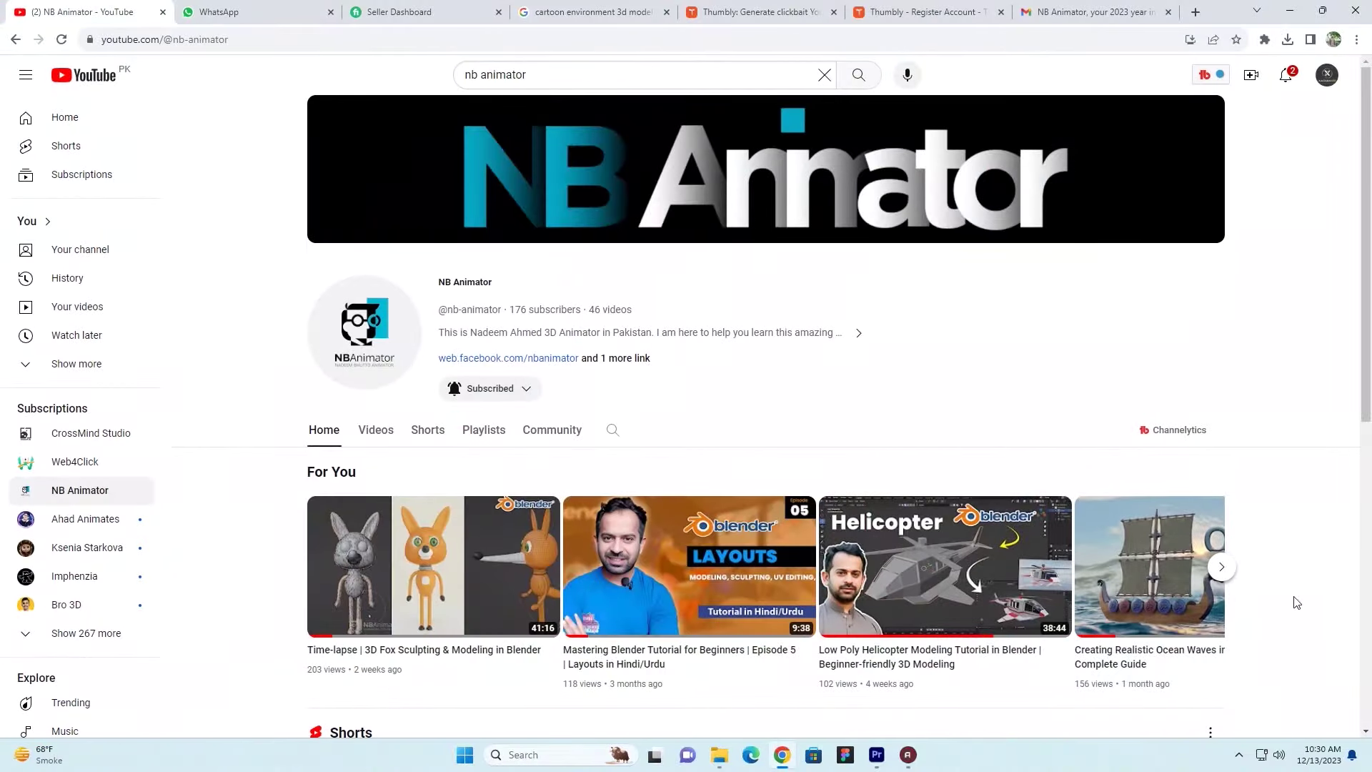
- Browse the channel's uploaded videos before starting in Blender
scroll(1279, 602, "down", 4)
scroll(1263, 601, "up", 5)
left_click(374, 429)
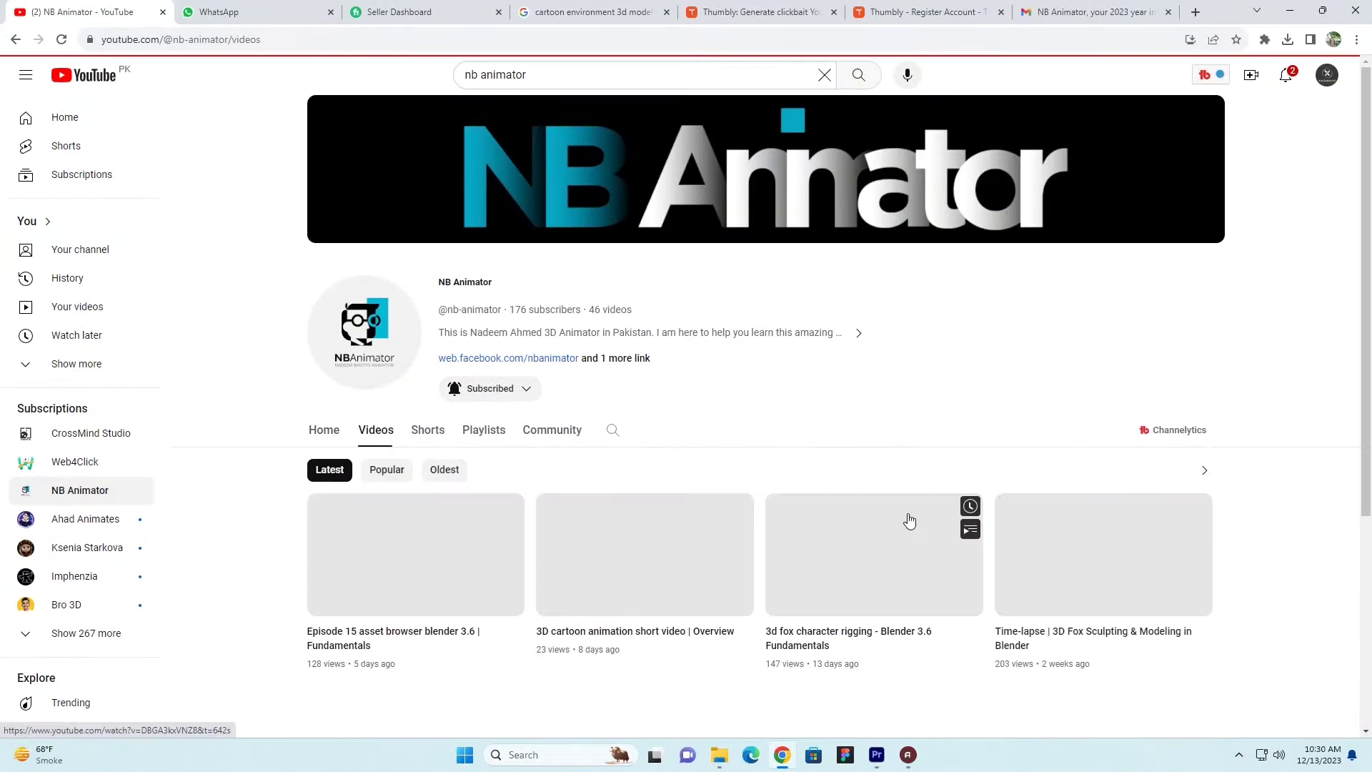
scroll(958, 520, "down", 7)
scroll(1000, 518, "down", 5)
scroll(1035, 514, "down", 4)
scroll(1143, 543, "down", 4)
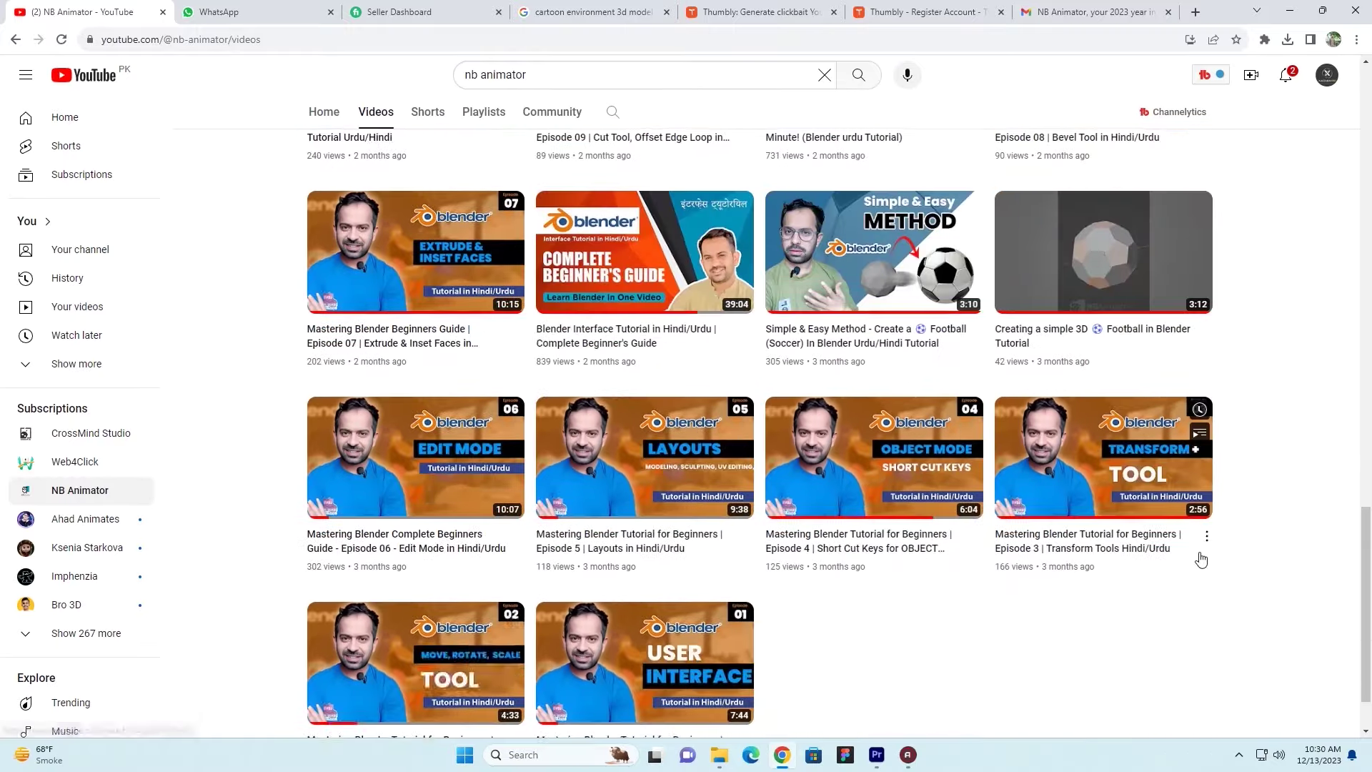
scroll(1205, 558, "up", 7)
scroll(1205, 558, "up", 5)
scroll(1205, 559, "up", 5)
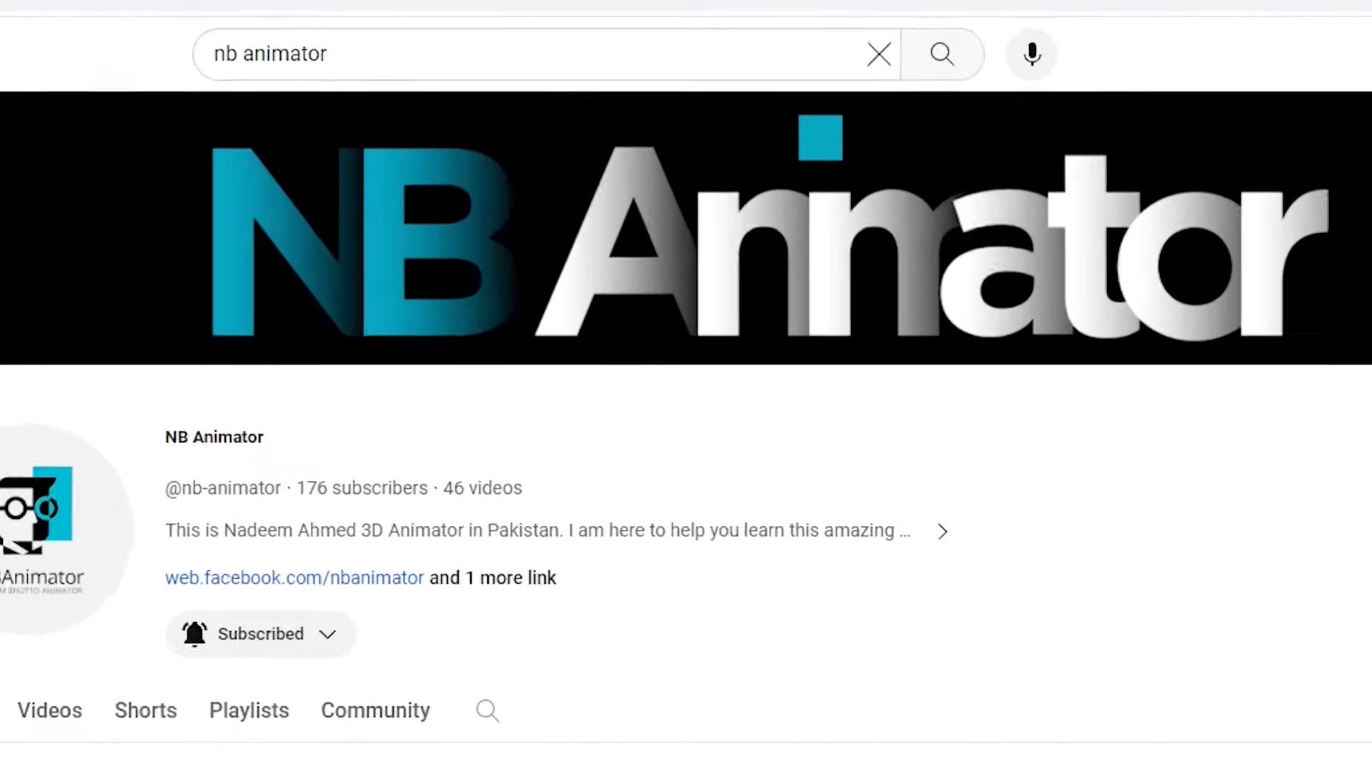
scroll(170, 730, "down", 5)
scroll(171, 730, "down", 6)
scroll(170, 731, "up", 10)
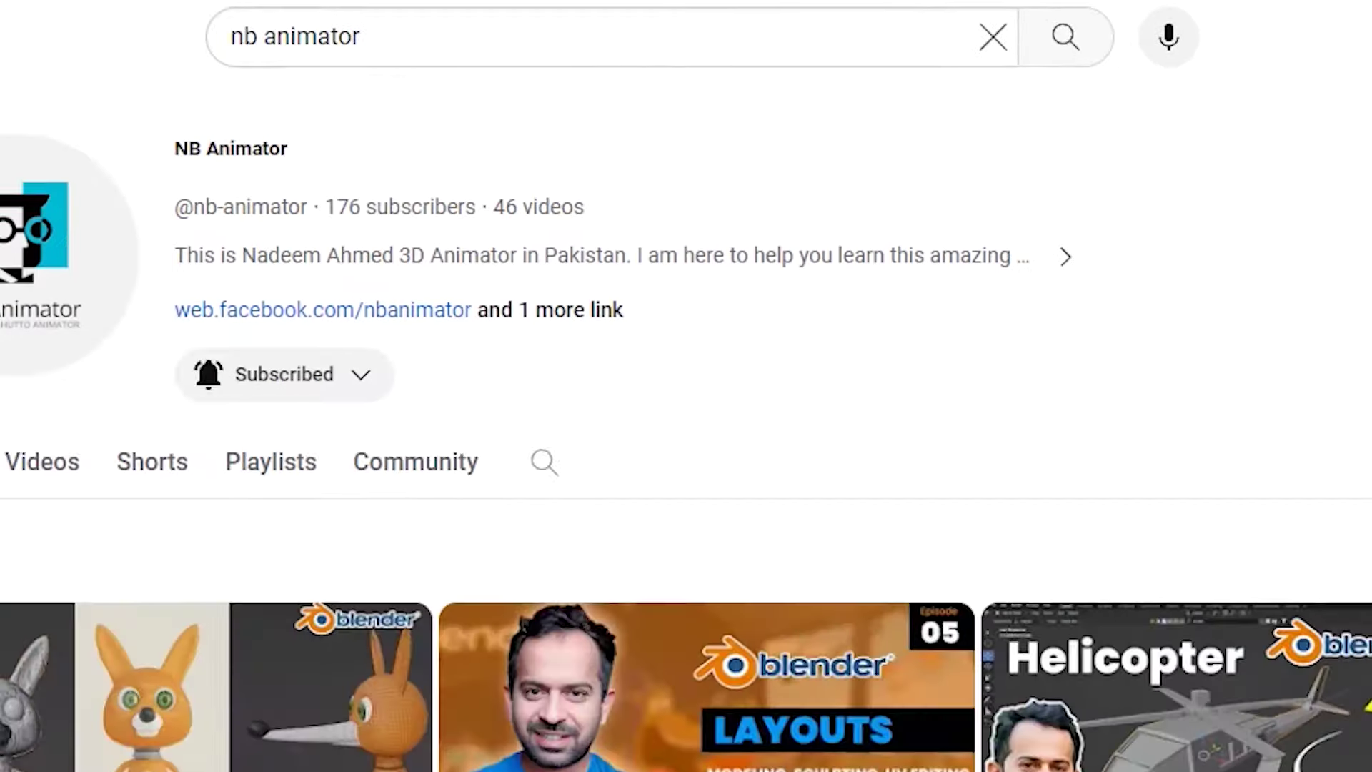
scroll(170, 731, "up", 4)
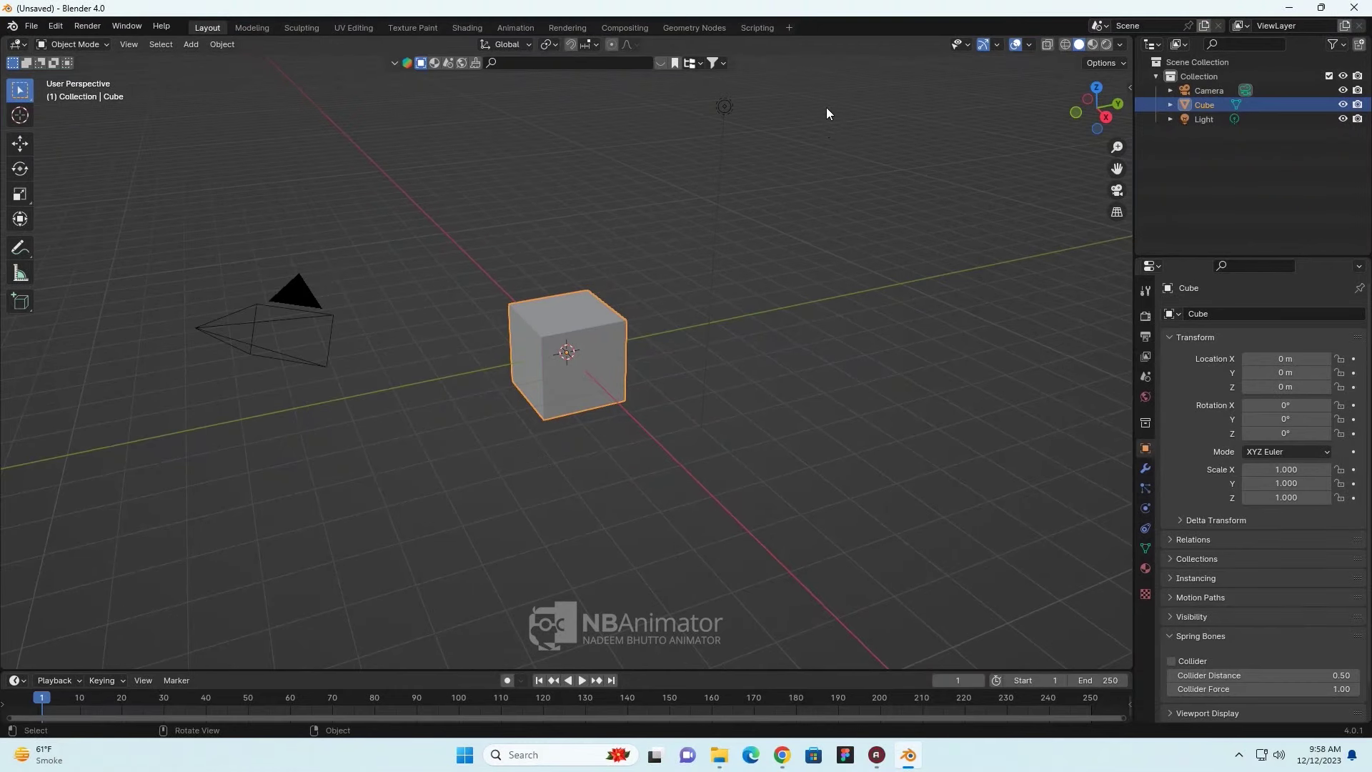
- Delete the default camera, cube and light, then add a mesh plane and zoom in on it
mouse_move(826, 107)
left_mouse_down()
mouse_move(325, 400)
mouse_move(213, 434)
left_mouse_up()
key("Delete")
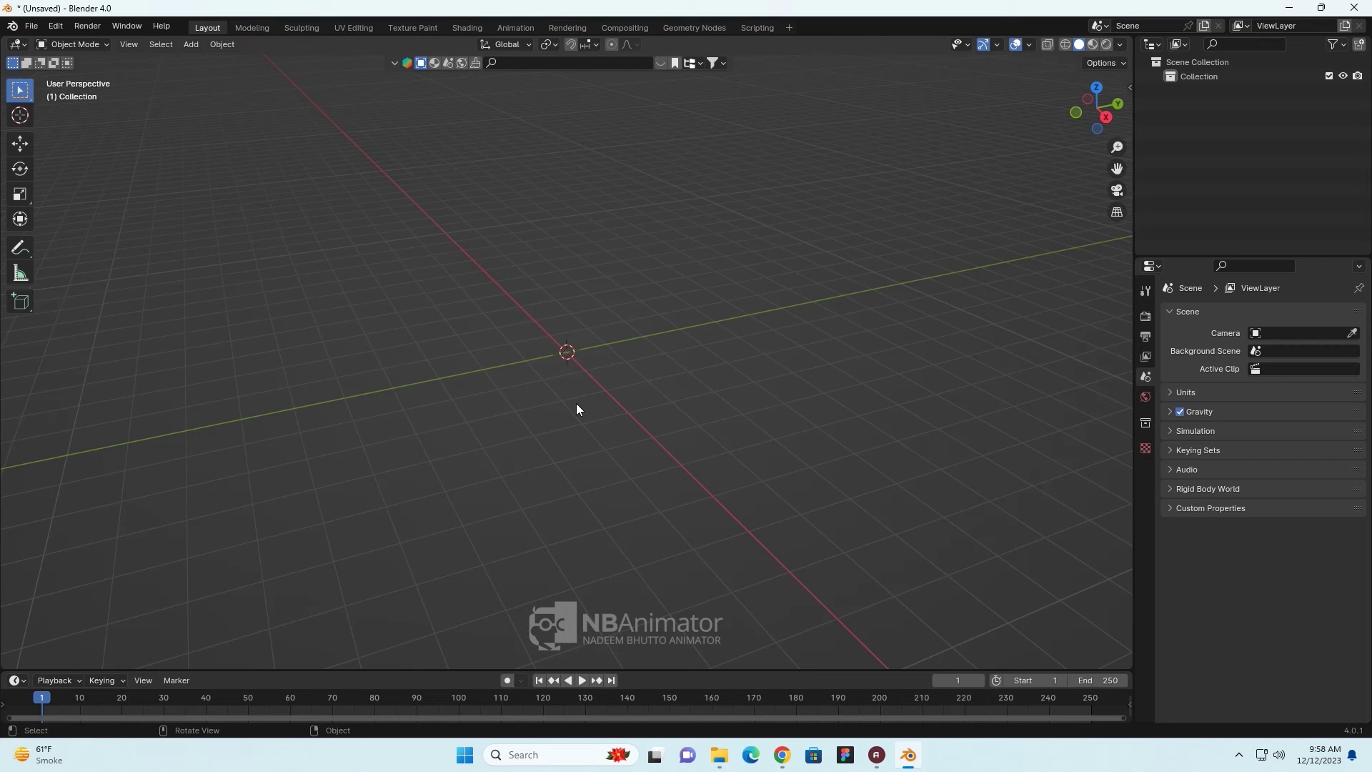
key("shift+a")
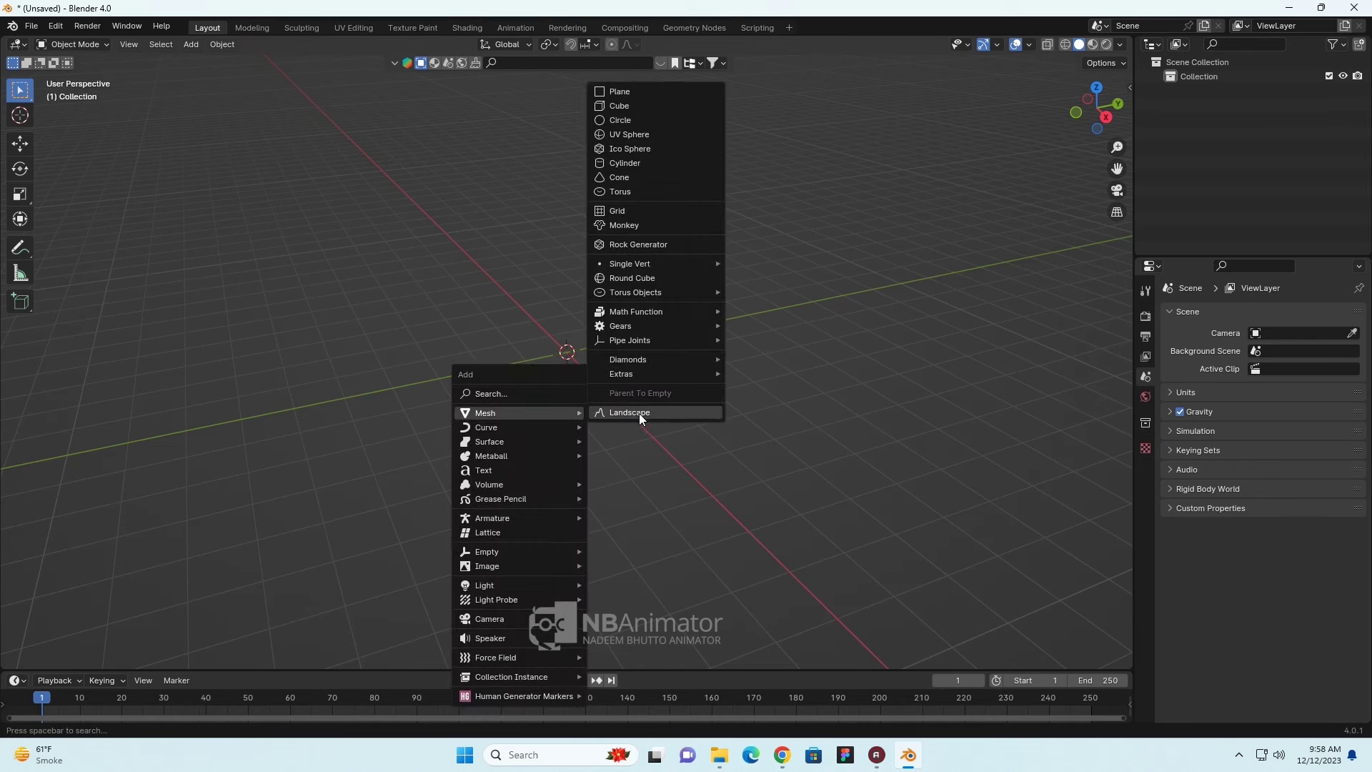
left_click(648, 89)
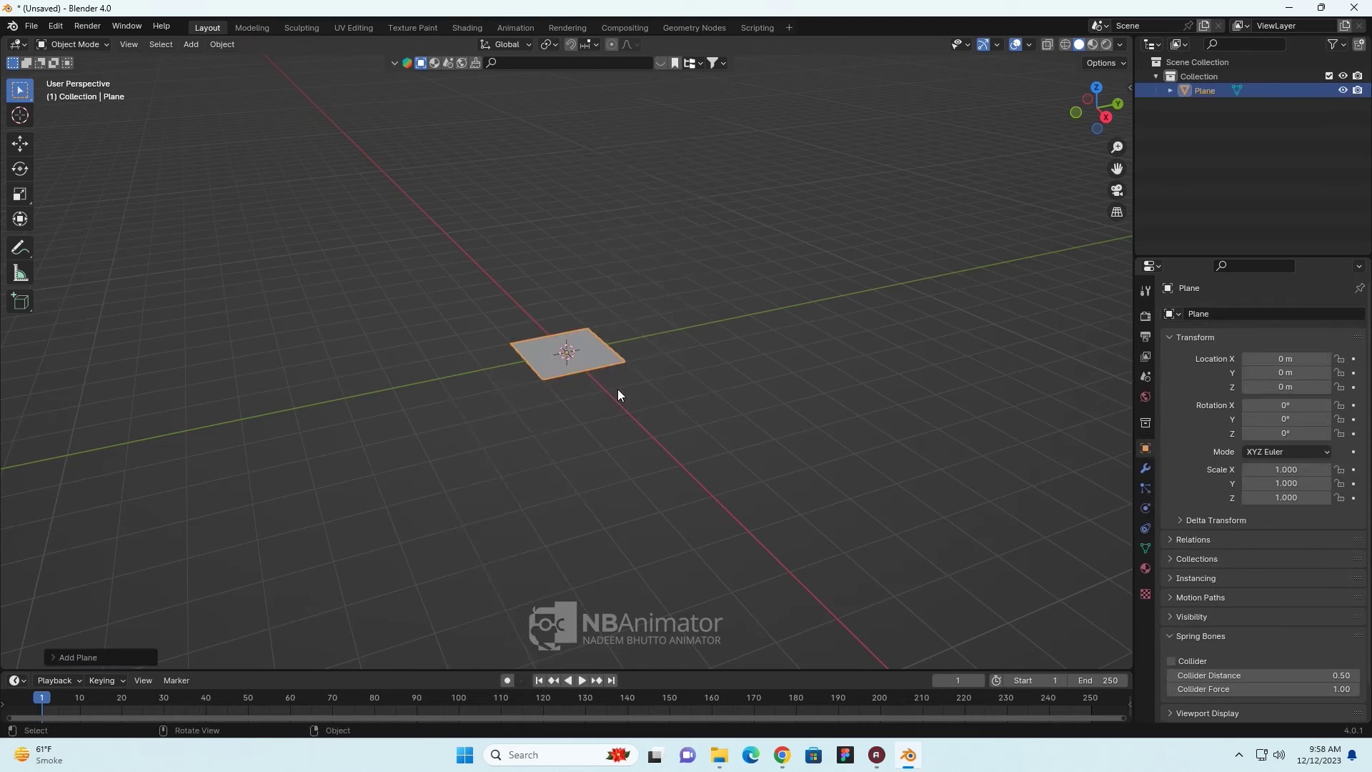
scroll(618, 388, "up", 4)
mouse_move(649, 416)
middle_mouse_down()
mouse_move(659, 463)
mouse_move(675, 452)
middle_mouse_up()
scroll(662, 455, "up", 2)
scroll(666, 456, "up", 1)
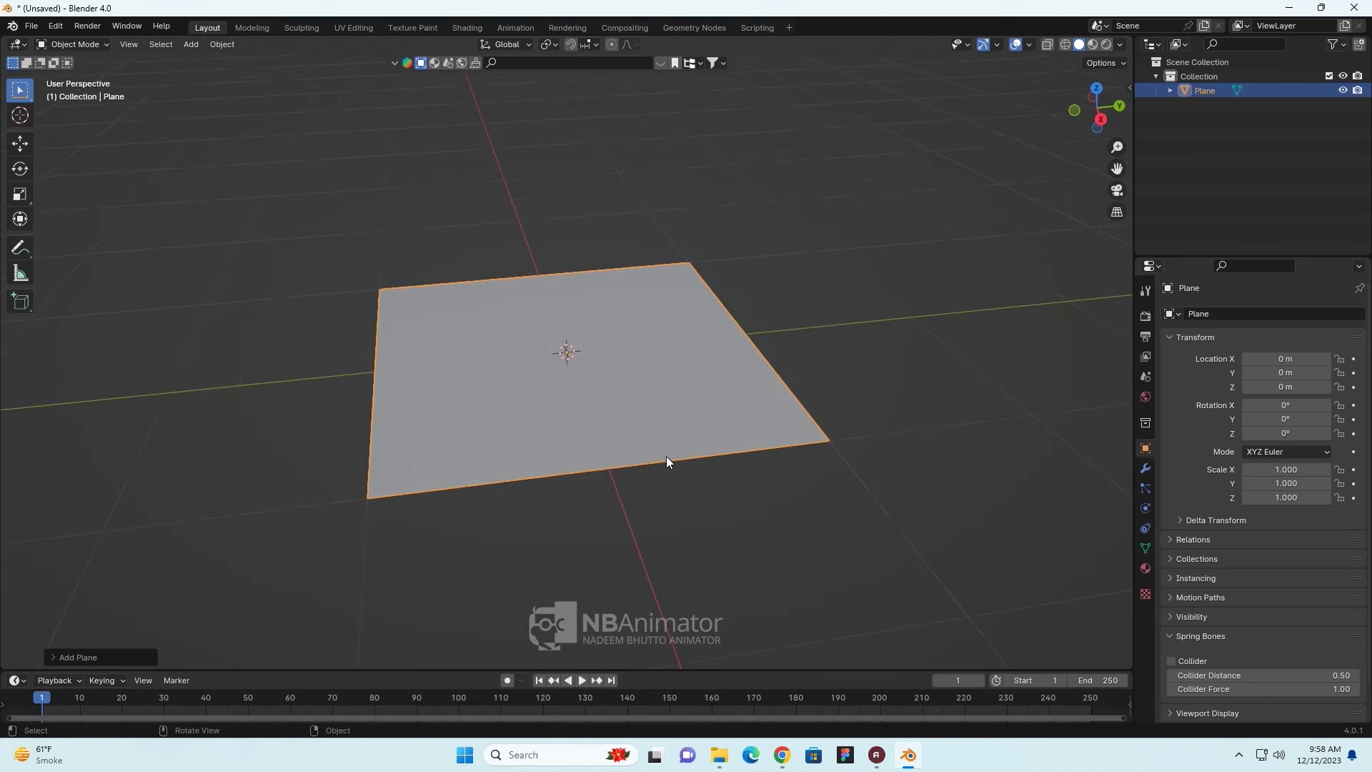
scroll(667, 456, "up", 2)
scroll(666, 456, "down", 2)
- Subdivide the plane in Edit Mode with 50 cuts, then clear the vertex selection
key("Tab")
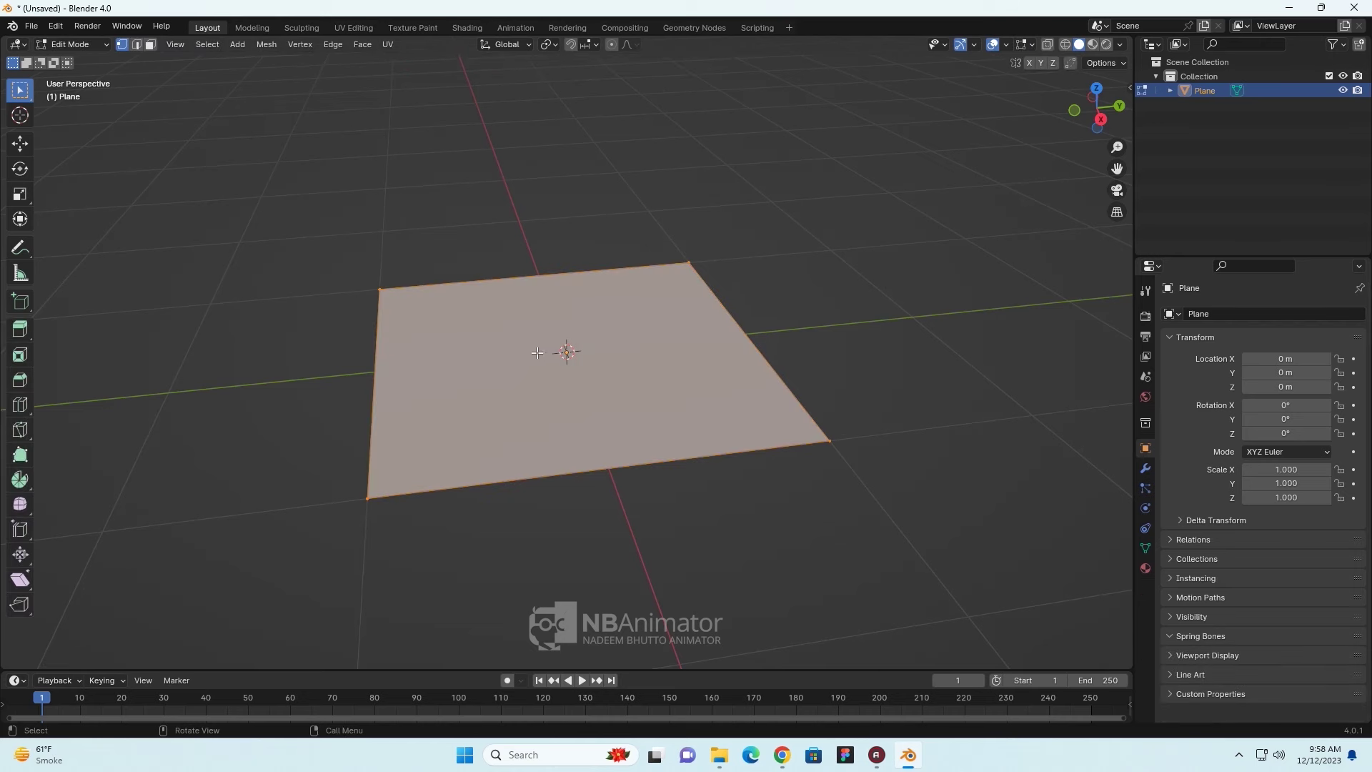
right_click(537, 352)
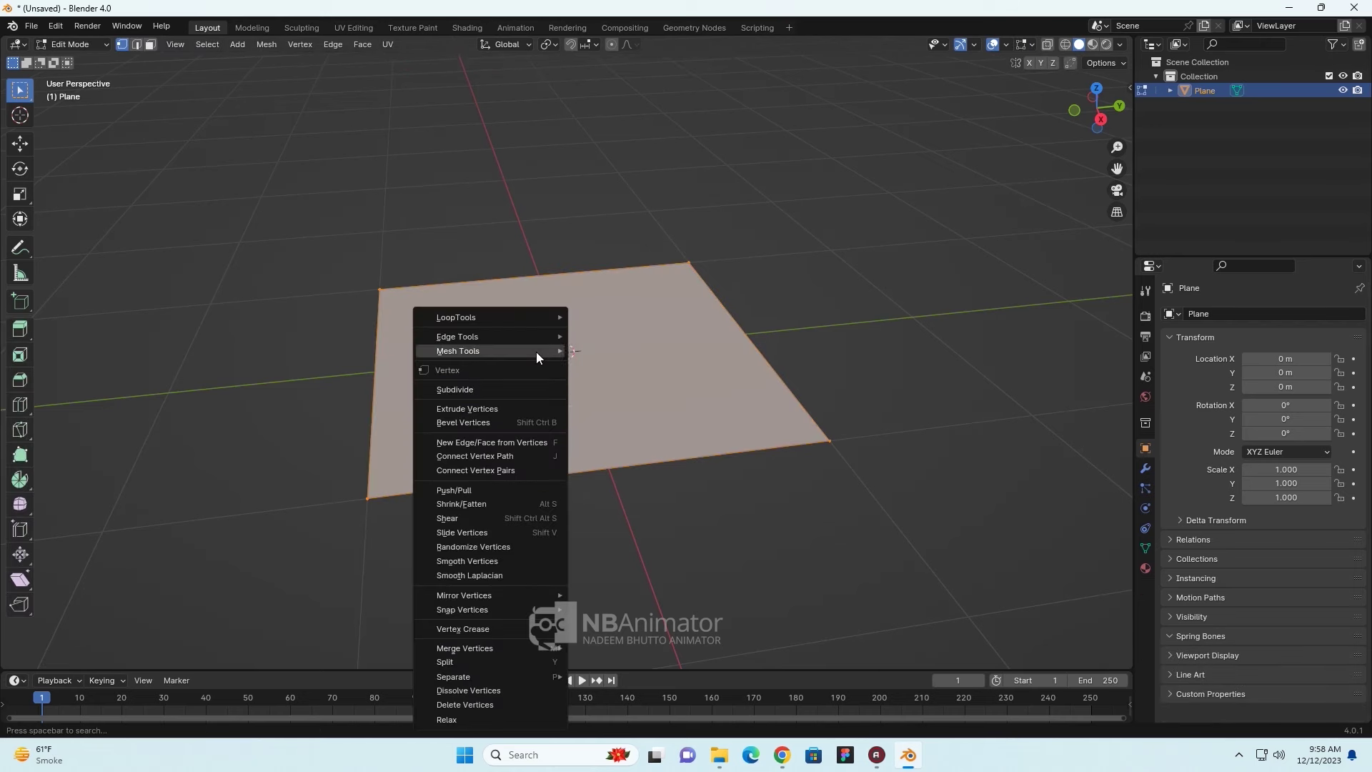
left_click(508, 389)
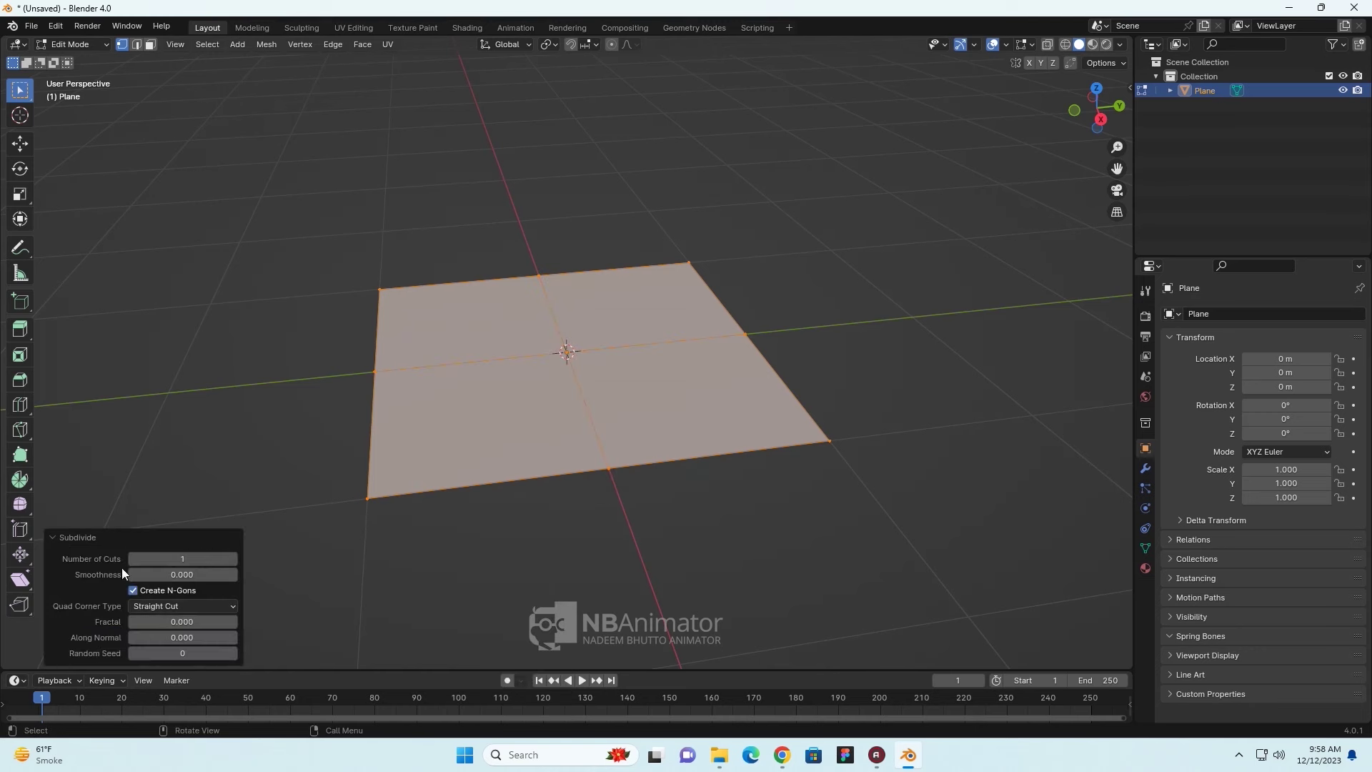
left_click(184, 559)
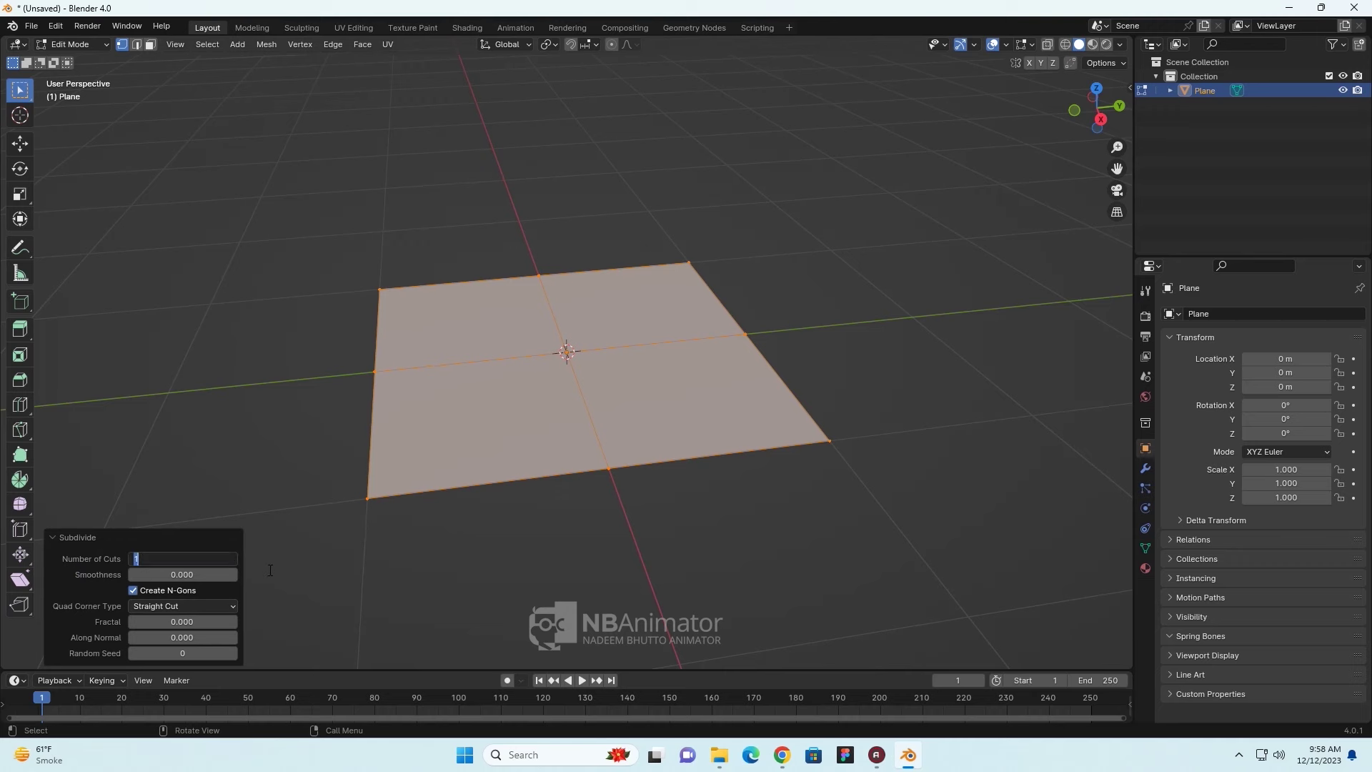
type("50")
key("Return")
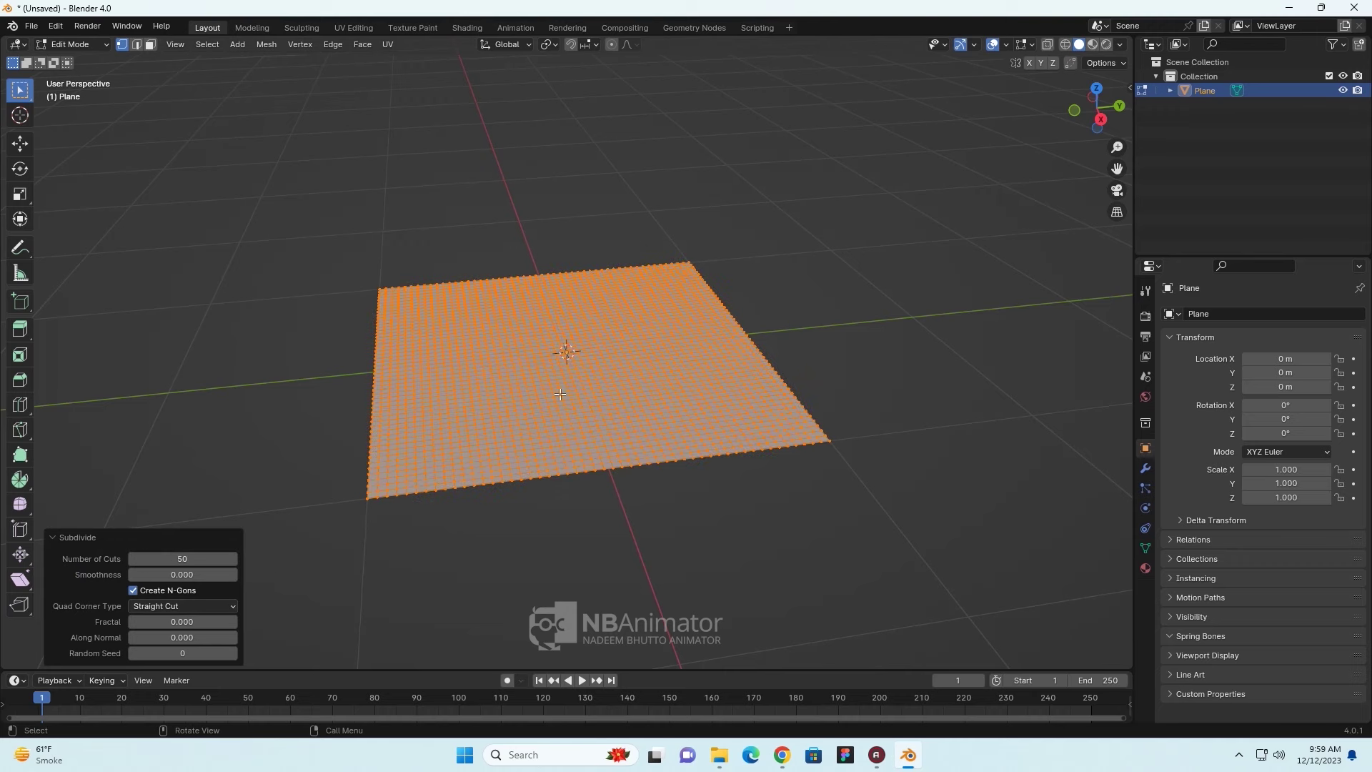
middle_click_drag(580, 379, 563, 381)
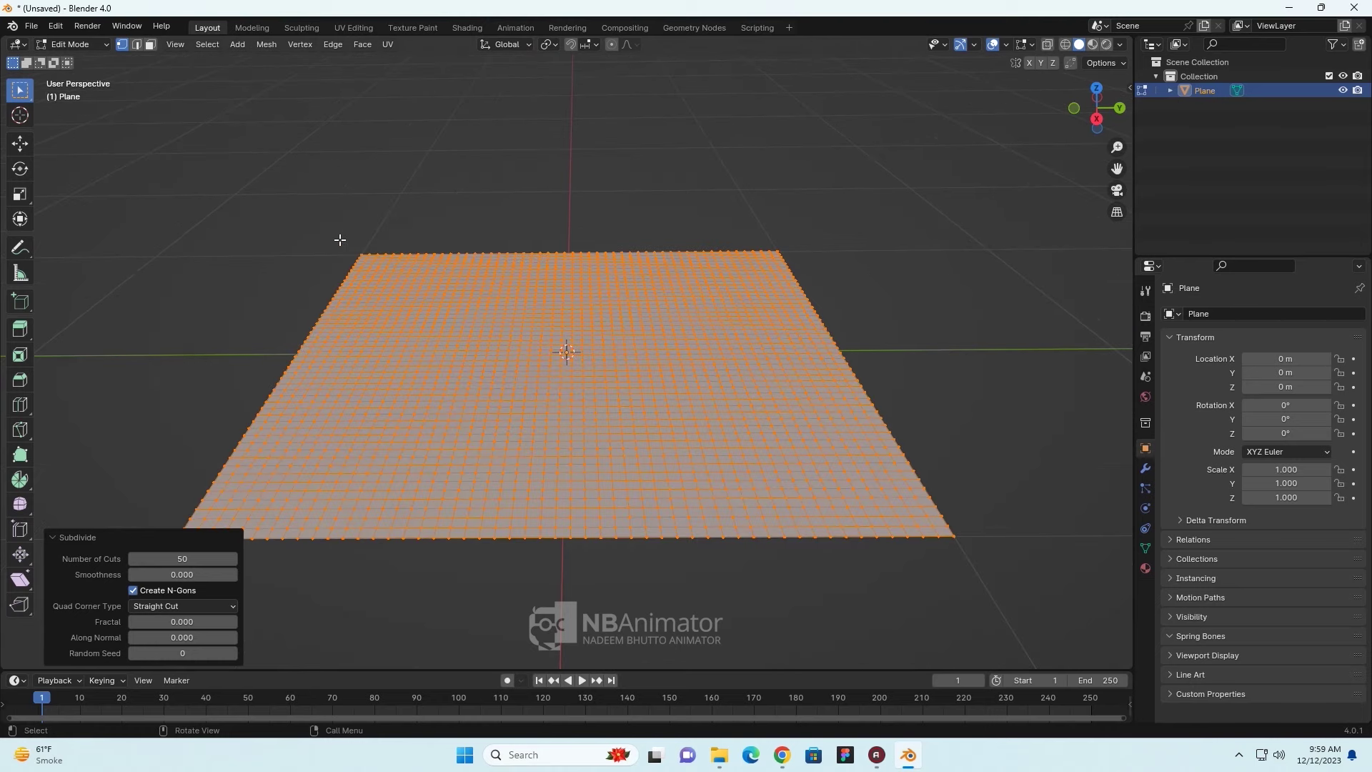
left_click_drag(340, 240, 818, 265)
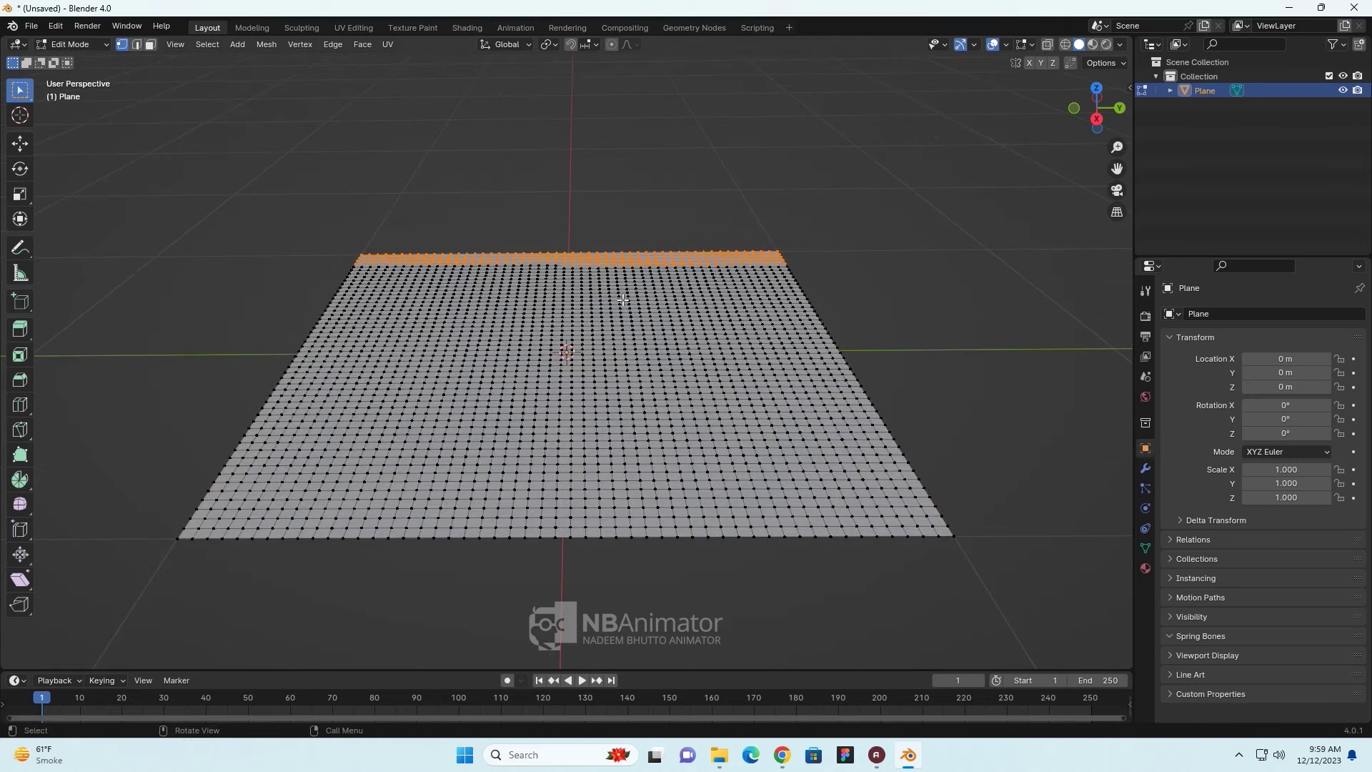
left_click(457, 206)
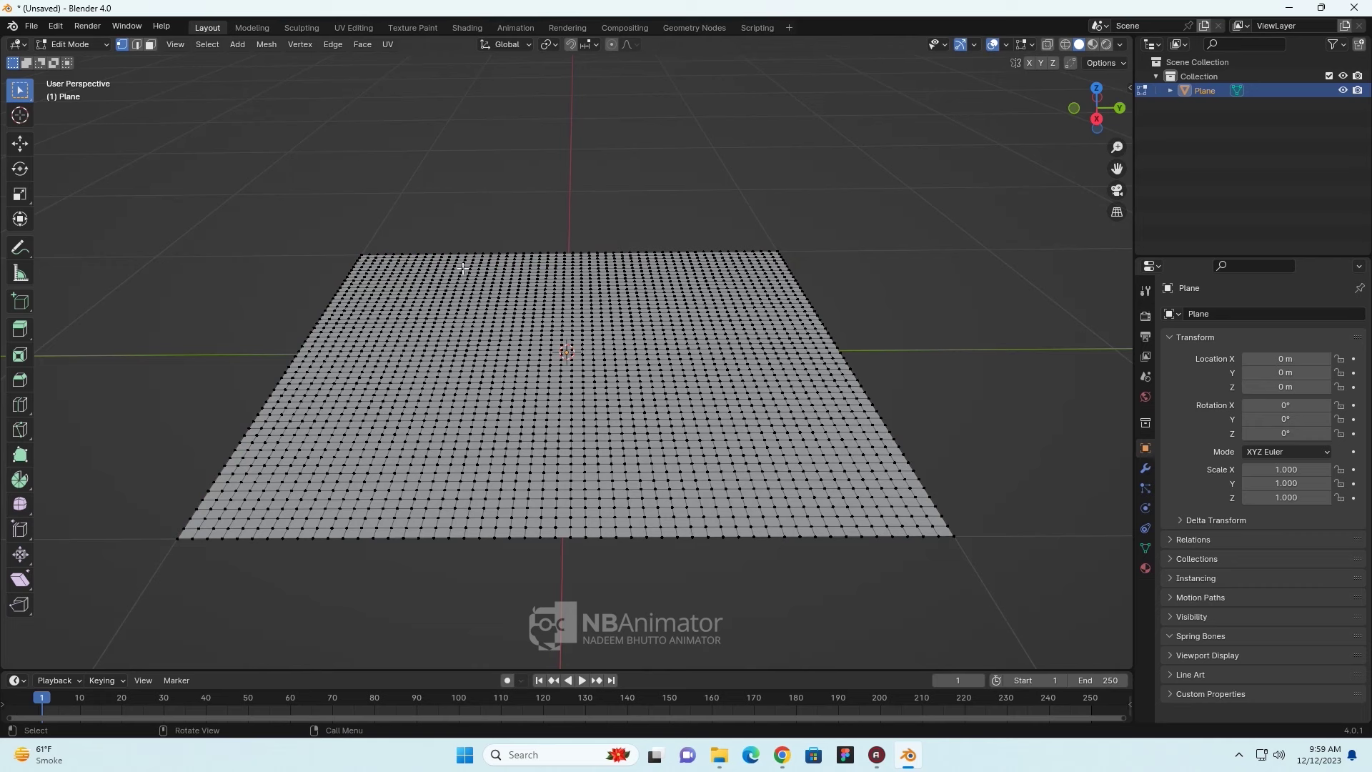
- Lift a small far-left vertex patch into a hill with proportional editing and shrunken falloff
key("b")
left_click_drag(402, 258, 420, 270)
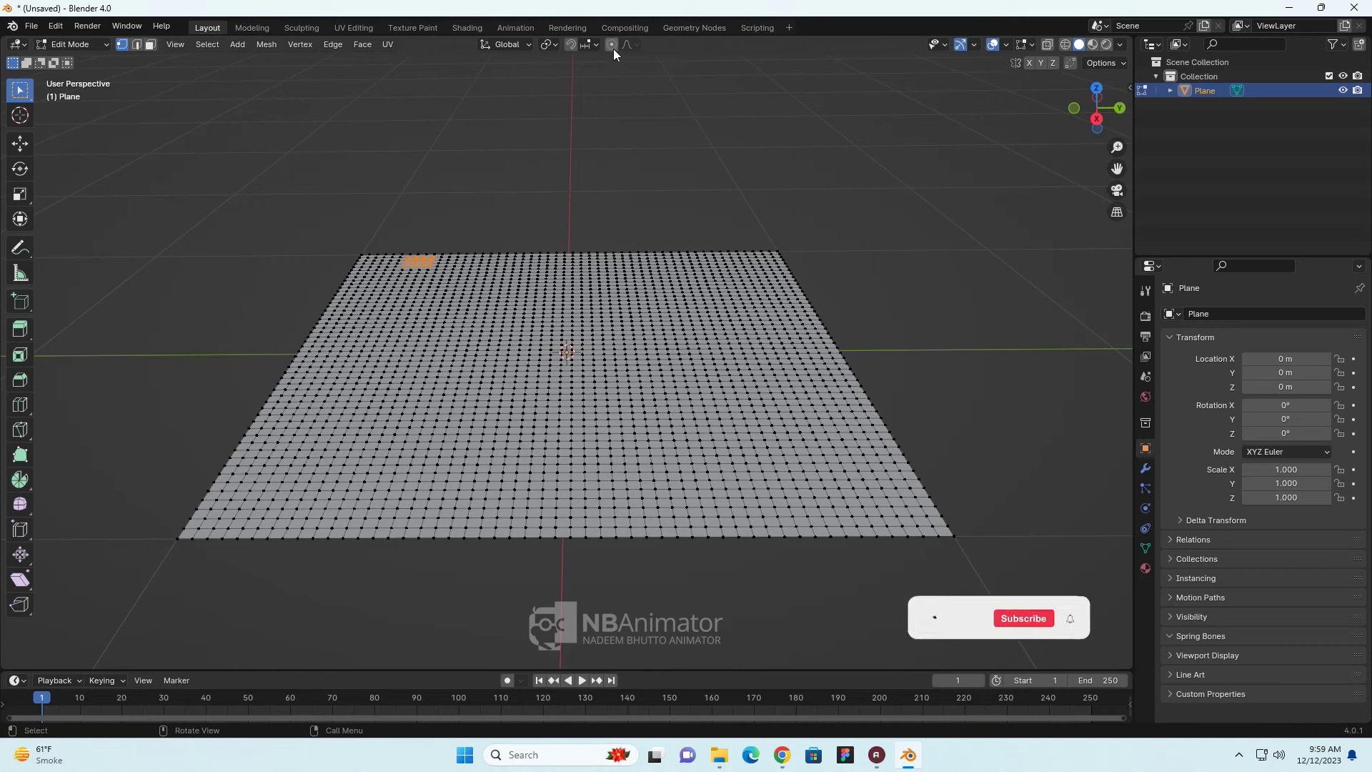
left_click(612, 46)
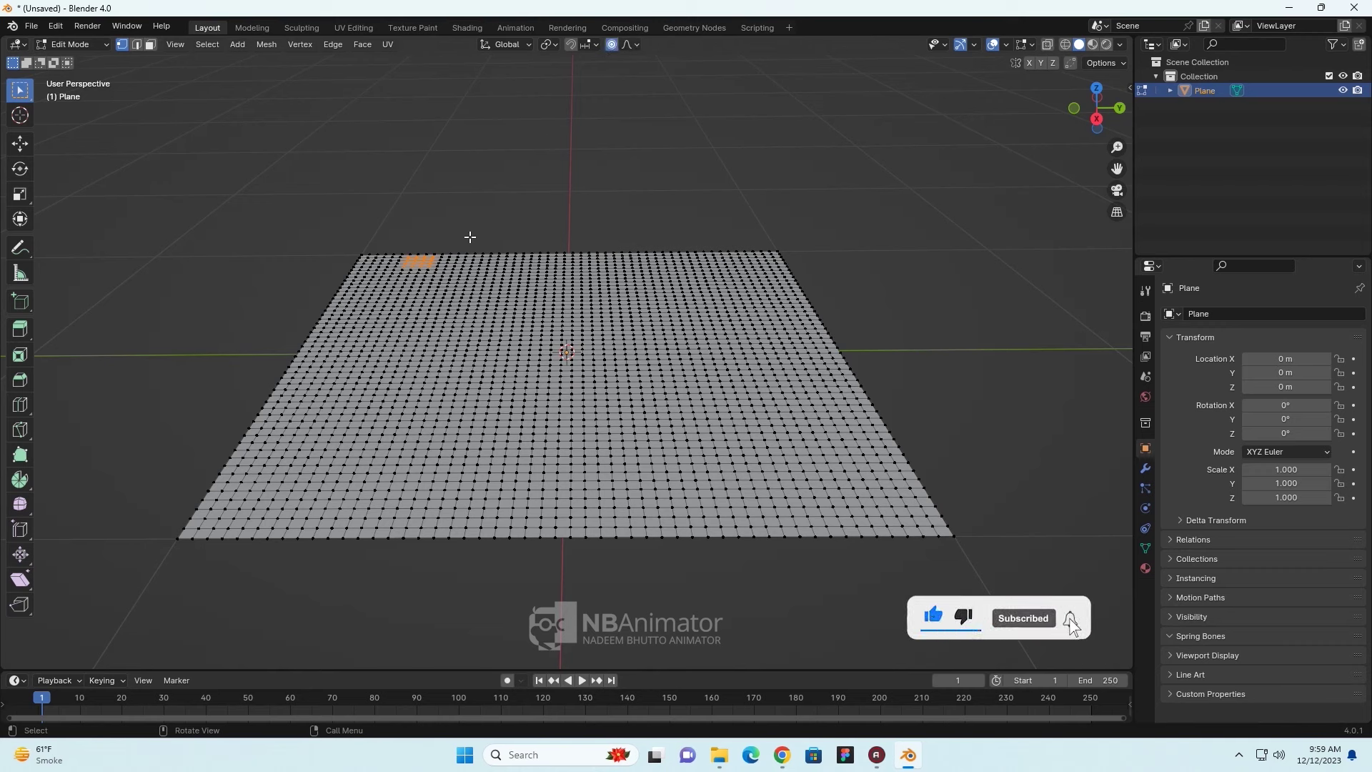
key("g")
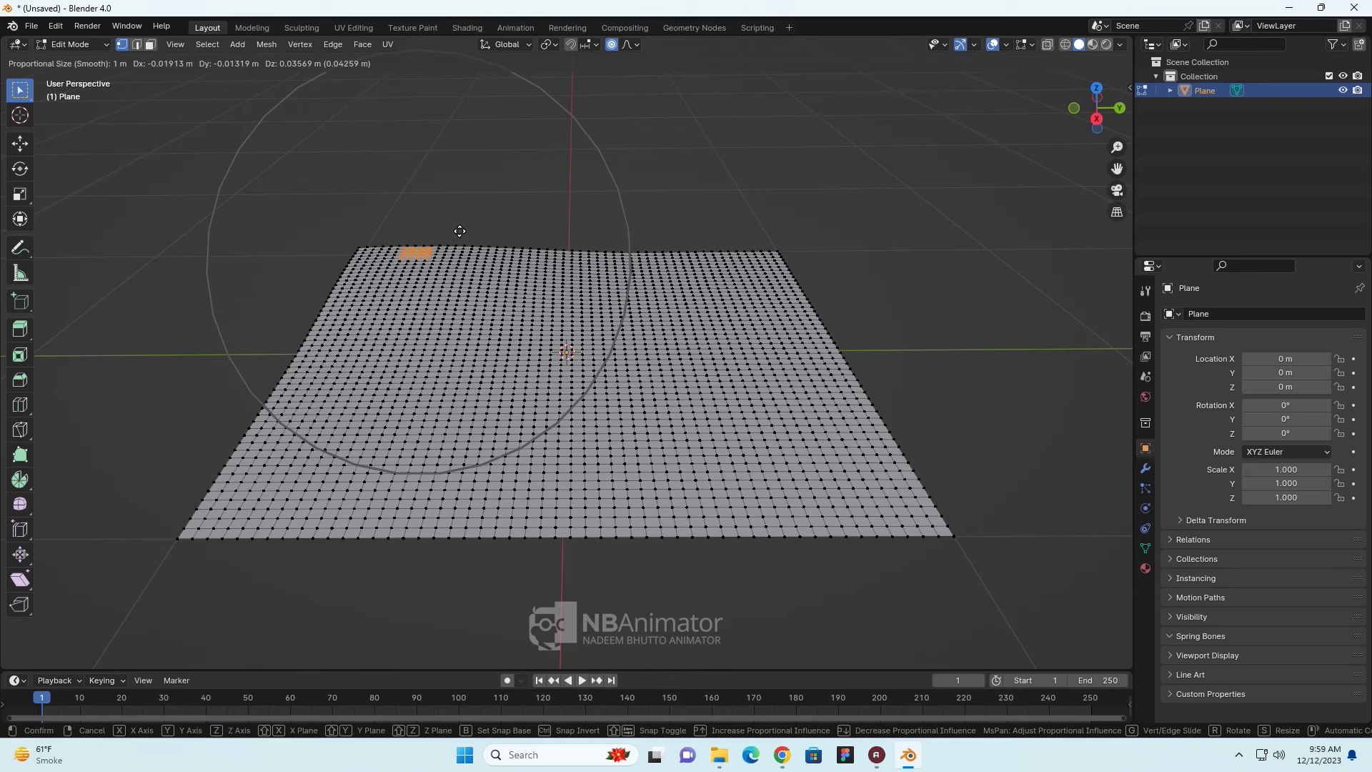
scroll(460, 231, "up", 1)
scroll(459, 230, "up", 1)
scroll(460, 231, "up", 2)
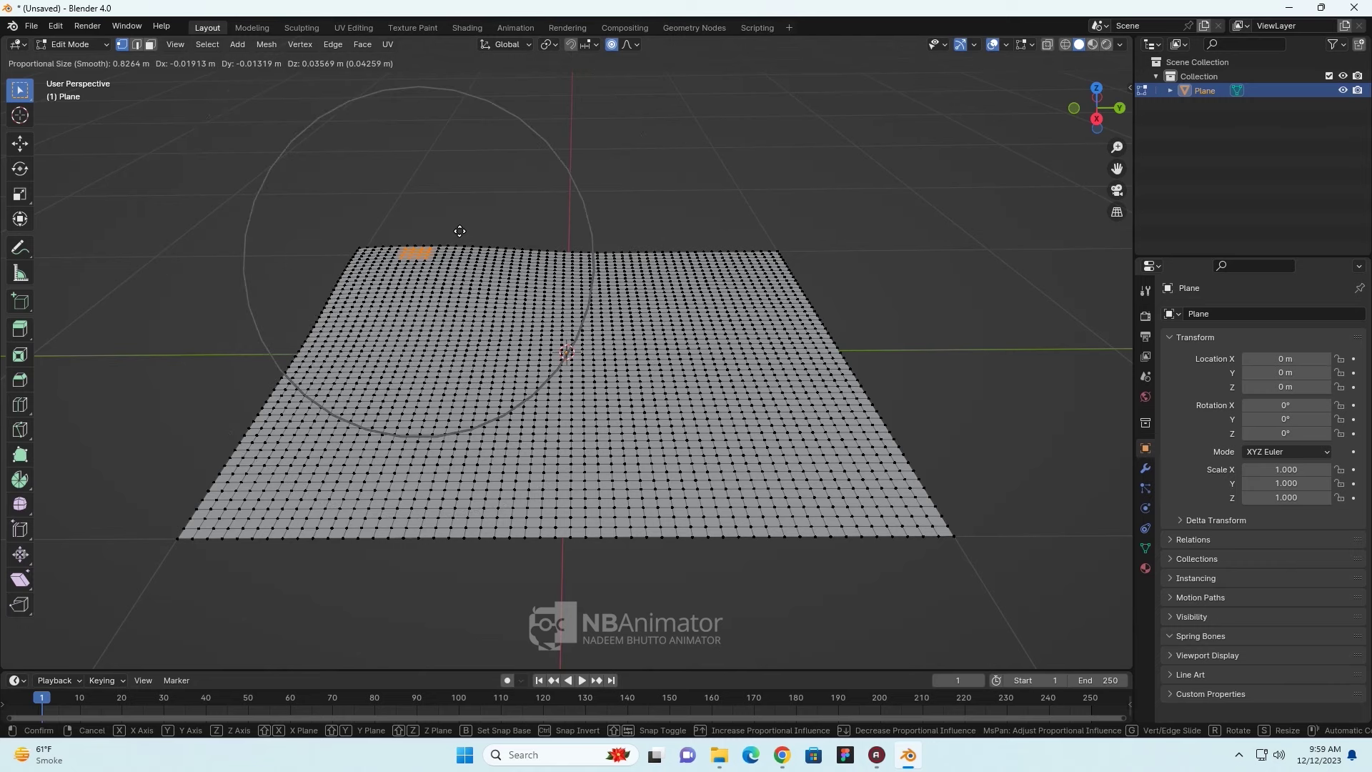
scroll(460, 231, "up", 3)
scroll(460, 230, "up", 2)
scroll(459, 229, "up", 1)
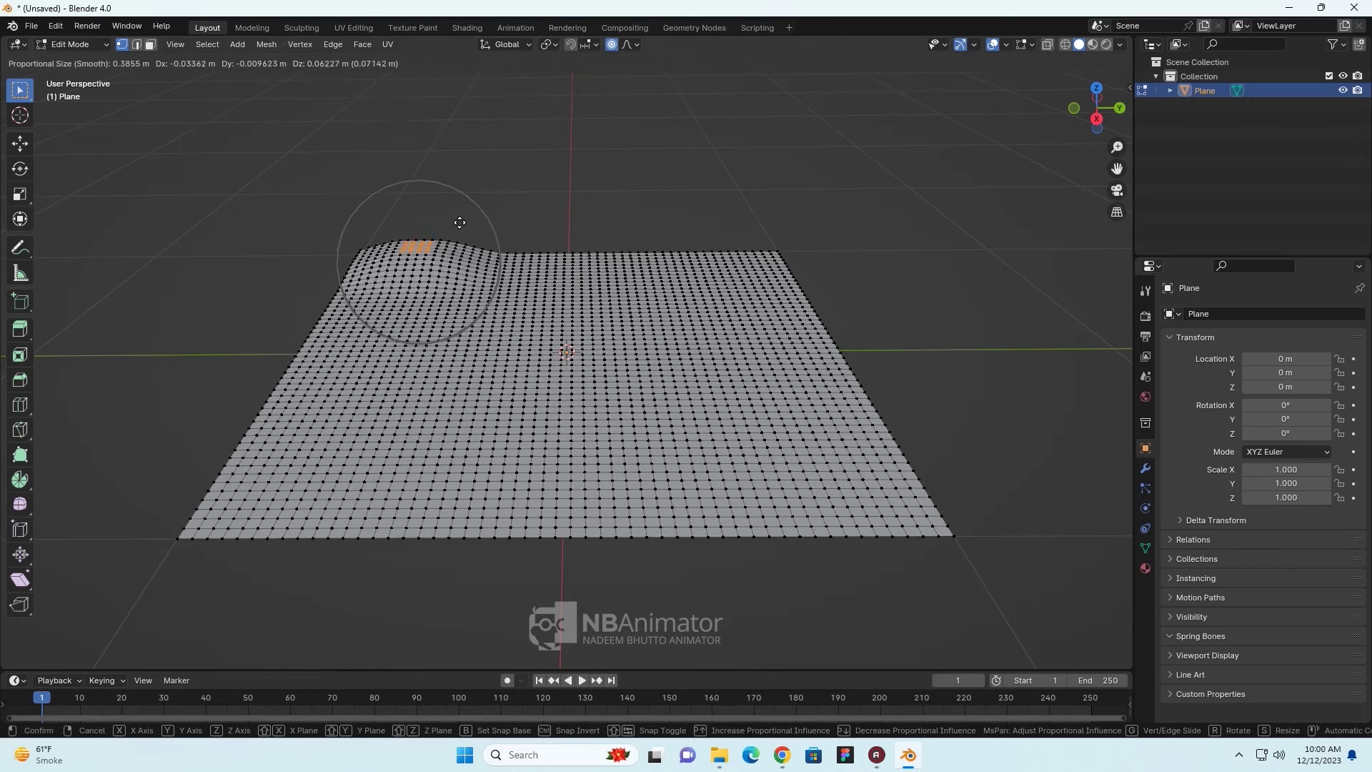
scroll(460, 216, "up", 1)
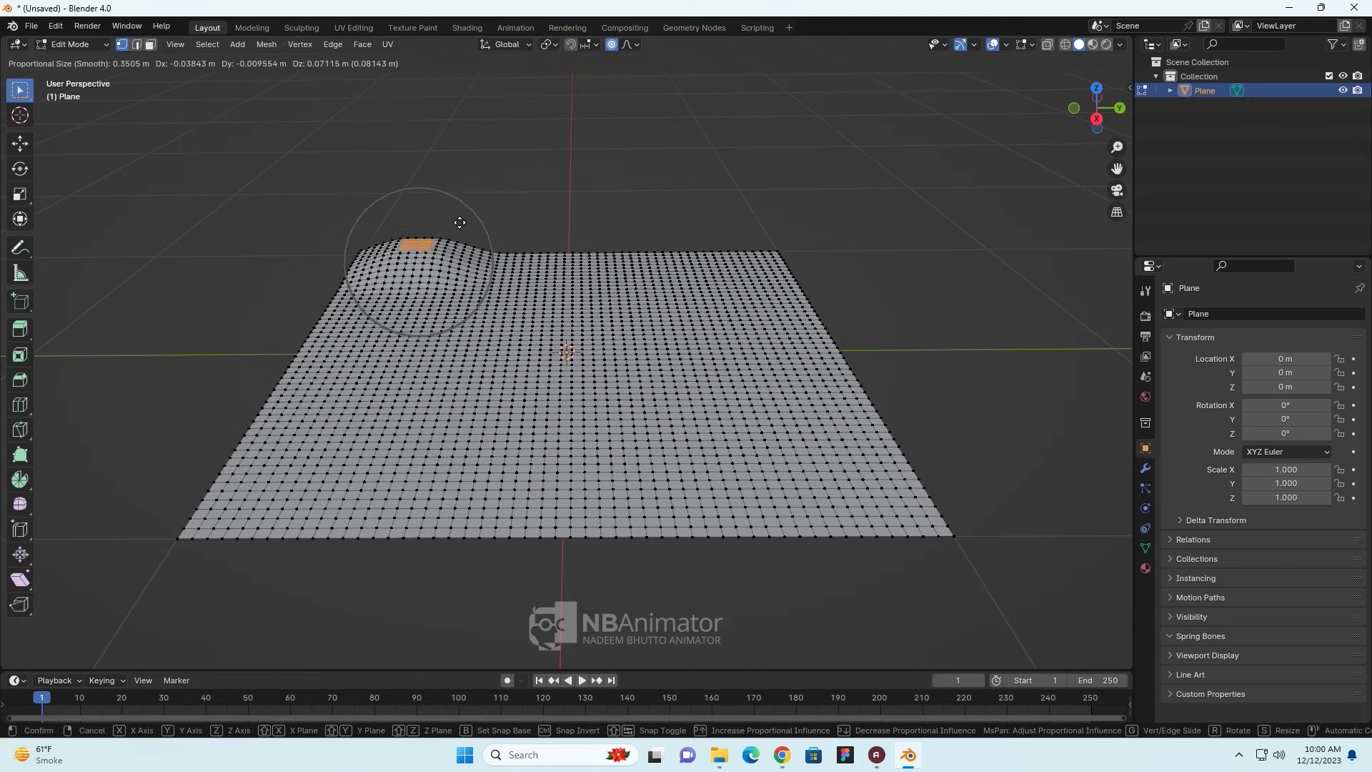
left_click(468, 217)
- Raise a vertex block along the far edge into a second bump, redoing it once
left_click_drag(512, 259, 558, 281)
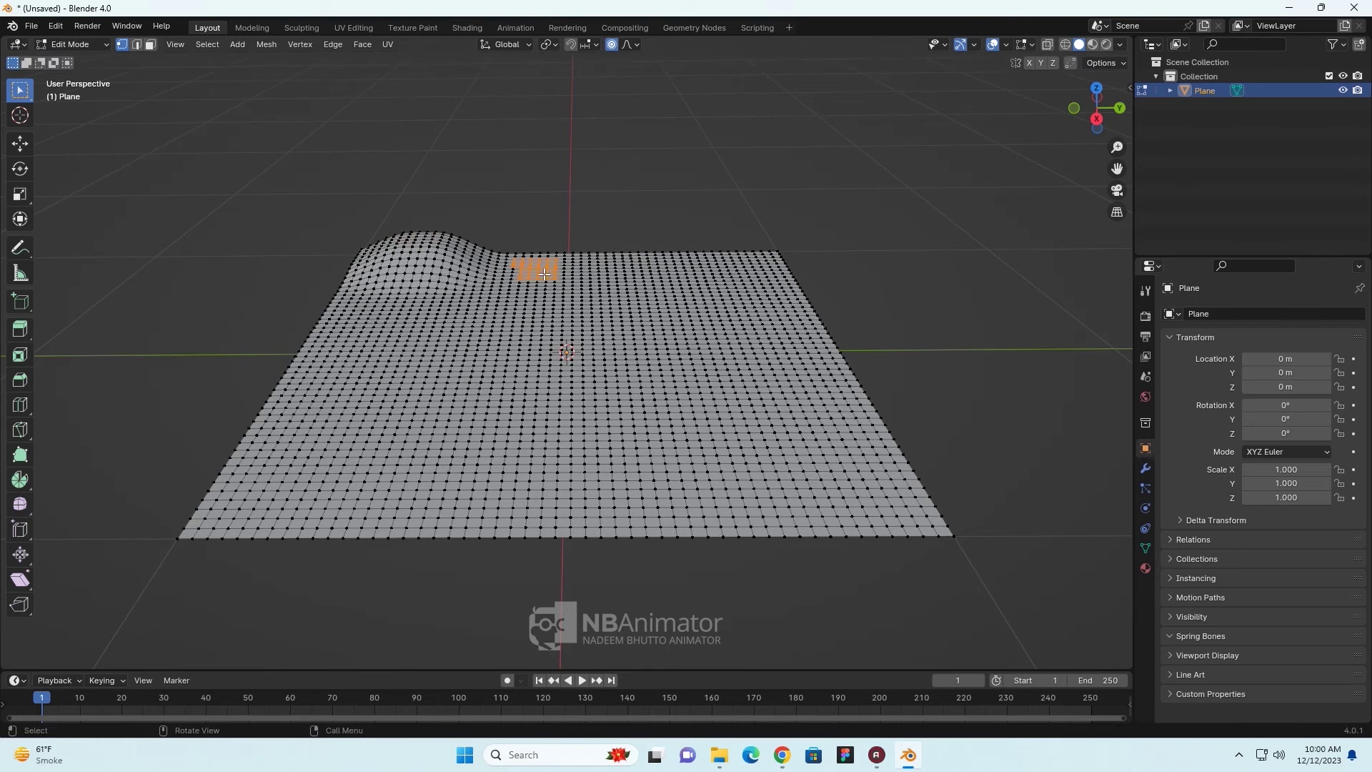
key("g")
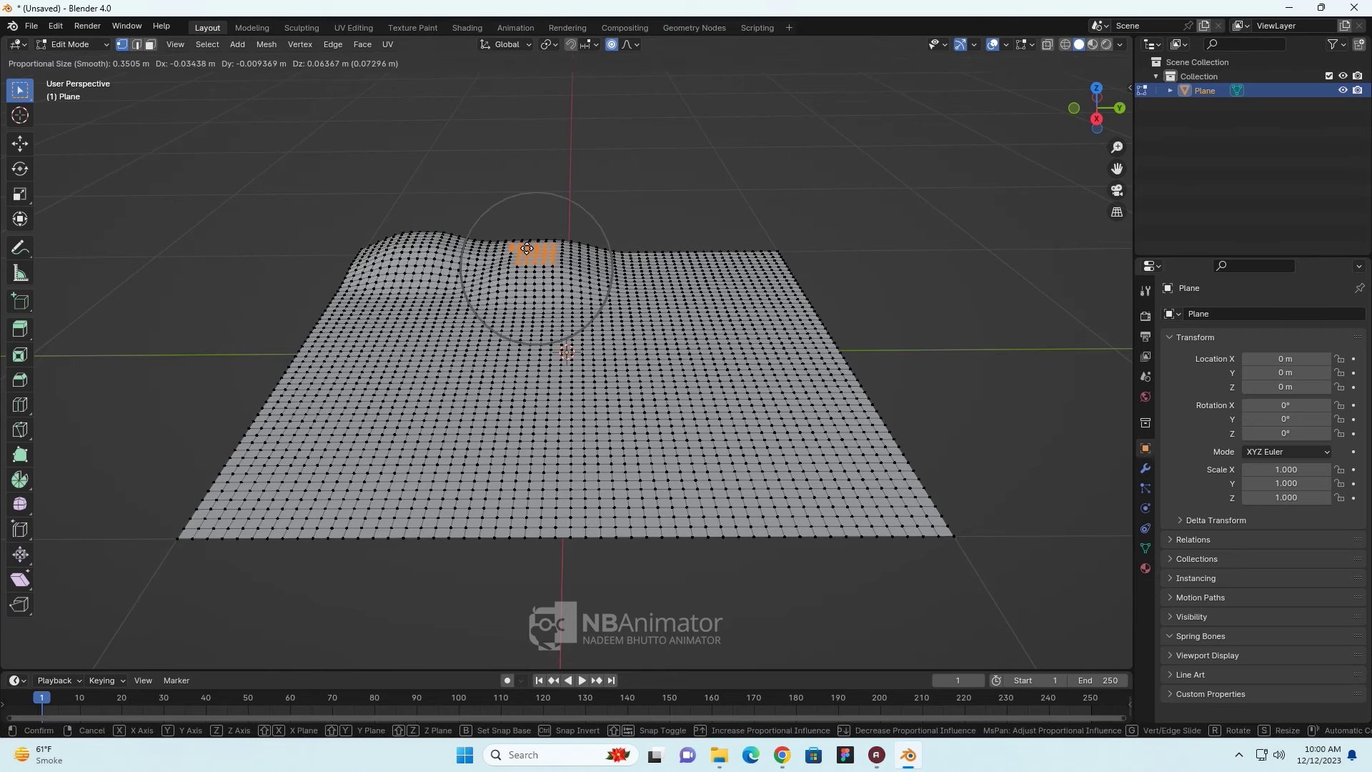
left_click(530, 243)
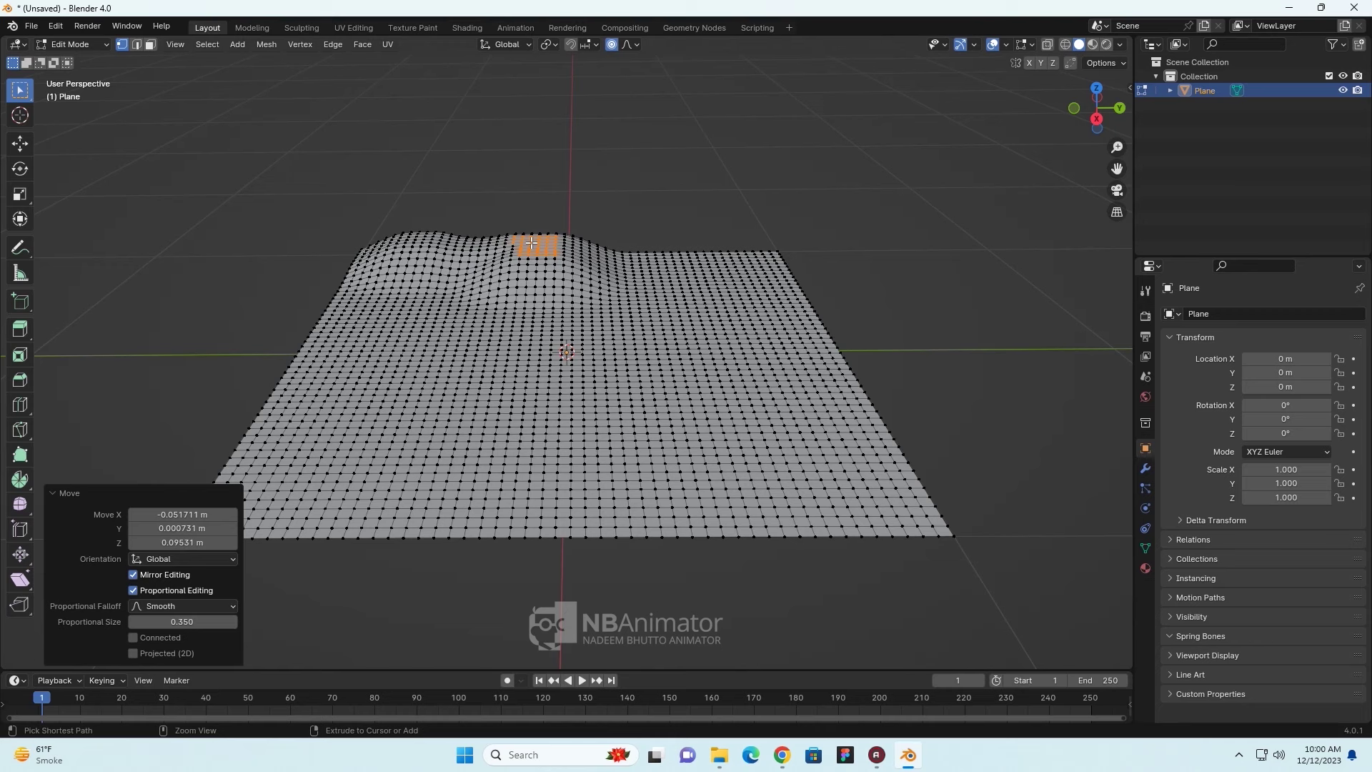
key("ctrl+z")
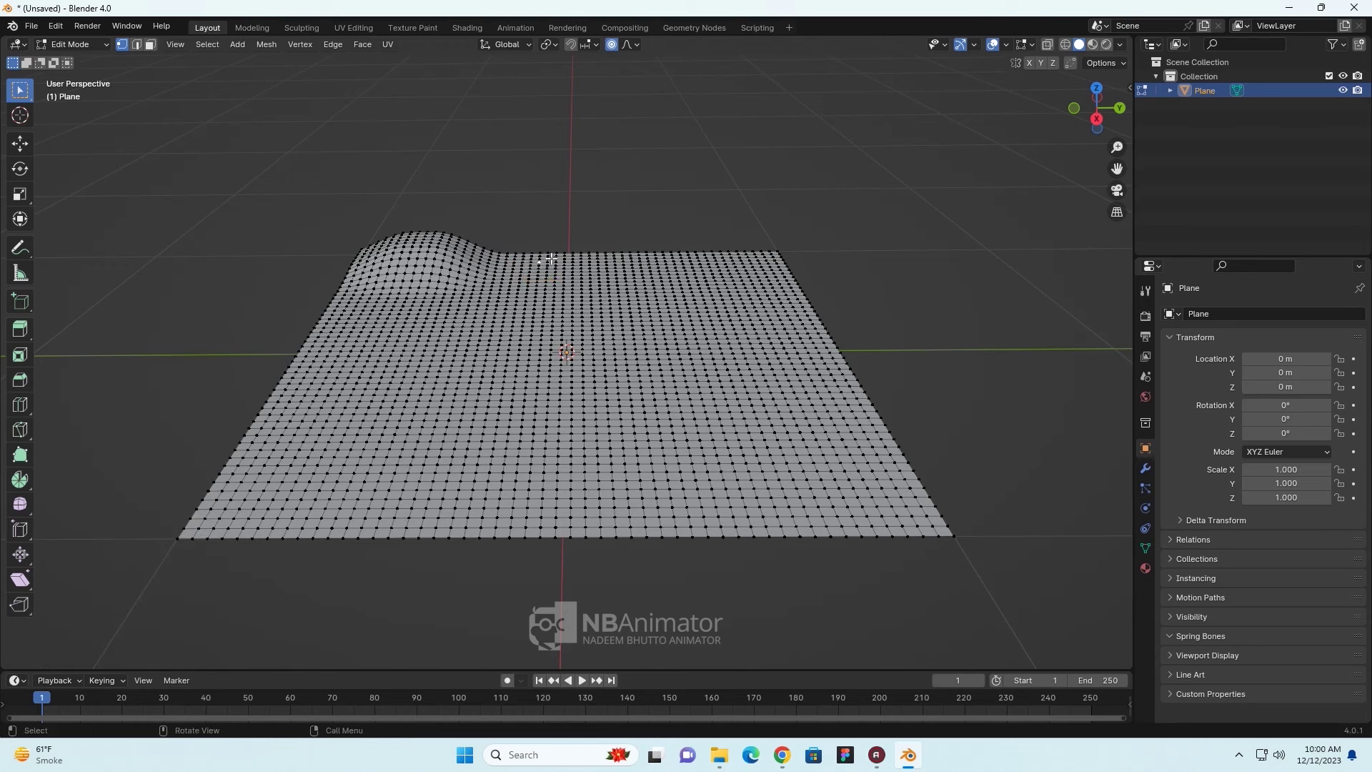
key("g")
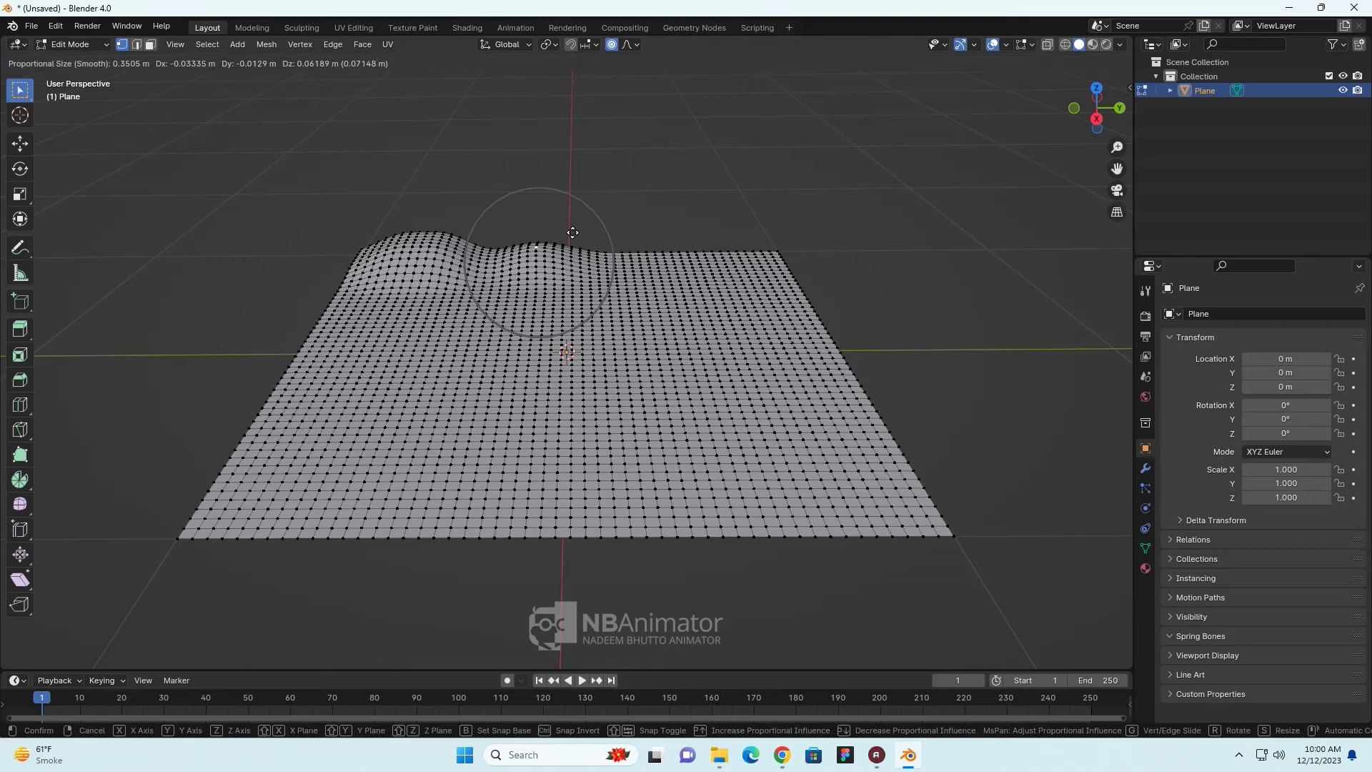
left_click(580, 218)
middle_click_drag(579, 218, 628, 261)
scroll(643, 264, "up", 3)
- Raise further vertex blocks to the right along the back edge into hills
left_click(698, 270)
key("g")
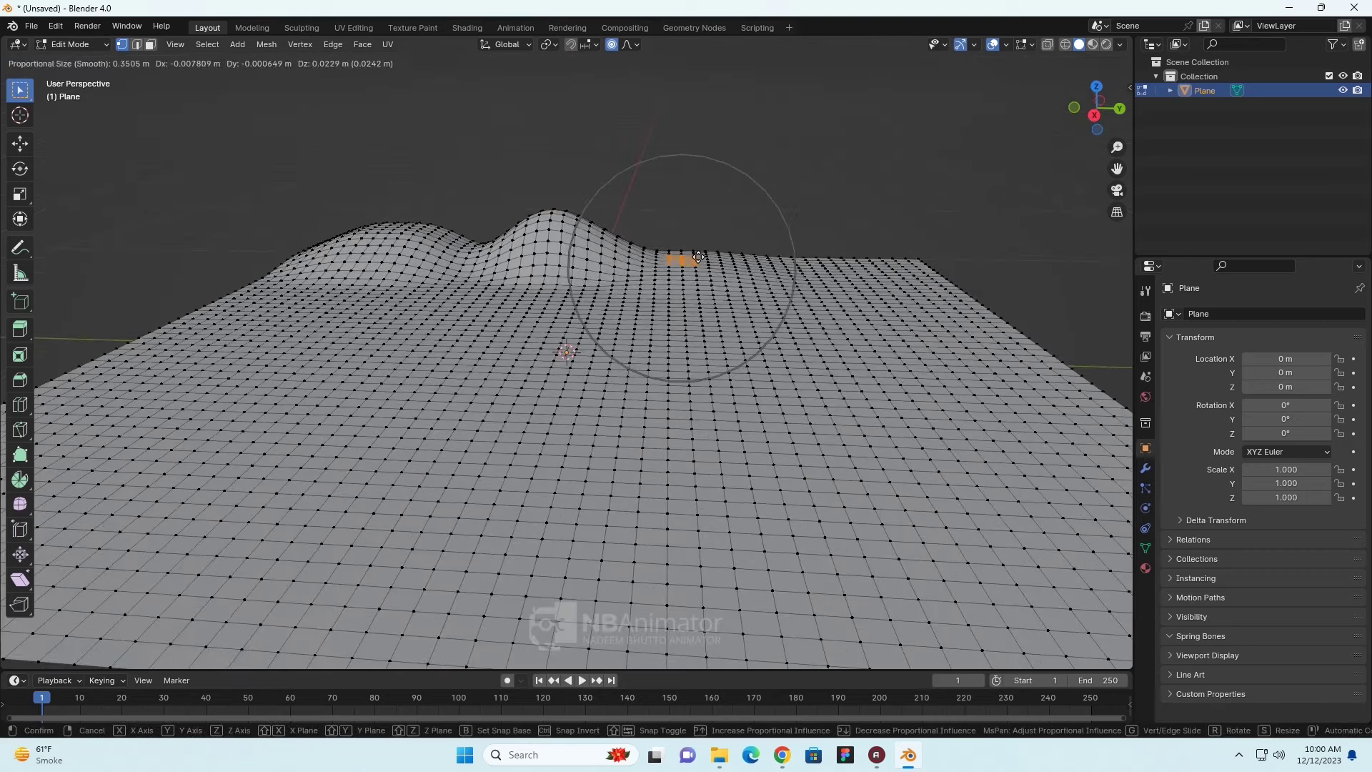
left_click(697, 253)
left_click_drag(765, 253, 817, 277)
key("g")
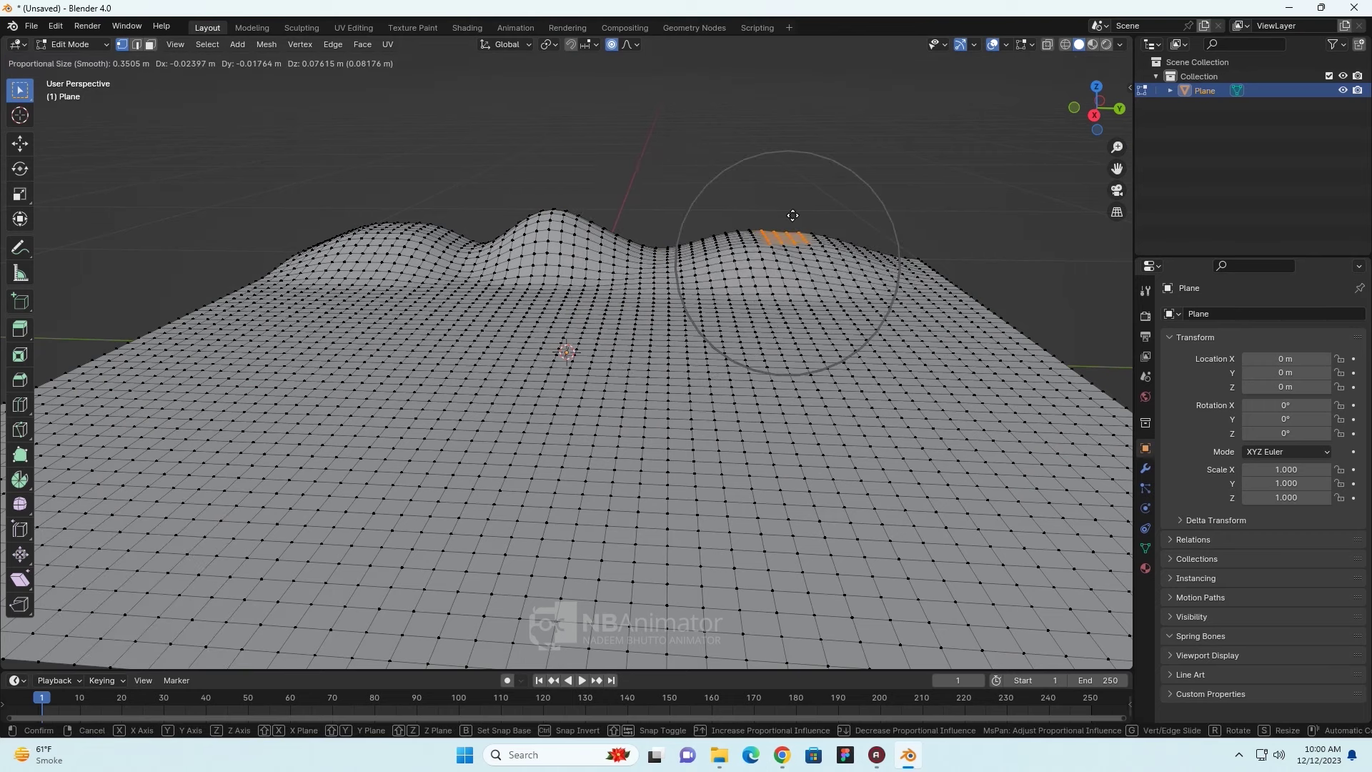
left_click(883, 243)
left_click_drag(884, 243, 922, 270)
key("g")
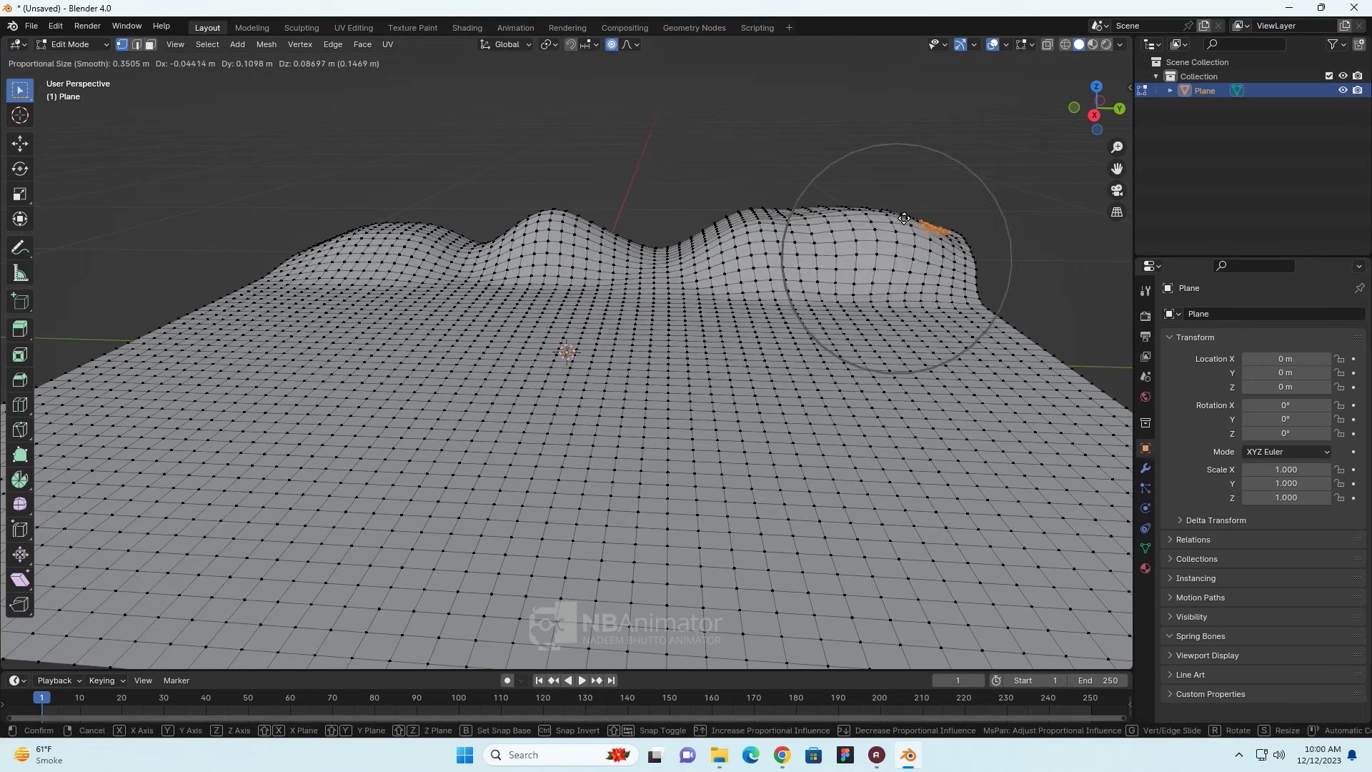
left_click(803, 237)
- Lift the valley vertex and the left hill to round out the ridge
left_click(657, 228)
key("g")
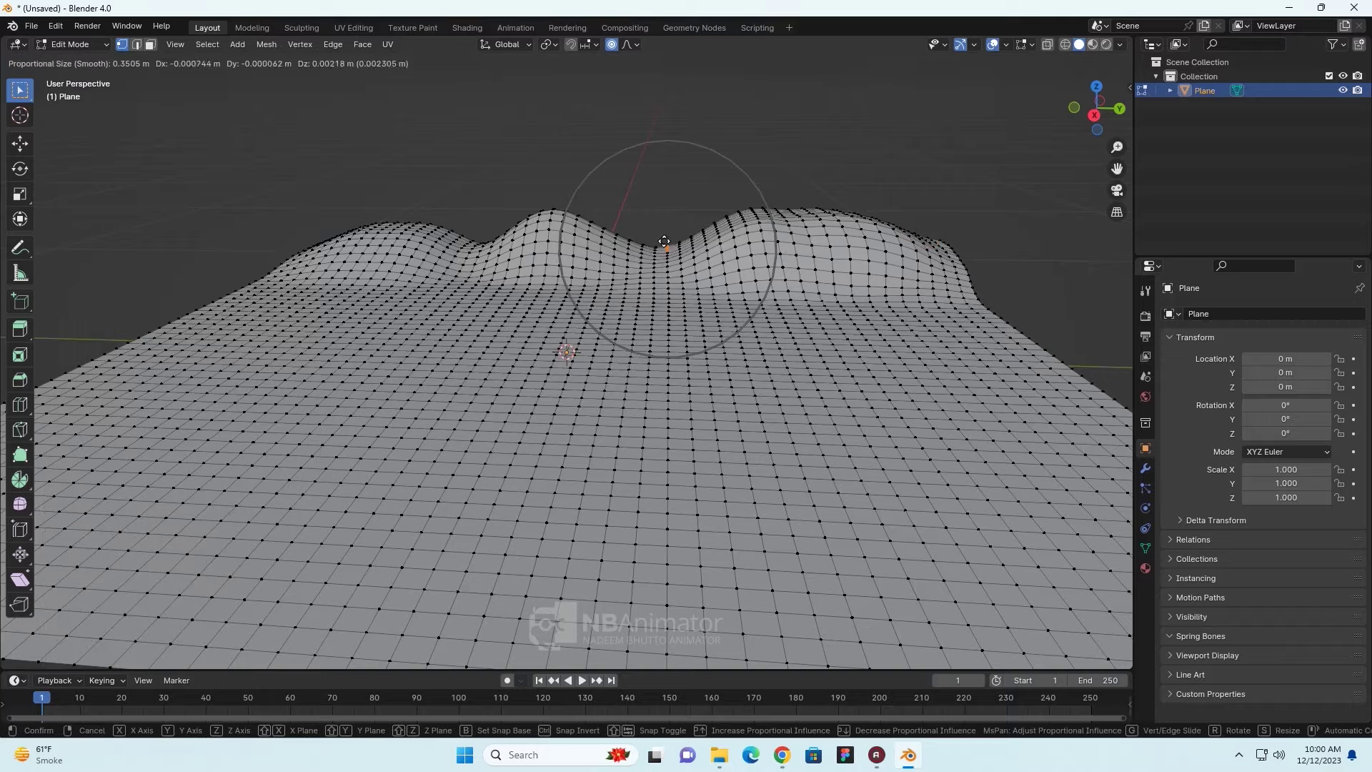
left_click(506, 236)
left_click(471, 259)
key("g")
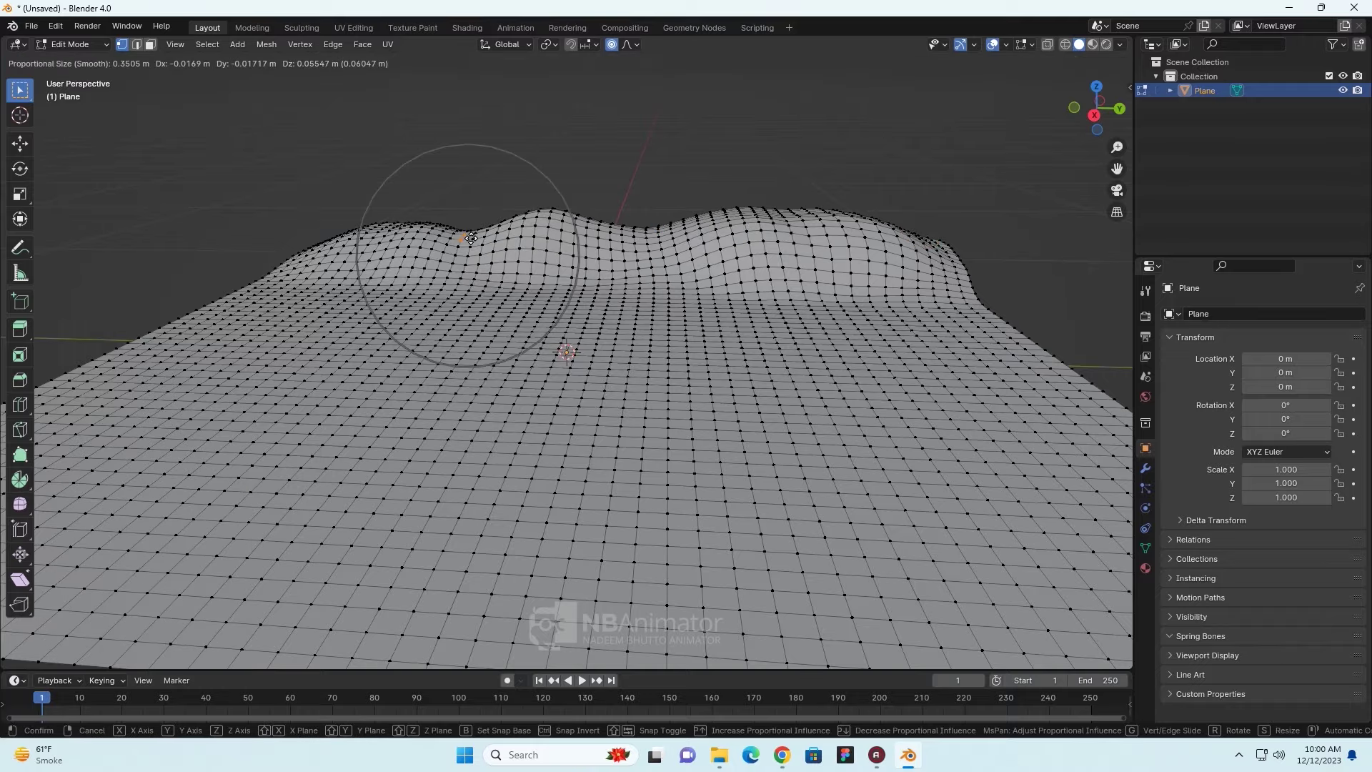
left_click(472, 244)
mouse_move(472, 244)
middle_mouse_down()
mouse_move(614, 291)
mouse_move(574, 308)
mouse_move(589, 288)
middle_mouse_up()
scroll(614, 291, "down", 3)
scroll(575, 307, "up", 2)
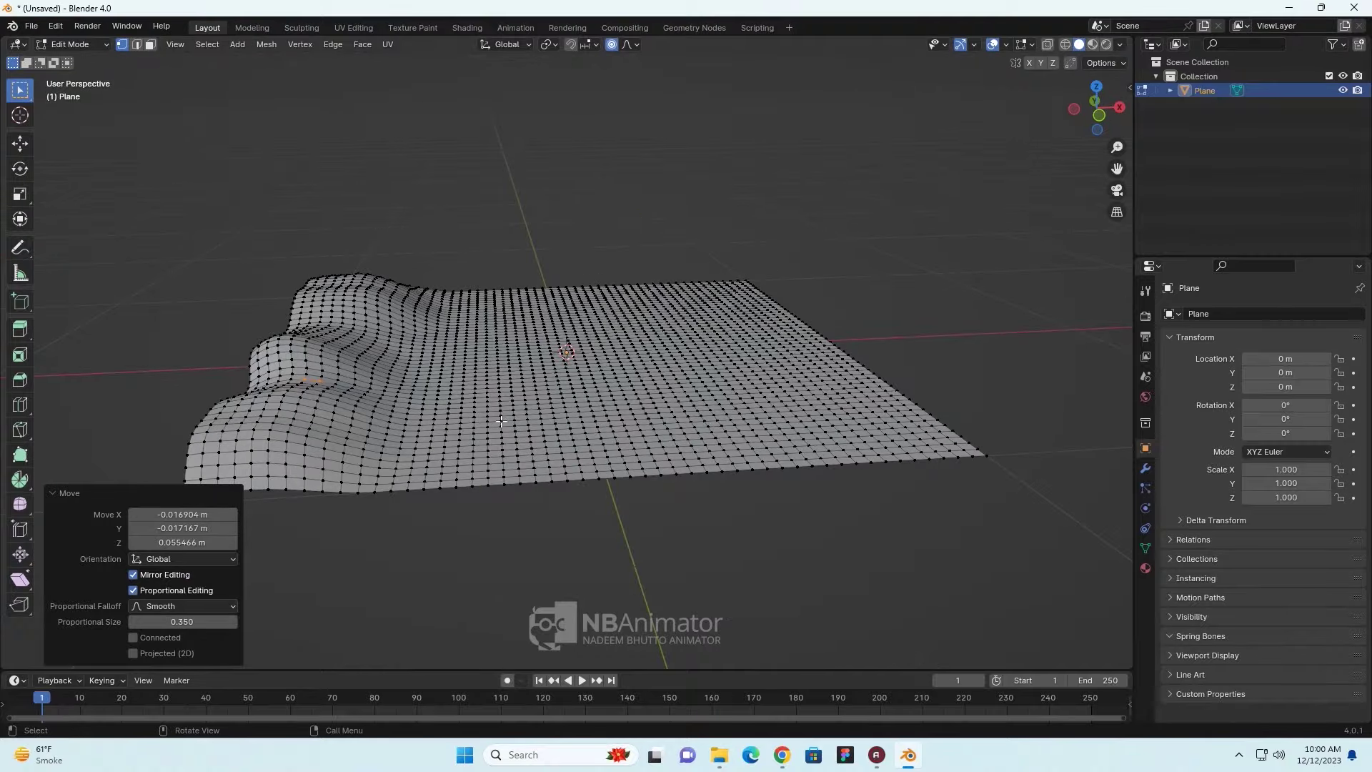
- Push left-front vertices down with proportional editing to start a pond hollow
middle_click_drag(543, 437, 475, 472)
left_click(467, 460)
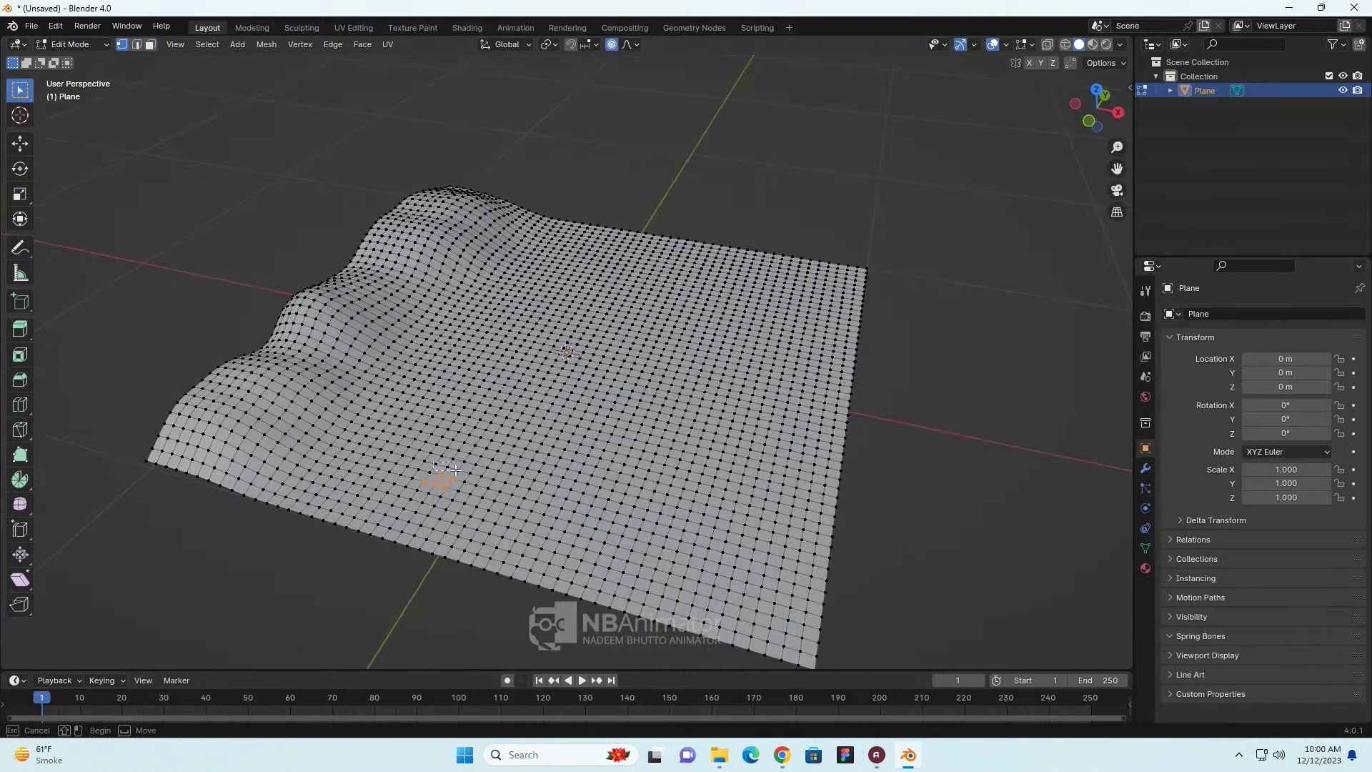
left_click(463, 473)
middle_click_drag(463, 473, 436, 414)
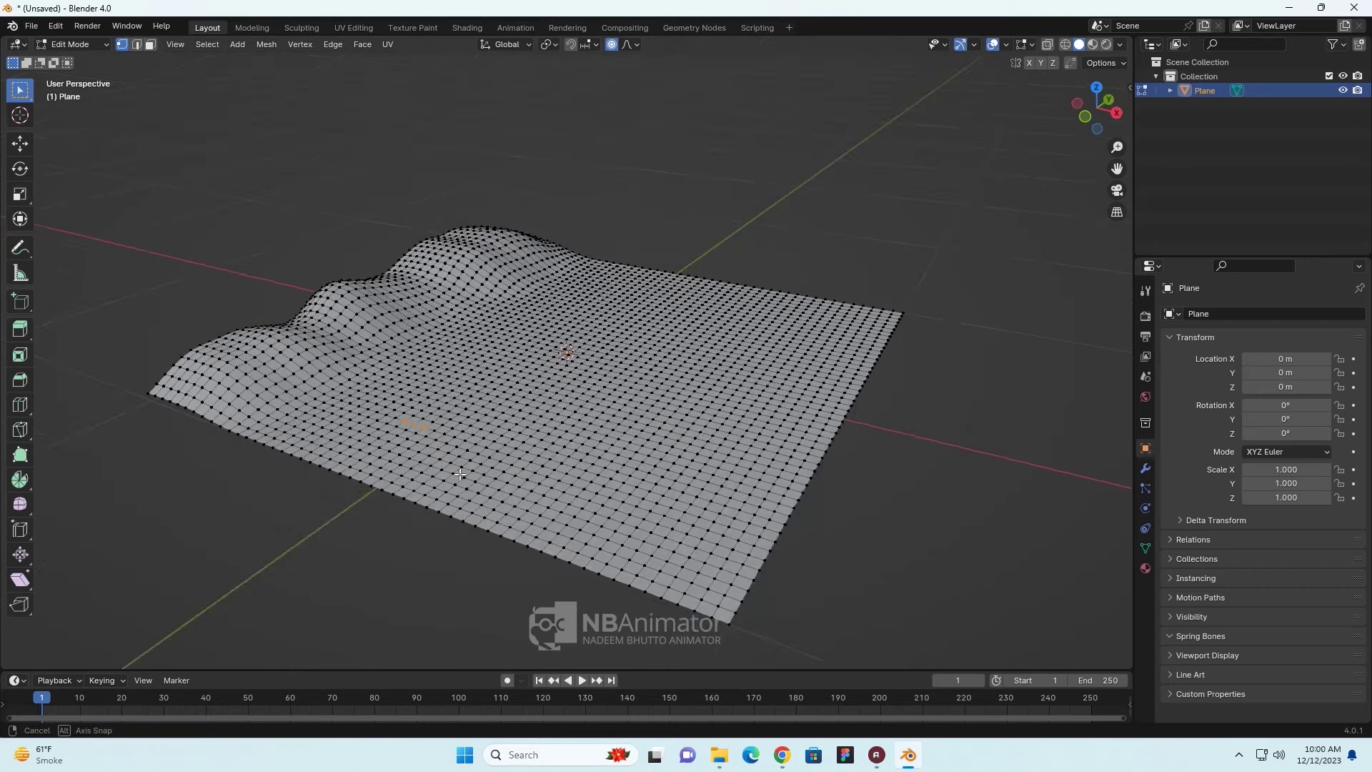
key("g")
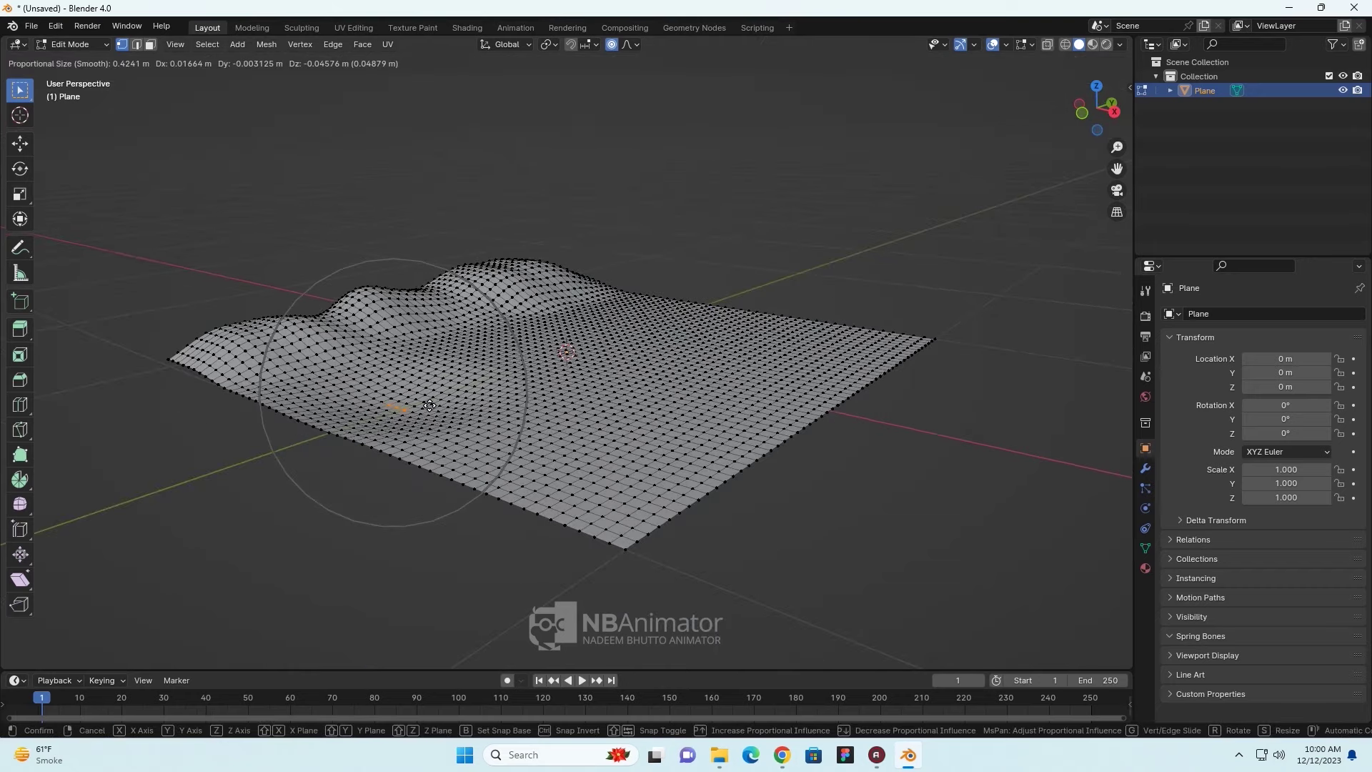
scroll(430, 409, "up", 6)
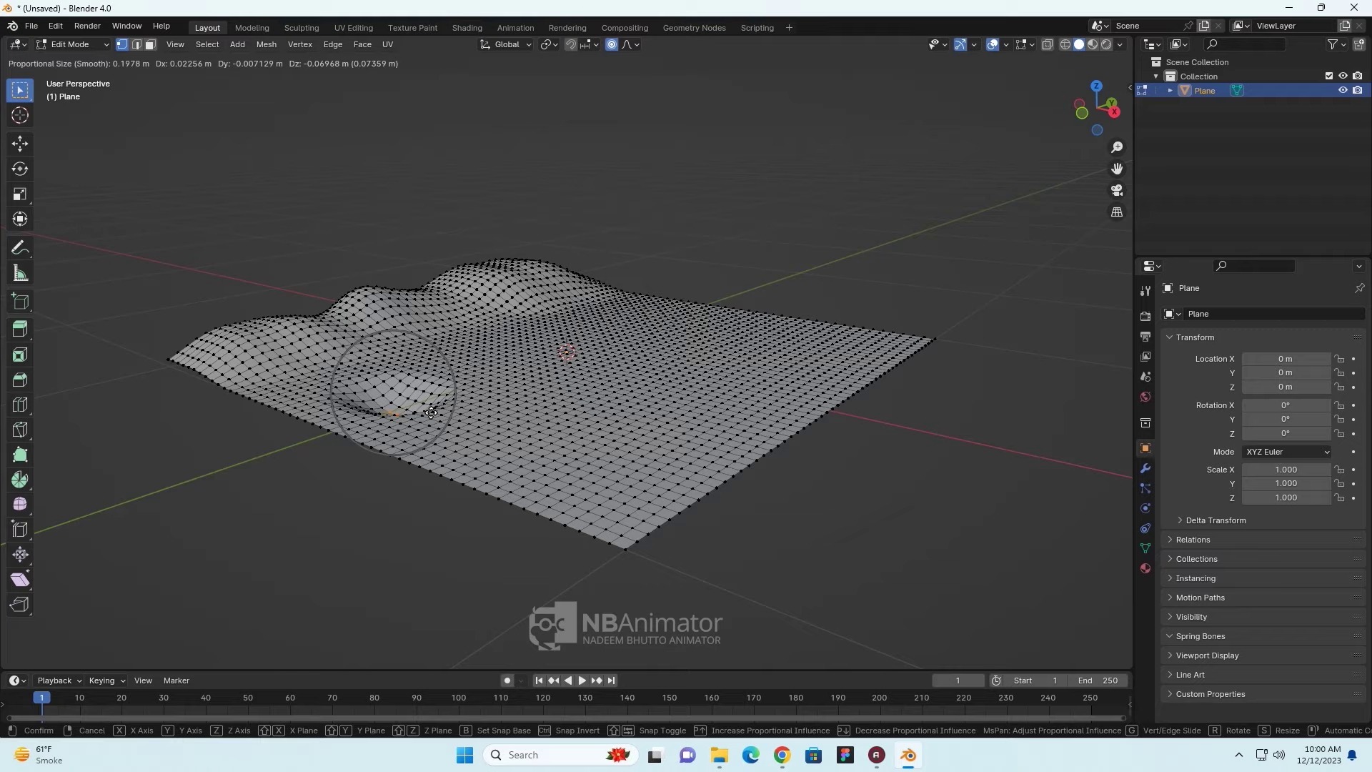
left_click(431, 412)
middle_click_drag(431, 413, 491, 440)
left_click_drag(474, 434, 569, 448)
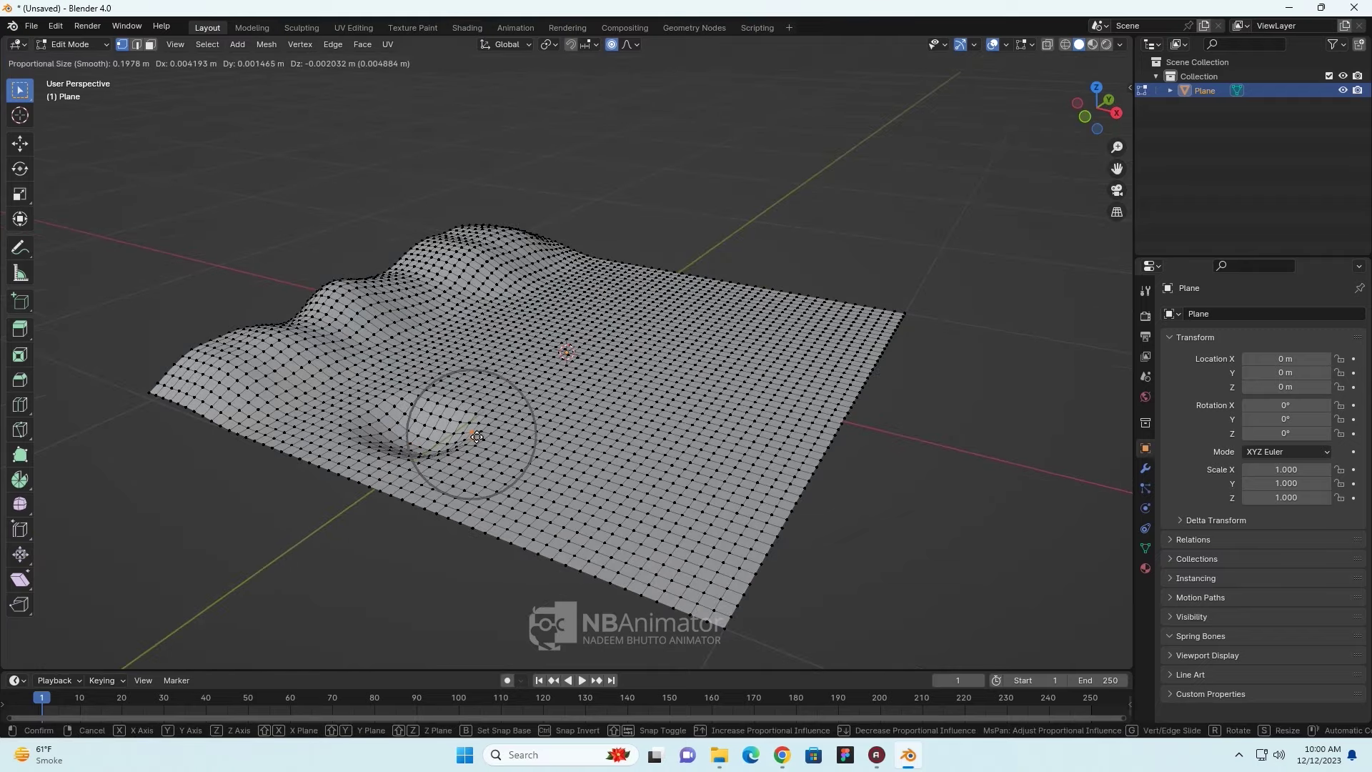
middle_click_drag(568, 447, 460, 429)
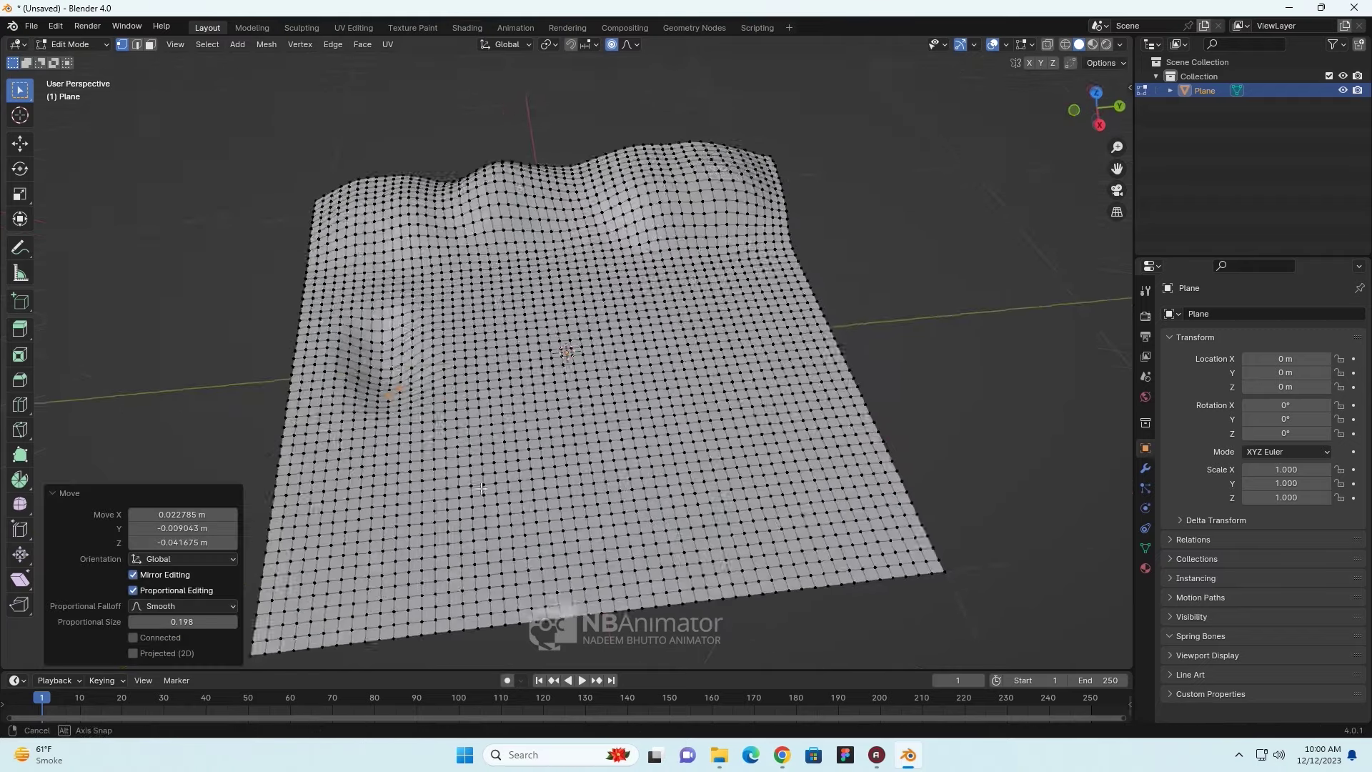
- Enlarge the pond hollow further, then return to Object Mode
key("g")
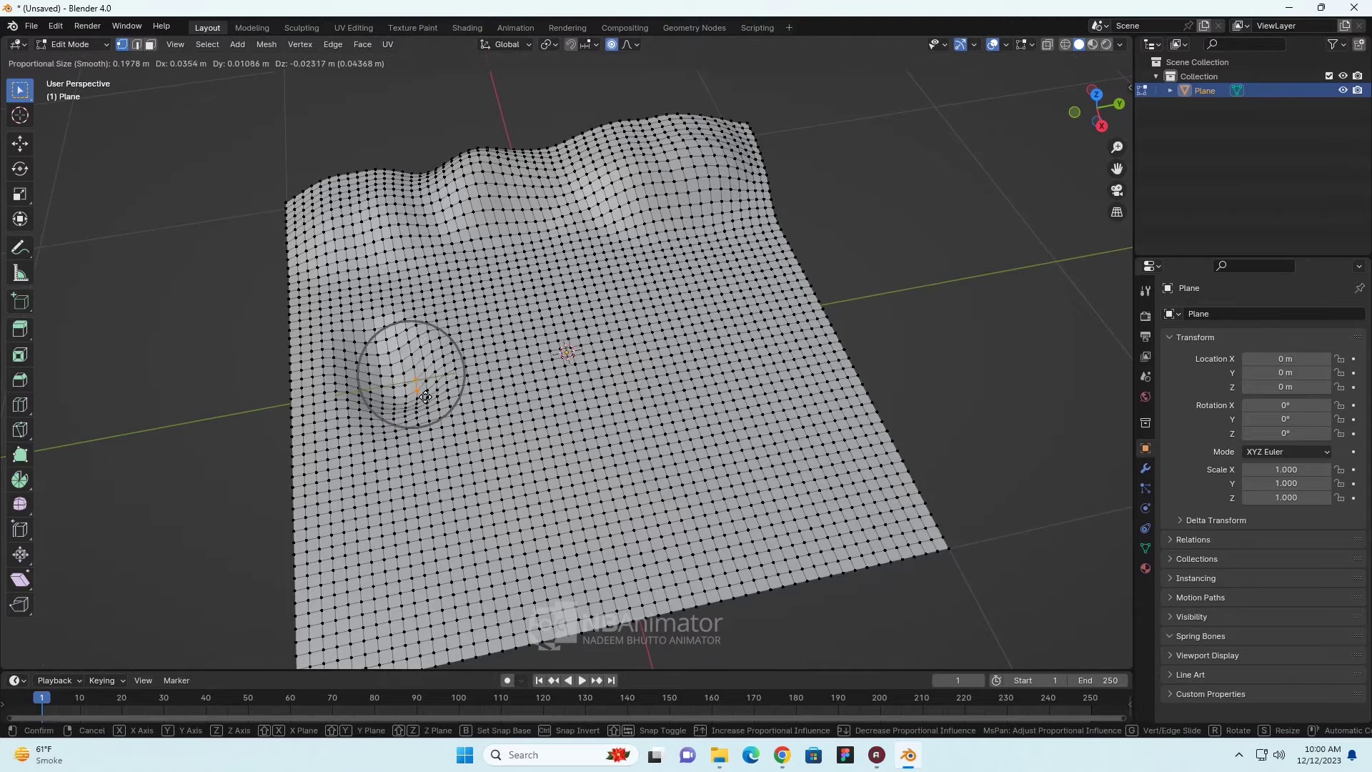
left_click(432, 386)
middle_click_drag(432, 386, 600, 395)
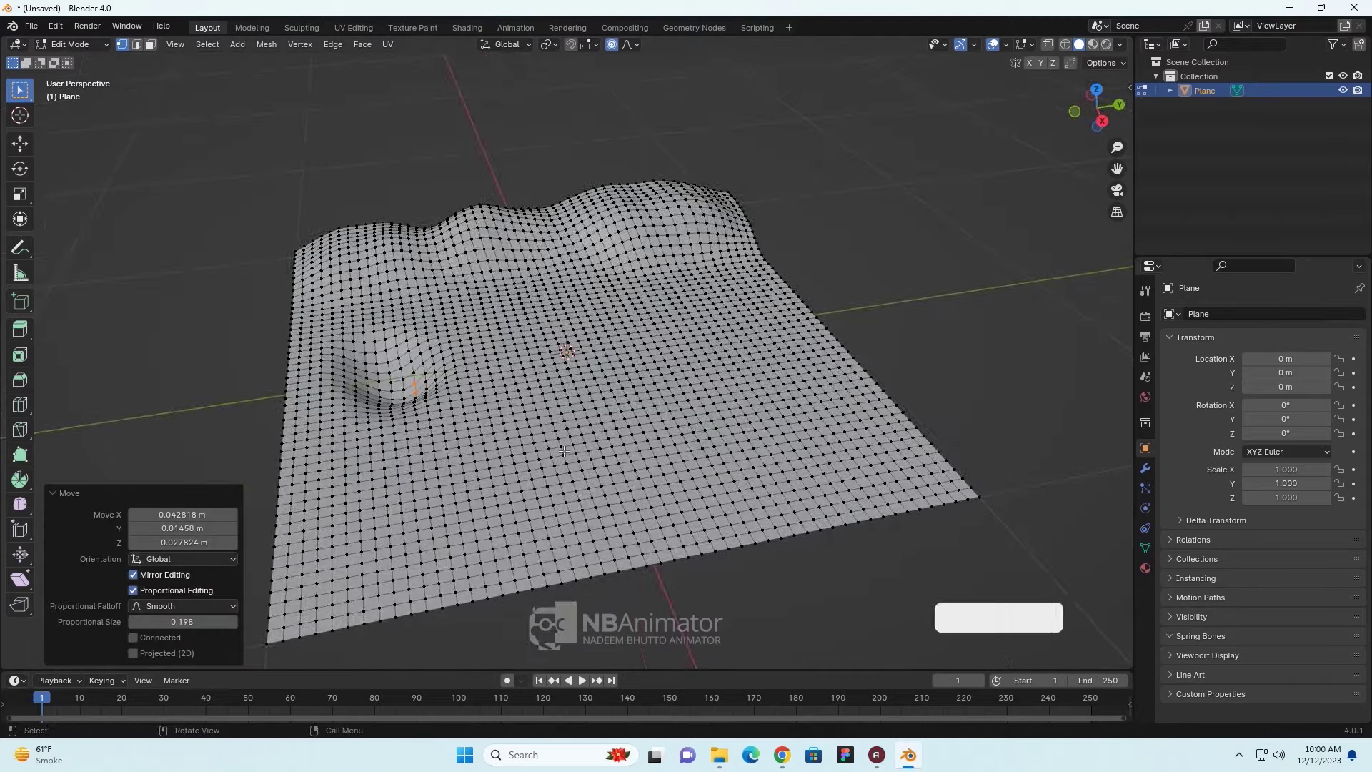
middle_click_drag(600, 395, 567, 428)
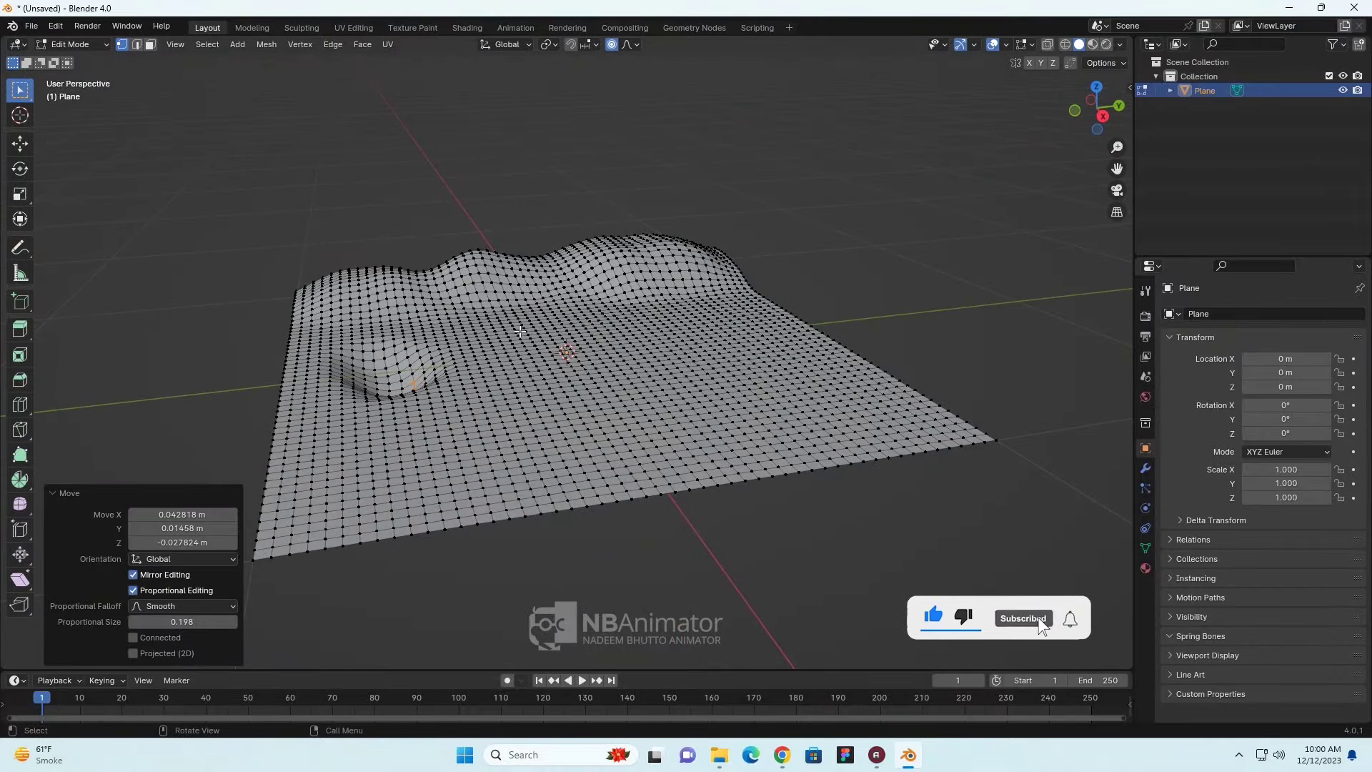
key("Tab")
- Switch to the Sculpting workspace and orbit to a high view of the terrain
mouse_move(265, 227)
middle_mouse_down()
mouse_move(450, 323)
mouse_move(497, 309)
middle_mouse_up()
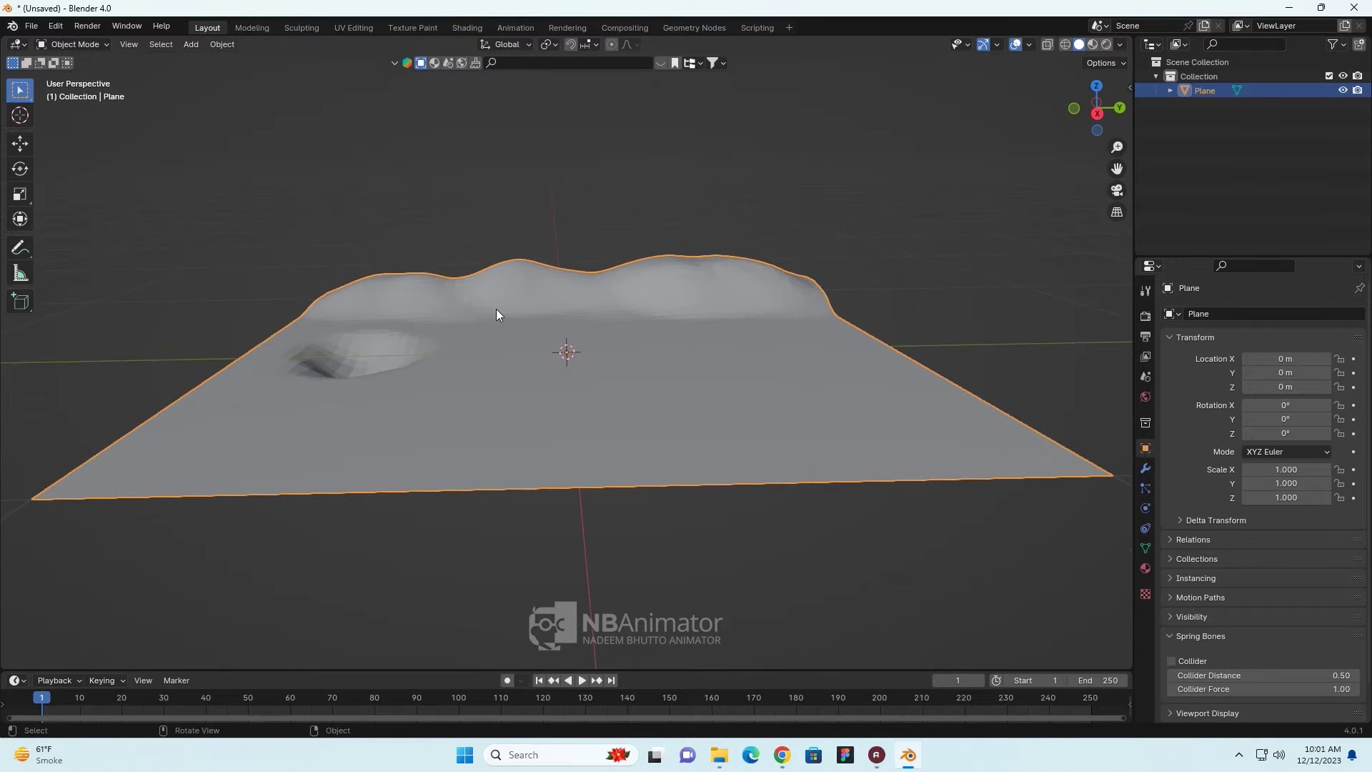
left_click(301, 27)
scroll(538, 374, "up", 5)
mouse_move(687, 343)
middle_mouse_down()
mouse_move(707, 421)
mouse_move(641, 416)
middle_mouse_up()
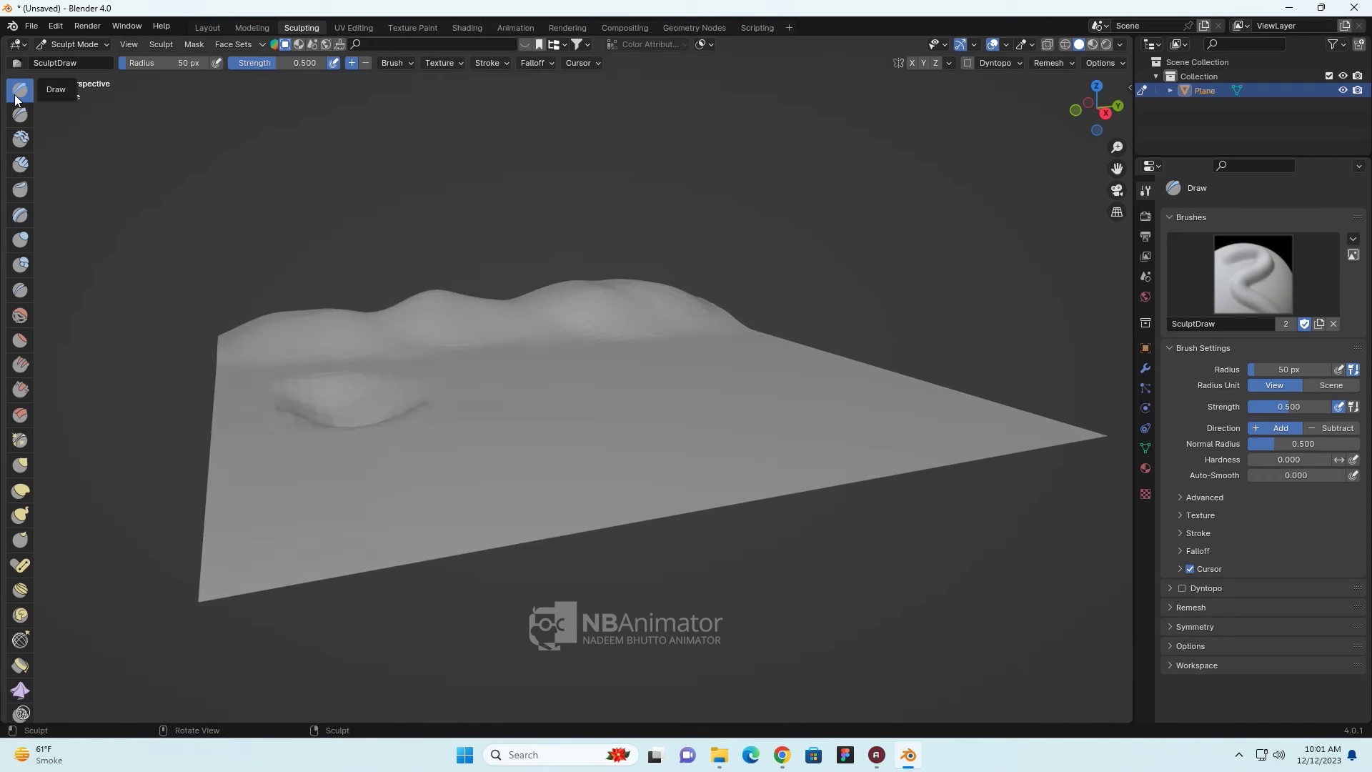
middle_click_drag(616, 438, 616, 459)
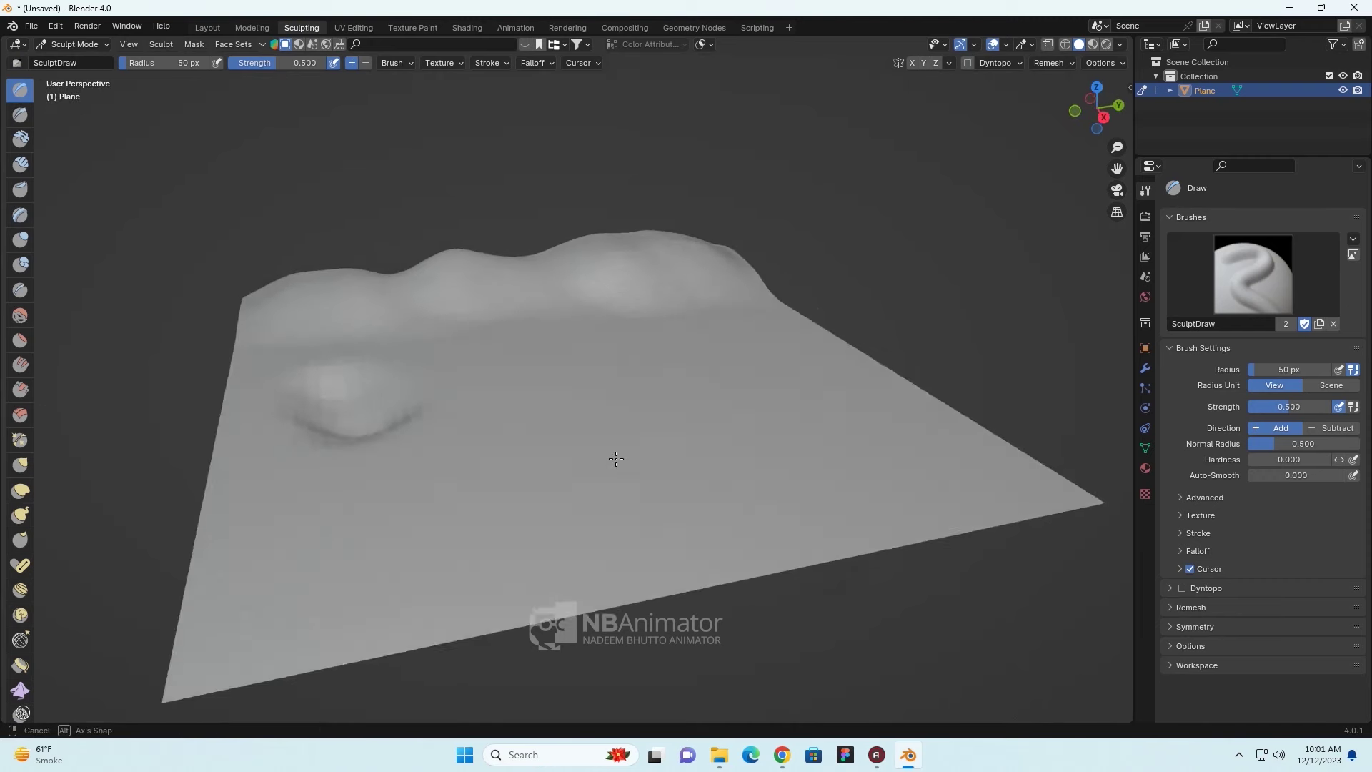
middle_click_drag(672, 357, 525, 328)
- Paint Draw brush strokes to raise rough ridges along the hill crest
mouse_move(524, 327)
left_mouse_down()
mouse_move(361, 306)
mouse_move(658, 297)
mouse_move(466, 282)
mouse_move(303, 294)
mouse_move(254, 332)
mouse_move(318, 306)
left_mouse_up()
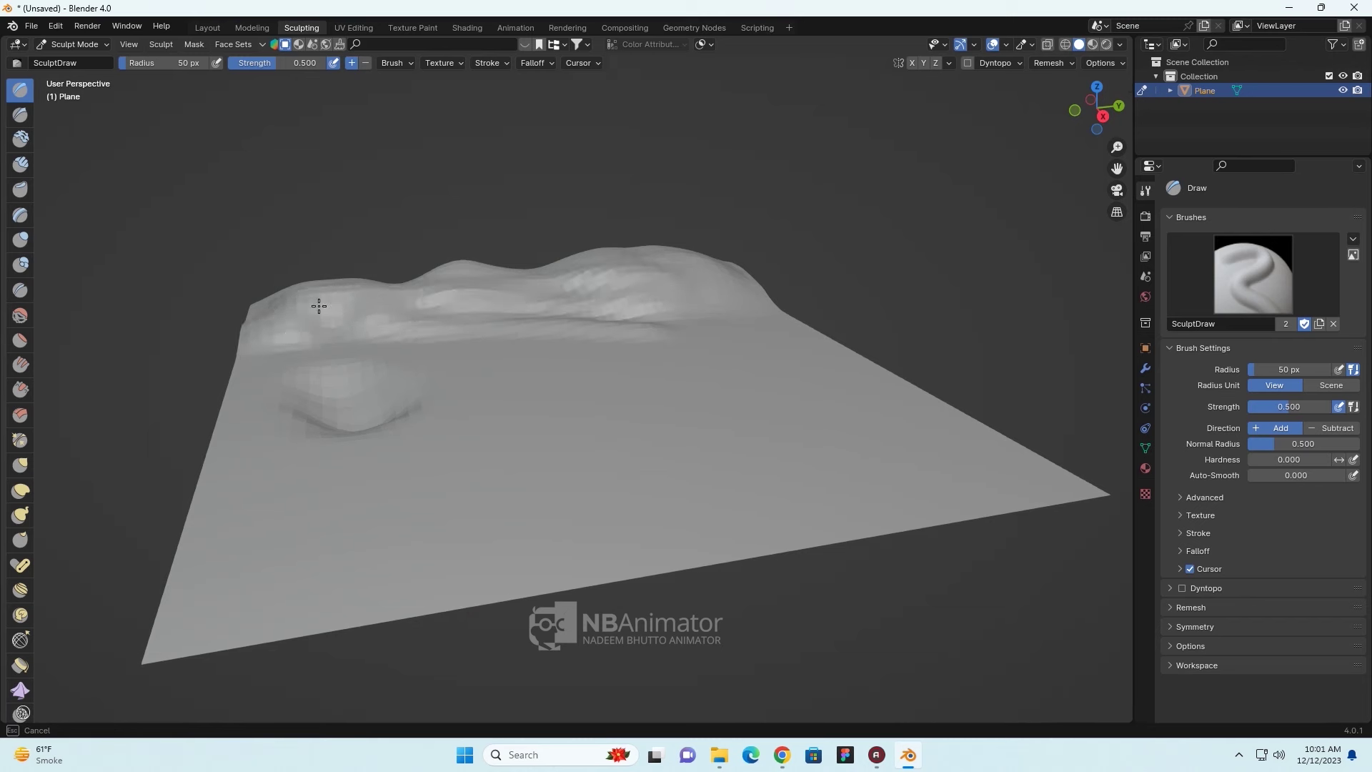
left_click_drag(491, 265, 609, 280)
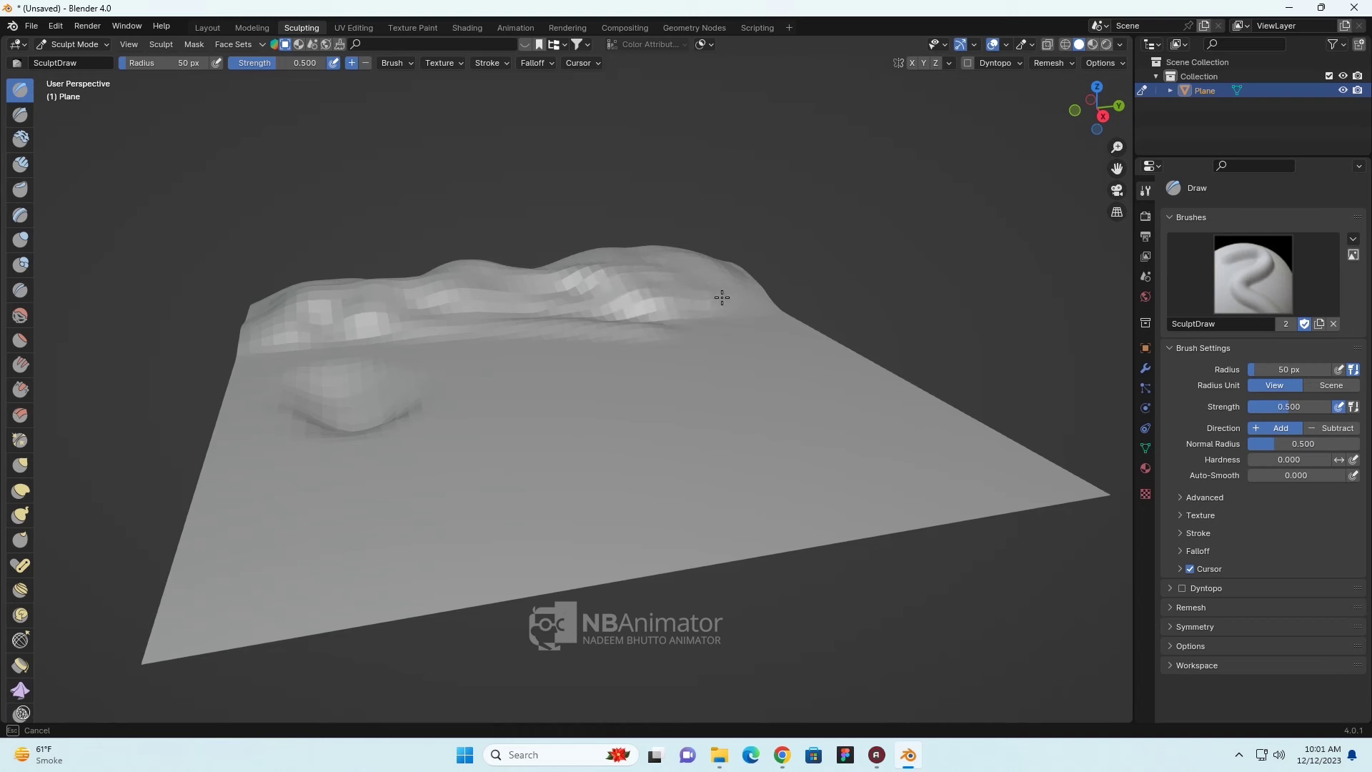
mouse_move(722, 298)
left_mouse_down()
mouse_move(527, 294)
mouse_move(195, 321)
left_mouse_up()
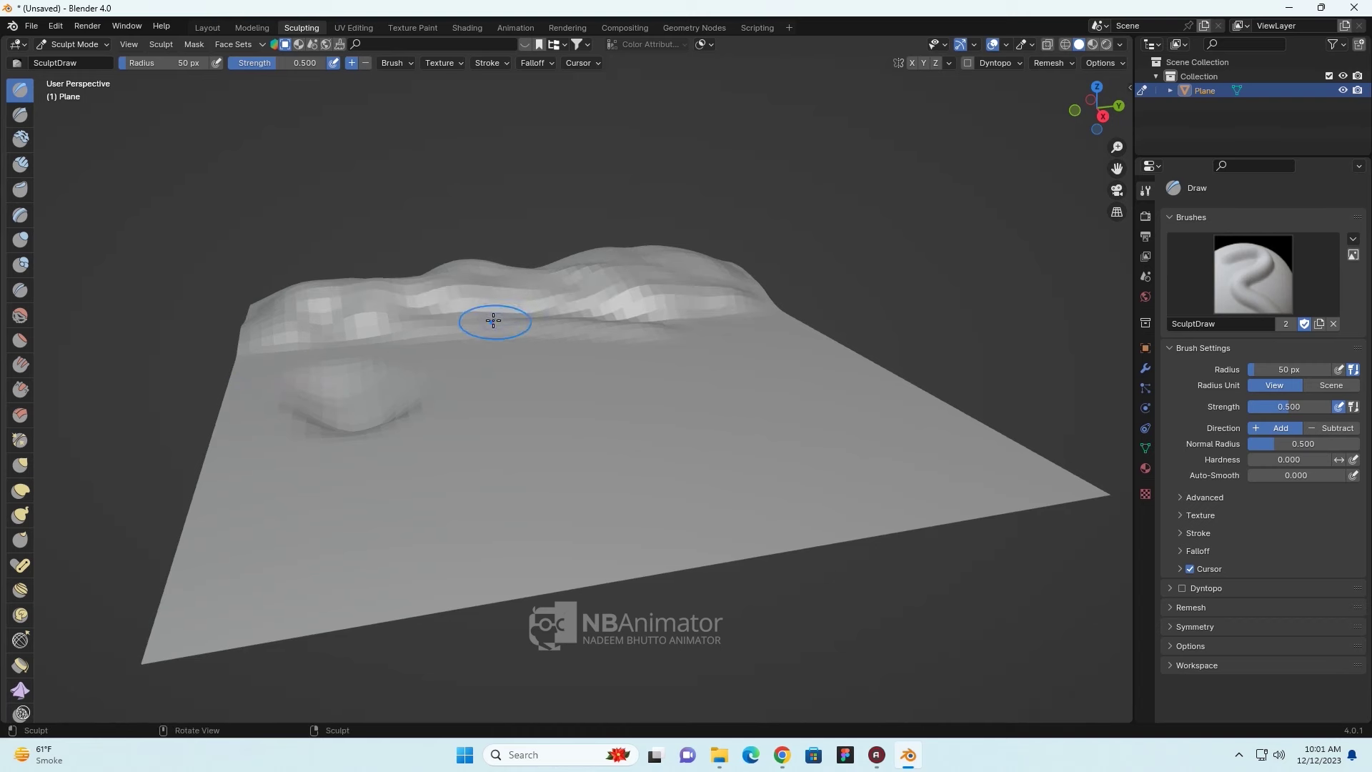
mouse_move(494, 321)
left_mouse_down()
mouse_move(380, 337)
mouse_move(314, 368)
left_mouse_up()
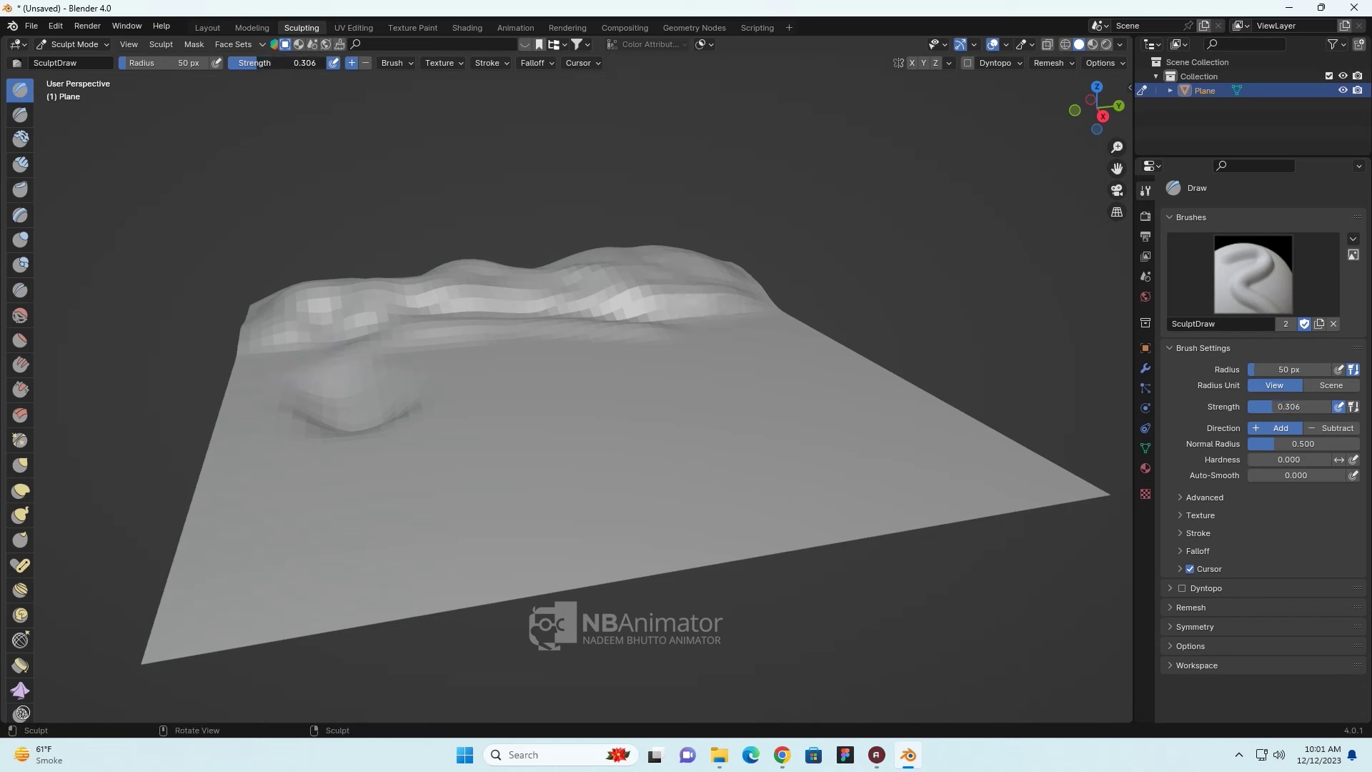
middle_click_drag(673, 510, 674, 506)
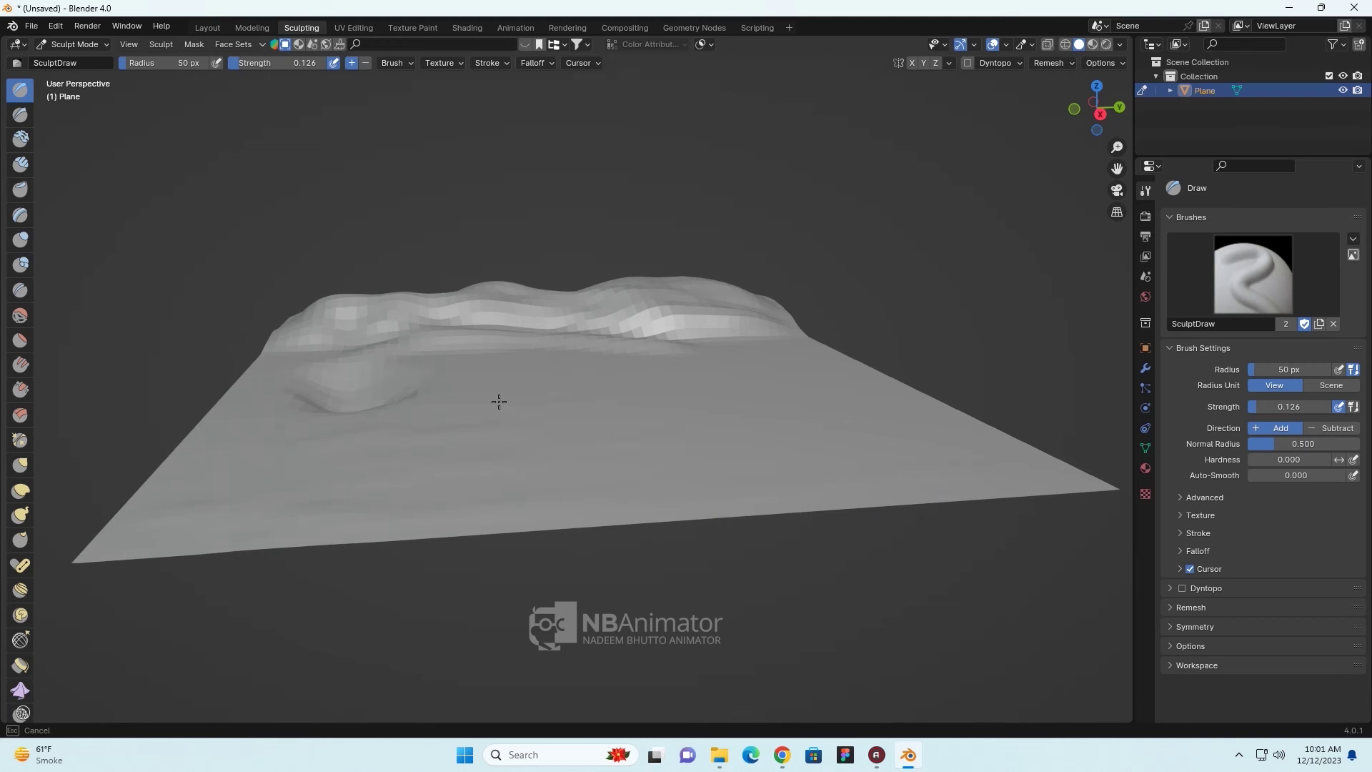
mouse_move(632, 440)
middle_mouse_down()
mouse_move(852, 464)
mouse_move(702, 398)
middle_mouse_up()
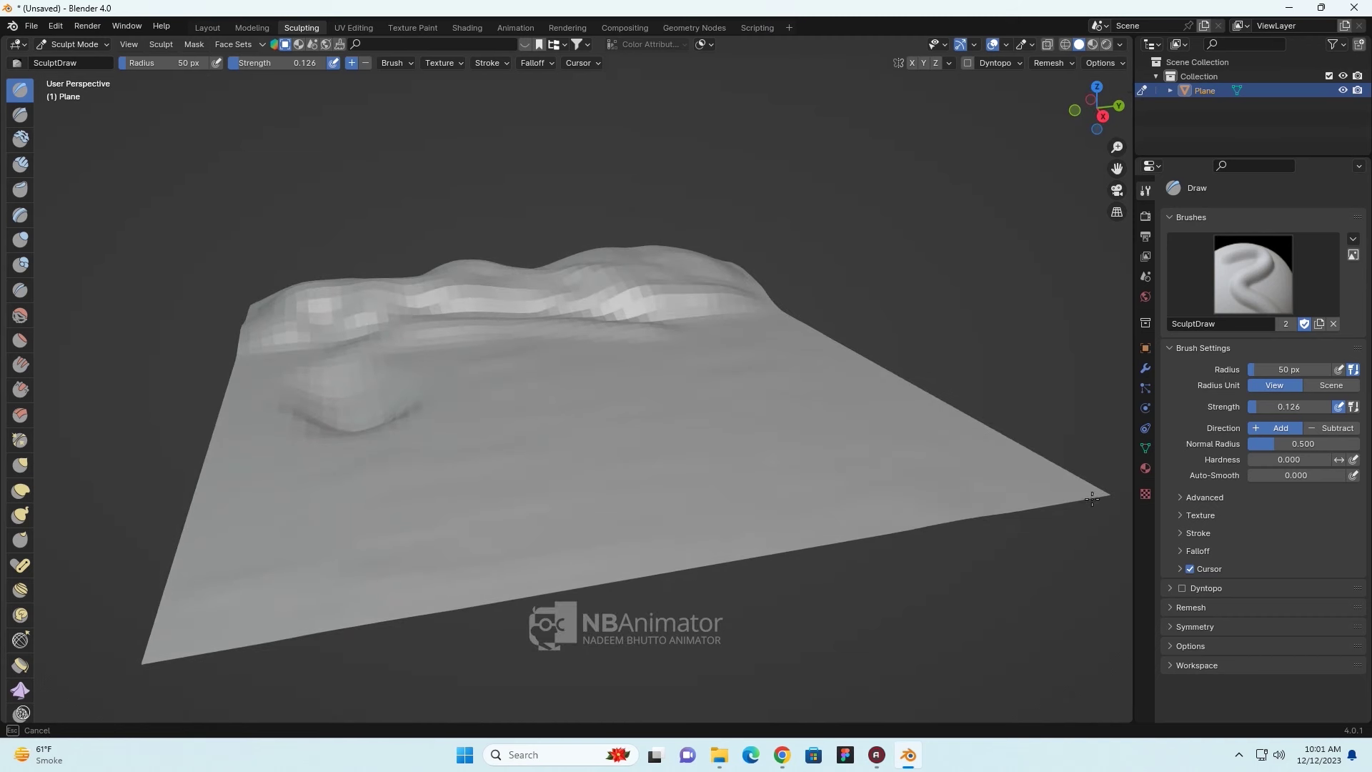
mouse_move(799, 444)
middle_mouse_down()
mouse_move(775, 420)
mouse_move(744, 426)
mouse_move(811, 499)
mouse_move(836, 499)
middle_mouse_up()
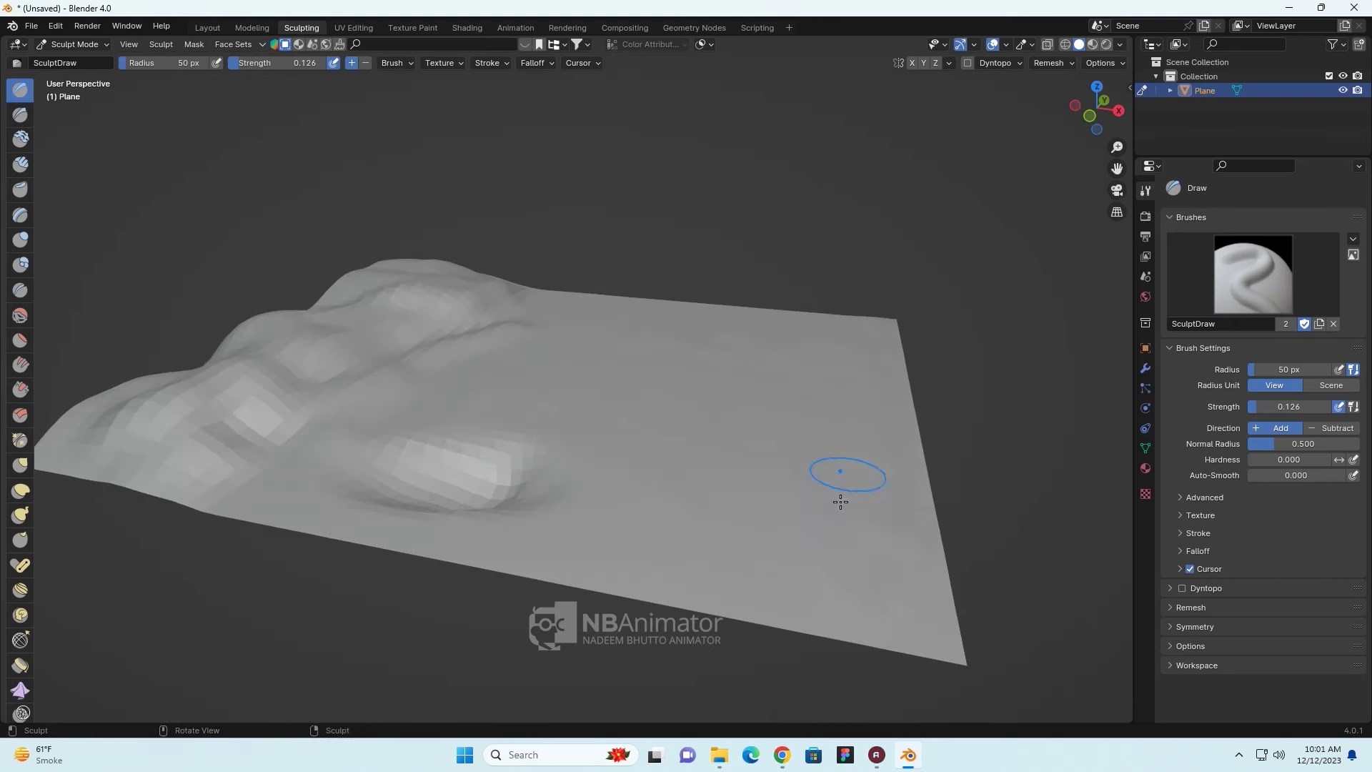
mouse_move(759, 617)
middle_mouse_down()
mouse_move(824, 601)
mouse_move(714, 475)
mouse_move(729, 512)
middle_mouse_up()
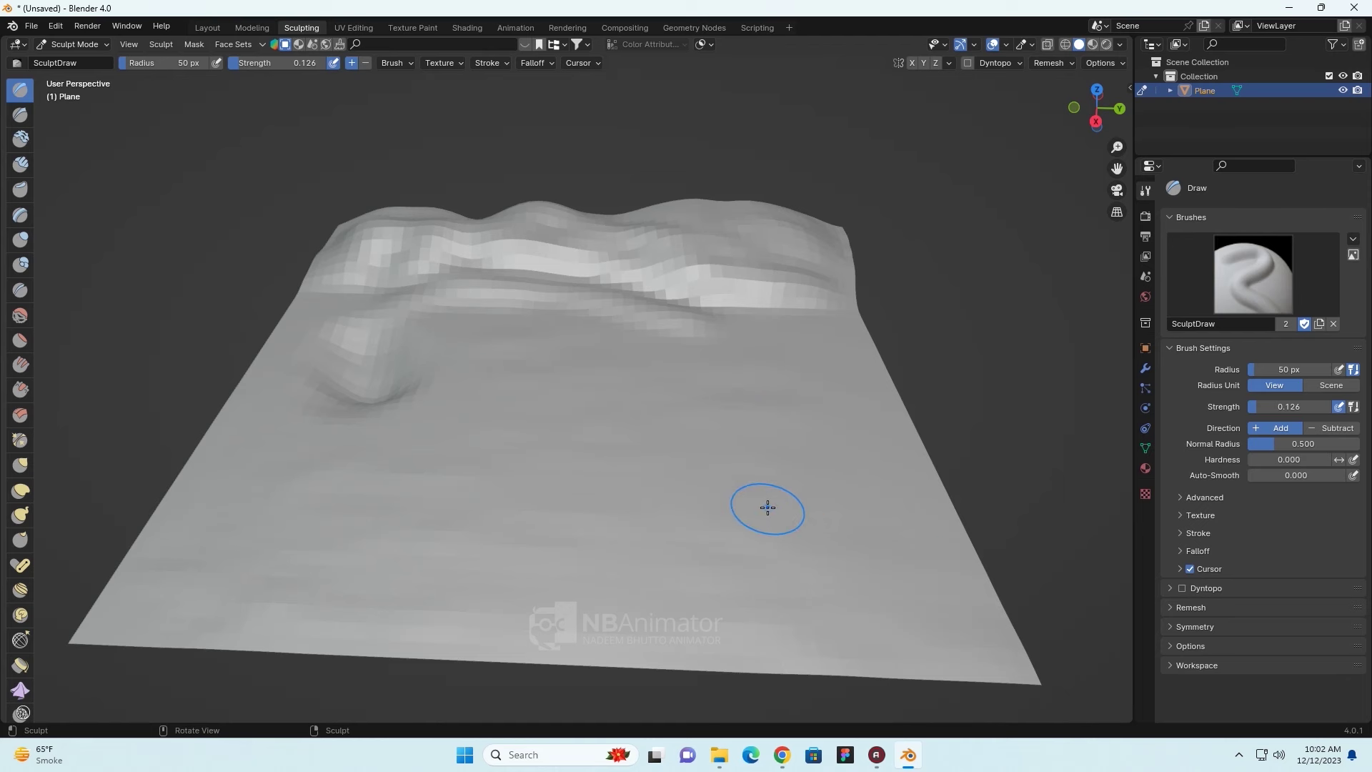
middle_click_drag(546, 472, 541, 460)
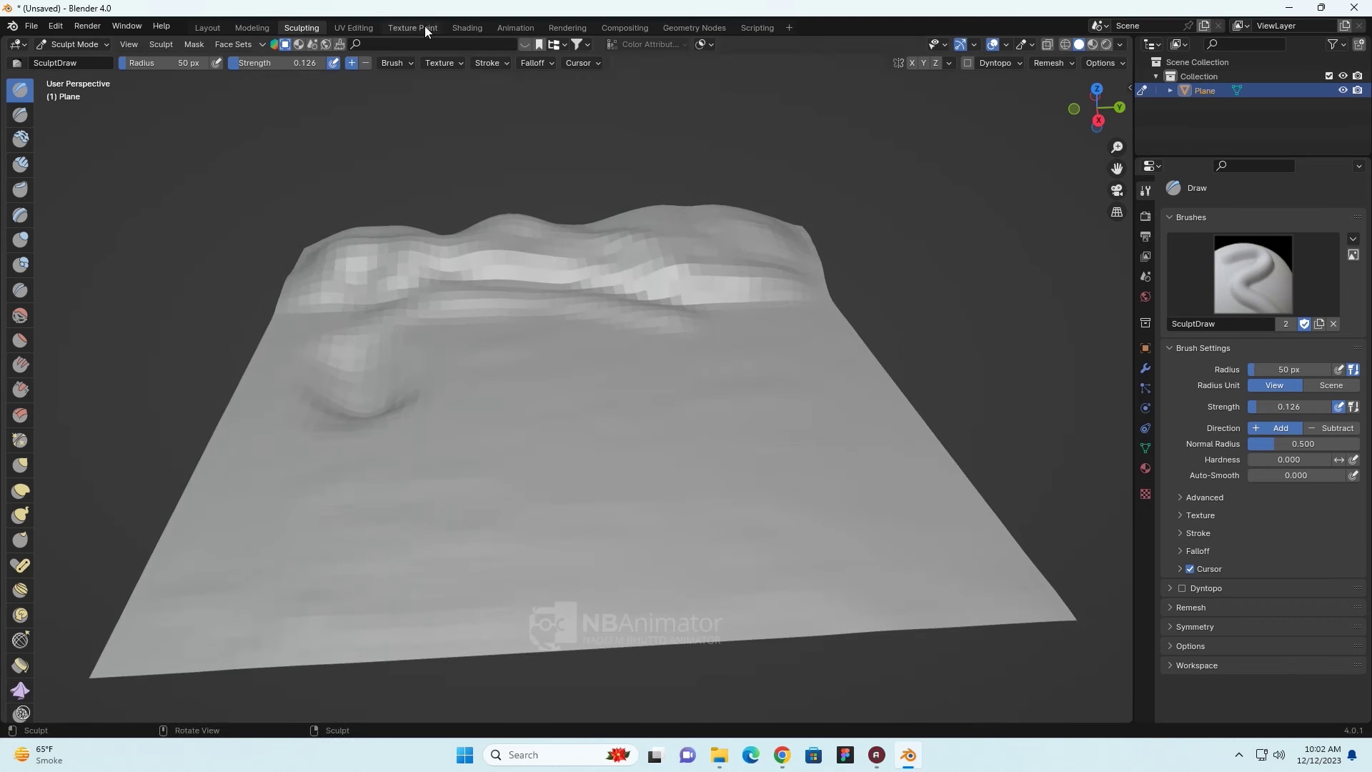
- Set the Draw brush to Subtract and carve the first path groove across the terrain
left_click(366, 67)
mouse_move(582, 383)
middle_mouse_down()
mouse_move(613, 466)
mouse_move(677, 407)
middle_mouse_up()
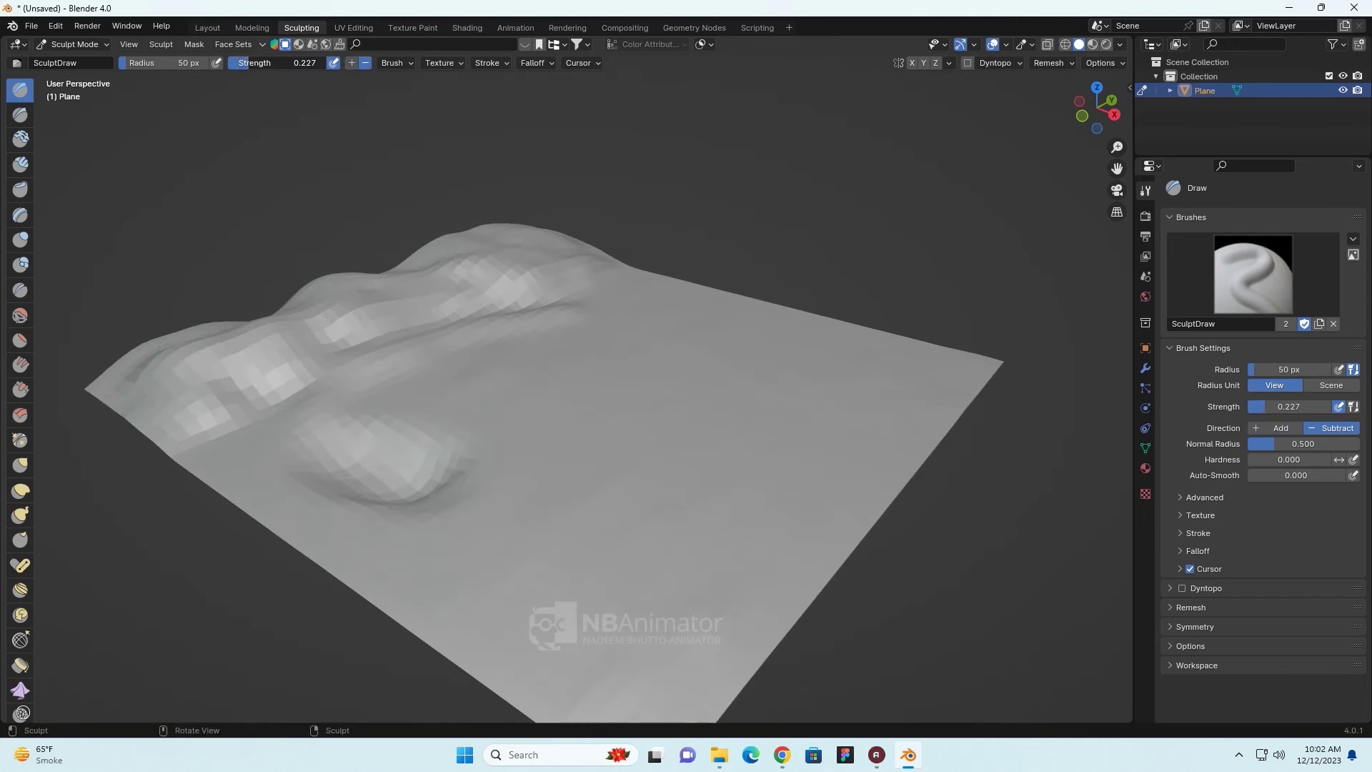
mouse_move(625, 429)
middle_mouse_down()
mouse_move(672, 430)
mouse_move(613, 469)
middle_mouse_up()
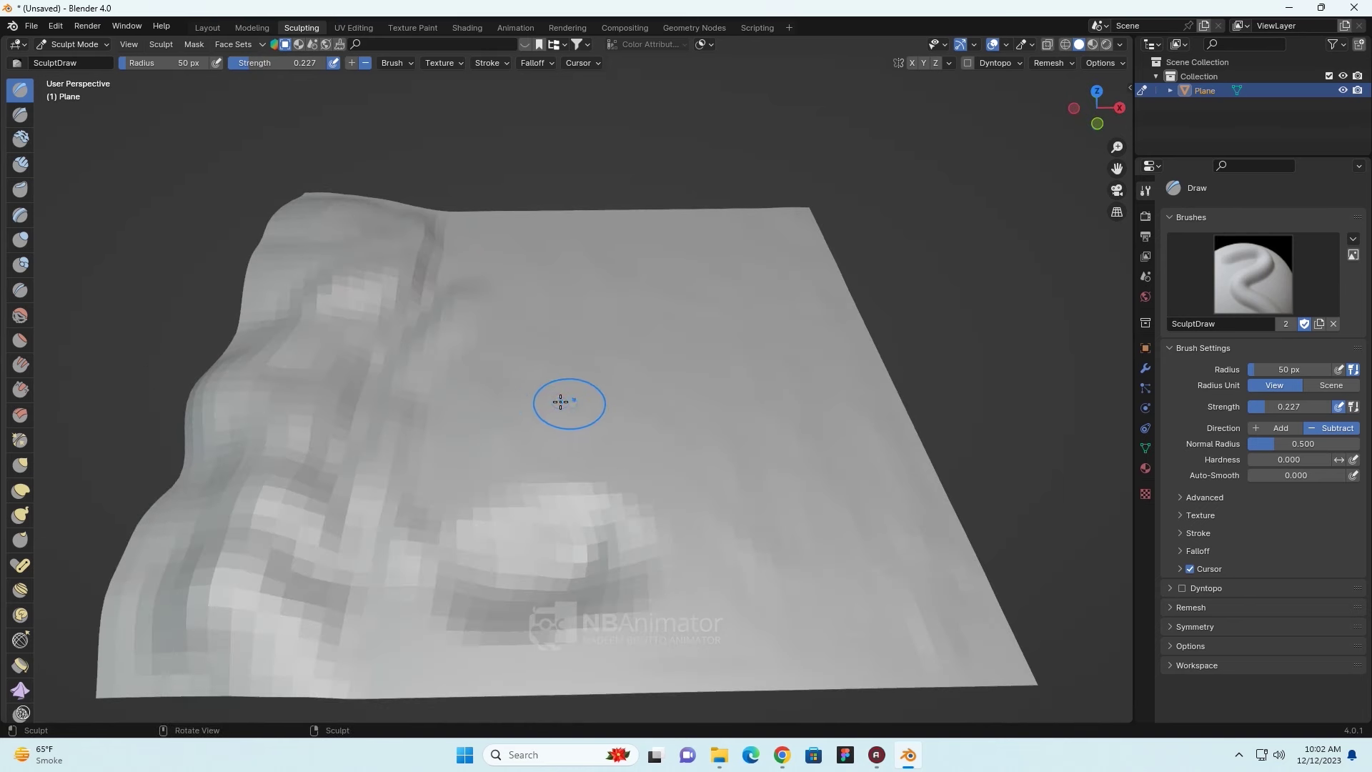
left_click_drag(536, 383, 549, 386)
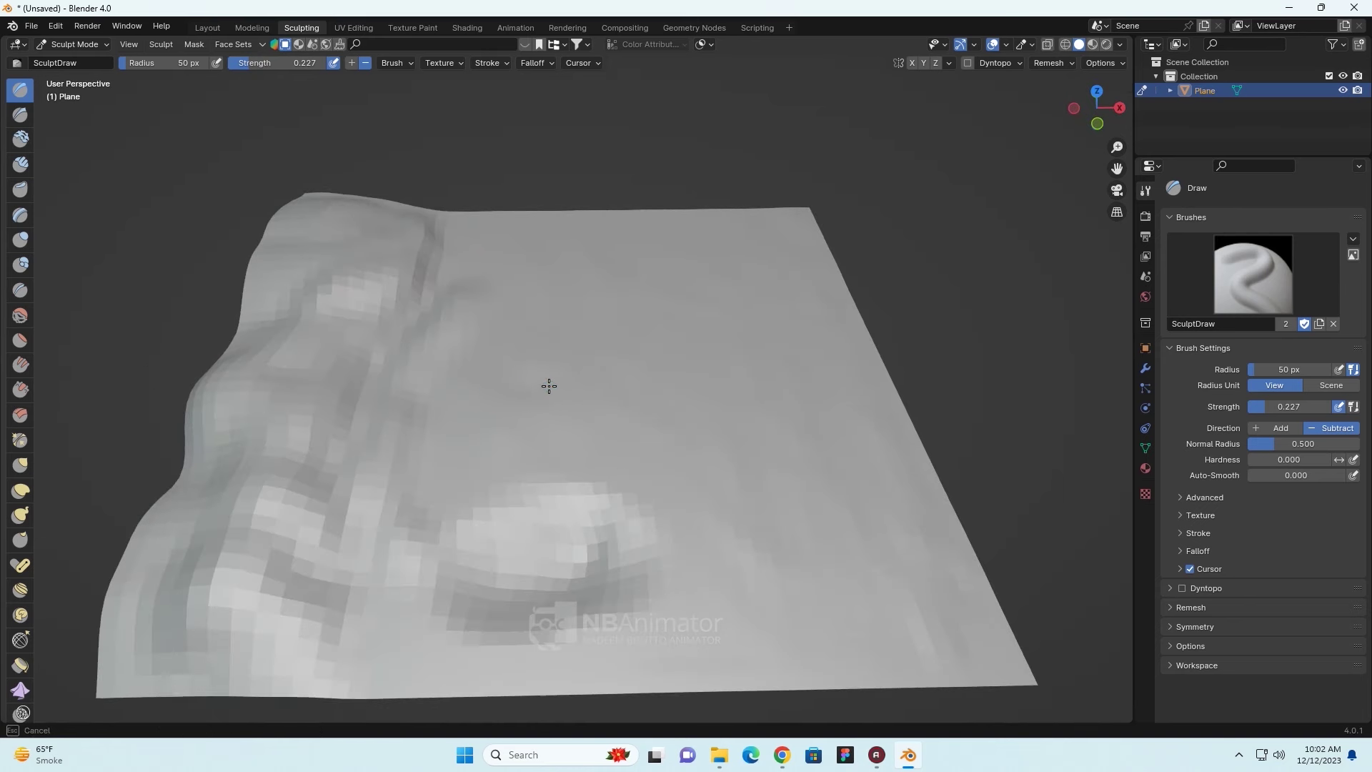
left_click_drag(643, 386, 787, 389)
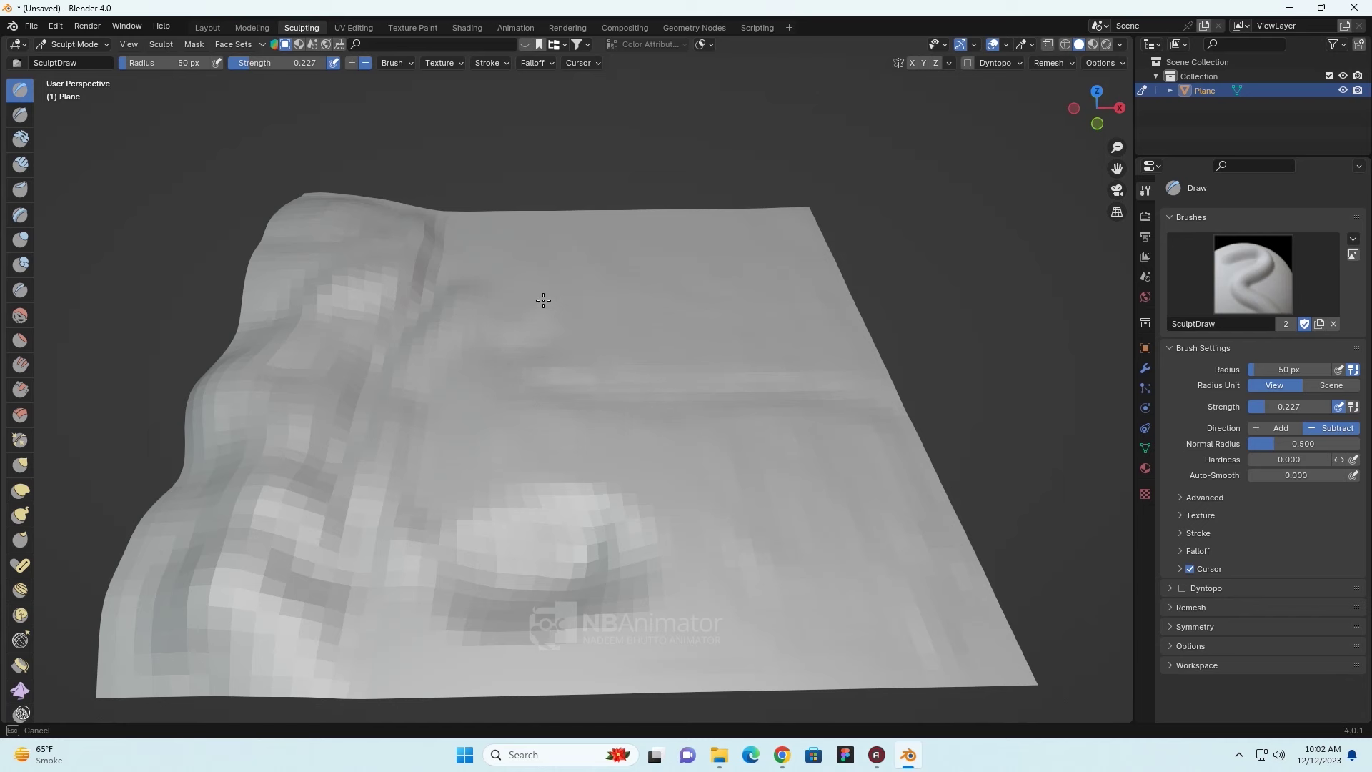
middle_click_drag(531, 320, 489, 450)
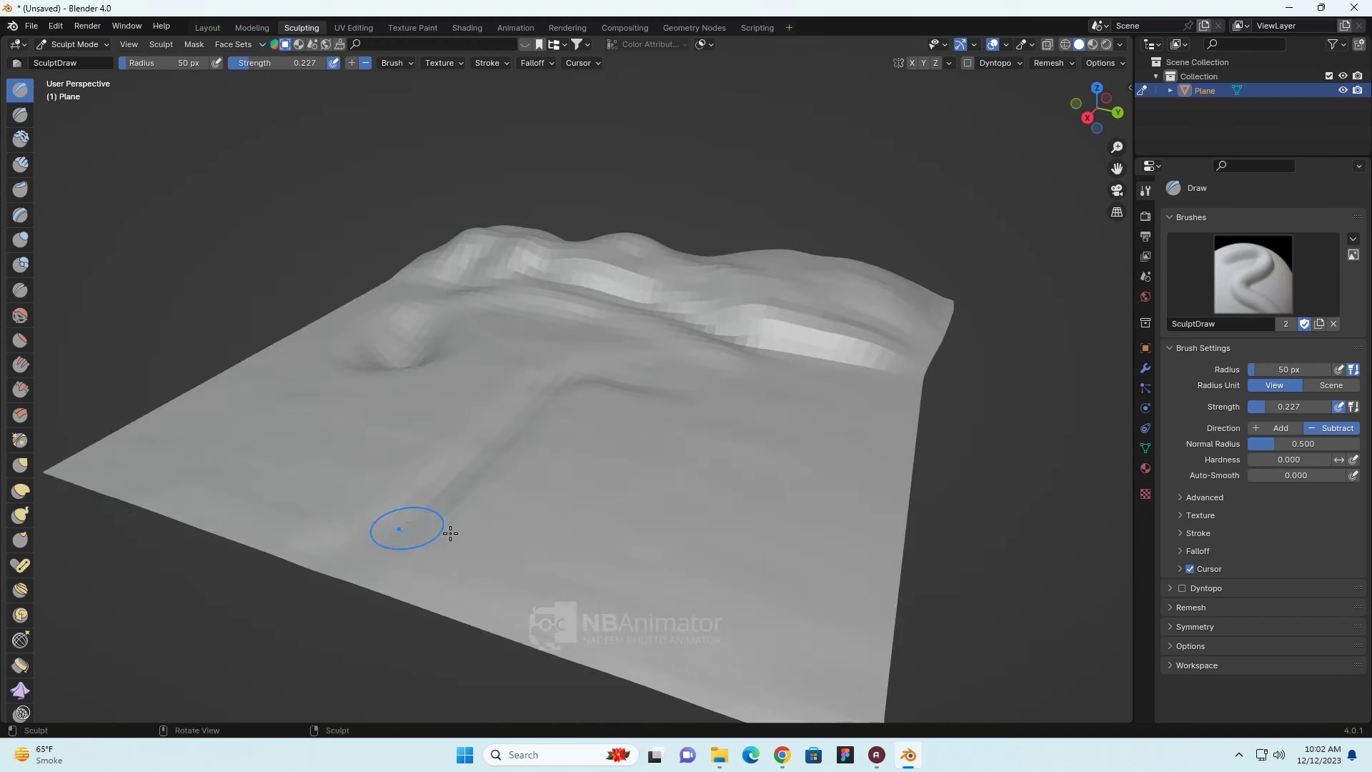
middle_click_drag(413, 527, 434, 468)
left_click_drag(434, 469, 382, 471)
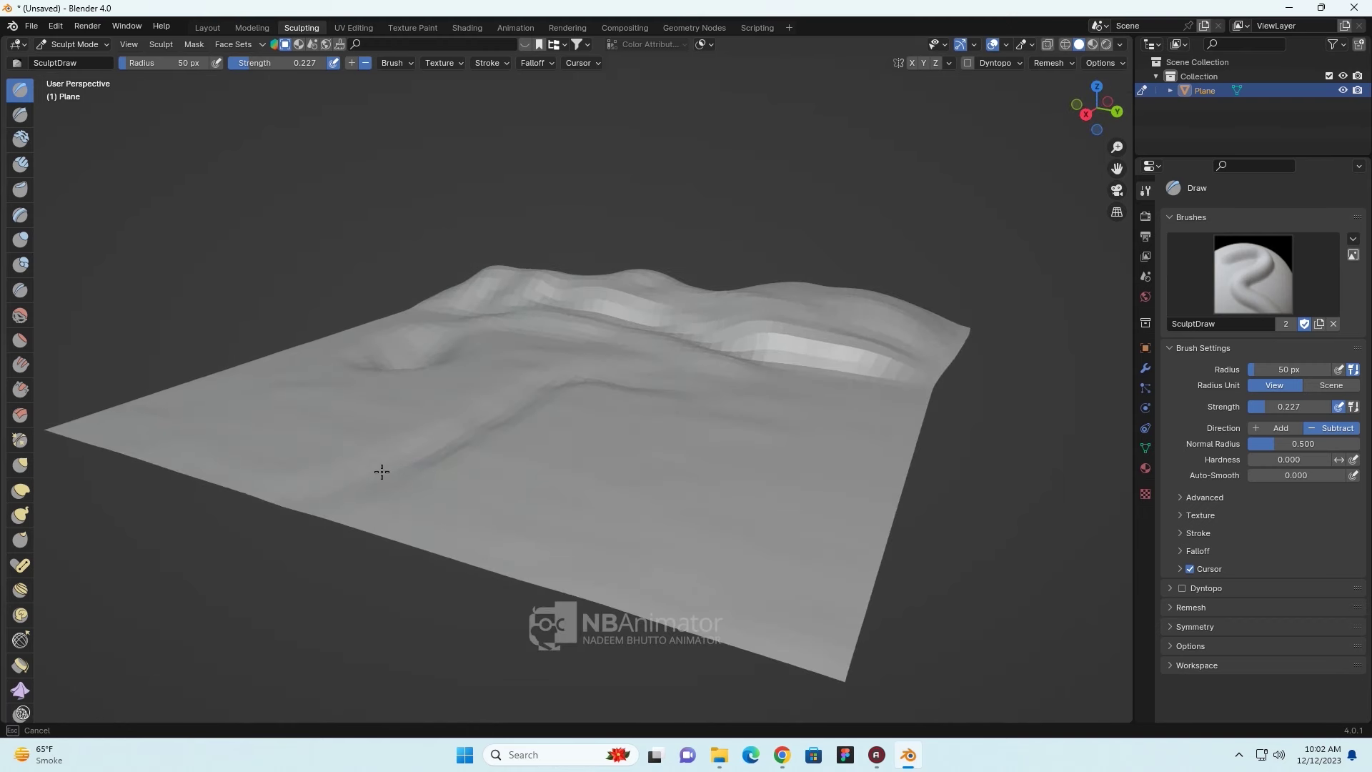
- Deepen and extend the groove from the hills to the front edge
middle_click_drag(391, 475, 453, 487)
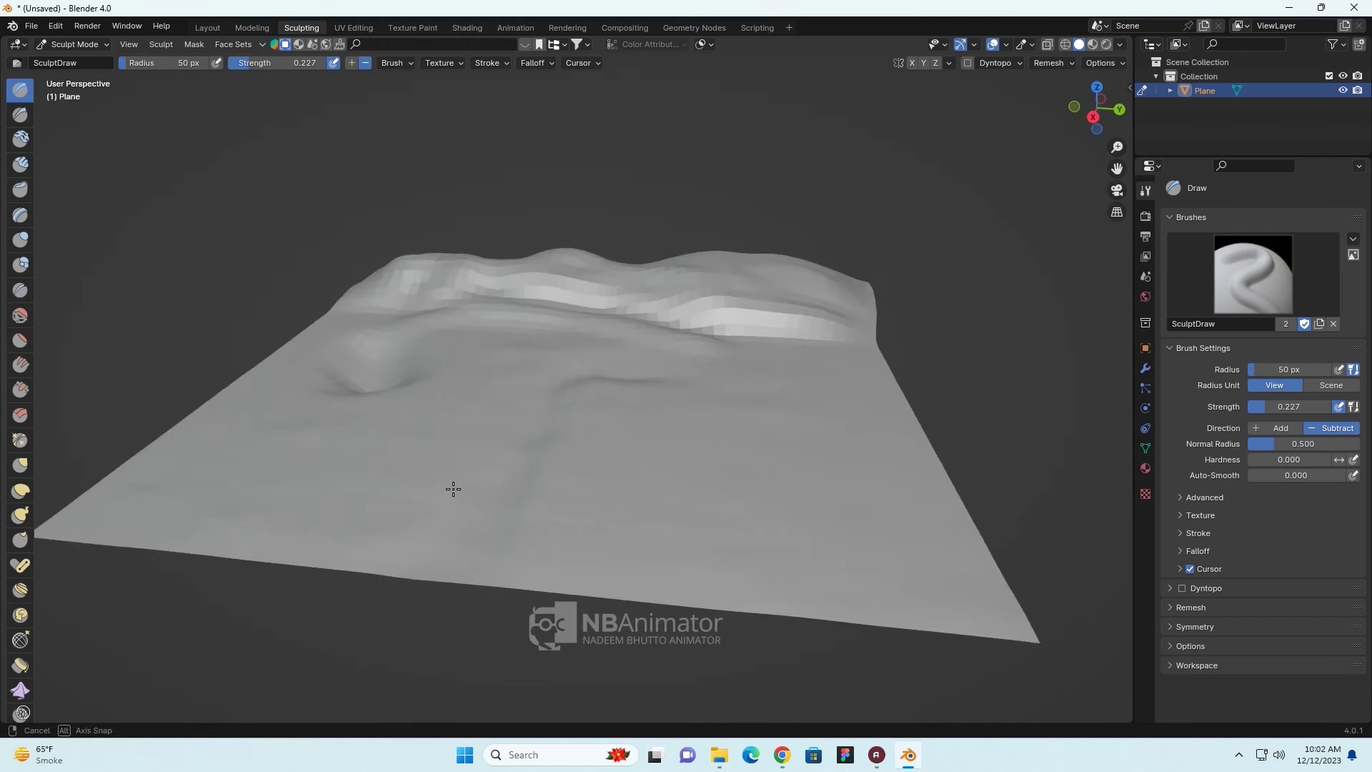
mouse_move(455, 539)
middle_mouse_down()
mouse_move(591, 569)
mouse_move(567, 502)
middle_mouse_up()
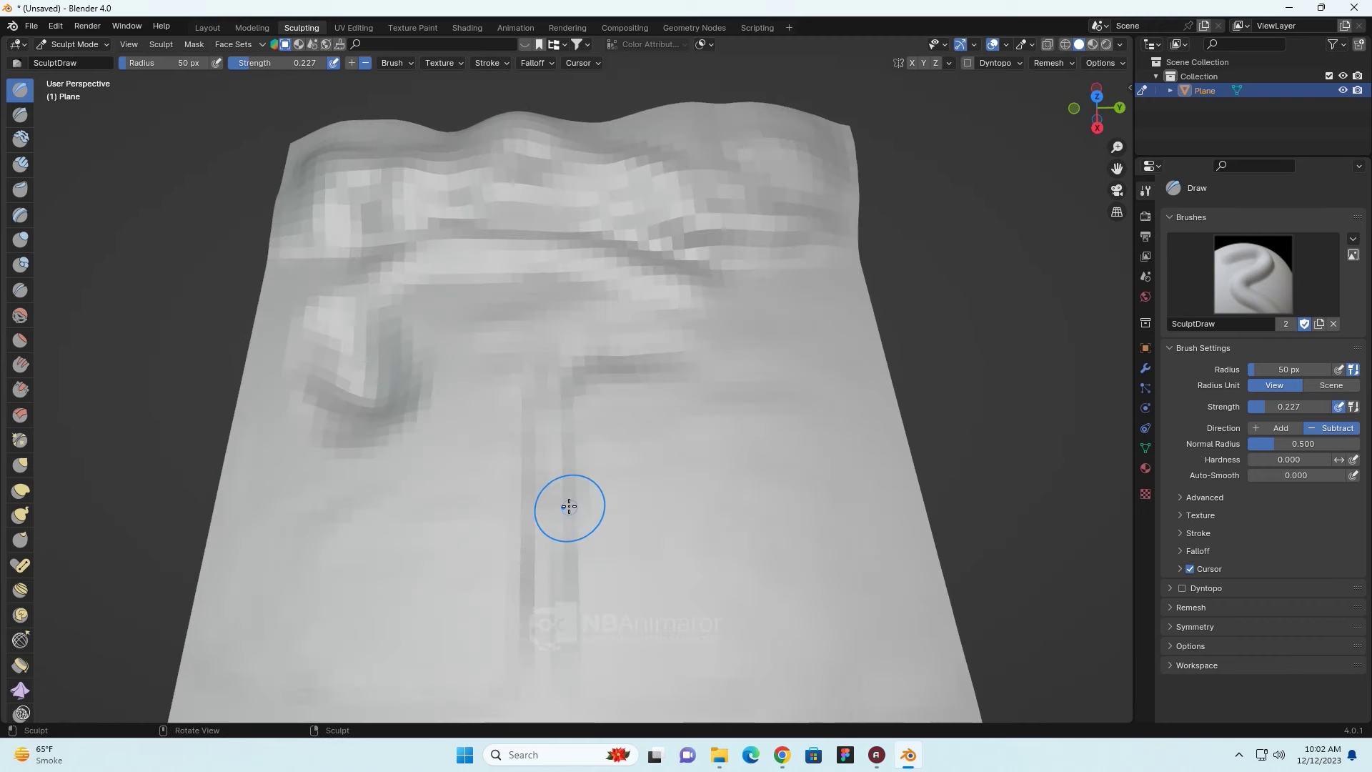
left_click_drag(515, 446, 461, 408)
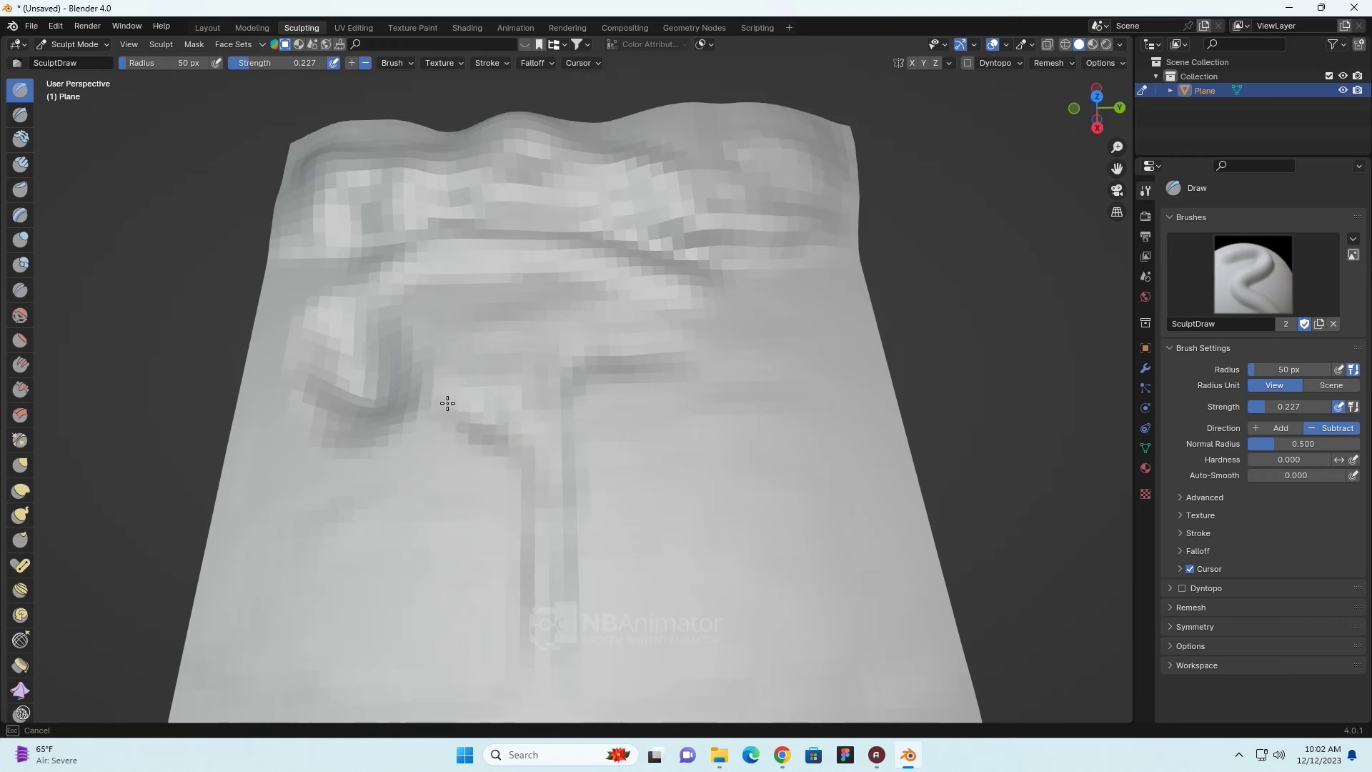
middle_click_drag(515, 457, 522, 433)
left_click_drag(521, 432, 519, 420)
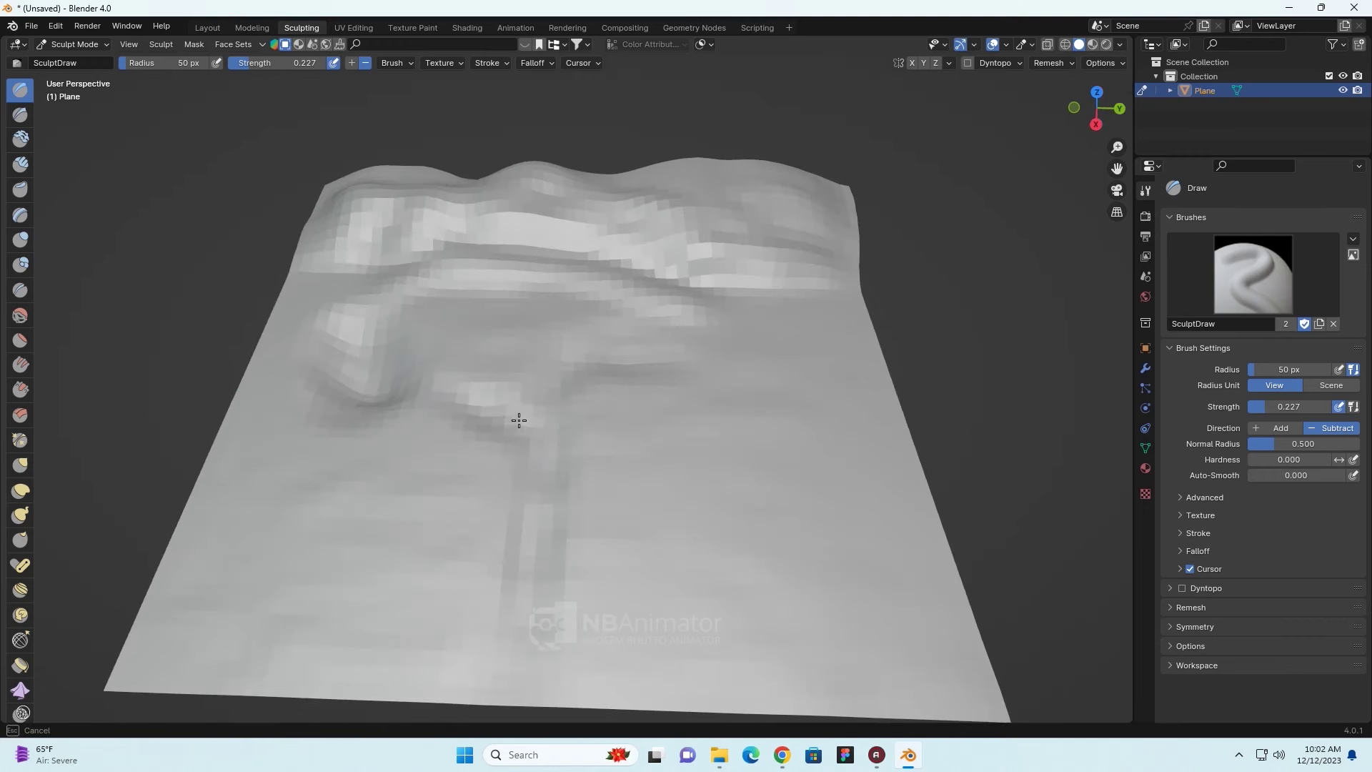
middle_click_drag(520, 449, 574, 521)
left_click_drag(573, 521, 564, 418)
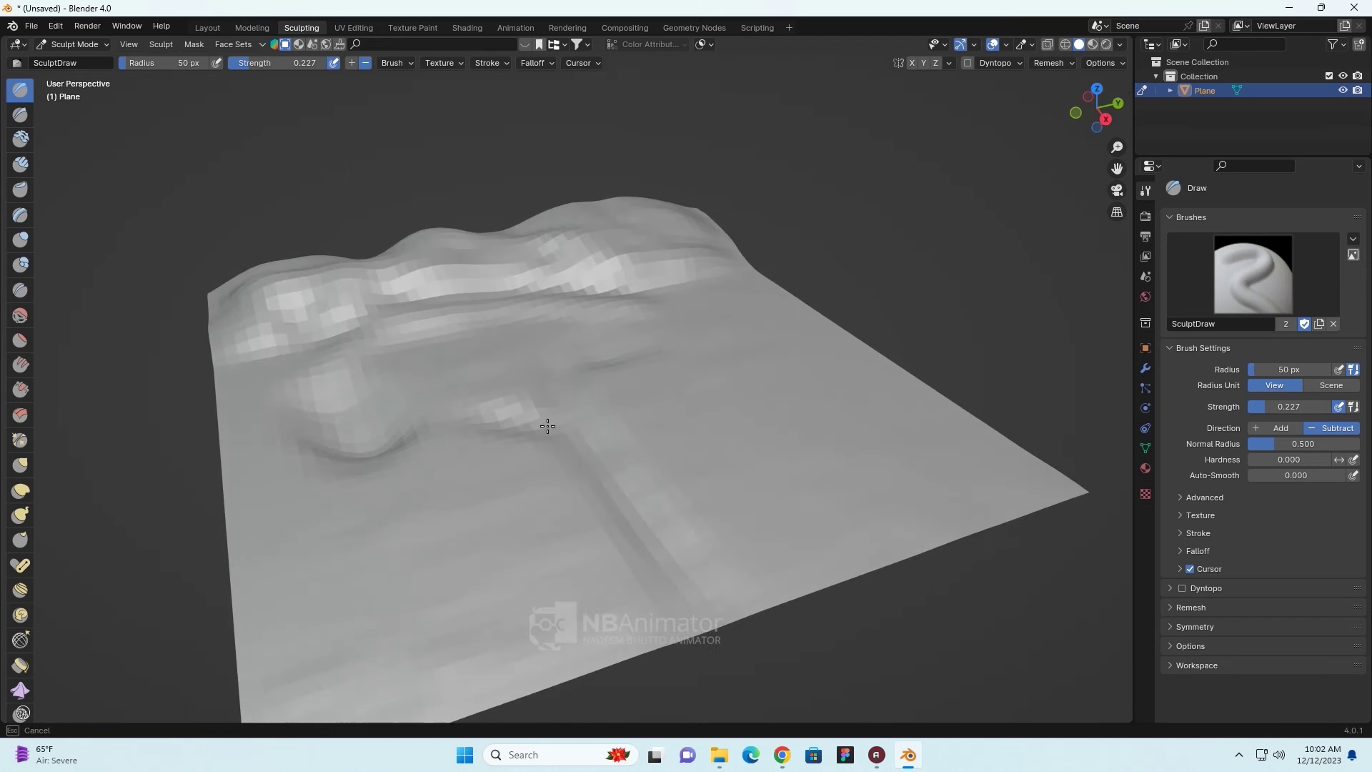
mouse_move(561, 383)
middle_mouse_down()
mouse_move(588, 475)
mouse_move(569, 411)
middle_mouse_up()
left_click_drag(570, 410, 552, 416)
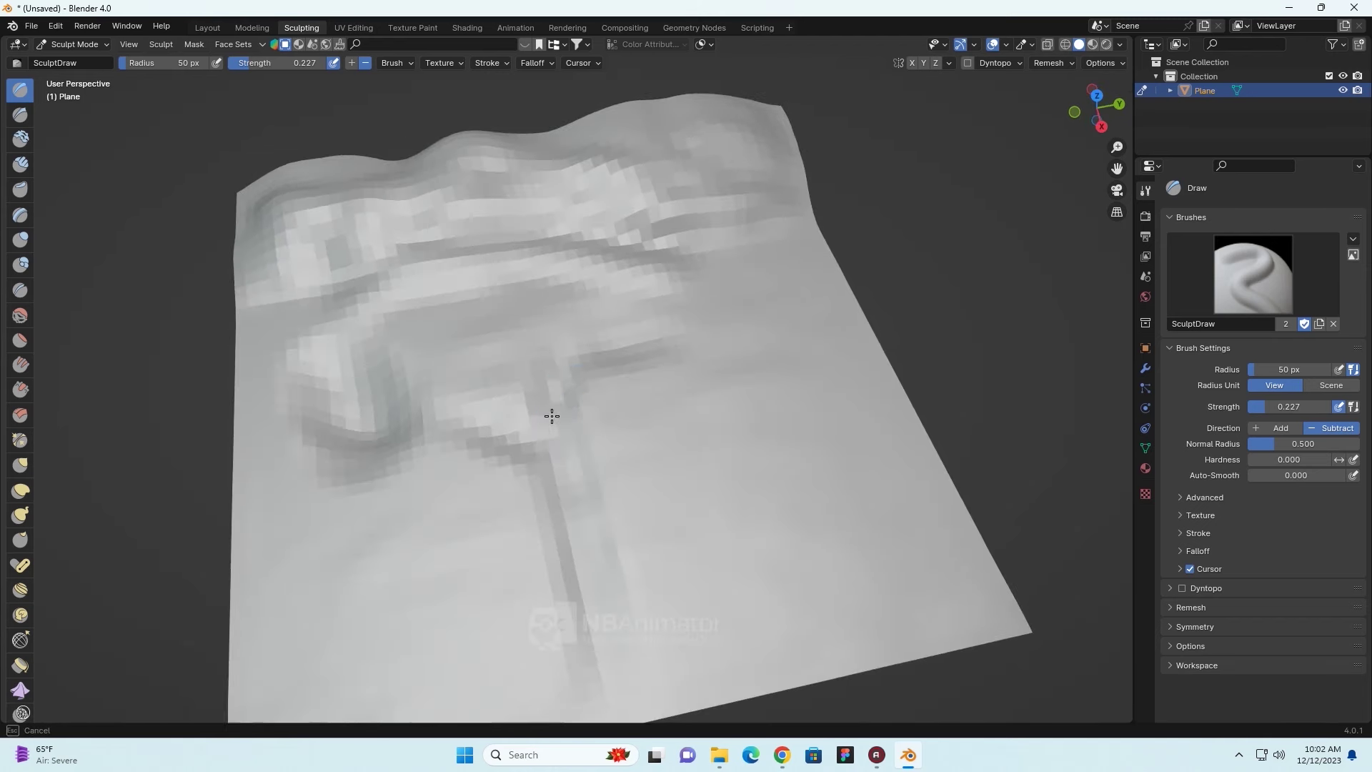
left_click_drag(586, 365, 588, 349)
mouse_move(674, 414)
middle_mouse_down()
mouse_move(653, 361)
mouse_move(706, 404)
mouse_move(781, 527)
mouse_move(757, 472)
mouse_move(609, 416)
mouse_move(576, 432)
middle_mouse_up()
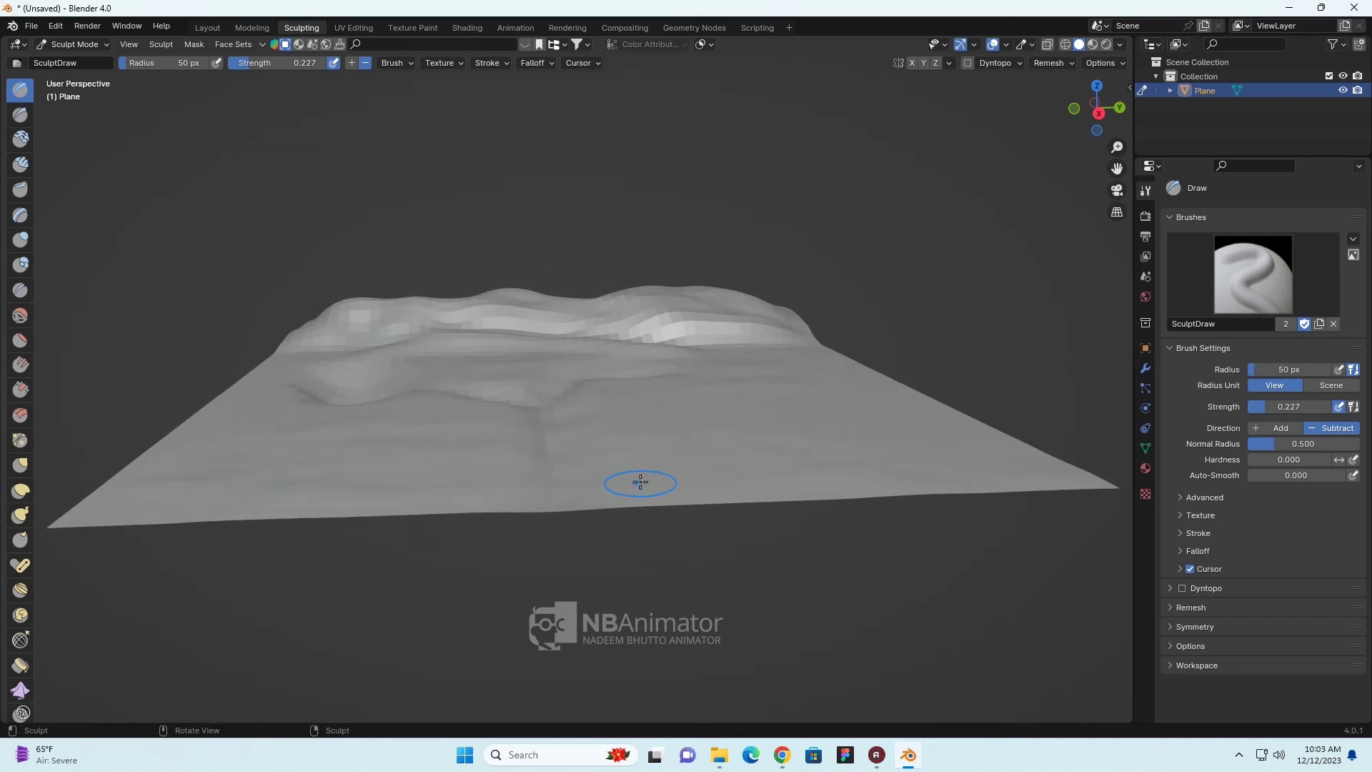
middle_click_drag(637, 481, 668, 478)
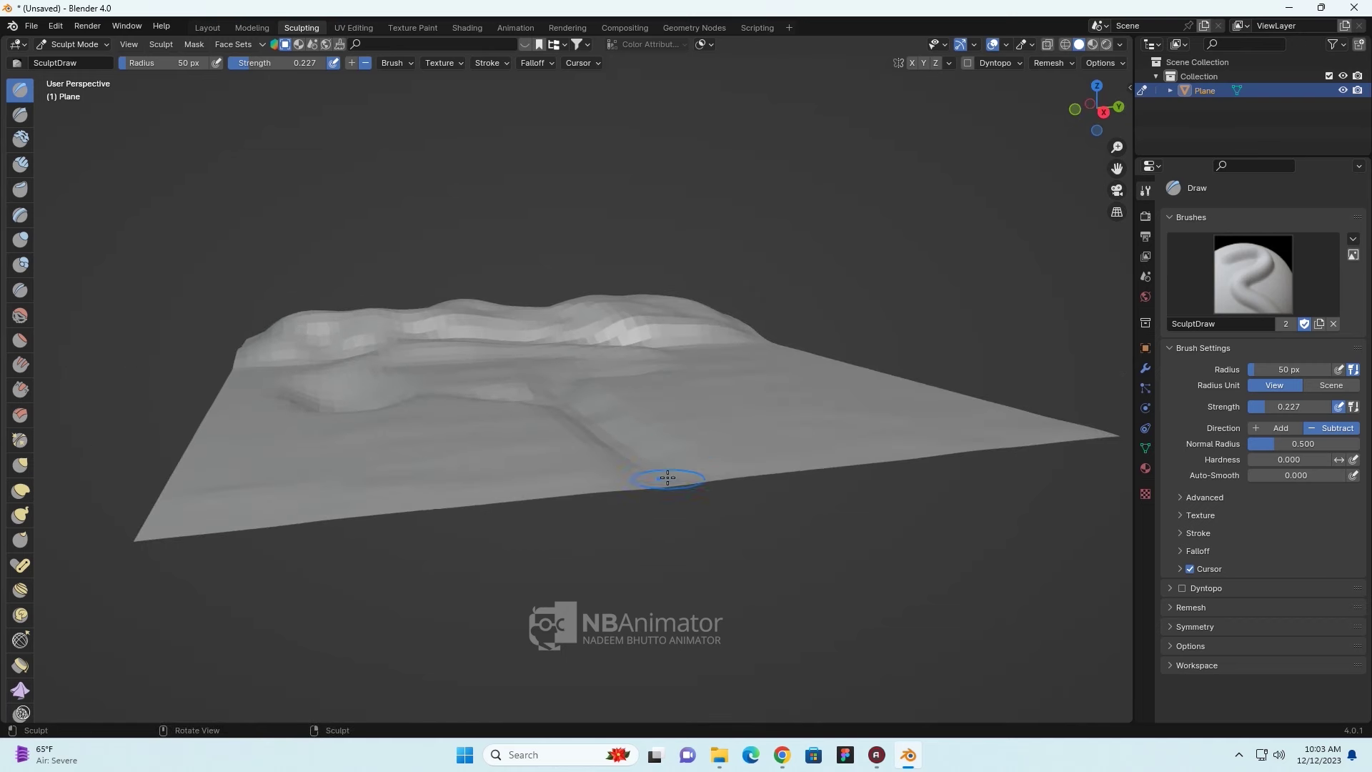
- Return to the Layout workspace and apply Shade Smooth to the terrain plane
left_click(205, 27)
right_click(674, 414)
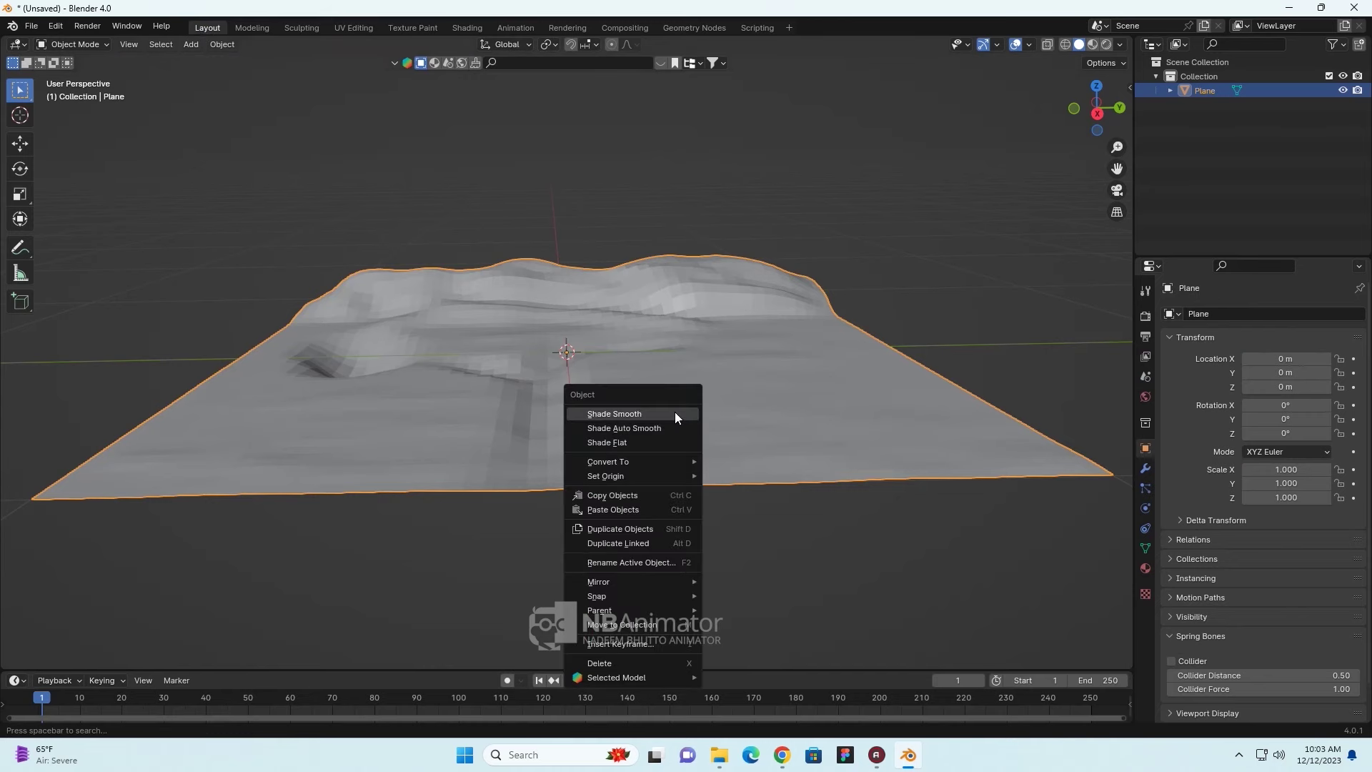
left_click(673, 412)
mouse_move(673, 411)
middle_mouse_down()
mouse_move(679, 443)
mouse_move(693, 431)
mouse_move(630, 426)
mouse_move(640, 416)
mouse_move(607, 445)
mouse_move(647, 383)
mouse_move(637, 416)
mouse_move(658, 455)
middle_mouse_up()
scroll(649, 416, "up", 2)
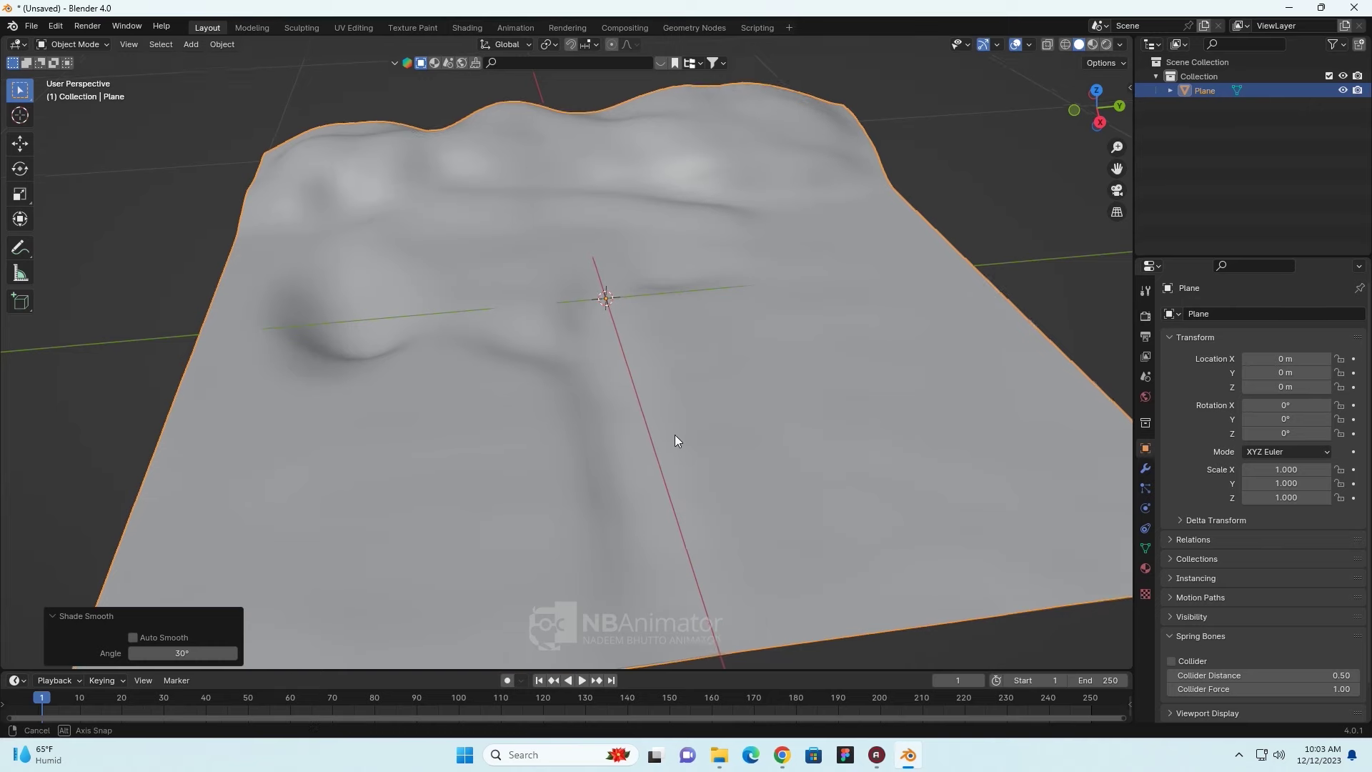
middle_click_drag(675, 435, 665, 409)
middle_click_drag(960, 451, 673, 413)
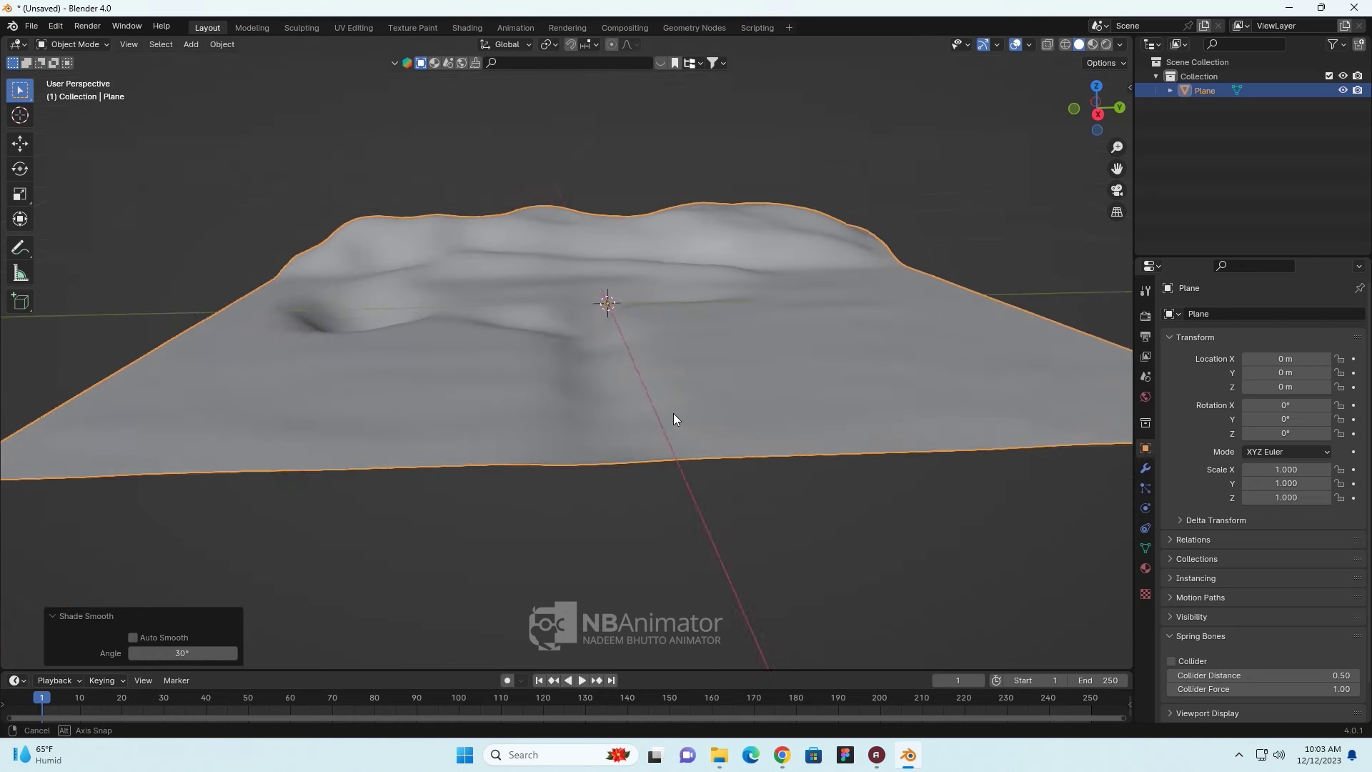
- Add a new terrain material with an Image Texture base colour, viewed in Material Preview shading
left_click(1145, 569)
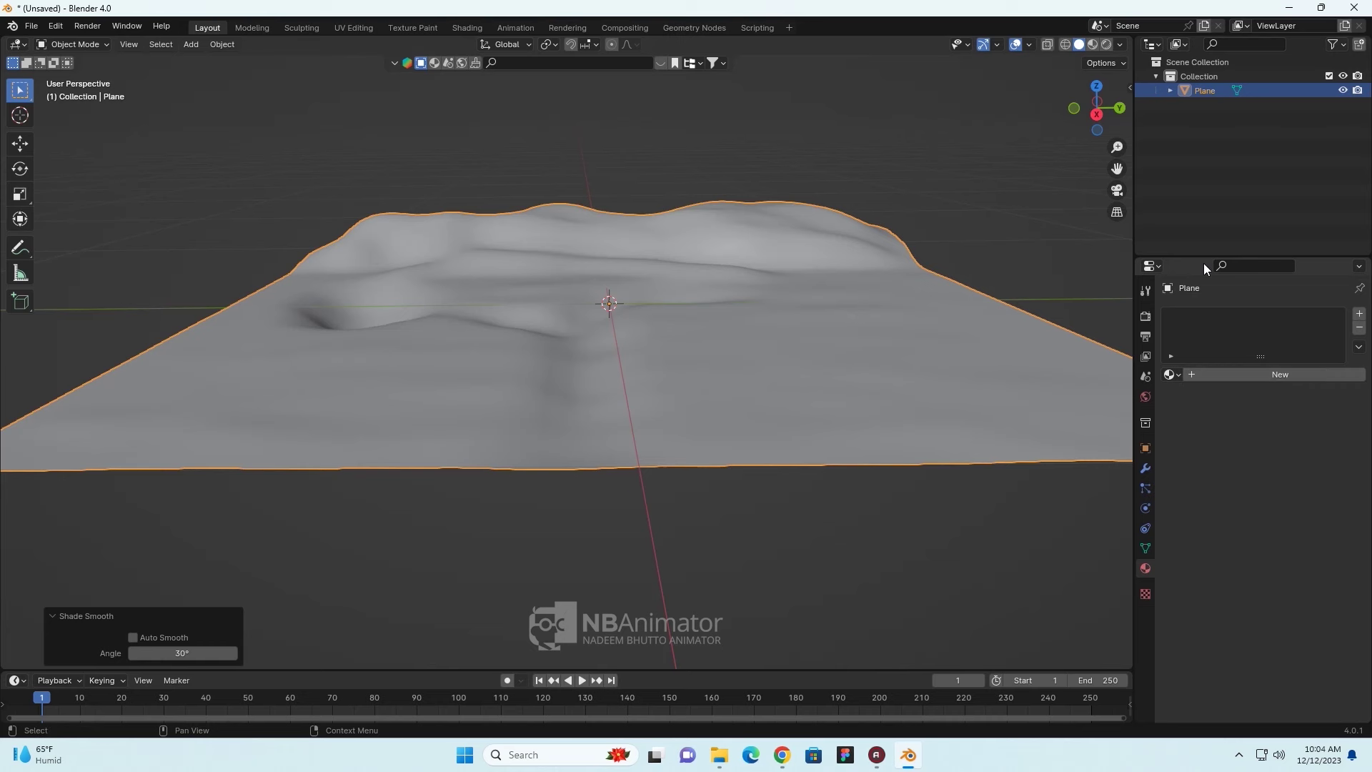
left_click(1361, 316)
left_click(1298, 375)
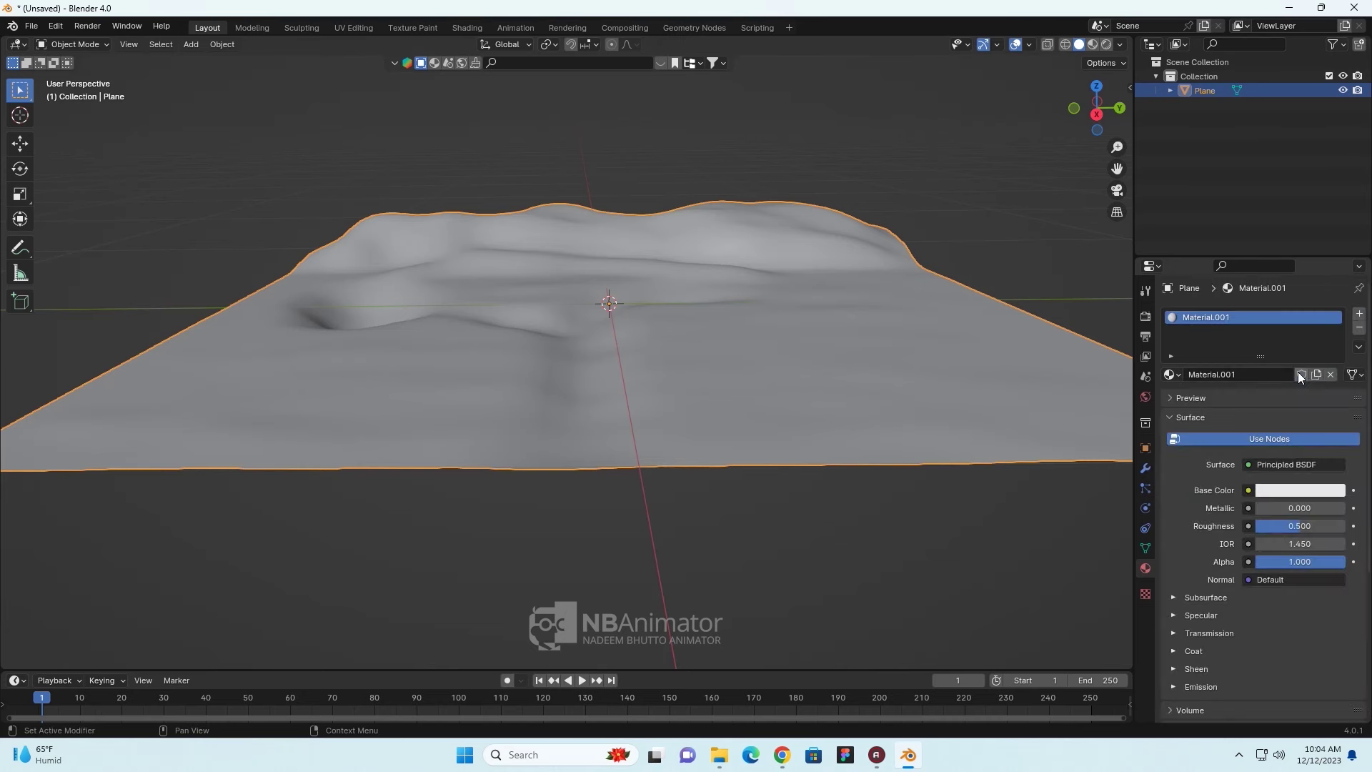
left_click(1249, 491)
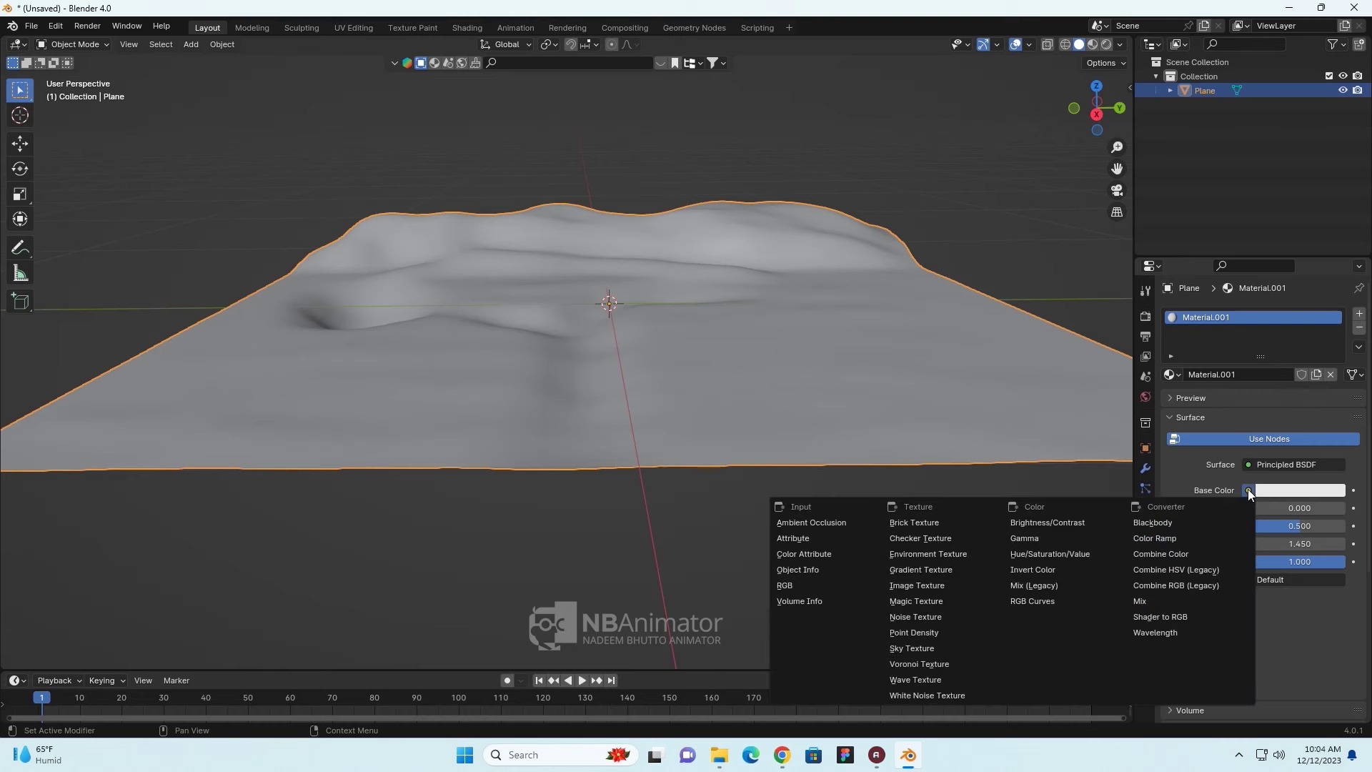
left_click(1248, 490)
left_click(936, 587)
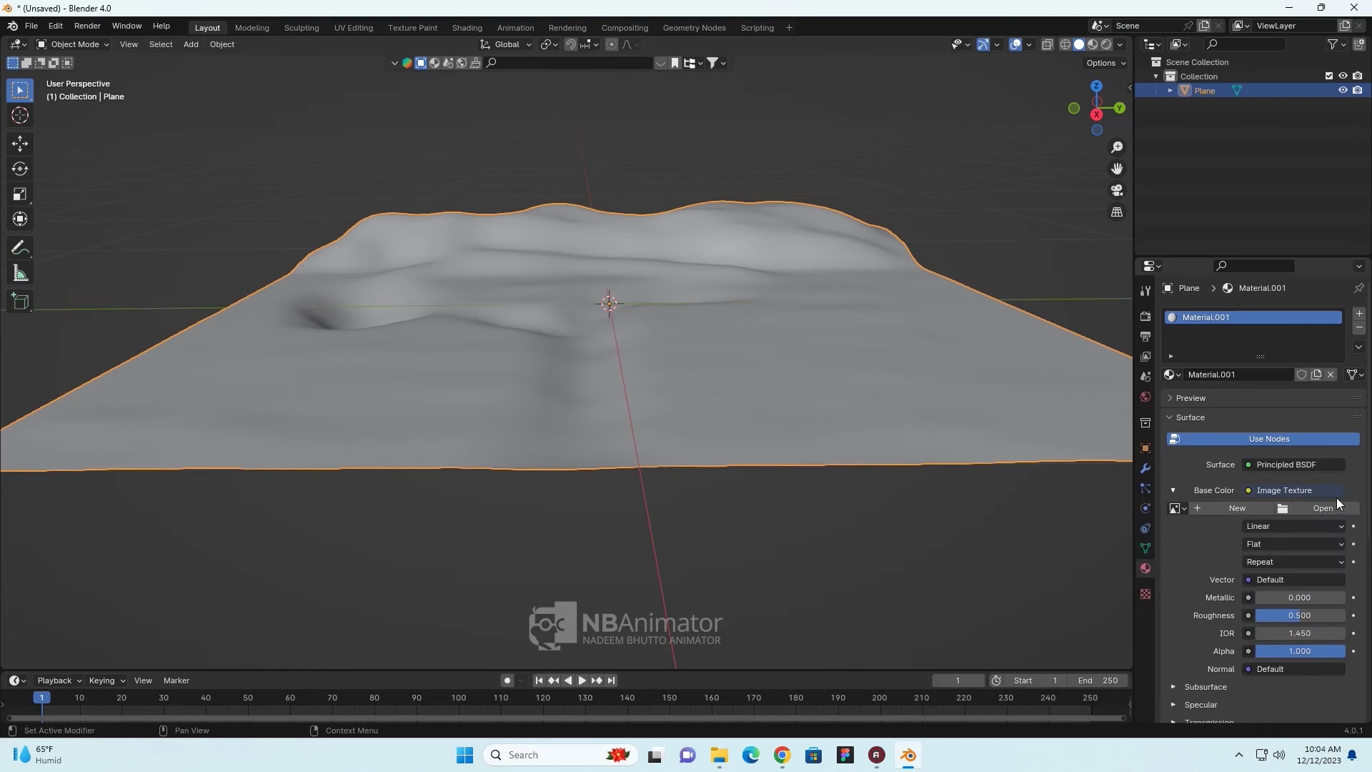
left_click(1093, 45)
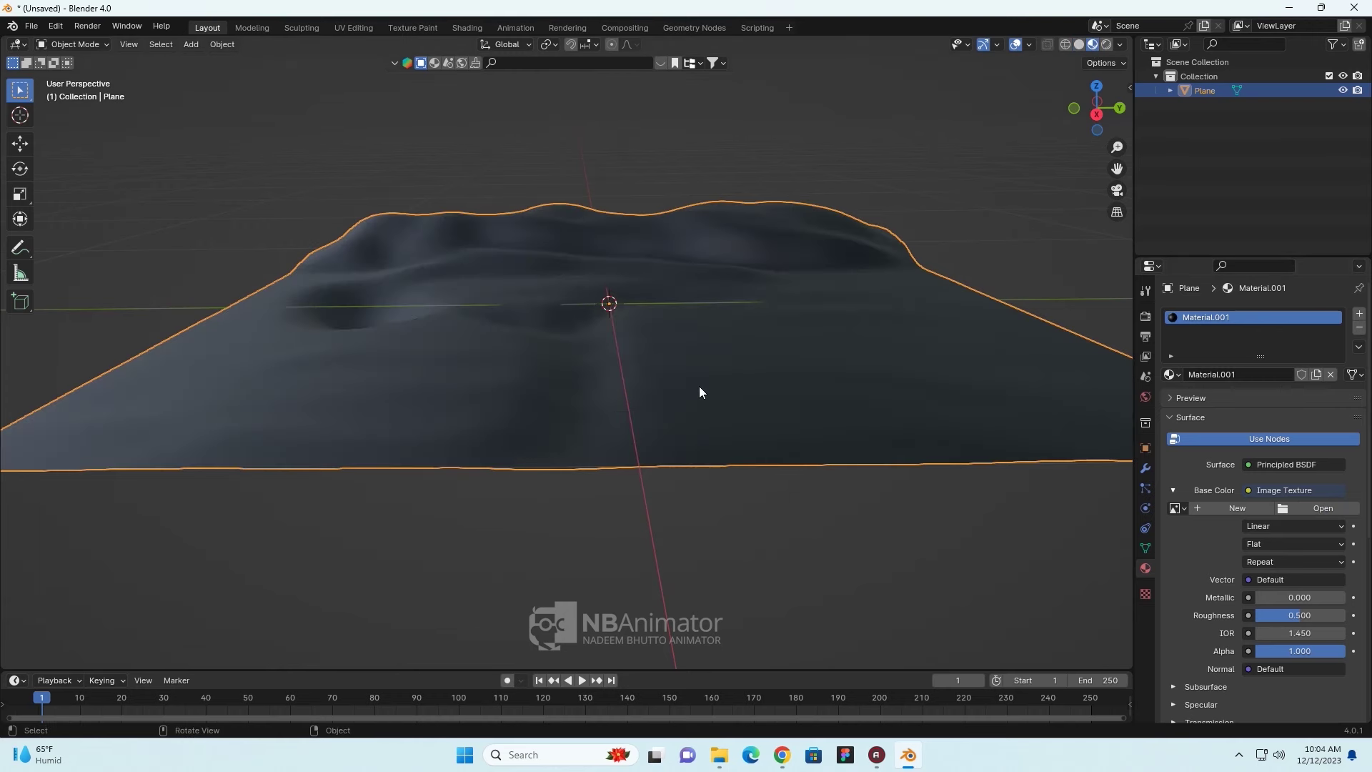
- Load the green grass jpg from the Desktop images folder as the base colour texture
left_click(1324, 508)
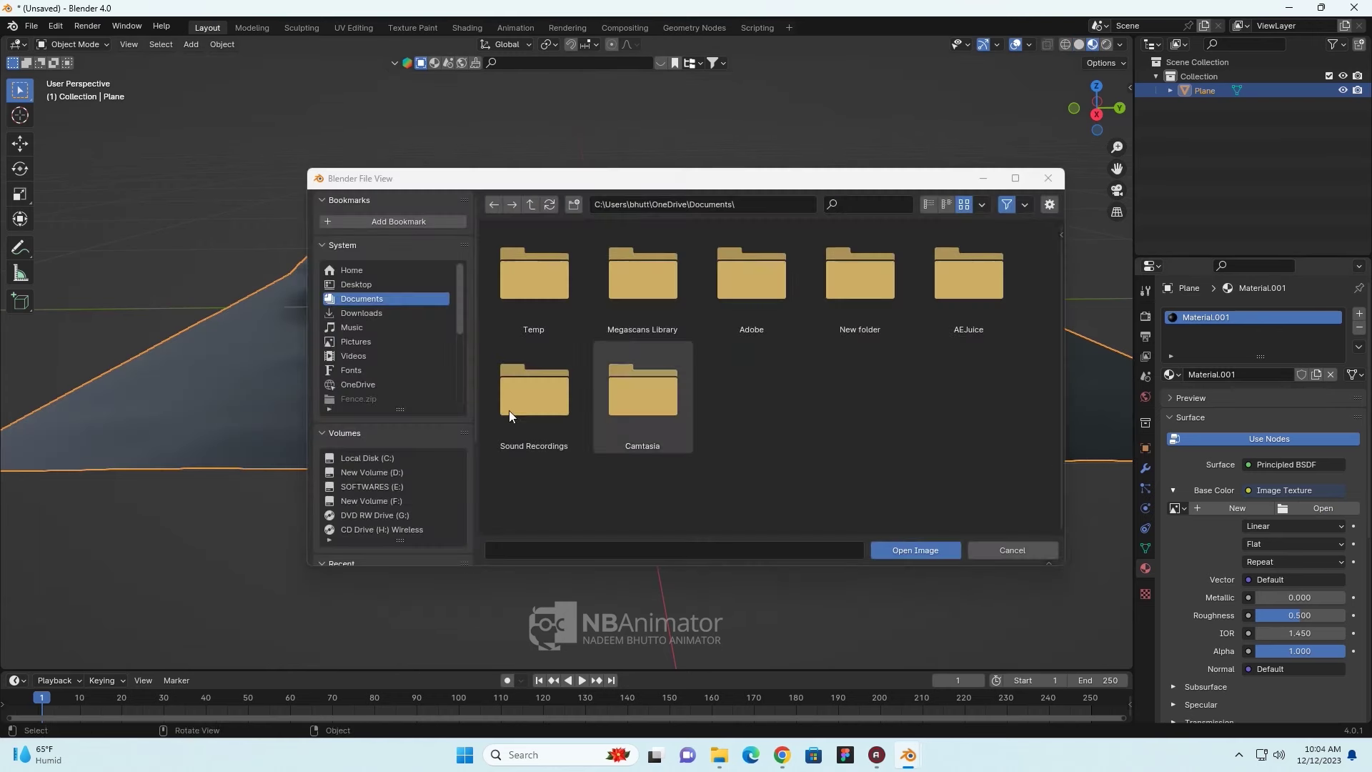
left_click(359, 283)
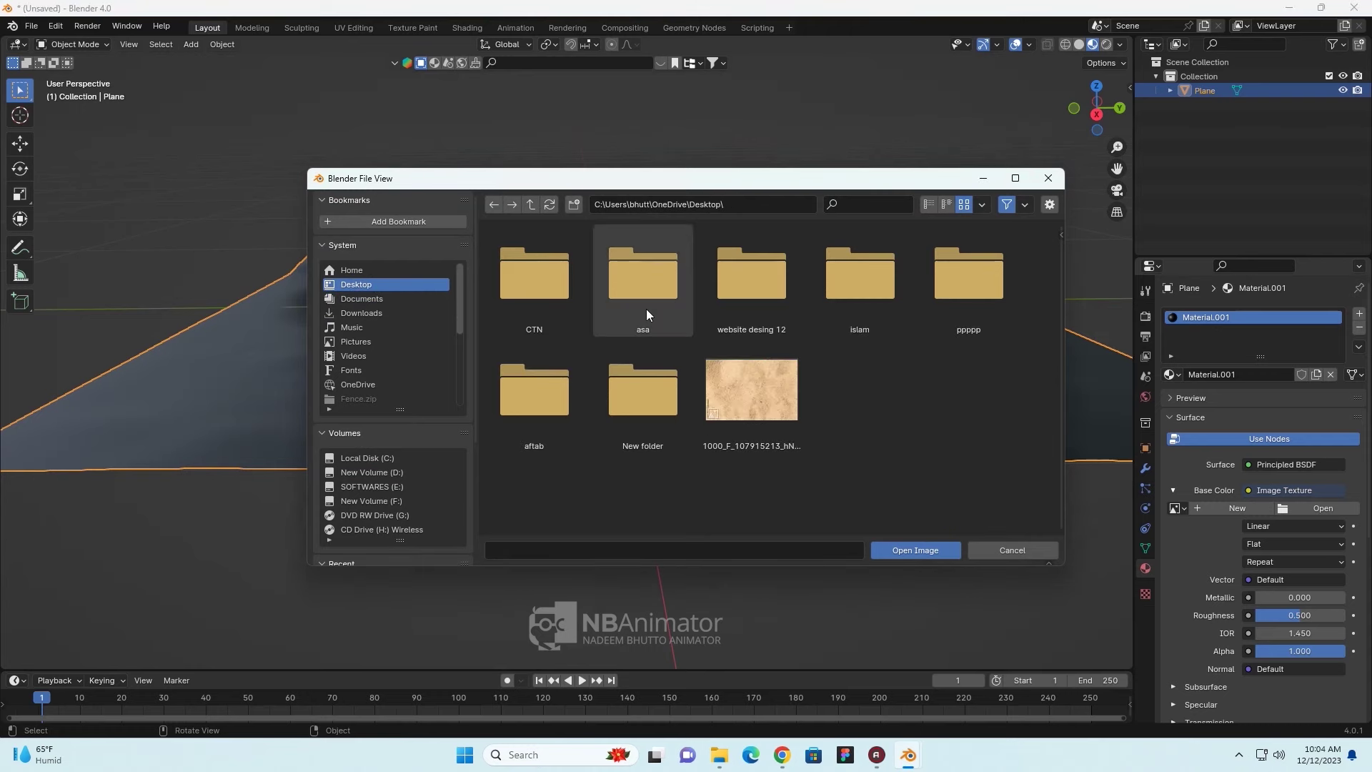
double_click(848, 310)
left_click(750, 276)
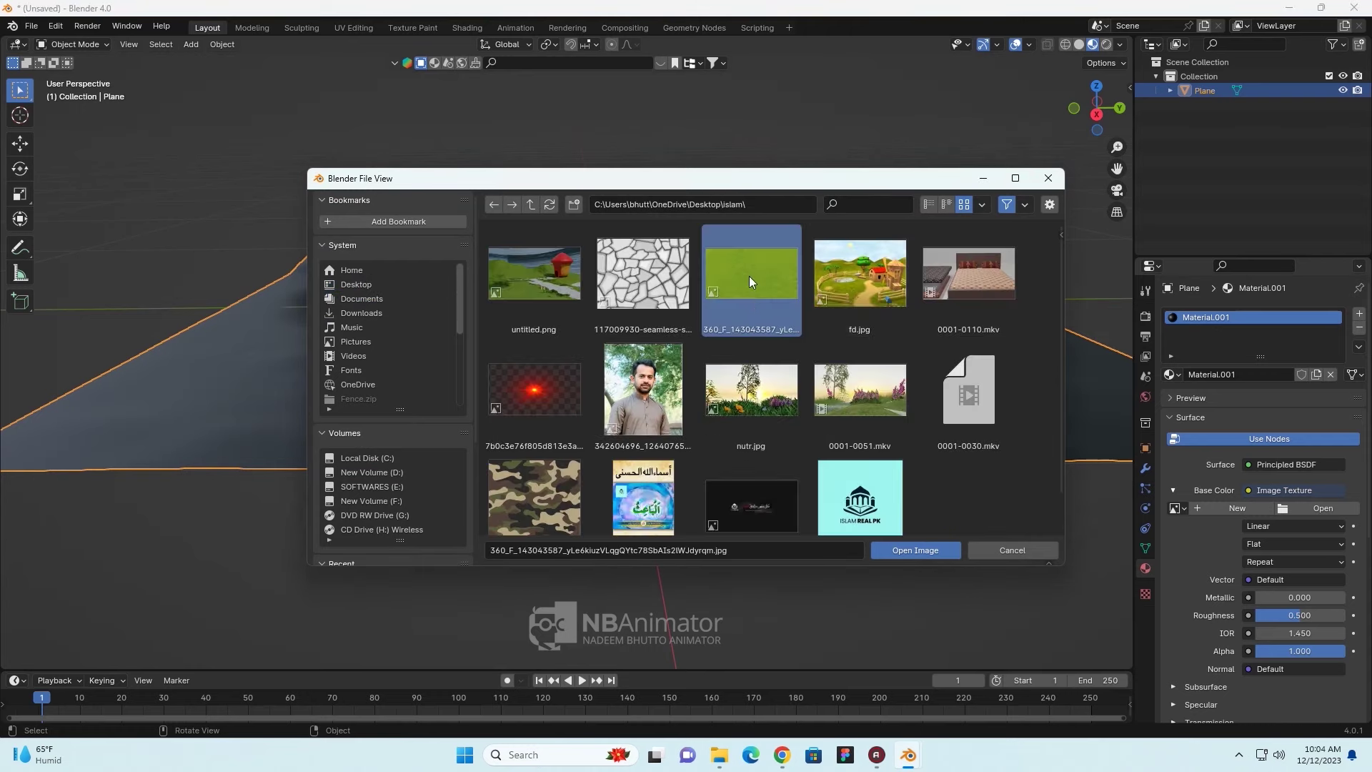
left_click(921, 552)
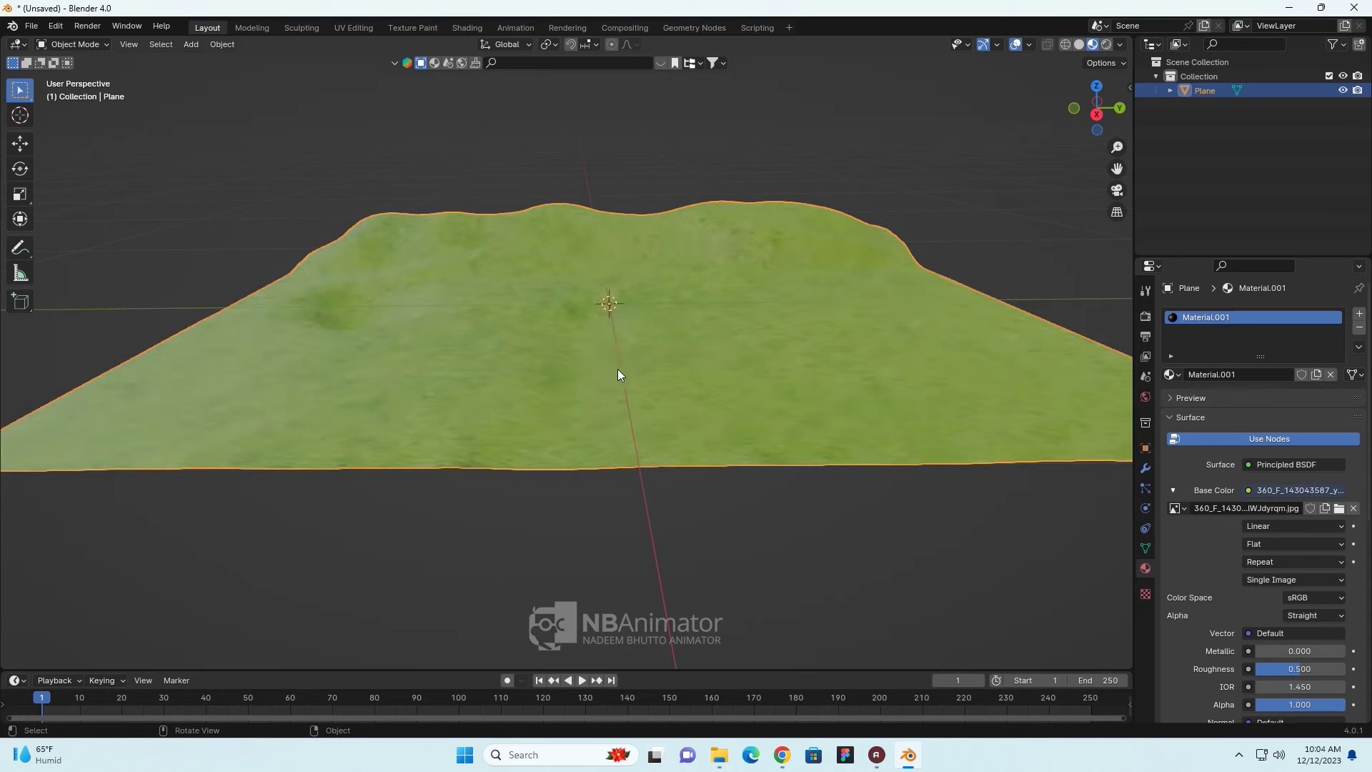
mouse_move(624, 355)
middle_mouse_down()
mouse_move(642, 417)
mouse_move(611, 391)
mouse_move(738, 432)
mouse_move(625, 451)
mouse_move(636, 458)
middle_mouse_up()
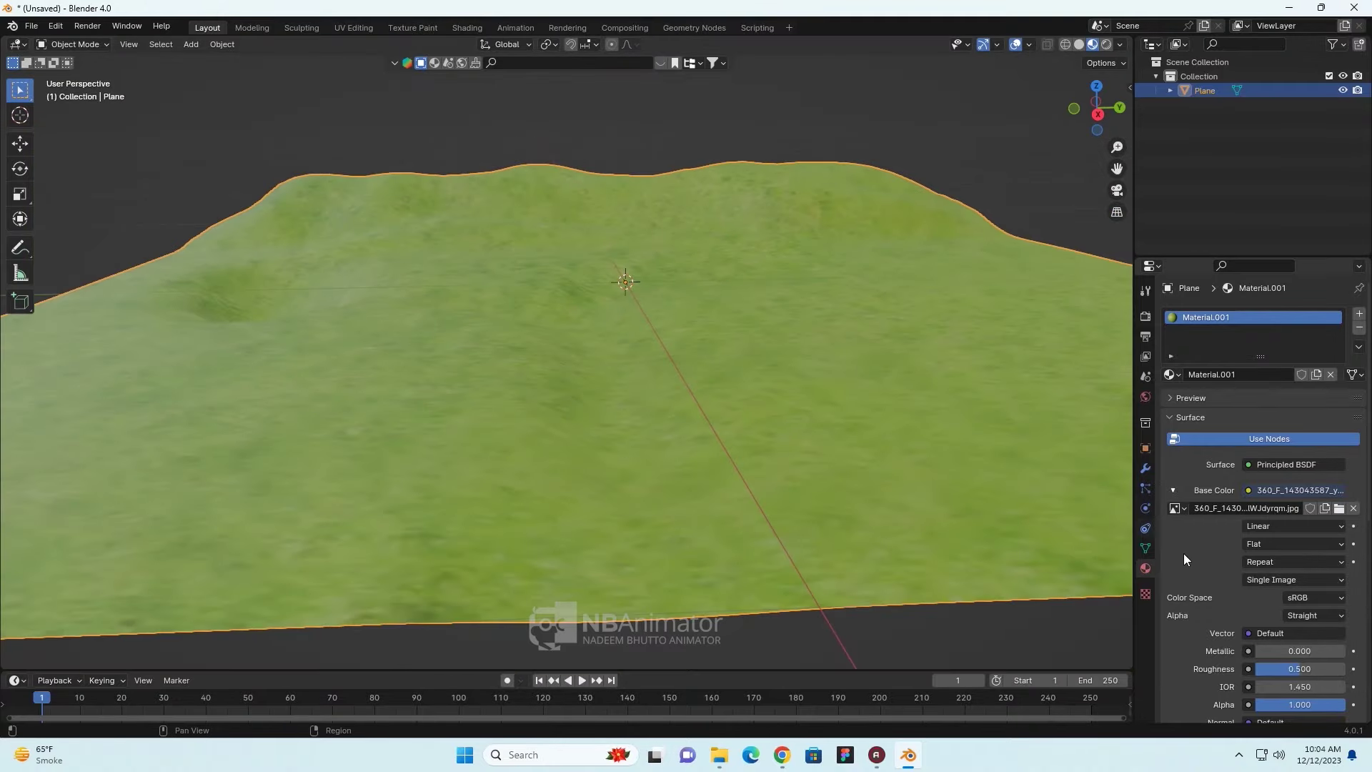
mouse_move(643, 530)
middle_mouse_down()
mouse_move(635, 515)
mouse_move(629, 537)
mouse_move(718, 575)
mouse_move(663, 571)
mouse_move(700, 535)
middle_mouse_up()
scroll(669, 556, "up", 3)
scroll(692, 543, "up", 1)
scroll(692, 544, "down", 2)
left_click(1145, 488)
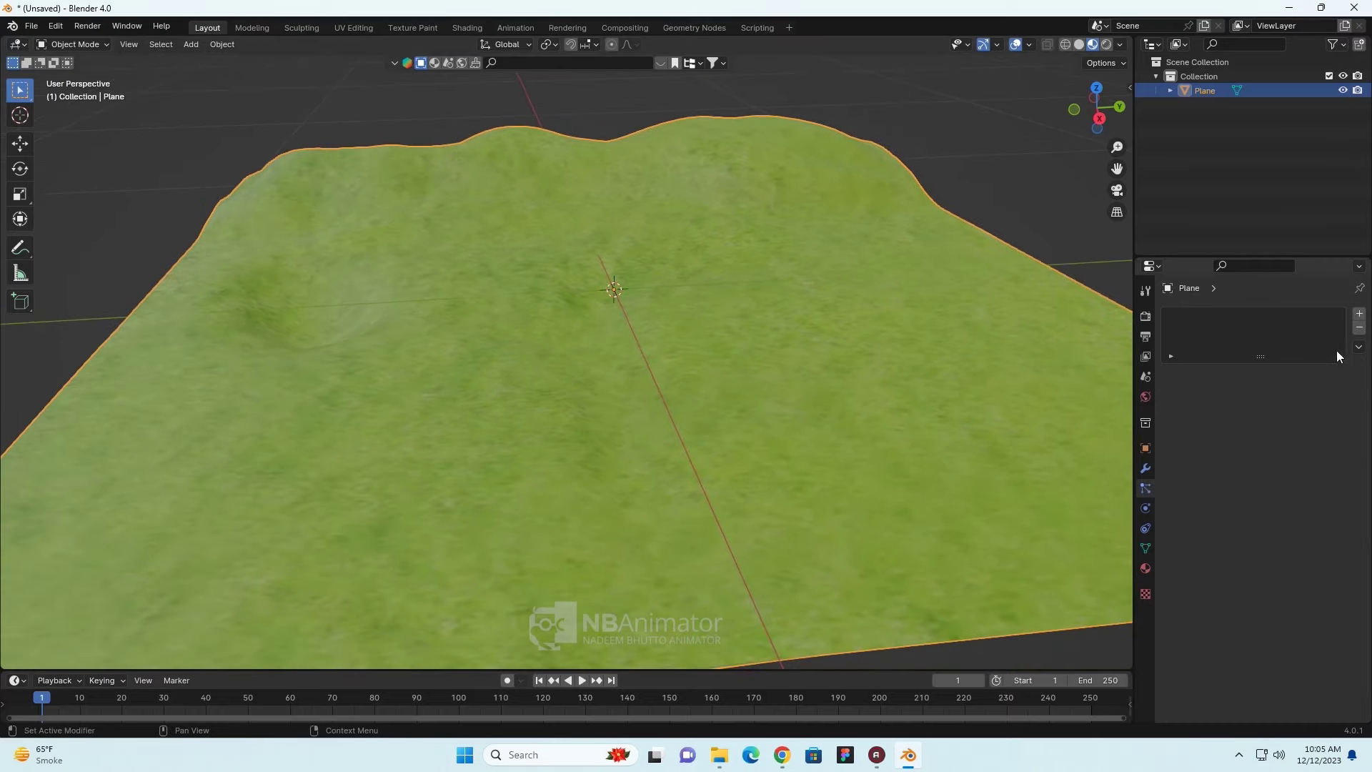
- Add a hair particle system to the terrain with 3000 strands and 0.02 m hair length
left_click(1359, 316)
left_click(1315, 392)
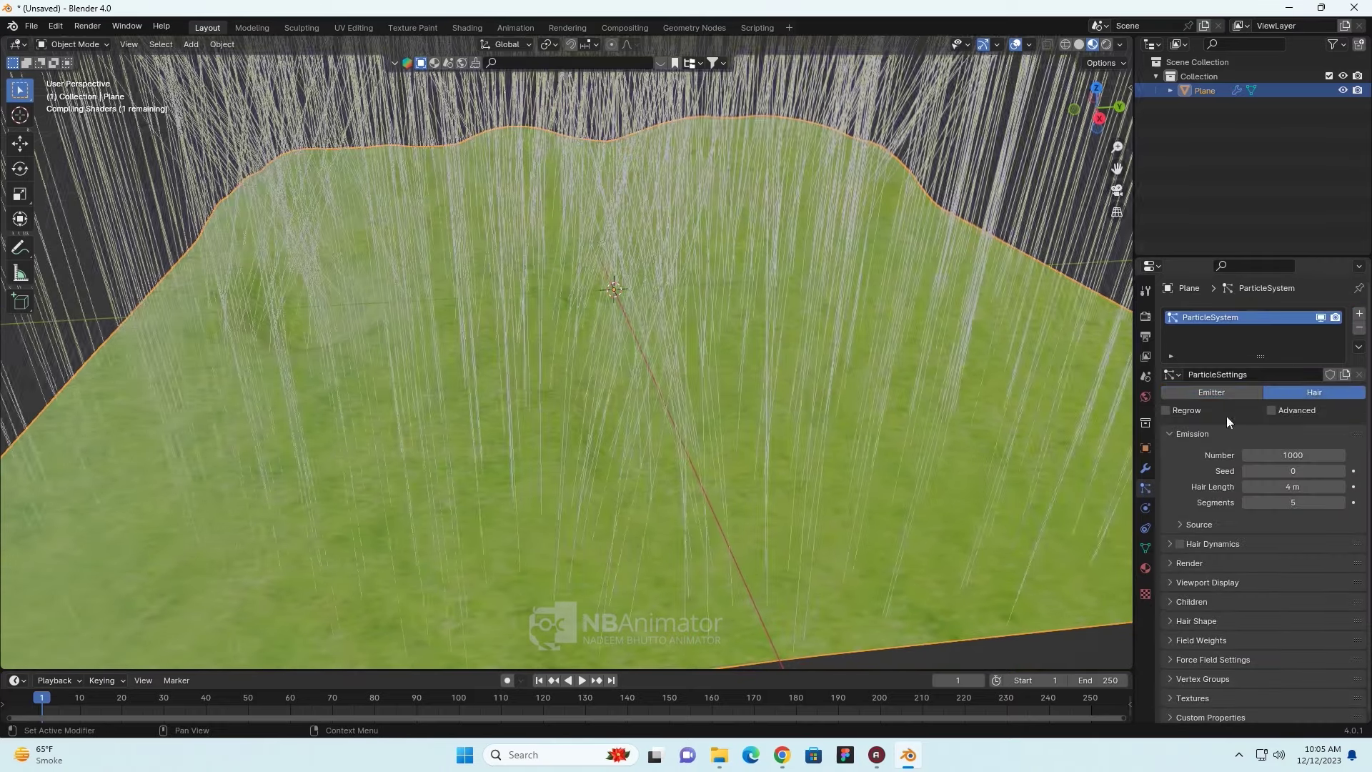
middle_click_drag(1037, 443, 847, 468)
scroll(846, 469, "down", 3)
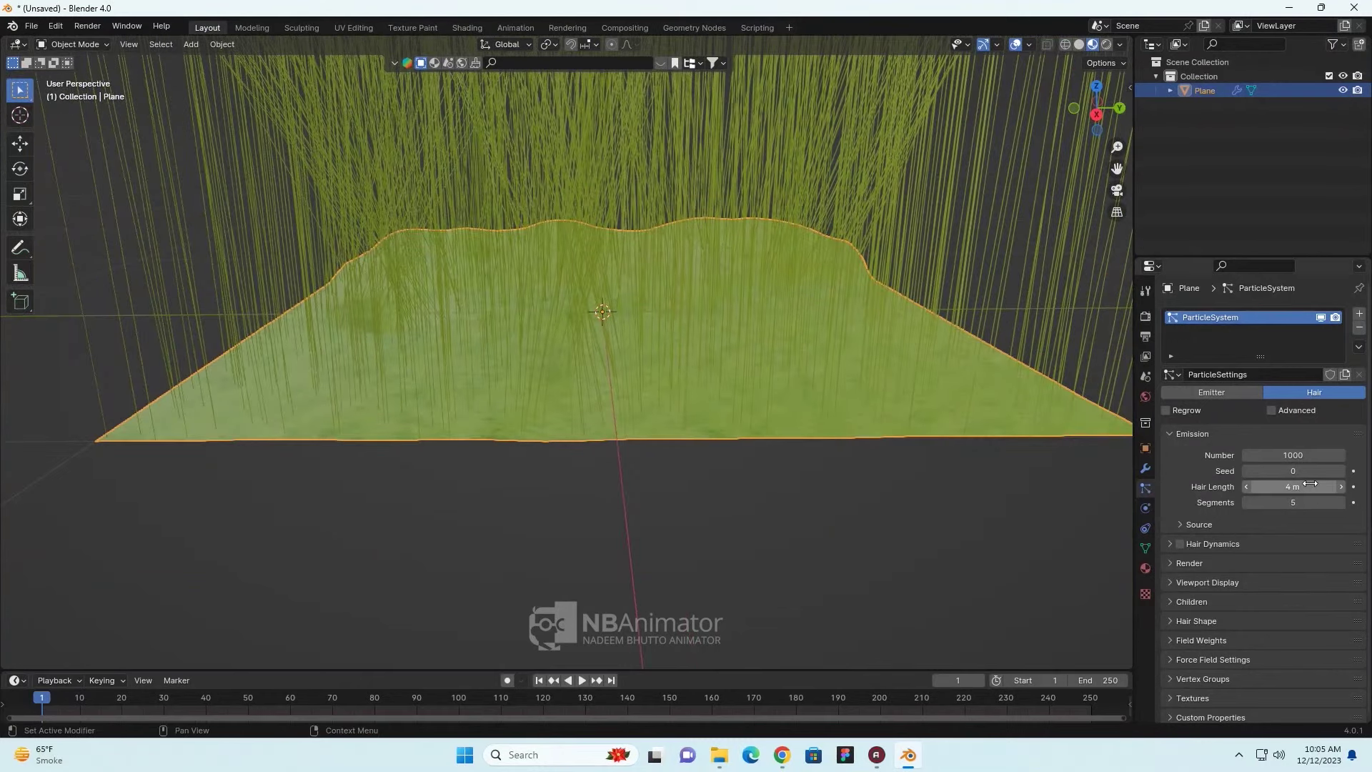
left_click(1299, 455)
type("3")
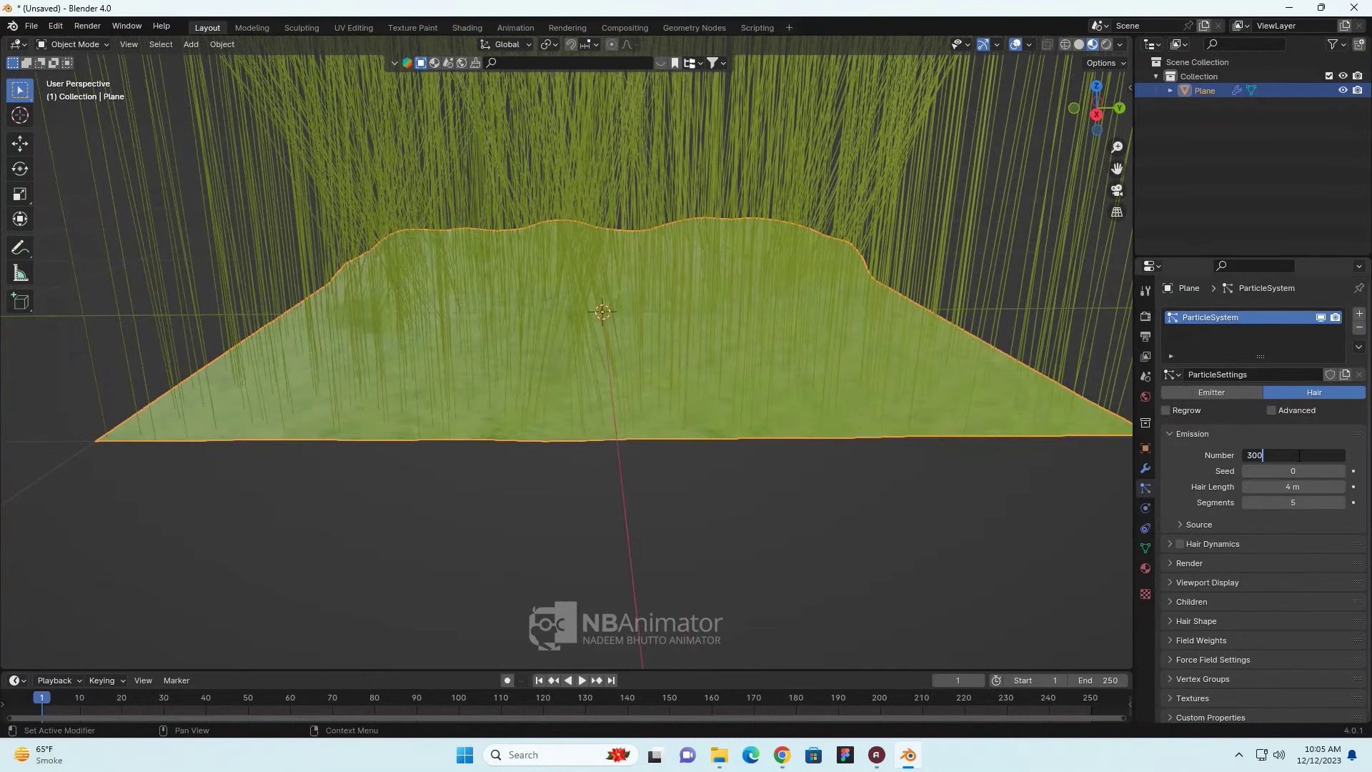
type("0")
key("Return")
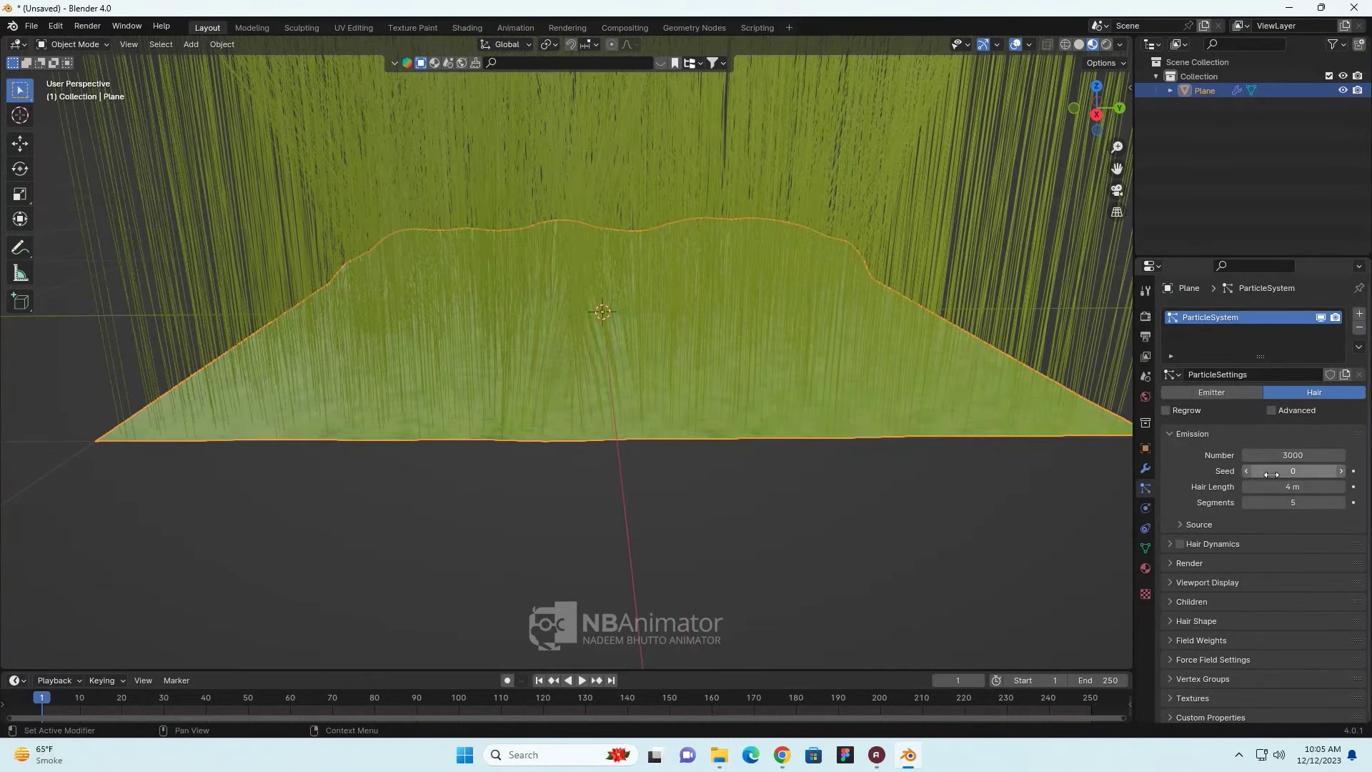
left_click_drag(1293, 486, 1215, 486)
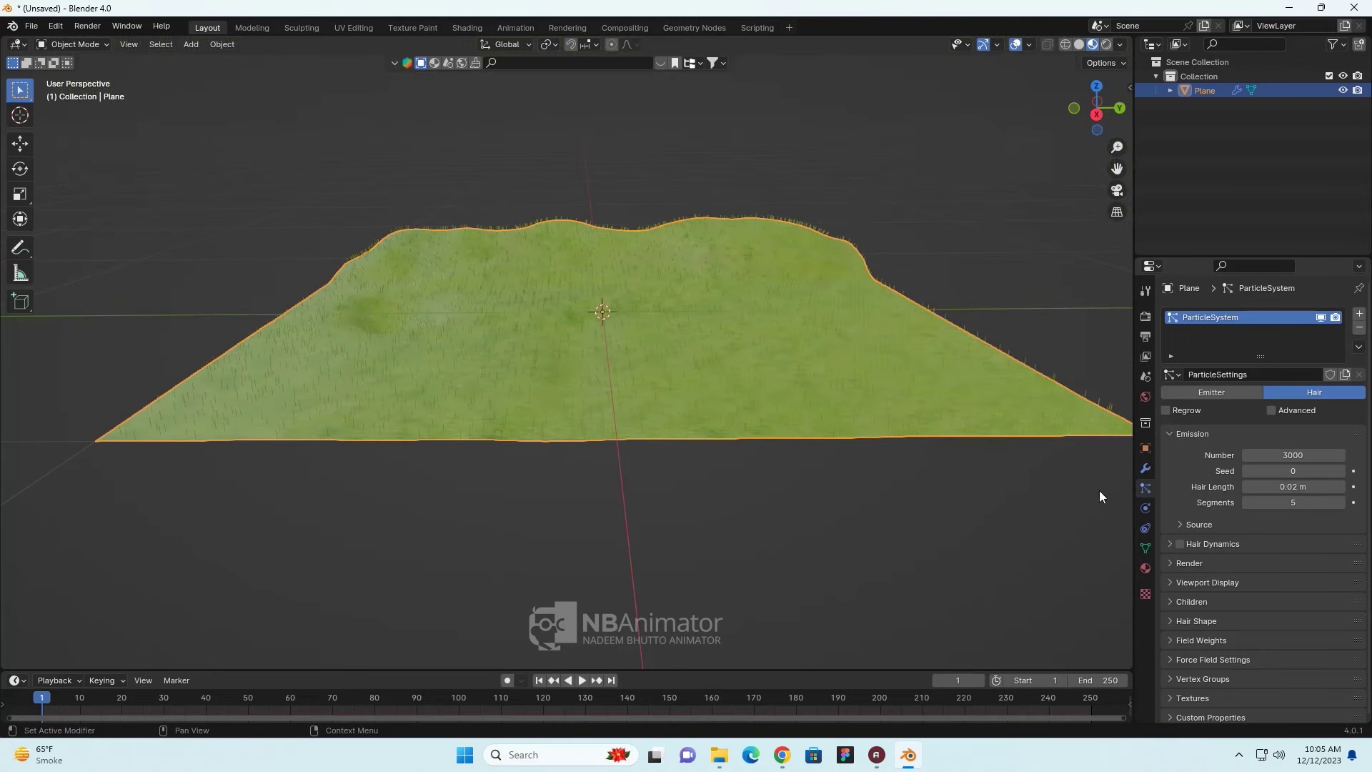
middle_click_drag(929, 464, 887, 449)
middle_click_drag(887, 446, 842, 436)
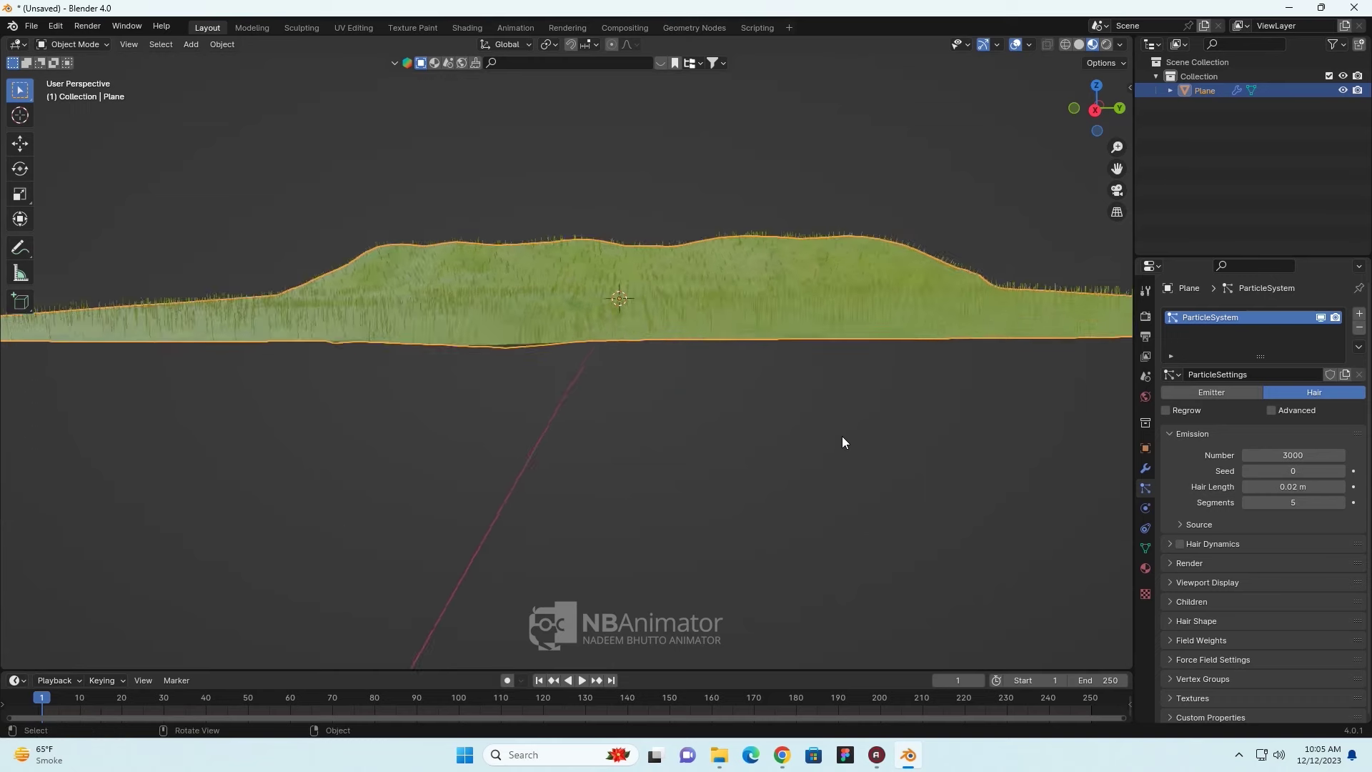
scroll(854, 462, "up", 4)
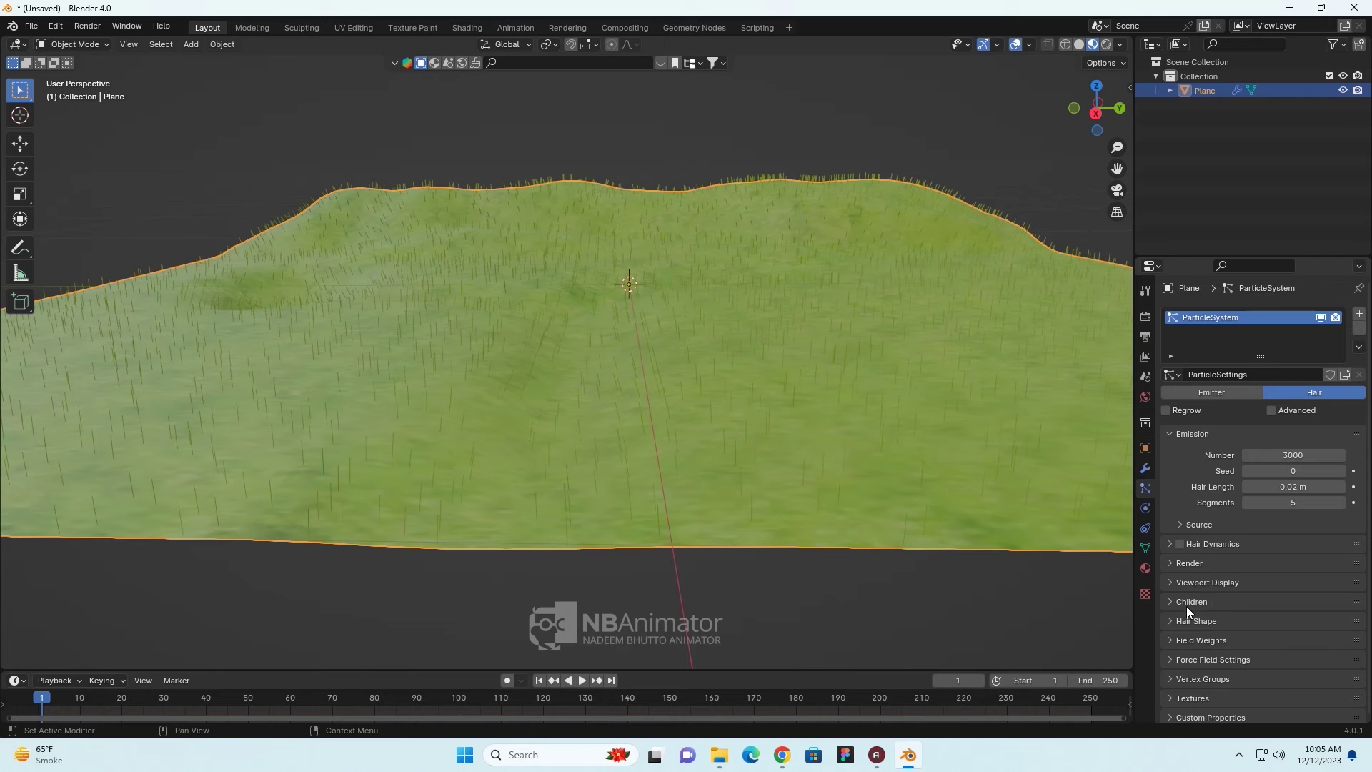
- Enable interpolated children with display amount 50 and reduce hair length to 0.01 m
left_click(1168, 602)
left_click(1334, 624)
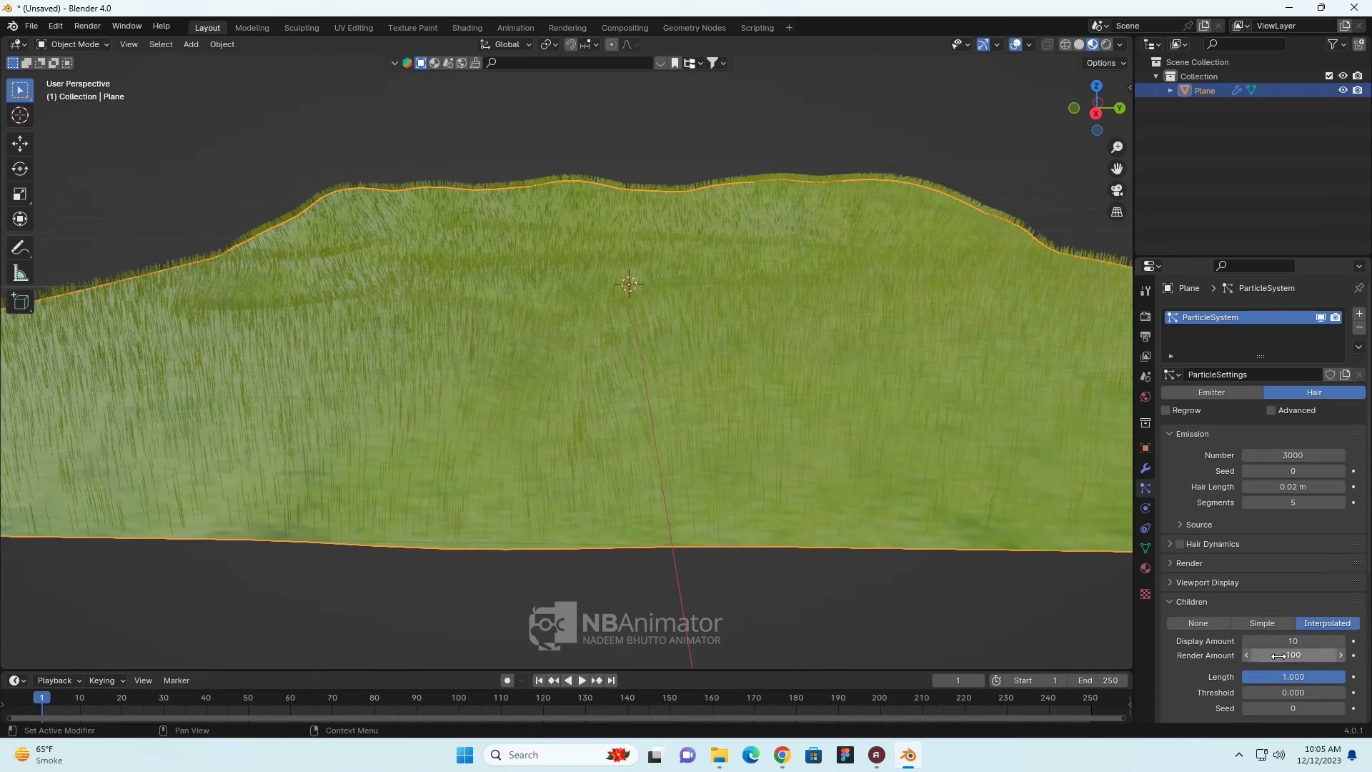
left_click(1301, 642)
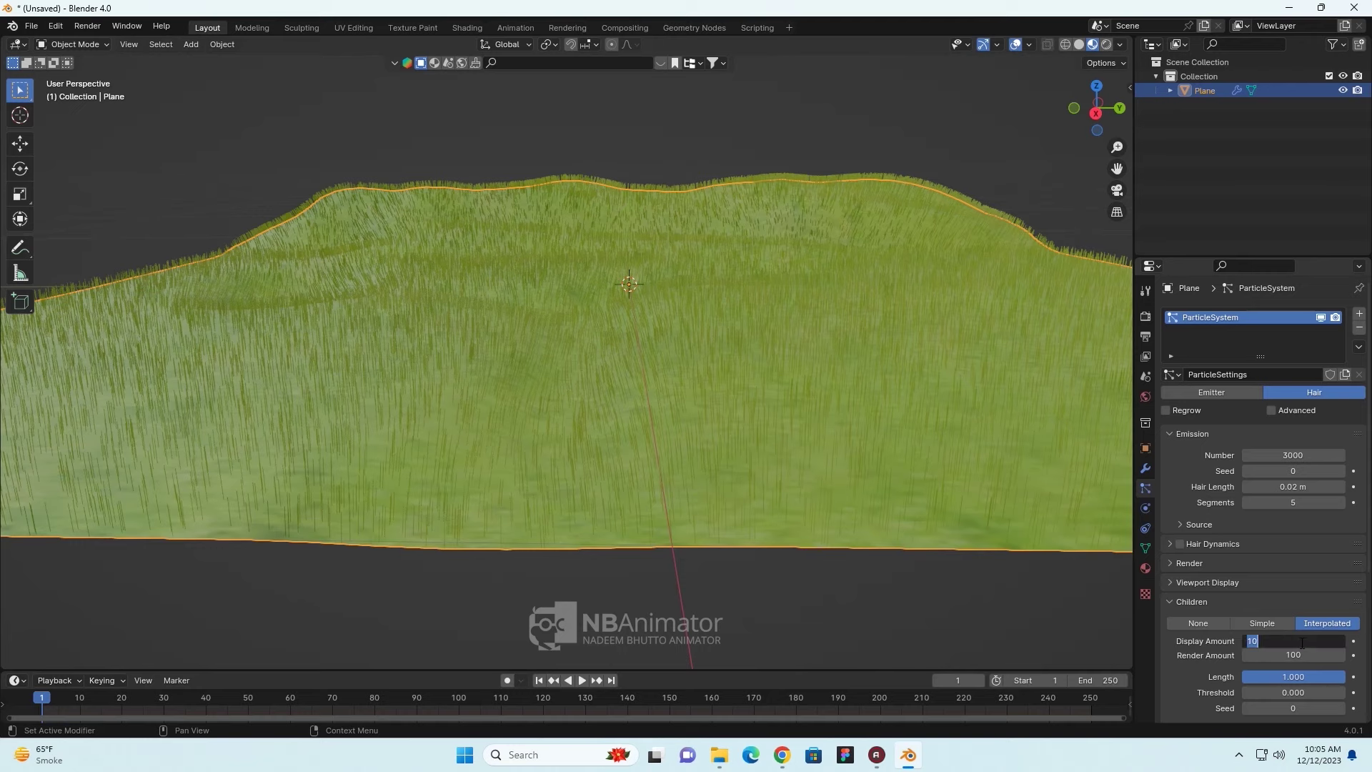
type("50")
key("Return")
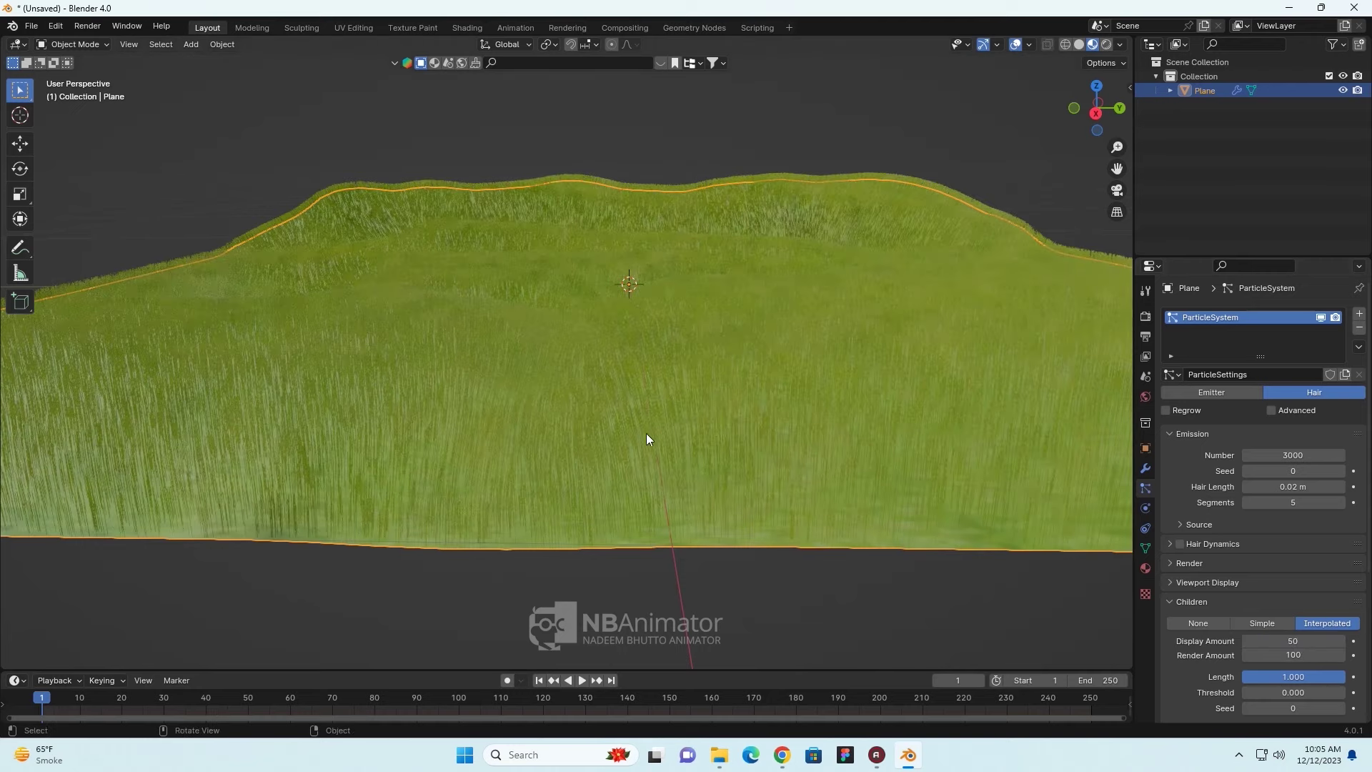
mouse_move(616, 430)
middle_mouse_down()
mouse_move(659, 491)
mouse_move(629, 426)
mouse_move(701, 434)
mouse_move(644, 432)
middle_mouse_up()
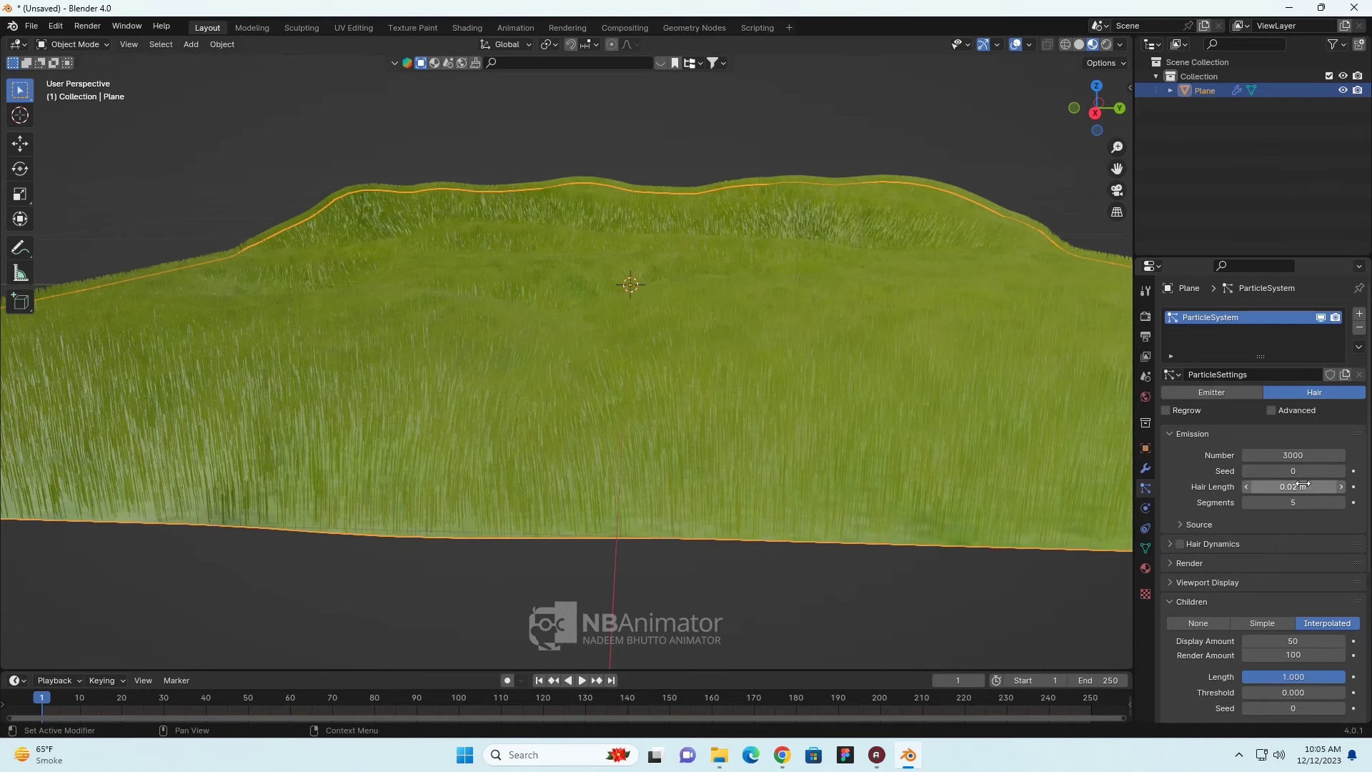
mouse_move(1293, 487)
left_mouse_down()
mouse_move(1279, 486)
mouse_move(1312, 495)
left_mouse_up()
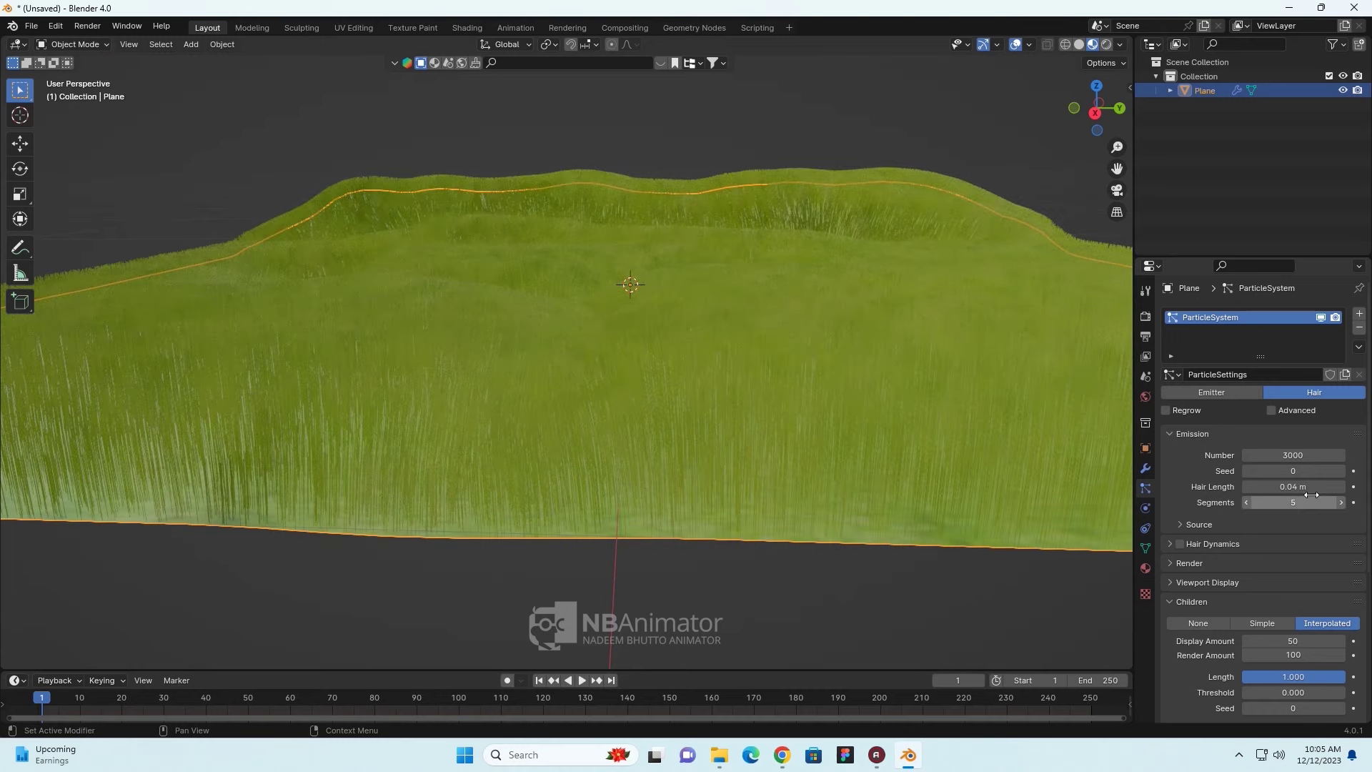
left_click(1310, 489)
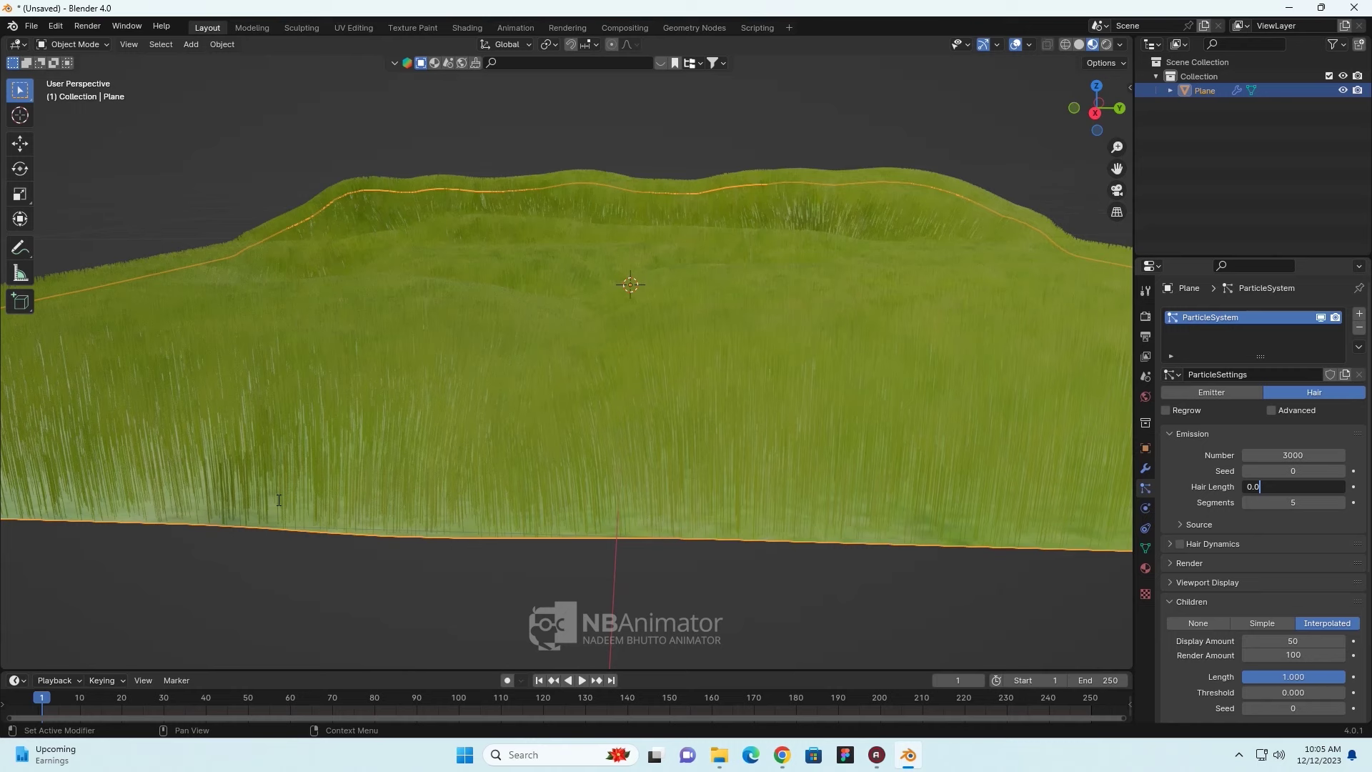
type("1")
key("Return")
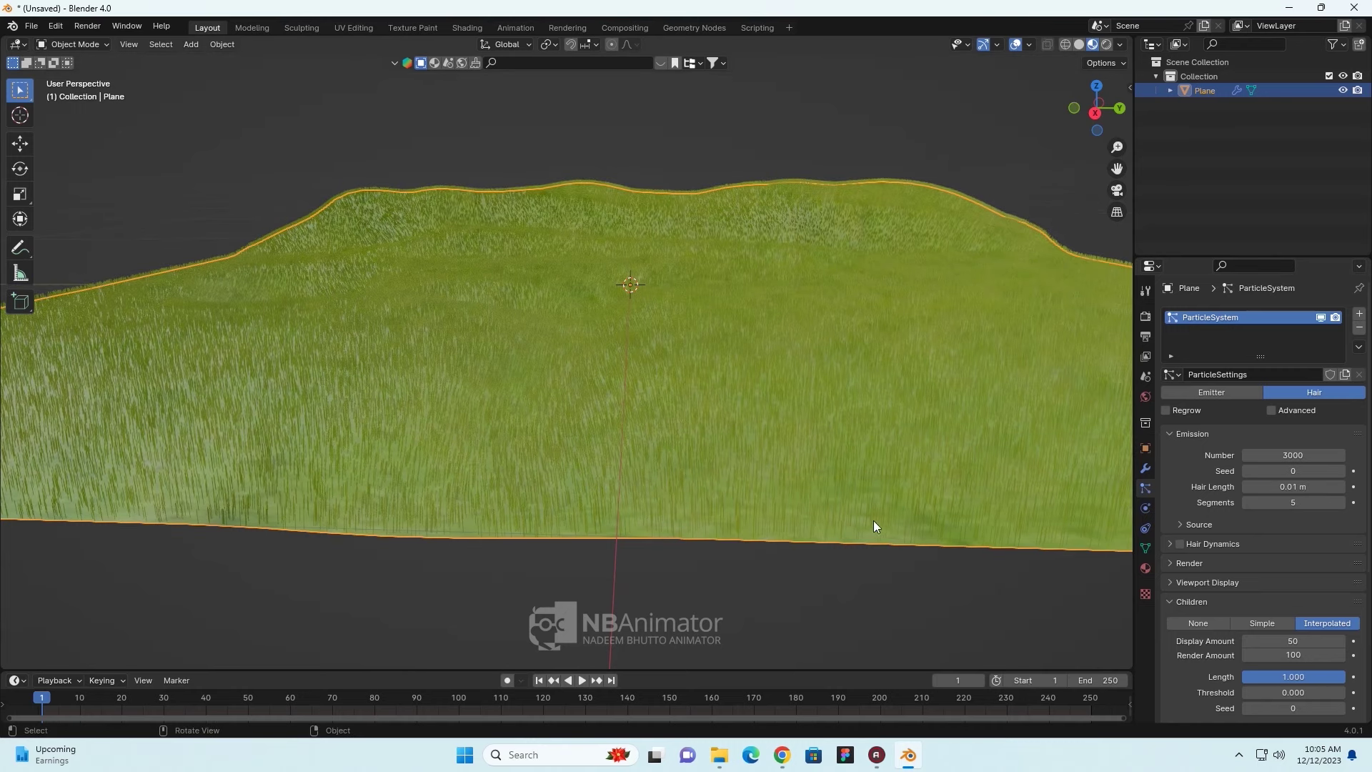
- Set the child length to 0.3 and check the grass from low angles
left_click(1294, 677)
type("0.1")
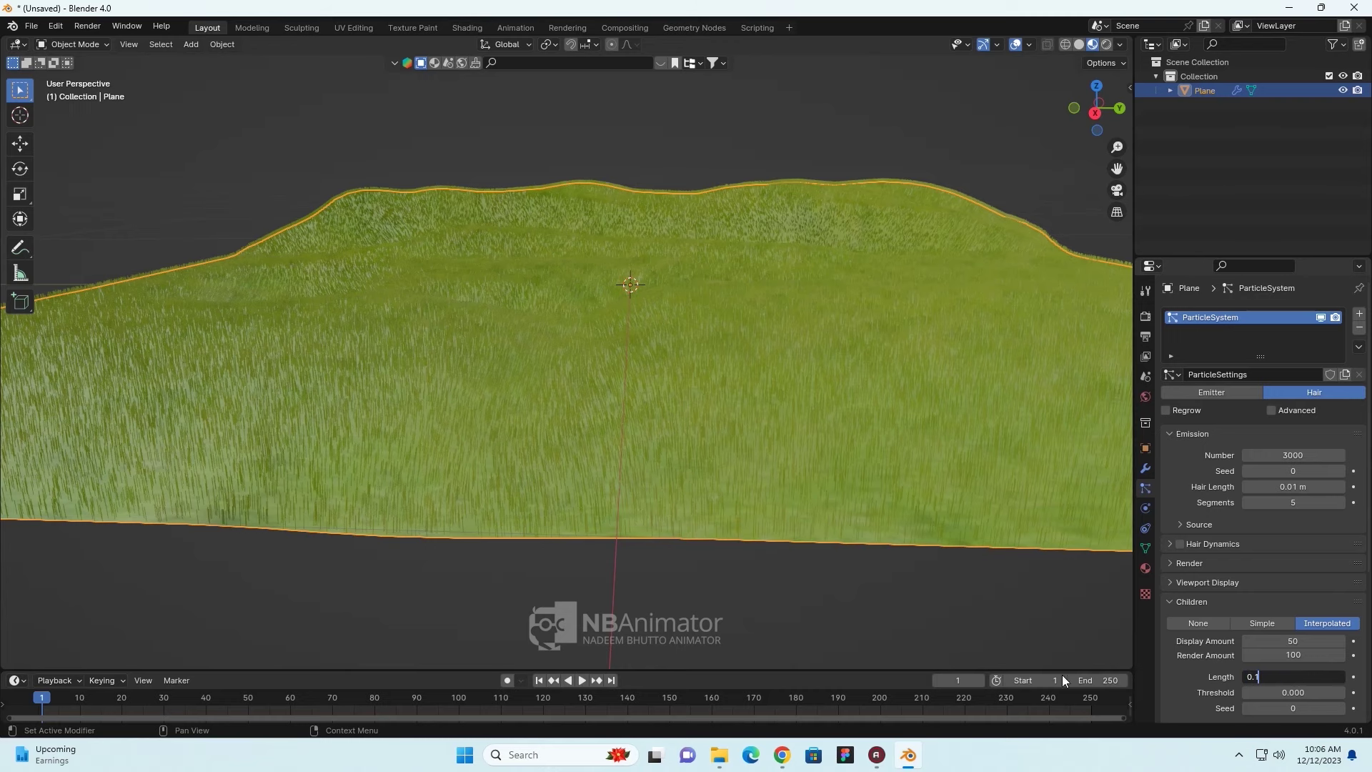
key("Return")
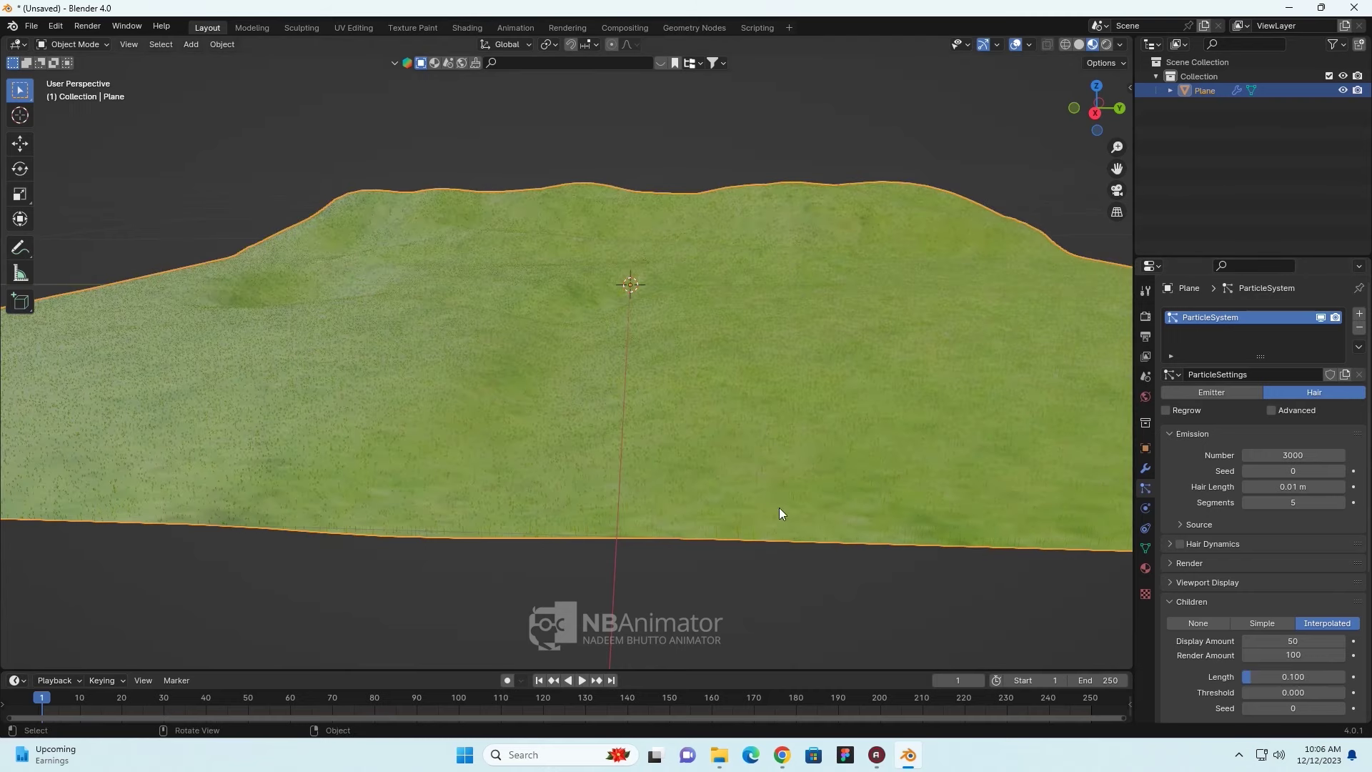
middle_click_drag(724, 440, 736, 446)
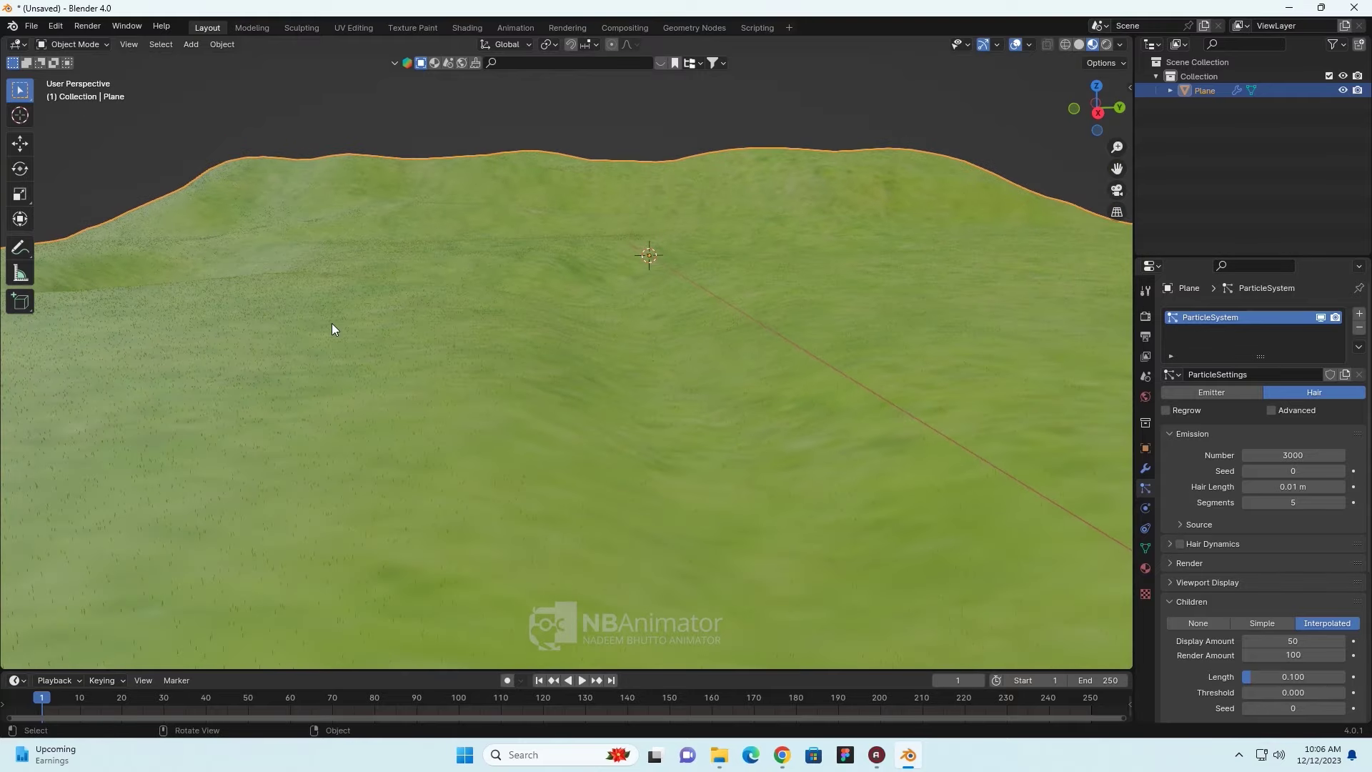
mouse_move(463, 449)
middle_mouse_down()
mouse_move(498, 430)
mouse_move(267, 443)
mouse_move(504, 445)
mouse_move(441, 432)
mouse_move(457, 436)
middle_mouse_up()
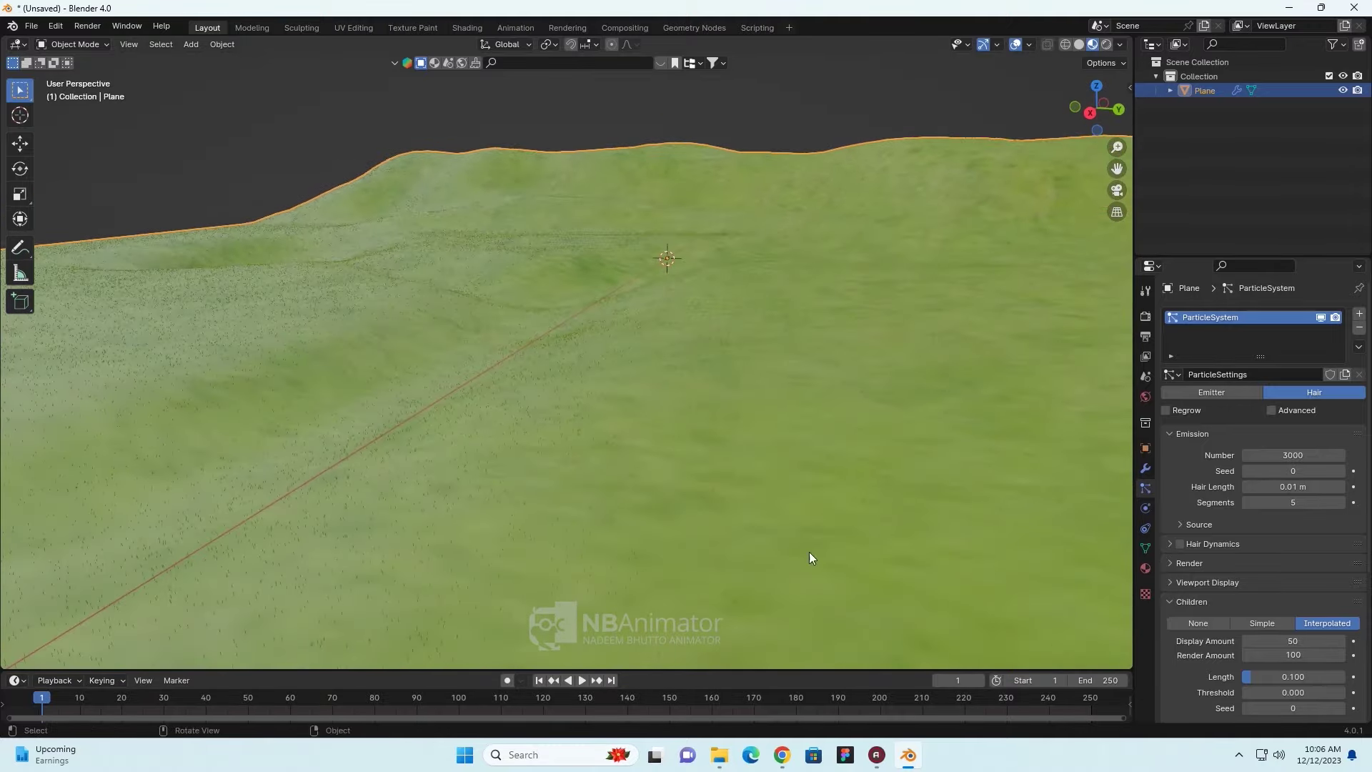
left_click(1303, 681)
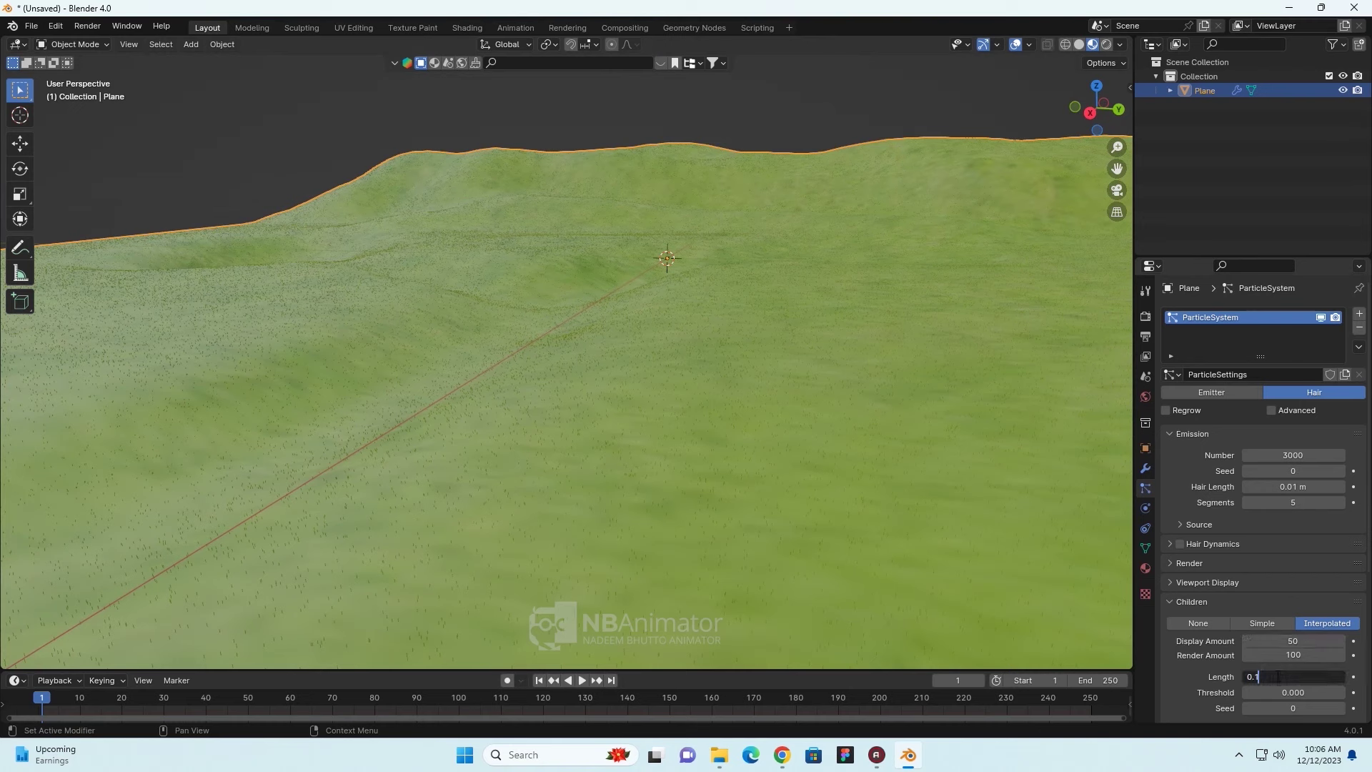
type("0.300")
key("Return")
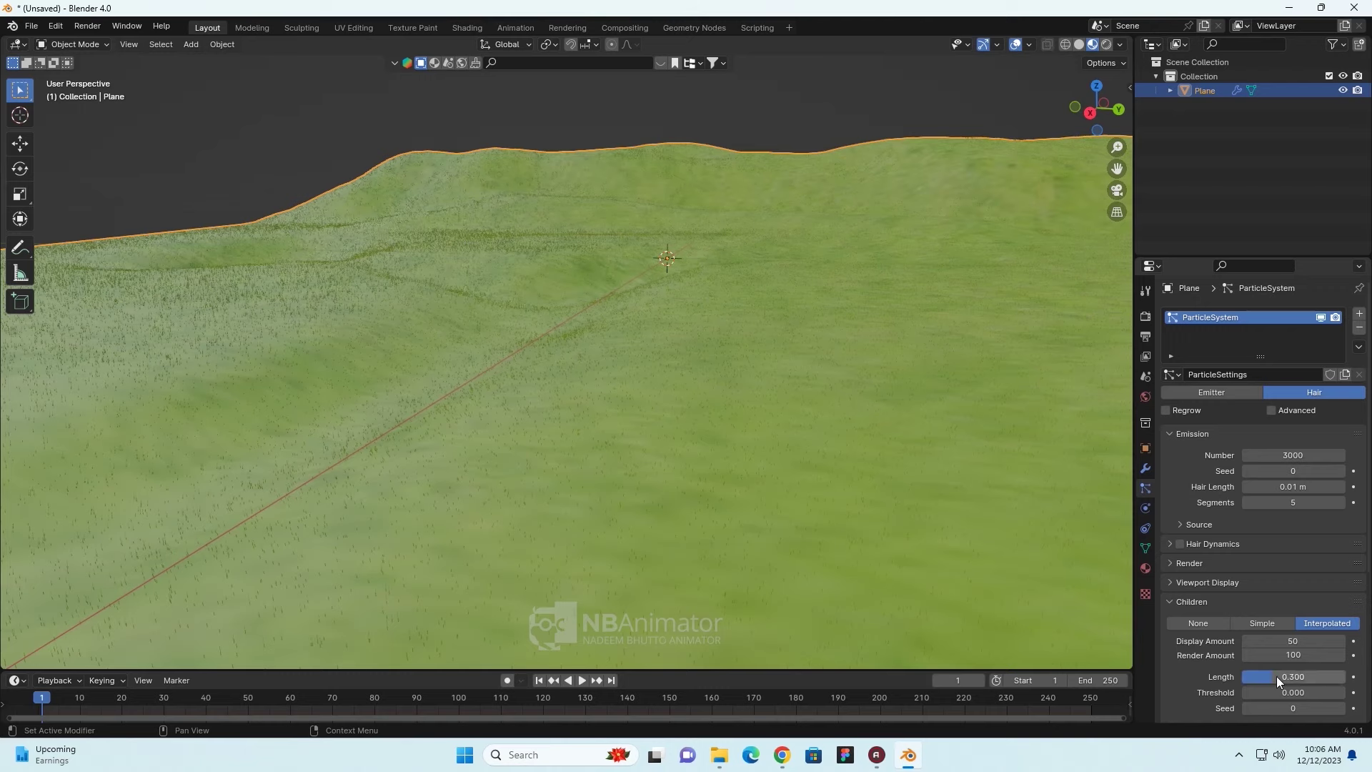
mouse_move(680, 581)
middle_mouse_down()
mouse_move(582, 506)
mouse_move(649, 490)
mouse_move(646, 507)
middle_mouse_up()
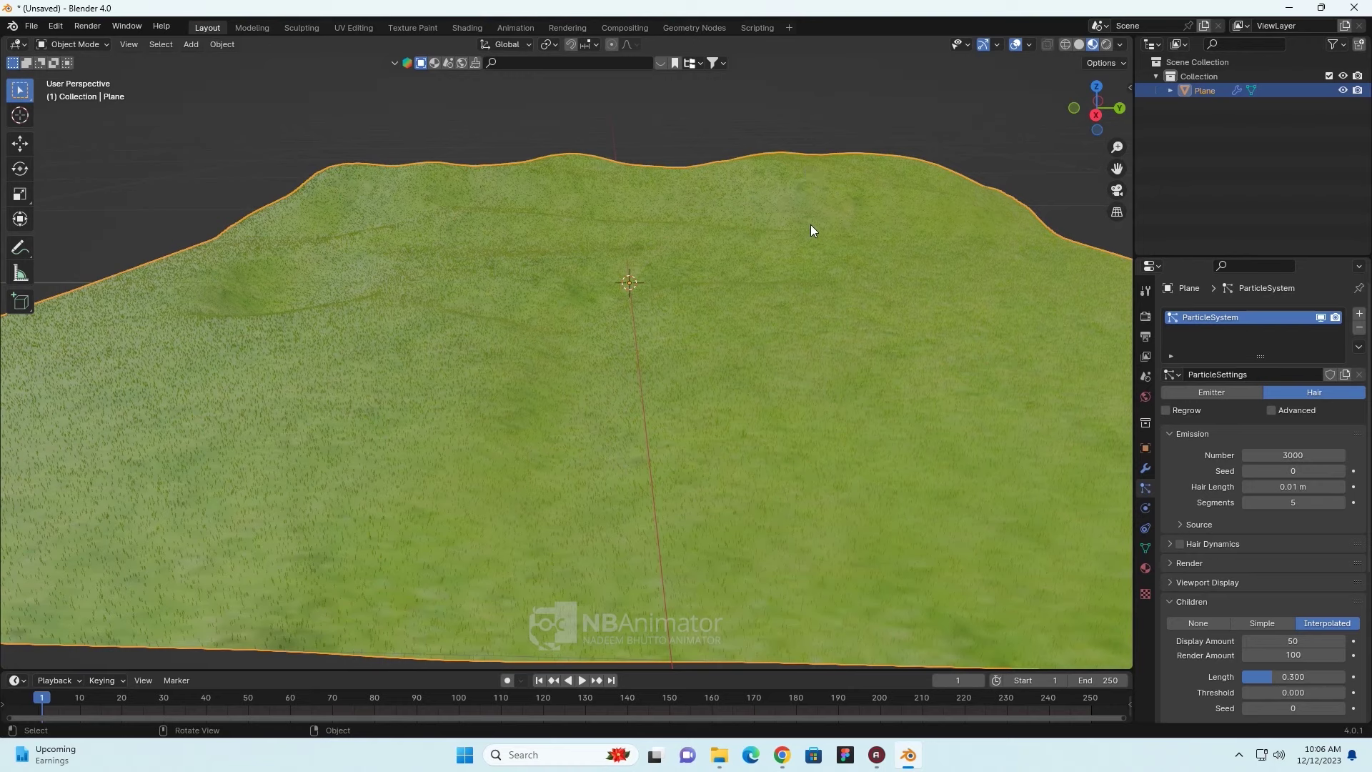
- Switch the terrain to Particle Edit mode with a 144 px comb brush
left_click(81, 44)
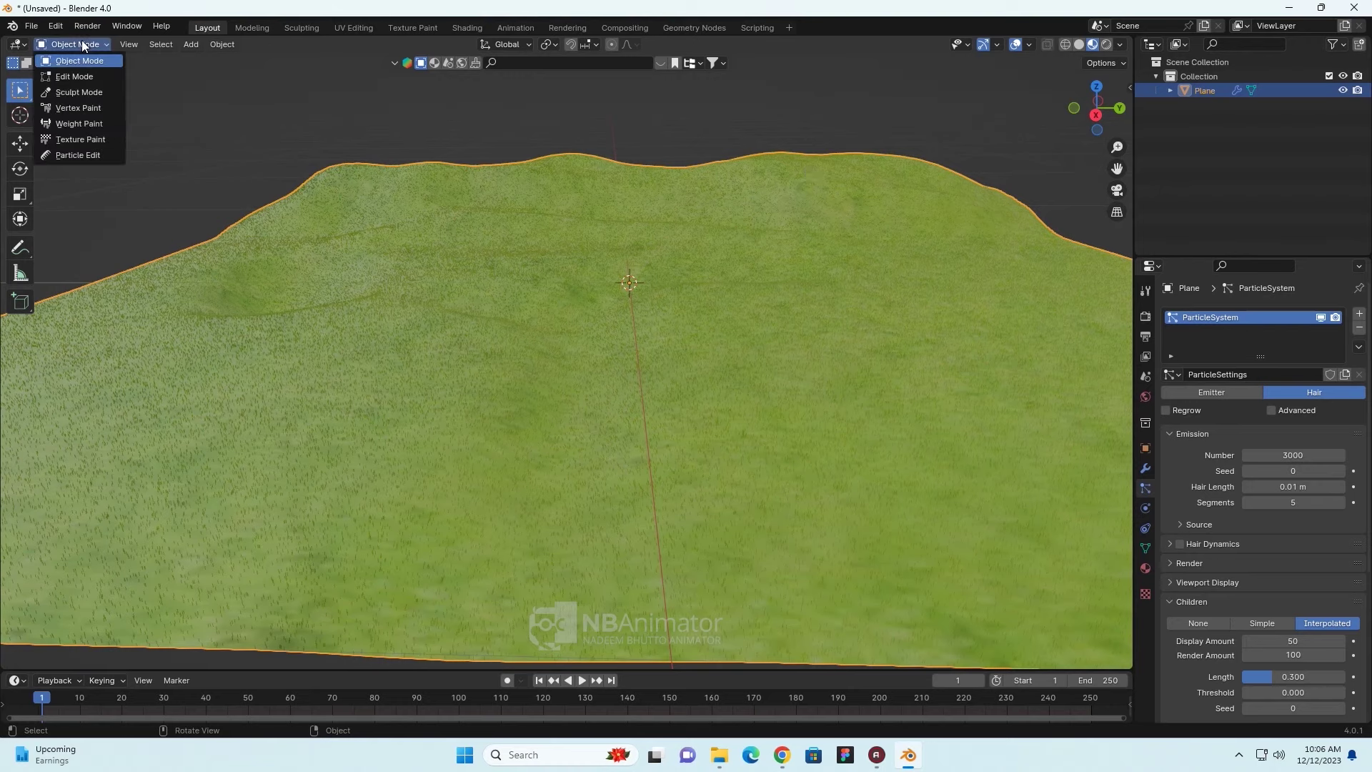
left_click(71, 155)
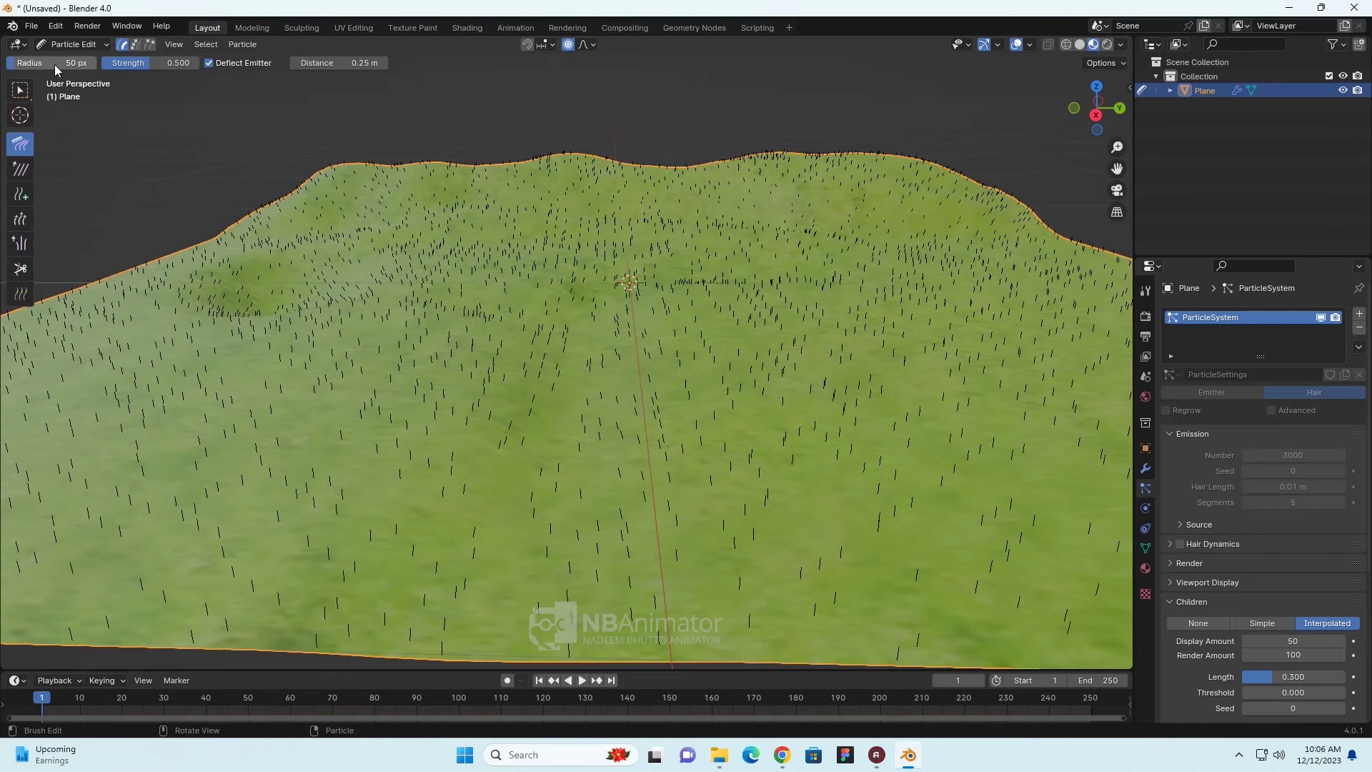
left_click_drag(68, 63, 78, 63)
scroll(636, 439, "down", 2)
scroll(637, 439, "down", 2)
middle_click_drag(636, 435, 634, 469)
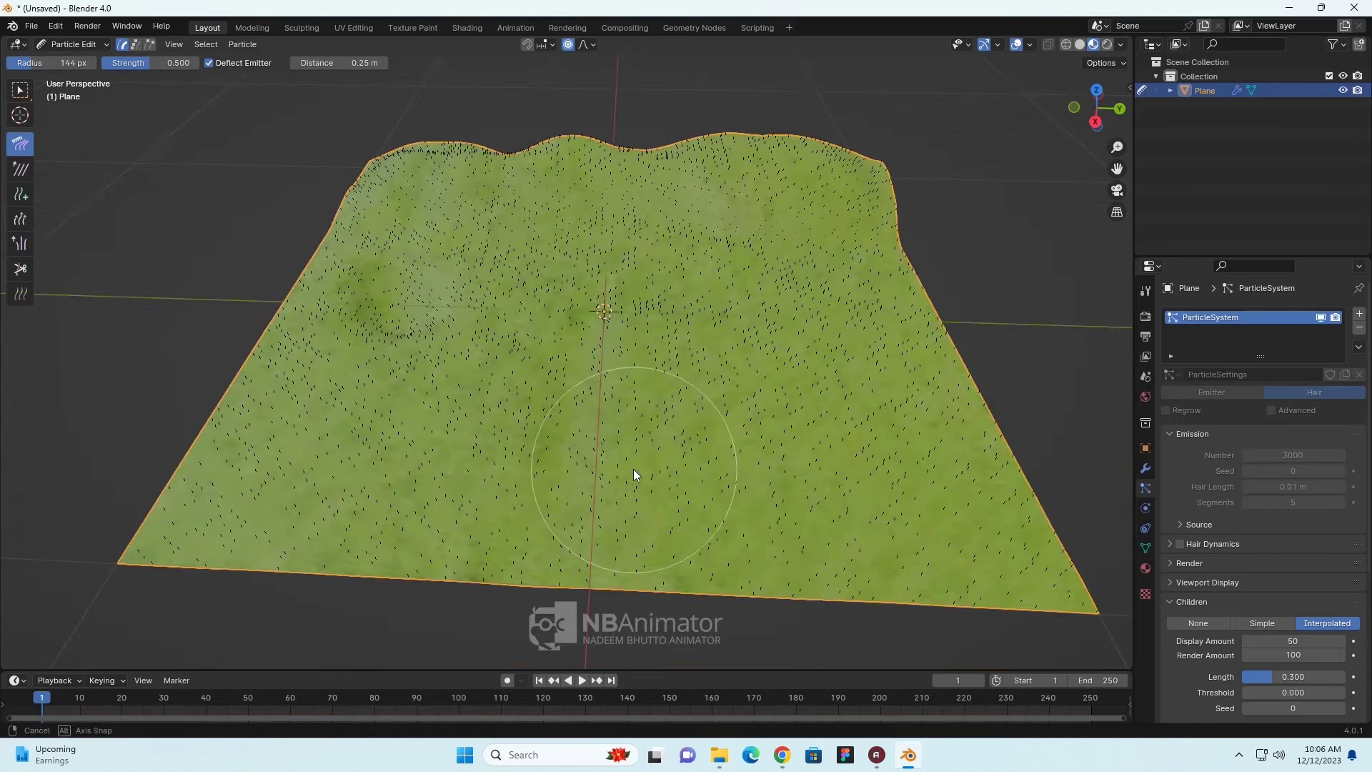
- Comb the grass strands flat across the lower, middle and central terrain
left_click_drag(633, 469, 616, 545)
mouse_move(645, 461)
left_mouse_down()
mouse_move(974, 430)
mouse_move(731, 383)
mouse_move(852, 325)
mouse_move(991, 337)
mouse_move(674, 255)
mouse_move(972, 209)
mouse_move(644, 294)
mouse_move(431, 192)
mouse_move(408, 267)
mouse_move(312, 346)
mouse_move(432, 415)
mouse_move(245, 490)
mouse_move(457, 551)
mouse_move(139, 559)
left_mouse_up()
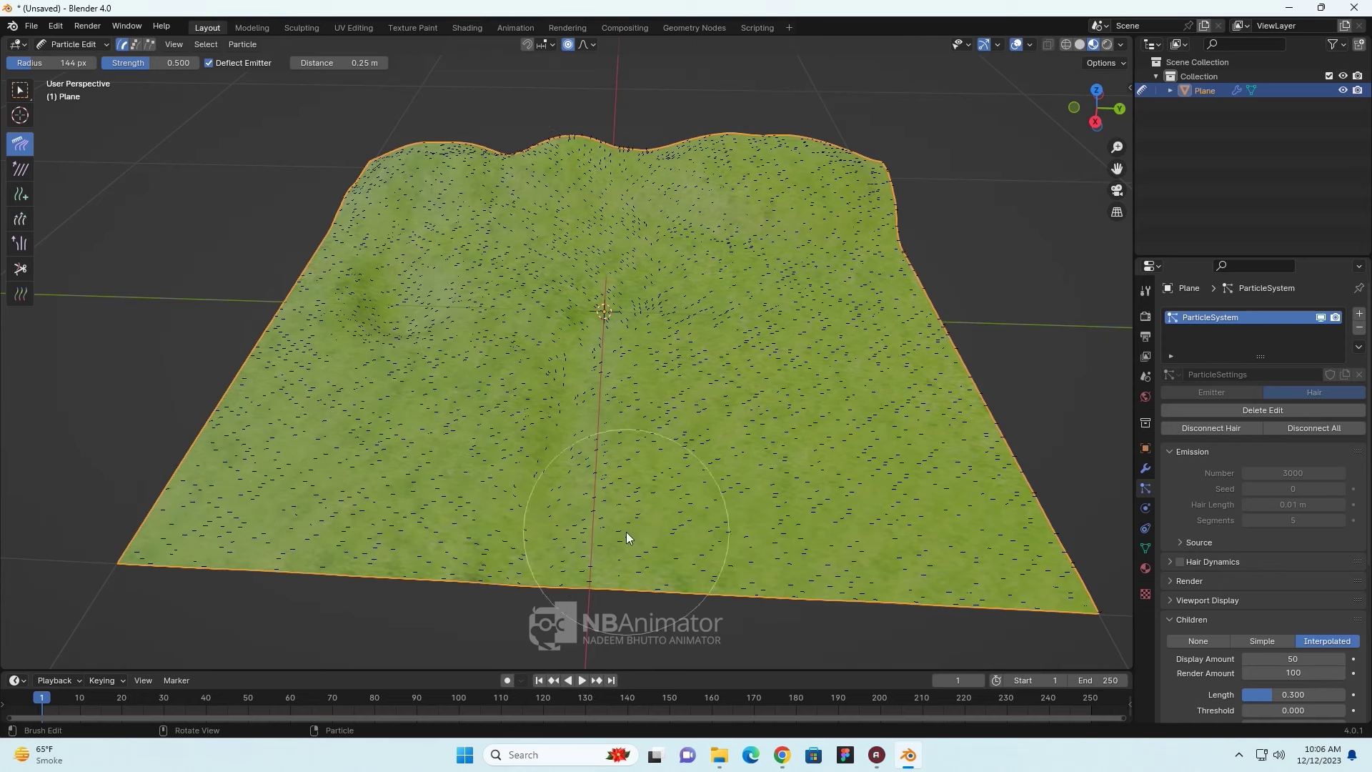
mouse_move(627, 532)
left_mouse_down()
mouse_move(693, 512)
mouse_move(725, 378)
mouse_move(839, 374)
mouse_move(693, 328)
mouse_move(839, 373)
mouse_move(778, 429)
mouse_move(557, 417)
mouse_move(422, 383)
mouse_move(737, 550)
left_mouse_up()
mouse_move(735, 546)
middle_mouse_down()
mouse_move(738, 491)
mouse_move(741, 502)
middle_mouse_up()
mouse_move(515, 341)
left_mouse_down()
mouse_move(443, 336)
mouse_move(780, 542)
left_mouse_up()
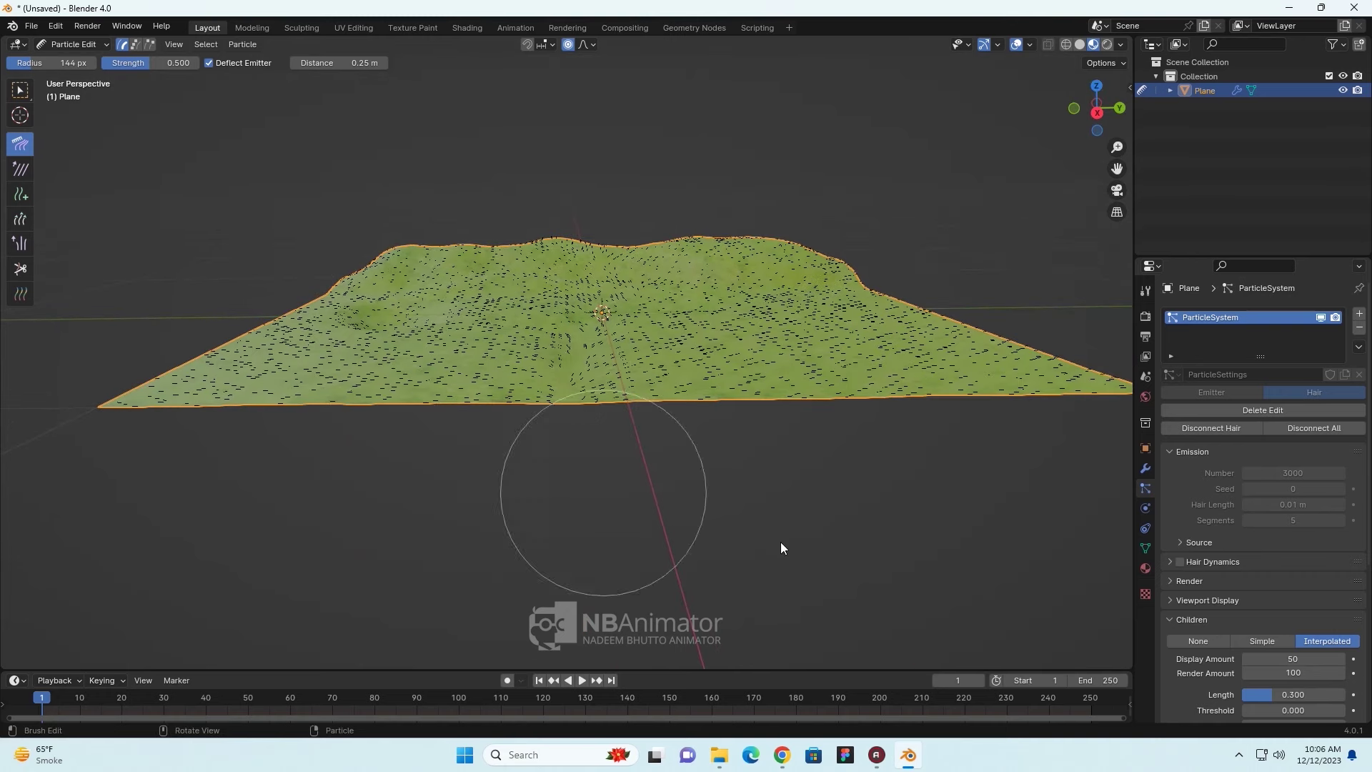
- Return to Object Mode and orbit to inspect the combed grass
left_click(57, 44)
left_click(76, 62)
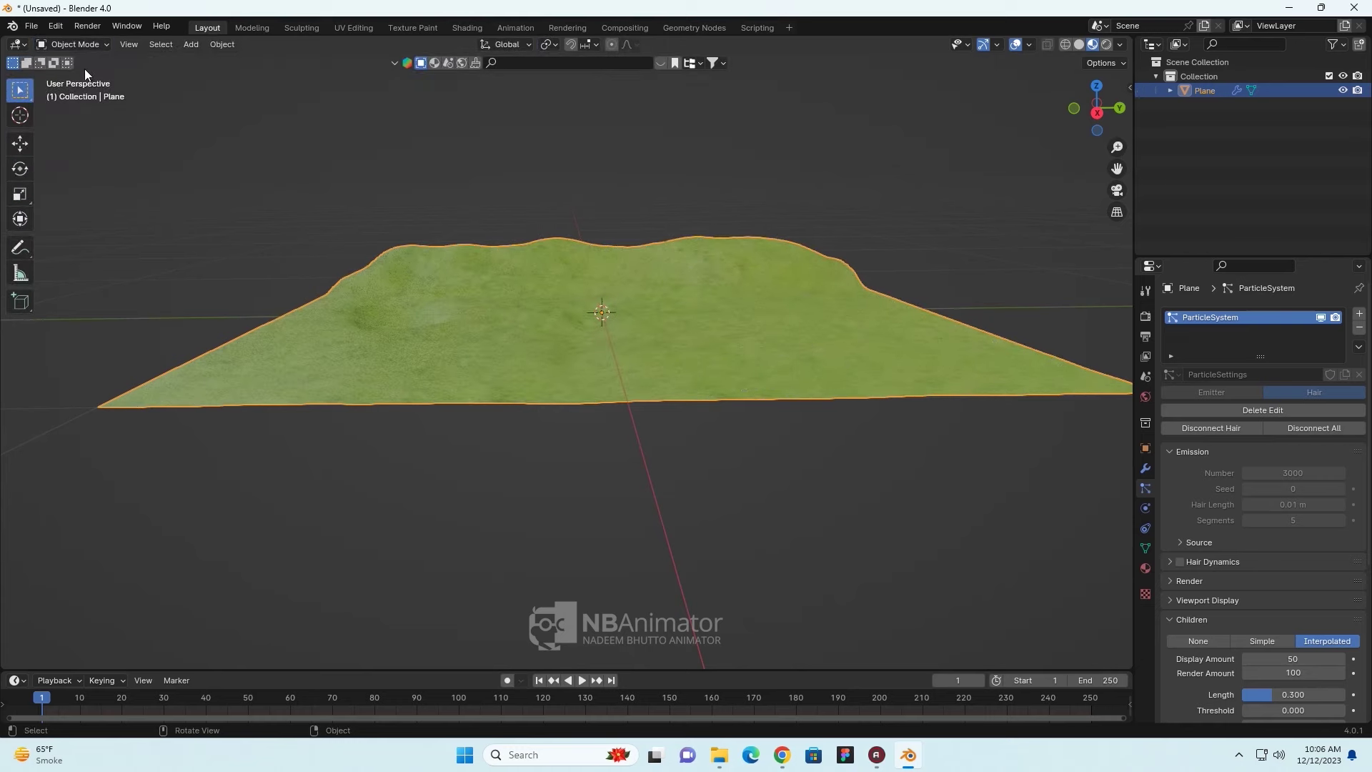
scroll(678, 310, "up", 3)
scroll(680, 315, "up", 3)
scroll(680, 311, "down", 3)
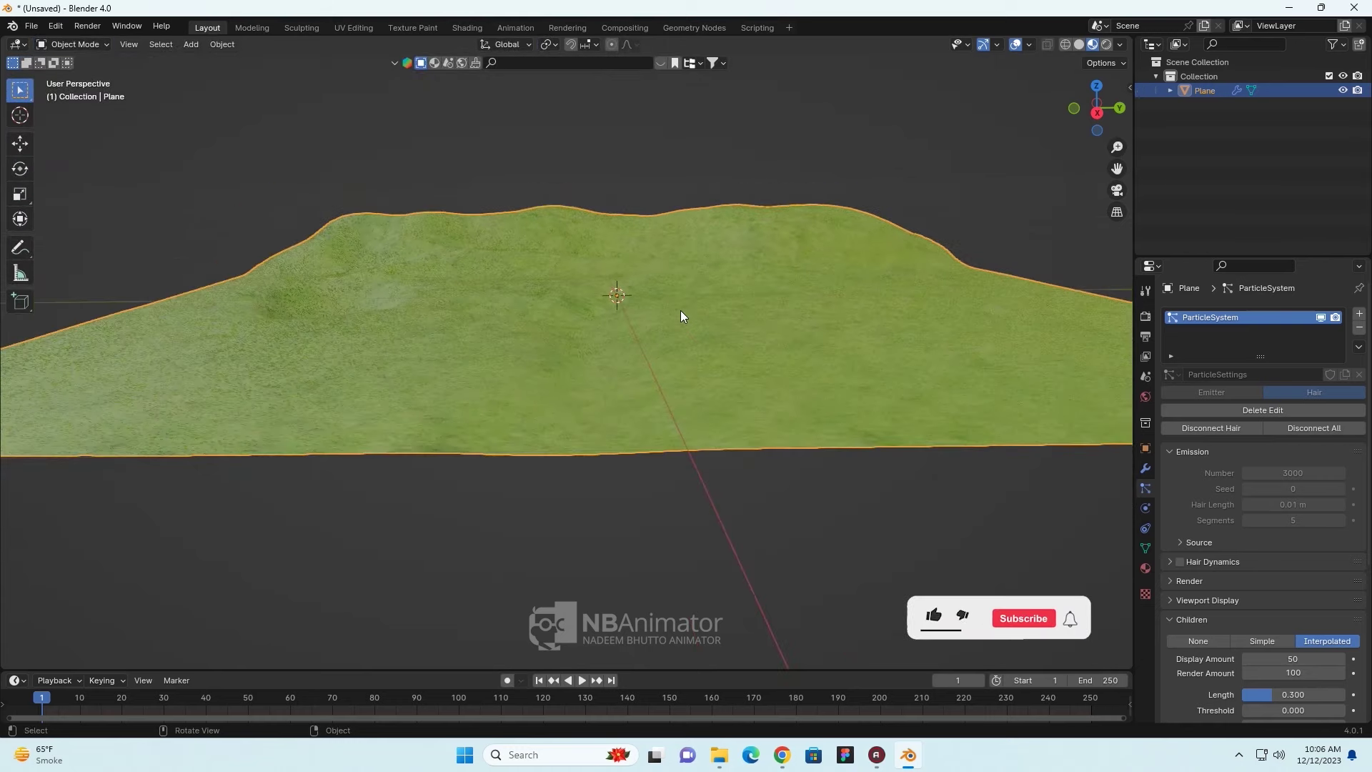
mouse_move(680, 315)
middle_mouse_down()
mouse_move(748, 388)
mouse_move(743, 319)
mouse_move(698, 326)
mouse_move(659, 365)
mouse_move(683, 354)
middle_mouse_up()
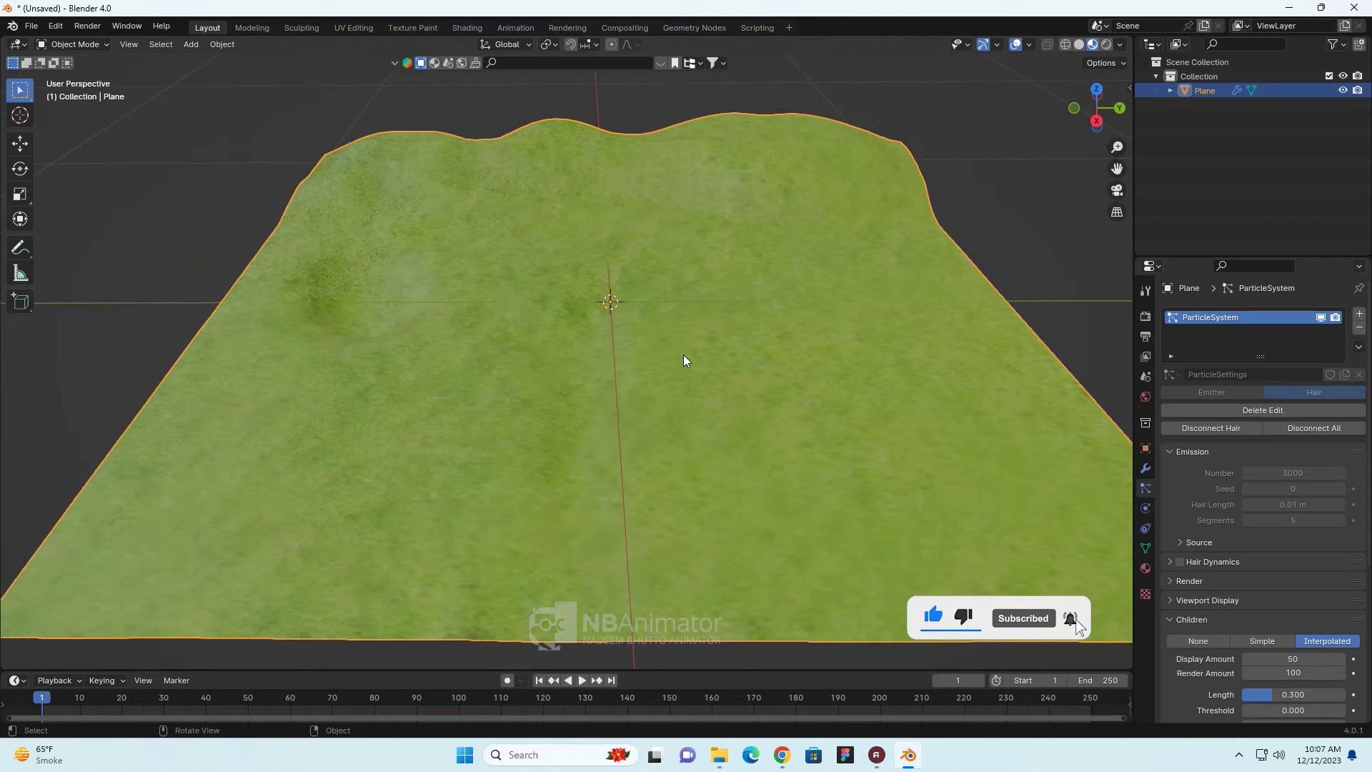
scroll(374, 372, "down", 3)
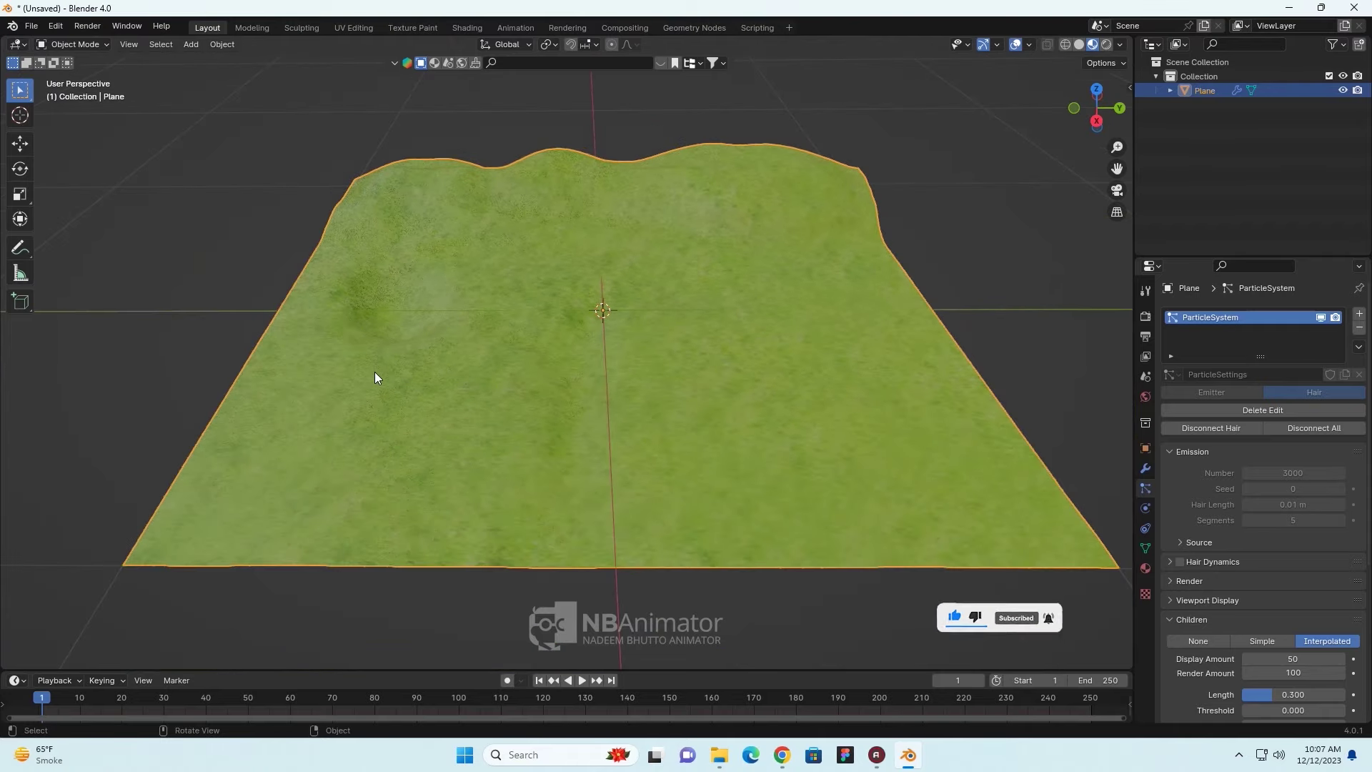
scroll(651, 386, "up", 2)
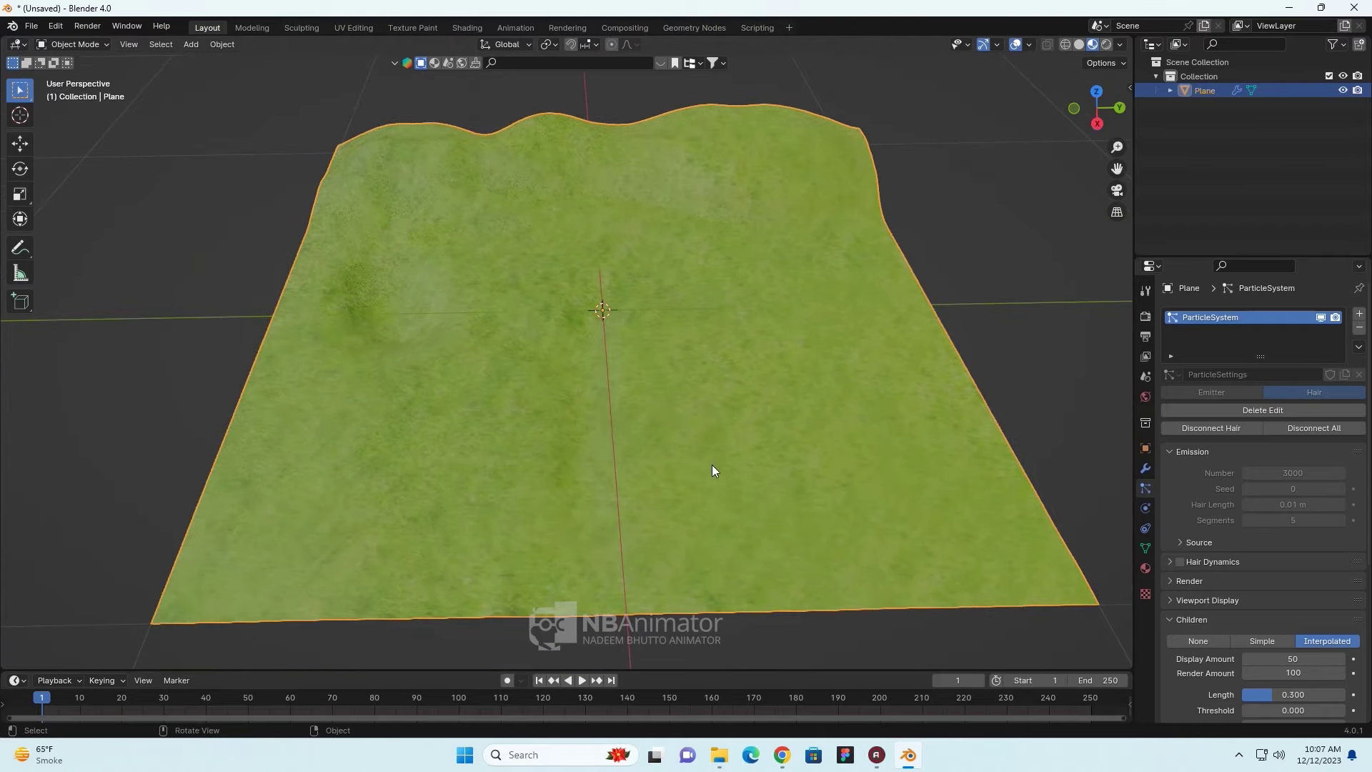
- Add a new plane and scale it down to 0.321
key("shift+a")
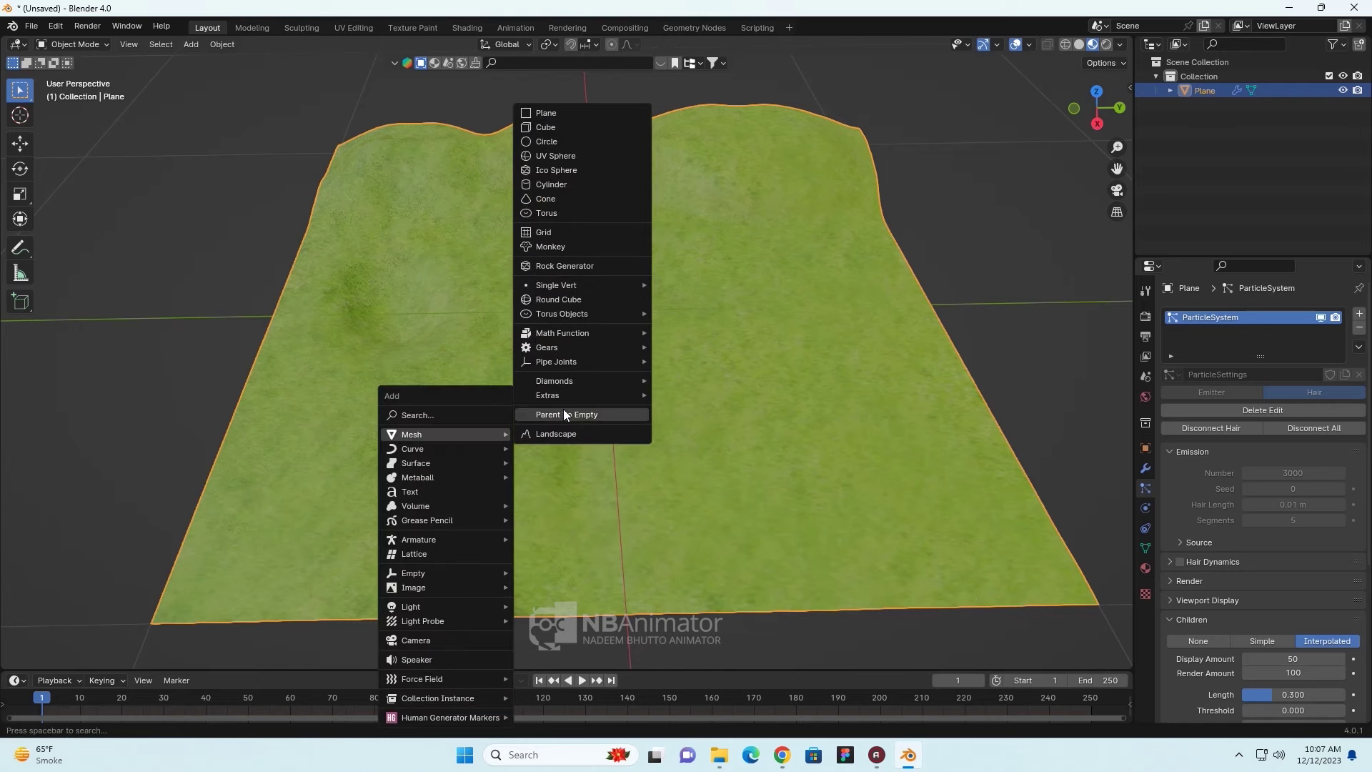
left_click(558, 111)
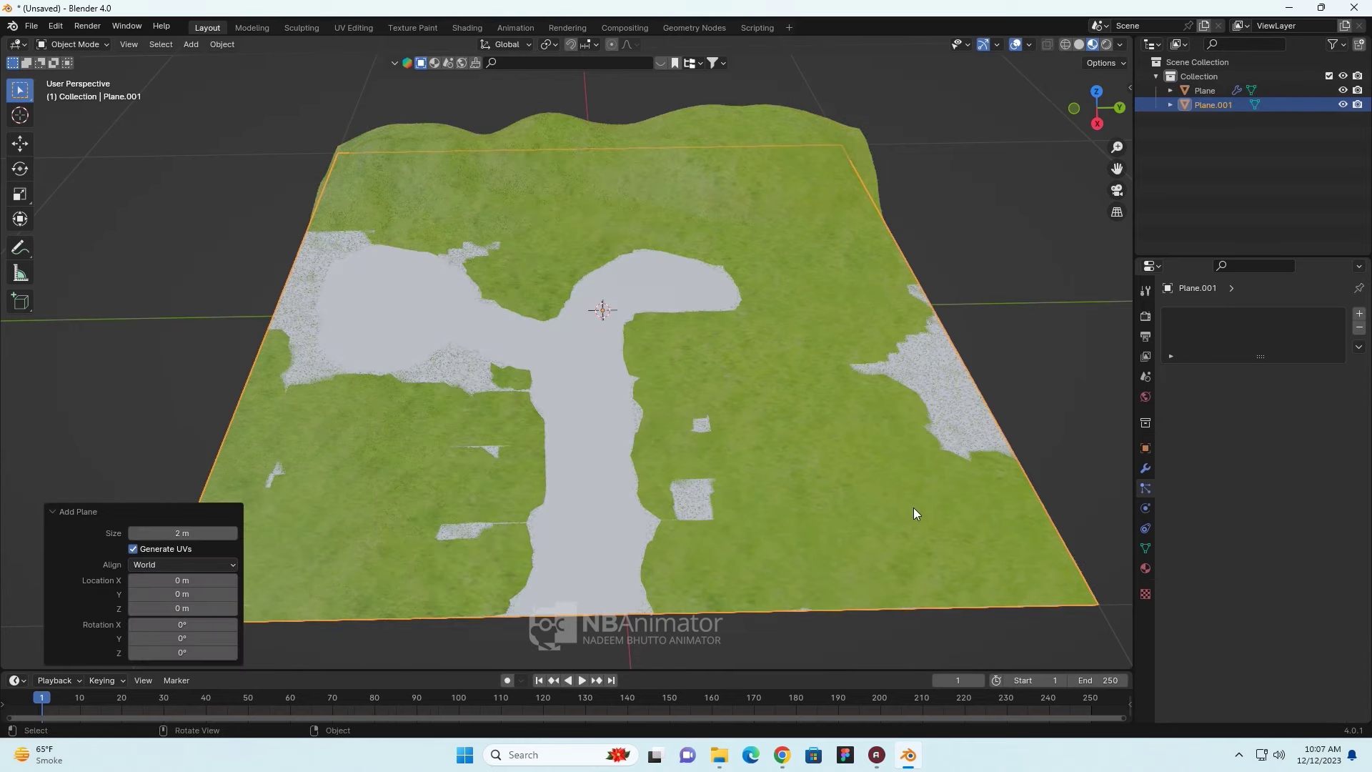
key("s")
left_click(680, 412)
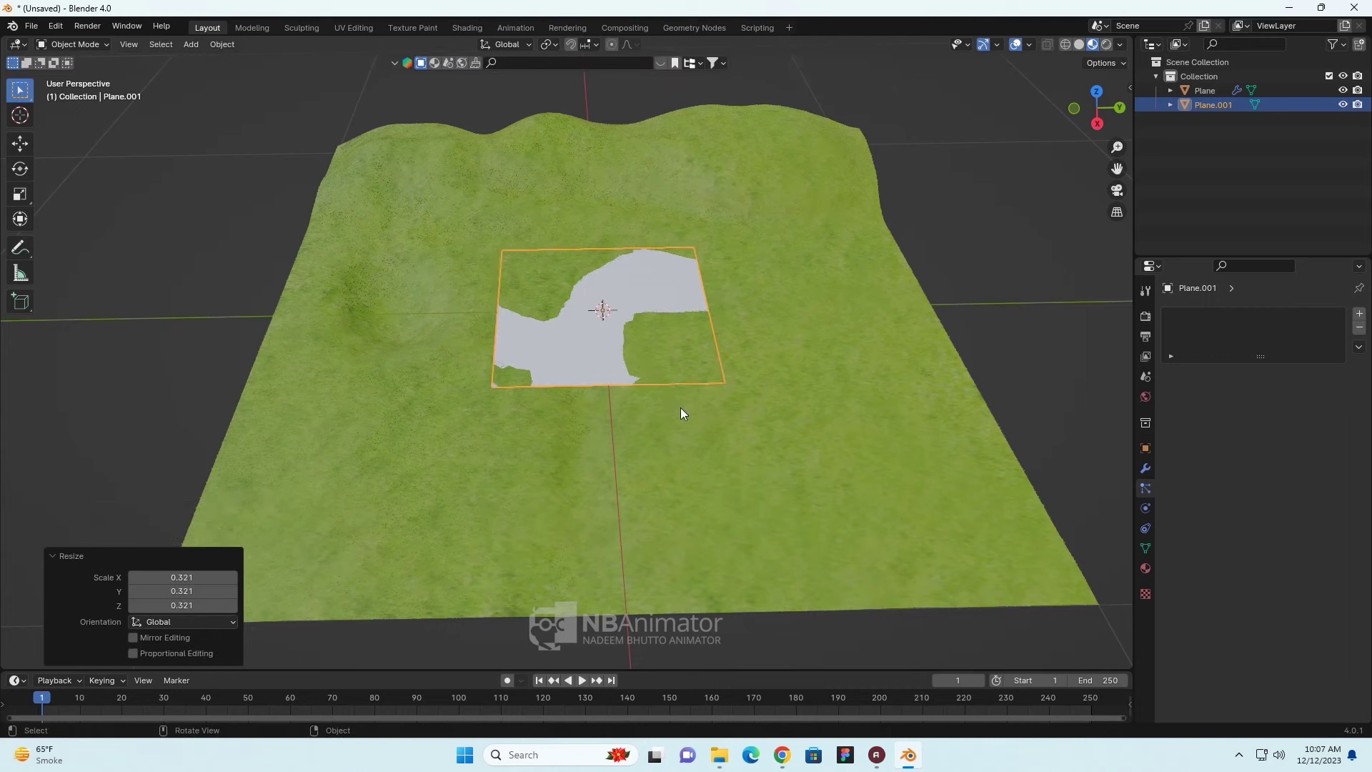
- Move the small plane to the terrain's left side and nudge its height for the pond
left_click(29, 145)
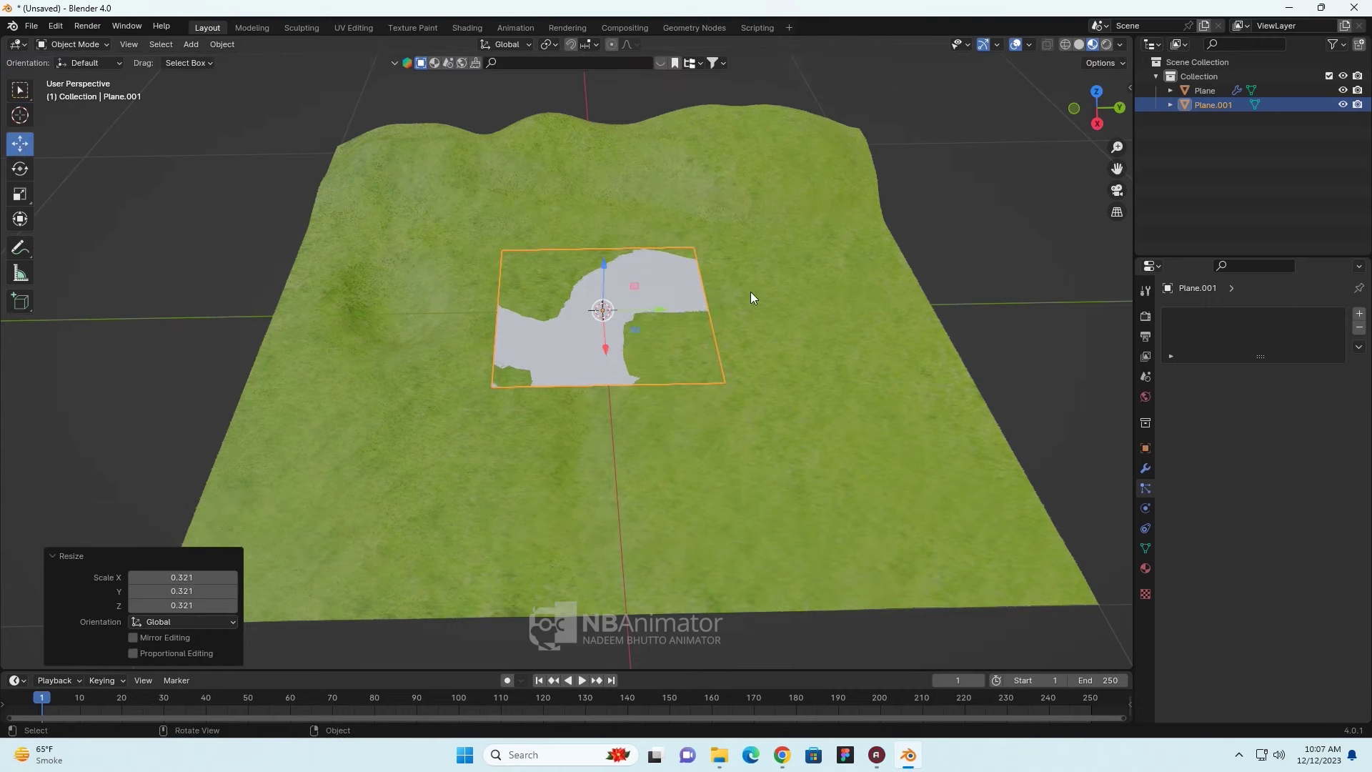
left_click_drag(649, 311, 500, 313)
mouse_move(500, 314)
middle_mouse_down()
mouse_move(665, 464)
mouse_move(610, 414)
middle_mouse_up()
left_click_drag(472, 368, 469, 381)
mouse_move(469, 382)
middle_mouse_down()
mouse_move(683, 492)
mouse_move(484, 375)
mouse_move(401, 349)
mouse_move(585, 462)
mouse_move(381, 357)
middle_mouse_up()
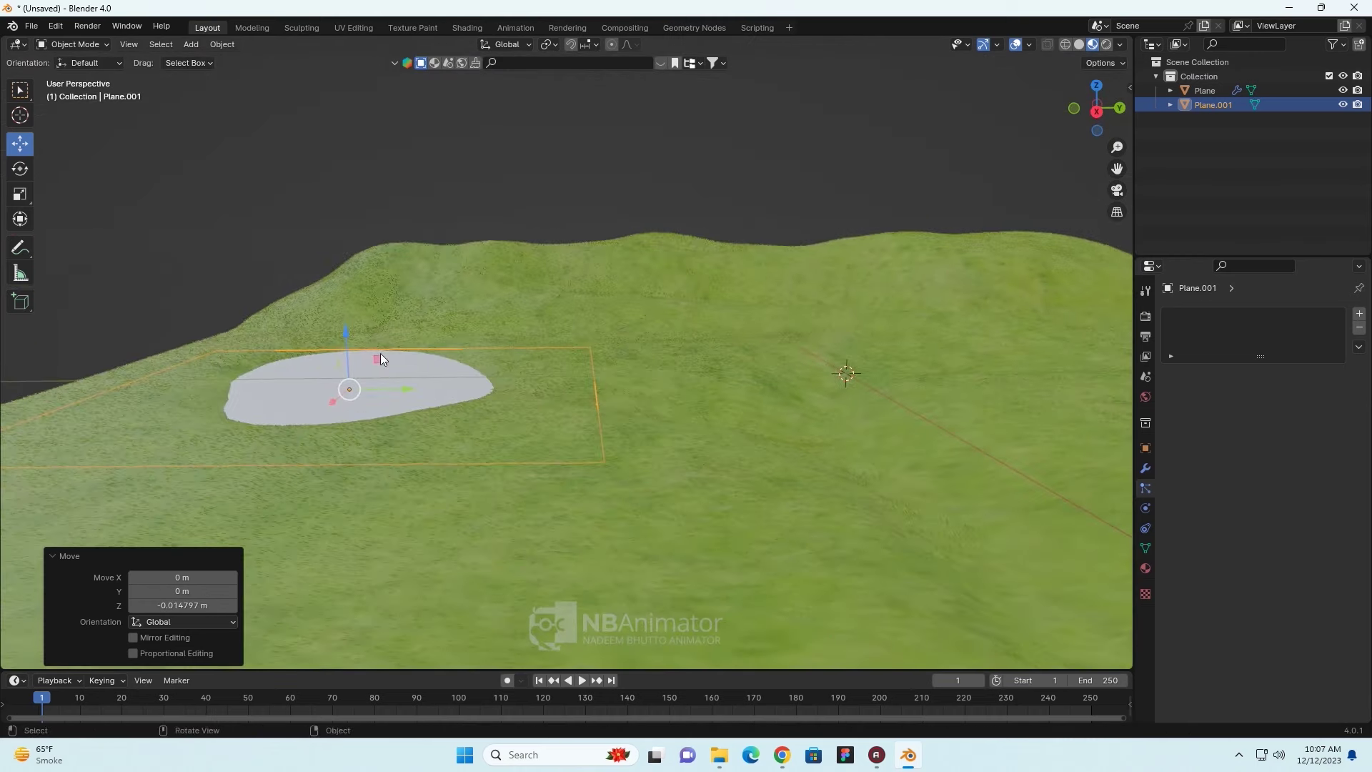
left_click_drag(342, 347, 800, 381)
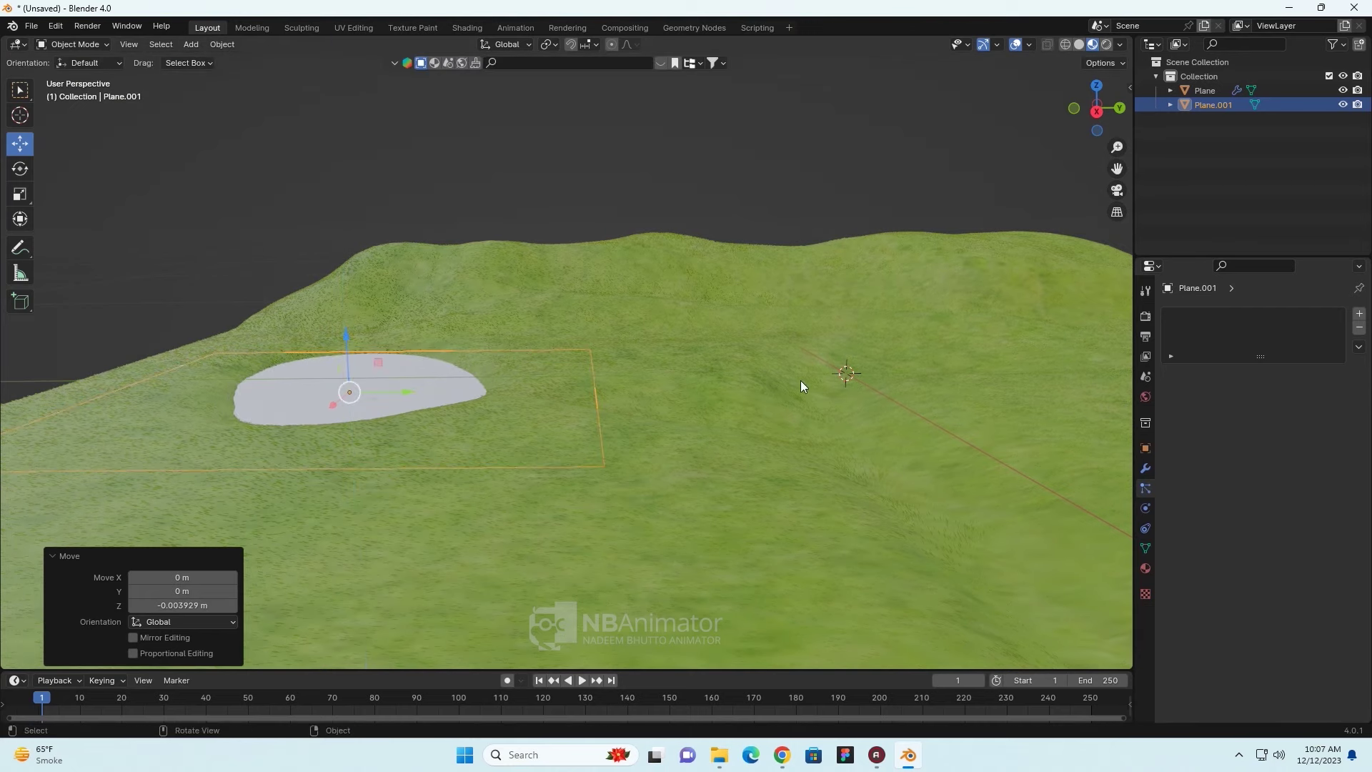
mouse_move(800, 380)
middle_mouse_down()
mouse_move(792, 446)
mouse_move(741, 470)
middle_mouse_up()
scroll(756, 522, "down", 2)
scroll(756, 522, "down", 1)
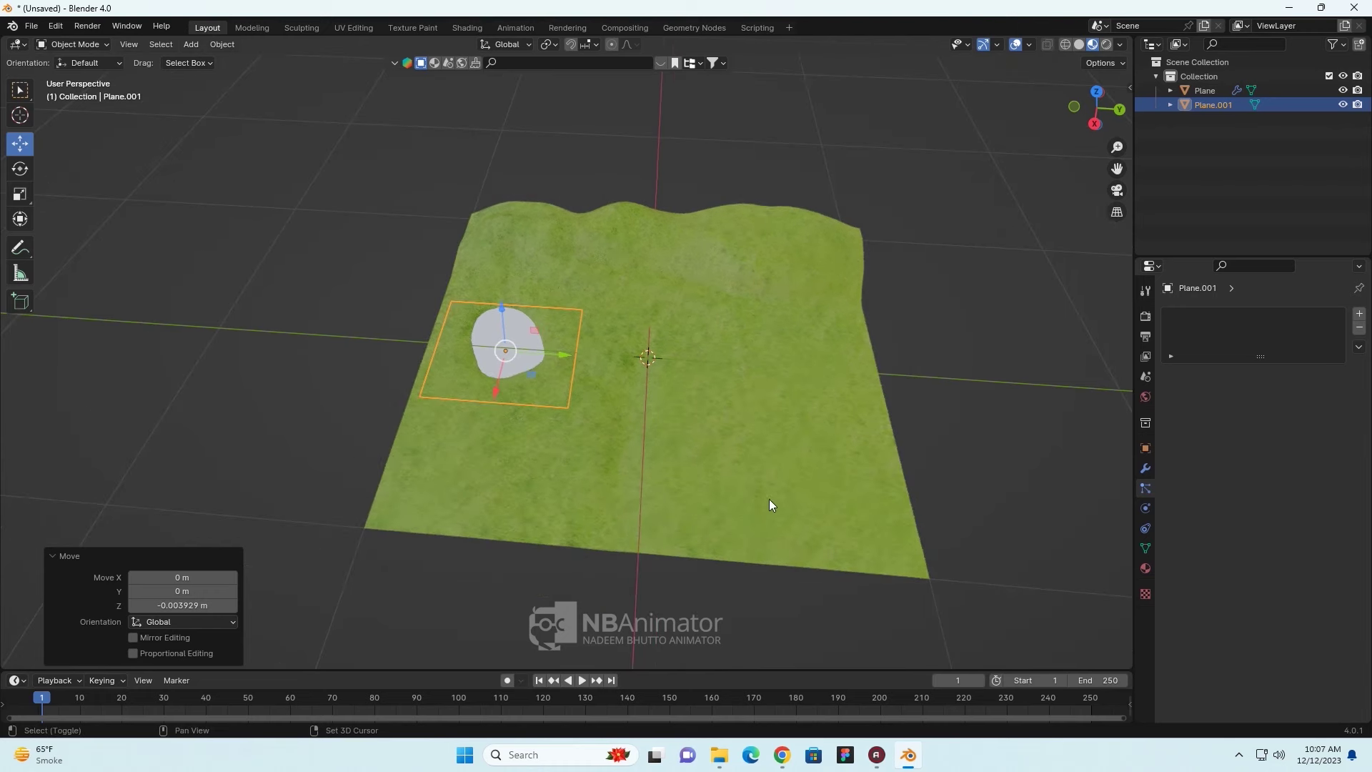
key("shift+a")
mouse_move(671, 408)
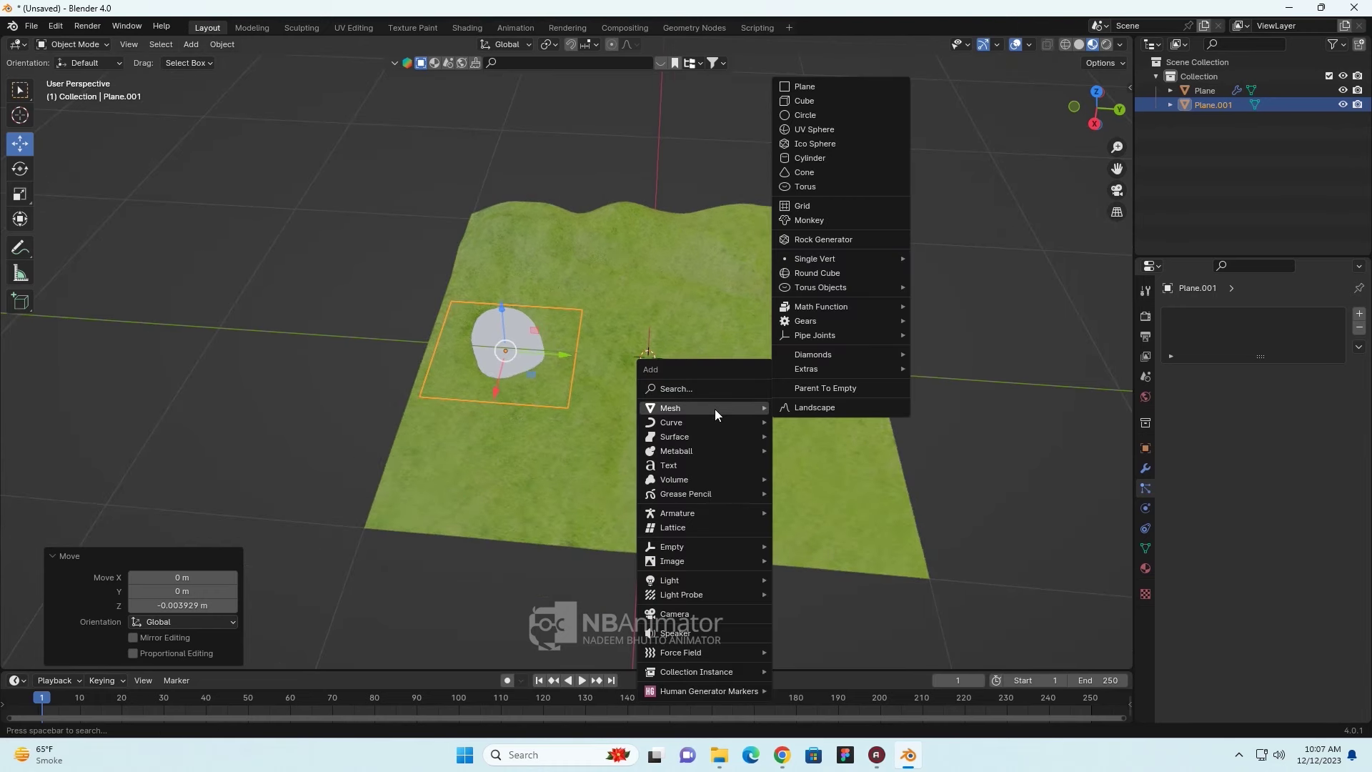
- Add another plane and scale it to 0.468 along the Y axis
left_click(804, 87)
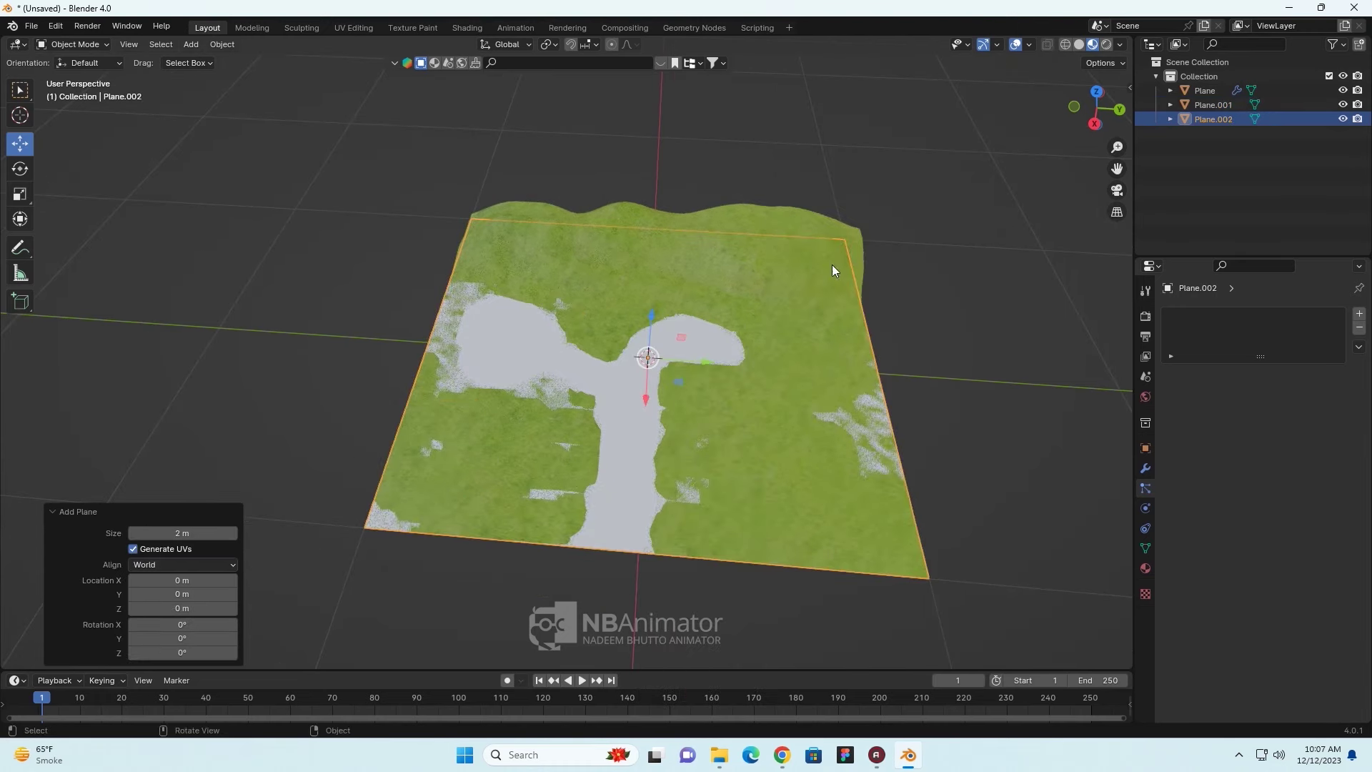
key("s")
key("y")
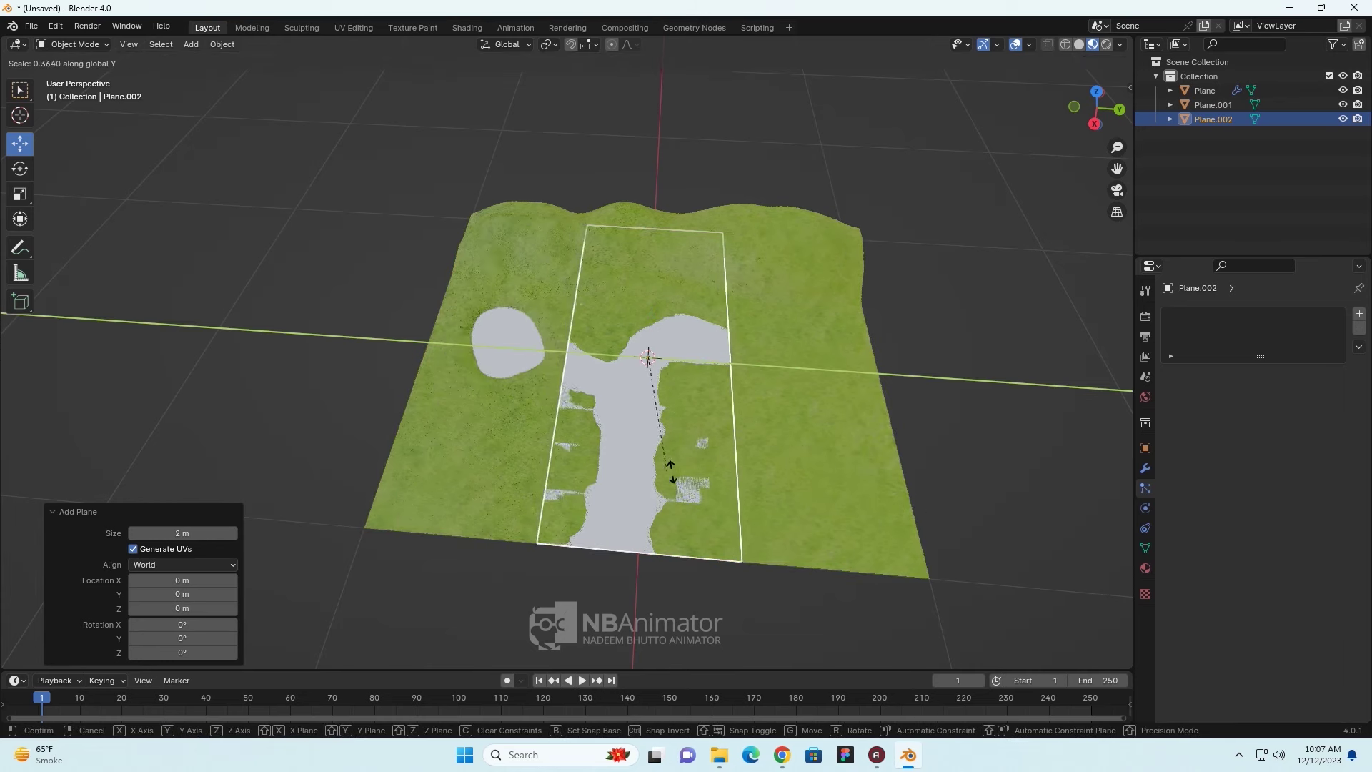
left_click(741, 474)
- Adjust the path plane's height along Z so it sits on the terrain
left_click_drag(651, 316, 648, 320)
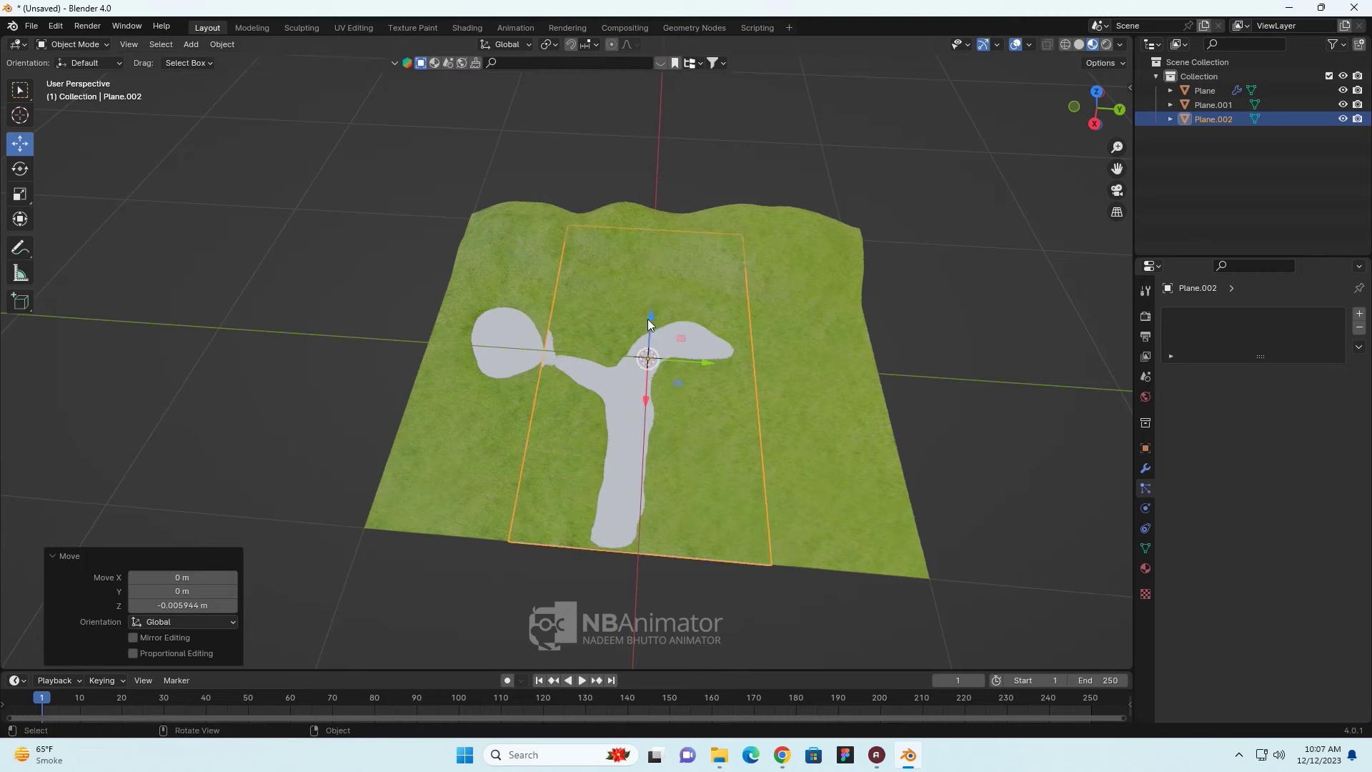
mouse_move(637, 446)
middle_mouse_down()
mouse_move(683, 394)
mouse_move(670, 398)
mouse_move(686, 460)
middle_mouse_up()
left_click_drag(635, 295, 638, 299)
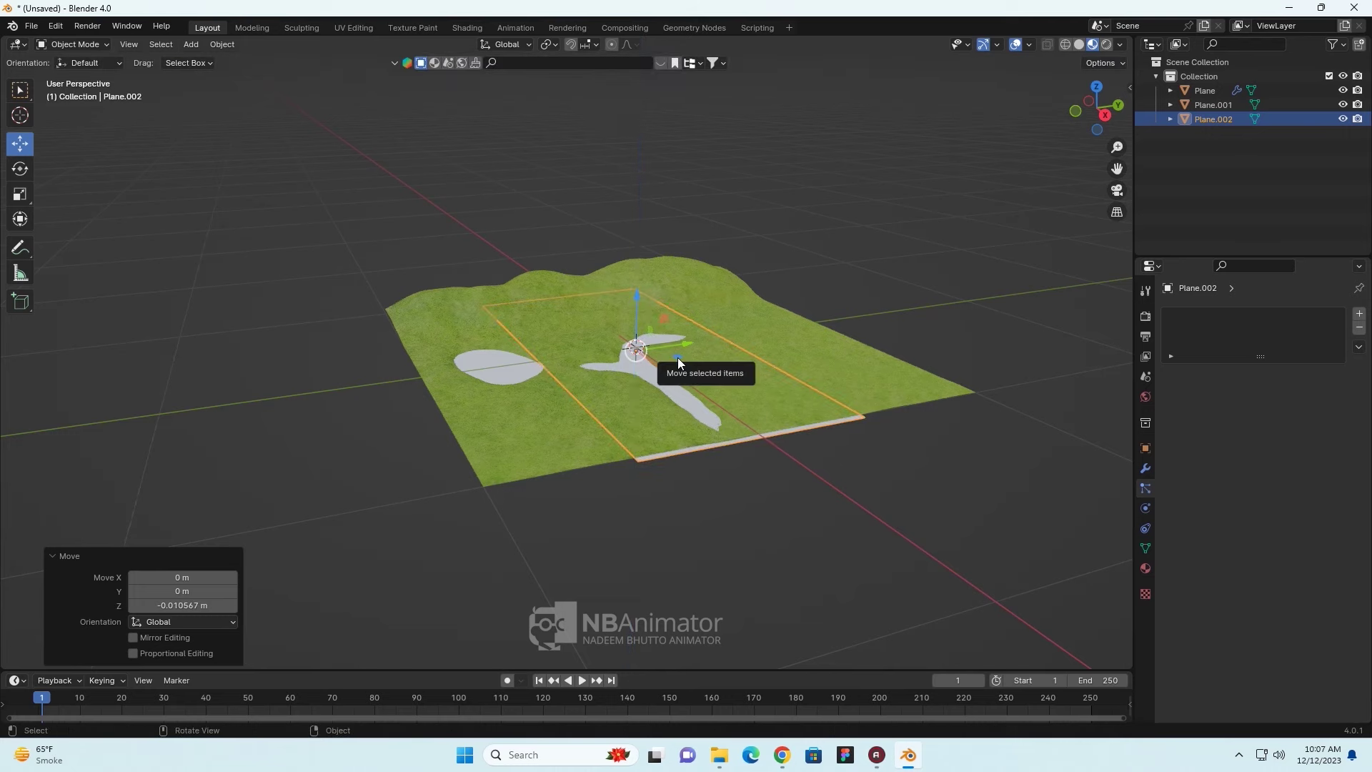
mouse_move(727, 476)
middle_mouse_down()
mouse_move(769, 483)
mouse_move(698, 463)
middle_mouse_up()
scroll(699, 464, "up", 2)
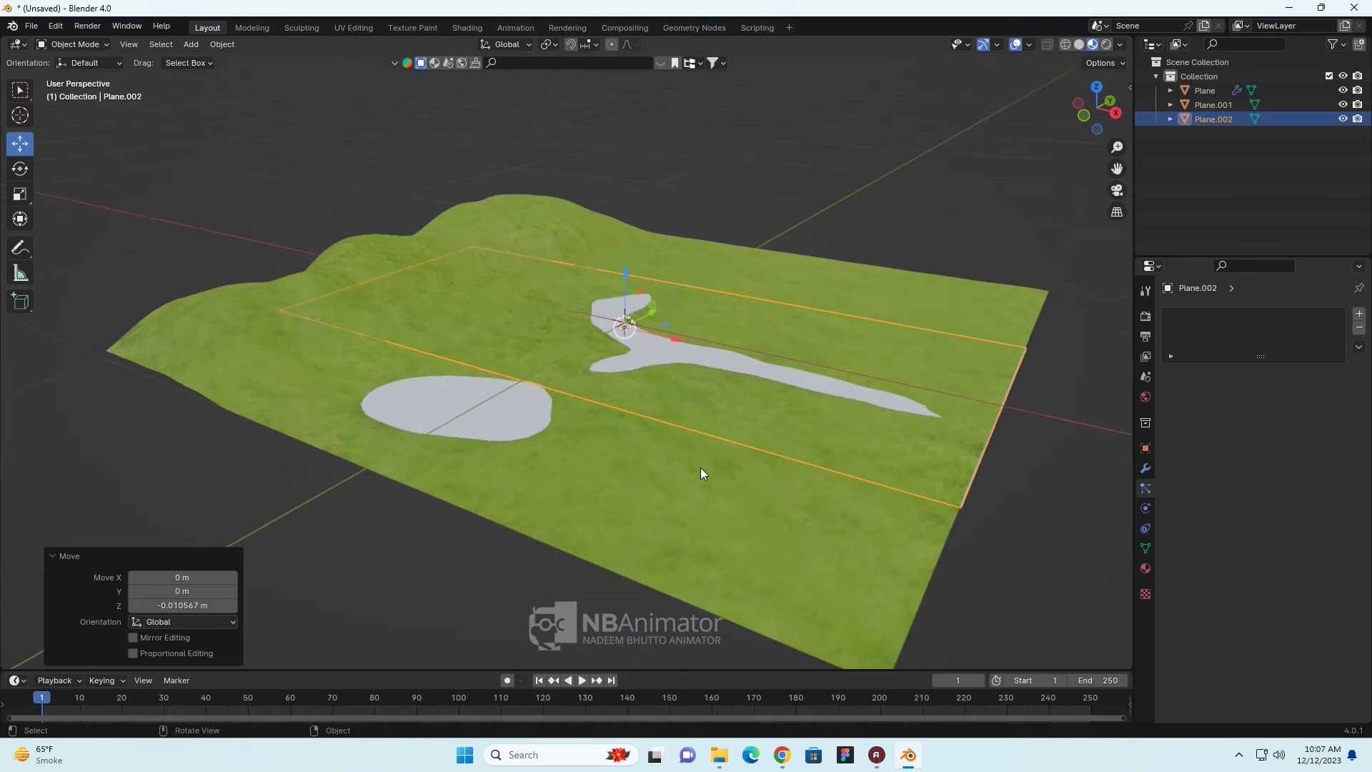
scroll(701, 467, "up", 3)
left_click_drag(604, 260, 602, 259)
mouse_move(601, 259)
middle_mouse_down()
mouse_move(717, 458)
mouse_move(651, 432)
middle_mouse_up()
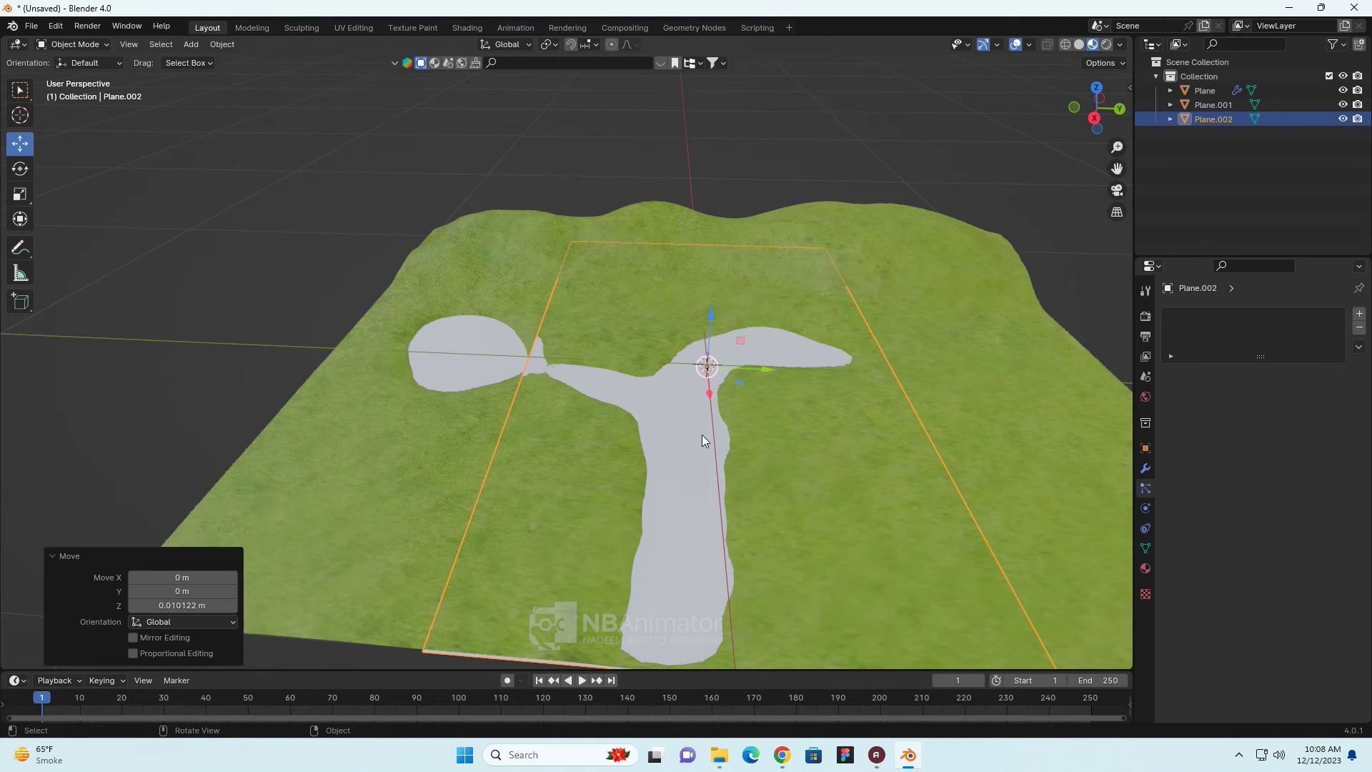
- Scale the path plane to 0.876 and shift it 0.1127 m along X
key("s")
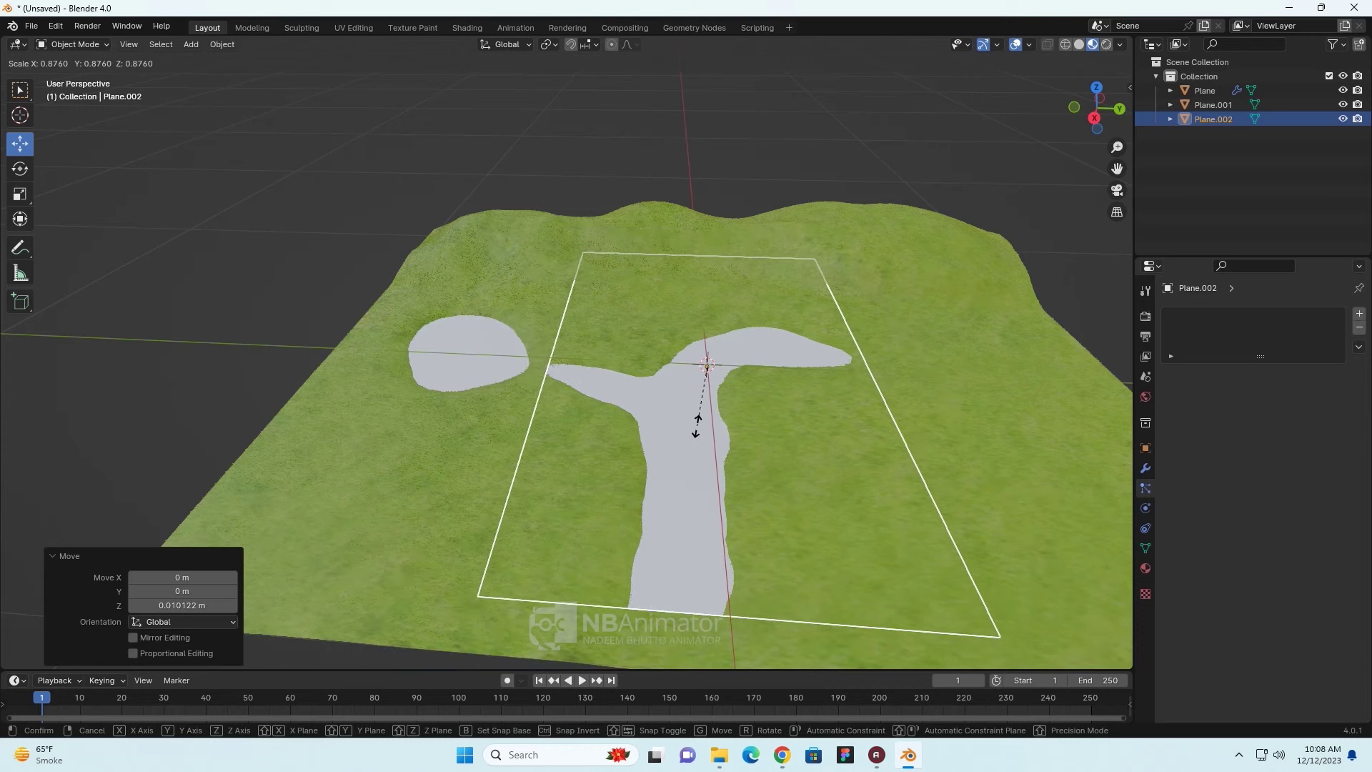
left_click(698, 425)
mouse_move(697, 426)
middle_mouse_down()
mouse_move(883, 494)
mouse_move(931, 472)
middle_mouse_up()
left_click_drag(602, 300, 644, 299)
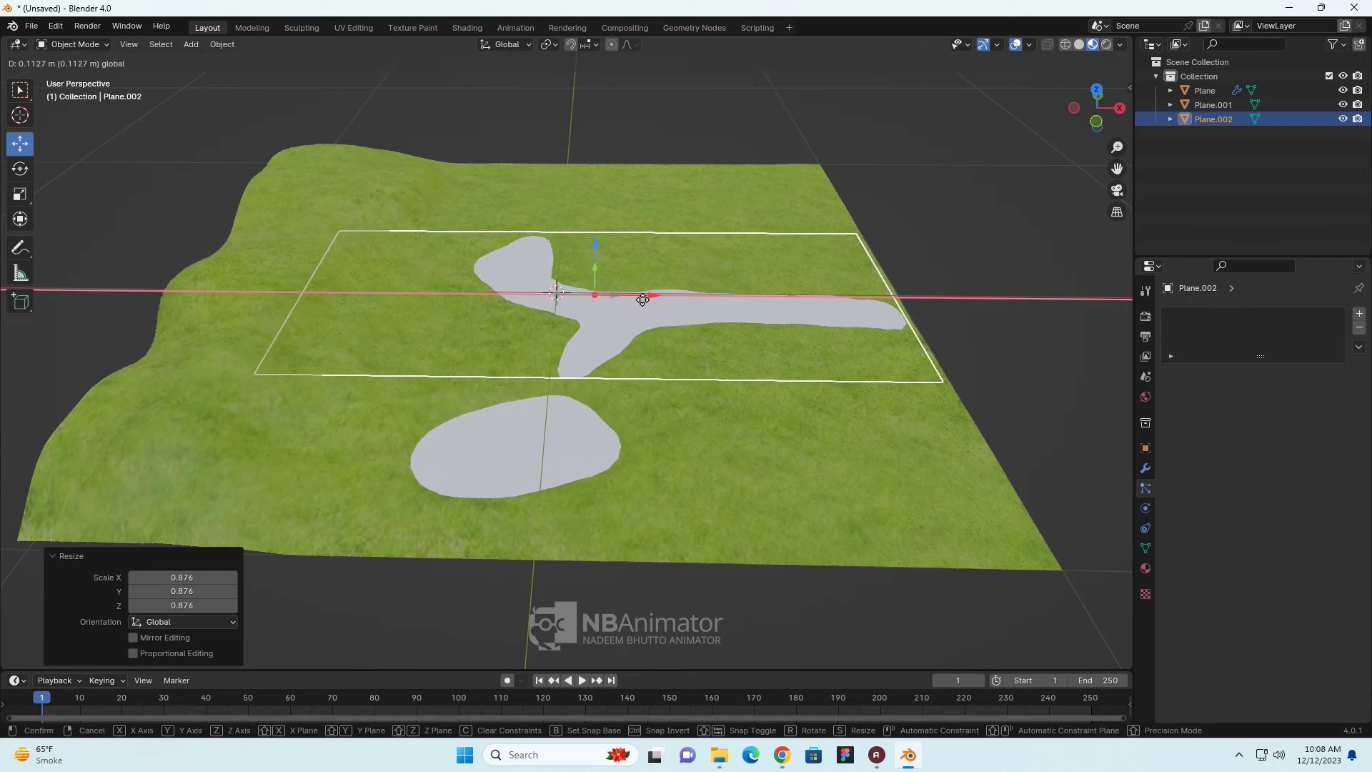
left_click_drag(644, 300, 642, 300)
mouse_move(722, 451)
middle_mouse_down()
mouse_move(563, 457)
mouse_move(585, 527)
mouse_move(597, 394)
mouse_move(569, 414)
middle_mouse_up()
scroll(802, 516, "up", 4)
scroll(802, 516, "down", 5)
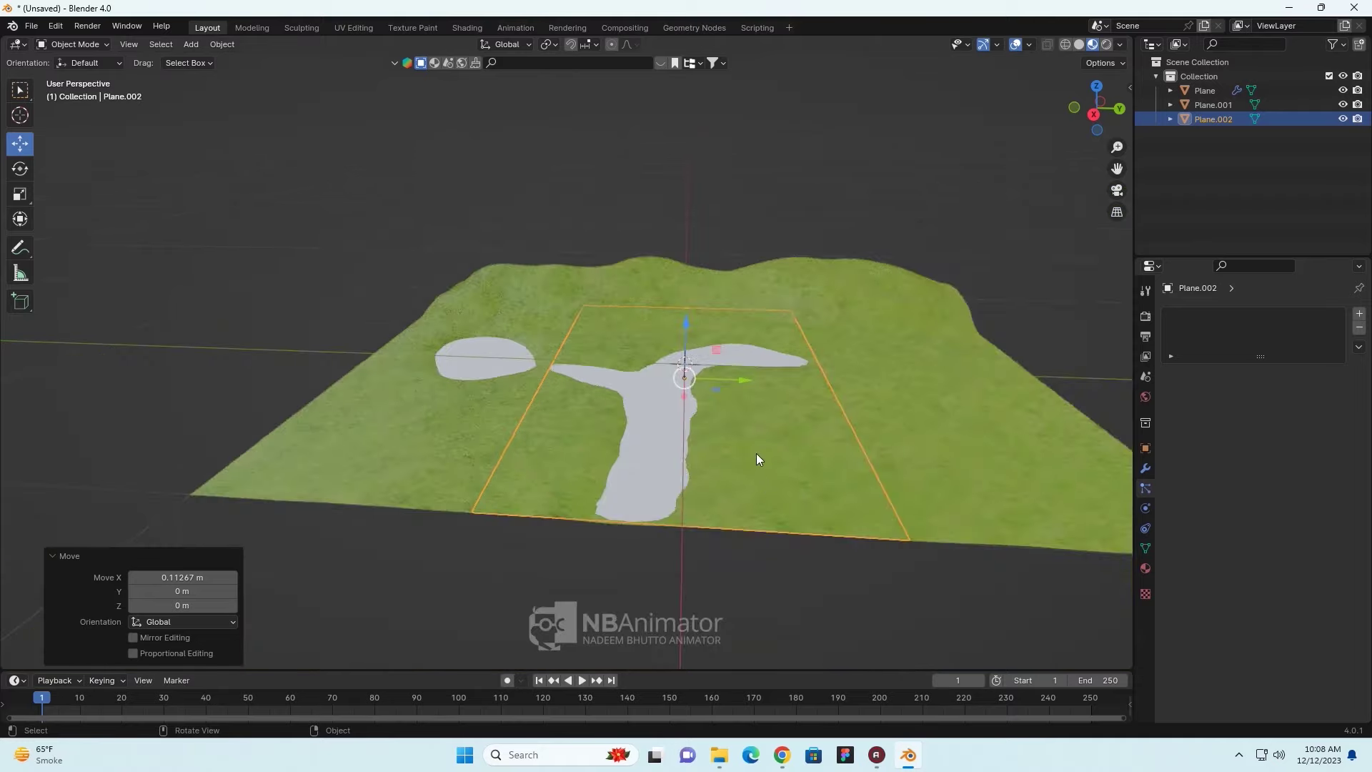
mouse_move(756, 453)
middle_mouse_down()
mouse_move(786, 529)
mouse_move(773, 527)
middle_mouse_up()
- Deselect the path plane and orbit to view it on the terrain
left_click(1075, 444)
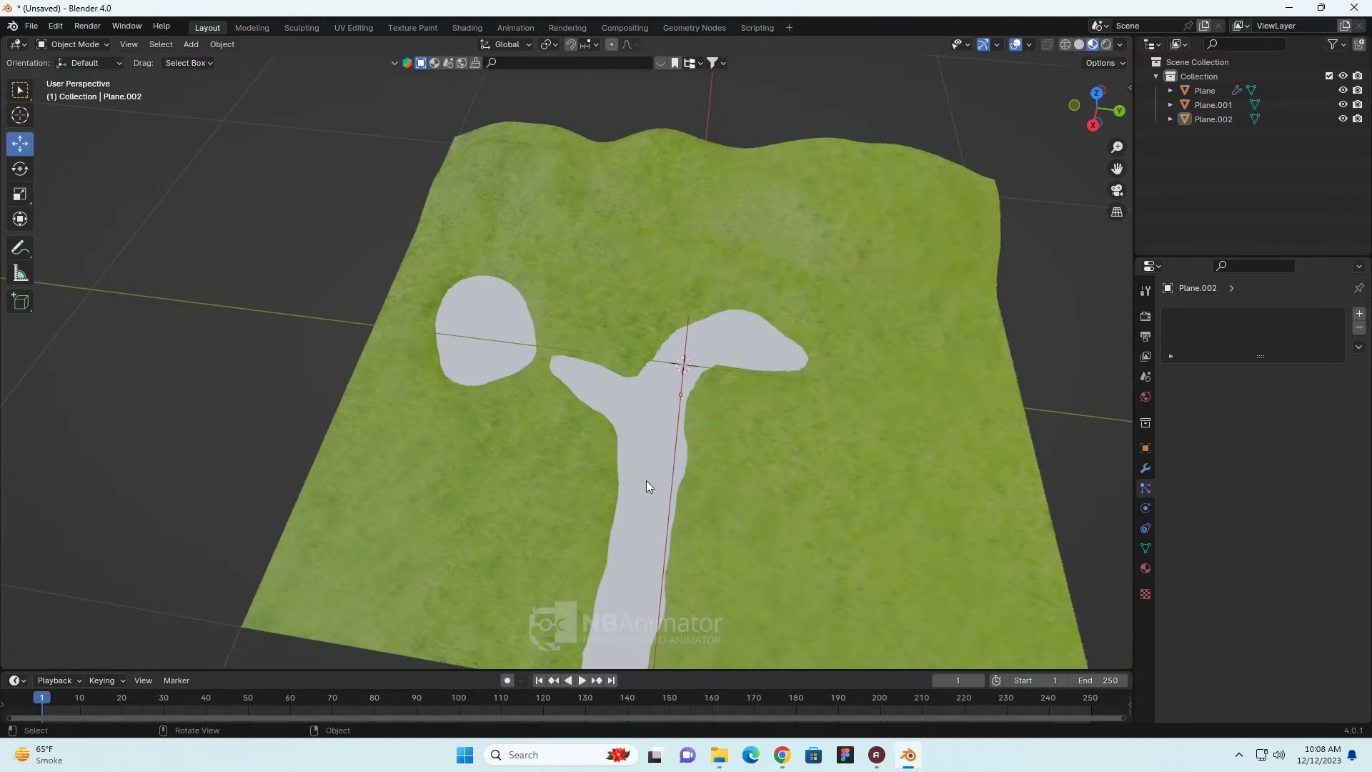
scroll(646, 480, "down", 3)
middle_click_drag(650, 495, 678, 500)
scroll(678, 501, "up", 5)
scroll(677, 496, "up", 1)
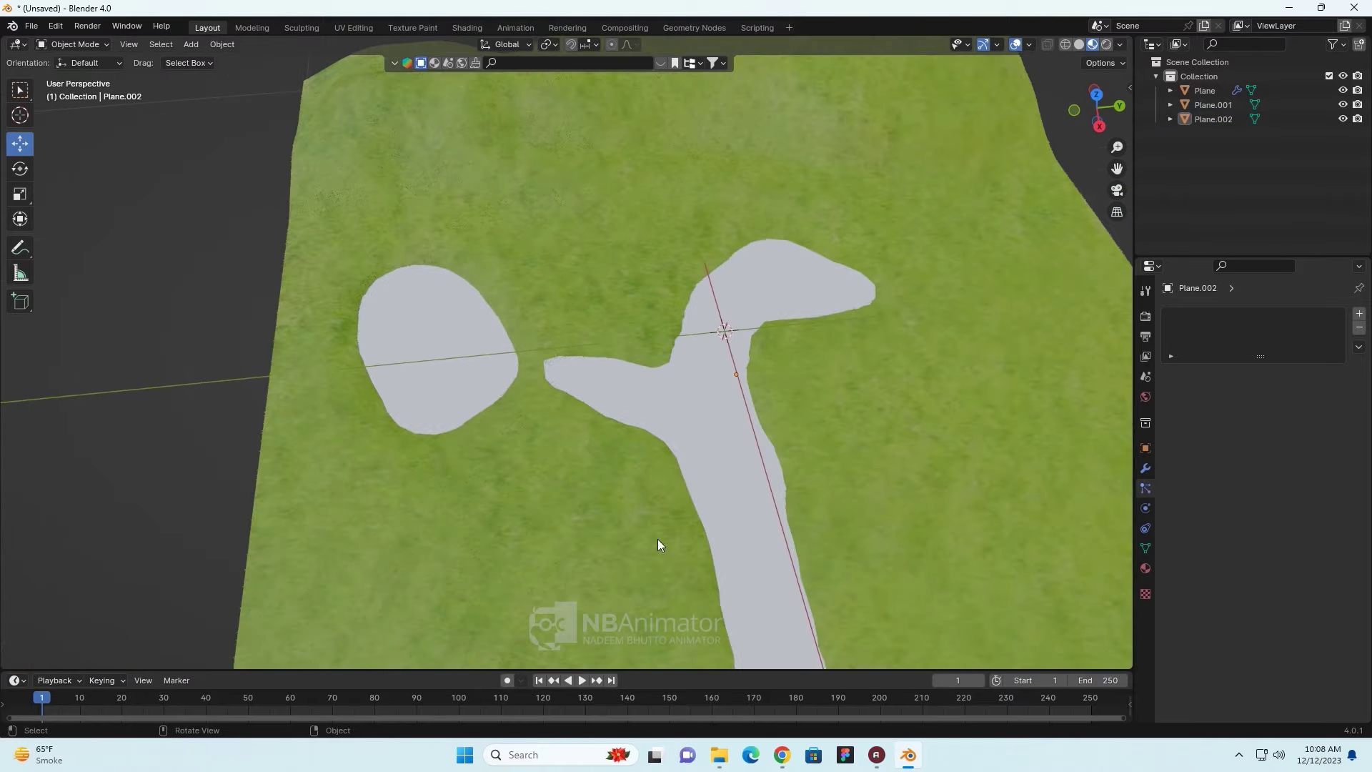
mouse_move(743, 482)
middle_mouse_down()
mouse_move(546, 466)
mouse_move(514, 426)
mouse_move(720, 399)
mouse_move(740, 383)
mouse_move(716, 376)
mouse_move(432, 392)
mouse_move(422, 408)
mouse_move(447, 465)
mouse_move(471, 429)
middle_mouse_up()
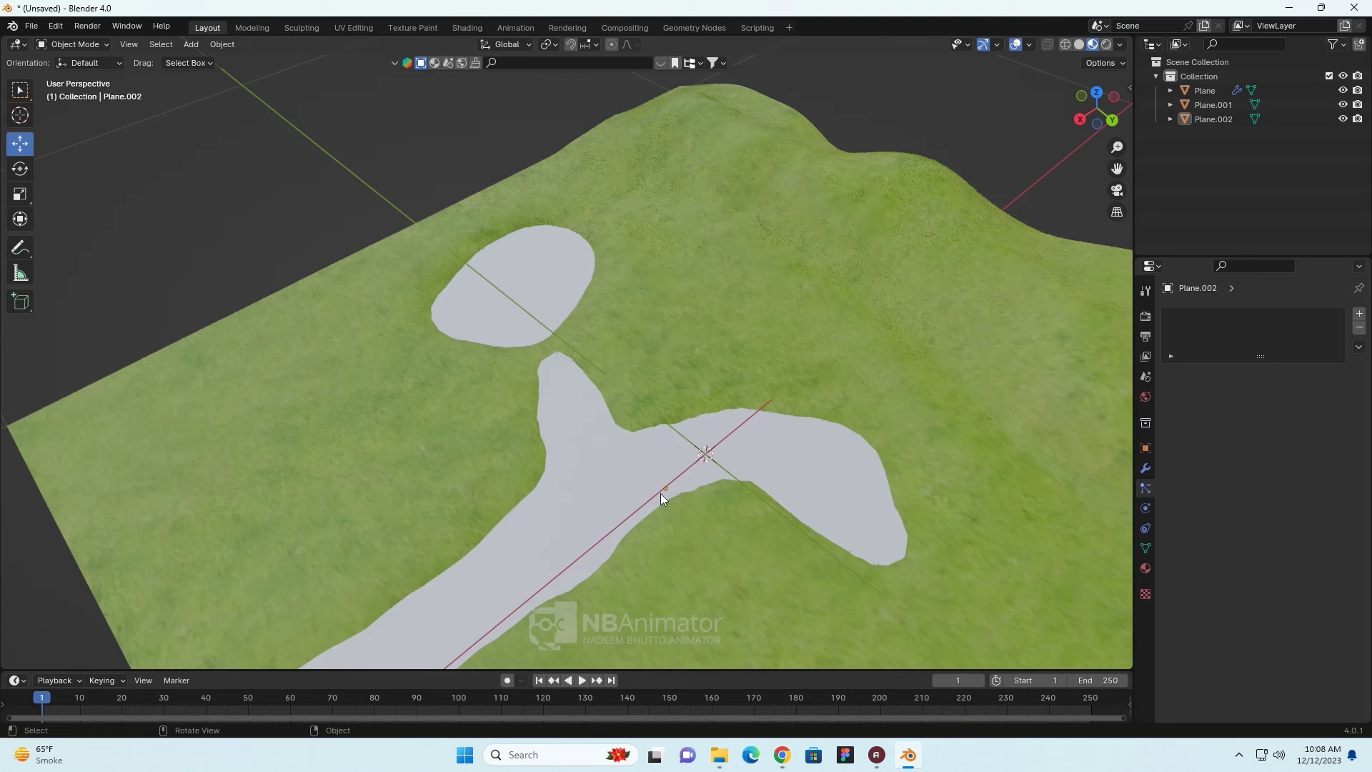
mouse_move(605, 522)
middle_mouse_down()
mouse_move(588, 532)
mouse_move(726, 505)
mouse_move(716, 496)
middle_mouse_up()
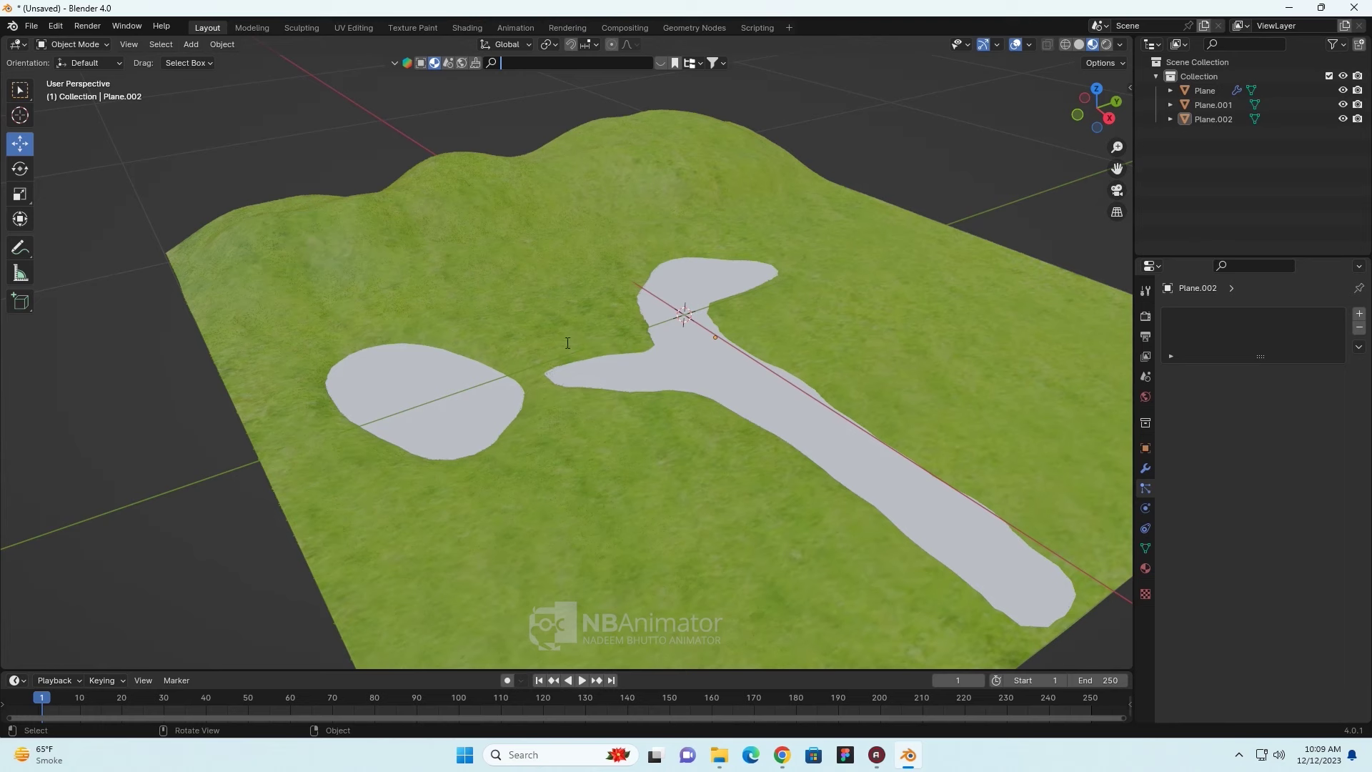
- Search BlenderKit for 'water' and apply the Water realistic material to pond plane Plane.001
type("water")
key("Return")
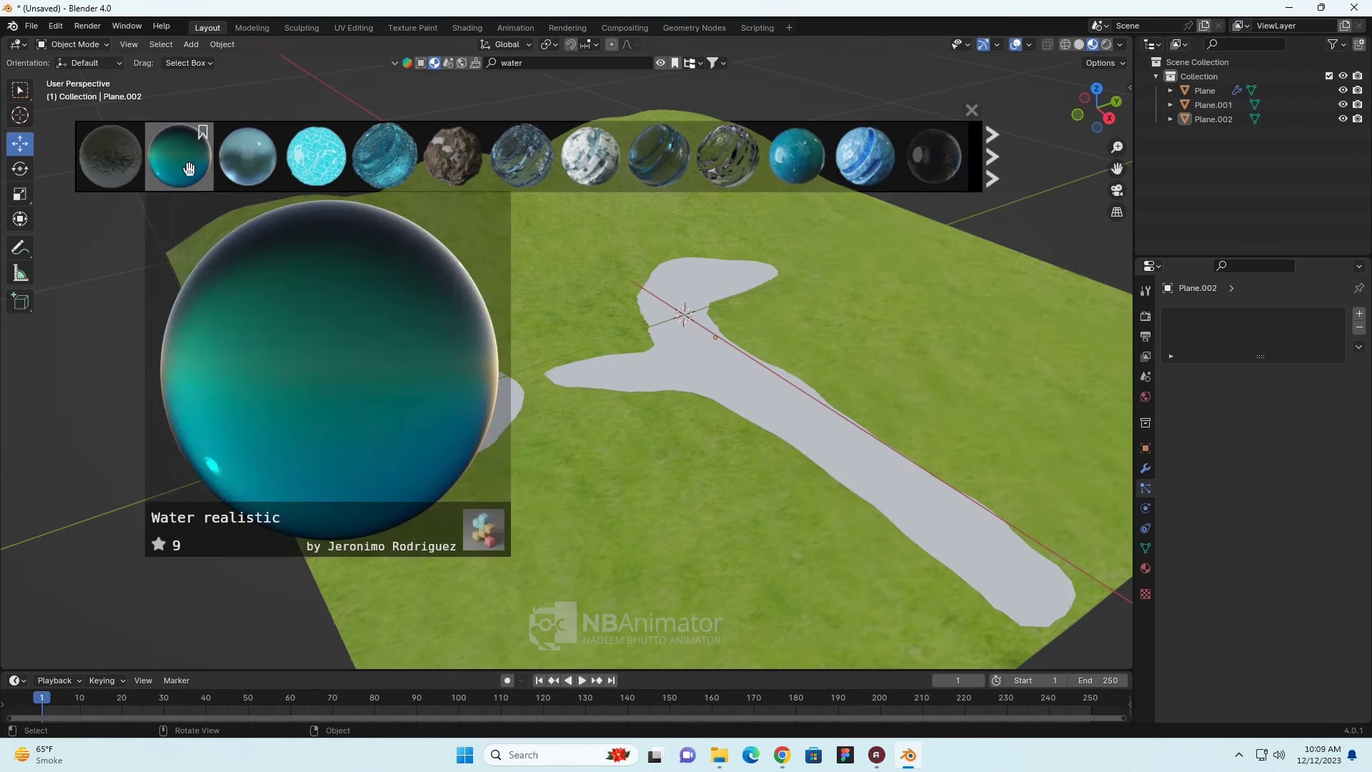
left_click_drag(228, 172, 731, 318)
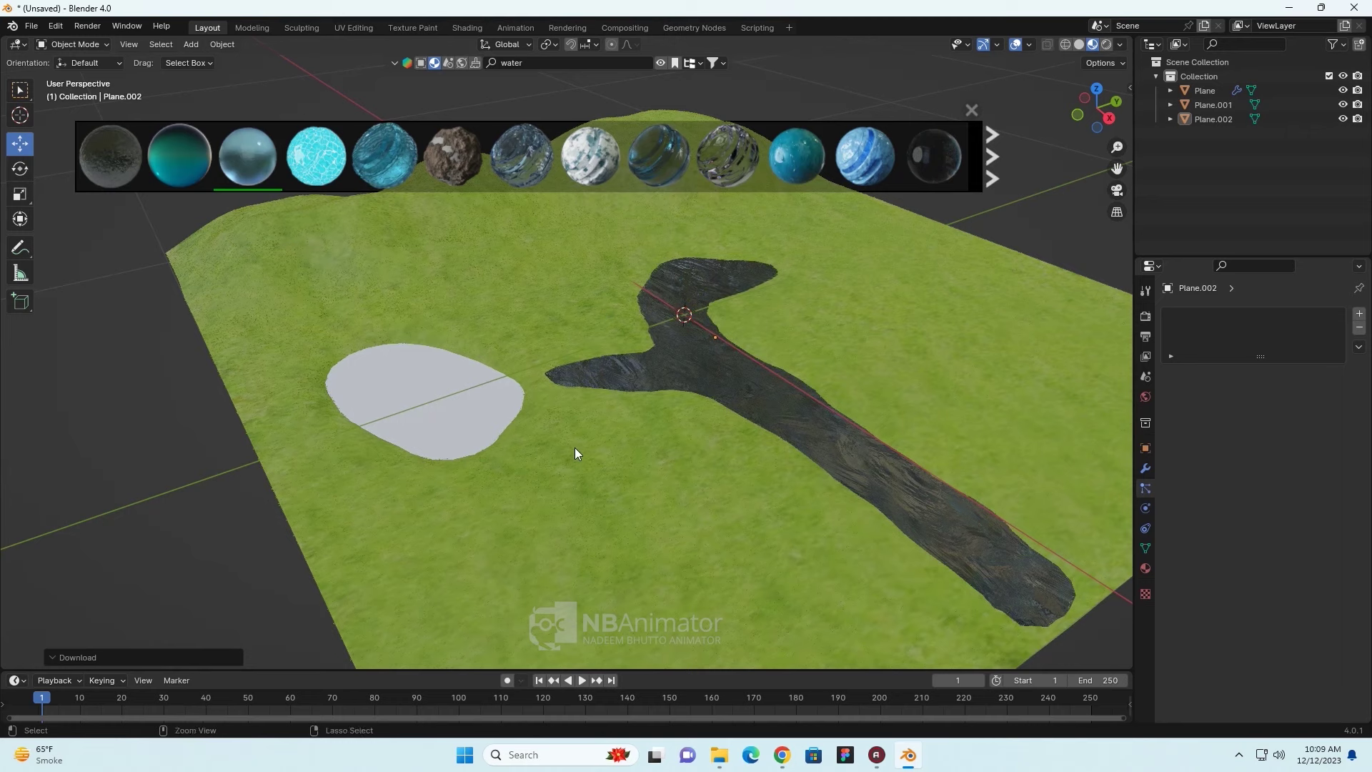
left_click(444, 421)
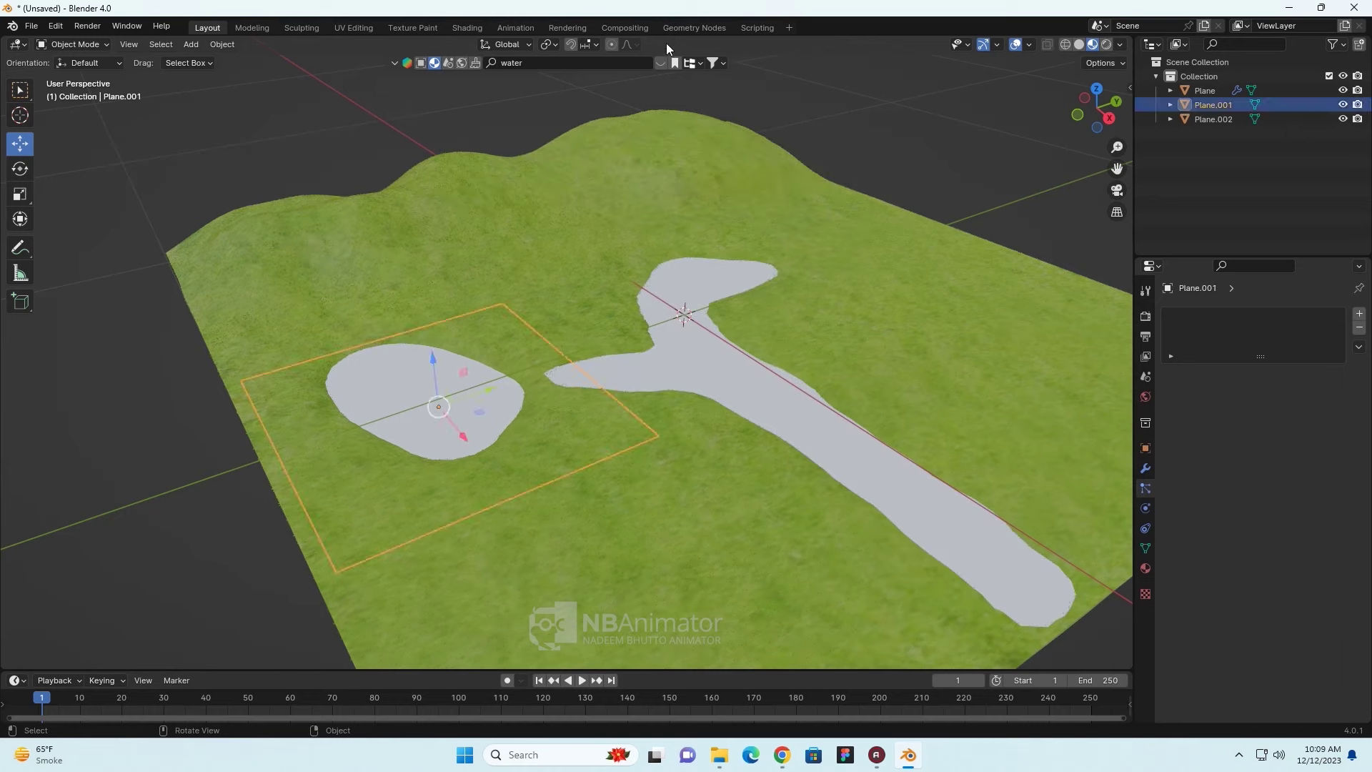
left_click(662, 65)
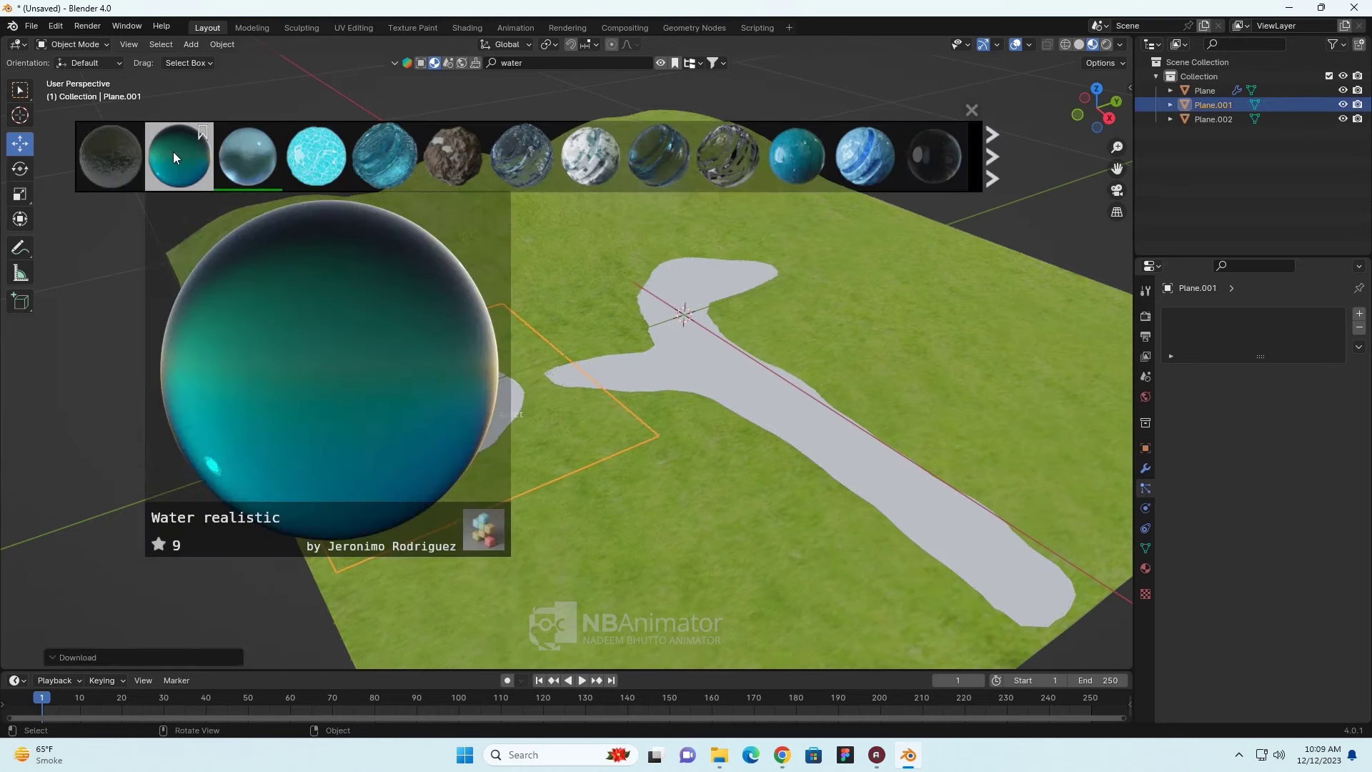
left_click_drag(179, 153, 457, 390)
- Inspect the pond and path from several angles, then select path plane Plane.002
scroll(369, 486, "up", 2)
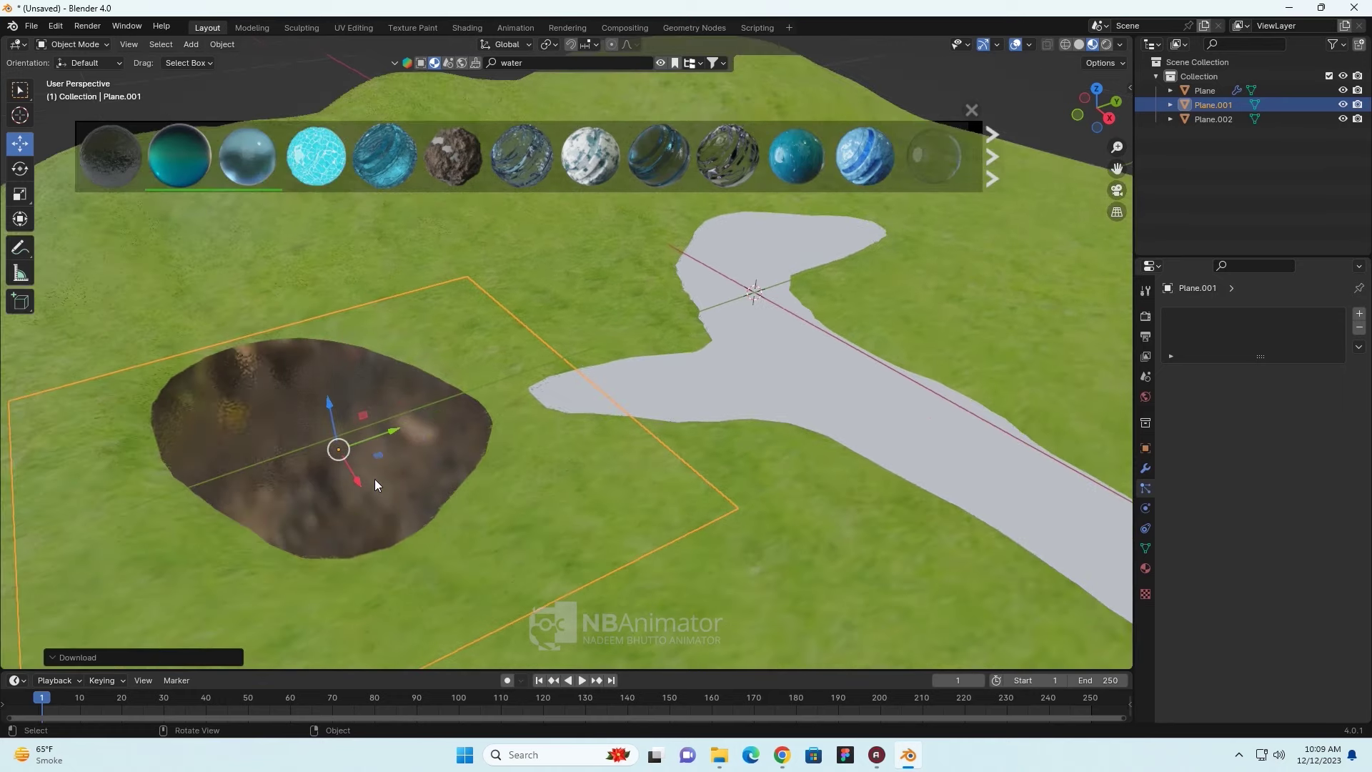
mouse_move(425, 545)
middle_mouse_down()
mouse_move(319, 508)
mouse_move(423, 438)
middle_mouse_up()
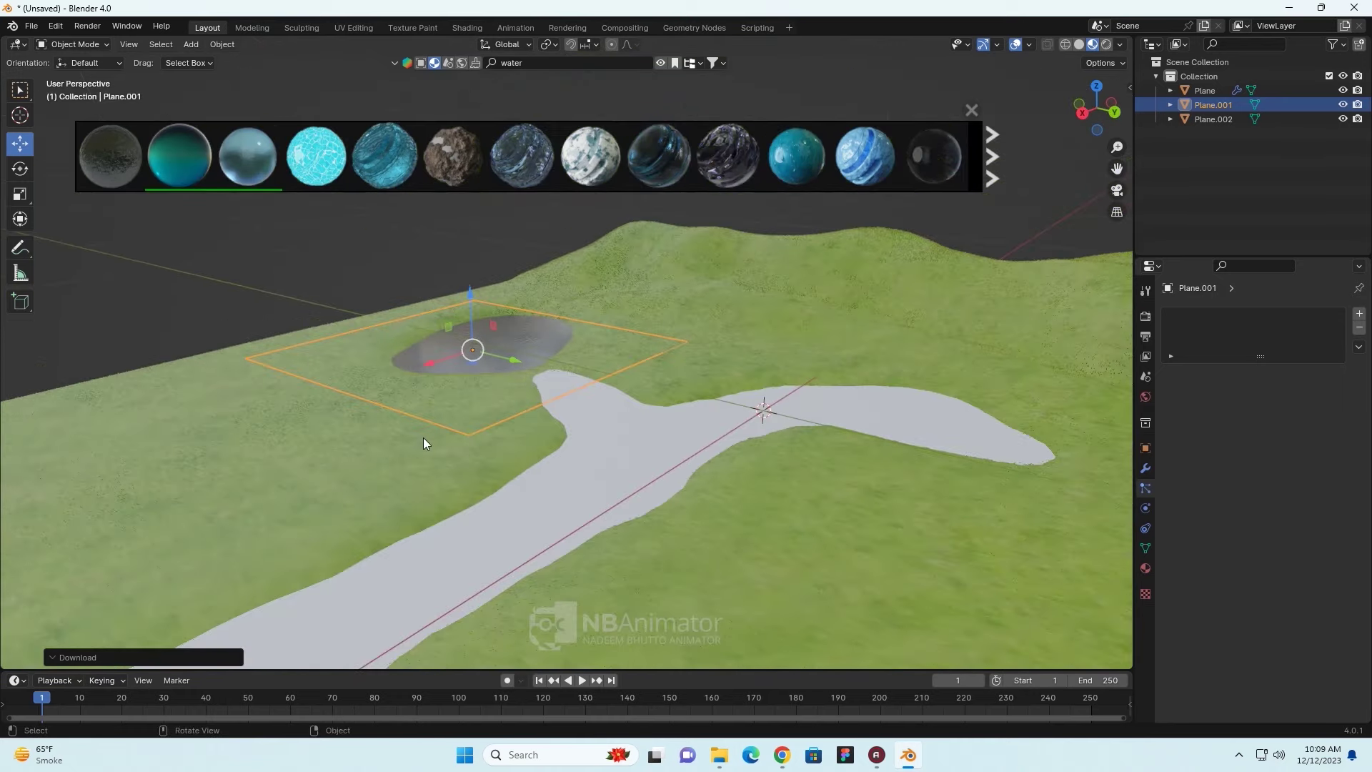
scroll(423, 438, "up", 2)
scroll(500, 457, "up", 2)
middle_click_drag(524, 467, 604, 443)
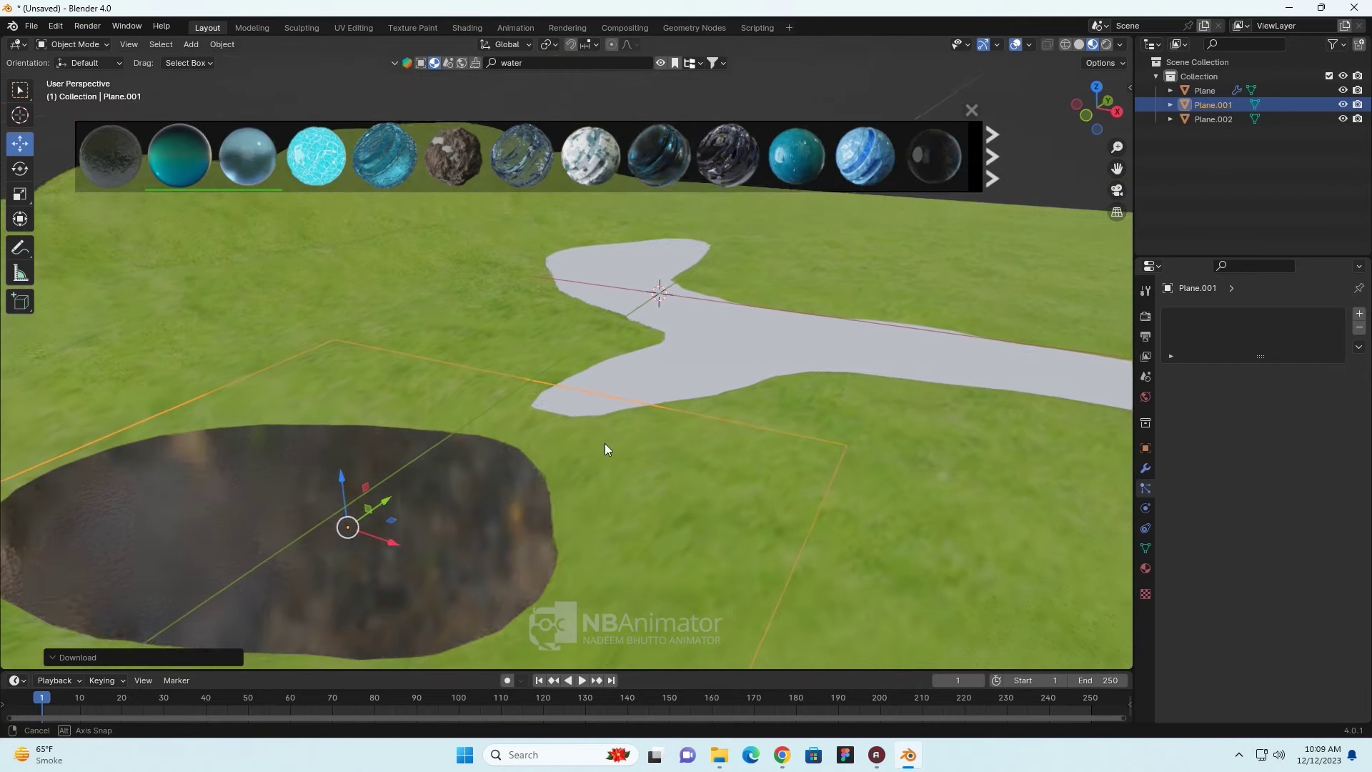
mouse_move(484, 613)
middle_mouse_down()
mouse_move(589, 615)
mouse_move(472, 620)
mouse_move(682, 469)
middle_mouse_up()
scroll(649, 461, "down", 4)
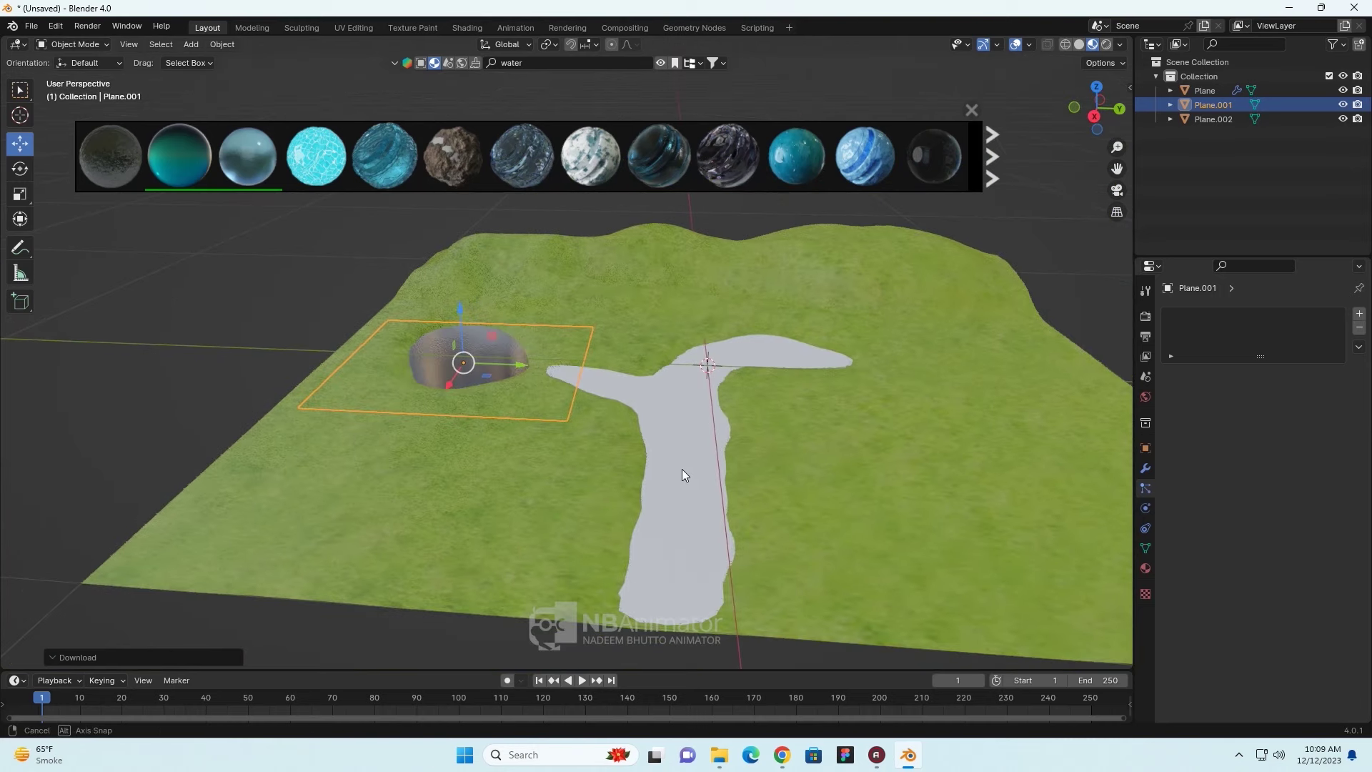
left_click(688, 457)
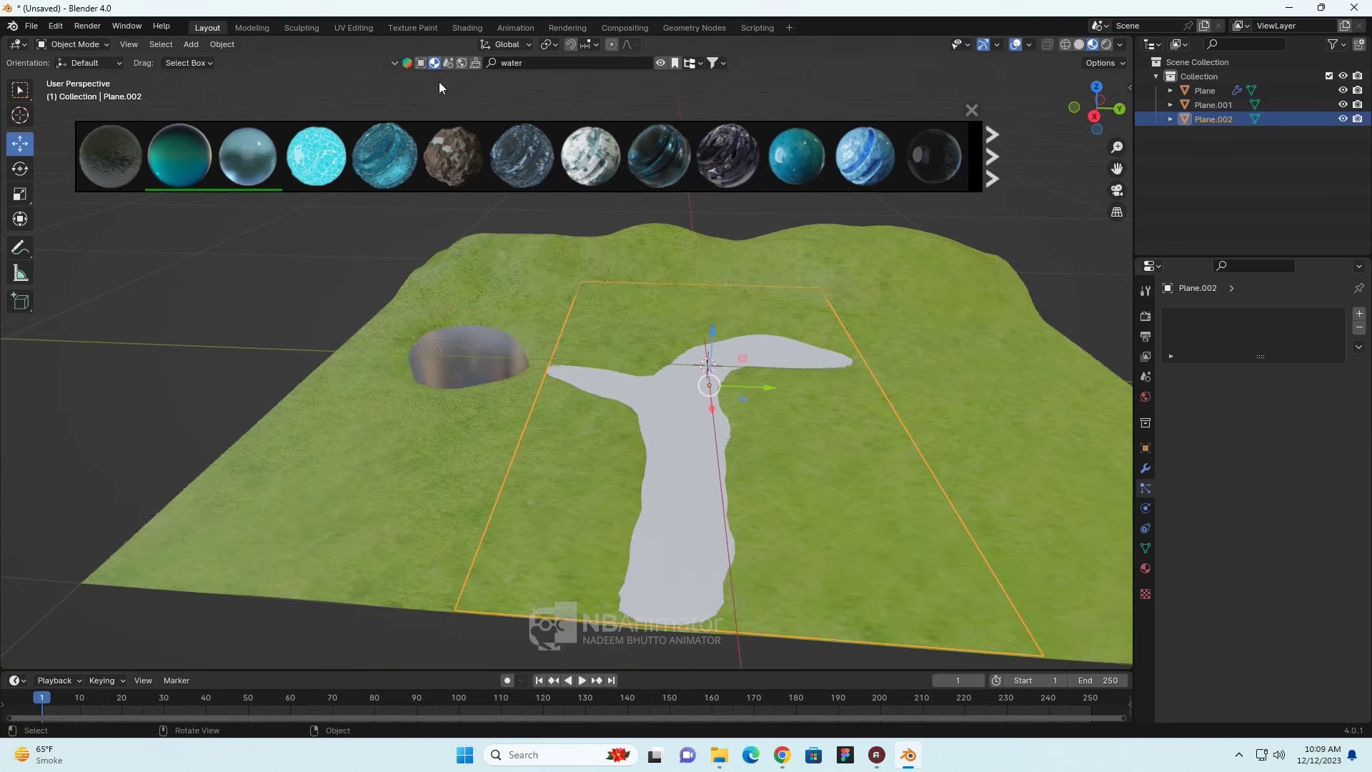
- Search BlenderKit for 'dry stand' and drop the cracked Dry sand material onto Plane.002
left_click(548, 62)
type("dr")
type("y st")
type("and")
key("Return")
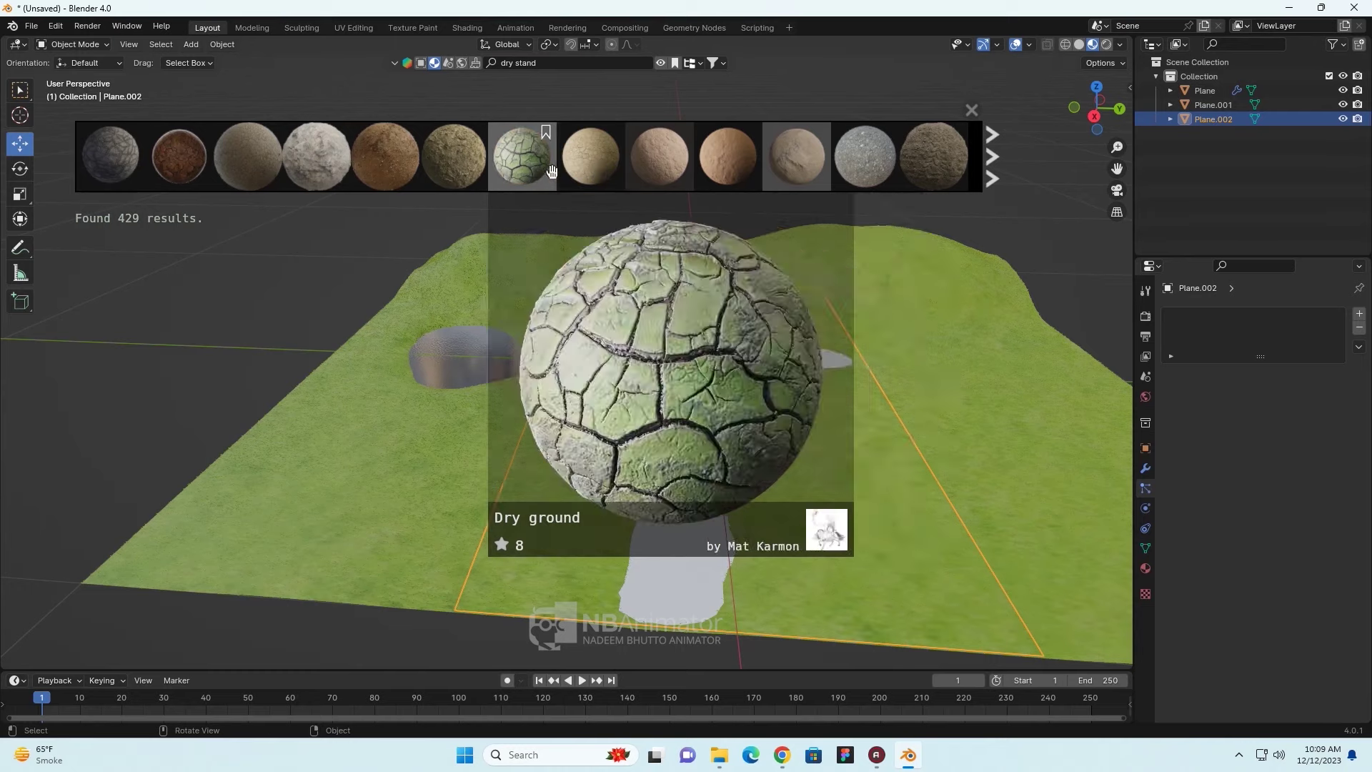
left_click_drag(588, 170, 597, 172)
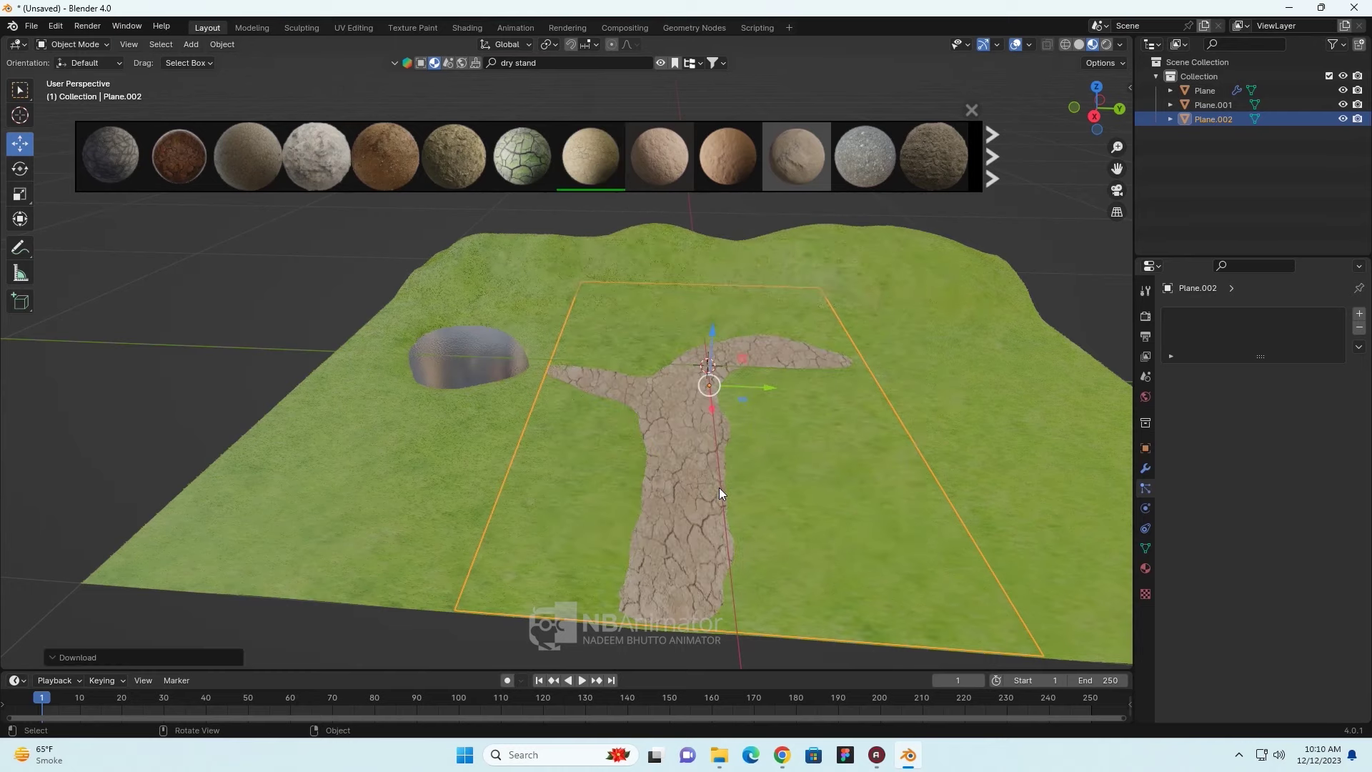
middle_click_drag(713, 485, 716, 527)
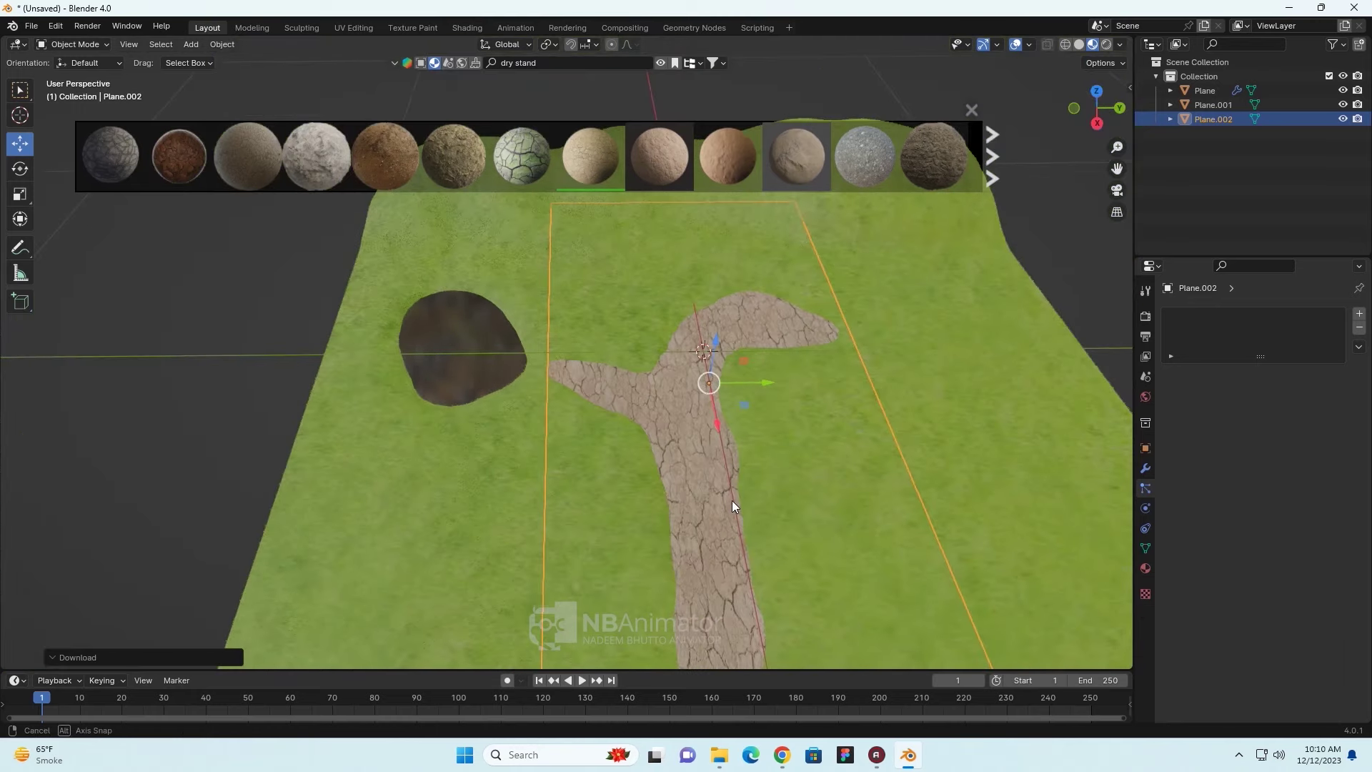
mouse_move(732, 500)
middle_mouse_down()
mouse_move(716, 474)
mouse_move(658, 509)
middle_mouse_up()
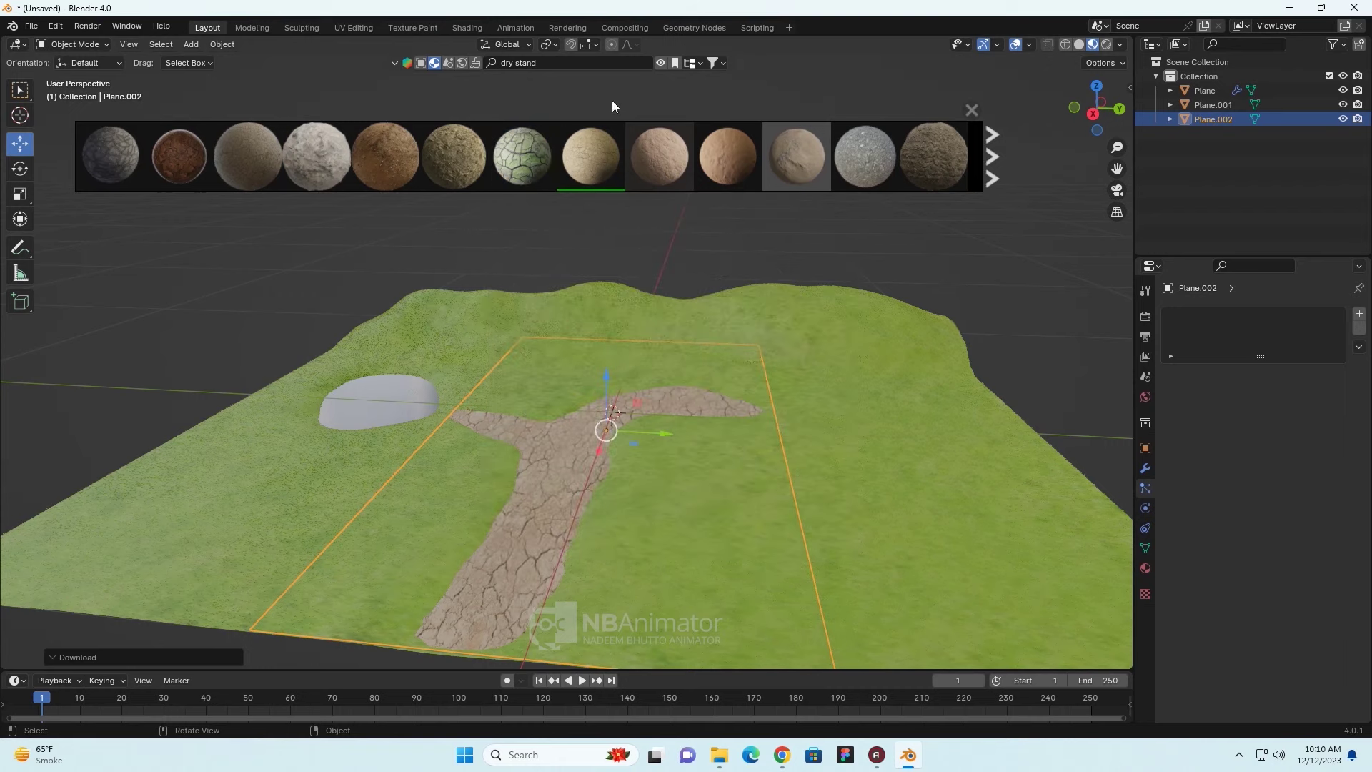
- In the Shading workspace, set the path texture's Mapping scale to X 8.5, Y 4.1
left_click(466, 24)
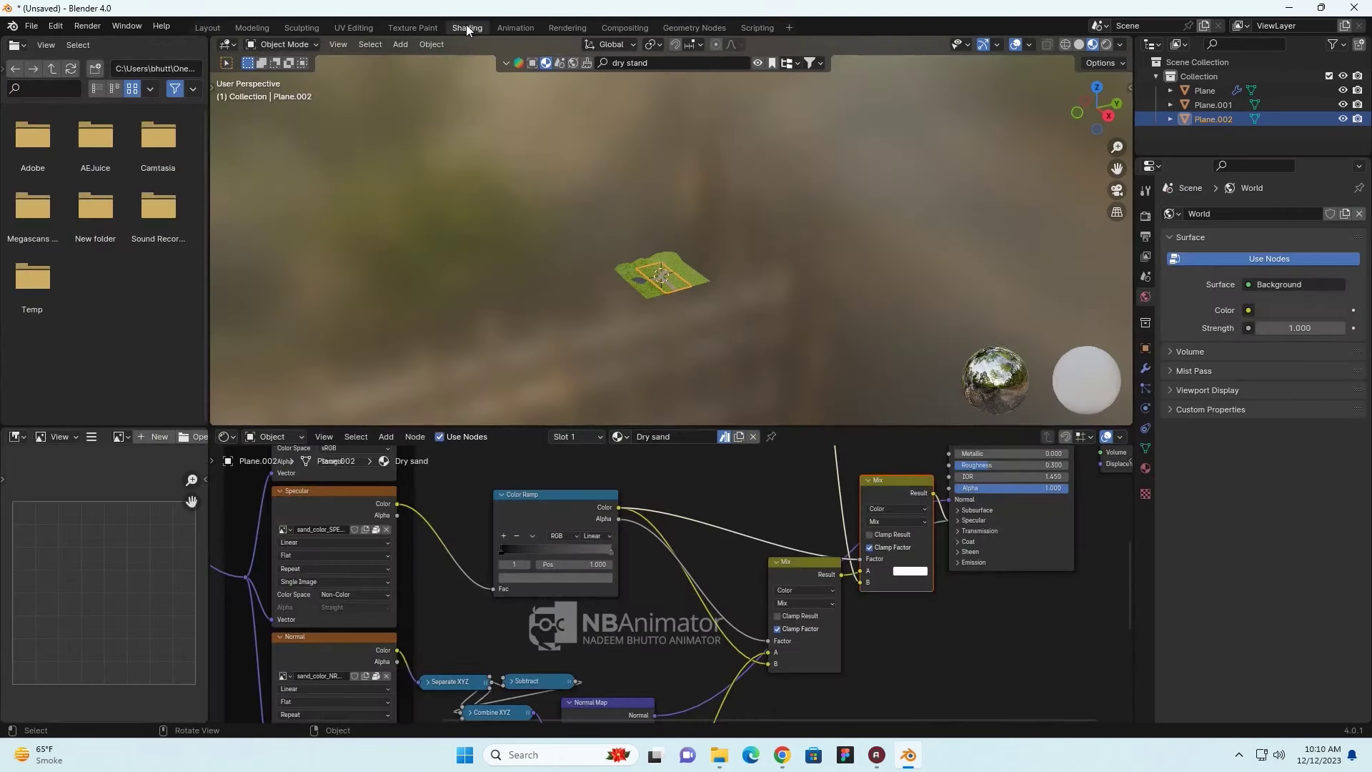
scroll(644, 307, "up", 3)
scroll(656, 346, "up", 3)
middle_click_drag(656, 346, 684, 218, "shift")
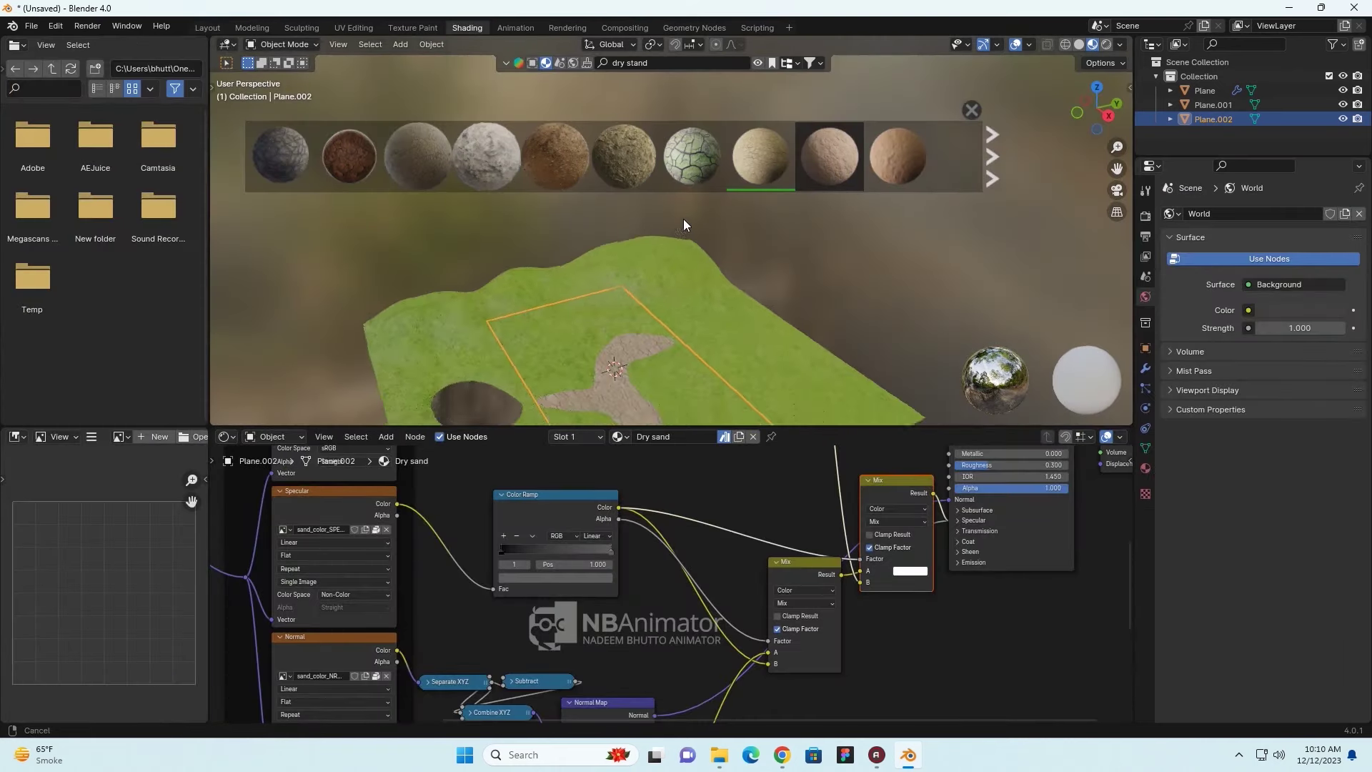
scroll(692, 269, "up", 4)
scroll(687, 286, "up", 2)
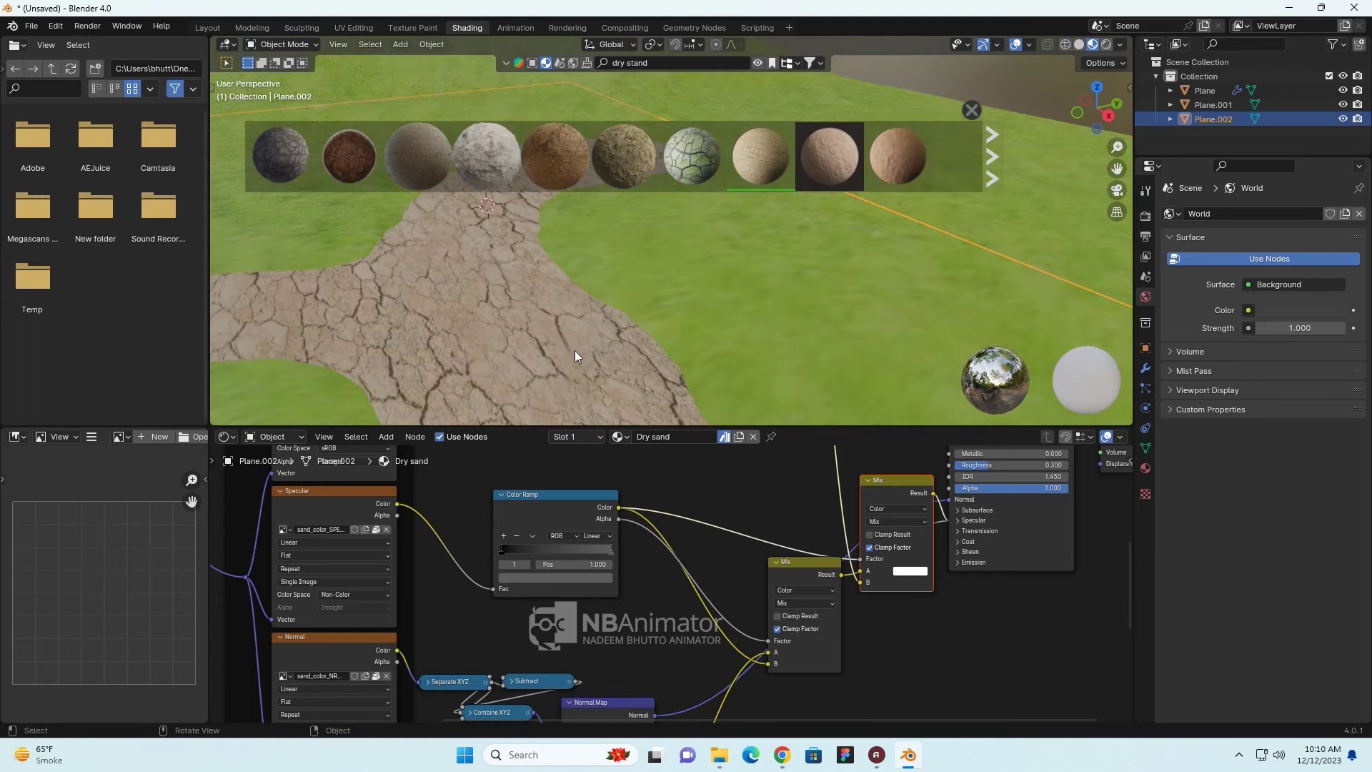
mouse_move(400, 580)
middle_mouse_down()
mouse_move(976, 661)
mouse_move(971, 648)
middle_mouse_up()
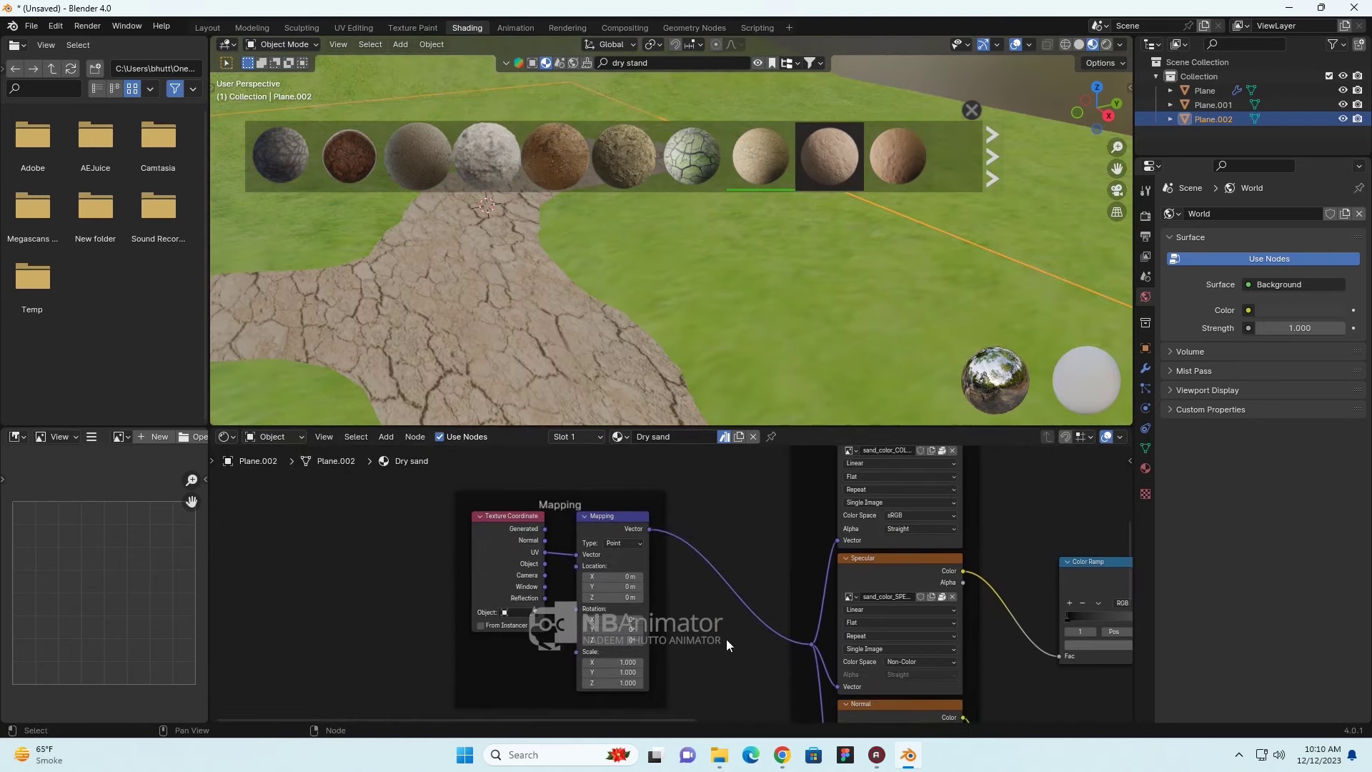
scroll(601, 664, "up", 1)
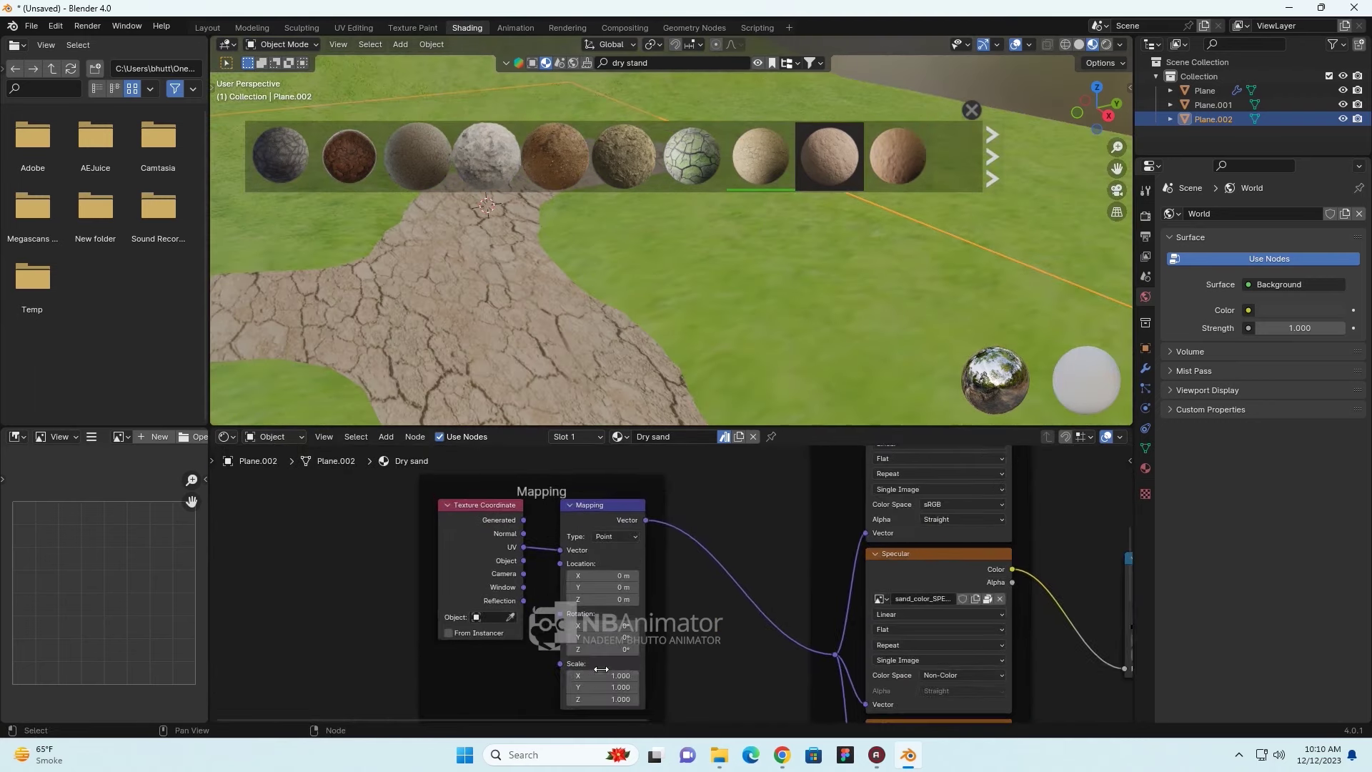
left_click_drag(599, 676, 751, 676)
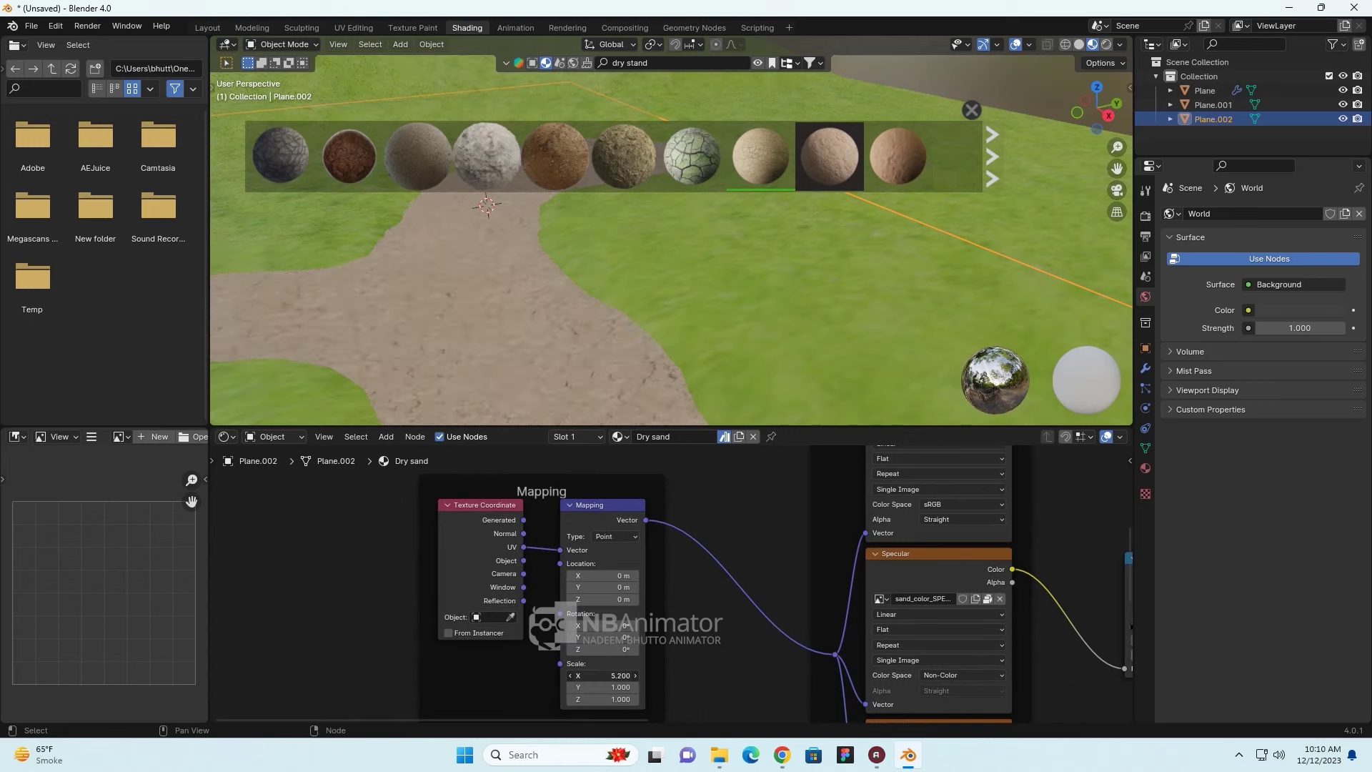
left_click_drag(610, 691, 652, 691)
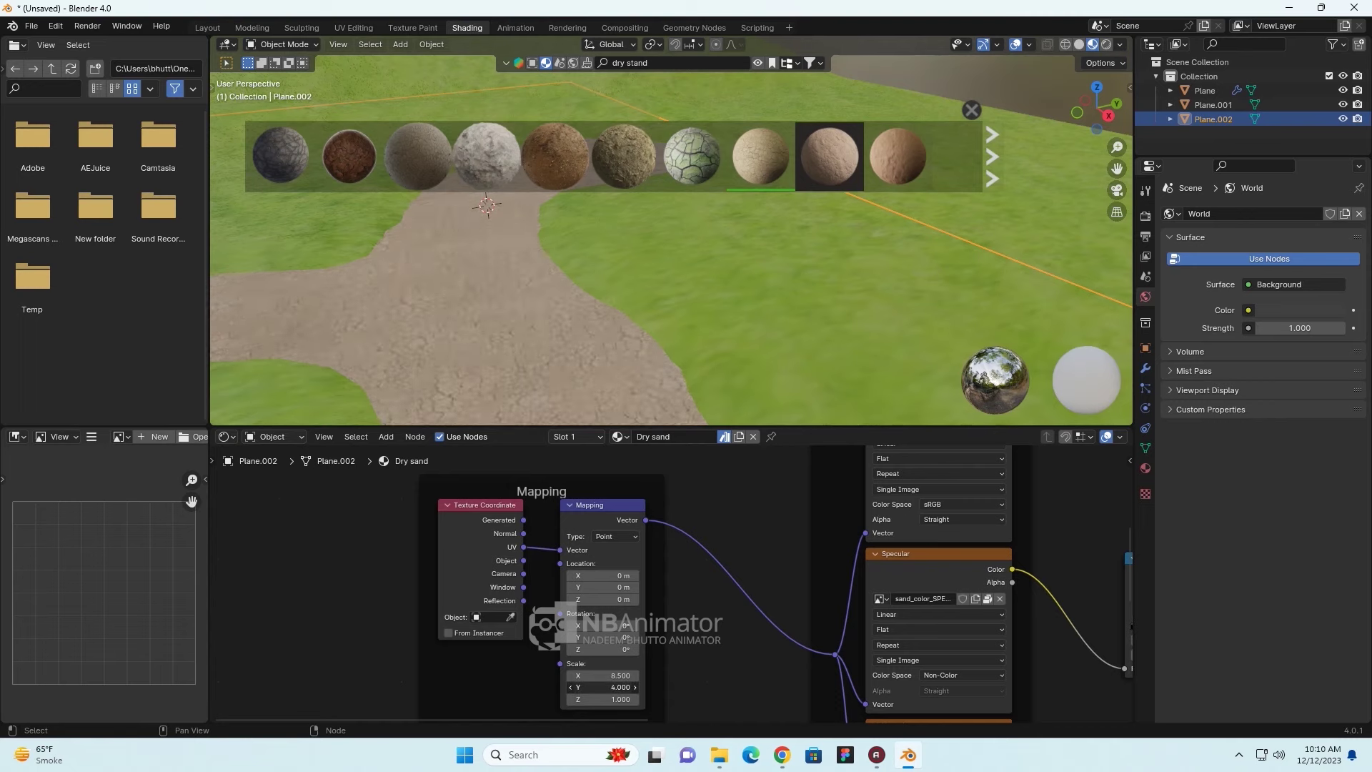
left_click(635, 687)
- Dismiss the material previews and return to the Layout workspace
mouse_move(394, 312)
middle_mouse_down()
mouse_move(739, 208)
mouse_move(701, 322)
middle_mouse_up()
scroll(701, 323, "down", 2)
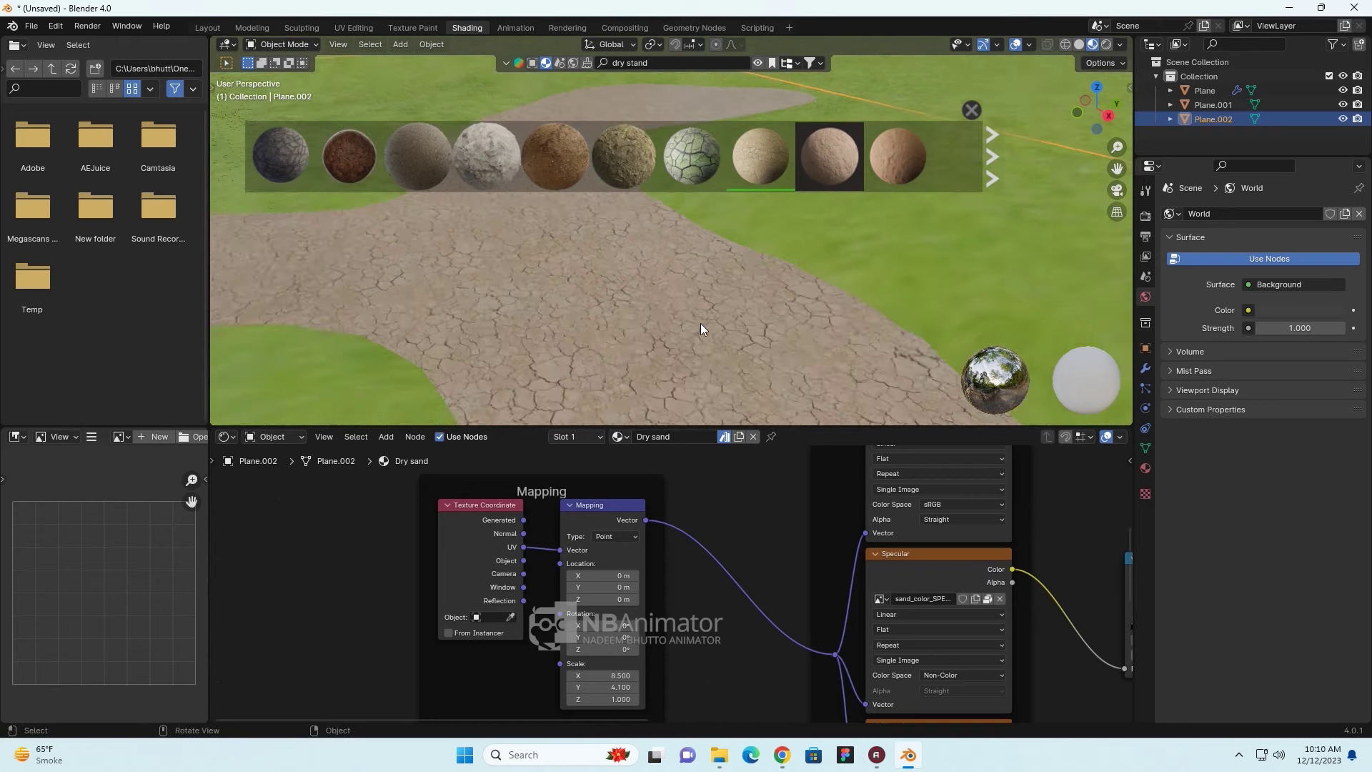
scroll(700, 325, "down", 2)
left_click(972, 109)
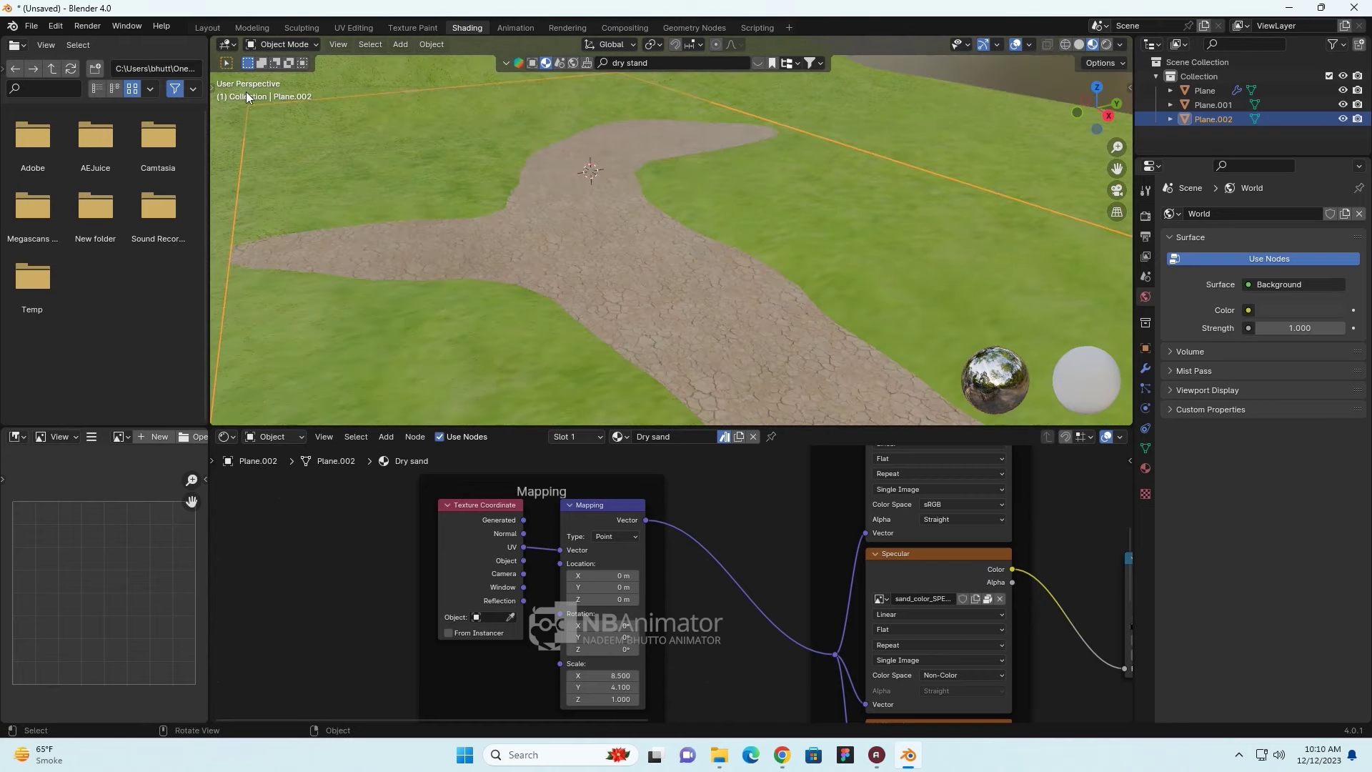
left_click(212, 28)
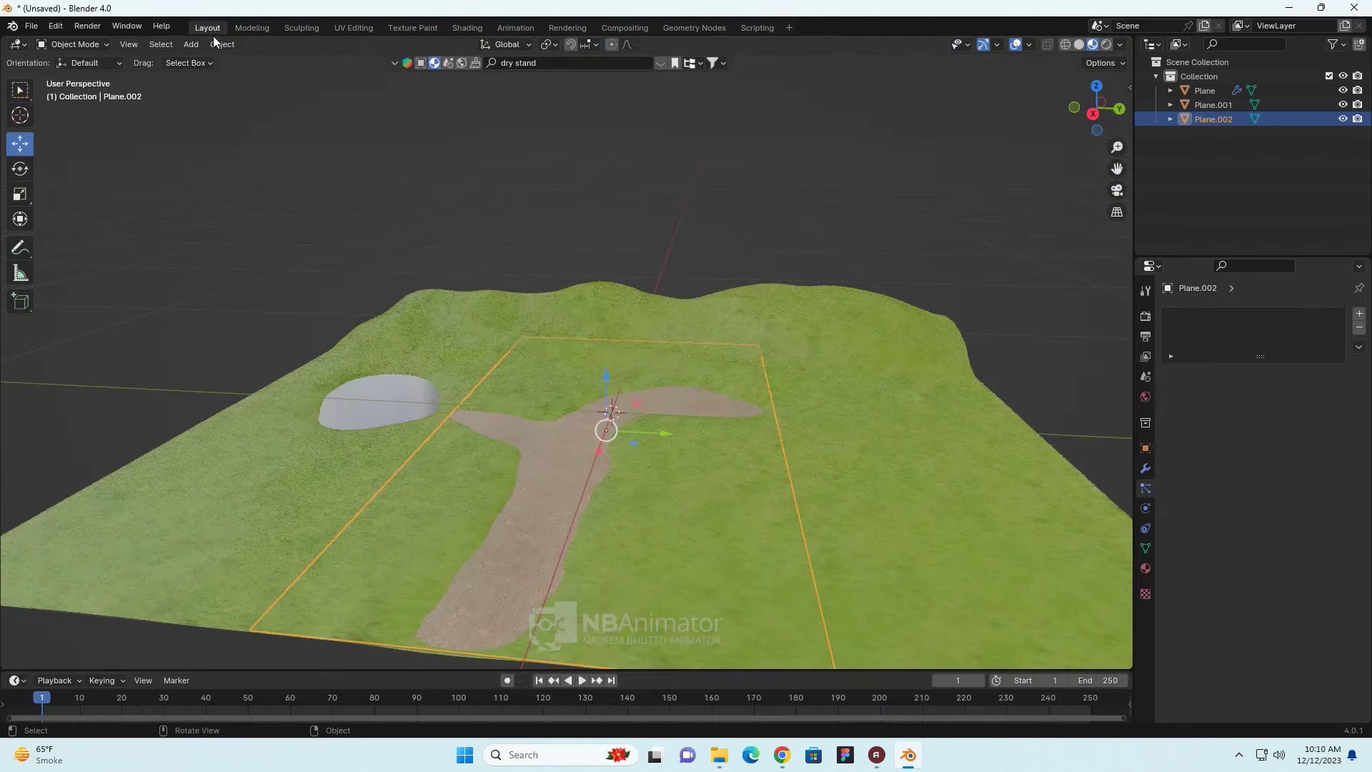
- Zoom and orbit the view down close to the terrain's ground
scroll(632, 406, "up", 2)
scroll(632, 406, "up", 2)
scroll(638, 407, "down", 2)
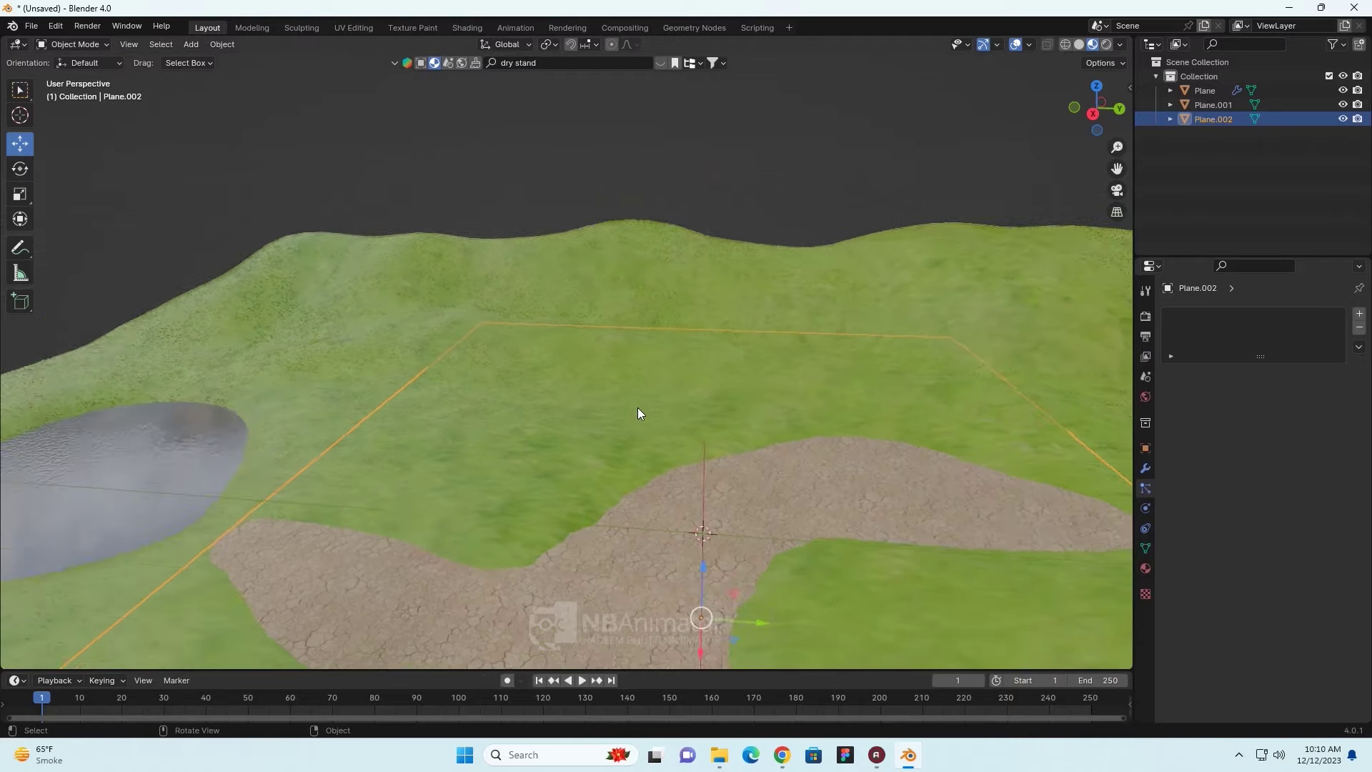
mouse_move(638, 408)
middle_mouse_down()
mouse_move(665, 356)
mouse_move(669, 385)
mouse_move(752, 489)
mouse_move(794, 464)
mouse_move(863, 505)
mouse_move(925, 505)
mouse_move(904, 460)
mouse_move(654, 476)
mouse_move(653, 421)
mouse_move(690, 499)
mouse_move(604, 504)
mouse_move(592, 481)
mouse_move(742, 491)
mouse_move(719, 463)
middle_mouse_up()
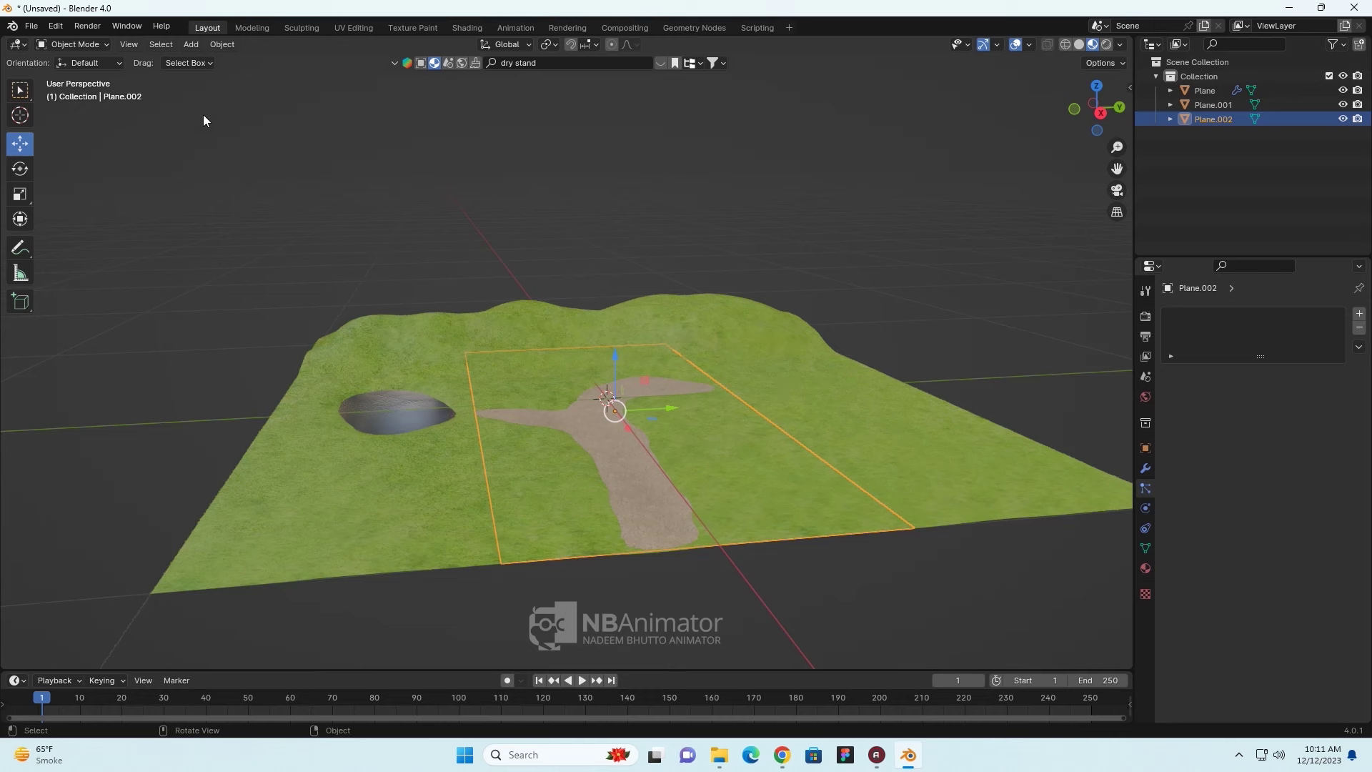
- Split off a left pane, make it an Asset Browser, and widen it
left_click_drag(6, 35, 216, 46)
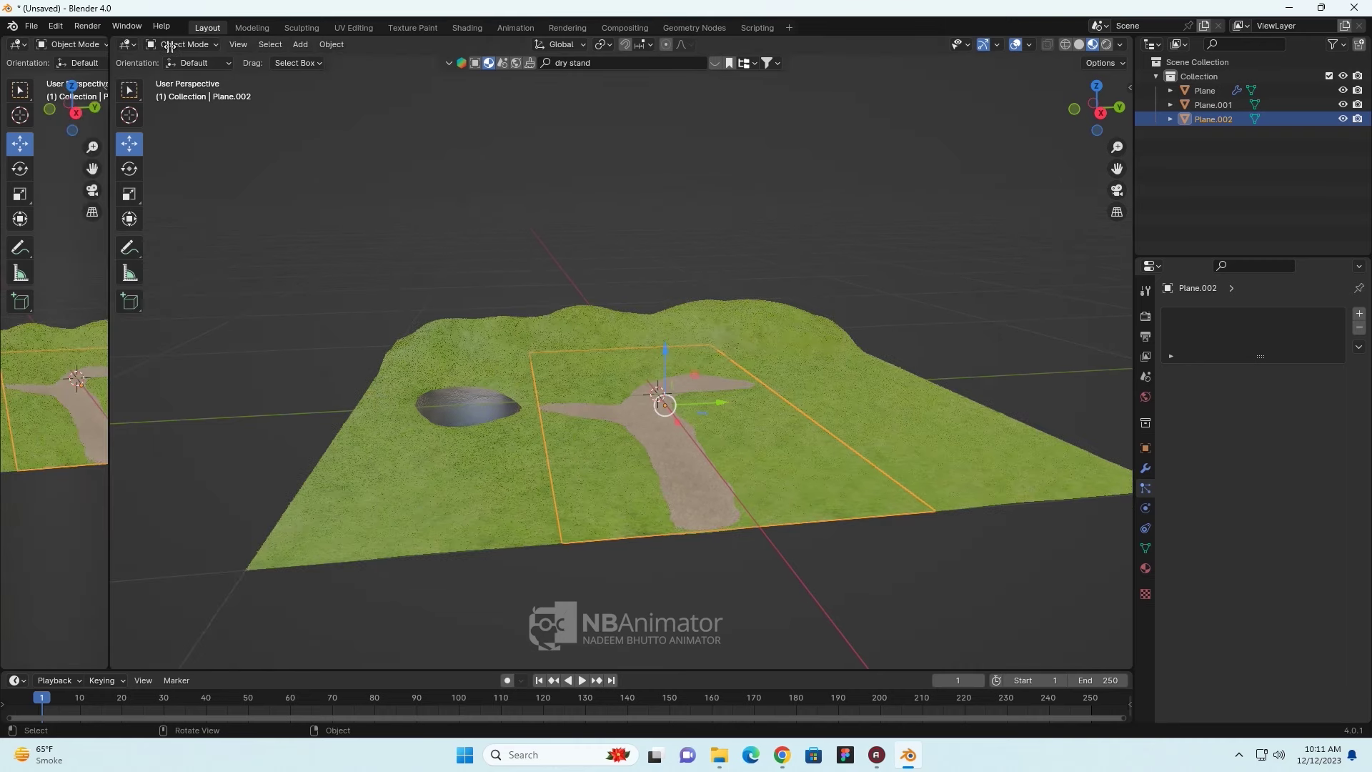
left_click(24, 45)
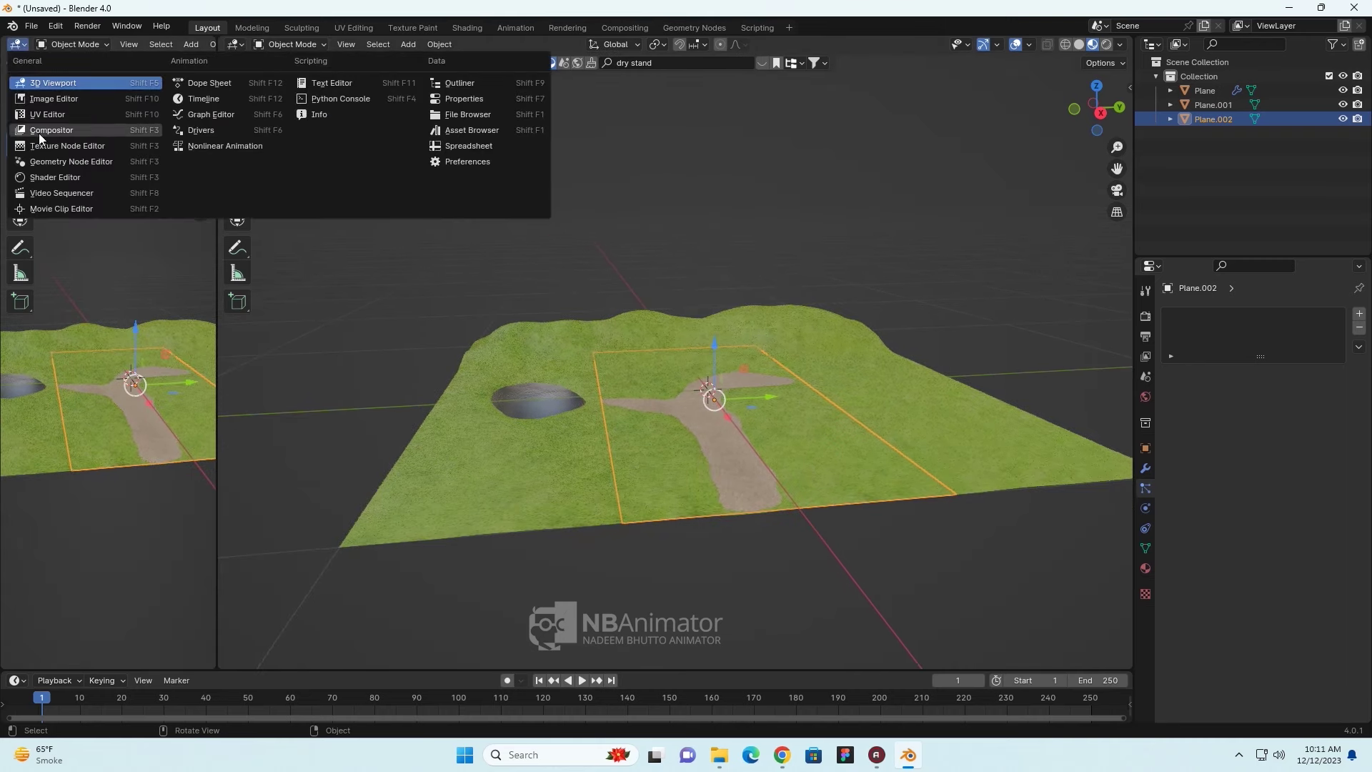
left_click(475, 131)
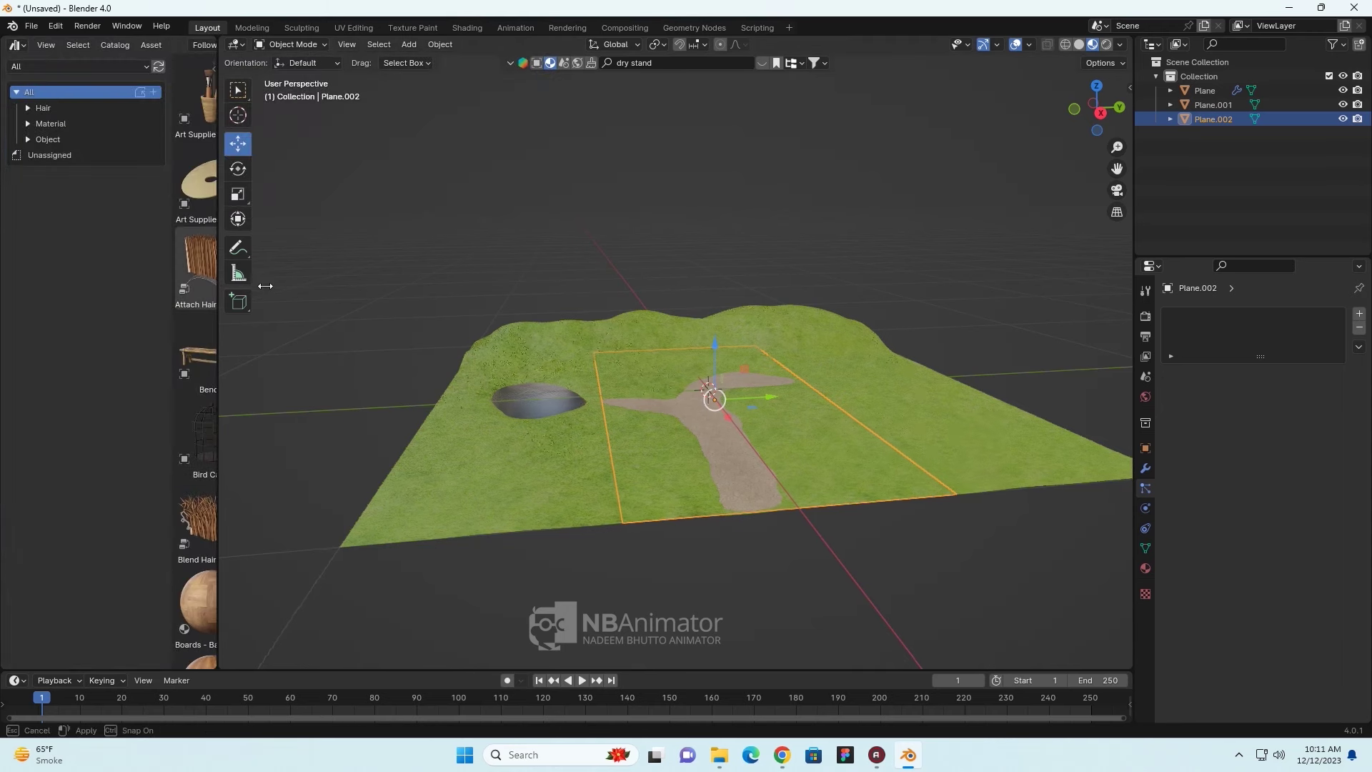
left_click_drag(215, 284, 360, 289)
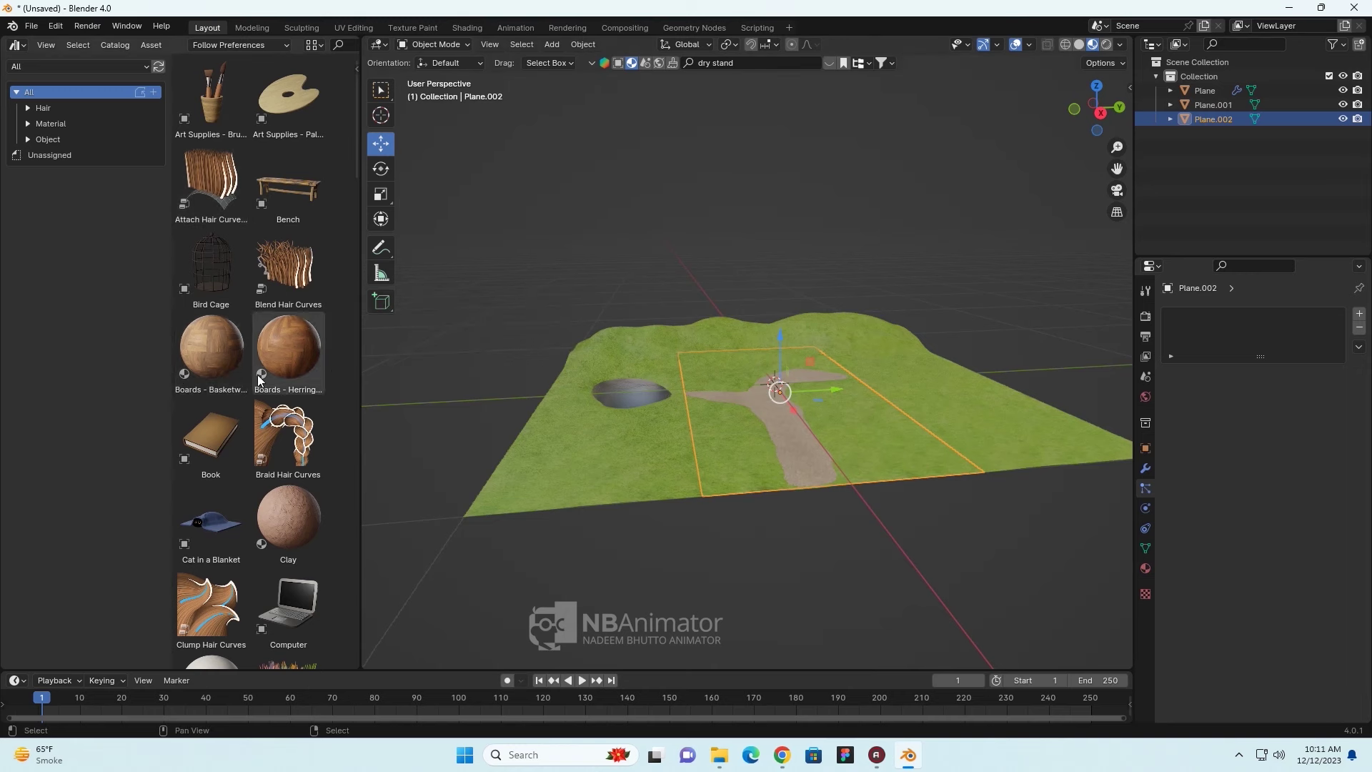
- Find the travnik asset and drop it on the grass beside the path's right branch
scroll(258, 374, "down", 10)
scroll(258, 381, "down", 2)
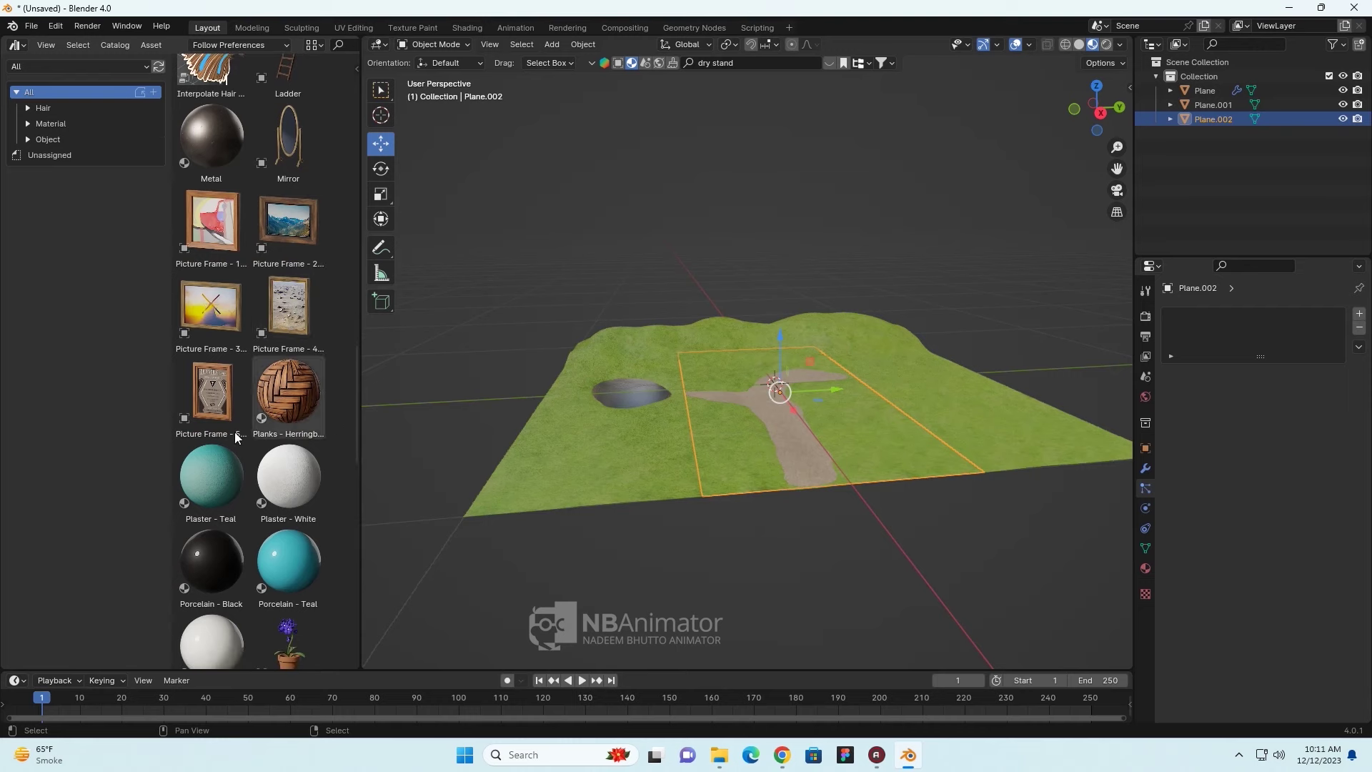
scroll(291, 433, "down", 1)
scroll(291, 441, "down", 3)
scroll(290, 439, "down", 3)
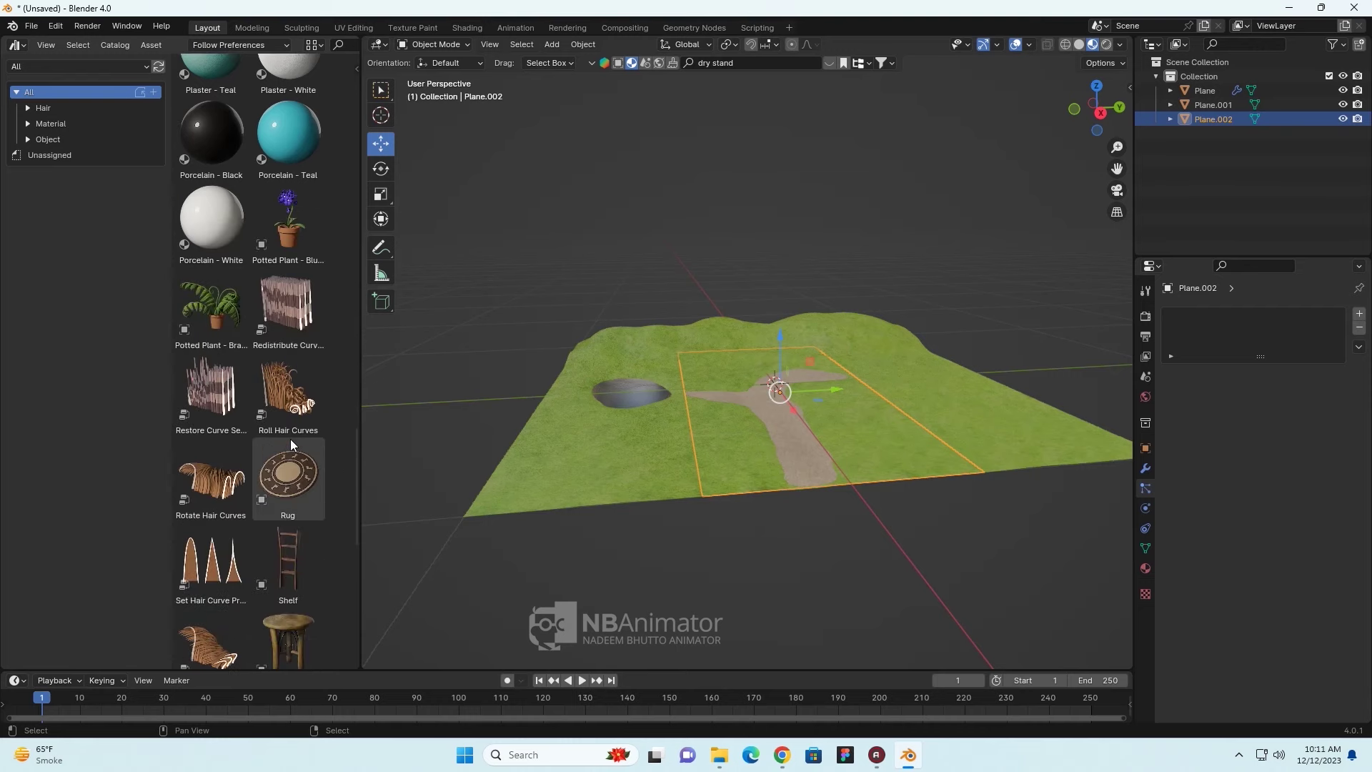
scroll(289, 437, "up", 5)
scroll(287, 439, "up", 3)
scroll(286, 438, "up", 2)
scroll(282, 429, "up", 3)
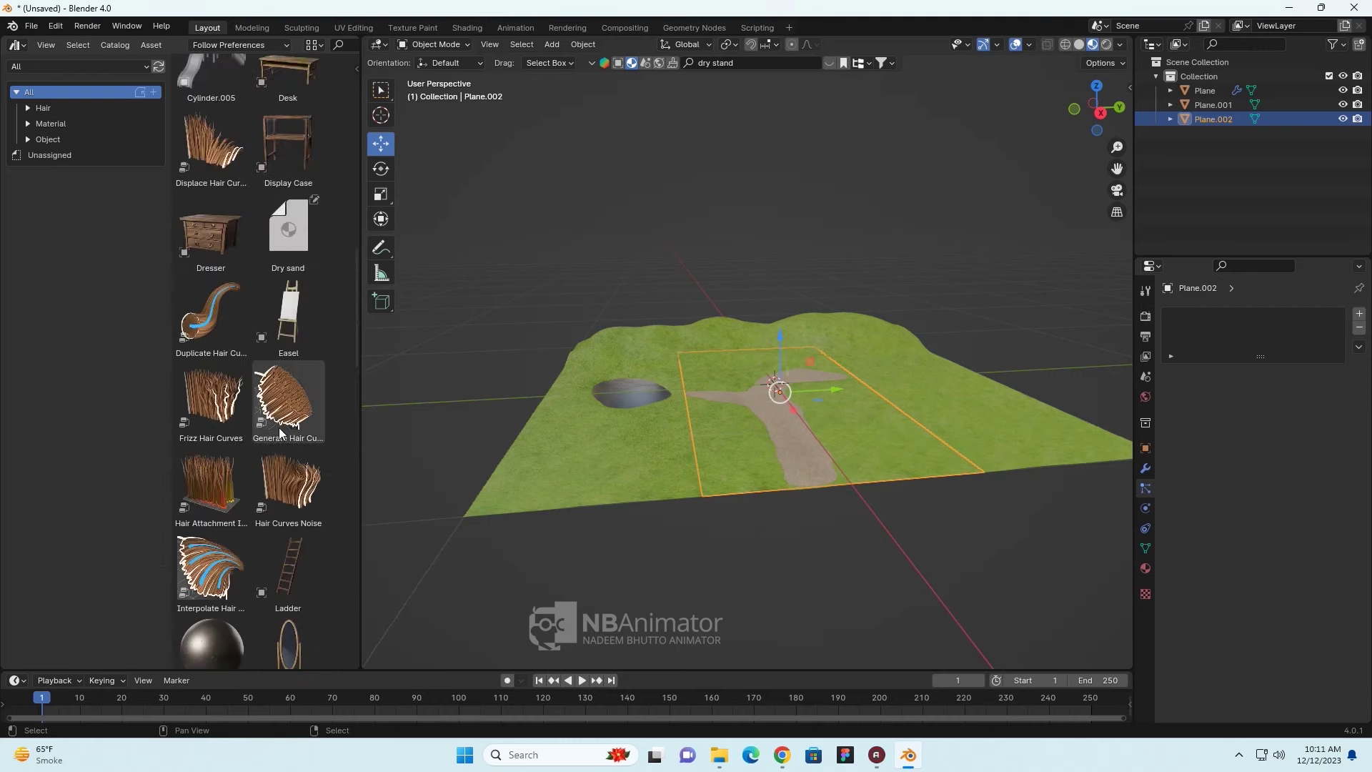
scroll(279, 422, "up", 2)
scroll(279, 417, "up", 2)
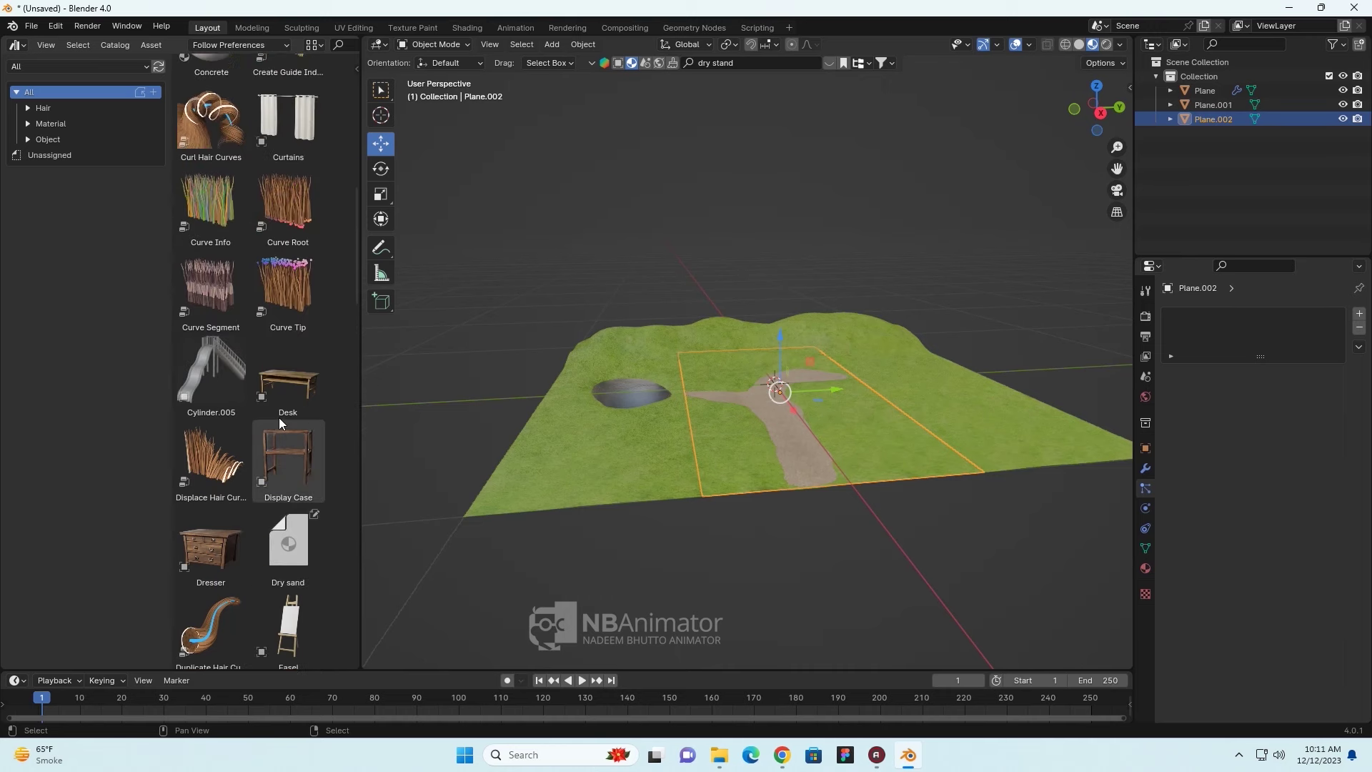
scroll(274, 364, "up", 1)
scroll(268, 315, "up", 1)
scroll(262, 298, "up", 1)
scroll(262, 300, "down", 1)
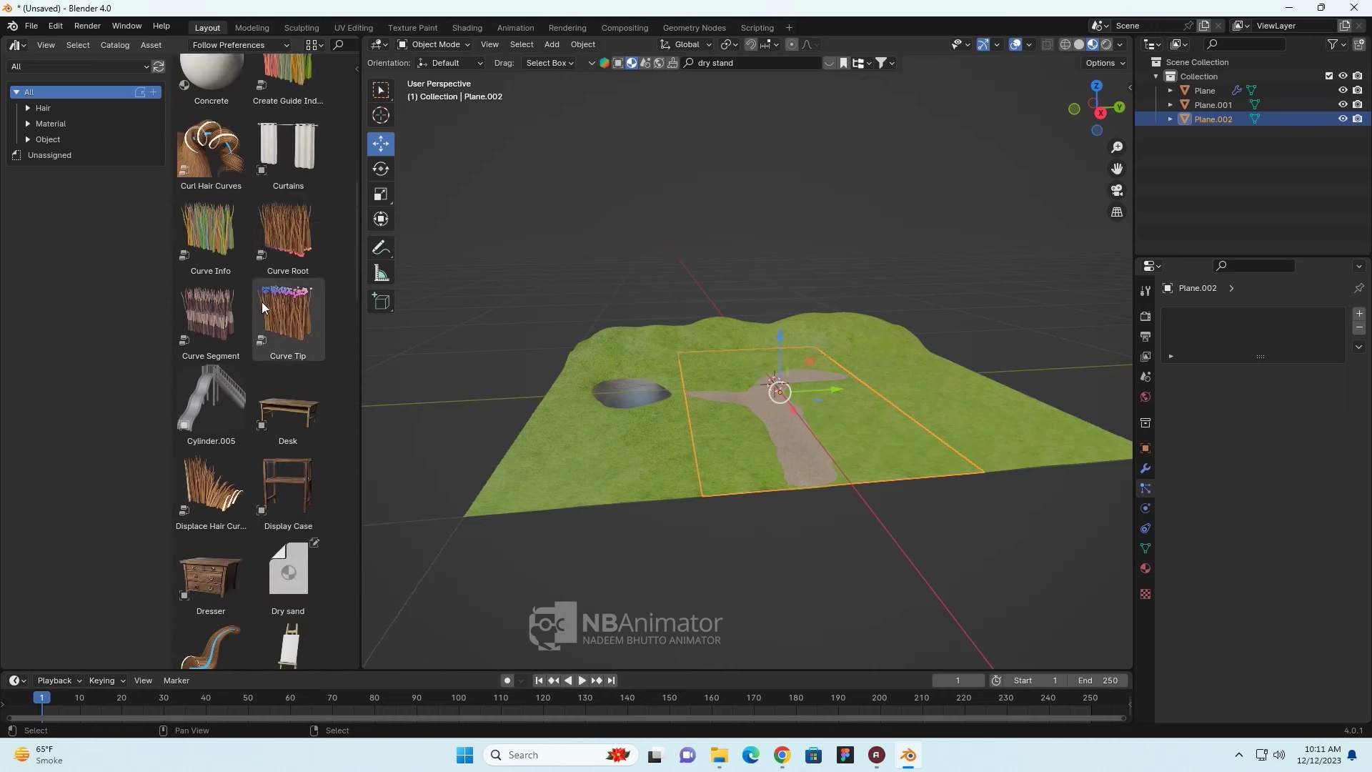
scroll(267, 320, "down", 4)
scroll(277, 361, "down", 3)
scroll(283, 384, "down", 2)
scroll(284, 387, "down", 3)
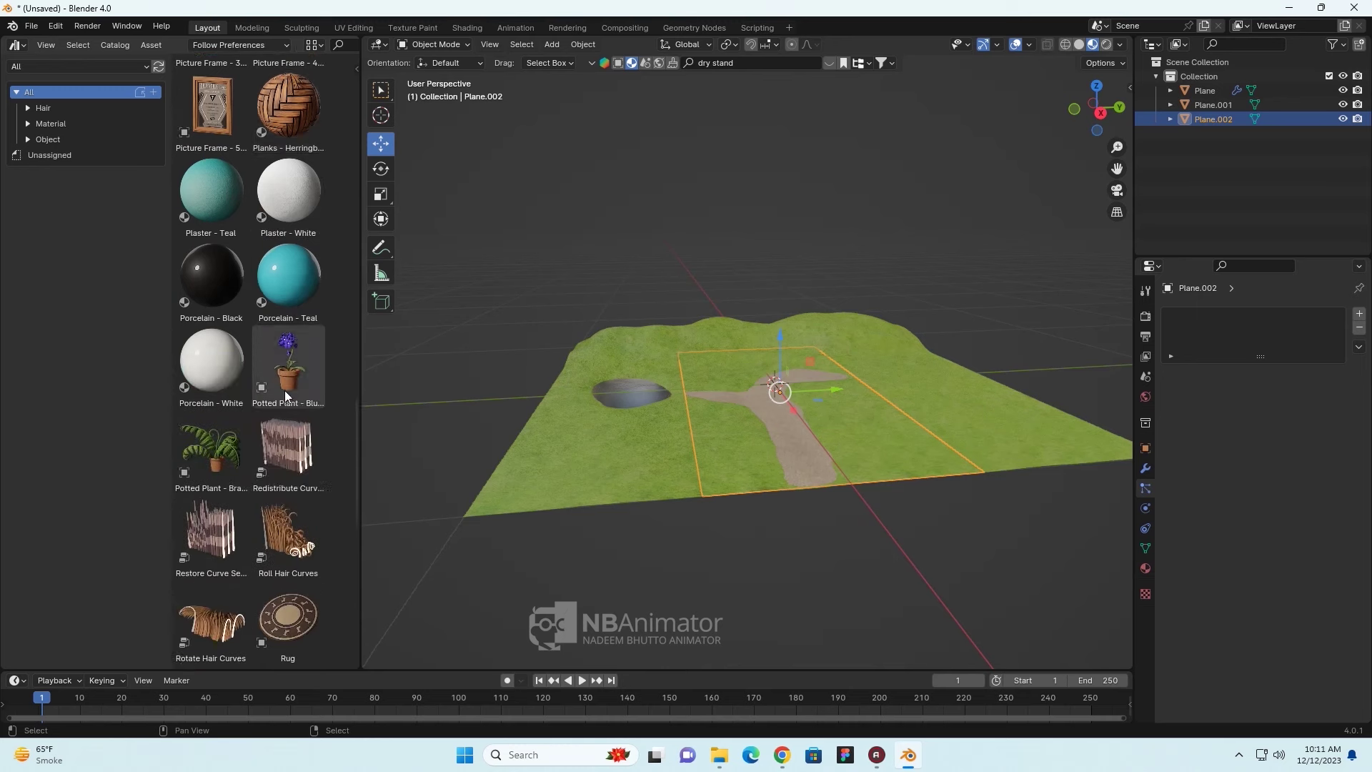
scroll(284, 390, "down", 3)
scroll(286, 395, "down", 2)
scroll(286, 397, "down", 1)
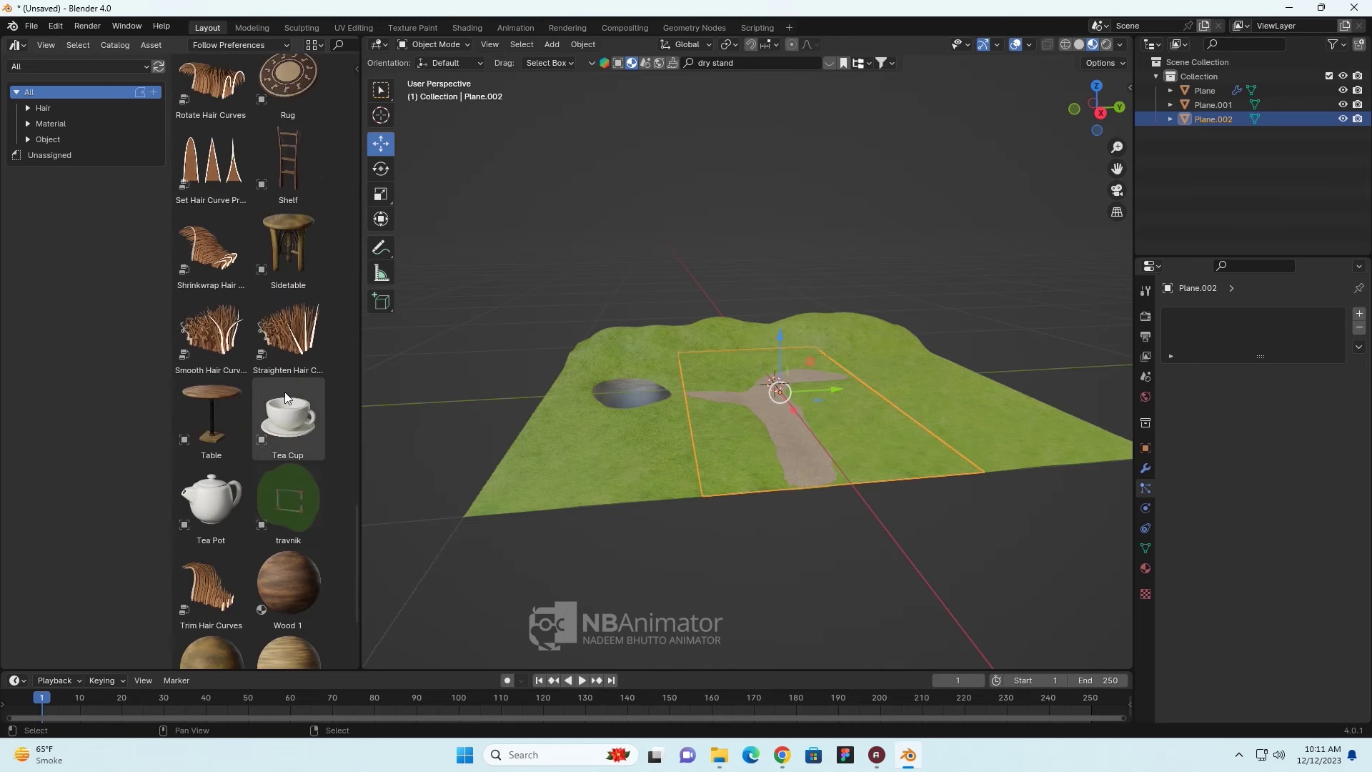
scroll(284, 391, "down", 2)
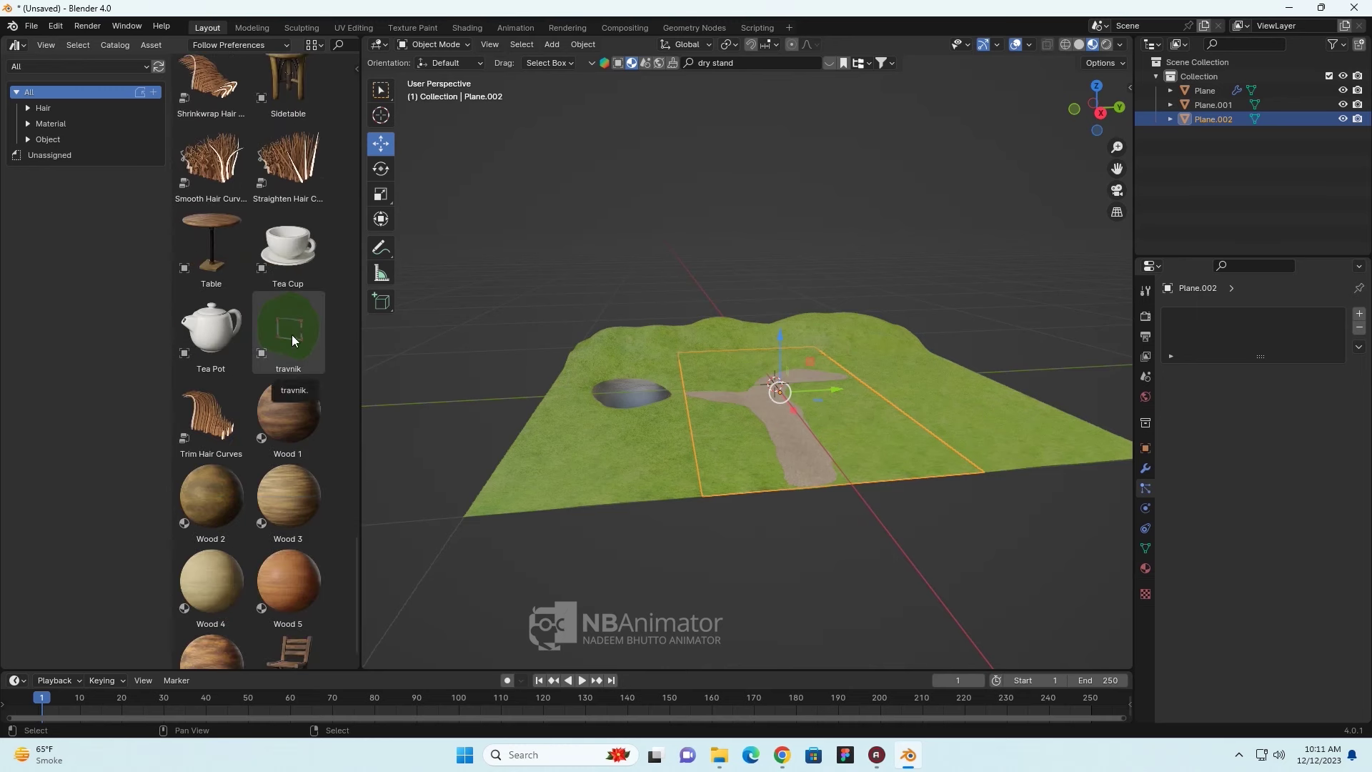
left_click_drag(292, 335, 851, 350)
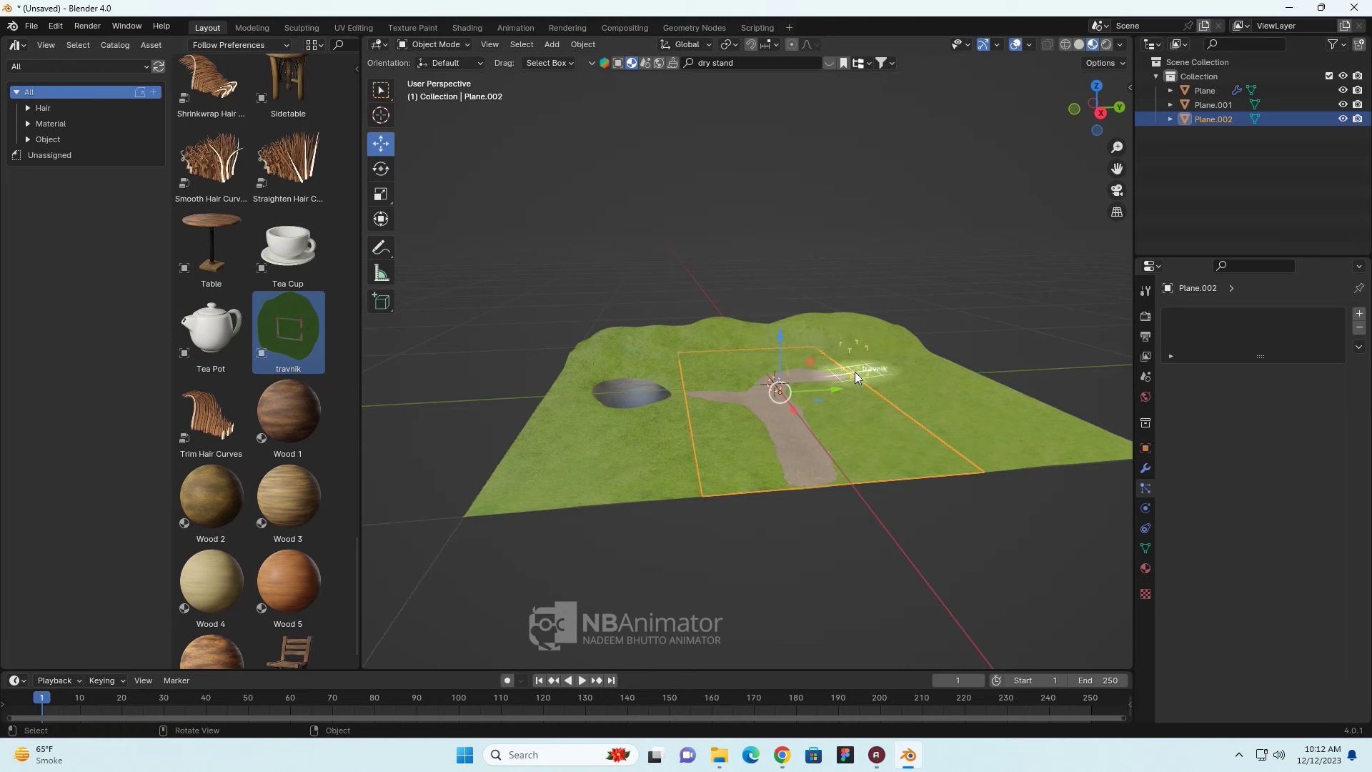
left_click_drag(855, 372, 868, 373)
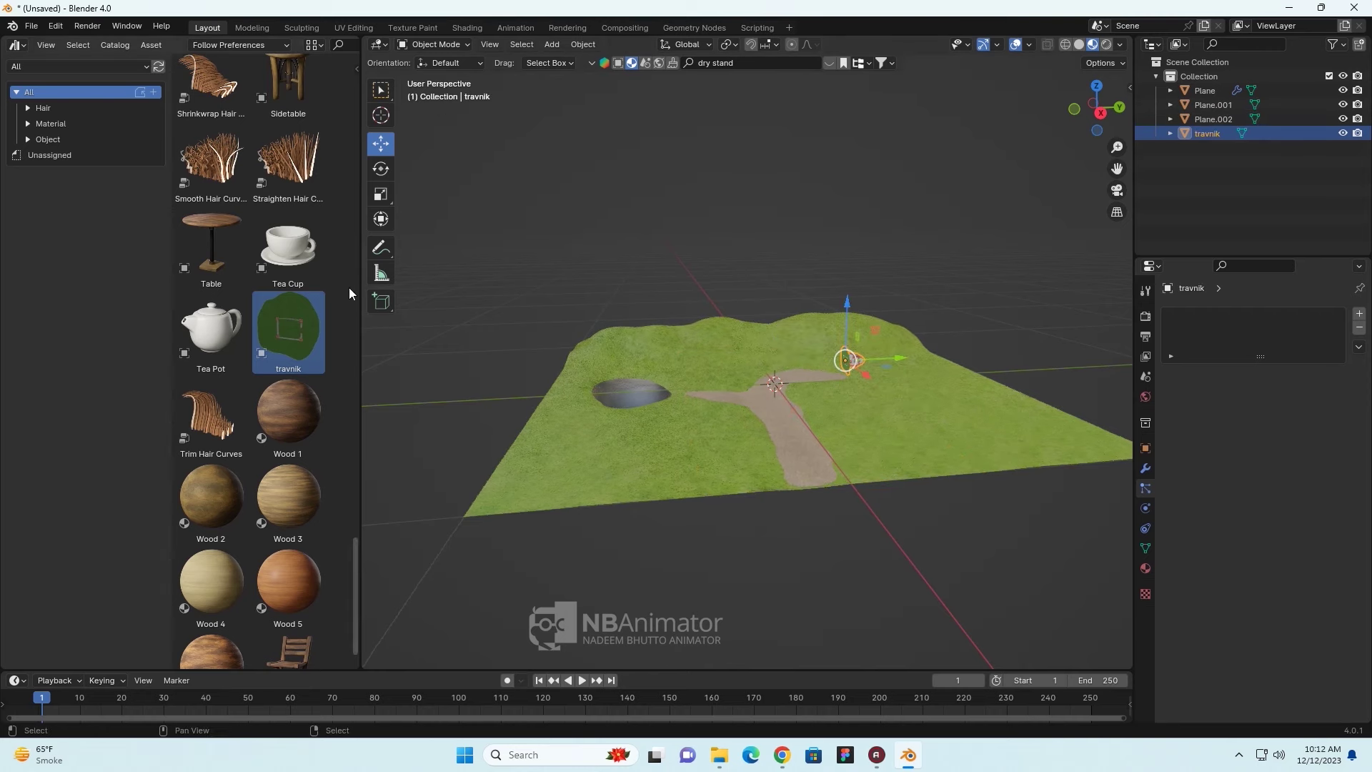
- Narrow the Asset Browser and switch to the right-side view (numpad 3)
left_click_drag(359, 293, 171, 293)
left_click_drag(171, 293, 171, 293)
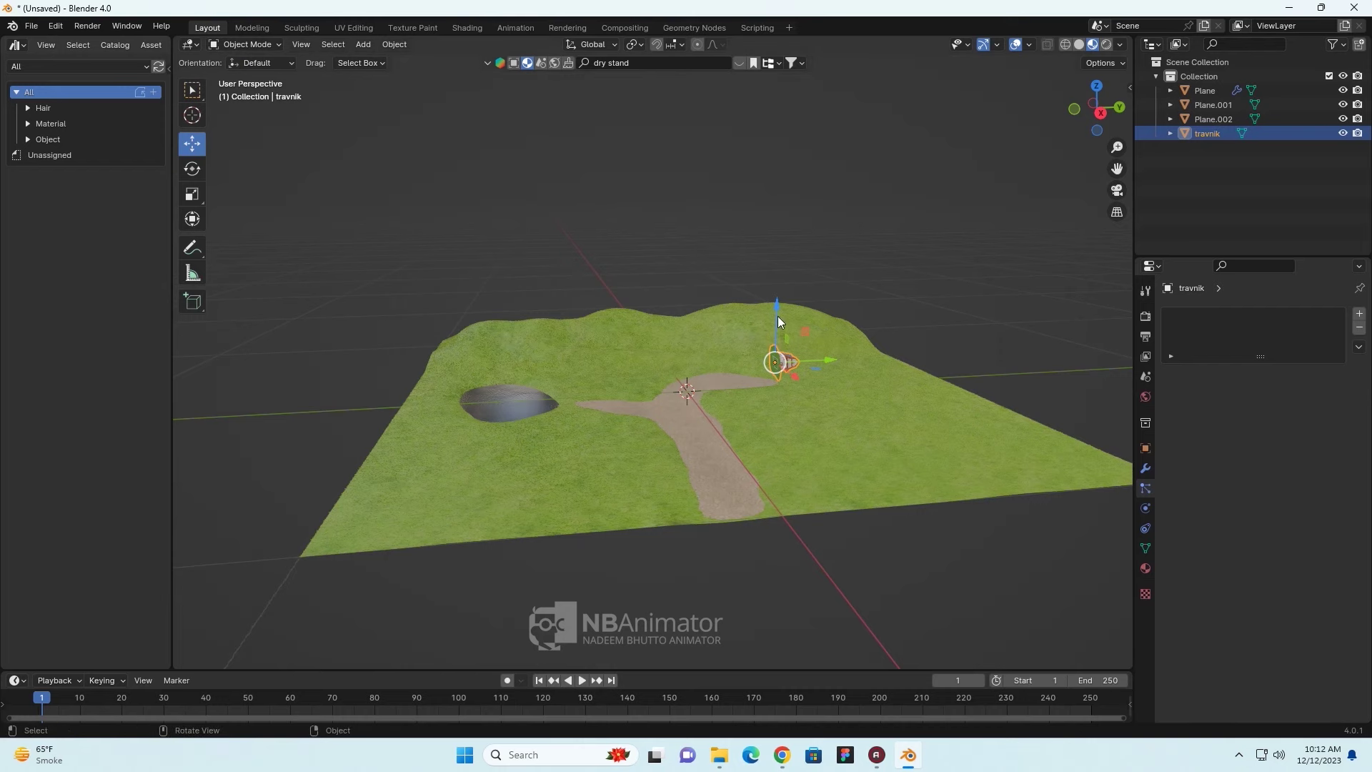
scroll(800, 387, "up", 3)
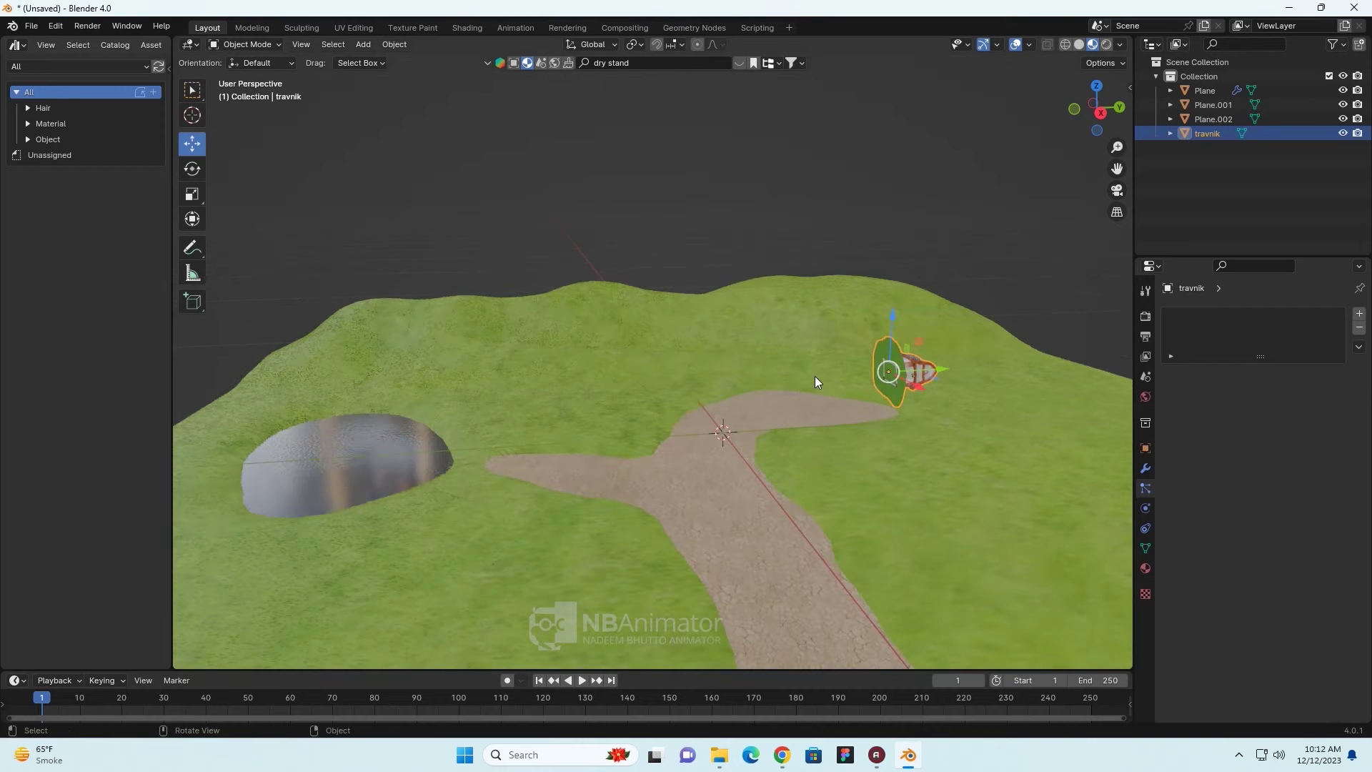
key("KP_3")
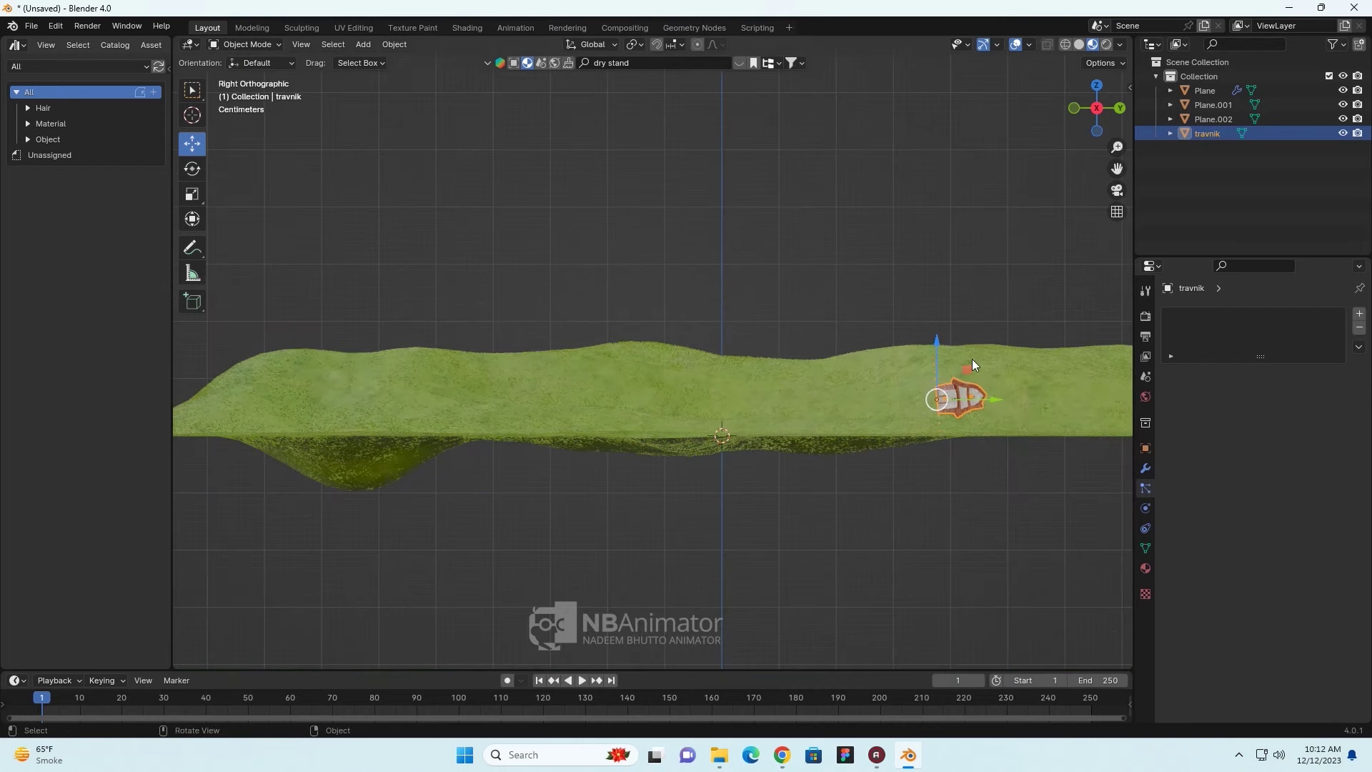
- Rotate the travnik house 90° about X with the Transform tool
left_click(192, 218)
left_click_drag(892, 370, 909, 429)
left_click(363, 591)
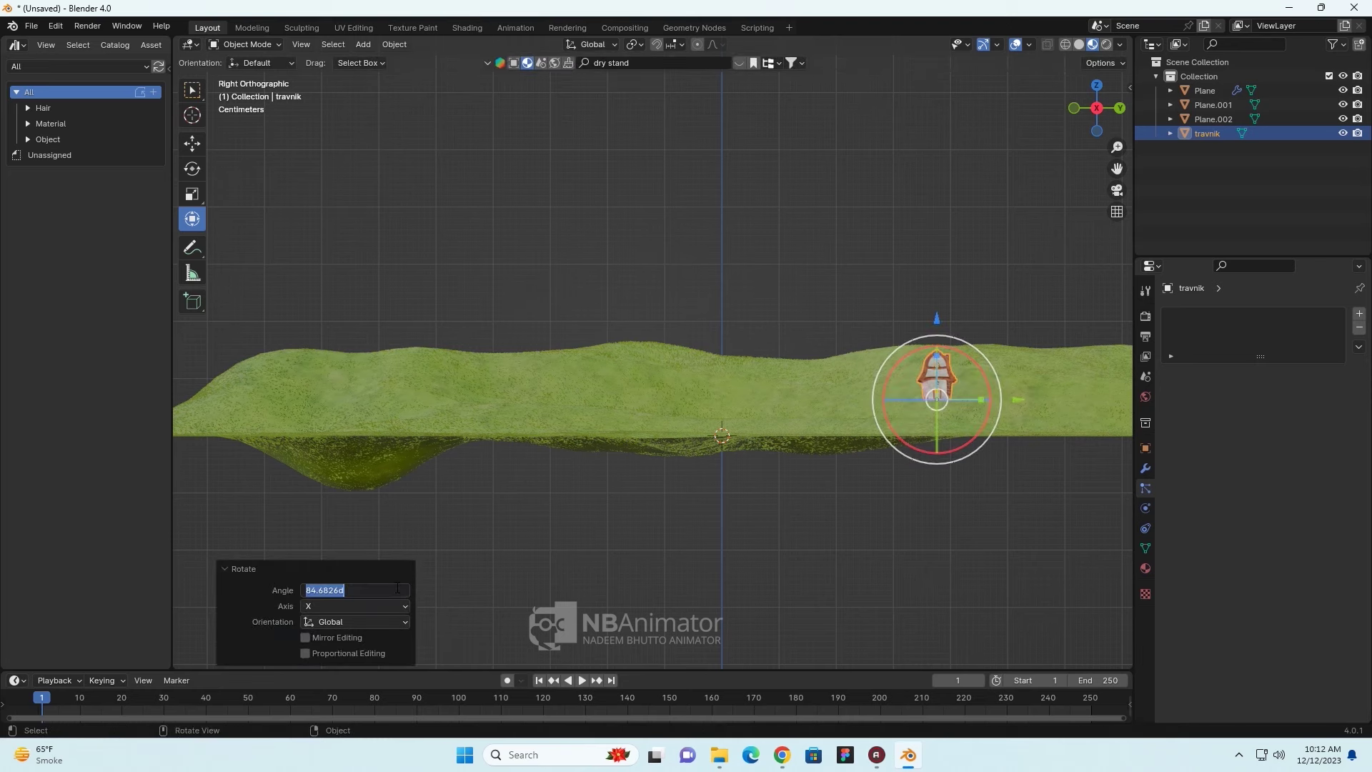
type("90")
key("Return")
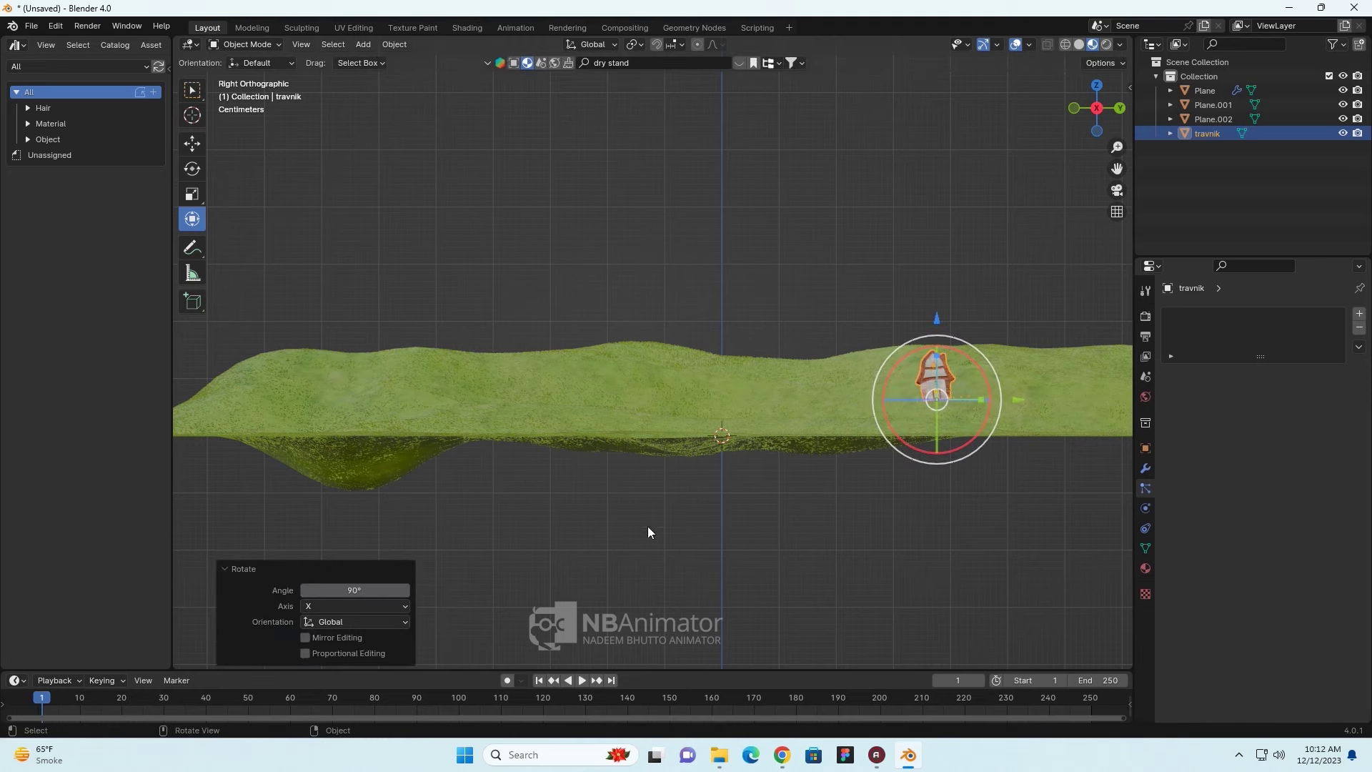
- Adjust the house's orientation, then try a -0.452 Y squash and undo it
scroll(982, 400, "up", 2)
scroll(982, 400, "down", 1)
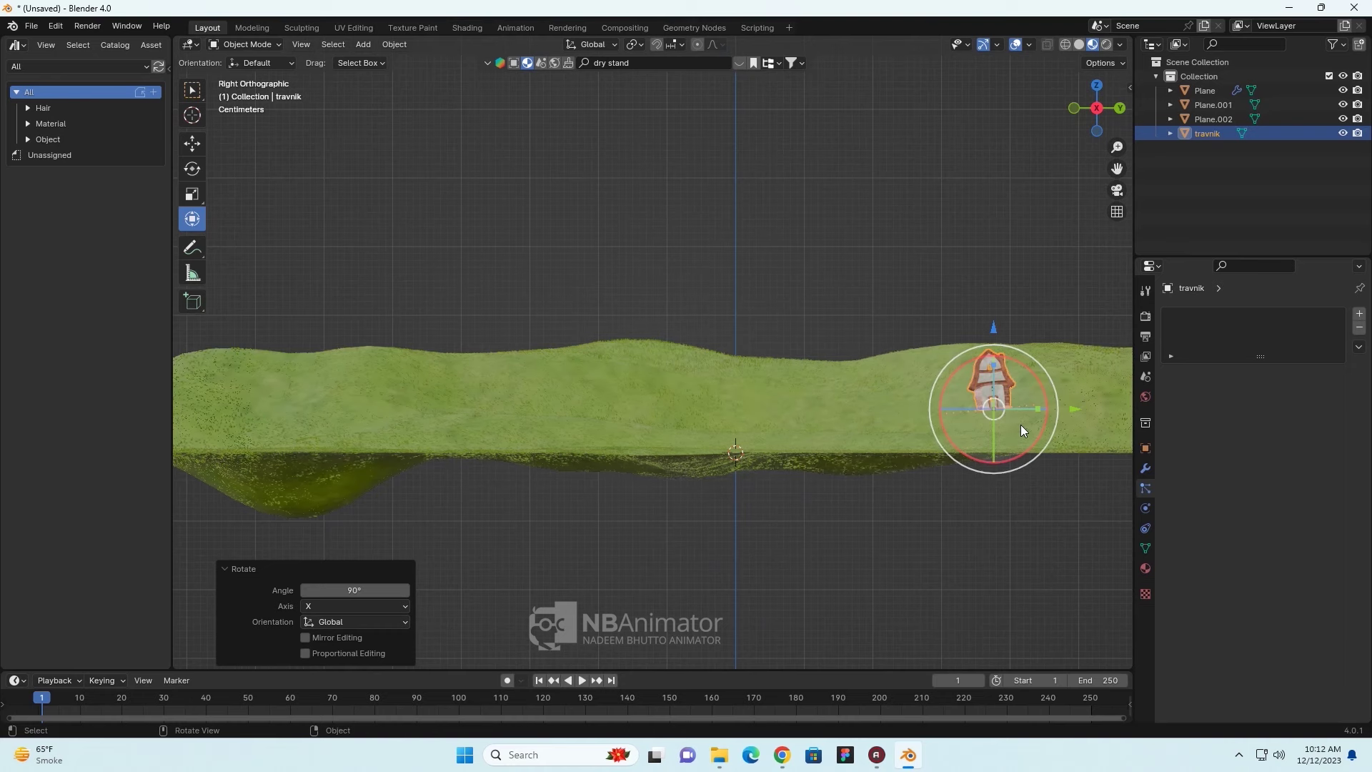
mouse_move(1045, 397)
left_mouse_down()
mouse_move(995, 413)
mouse_move(955, 494)
left_mouse_up()
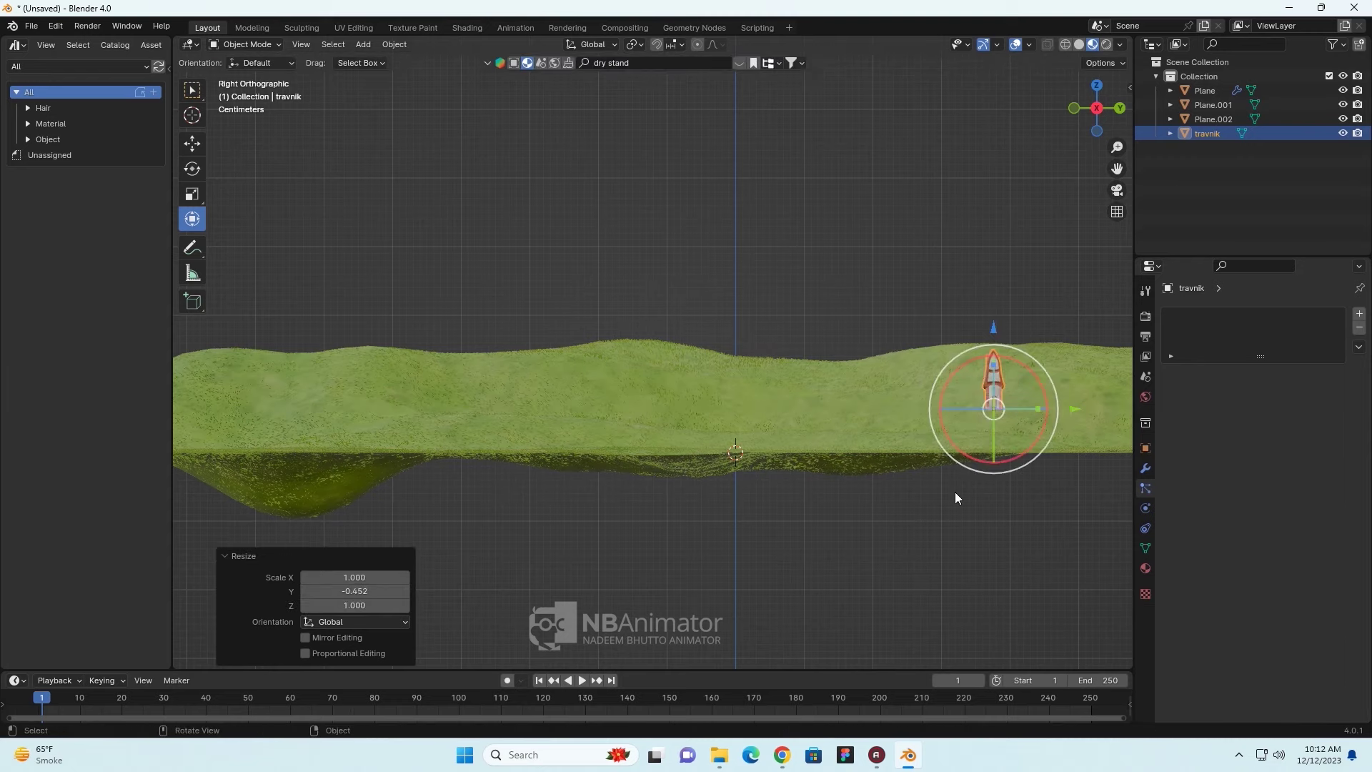
mouse_move(955, 494)
middle_mouse_down()
mouse_move(1028, 544)
mouse_move(896, 351)
mouse_move(985, 387)
mouse_move(945, 370)
mouse_move(761, 357)
mouse_move(794, 291)
mouse_move(785, 301)
mouse_move(782, 283)
middle_mouse_up()
key("ctrl+z")
- Turn the house about -90° around the vertical axis to face the path
scroll(699, 413, "up", 2)
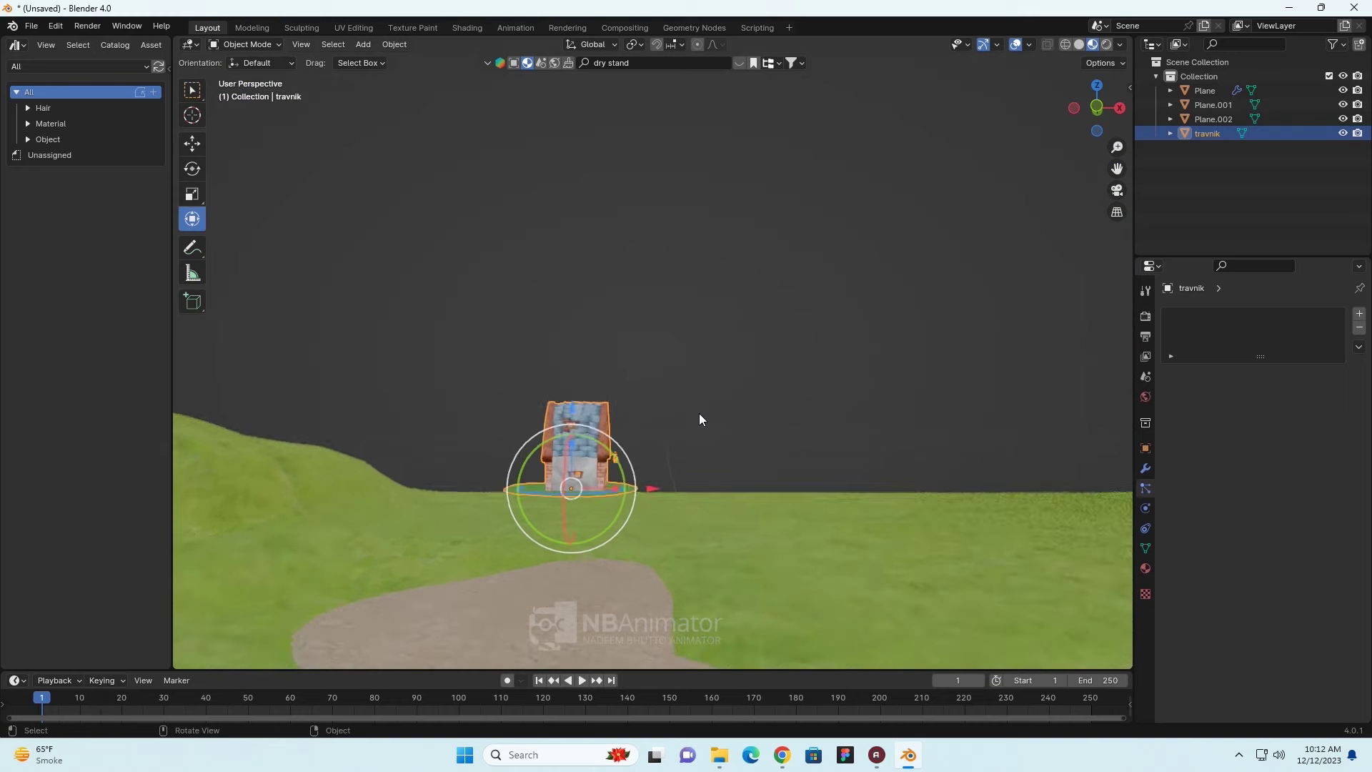
scroll(702, 433, "up", 1)
left_click_drag(588, 510, 562, 511)
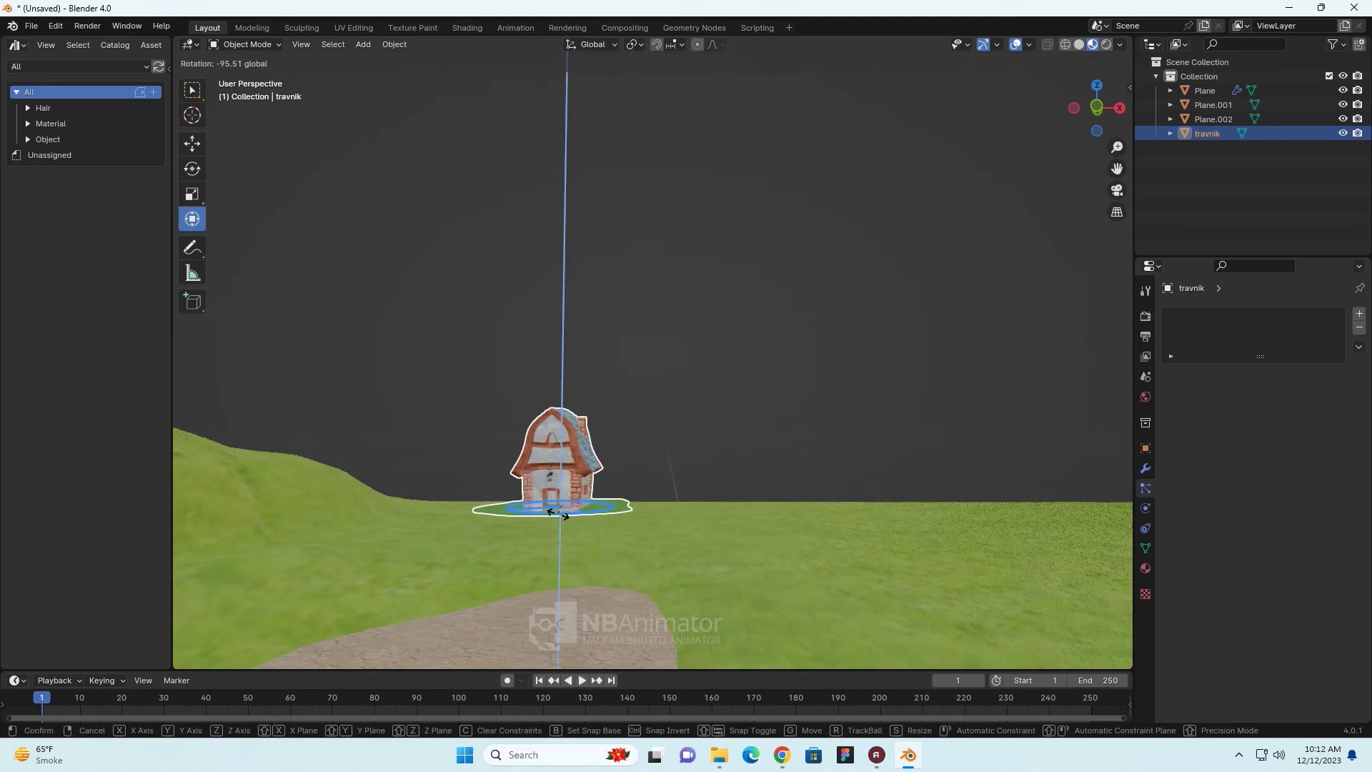
left_click_drag(562, 511, 560, 516)
- Reselect the travnik house and scale it up to 1.918
left_click(771, 462)
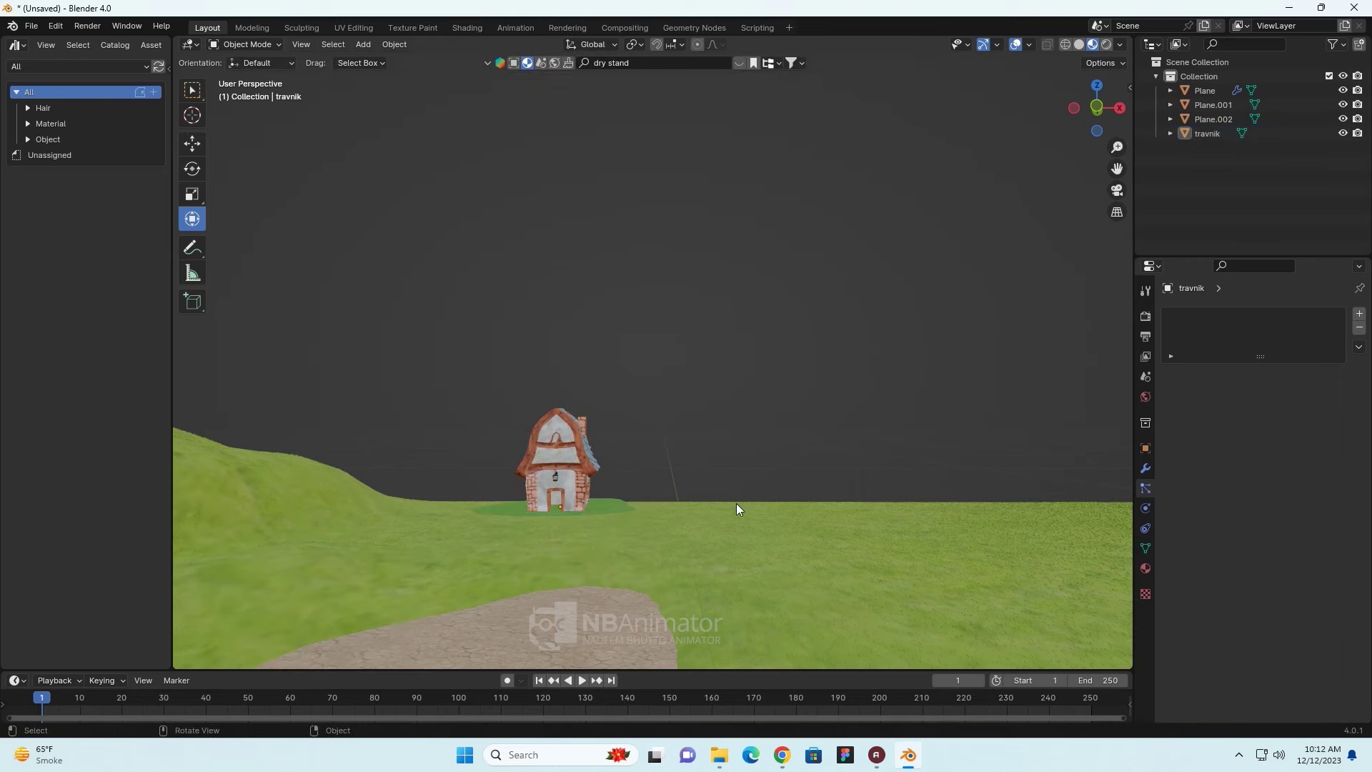
mouse_move(736, 503)
middle_mouse_down()
mouse_move(629, 565)
mouse_move(831, 523)
mouse_move(537, 563)
mouse_move(646, 371)
middle_mouse_up()
left_click(611, 388)
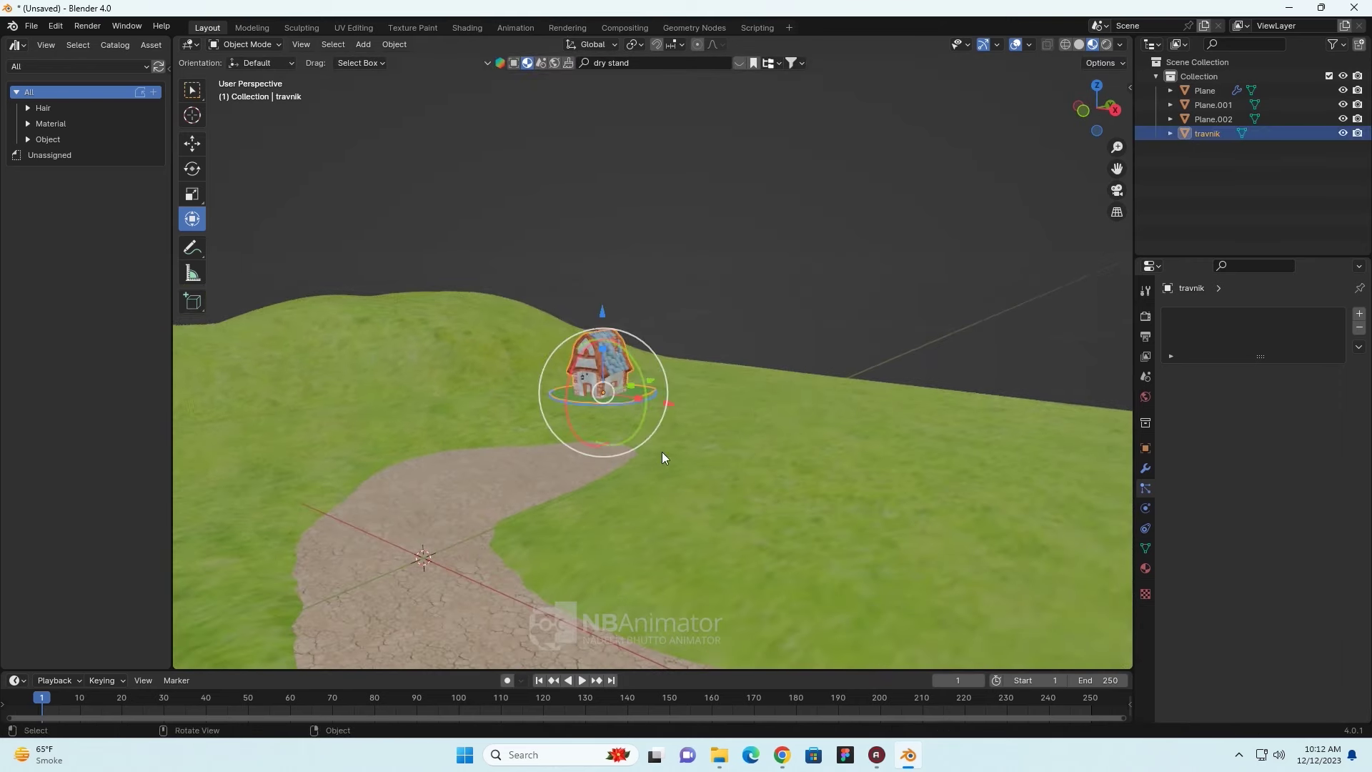
key("s")
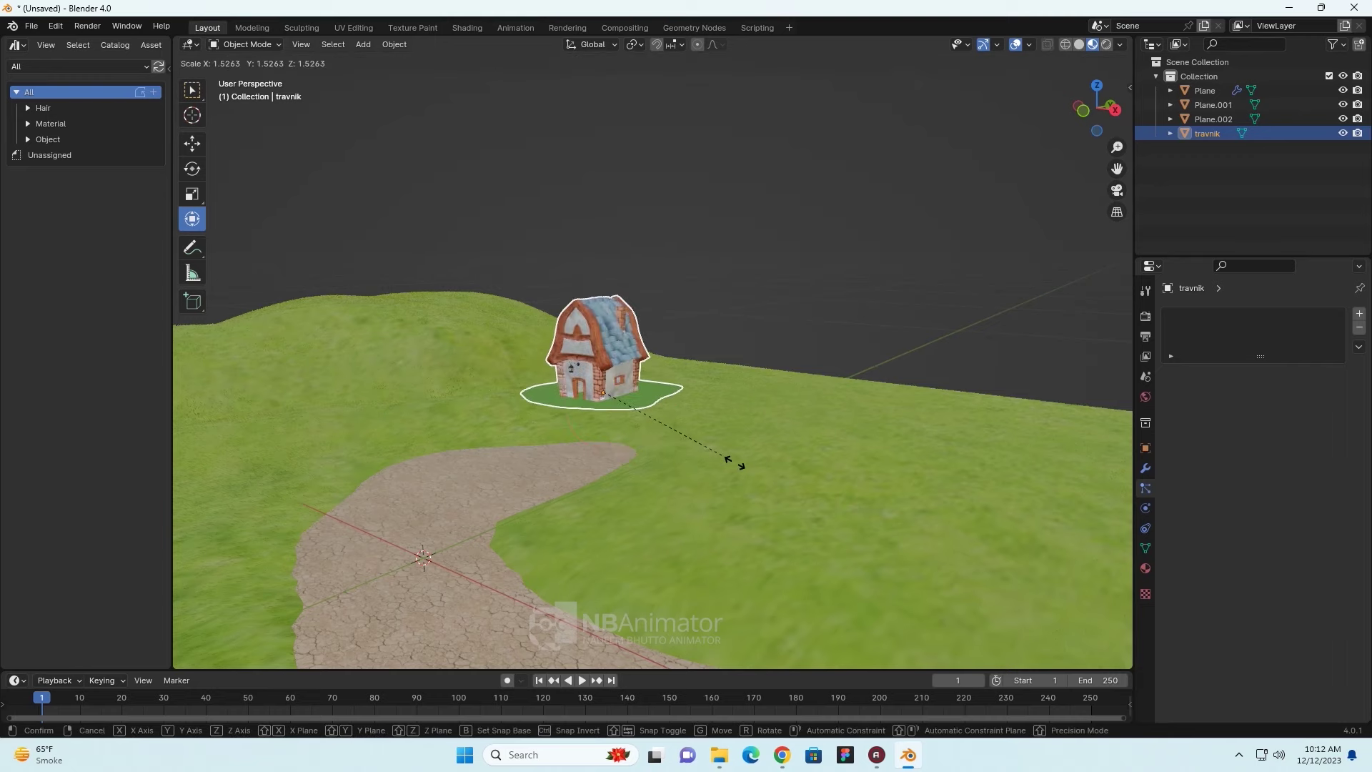
left_click(766, 475)
- Lower the house along the vertical axis
mouse_move(766, 475)
middle_mouse_down()
mouse_move(670, 502)
mouse_move(593, 449)
mouse_move(689, 452)
mouse_move(797, 419)
mouse_move(692, 446)
mouse_move(429, 432)
mouse_move(772, 467)
middle_mouse_up()
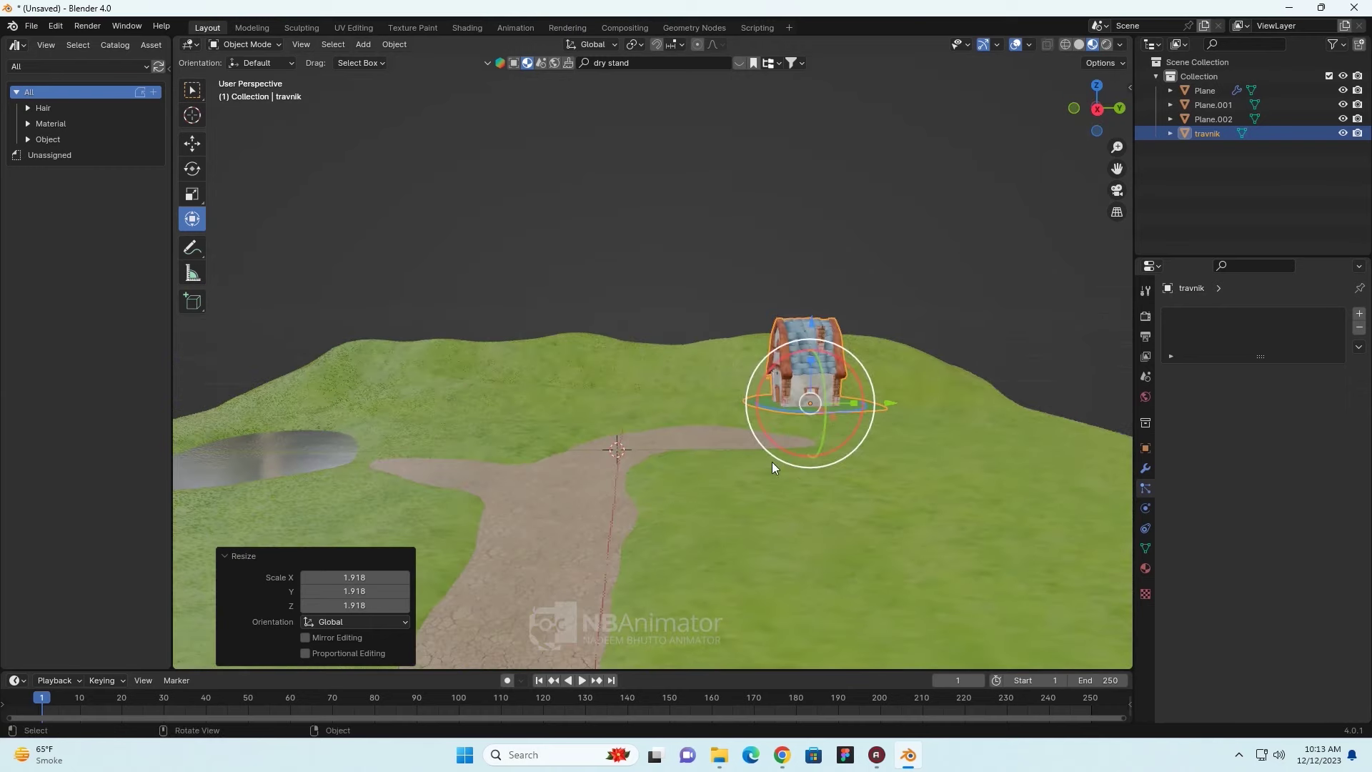
scroll(772, 468, "up", 2)
left_click_drag(884, 350, 890, 404)
mouse_move(890, 403)
middle_mouse_down()
mouse_move(752, 507)
mouse_move(904, 512)
mouse_move(448, 509)
mouse_move(695, 484)
mouse_move(910, 365)
mouse_move(468, 570)
mouse_move(597, 510)
mouse_move(386, 560)
mouse_move(878, 525)
mouse_move(823, 572)
mouse_move(870, 483)
mouse_move(764, 484)
middle_mouse_up()
- Rescale the house to 1.461 and lower it slightly onto the ground
key("s")
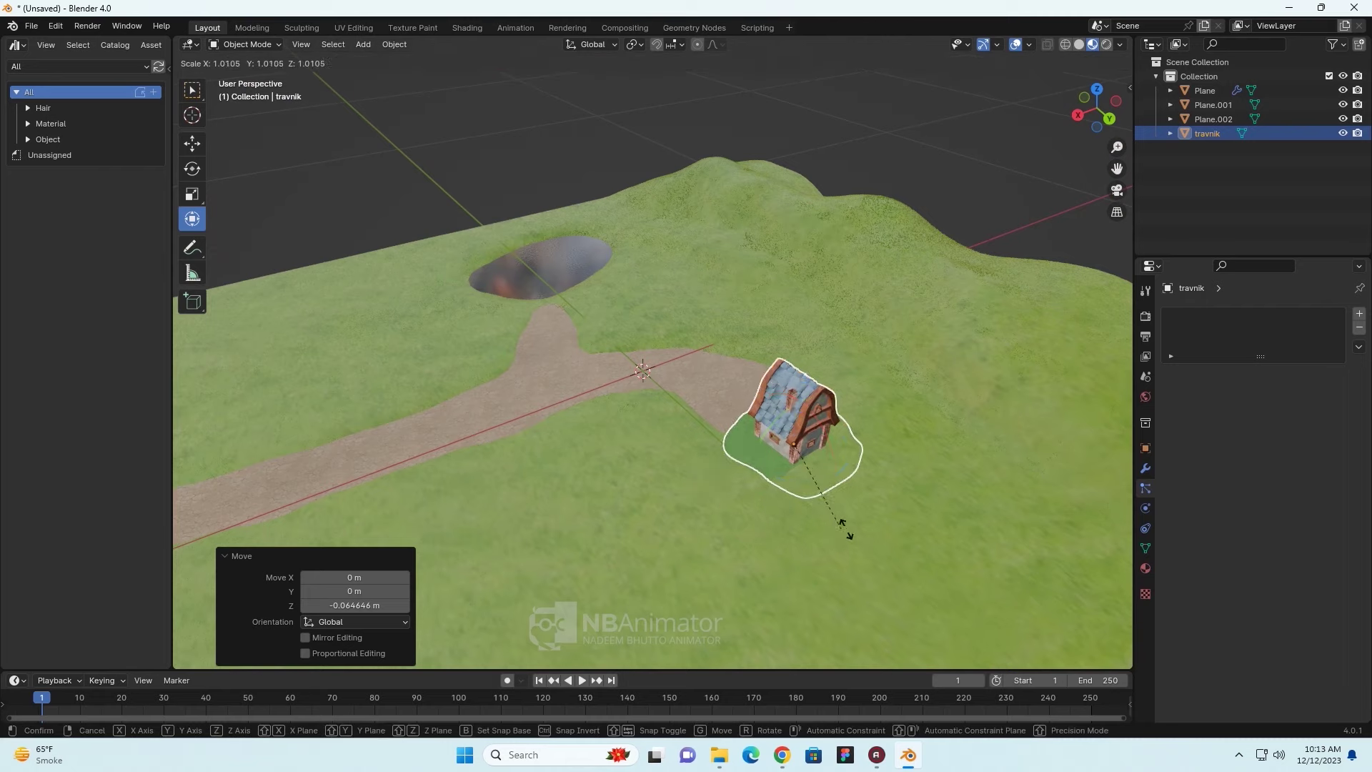
left_click(911, 527)
mouse_move(910, 527)
middle_mouse_down()
mouse_move(848, 517)
mouse_move(882, 506)
middle_mouse_up()
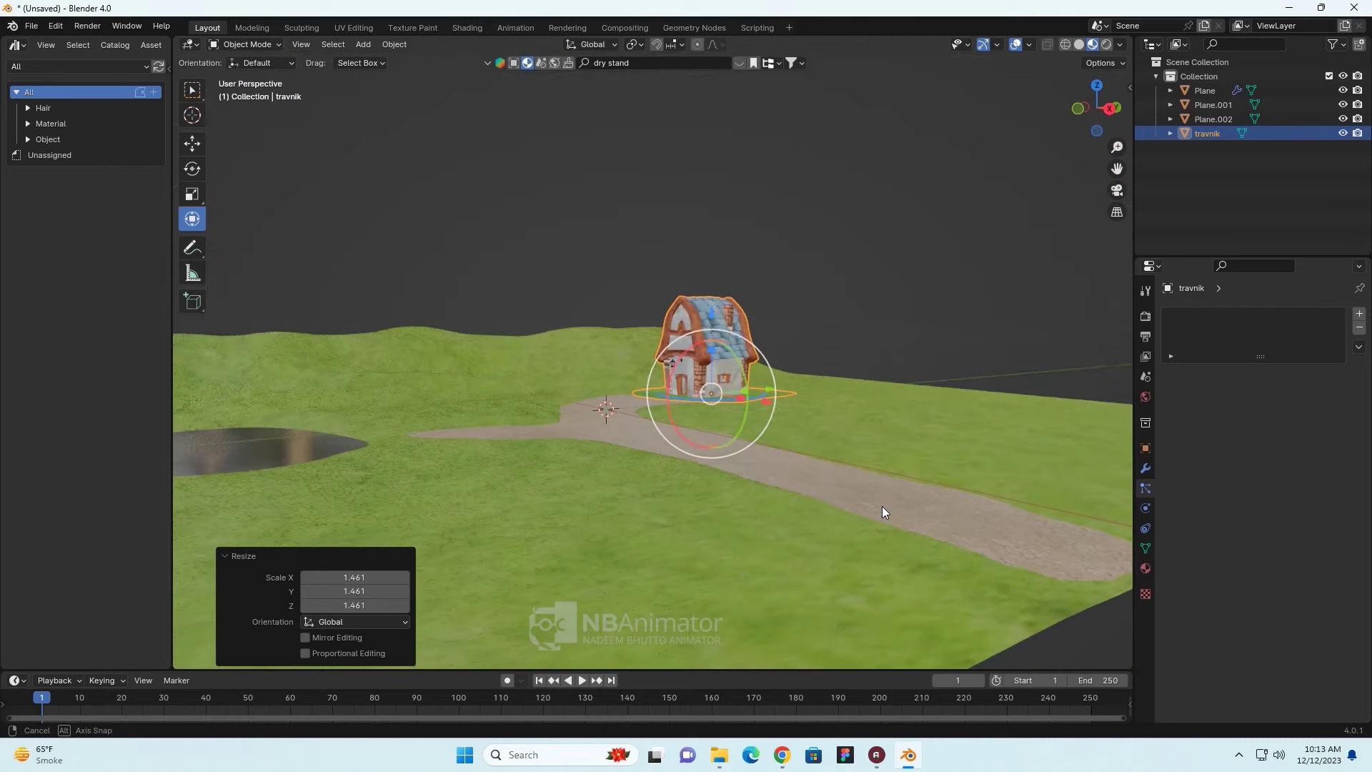
scroll(814, 464, "up", 5)
mouse_move(815, 465)
middle_mouse_down()
mouse_move(712, 619)
mouse_move(748, 592)
mouse_move(771, 628)
mouse_move(938, 458)
mouse_move(926, 460)
middle_mouse_up()
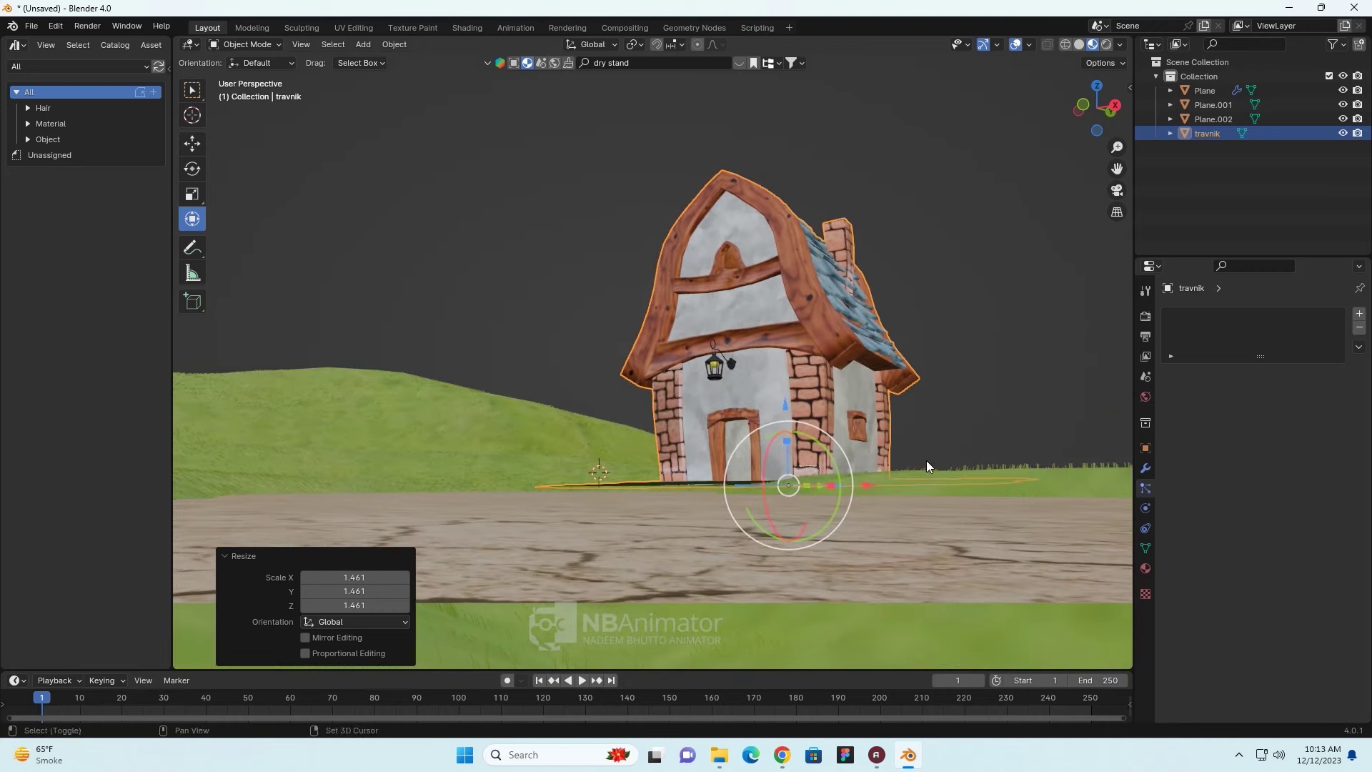
left_click_drag(788, 406, 788, 409)
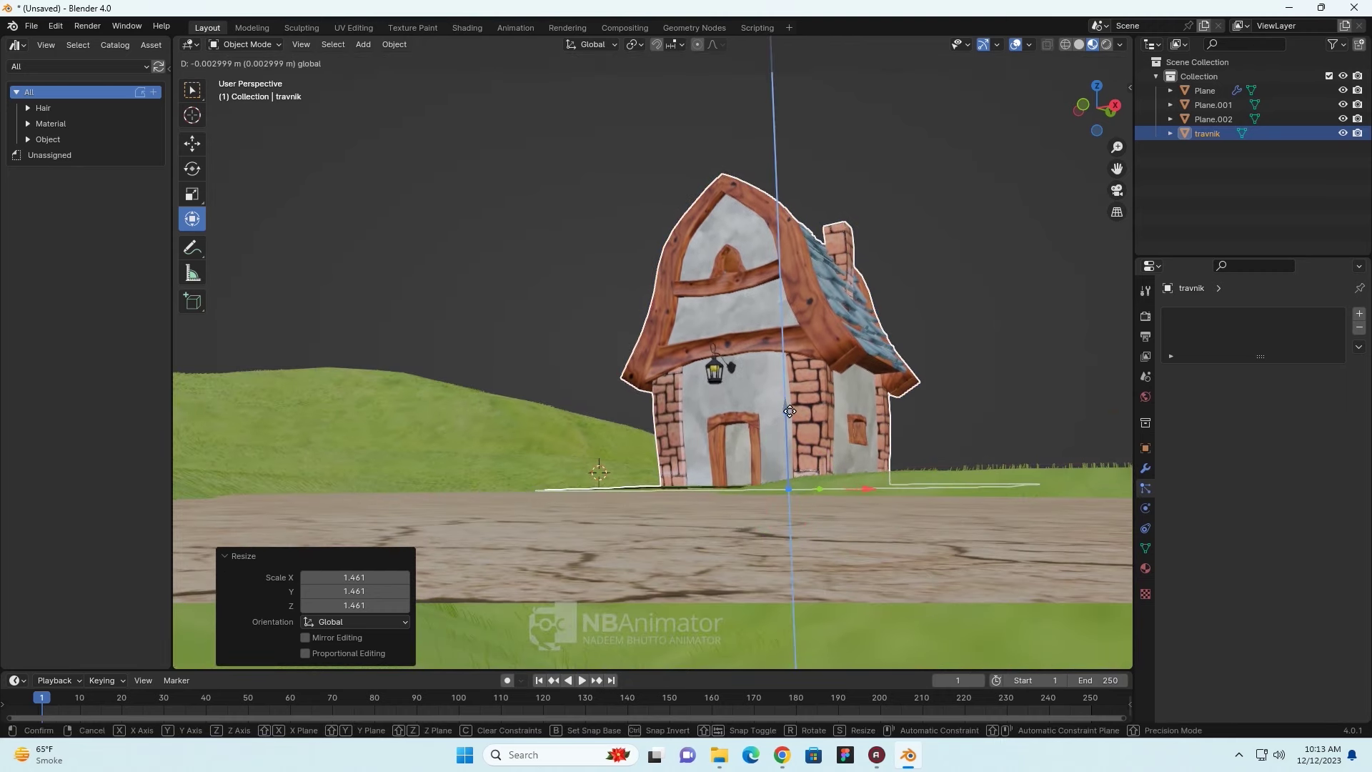
- Set the house's height by moving it vertically with G Z
middle_click_drag(827, 496, 859, 594)
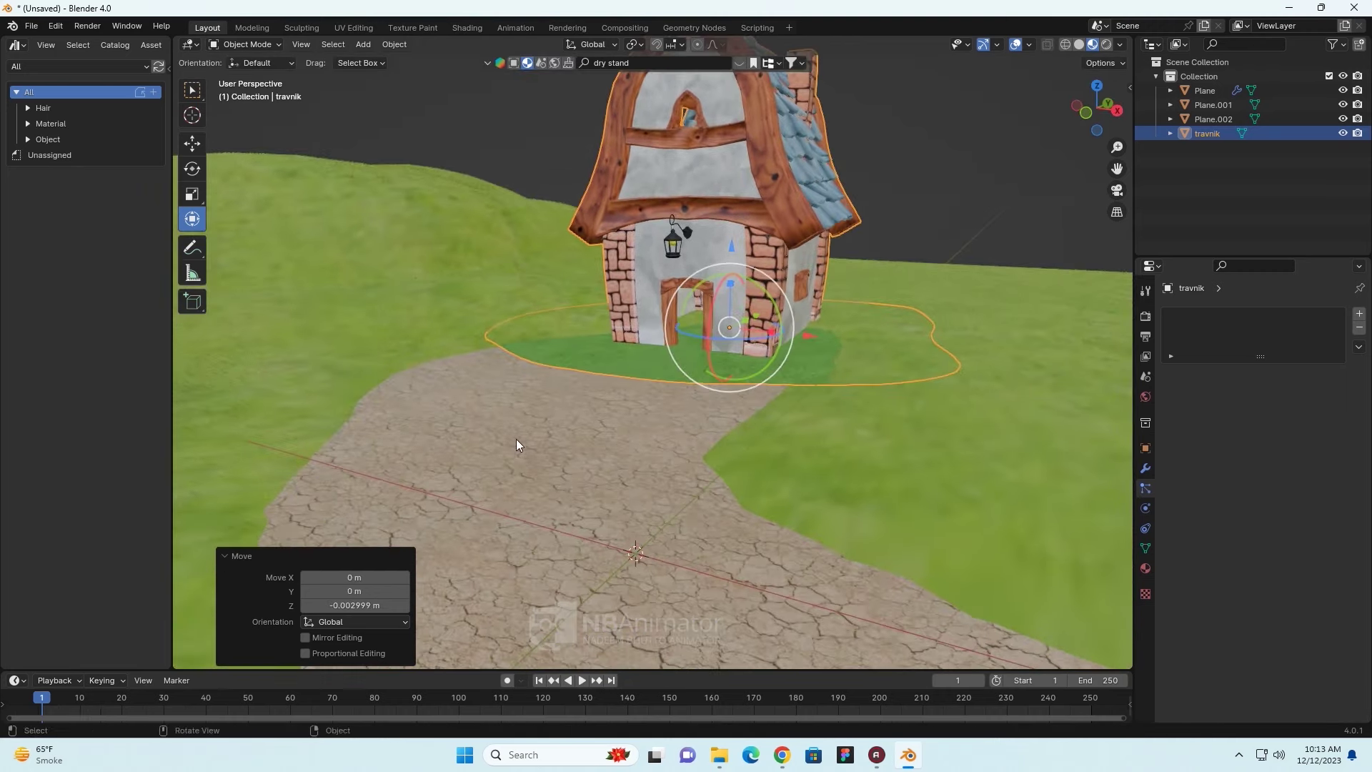
scroll(516, 439, "up", 5)
mouse_move(516, 438)
middle_mouse_down()
mouse_move(639, 464)
mouse_move(805, 450)
mouse_move(809, 416)
mouse_move(798, 404)
mouse_move(626, 489)
mouse_move(563, 490)
mouse_move(542, 450)
middle_mouse_up()
scroll(542, 449, "down", 2)
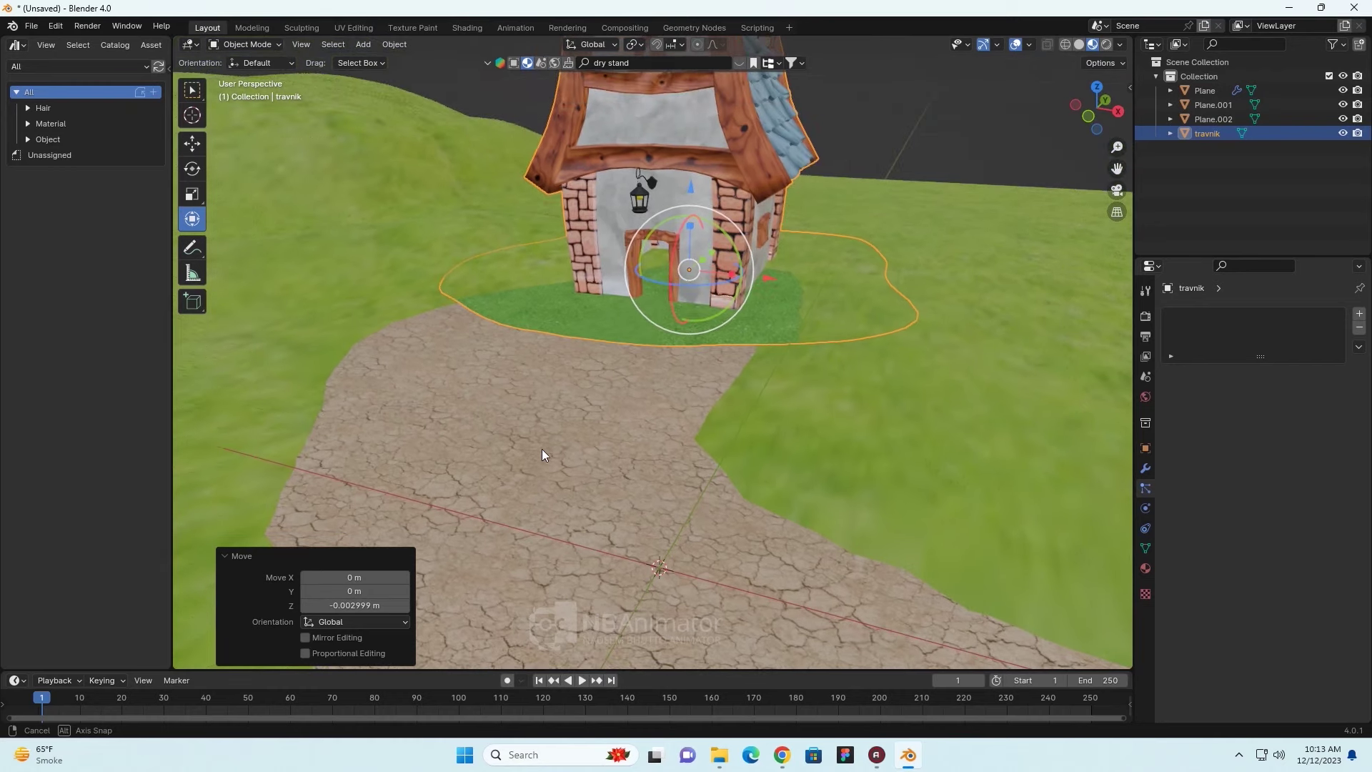
scroll(828, 326, "up", 4)
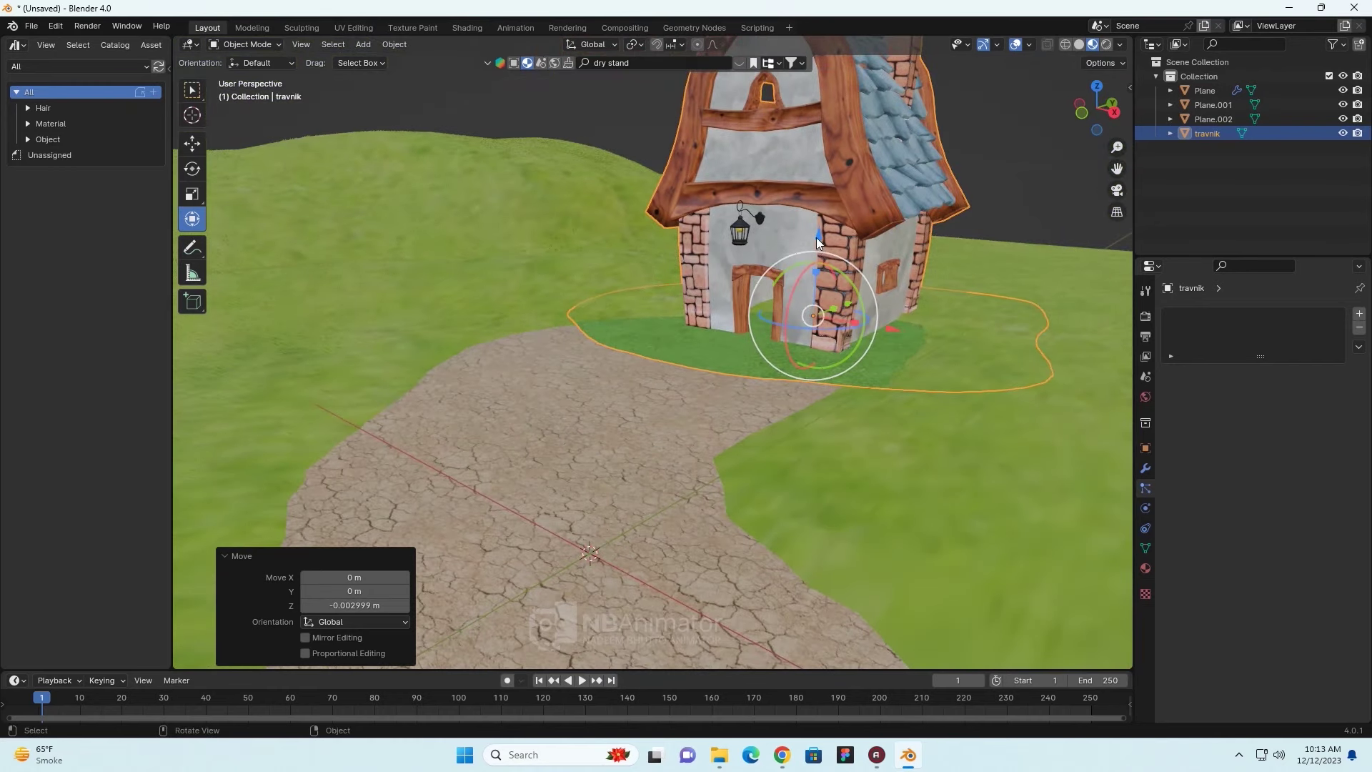
key("g")
key("z")
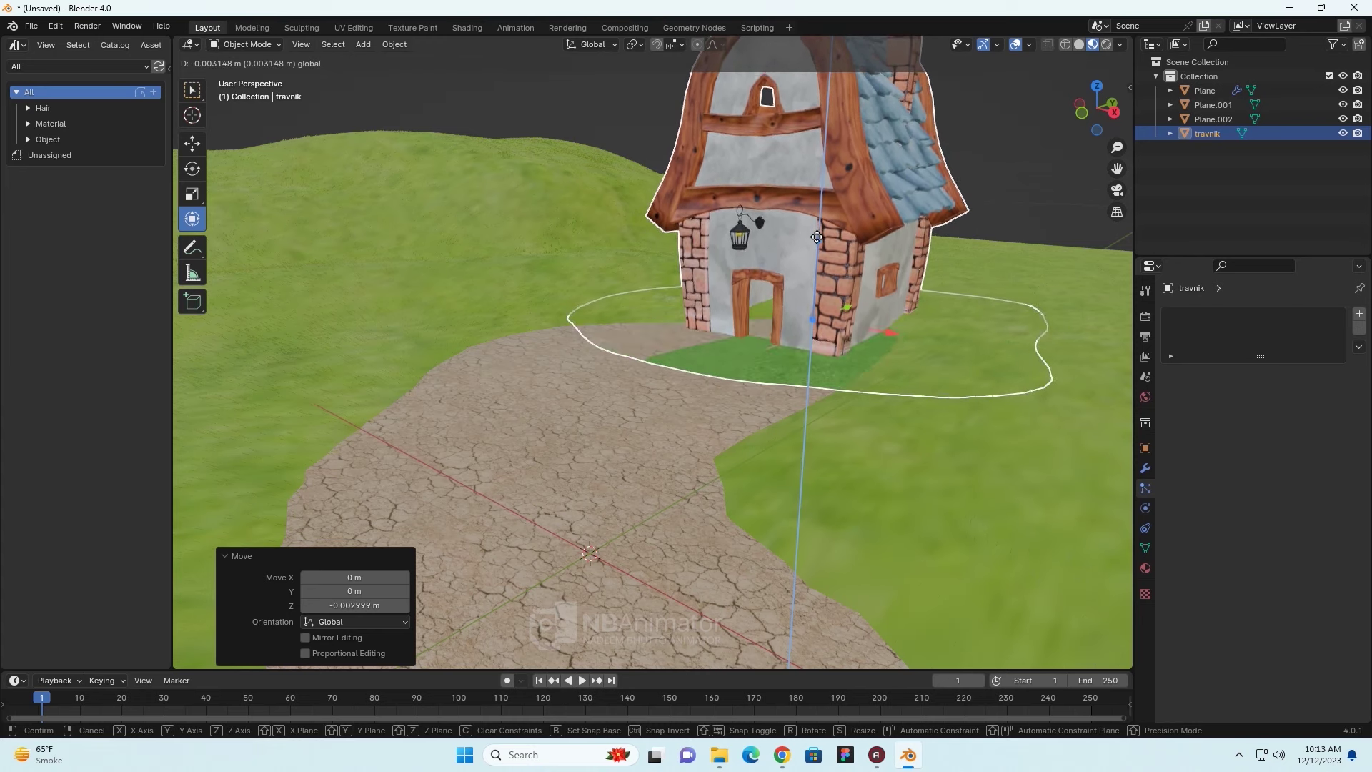
left_click(807, 315)
- Nudge the house about 0.046 m along Y so it sits on the grass
mouse_move(862, 457)
middle_mouse_down()
mouse_move(770, 443)
mouse_move(870, 479)
mouse_move(397, 470)
middle_mouse_up()
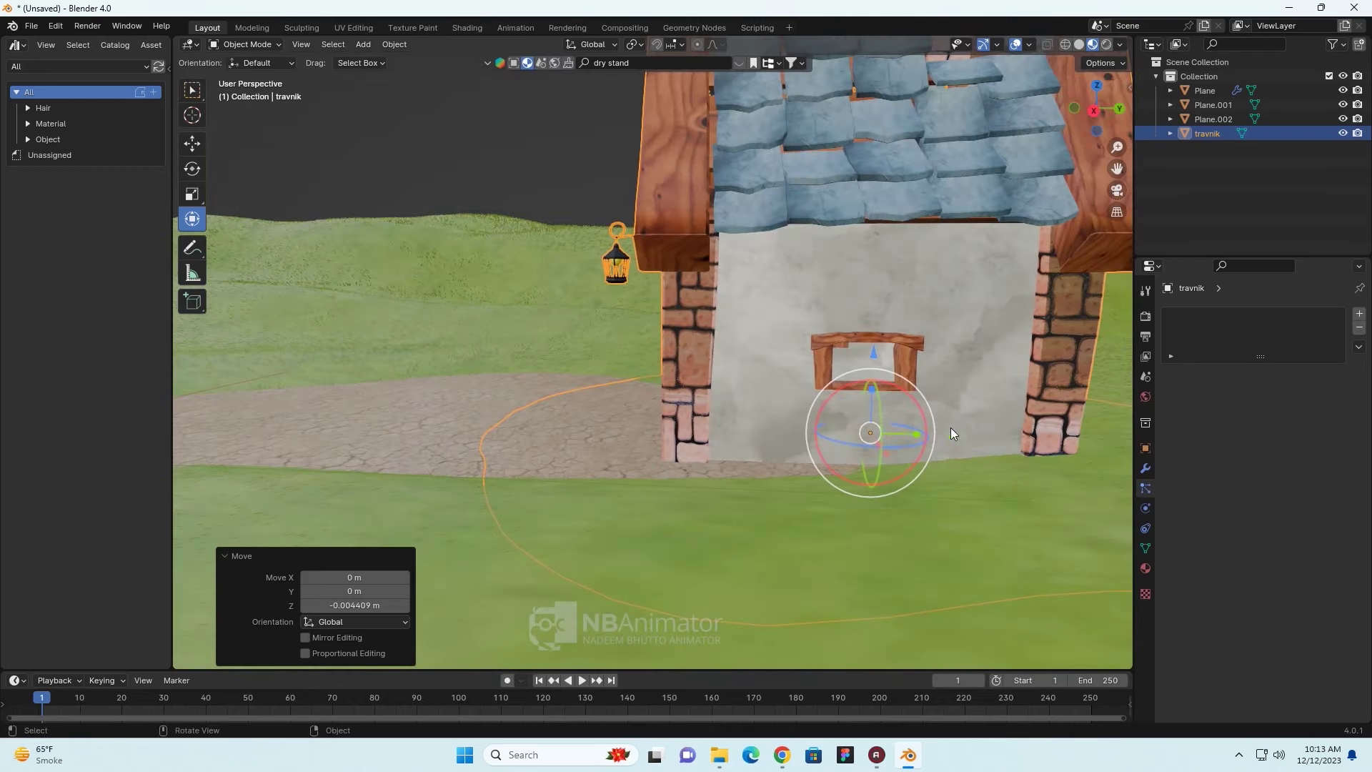
left_click_drag(959, 435, 468, 539)
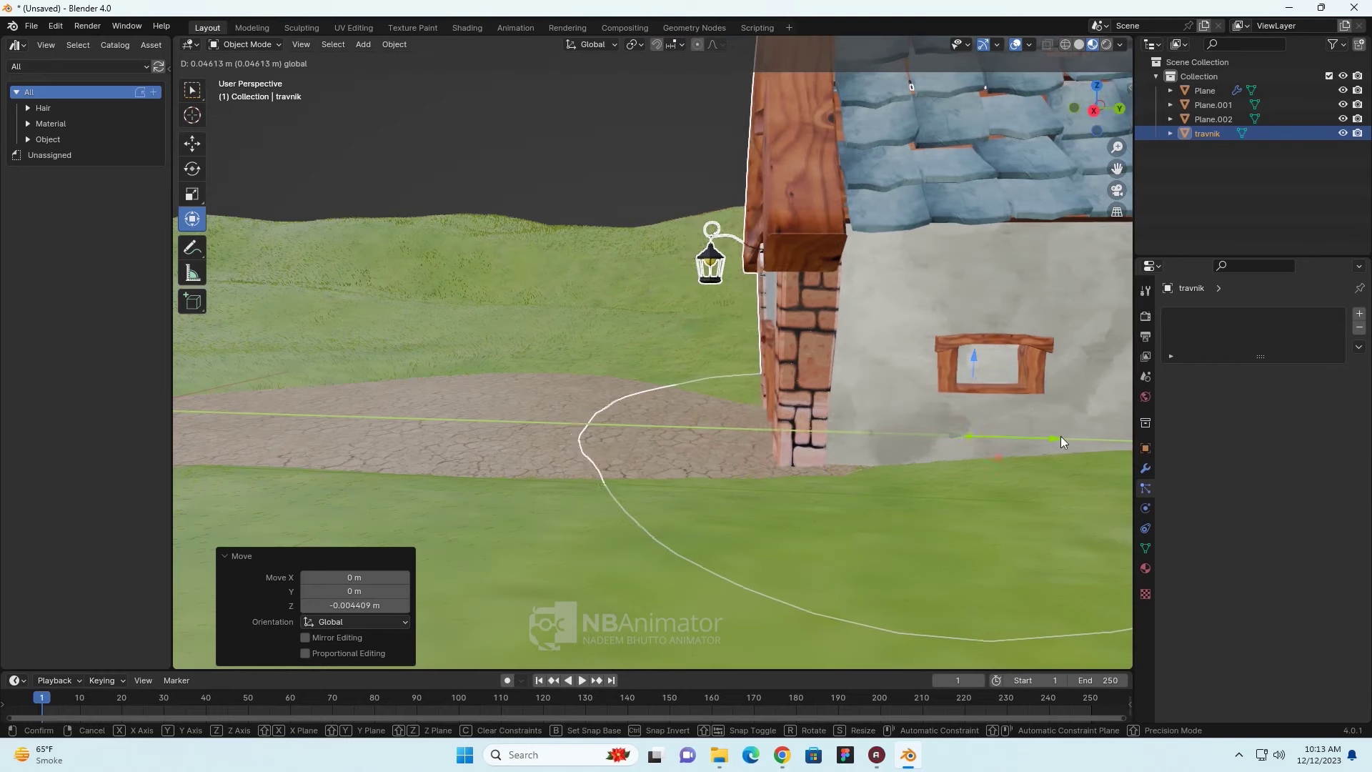
middle_click_drag(467, 539, 592, 539)
scroll(593, 539, "down", 2)
scroll(593, 539, "down", 2)
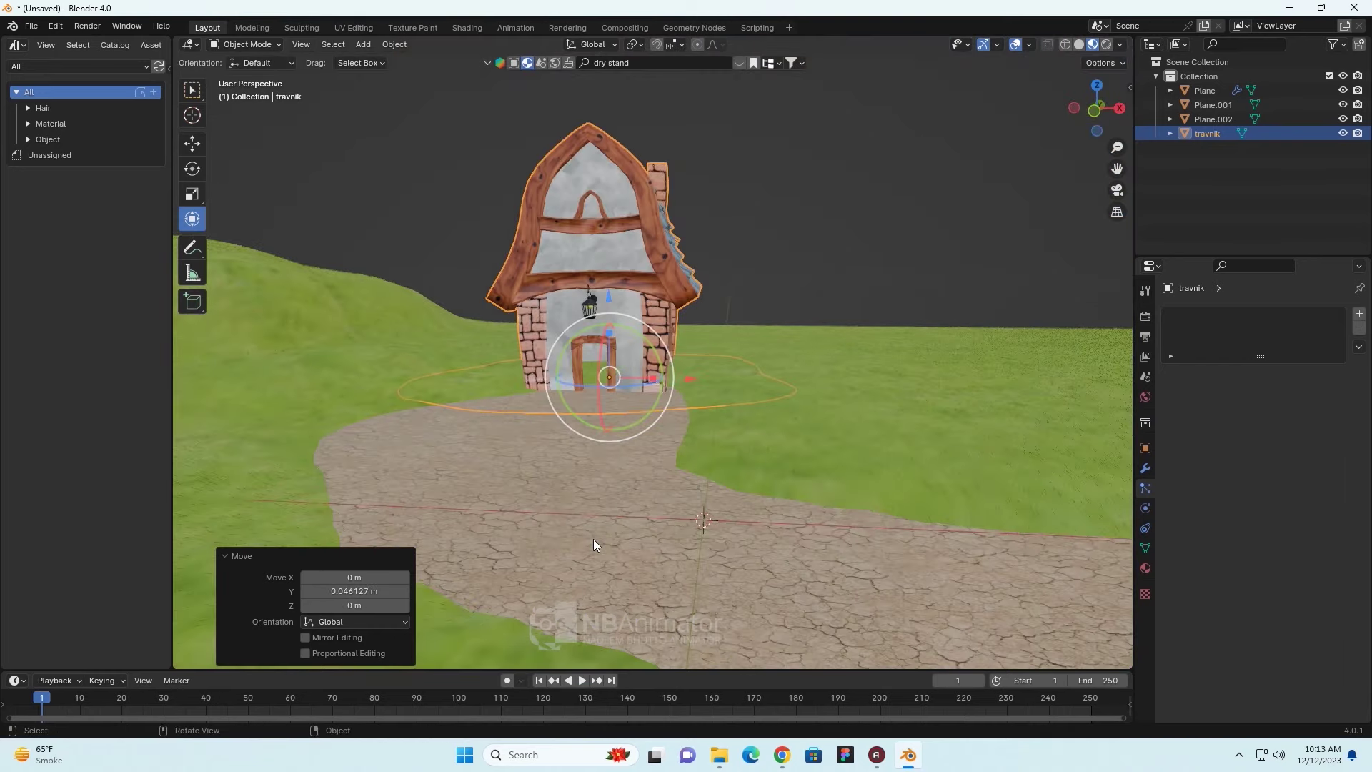
scroll(594, 539, "down", 1)
mouse_move(627, 446)
middle_mouse_down()
mouse_move(797, 503)
mouse_move(752, 549)
mouse_move(613, 581)
mouse_move(616, 505)
mouse_move(713, 499)
mouse_move(645, 515)
mouse_move(717, 528)
middle_mouse_up()
scroll(645, 514, "up", 3)
scroll(646, 515, "up", 4)
scroll(646, 515, "down", 5)
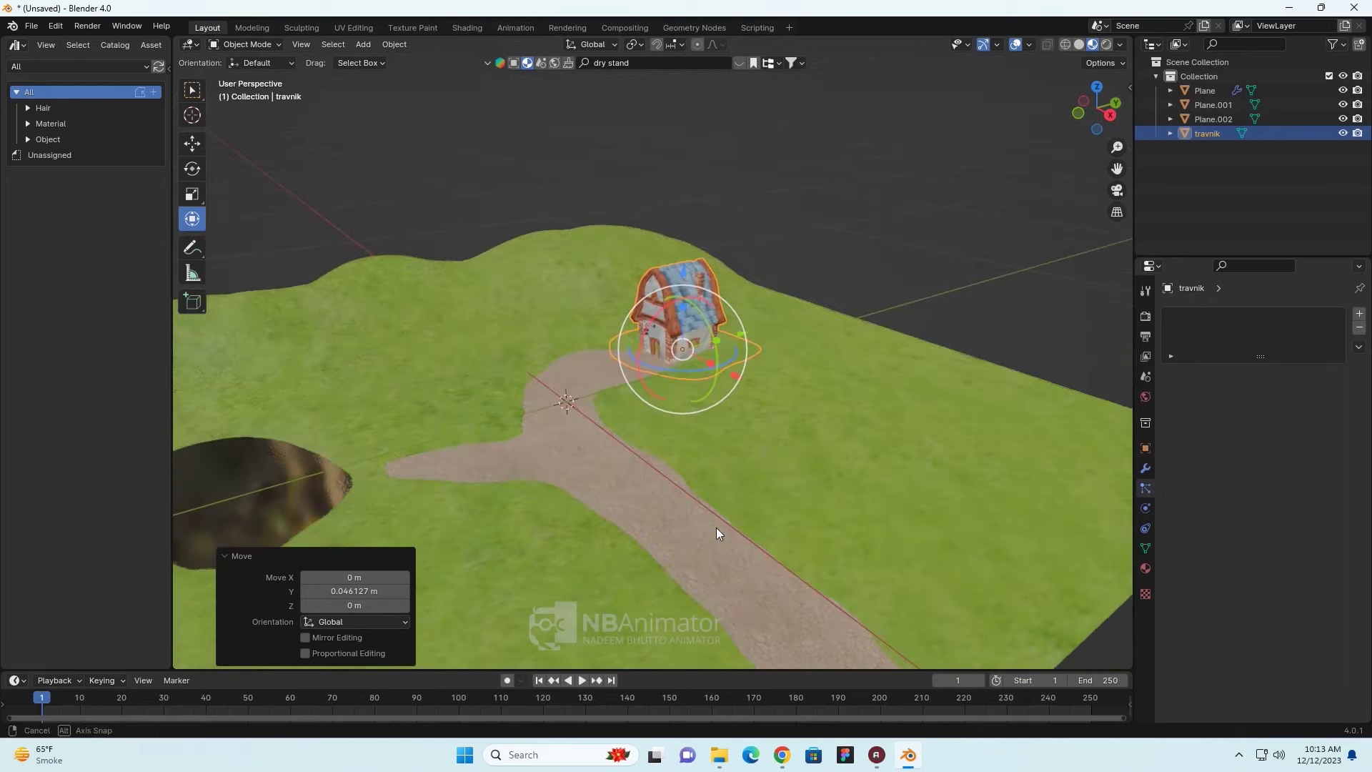
- Save the scene under the file name sace.blend
key("ctrl+s")
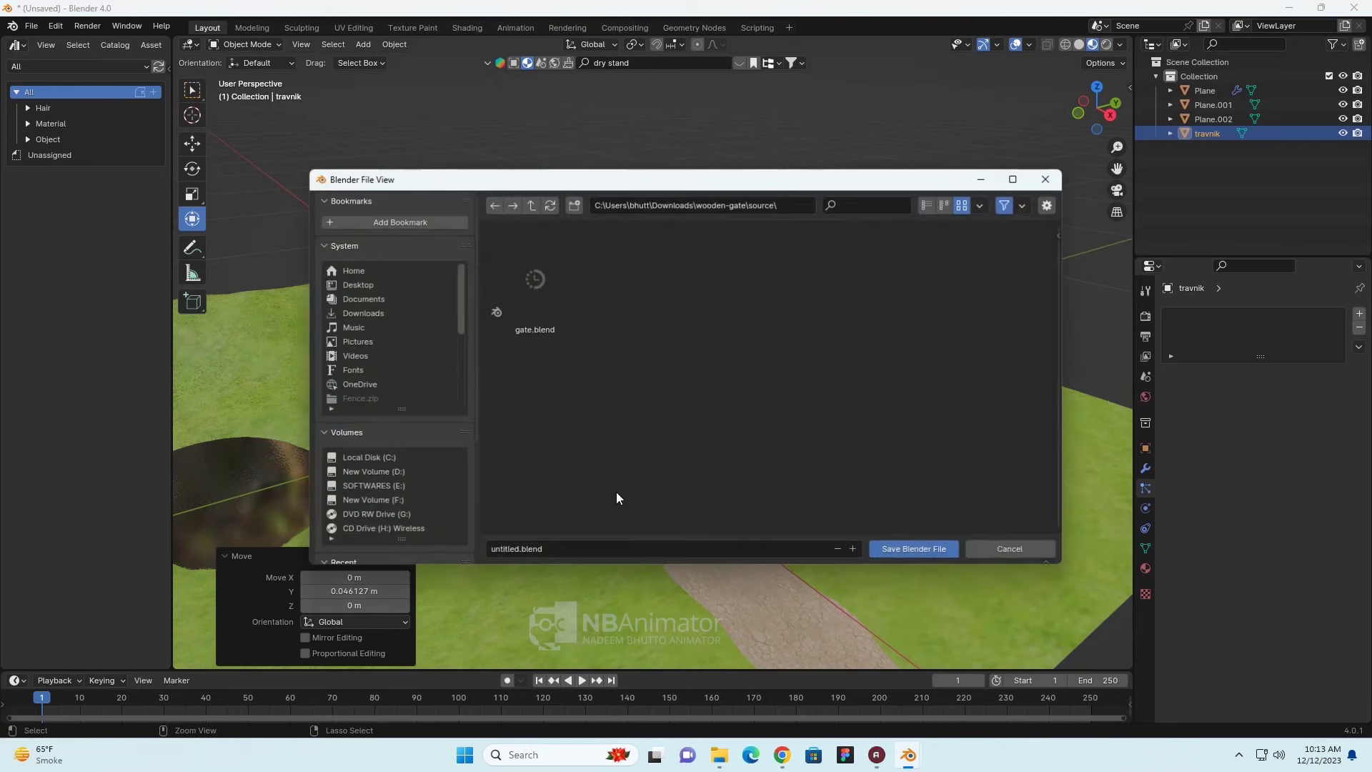
left_click(503, 555)
key("Left")
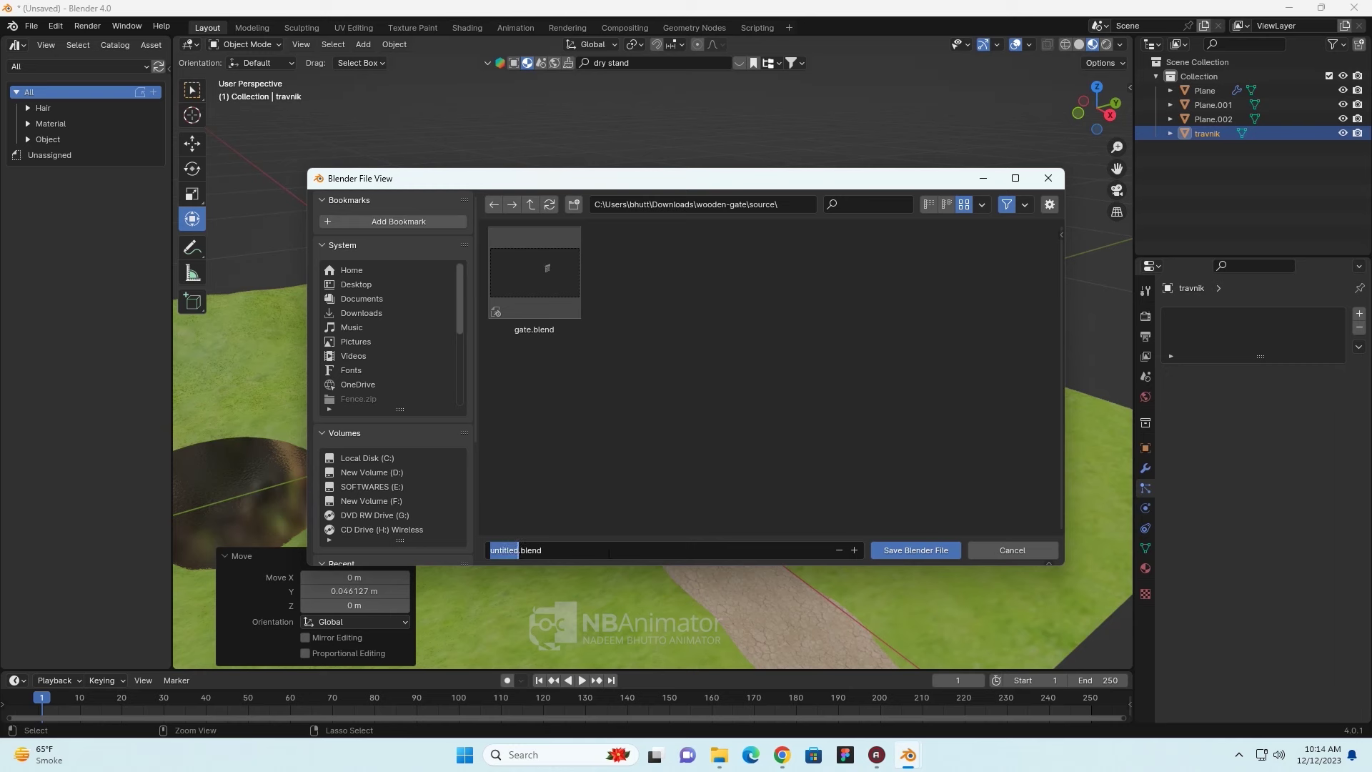
type("sac")
key("Return")
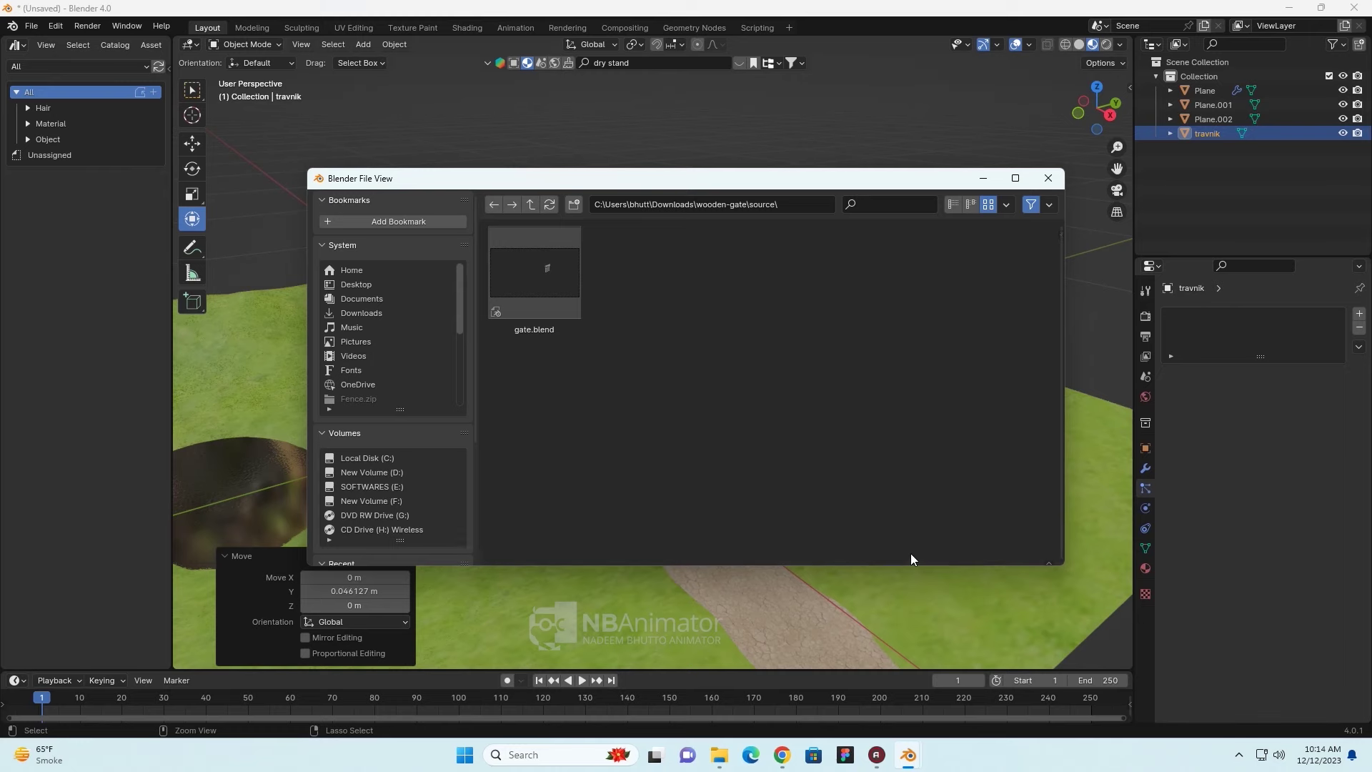
left_click(910, 553)
- Deselect the house and orbit to a low view with the path in front
left_click(899, 320)
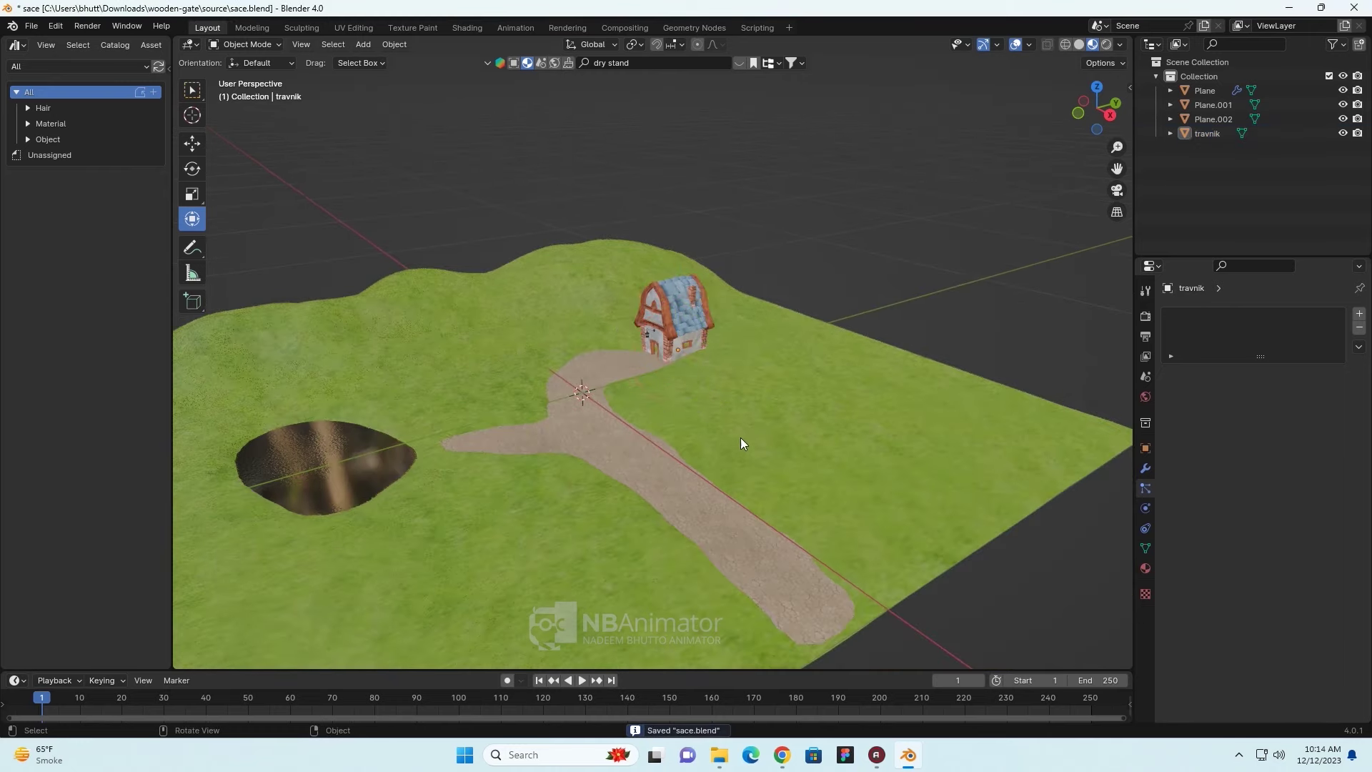
middle_click_drag(740, 437, 675, 446)
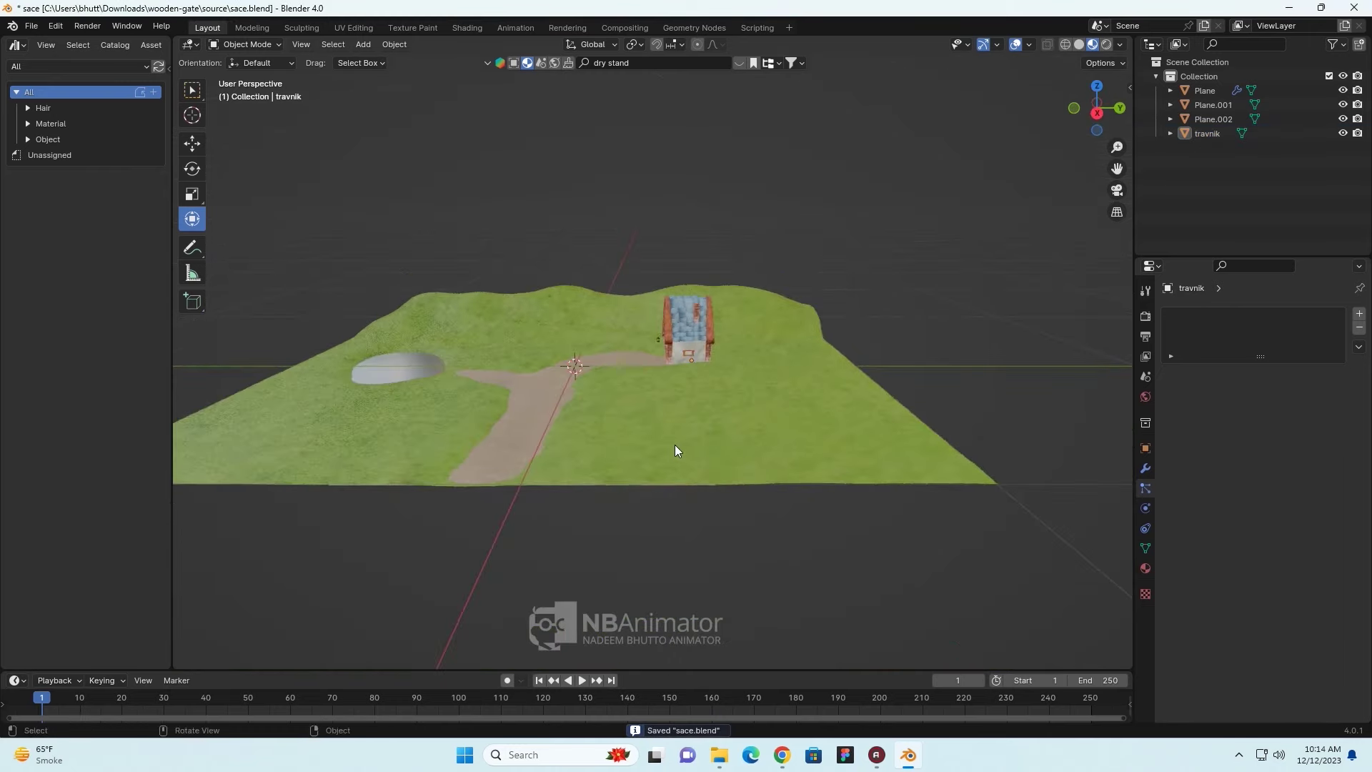
scroll(676, 448, "up", 4)
middle_click_drag(700, 432, 785, 442)
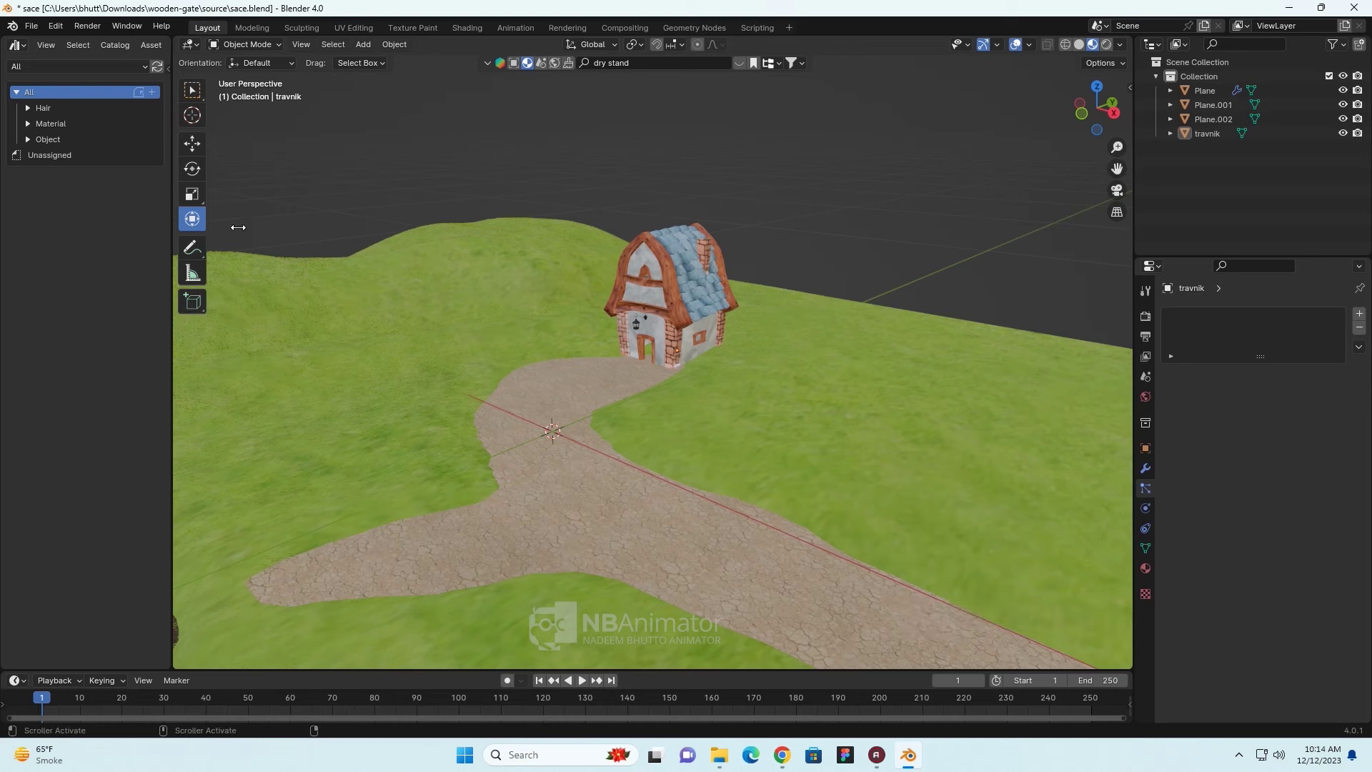
- Widen the Asset Browser and drop the slide on the grass right of the house
left_click_drag(149, 191, 44, 207)
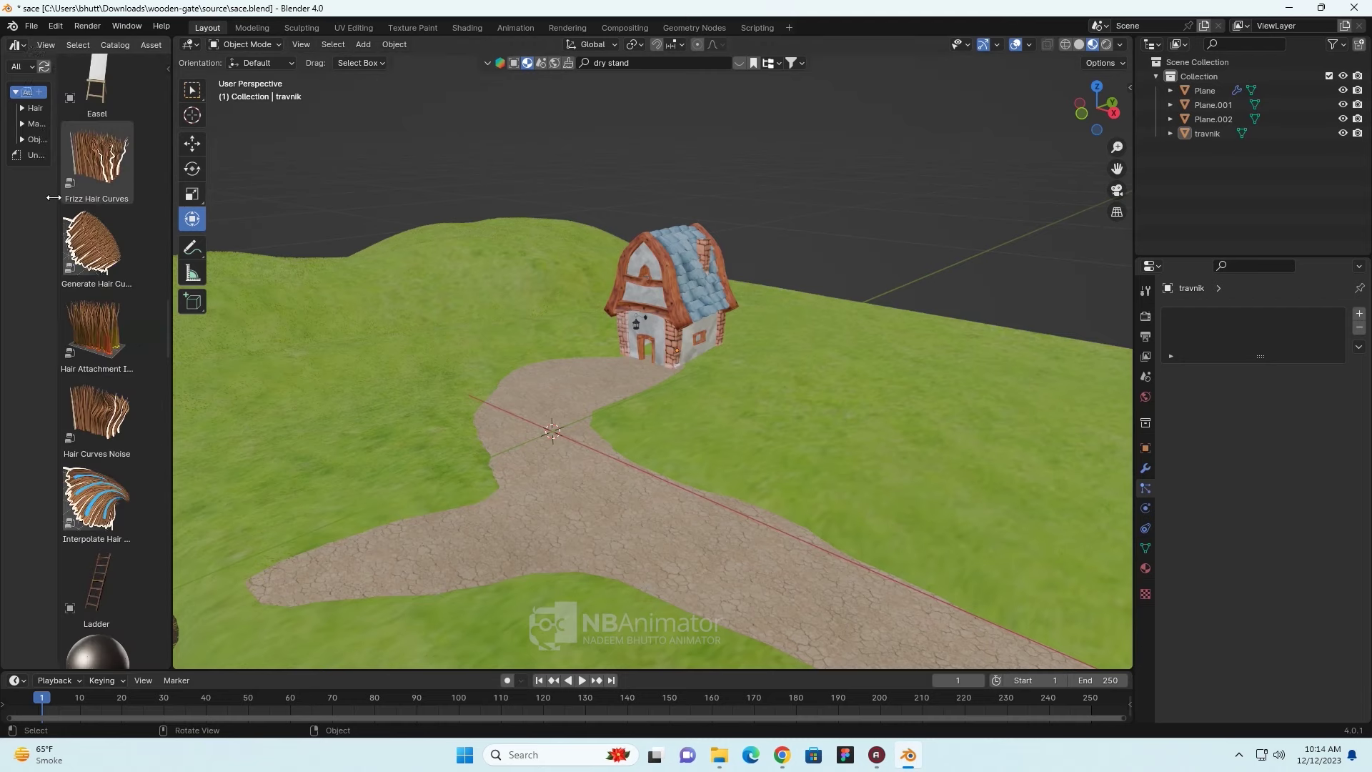
left_click_drag(165, 263, 480, 277)
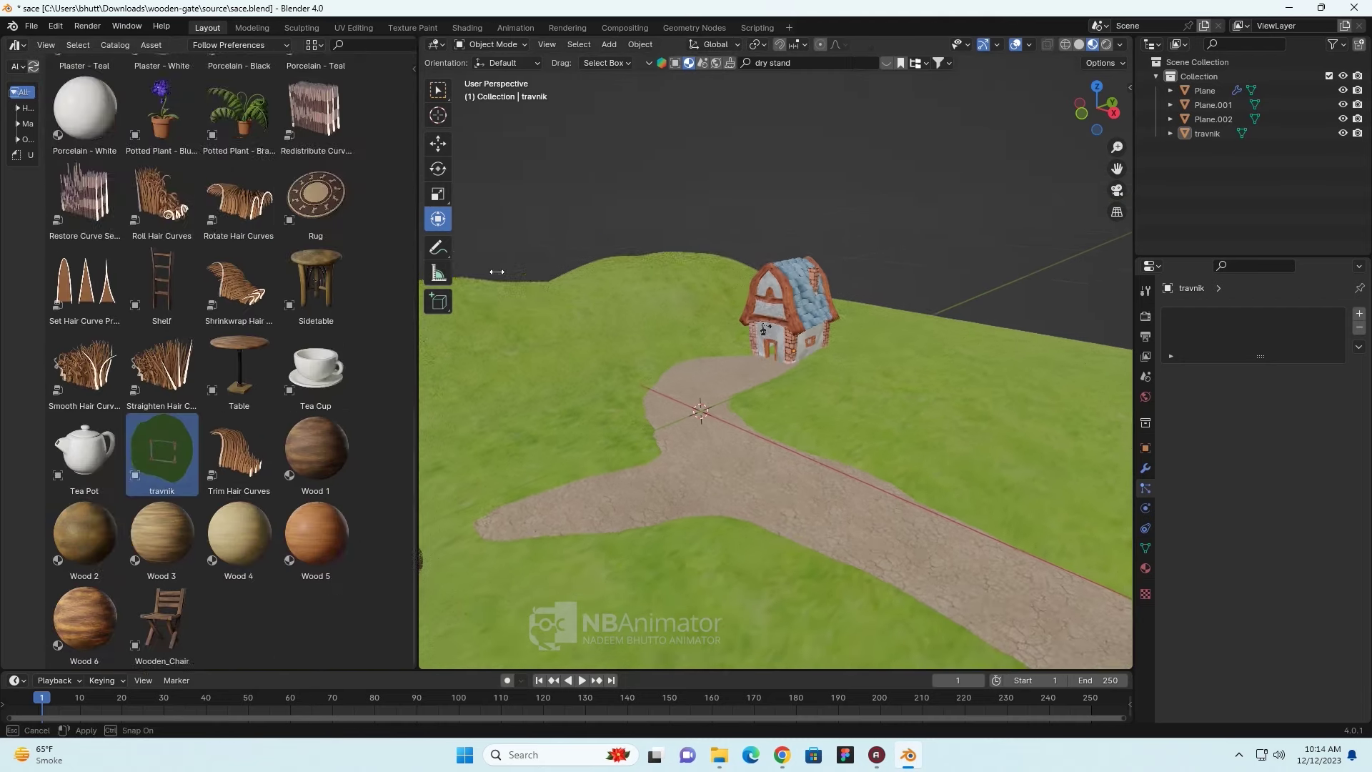
scroll(178, 407, "up", 3)
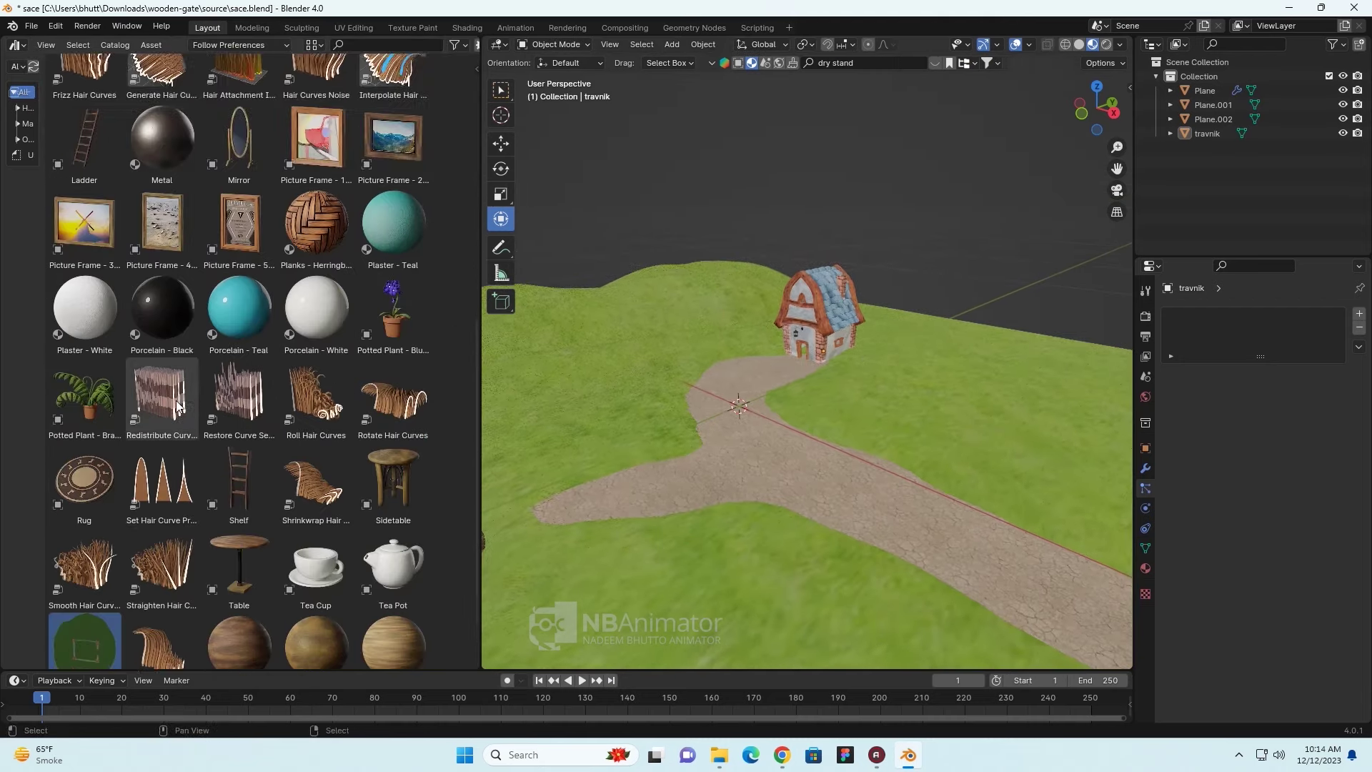
scroll(178, 406, "up", 3)
scroll(178, 406, "up", 3)
scroll(178, 407, "up", 3)
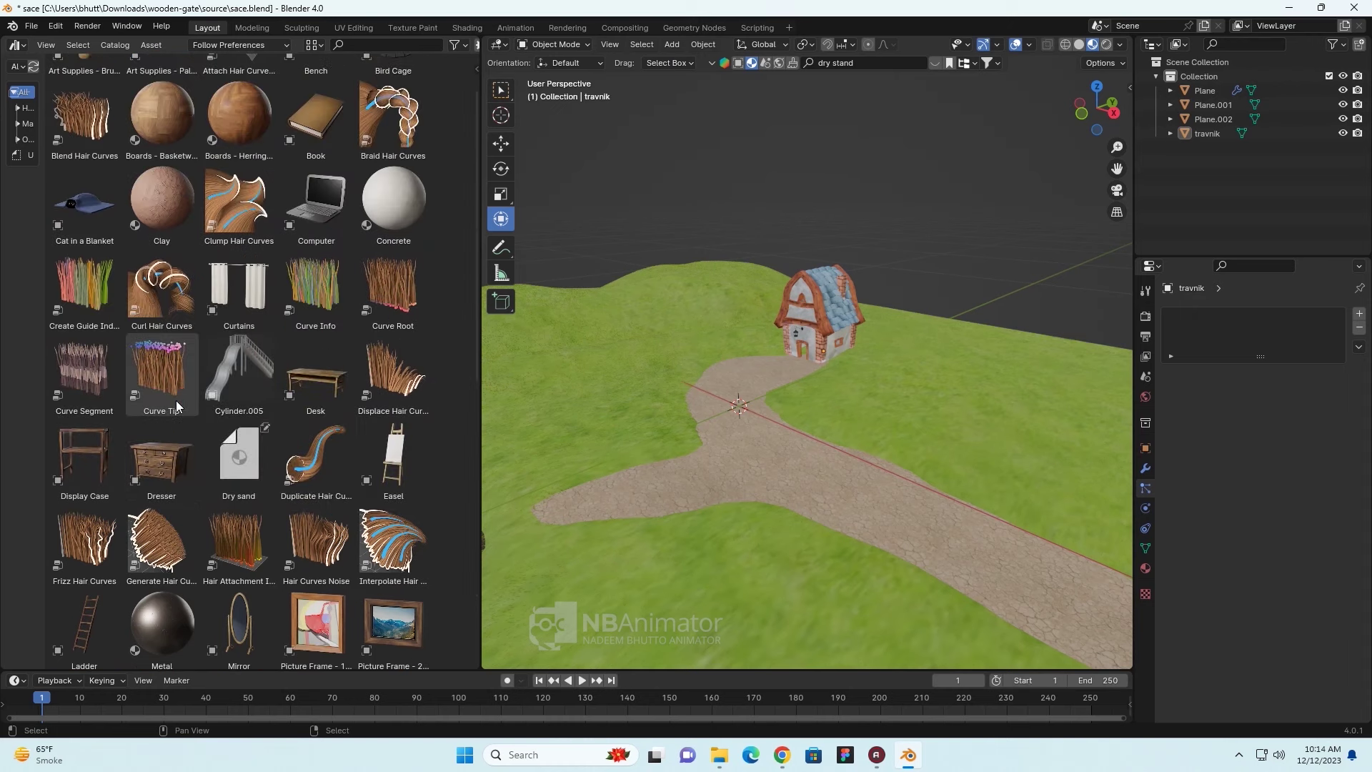
scroll(178, 406, "up", 2)
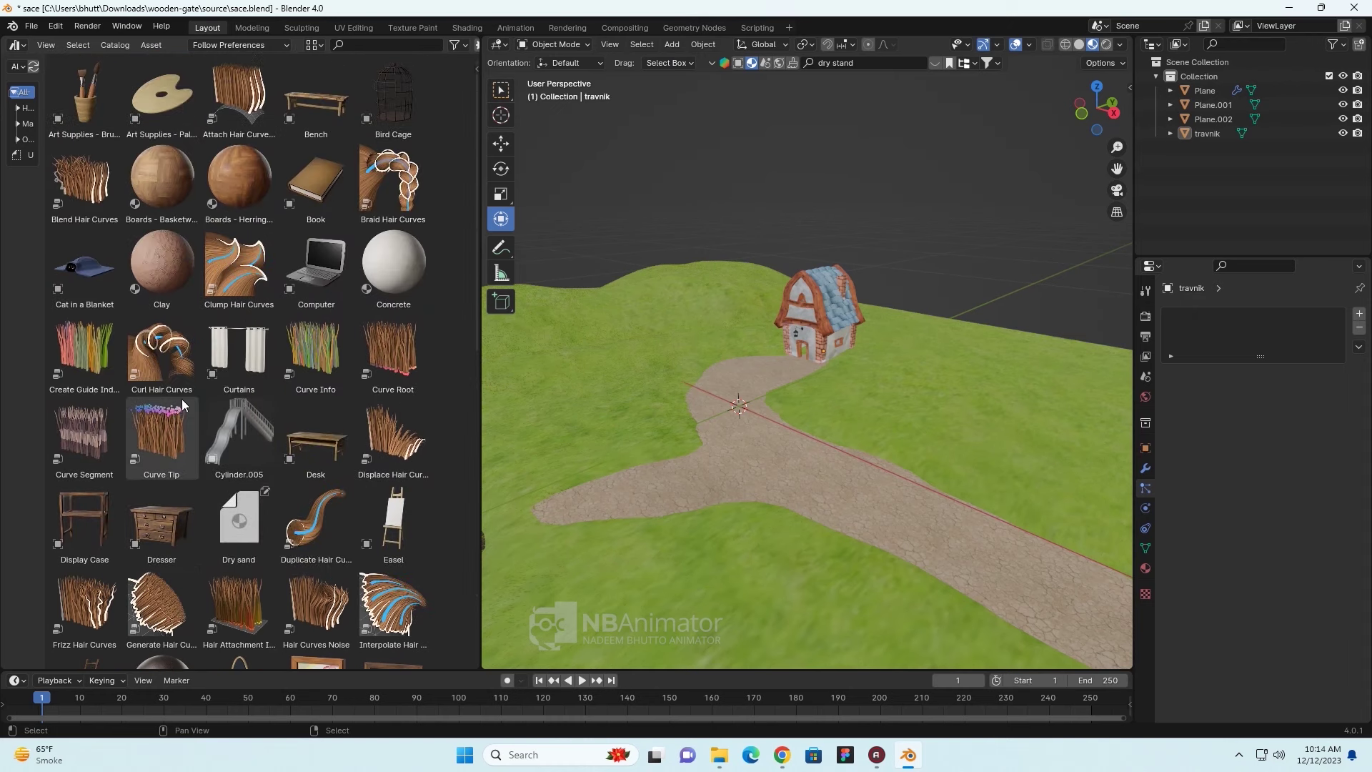
scroll(243, 481, "down", 1)
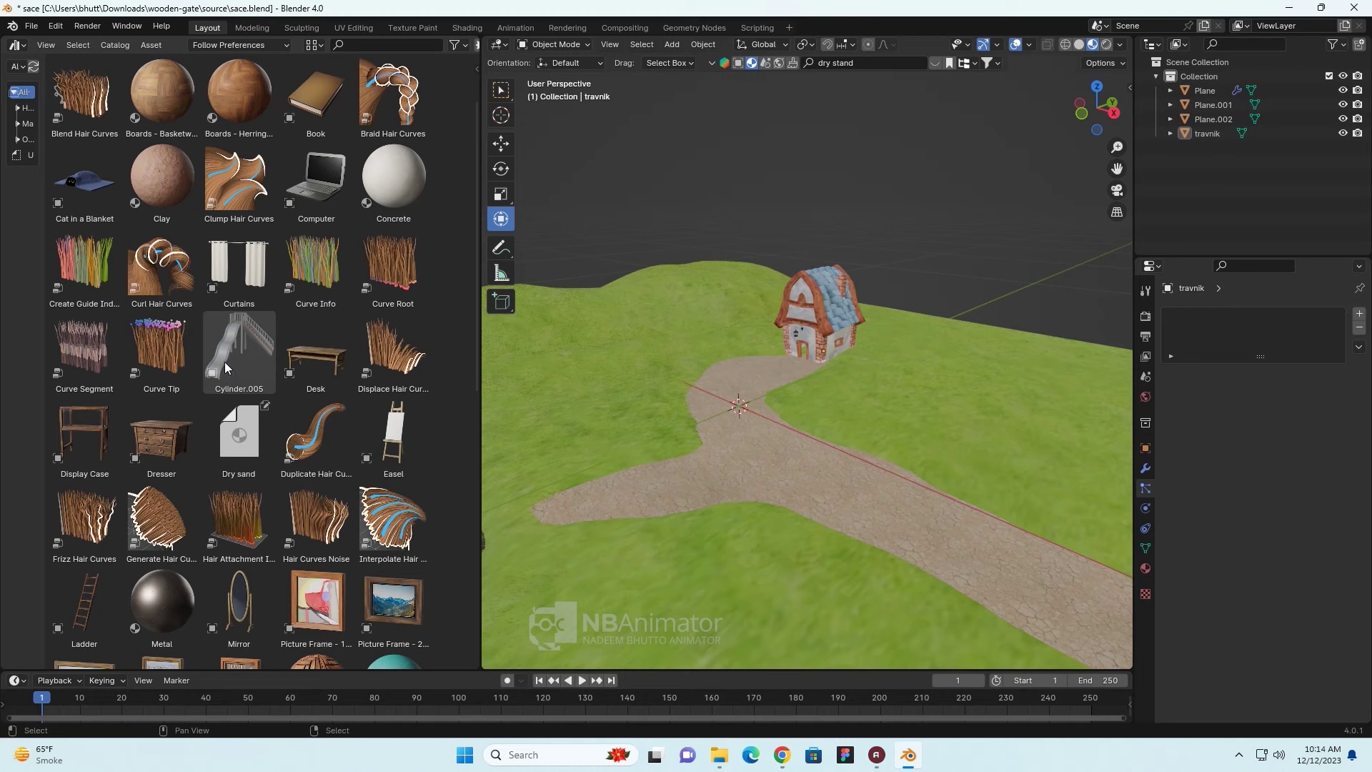
left_click_drag(226, 367, 1047, 413)
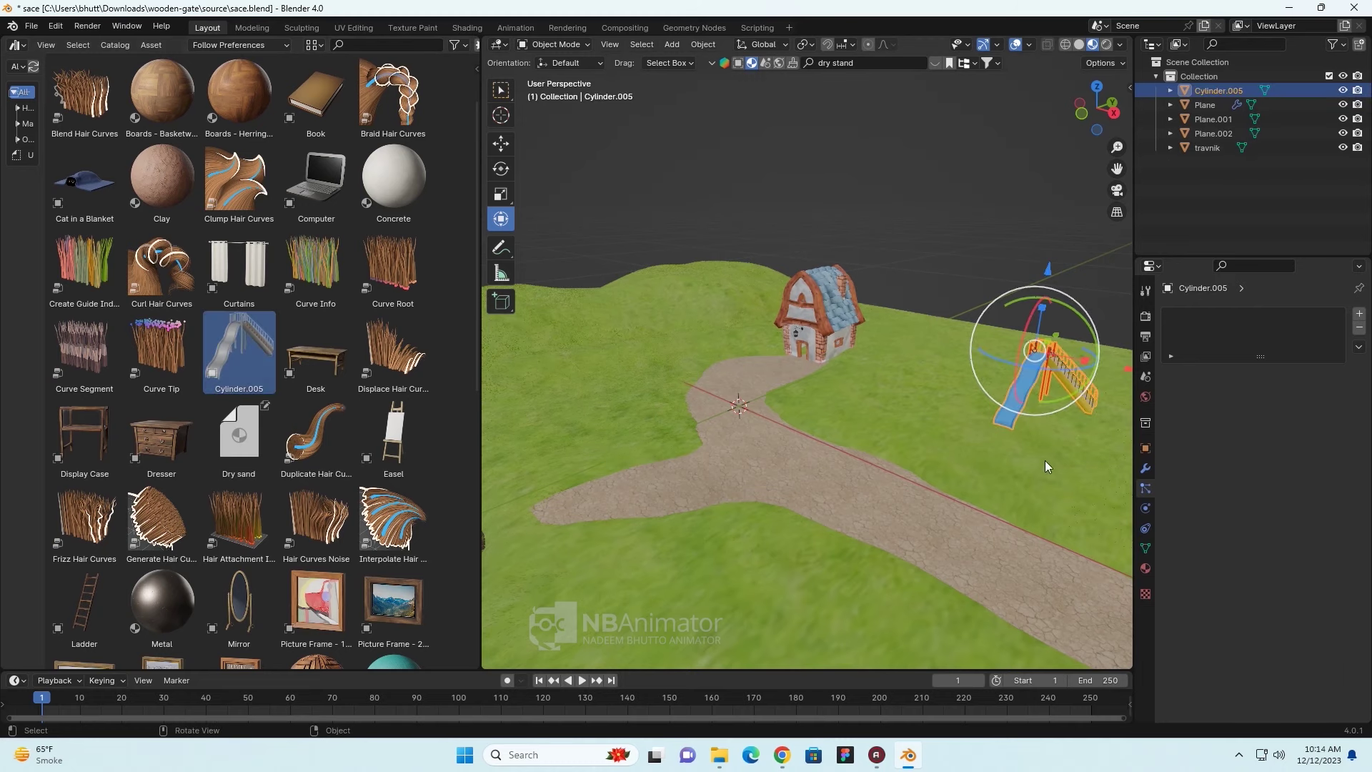
- Orbit toward the pond and add the Bluebell potted plant beside the house
middle_click_drag(952, 469, 775, 463)
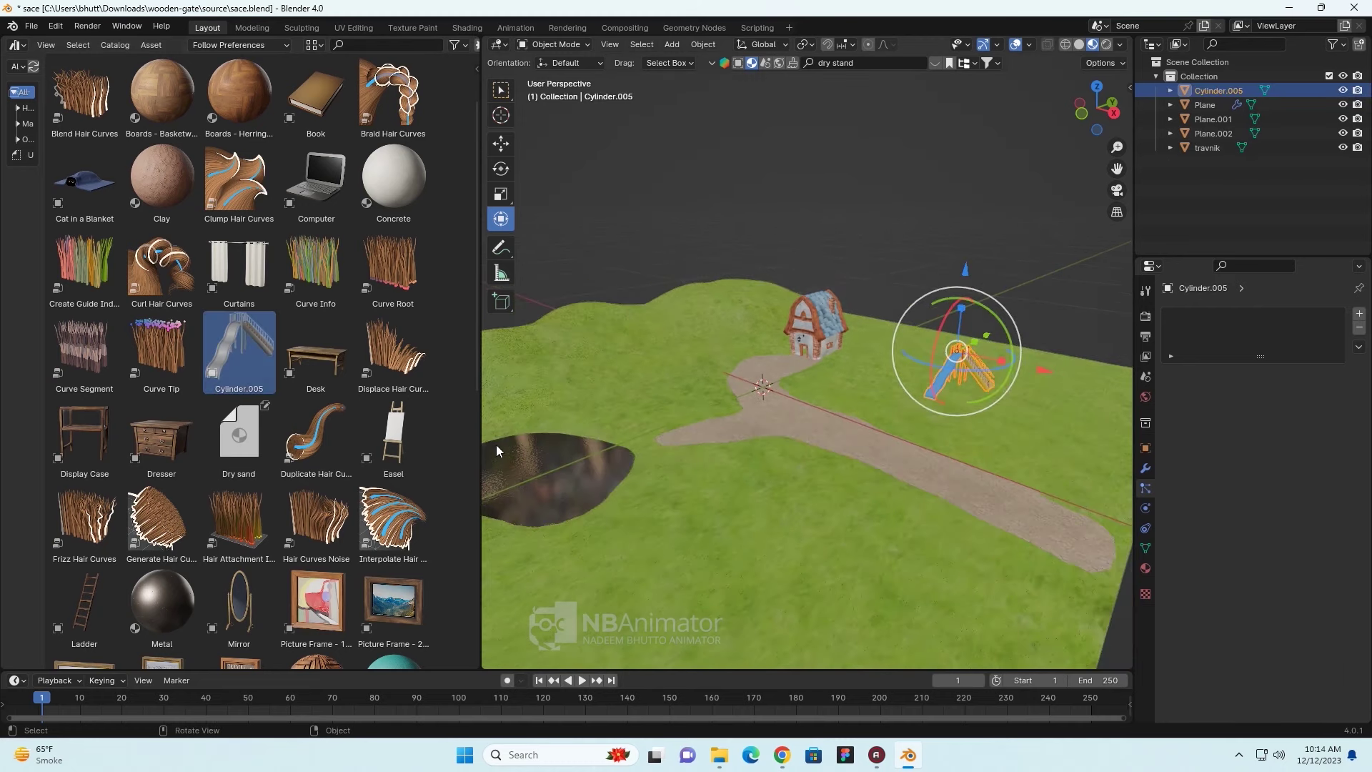
scroll(412, 485, "down", 2)
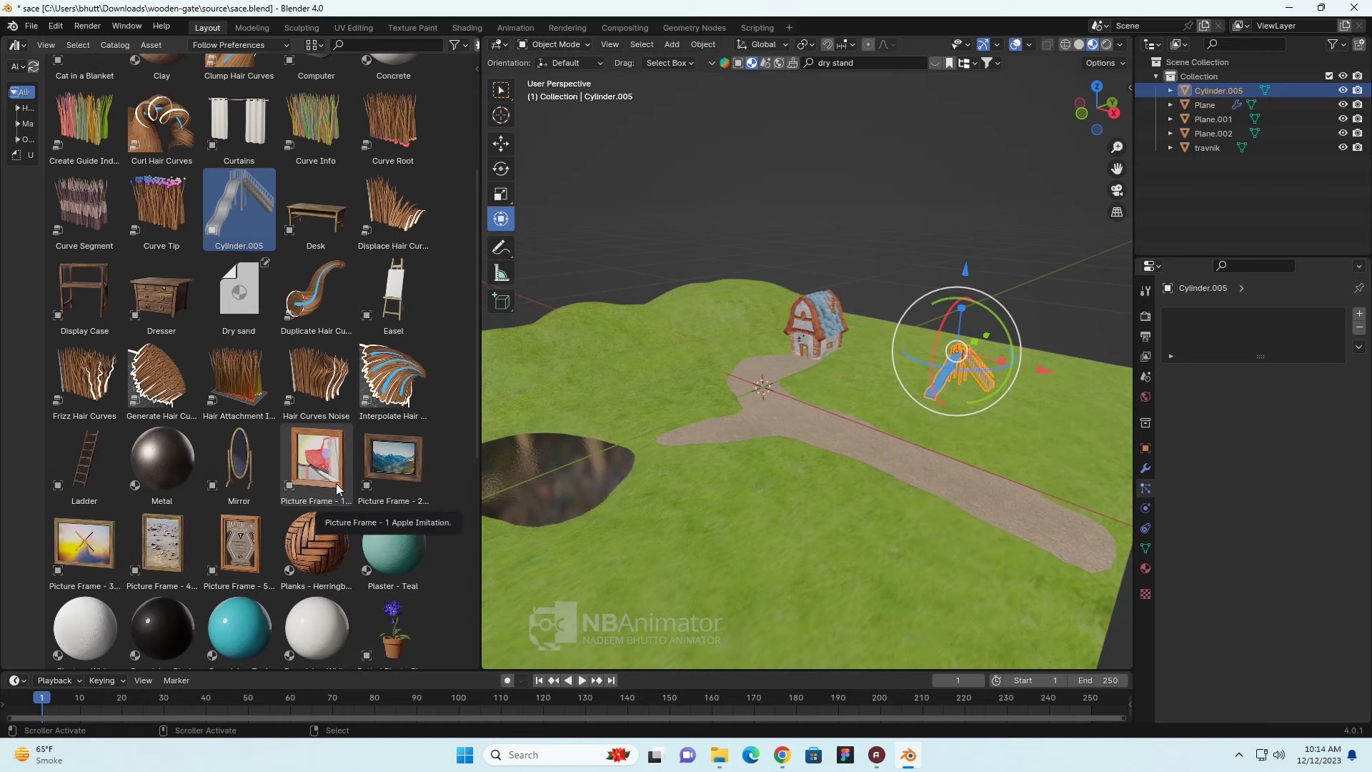
scroll(261, 470, "down", 2)
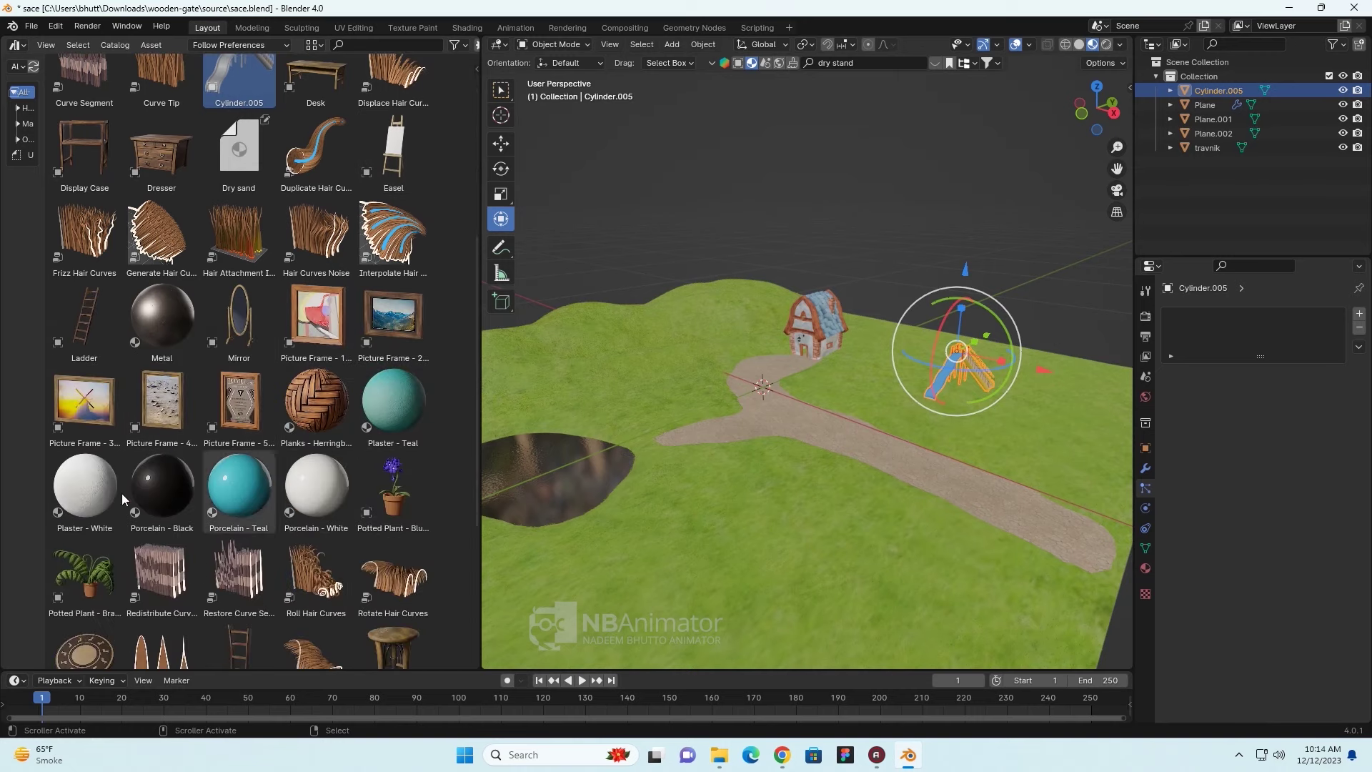
scroll(280, 519, "down", 3)
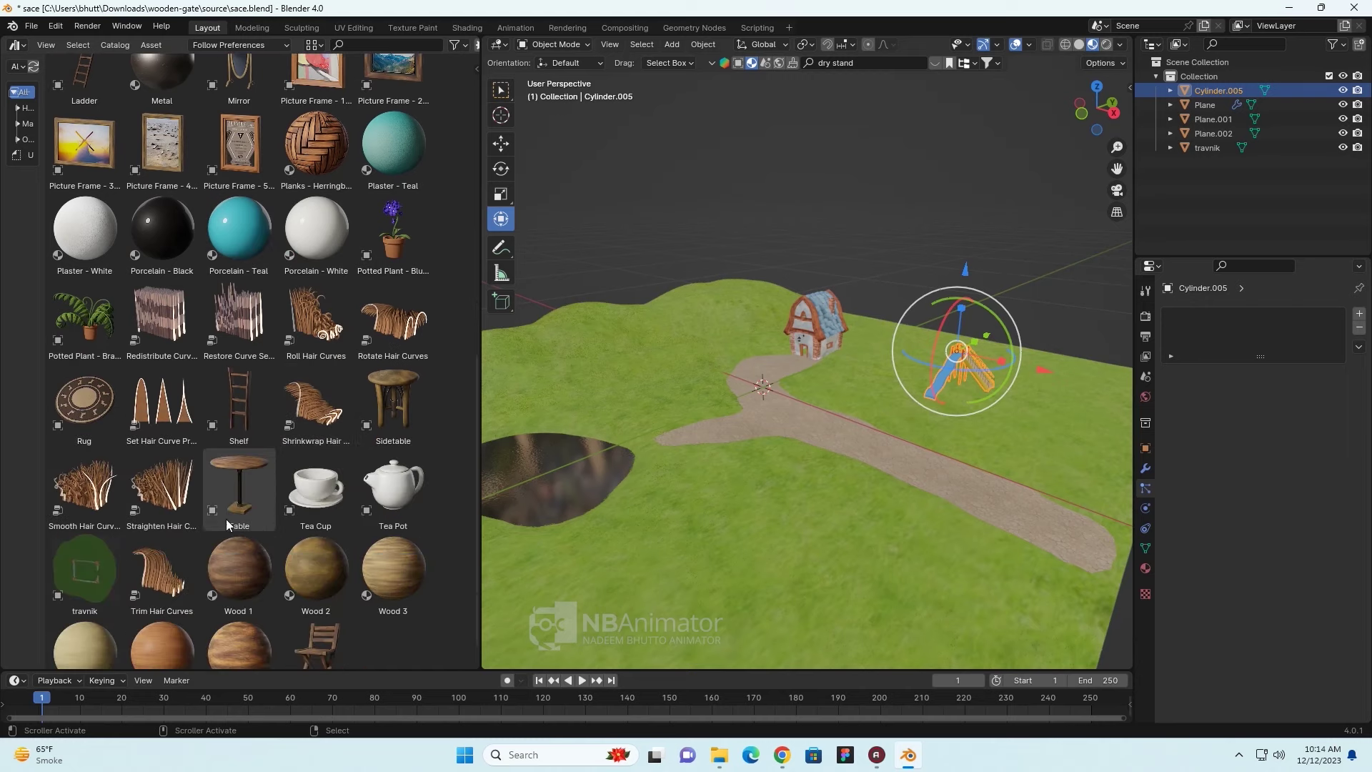
scroll(236, 522, "down", 1)
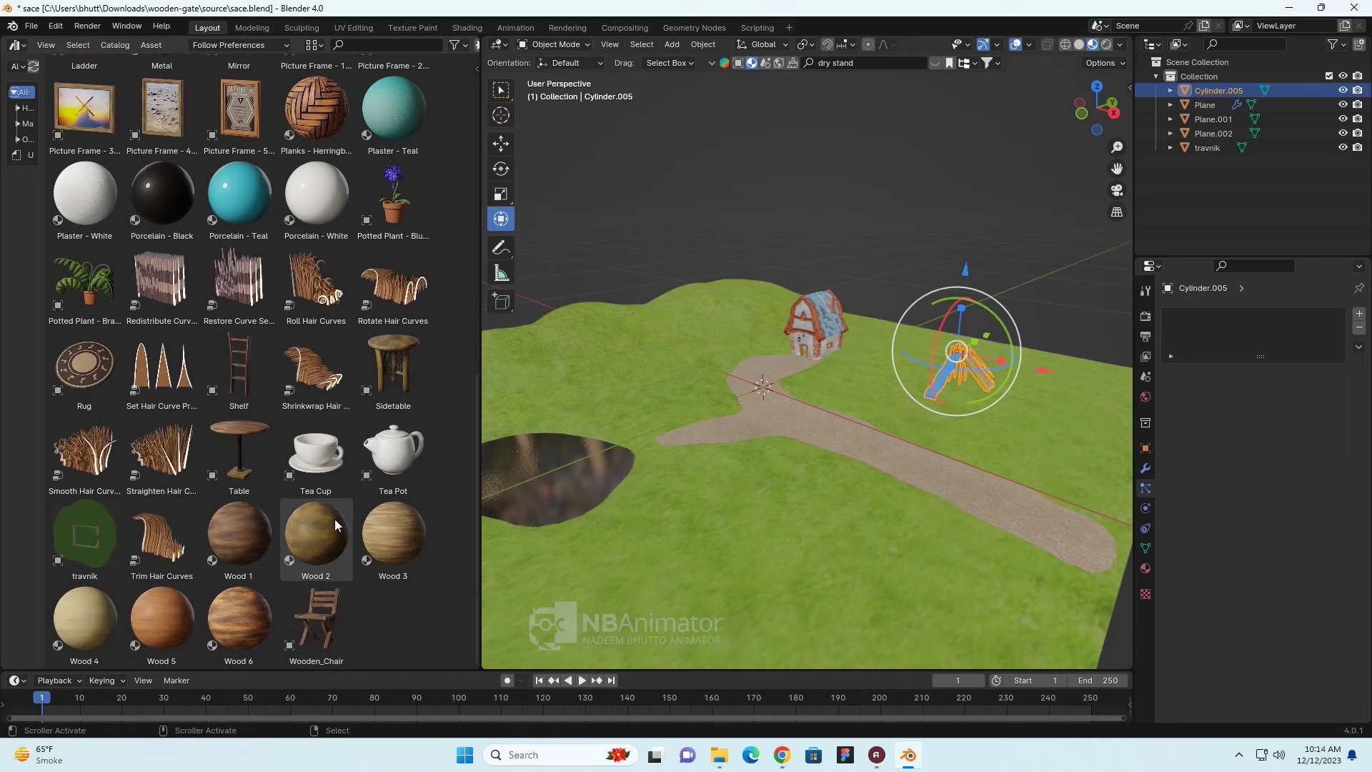
scroll(335, 519, "up", 2)
scroll(336, 516, "up", 2)
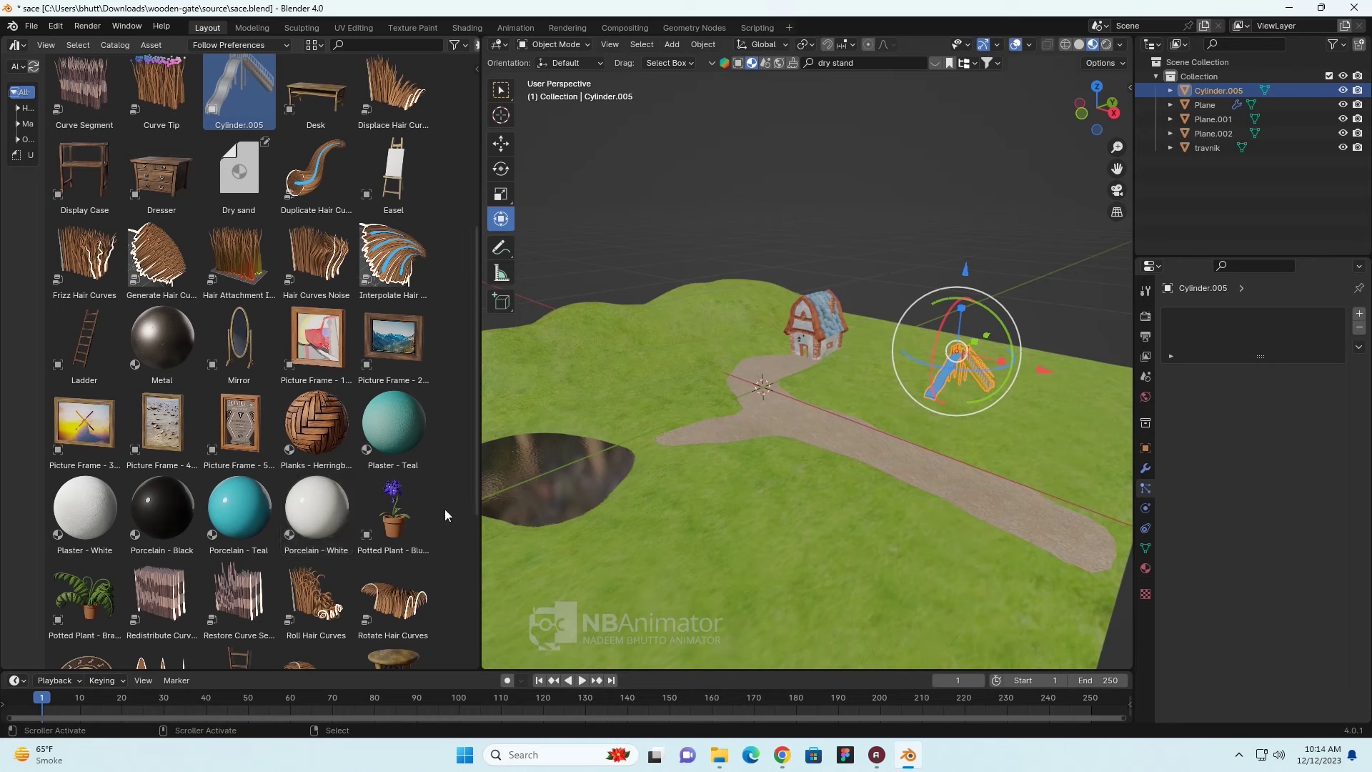
left_click_drag(393, 511, 819, 372)
- Drop the Bluebell and Bracken potted plants into the scene and hide the asset library
left_click_drag(84, 597, 770, 359)
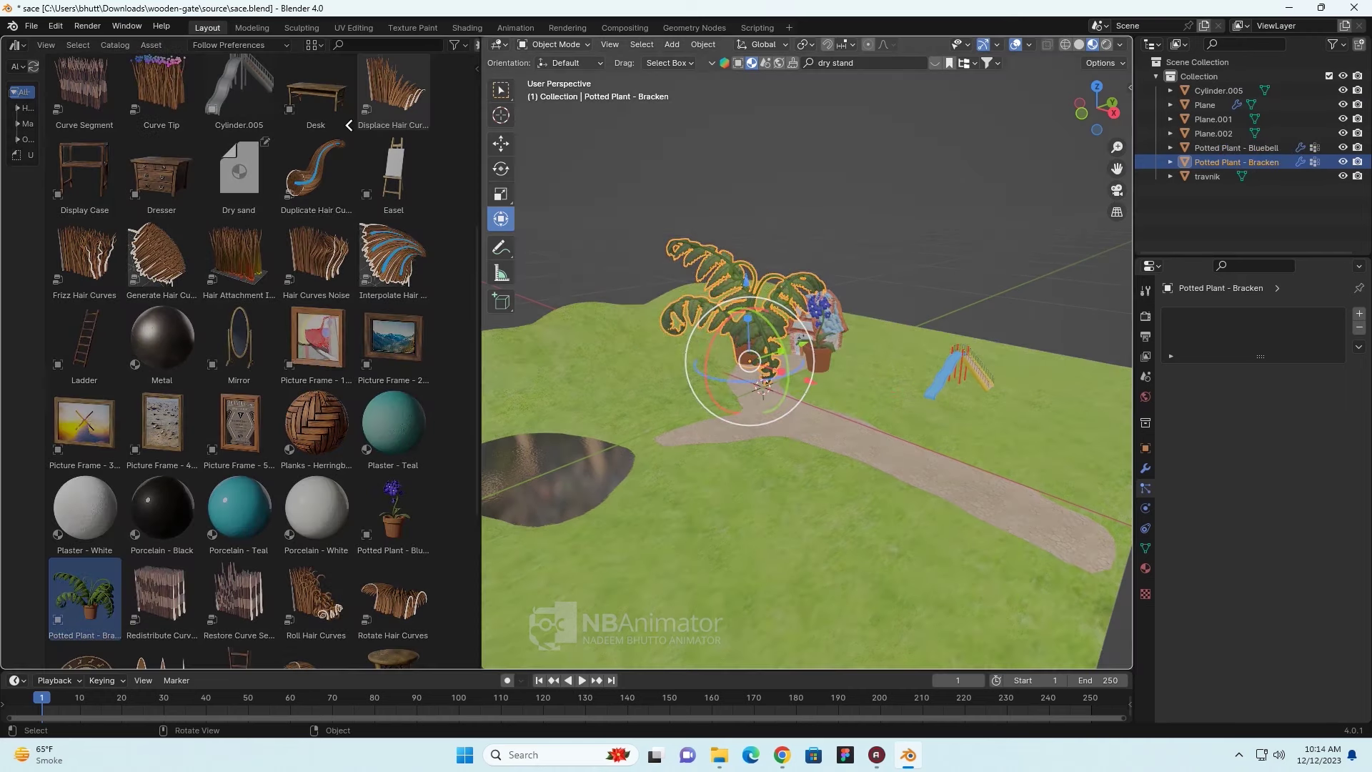
left_click_drag(483, 42, 345, 128)
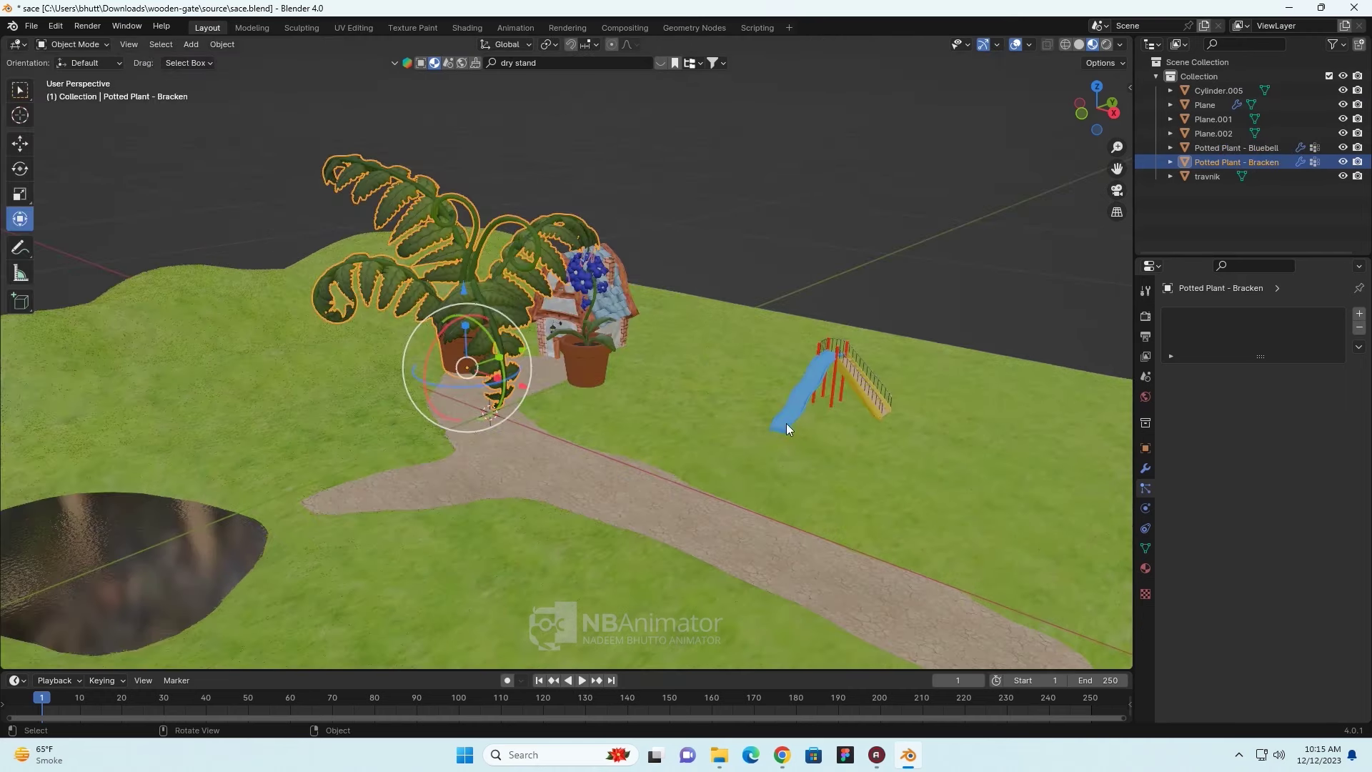
scroll(787, 424, "down", 2)
scroll(772, 420, "up", 3)
scroll(644, 396, "up", 3)
- Select the Bluebell pot and resize it over several scaling passes
left_click(632, 392)
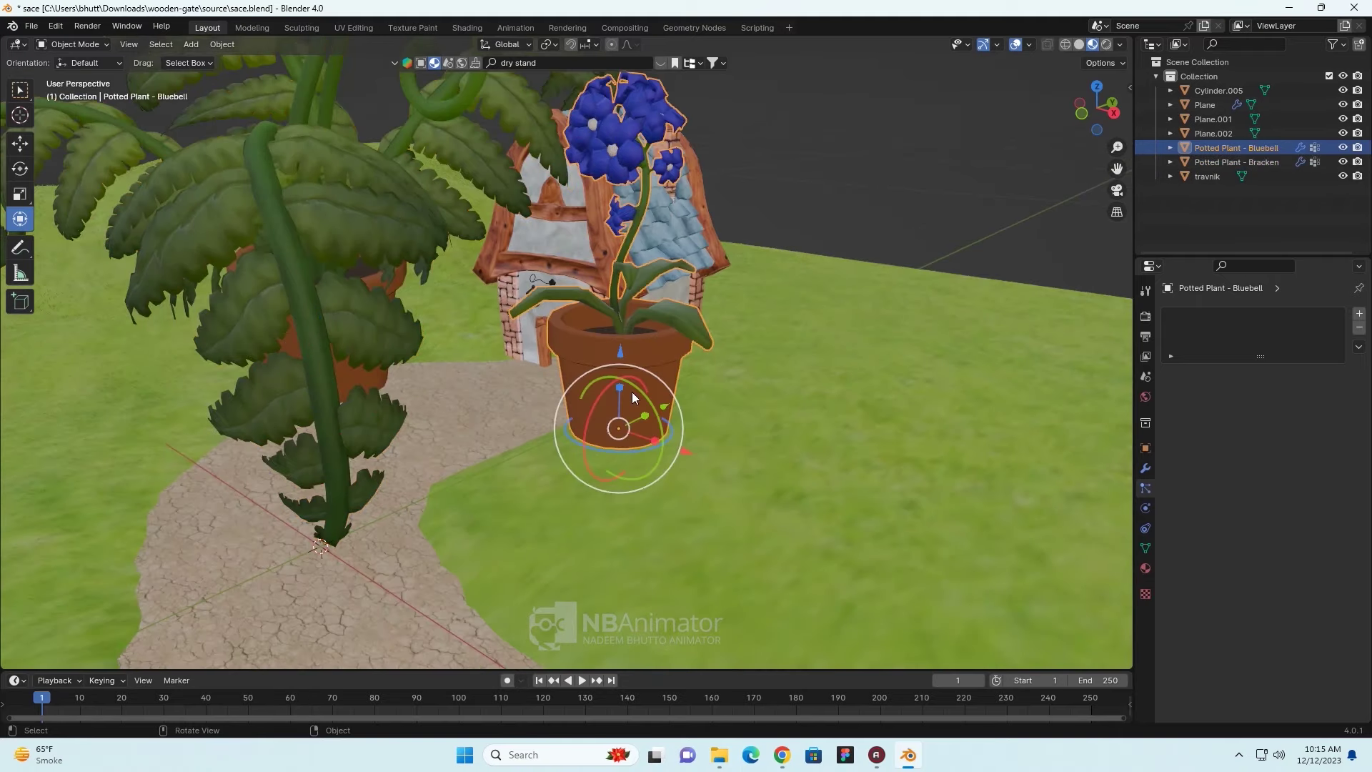
left_click(20, 143)
key("s")
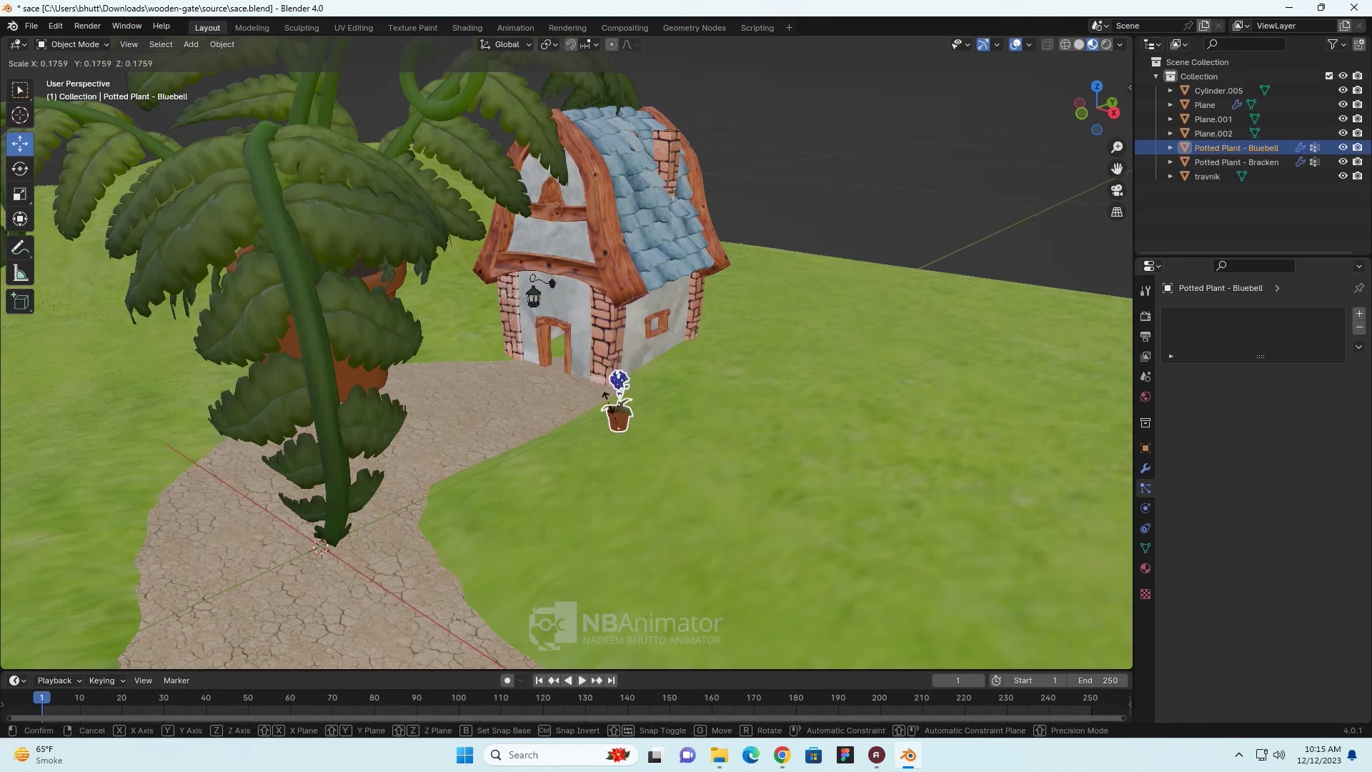
left_click(607, 404)
key("s")
scroll(725, 458, "up", 3)
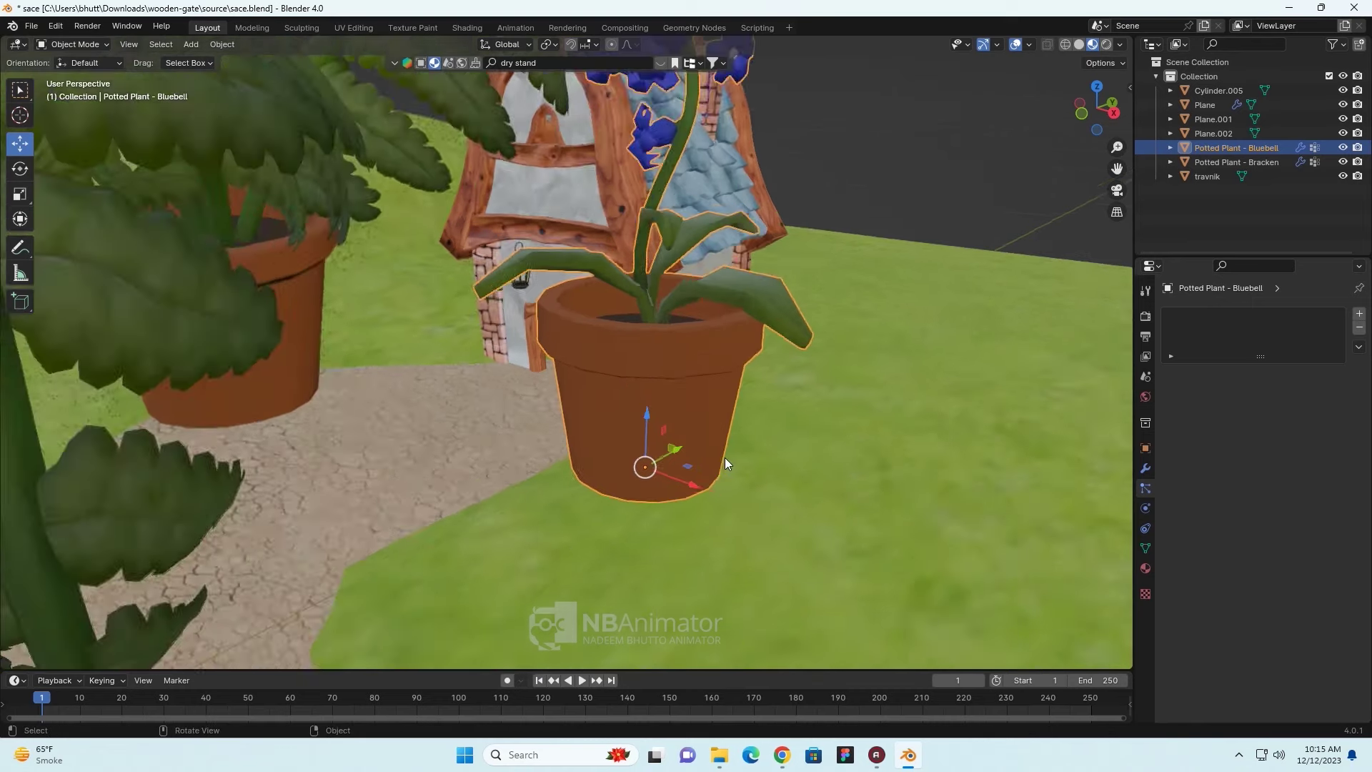
scroll(725, 458, "up", 2)
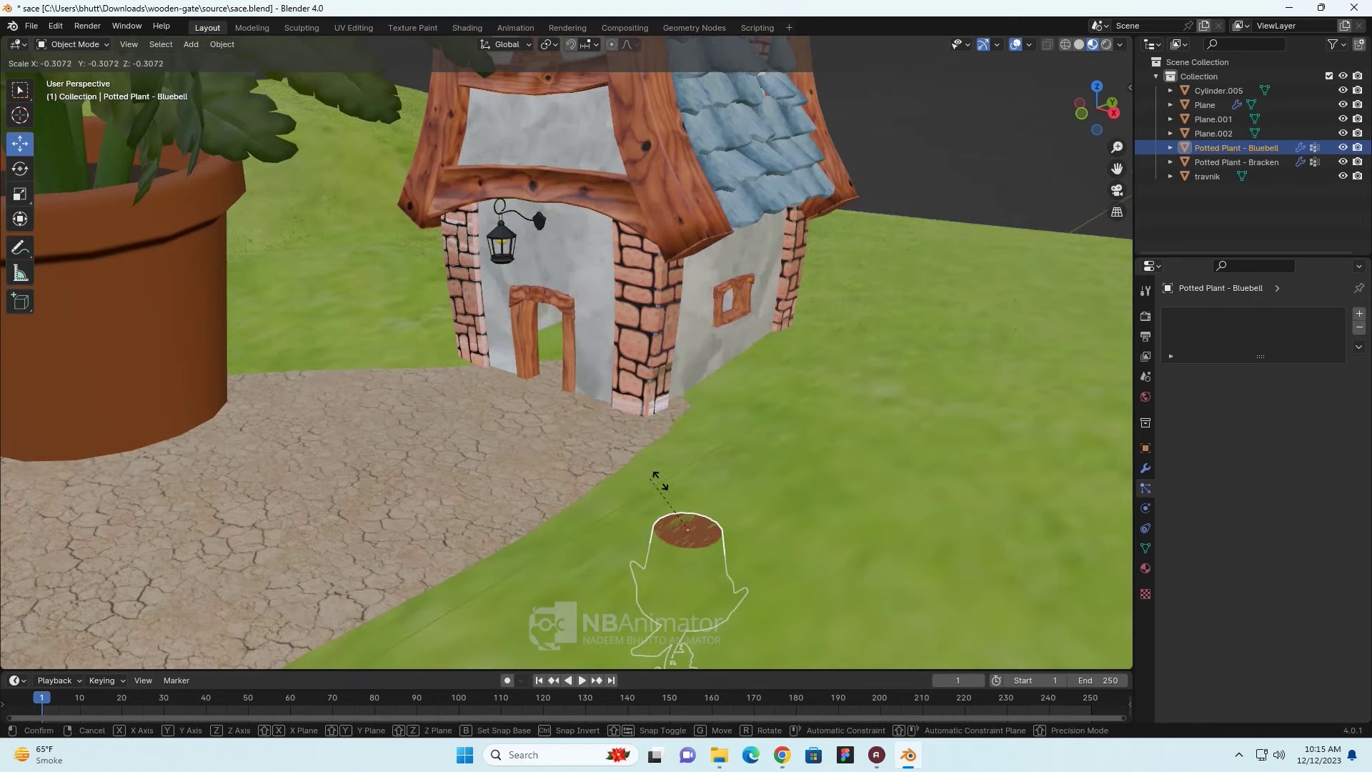
left_click(718, 498)
key("s")
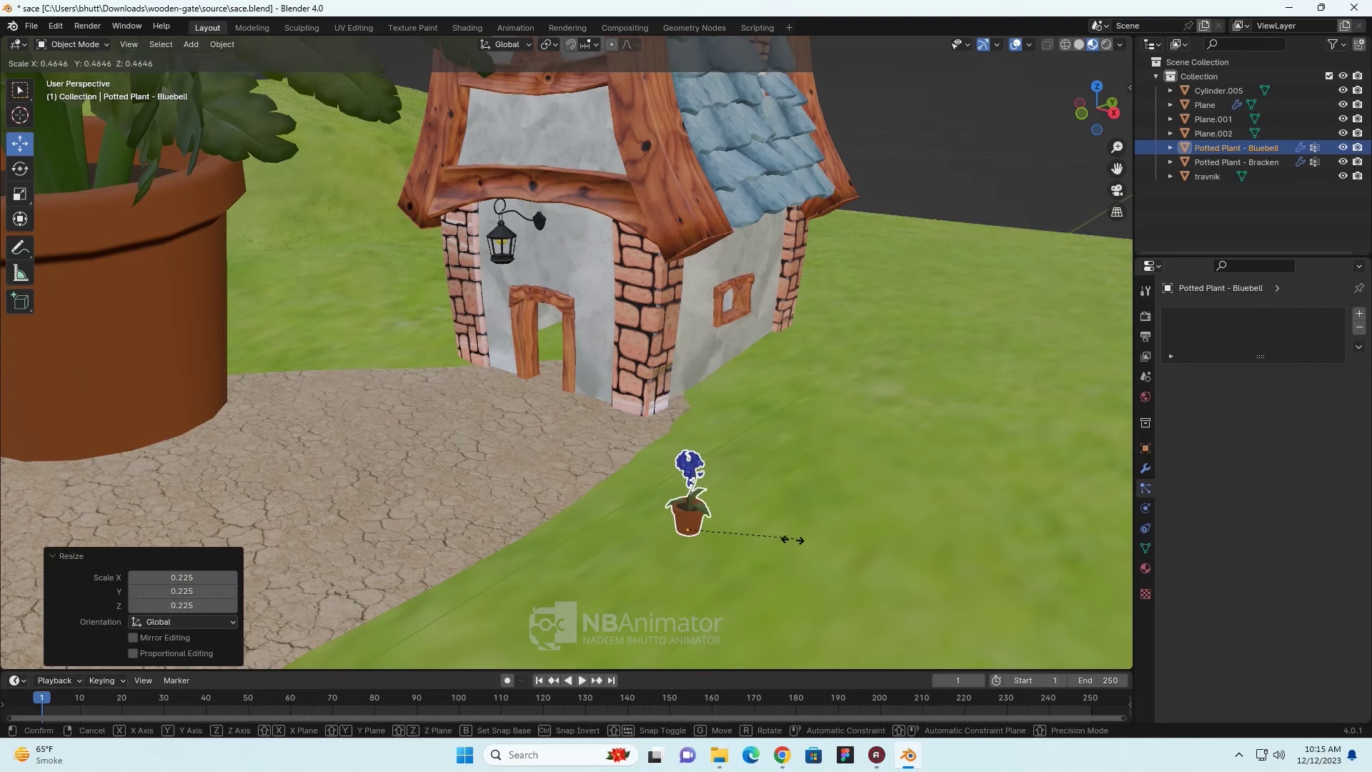
left_click(763, 544)
- Move the Bluebell pot along Y and X to beside the cottage doorway
mouse_move(822, 560)
middle_mouse_down()
mouse_move(901, 510)
mouse_move(917, 539)
middle_mouse_up()
left_click_drag(815, 446, 779, 540)
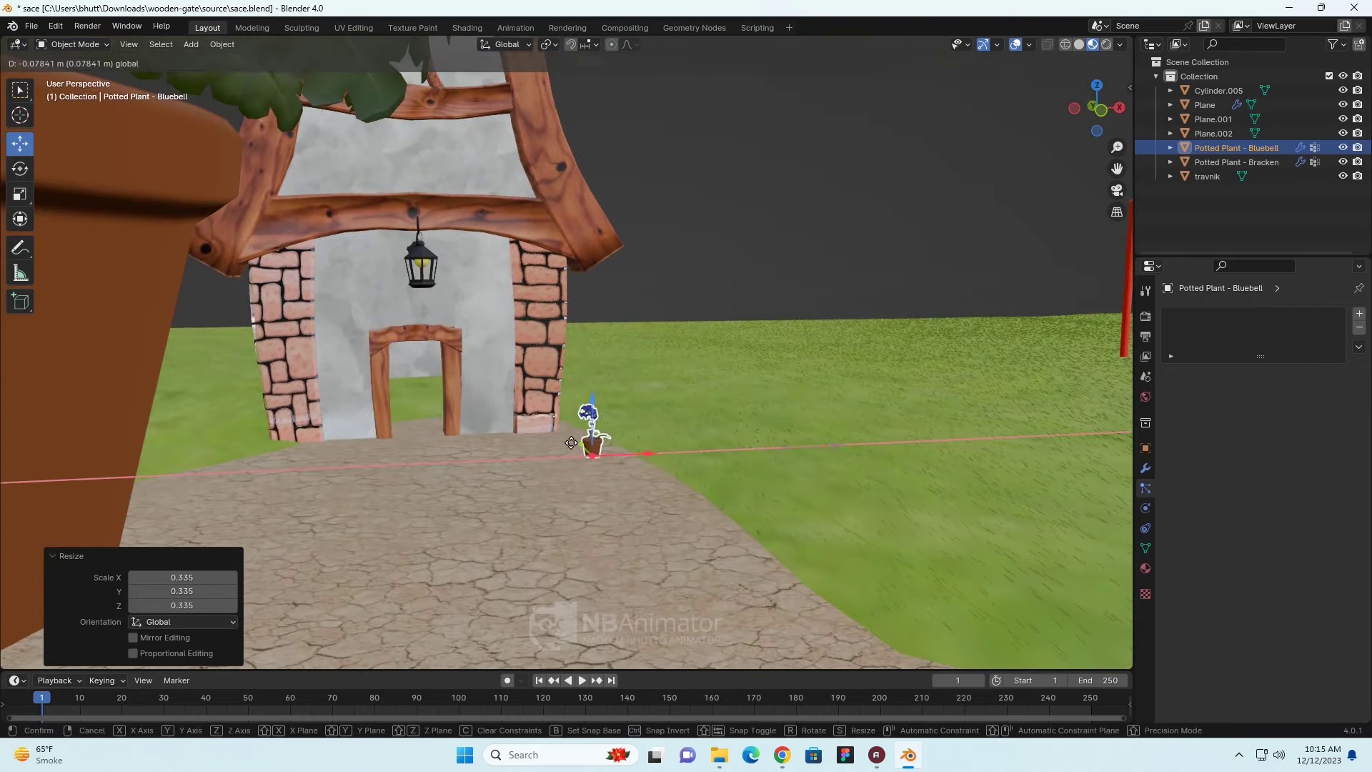
middle_click_drag(779, 541, 604, 550)
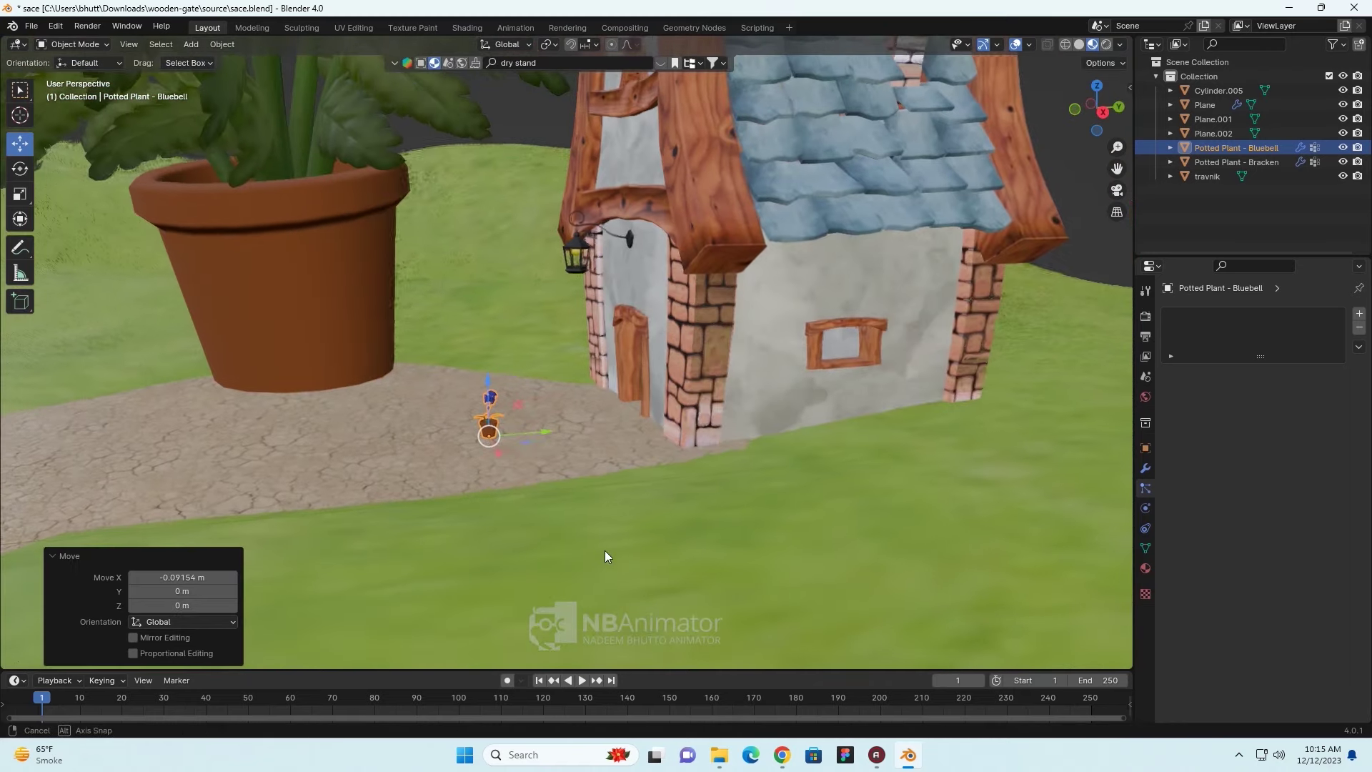
key("g")
key("y")
left_click(715, 486)
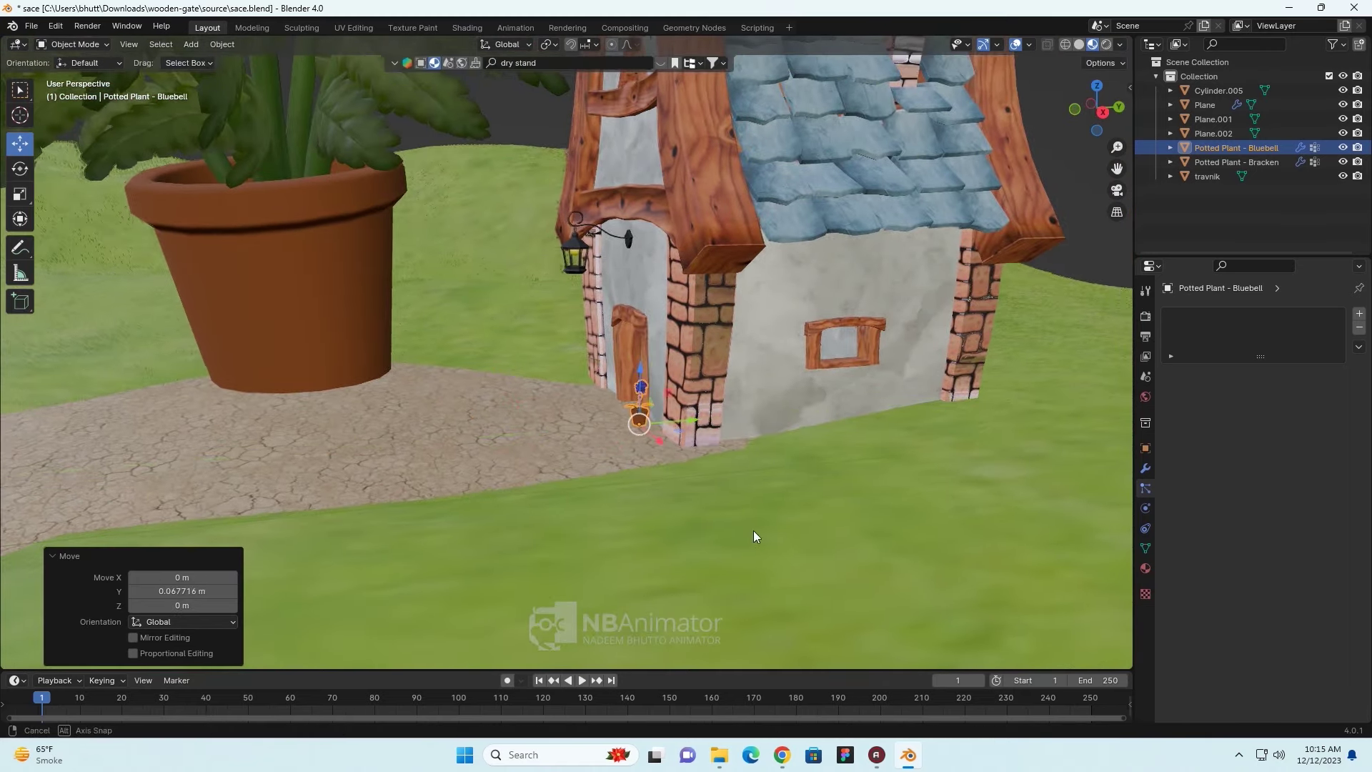
middle_click_drag(753, 531, 857, 535)
key("g")
key("x")
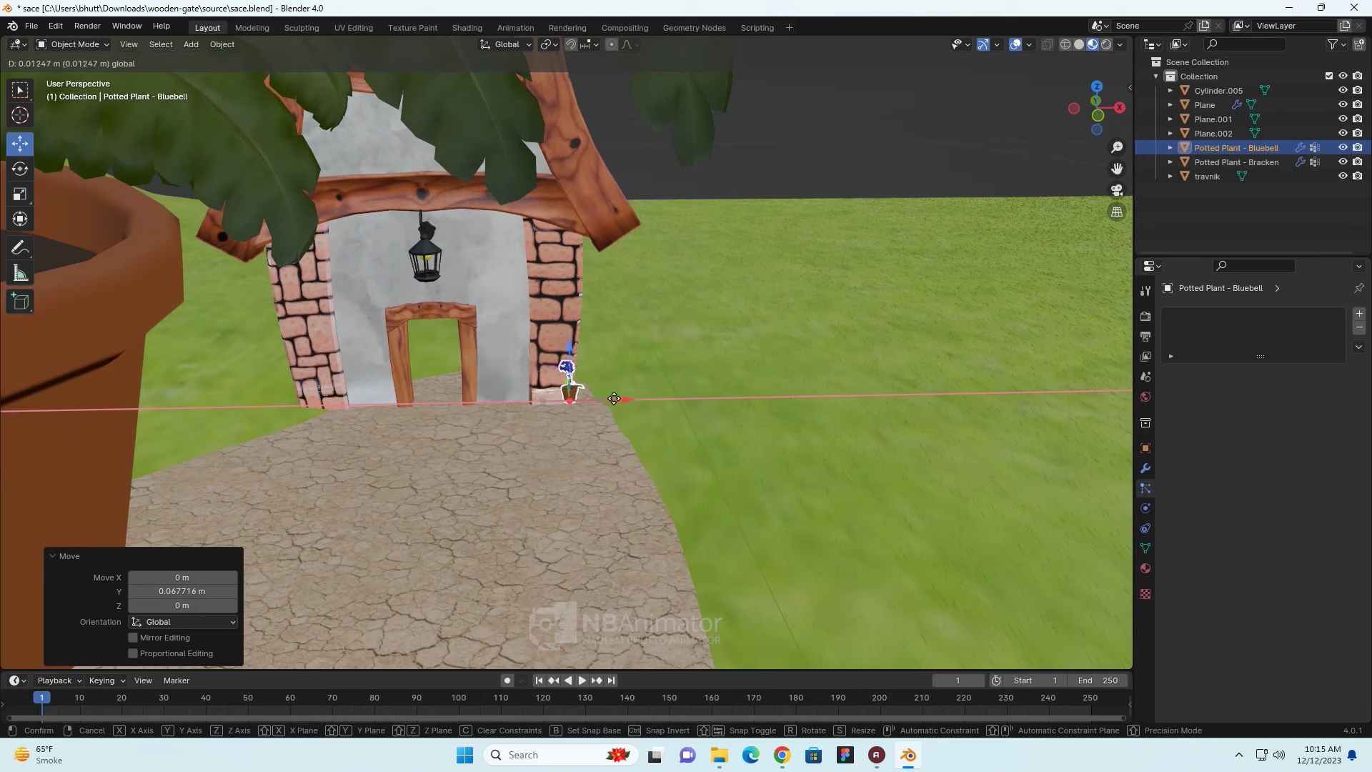
left_click(579, 396)
- Enlarge the Bluebell pot to 1.971 scale and nudge its height to sit by the door
key("s")
left_click(963, 472)
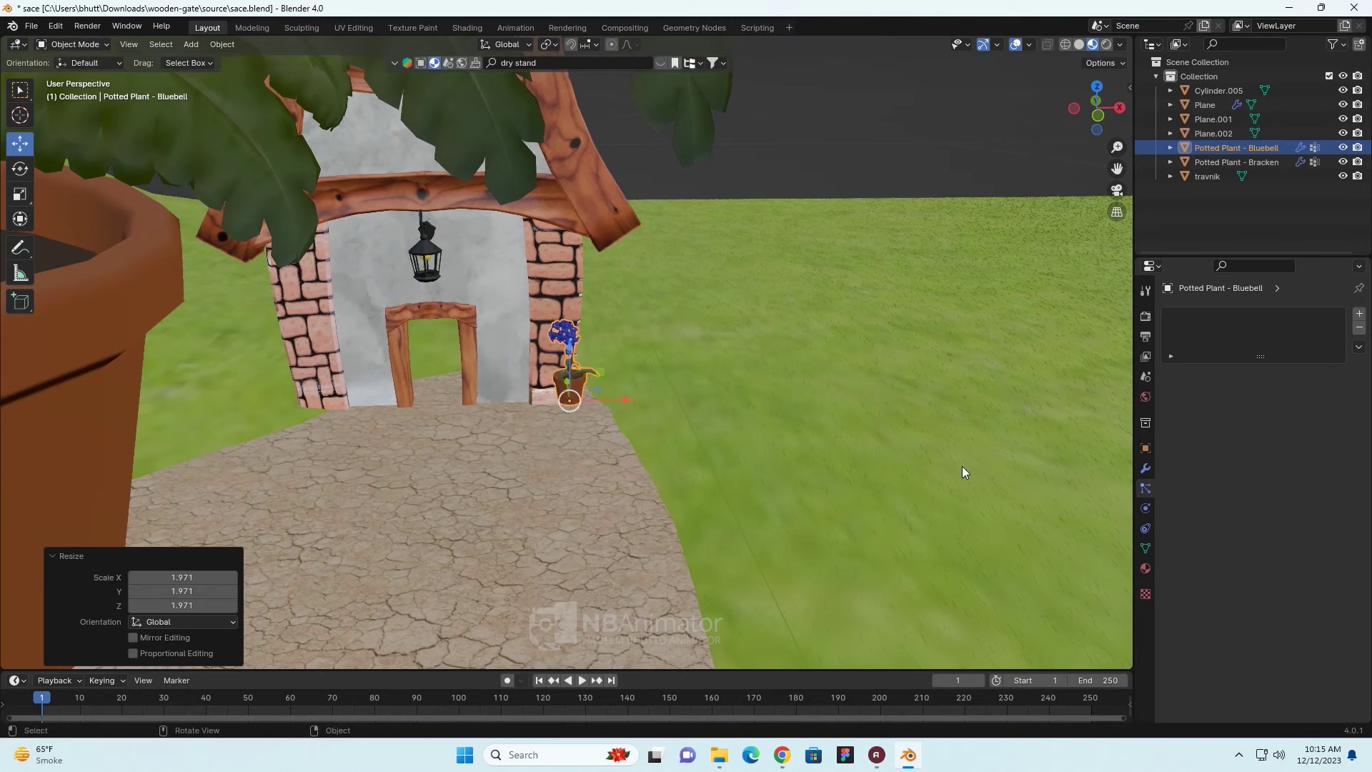
key("g")
key("z")
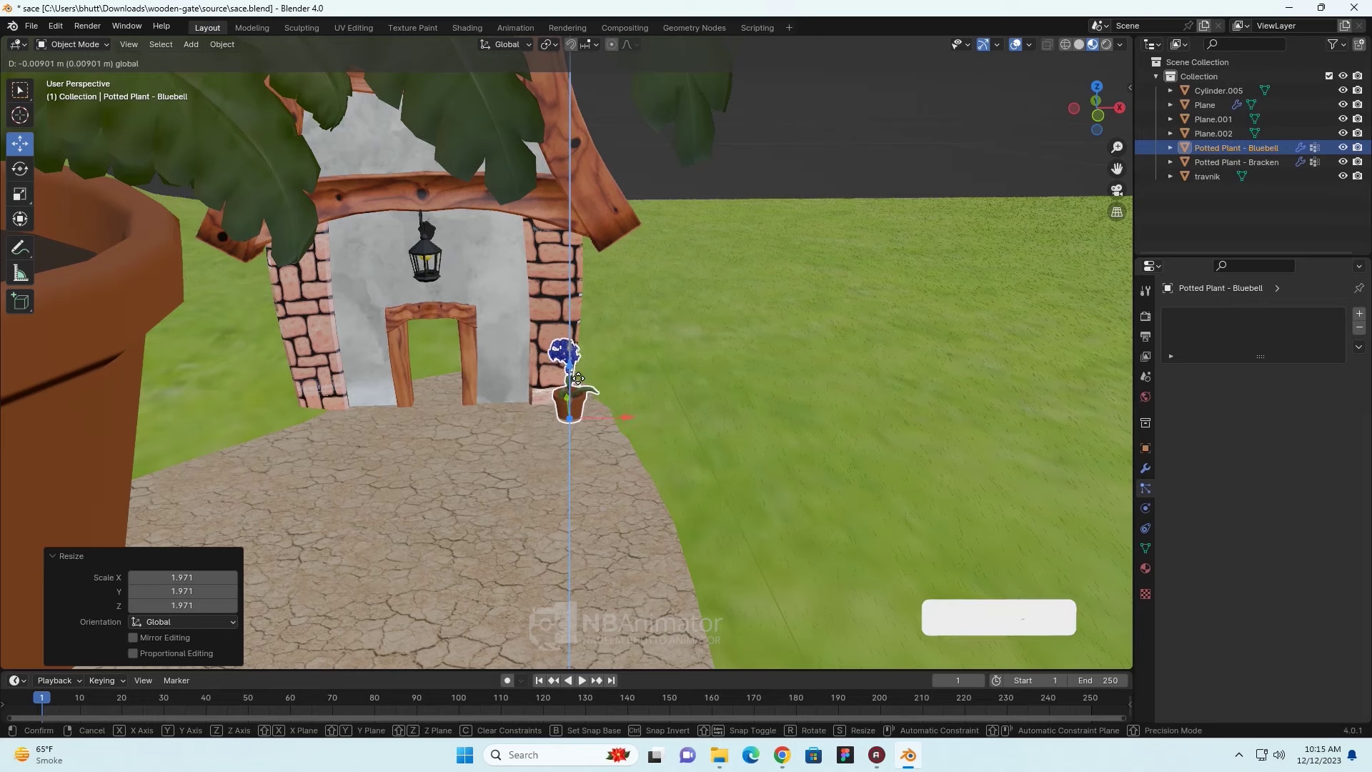
left_click(578, 374)
left_click(765, 122)
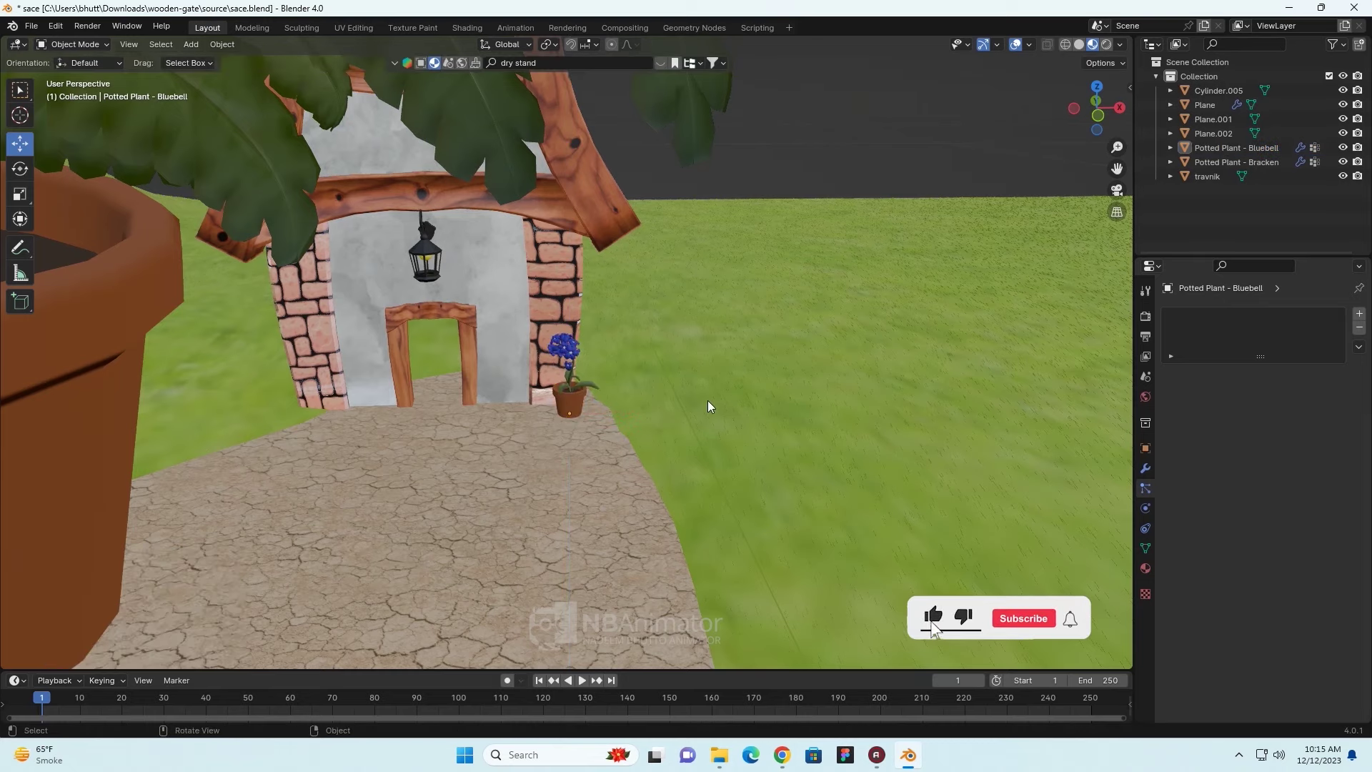
middle_click_drag(707, 400, 309, 468)
- Shrink the Bracken pot sharply and move it along X toward the cottage front
scroll(594, 423, "up", 3)
left_click(309, 468)
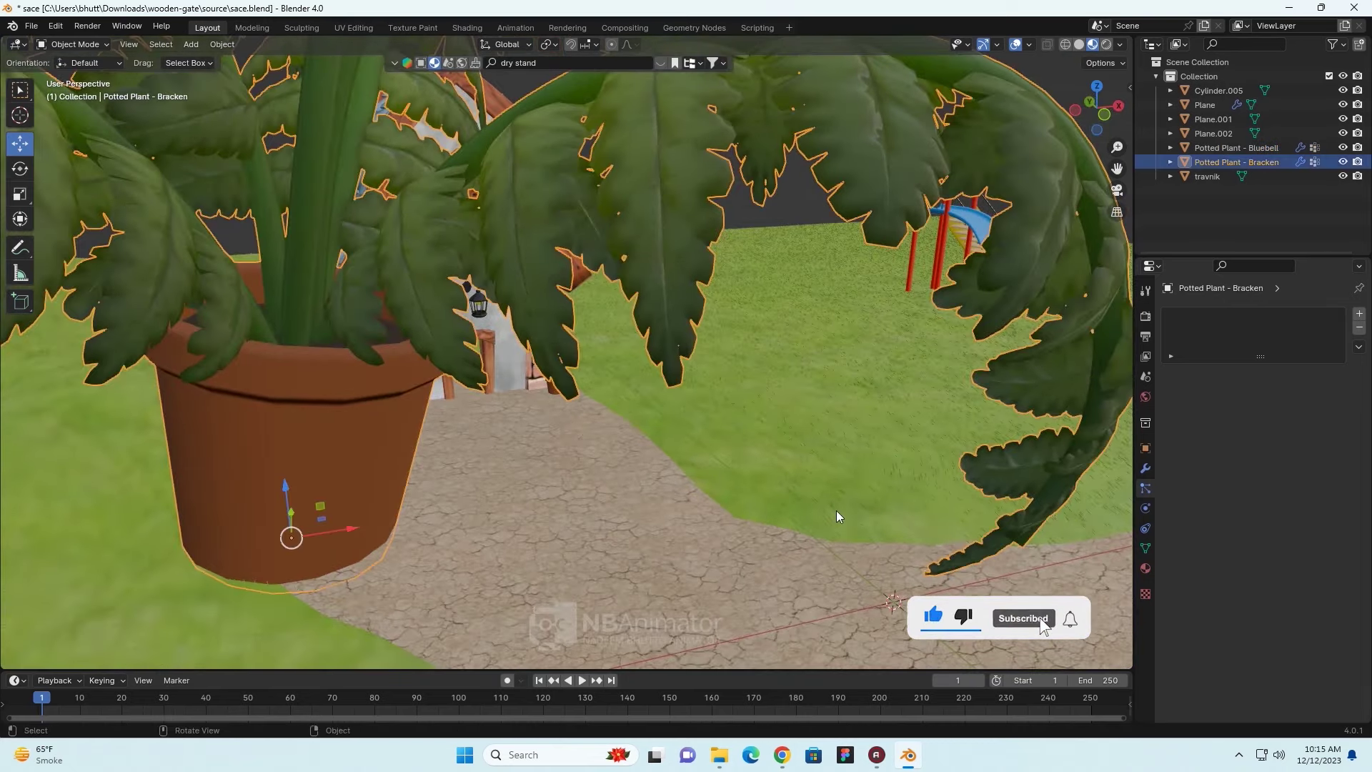
key("s")
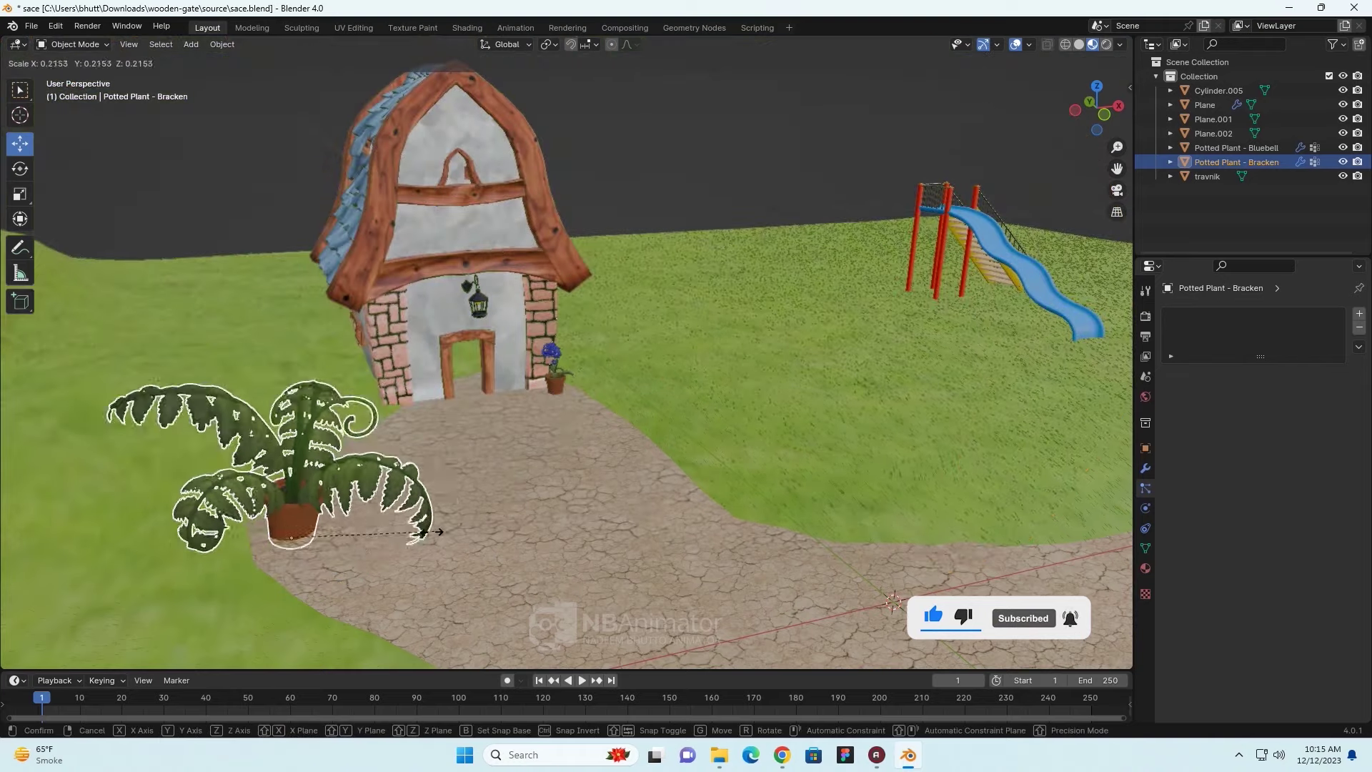
left_click(355, 545)
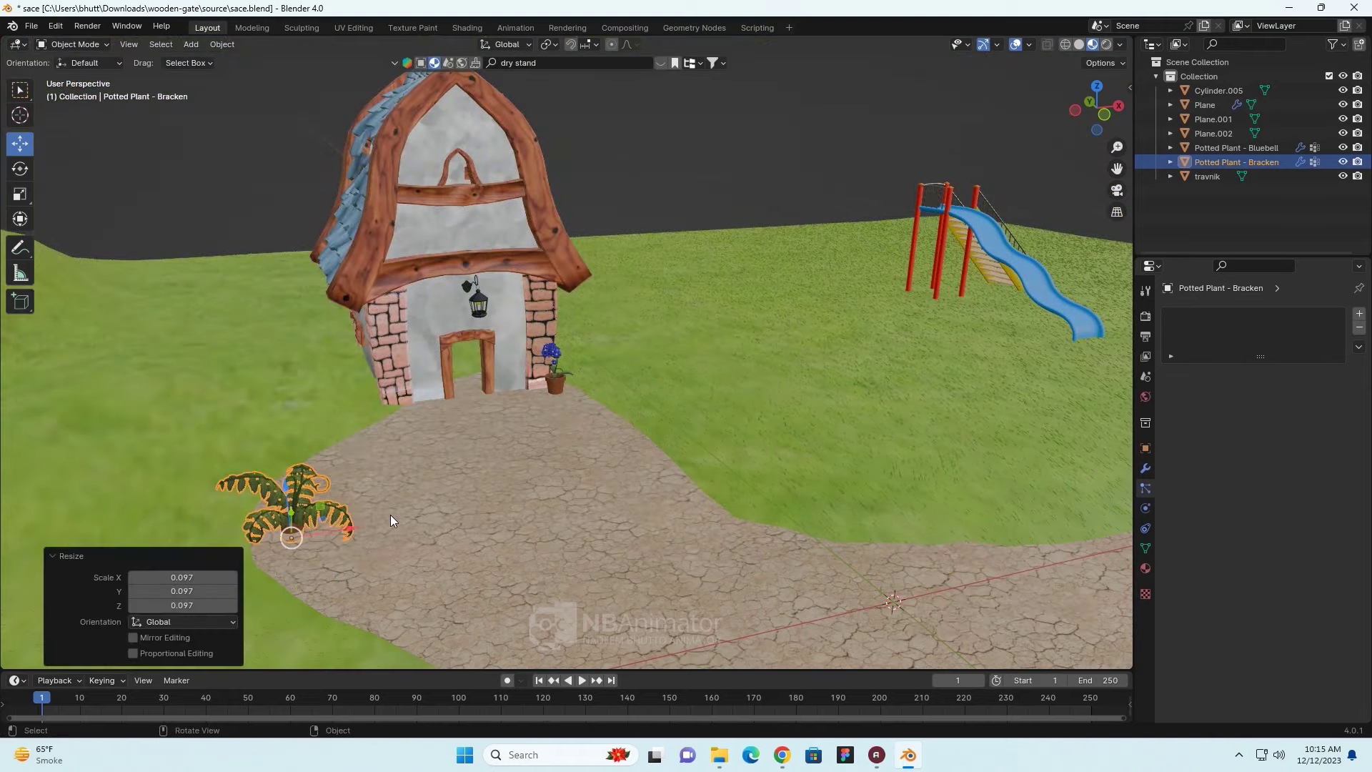
middle_click_drag(443, 533, 596, 525)
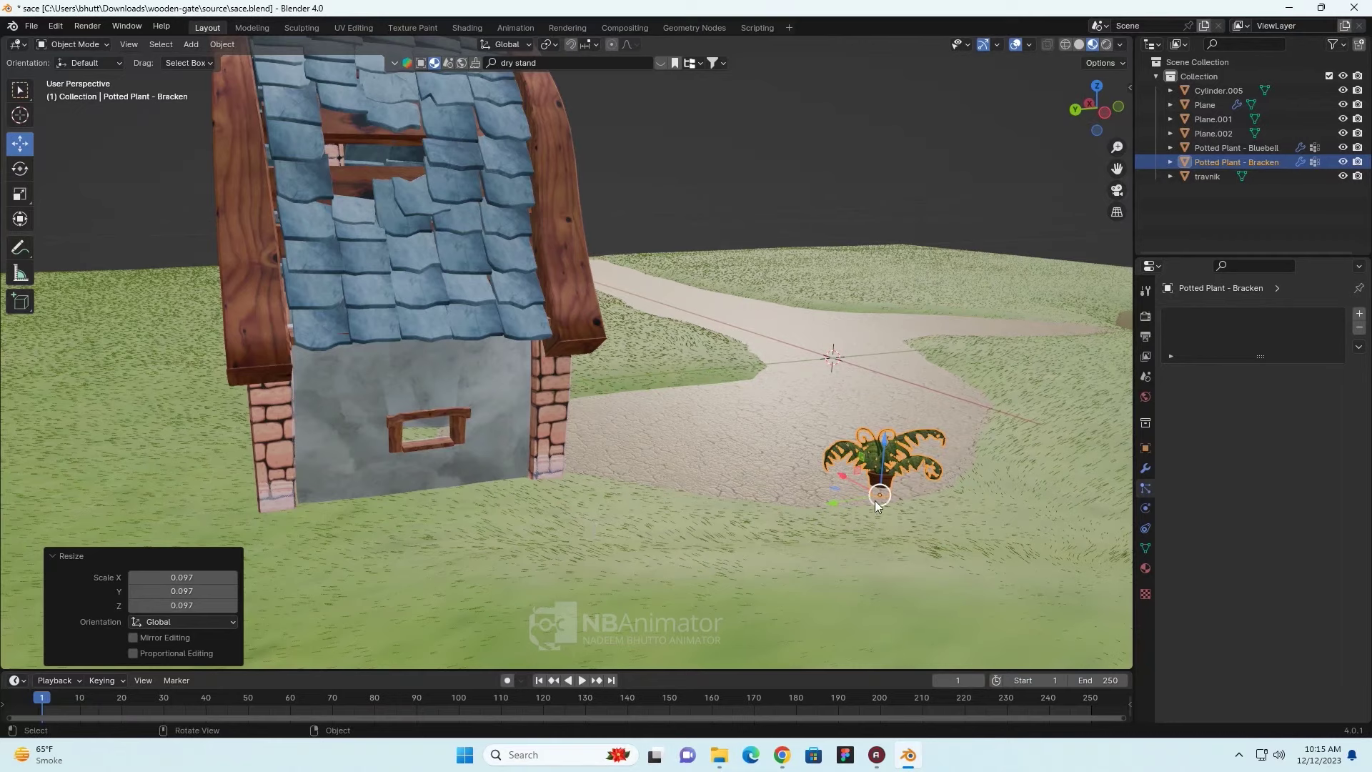
left_click_drag(834, 504, 594, 518)
mouse_move(593, 518)
middle_mouse_down()
mouse_move(711, 546)
mouse_move(631, 499)
middle_mouse_up()
key("g")
key("x")
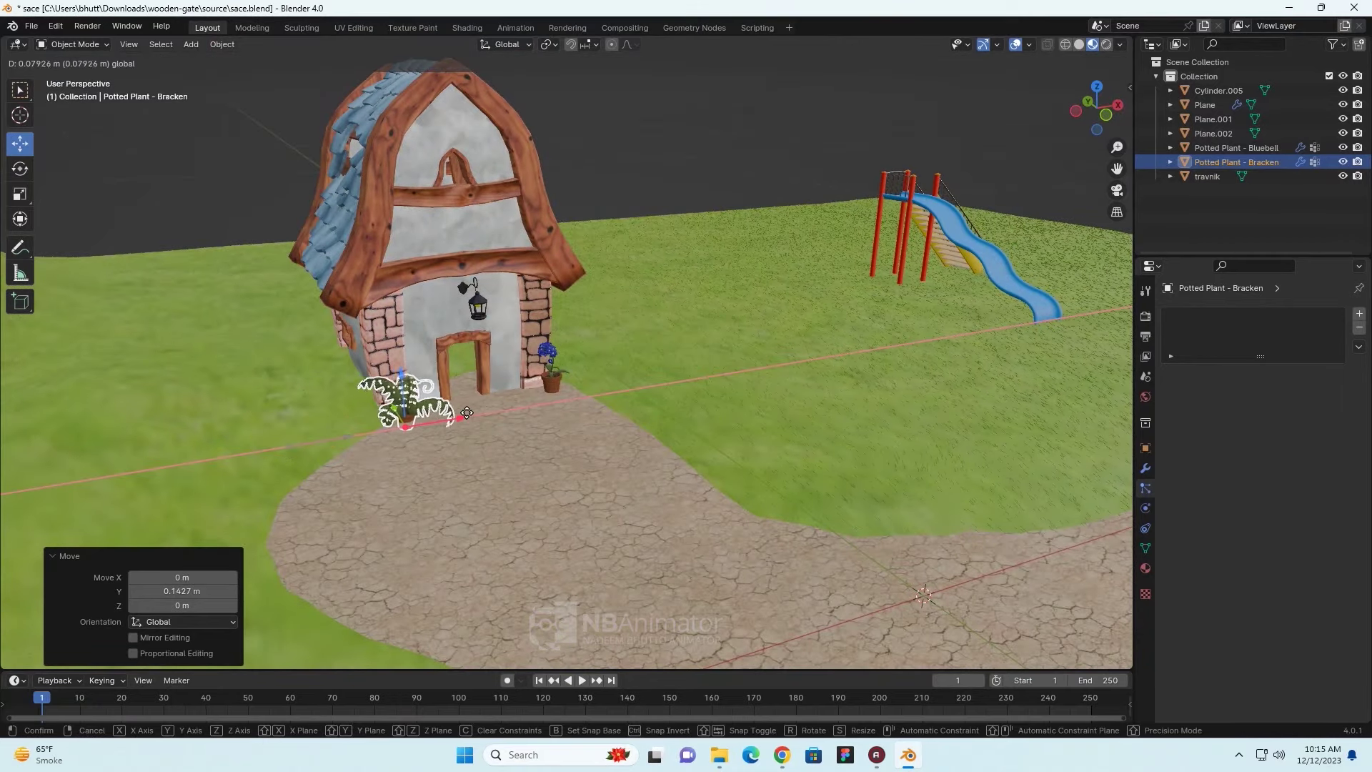
left_click(467, 414)
- Adjust the Bracken pot vertically and slide it flat to the left of the doorway
middle_click_drag(422, 409, 495, 496)
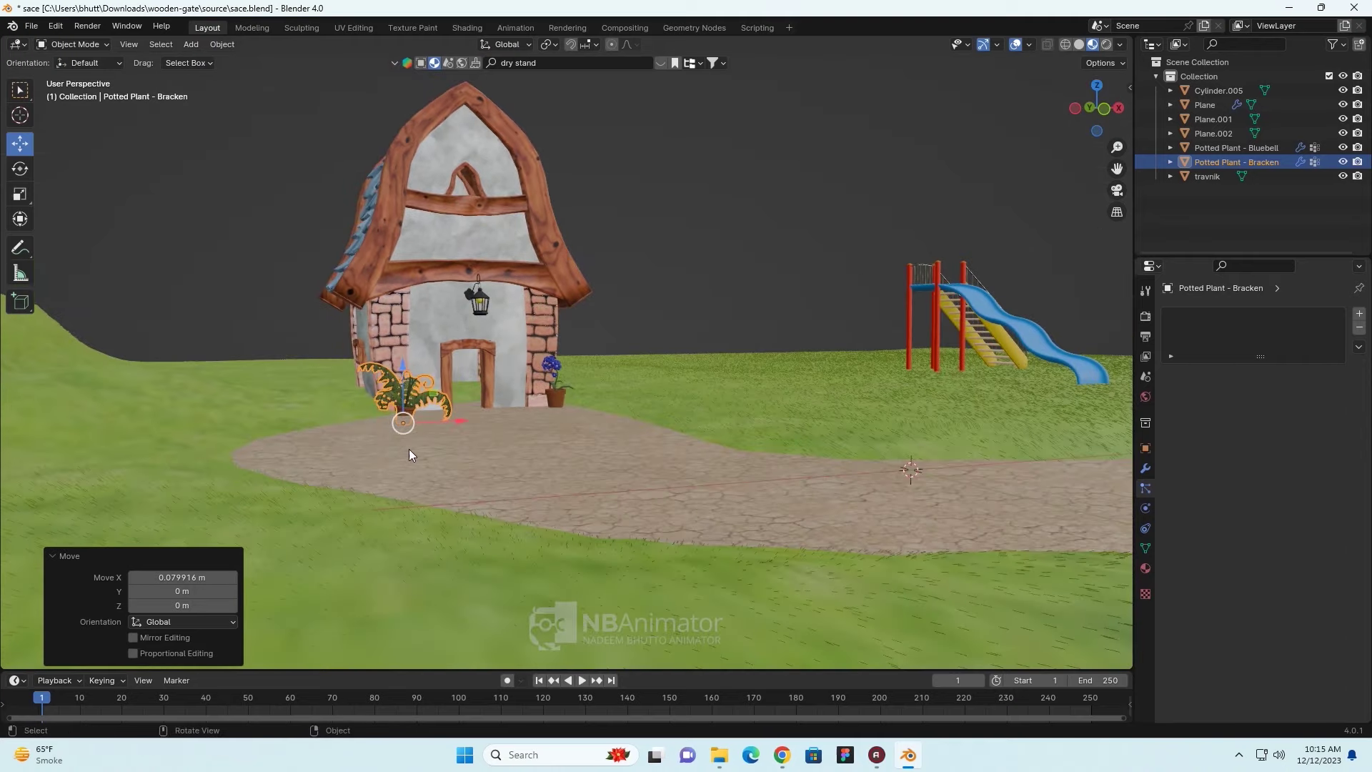
scroll(410, 452, "up", 4)
key("g")
key("z")
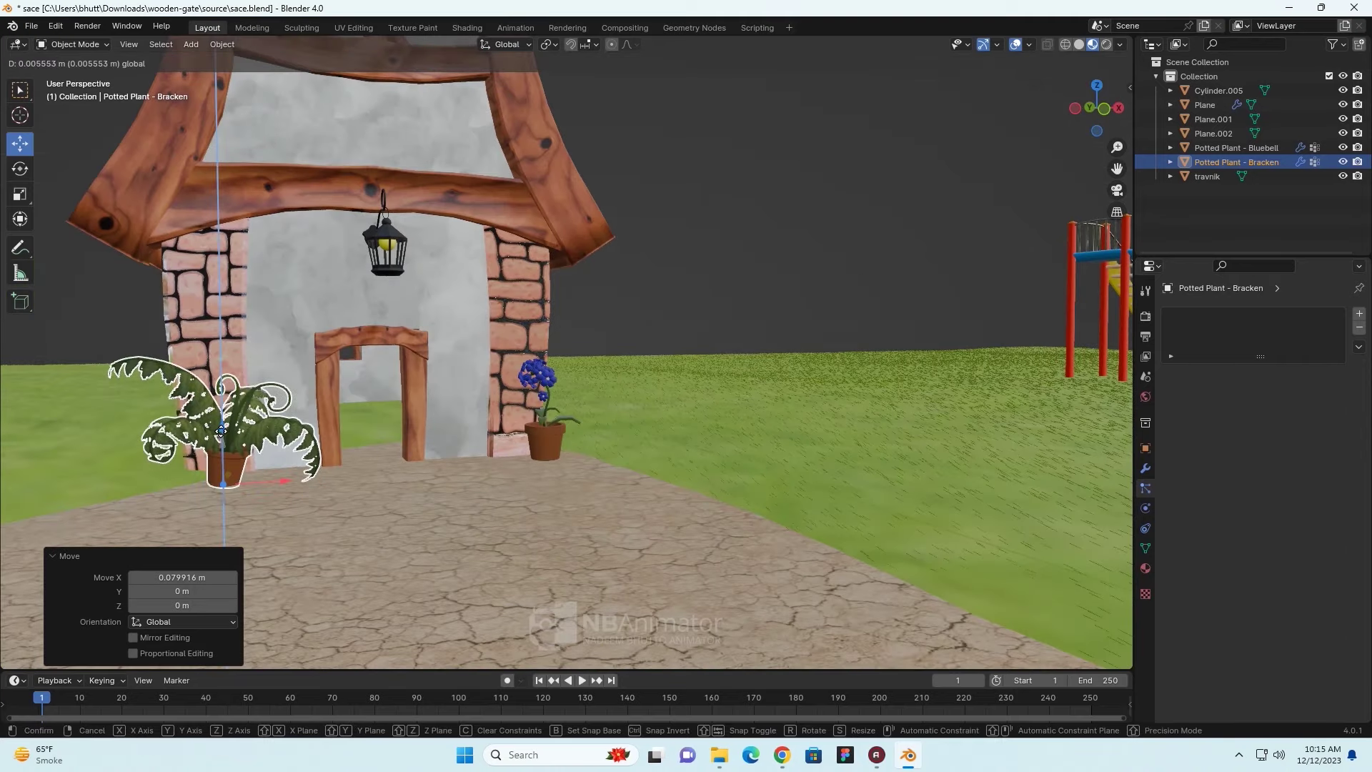
left_click(255, 460)
key("g")
key("shift+z")
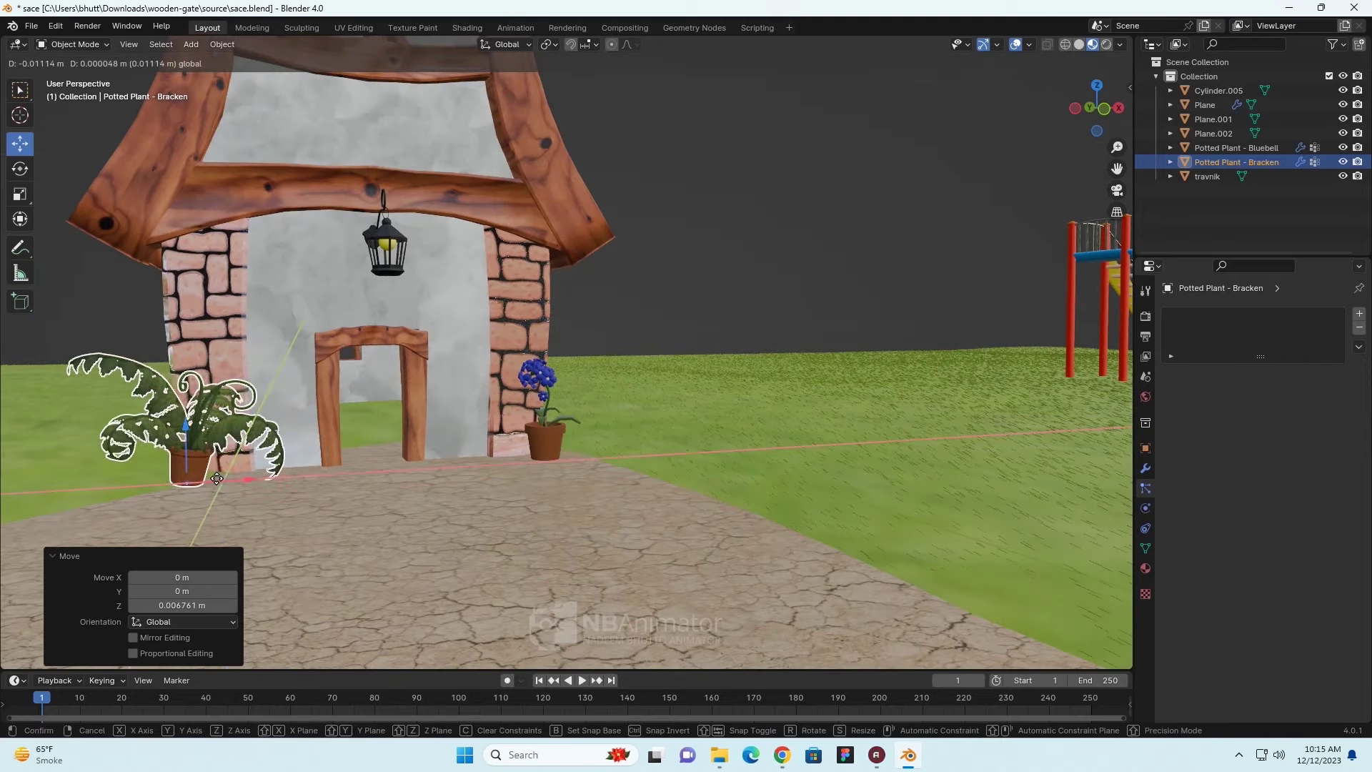
left_click(216, 478)
left_click(656, 281)
- Orbit and zoom out to view the house, playground and slide from above
scroll(477, 416, "down", 1)
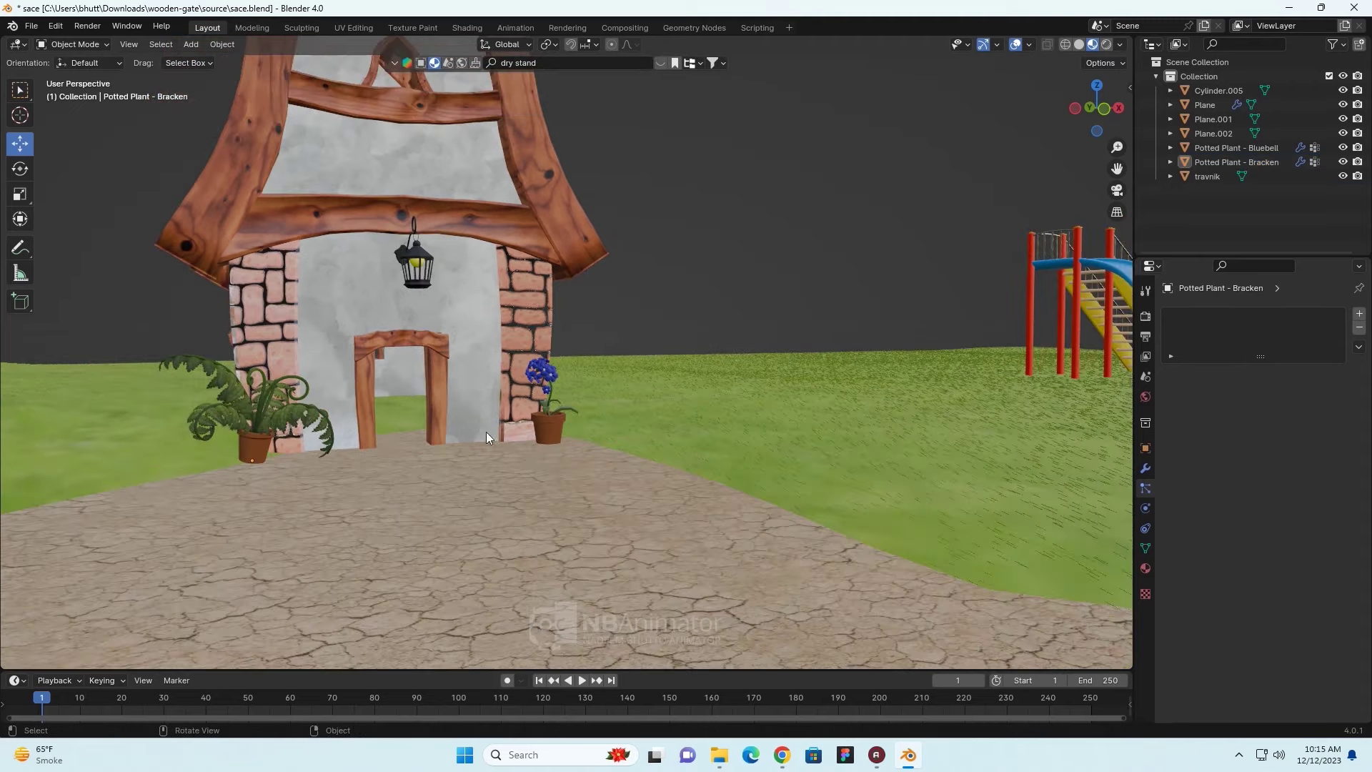
mouse_move(486, 433)
middle_mouse_down()
mouse_move(607, 517)
mouse_move(527, 503)
middle_mouse_up()
scroll(637, 495, "down", 2)
scroll(646, 493, "down", 3)
scroll(646, 493, "down", 2)
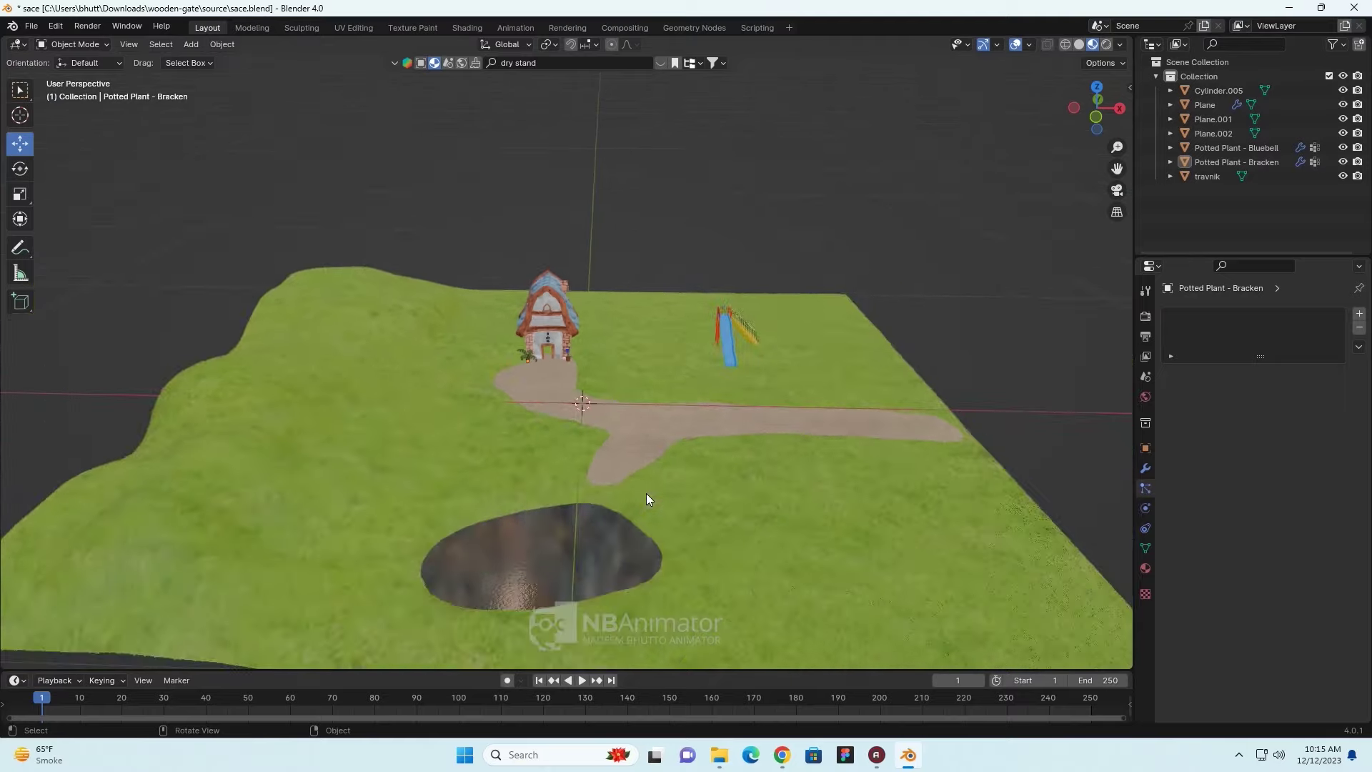
scroll(646, 493, "up", 2)
scroll(646, 494, "up", 2)
scroll(647, 493, "up", 2)
scroll(648, 490, "up", 2)
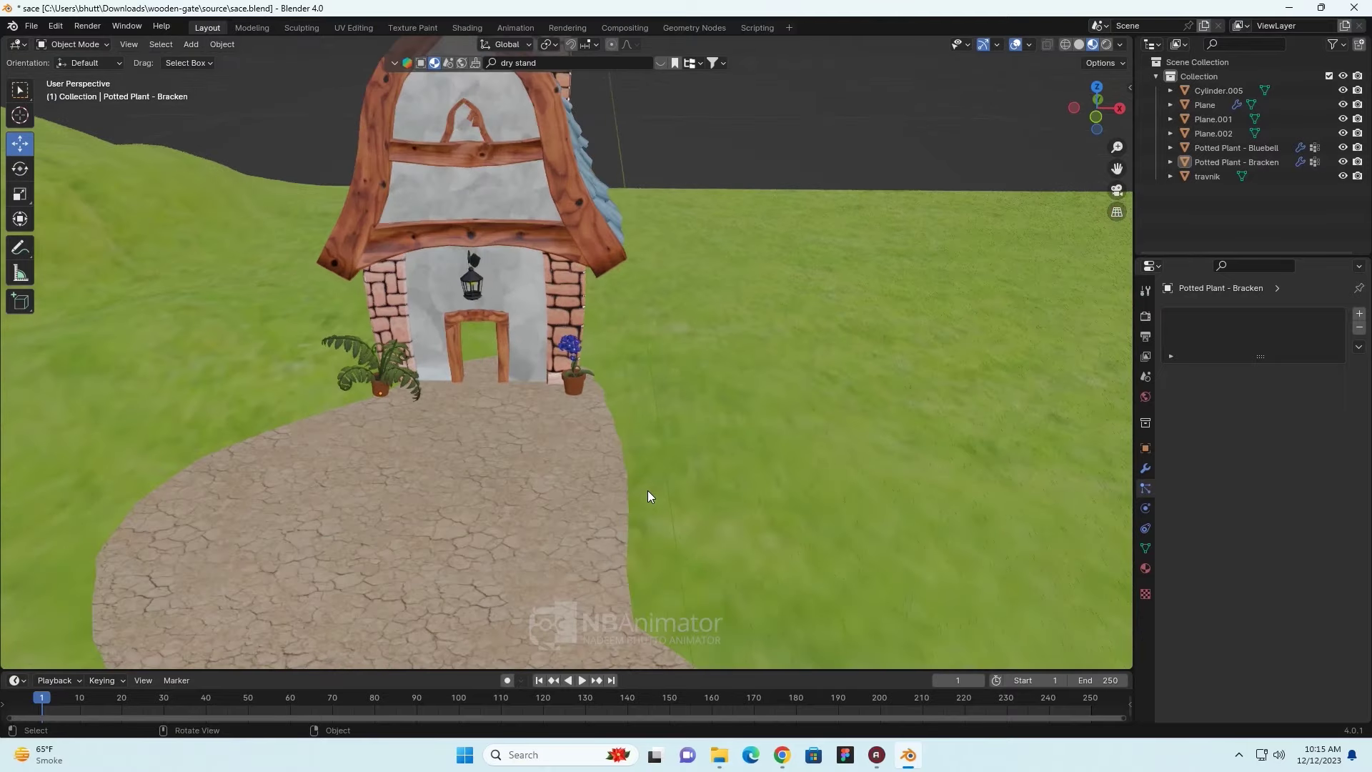
scroll(647, 490, "down", 3)
scroll(648, 489, "down", 2)
mouse_move(806, 504)
middle_mouse_down()
mouse_move(687, 505)
mouse_move(746, 499)
mouse_move(726, 499)
middle_mouse_up()
scroll(686, 499, "down", 3)
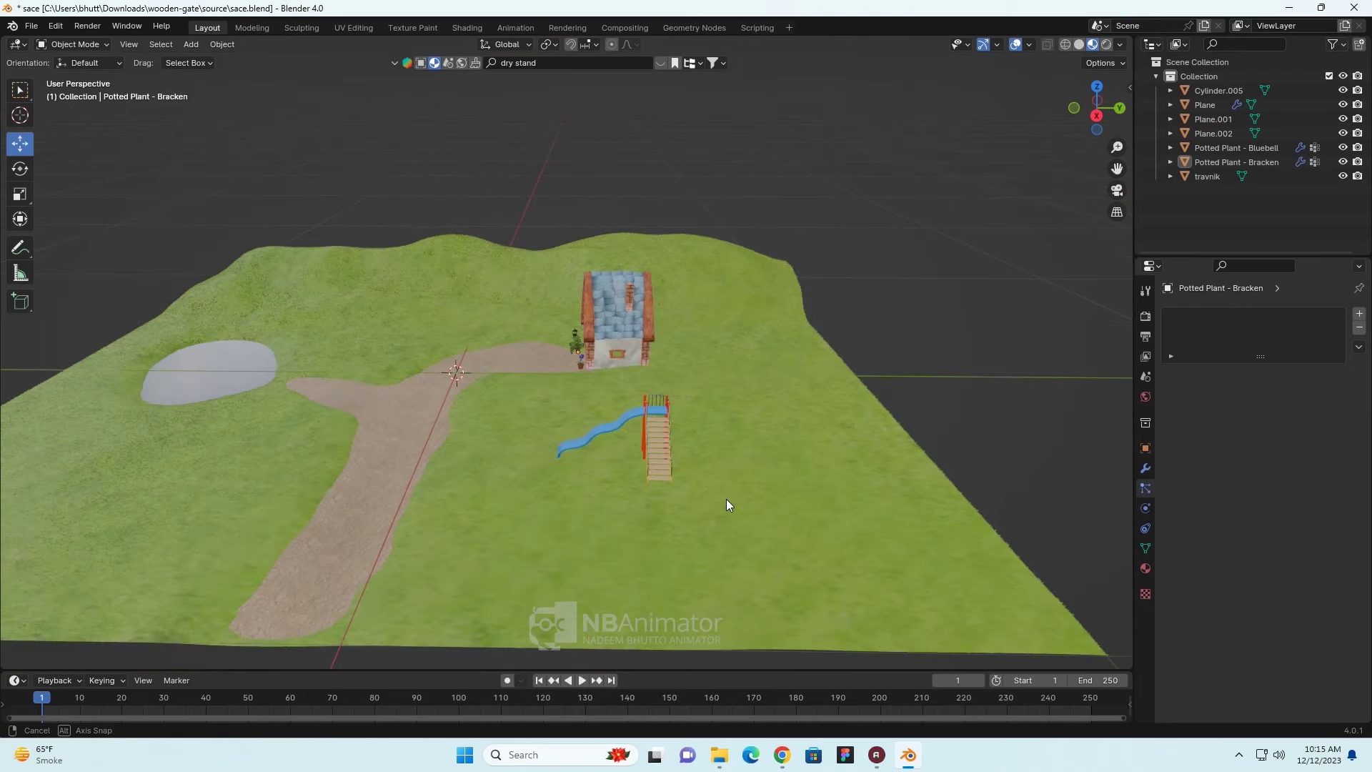
- Select the slide, enlarge it, and move it vertically along Z
left_click(659, 443)
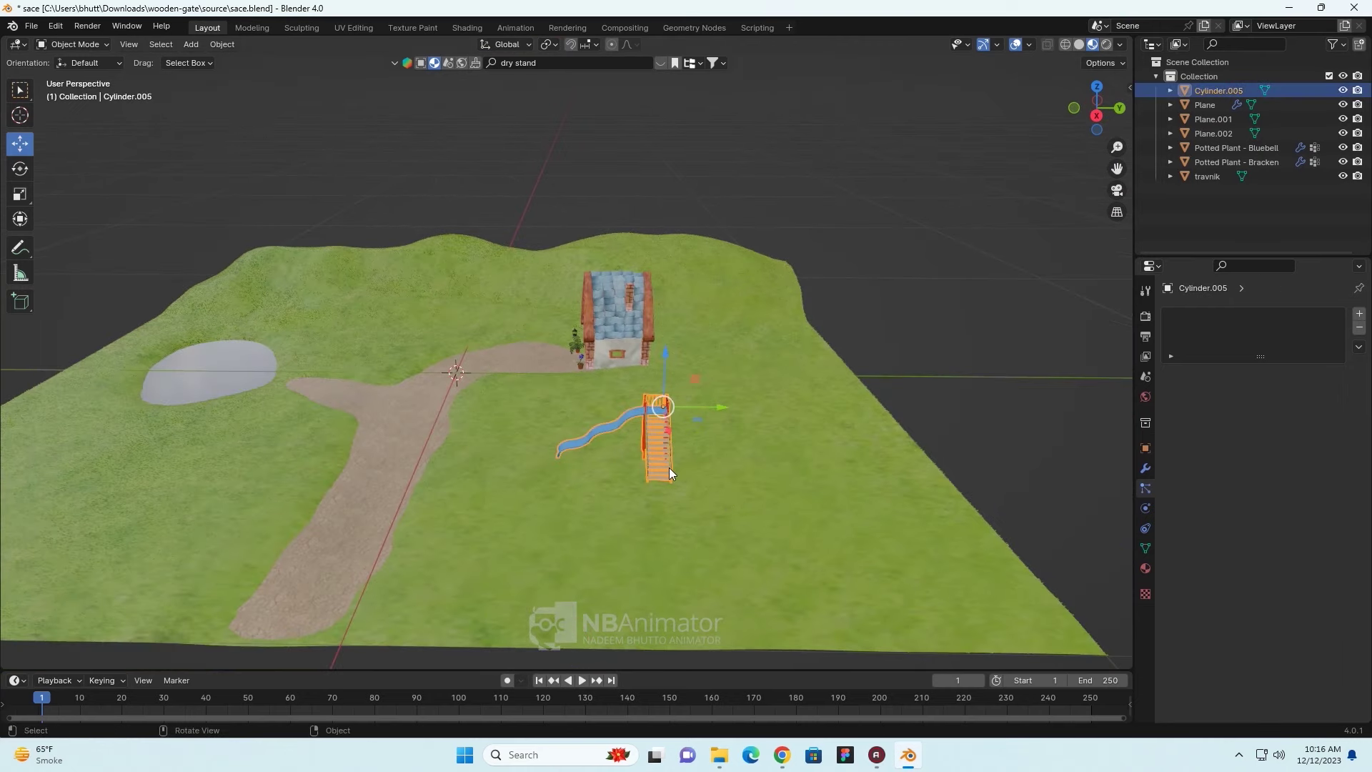
key("s")
left_click(762, 469)
mouse_move(762, 469)
middle_mouse_down()
mouse_move(865, 575)
mouse_move(870, 560)
middle_mouse_up()
key("g")
key("z")
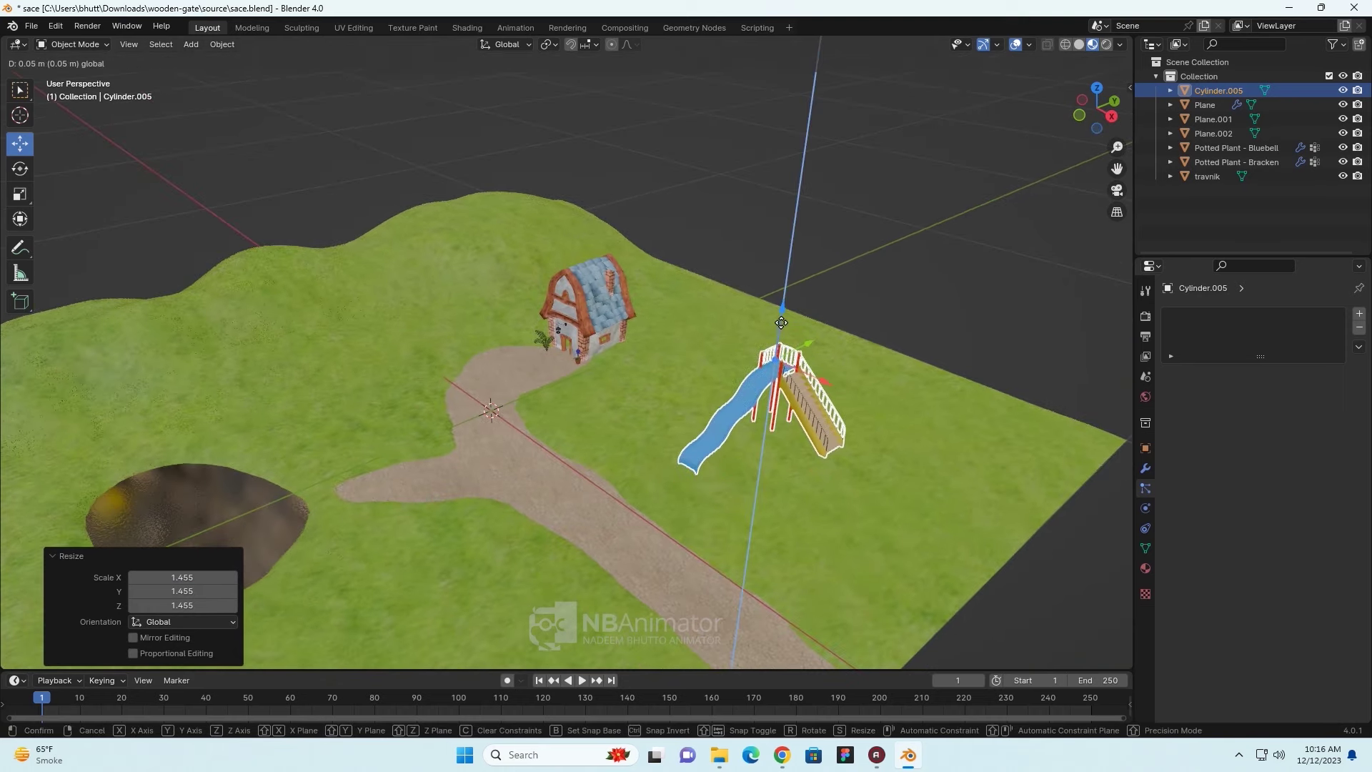
left_click(781, 322)
- Shrink the slide to 0.612 and lower it about 0.061 m onto the grass
middle_click_drag(818, 455, 792, 479)
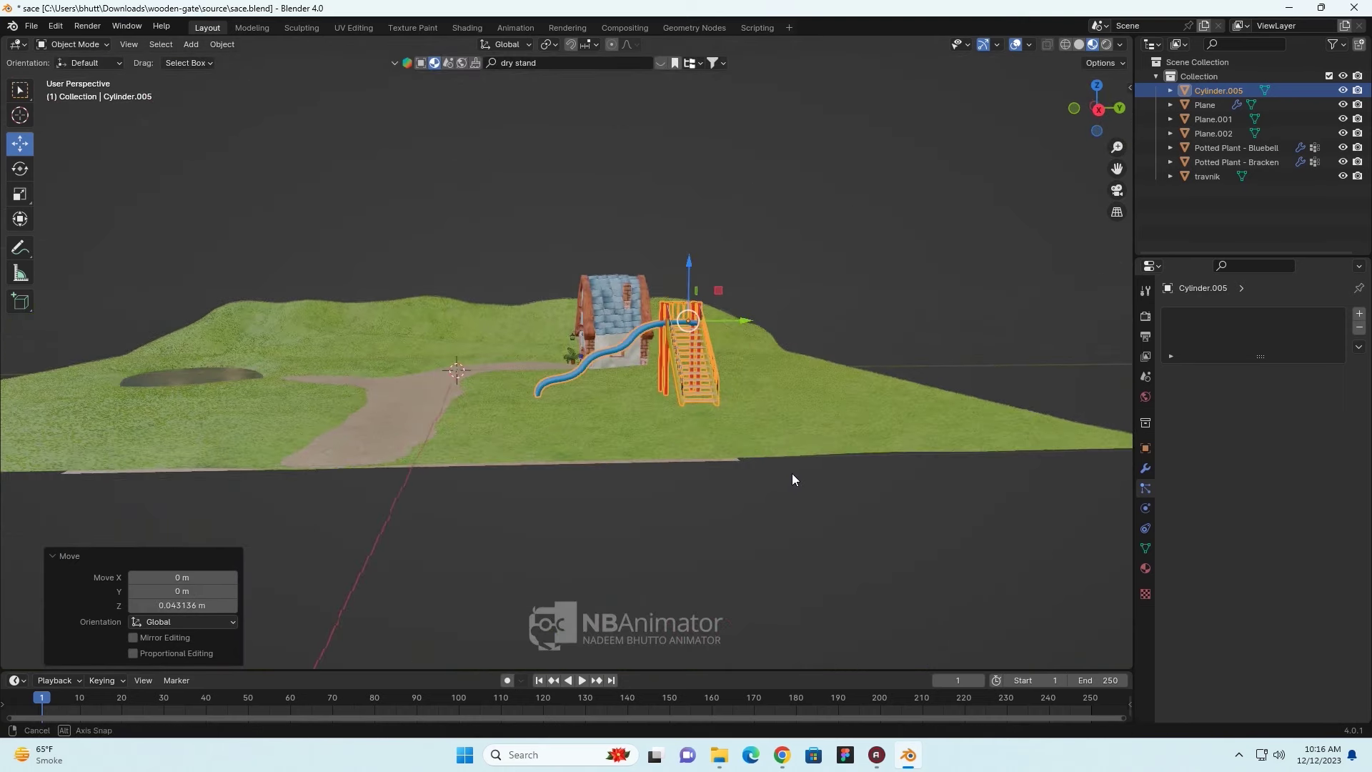
key("s")
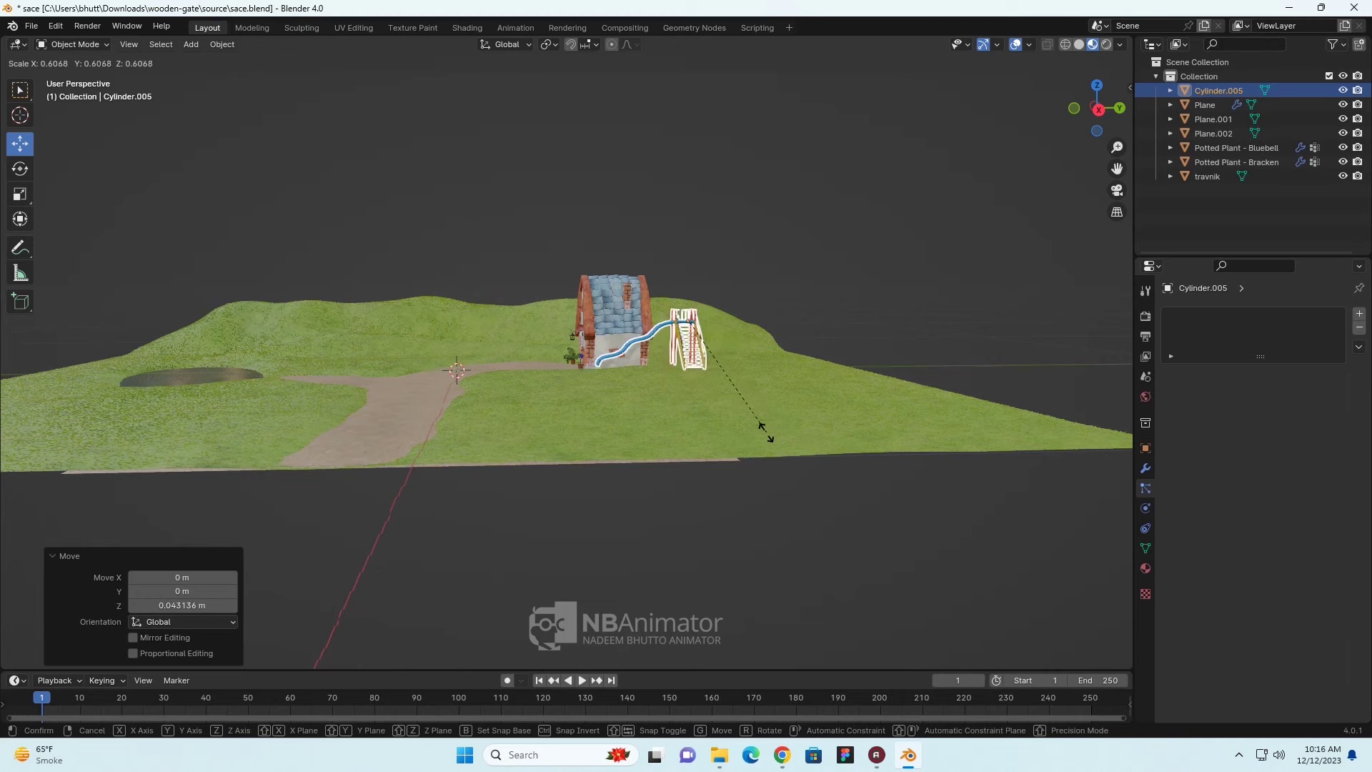
left_click(765, 433)
mouse_move(769, 431)
middle_mouse_down()
mouse_move(875, 493)
mouse_move(826, 336)
middle_mouse_up()
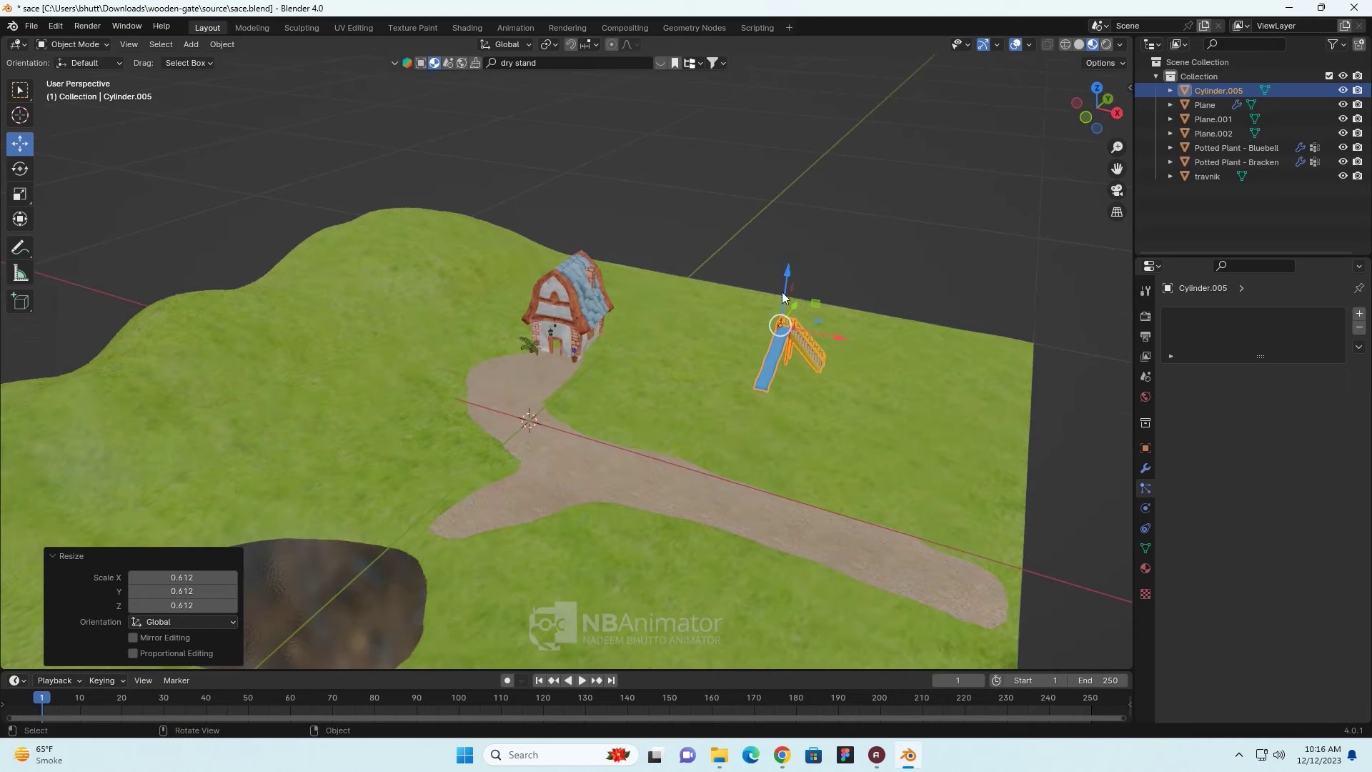
key("g")
key("z")
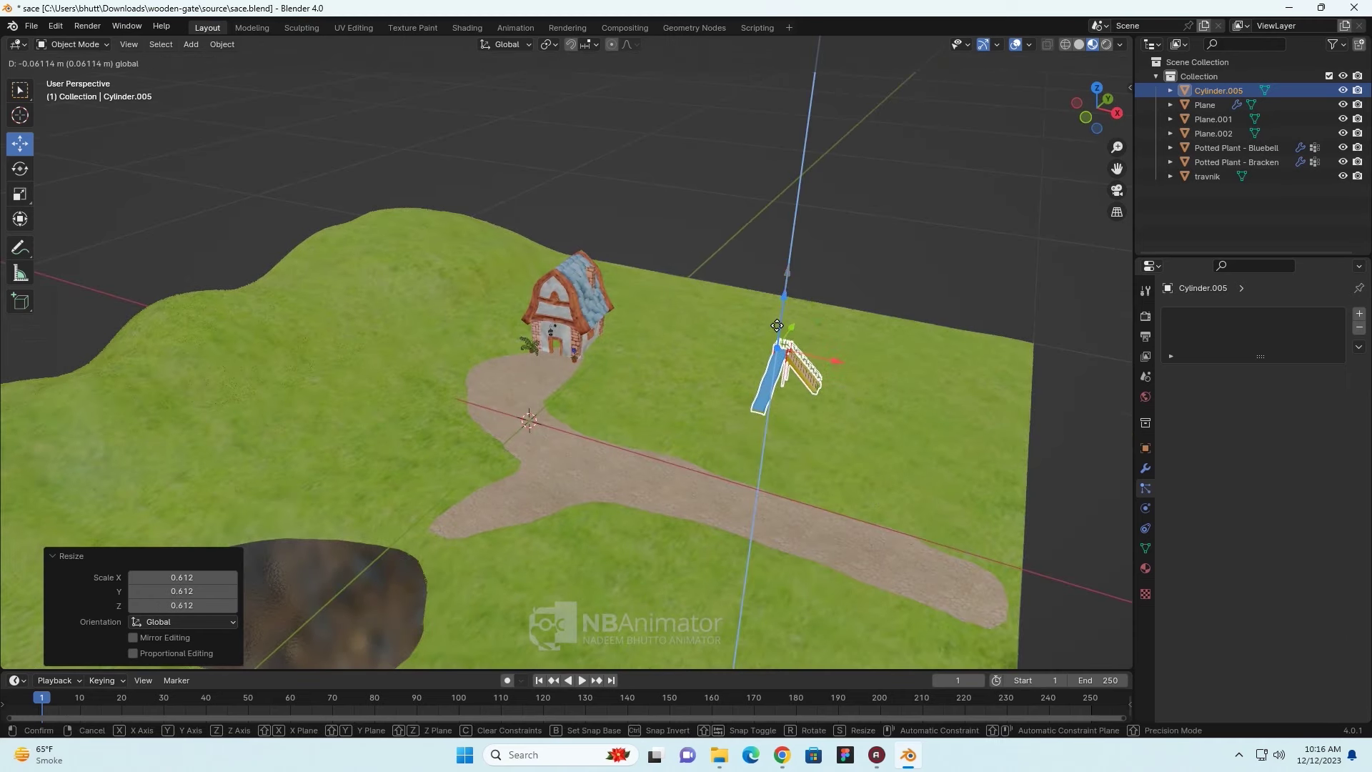
left_click(777, 326)
- Orbit to a low side angle to check the slide, then frame the house
middle_click_drag(833, 457, 727, 470)
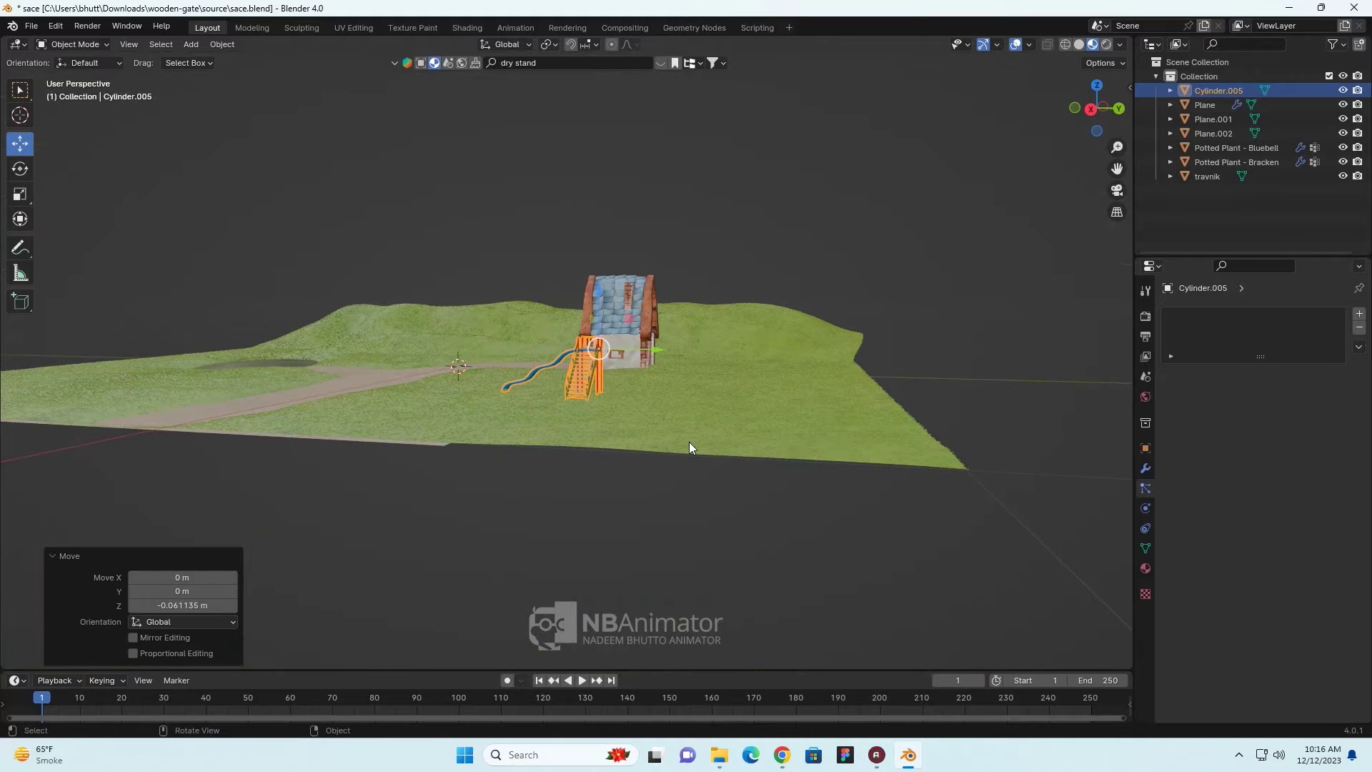
scroll(715, 500, "up", 5)
mouse_move(746, 552)
middle_mouse_down()
mouse_move(805, 627)
mouse_move(800, 575)
mouse_move(882, 578)
mouse_move(857, 566)
mouse_move(878, 604)
mouse_move(834, 612)
mouse_move(865, 588)
mouse_move(803, 576)
mouse_move(854, 572)
mouse_move(711, 600)
mouse_move(707, 580)
mouse_move(724, 575)
mouse_move(708, 572)
middle_mouse_up()
scroll(805, 628, "down", 3)
scroll(801, 575, "down", 3)
scroll(857, 566, "down", 2)
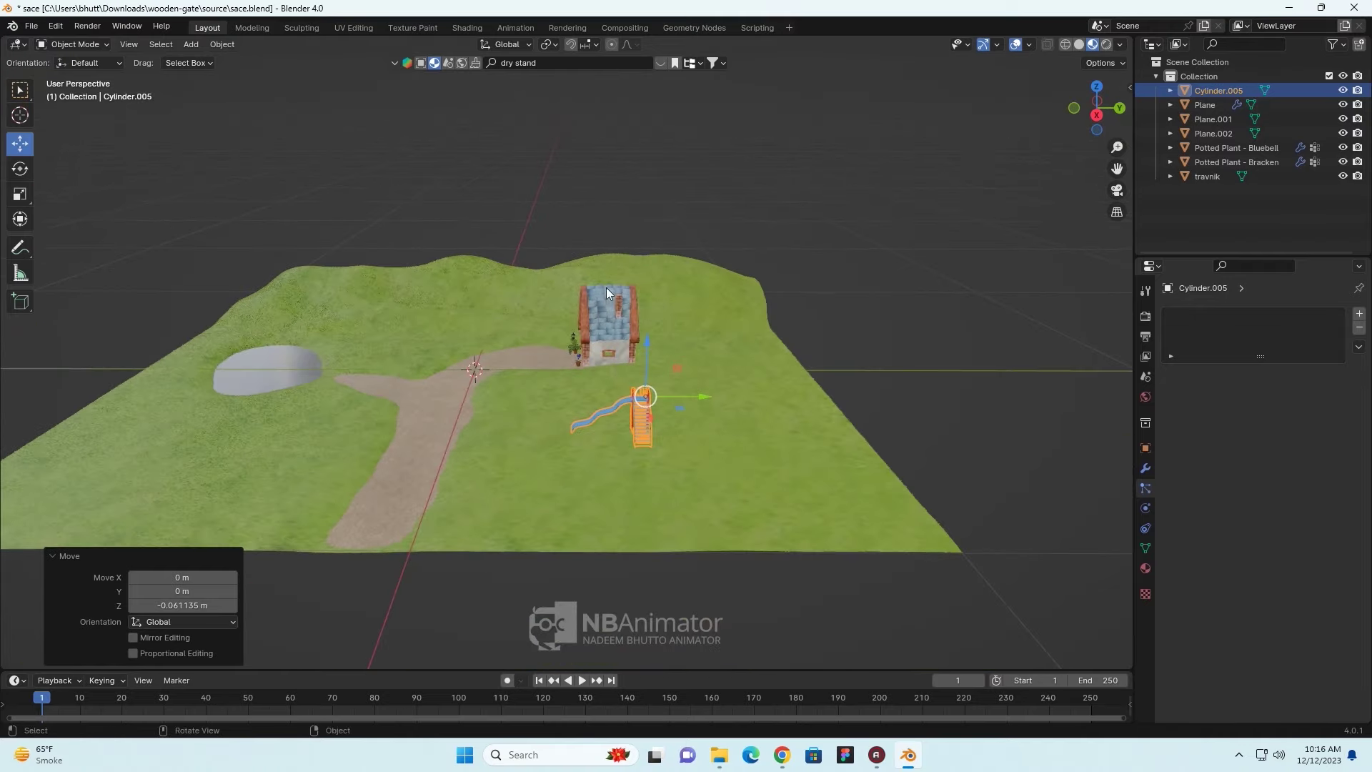
scroll(606, 288, "up", 5)
mouse_move(662, 442)
middle_mouse_down()
mouse_move(543, 453)
mouse_move(503, 492)
mouse_move(553, 489)
mouse_move(636, 357)
middle_mouse_up()
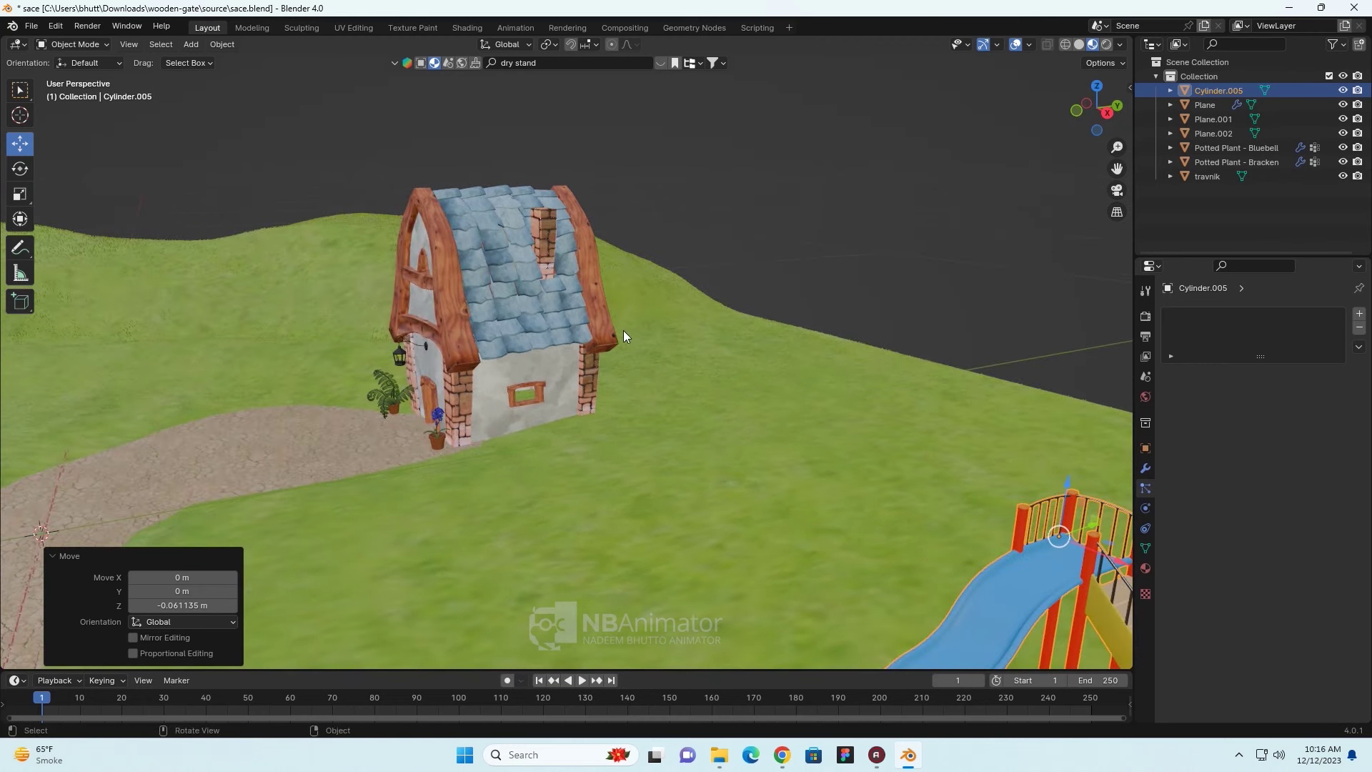
- Search BlenderKit models for 'poly tree' and download the Low Poly Mango Tree
left_click(572, 64)
type("poly tree")
left_click(421, 65)
key("Return")
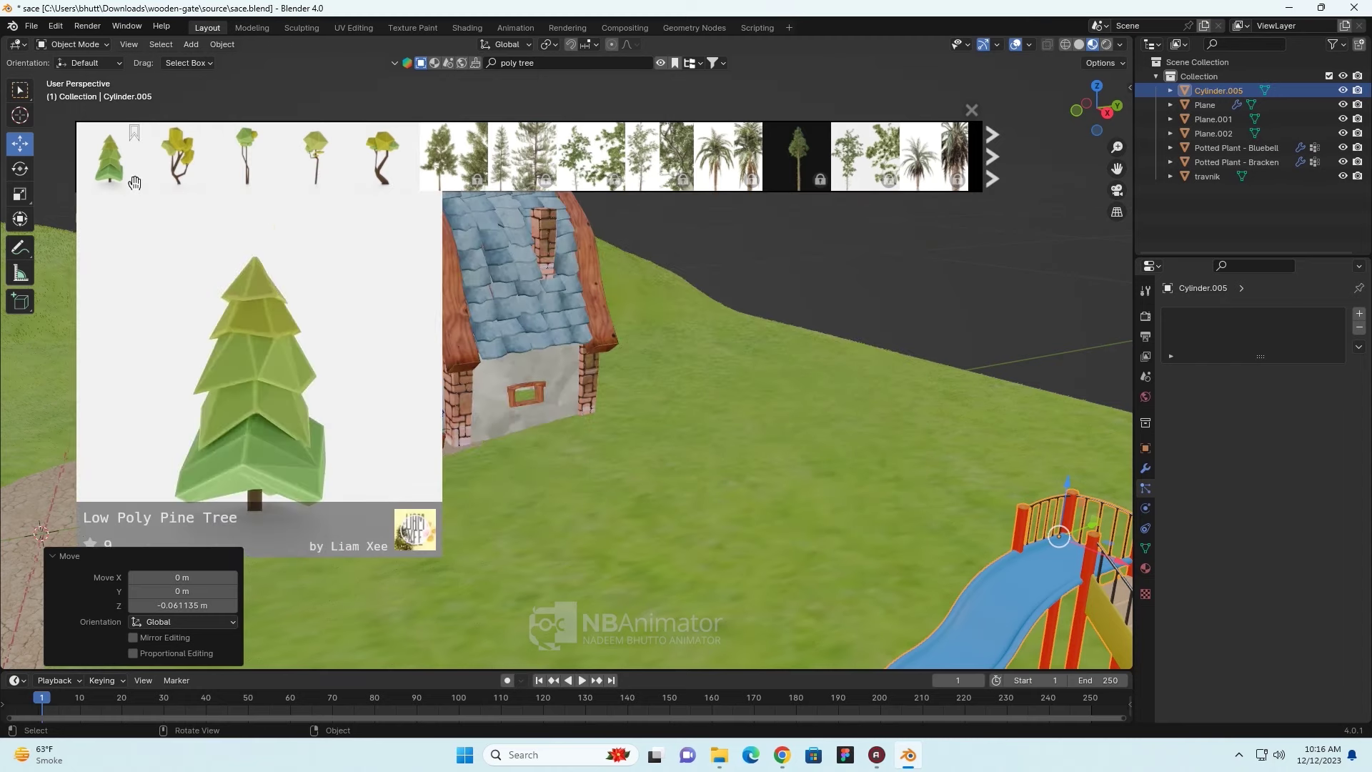
mouse_move(383, 157)
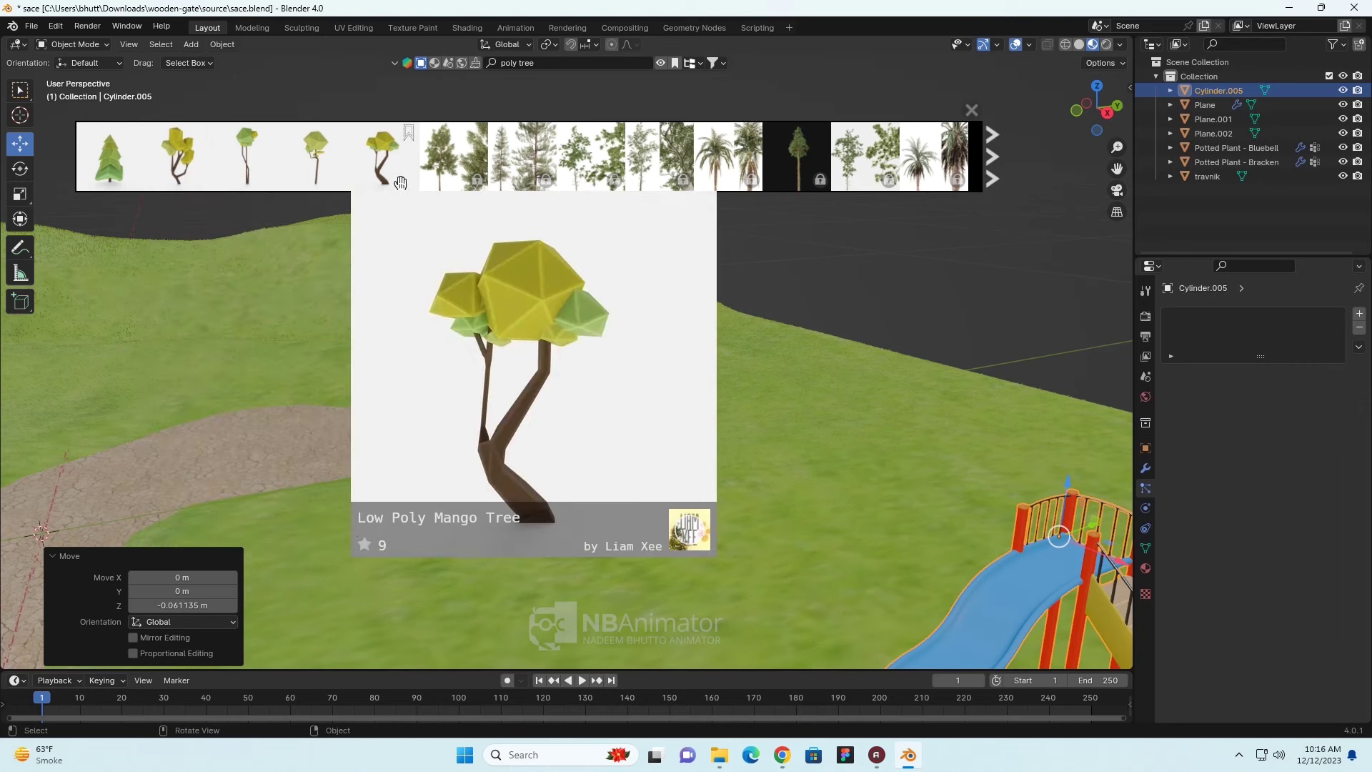
left_click(395, 182)
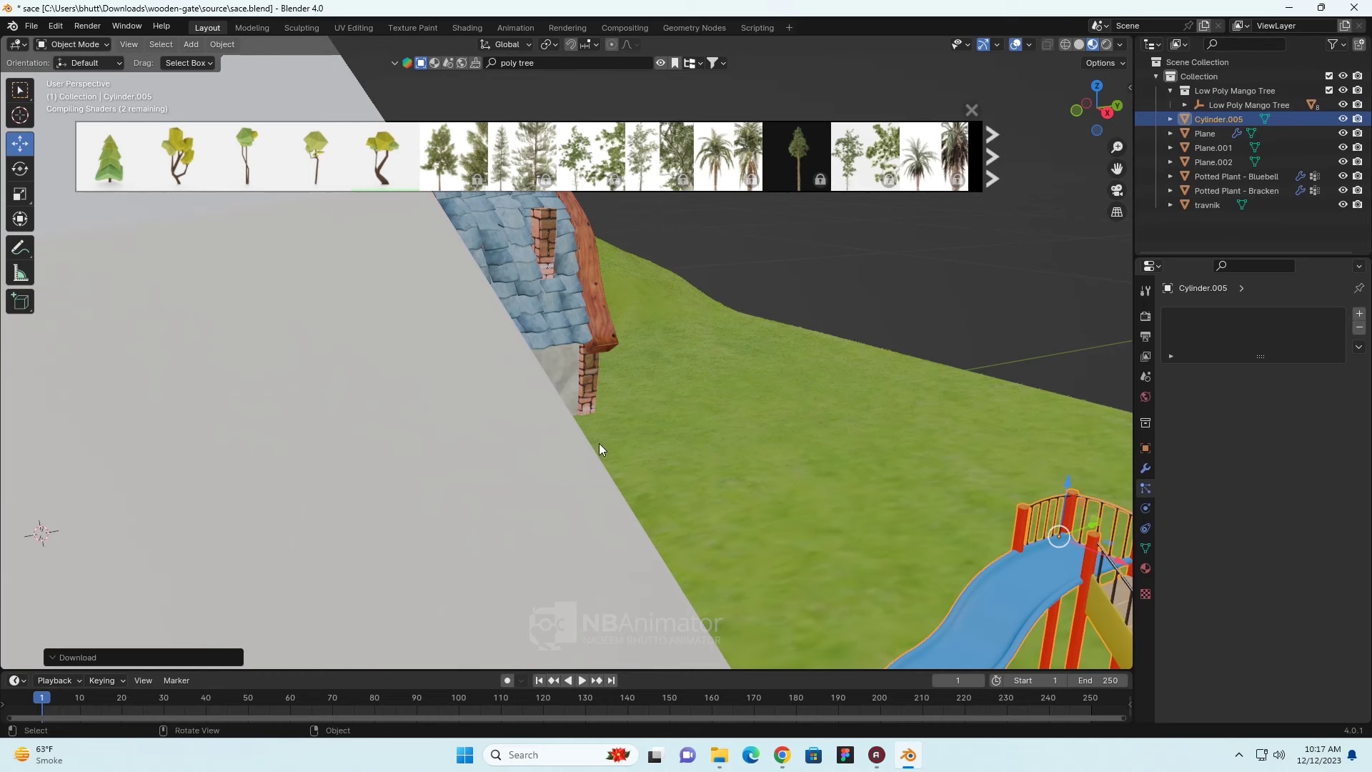
- Scale the selected object, hide the asset strip, and select the whole Low Poly Mango Tree
scroll(599, 449, "down", 4)
scroll(675, 448, "down", 2)
scroll(676, 447, "down", 5)
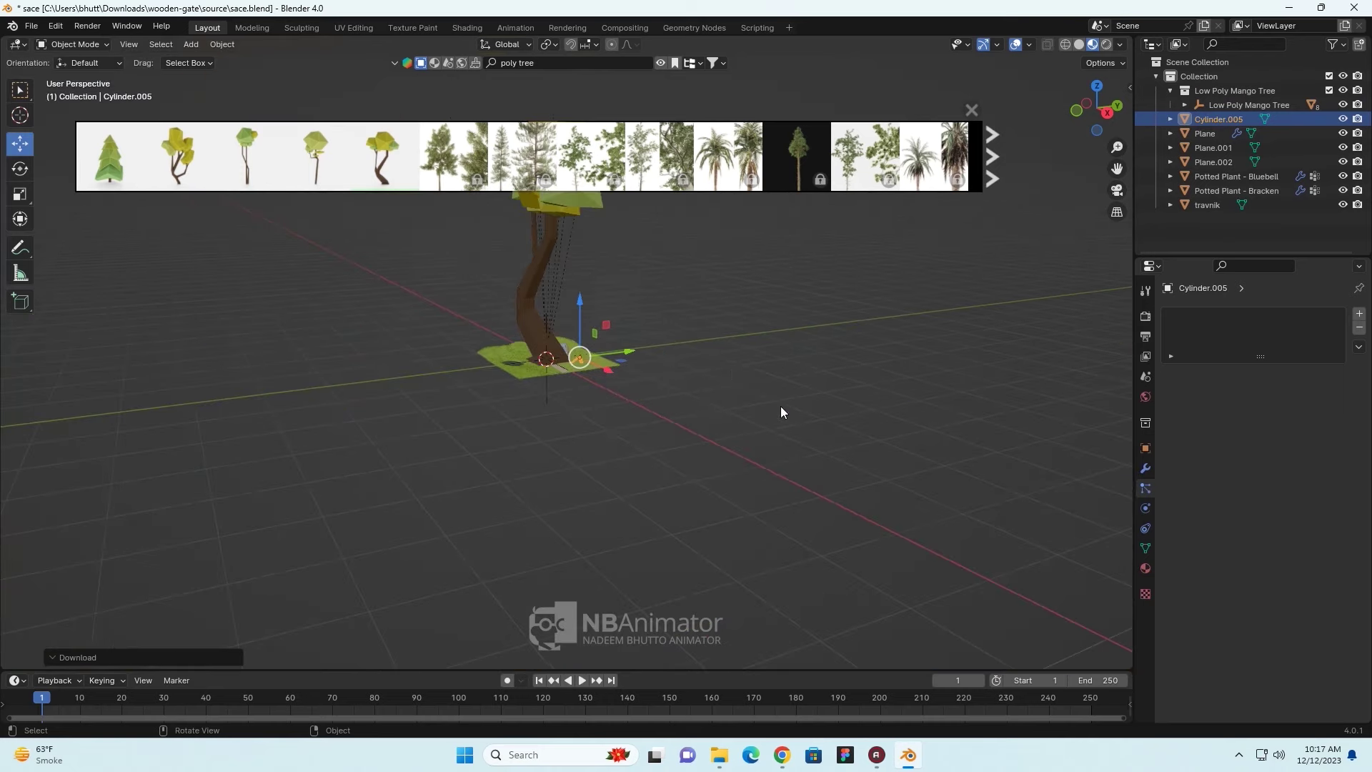
scroll(748, 386, "up", 2)
key("s")
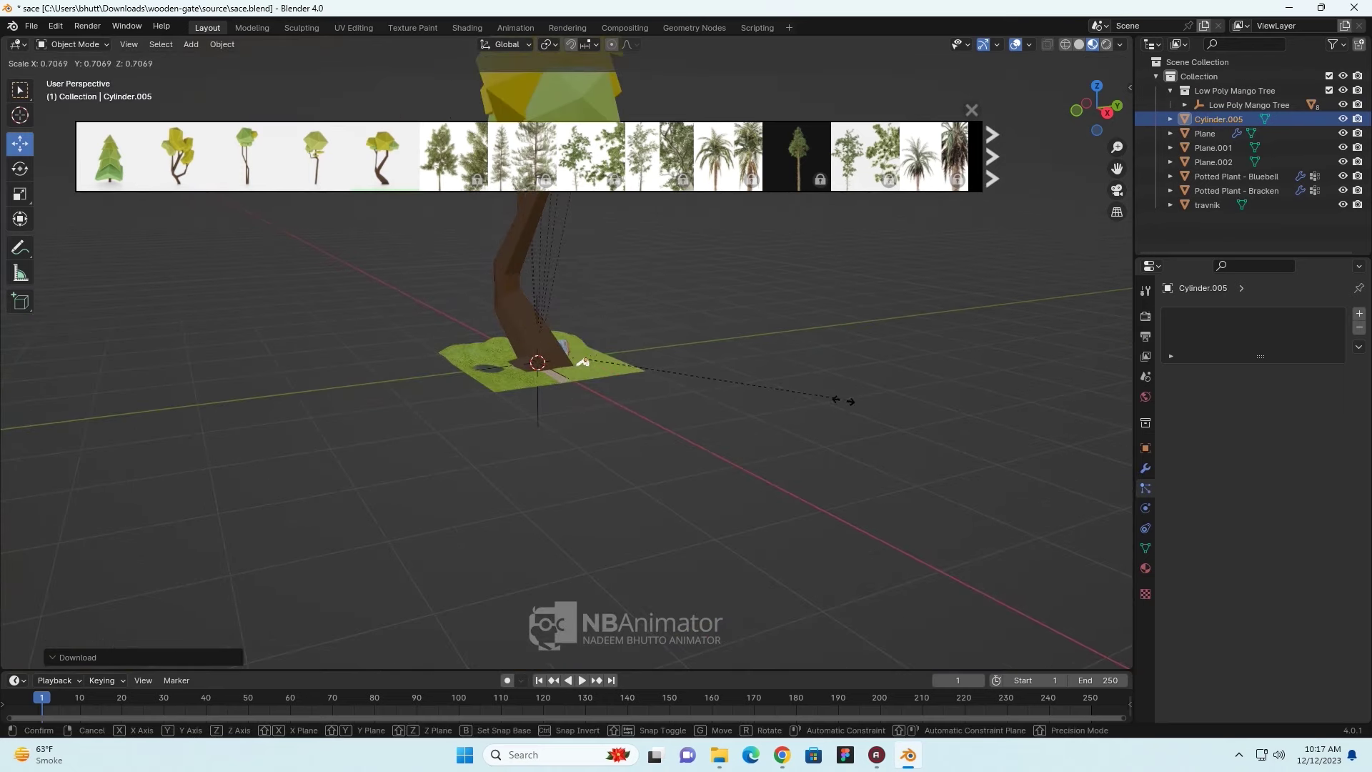
left_click(874, 405)
key("Escape")
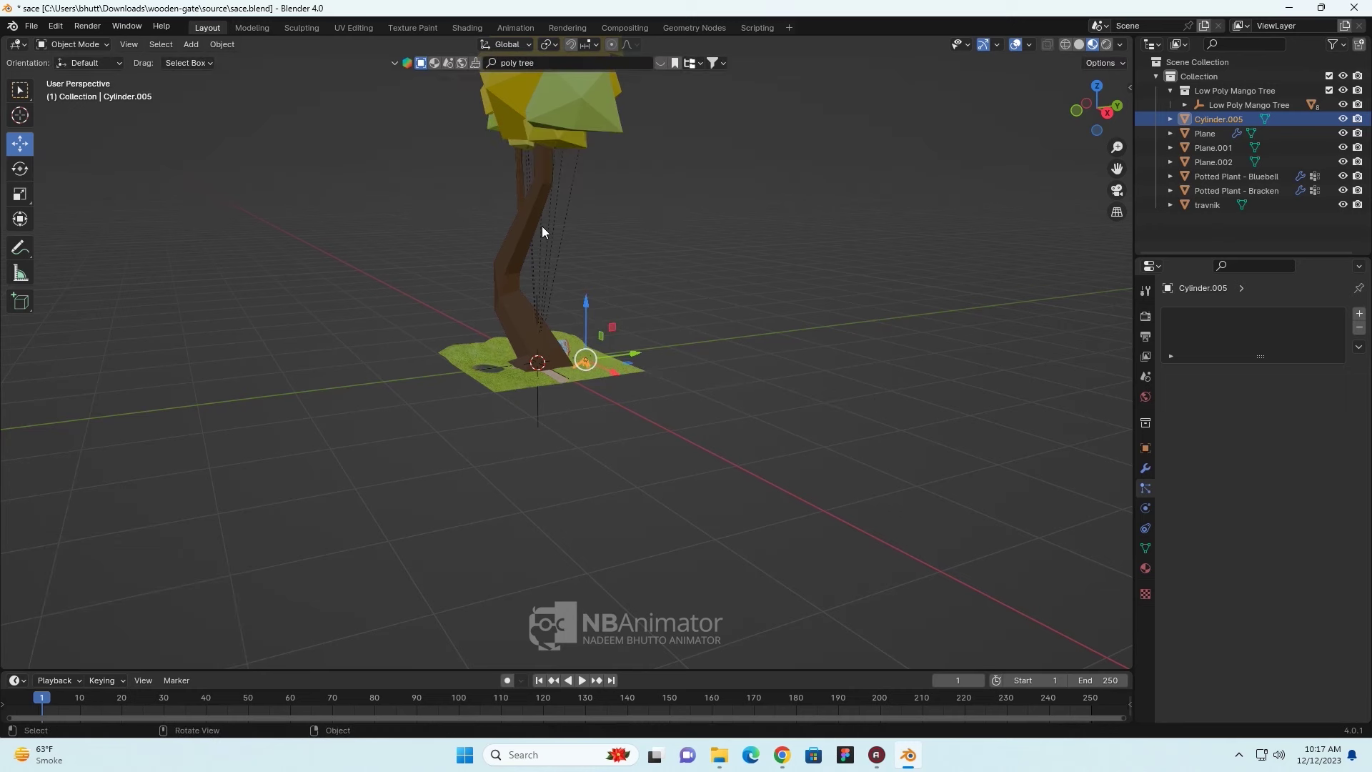
left_click(560, 121)
left_click(539, 427)
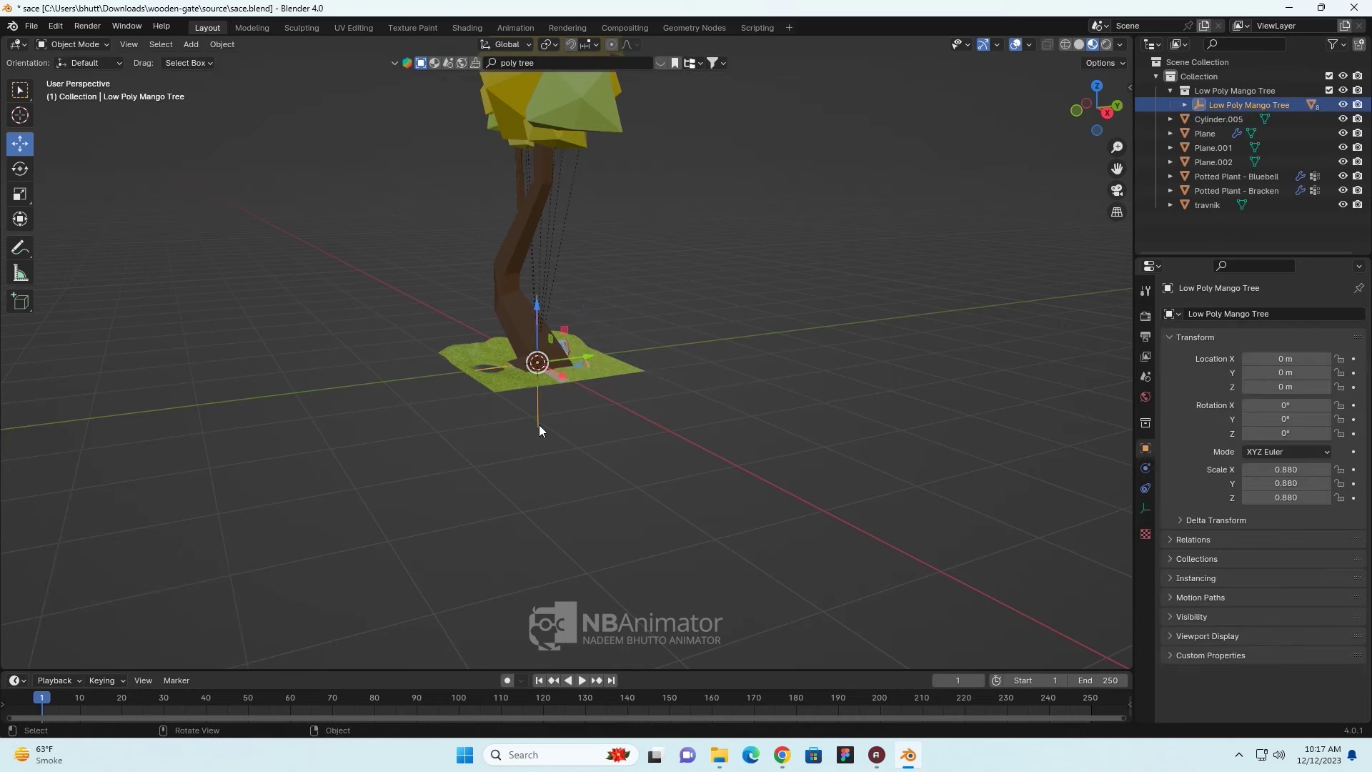
- Shrink the mango tree to about 0.071 and move it behind the house
key("s")
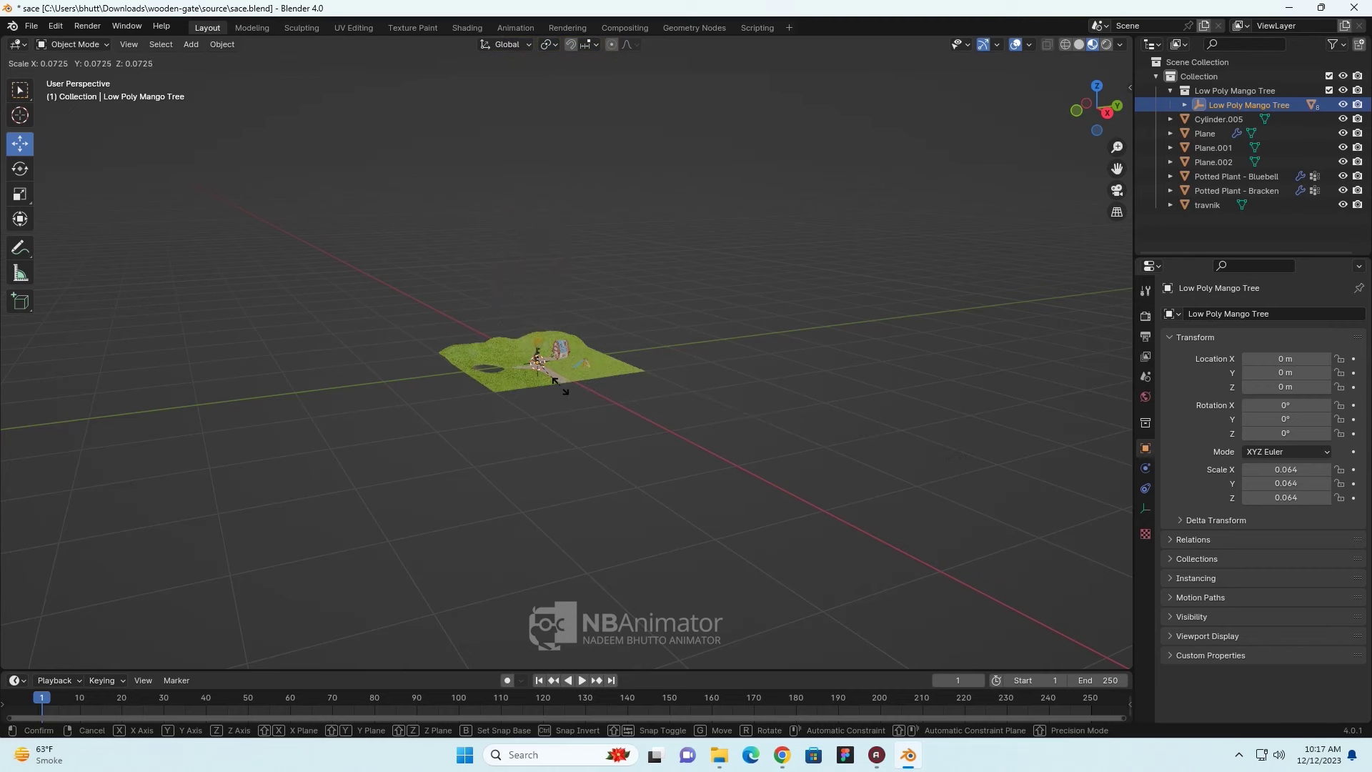
left_click(566, 384)
scroll(620, 386, "up", 4)
scroll(621, 386, "up", 3)
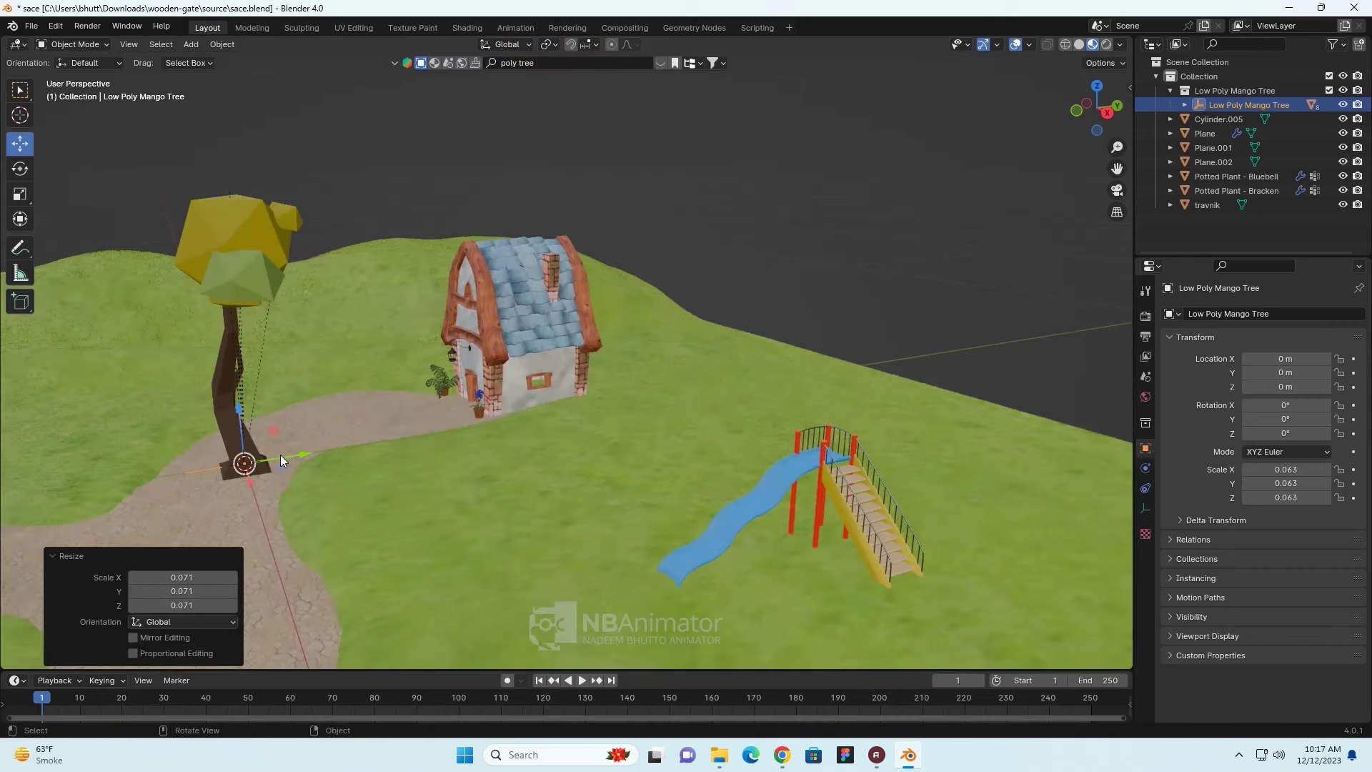
left_click_drag(280, 455, 653, 456)
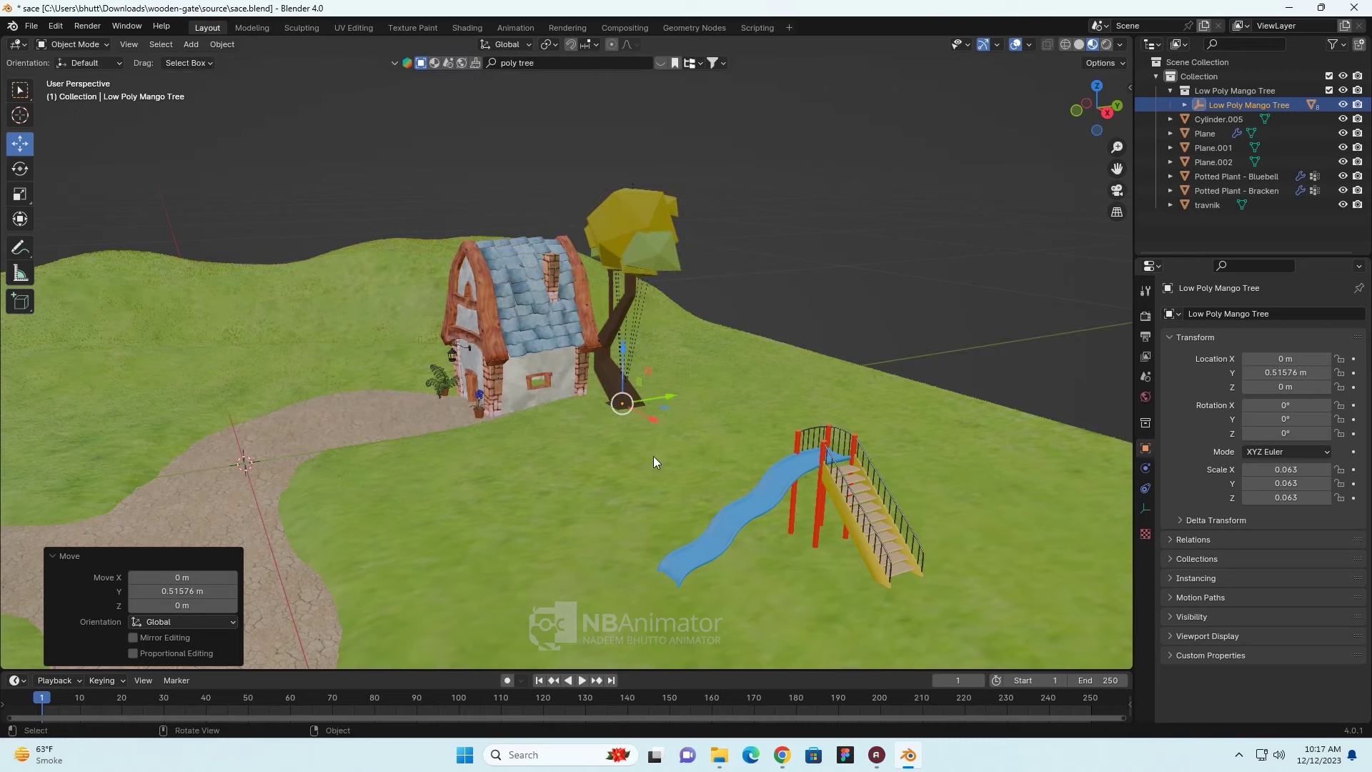
mouse_move(653, 456)
middle_mouse_down()
mouse_move(844, 446)
mouse_move(819, 463)
mouse_move(783, 458)
middle_mouse_up()
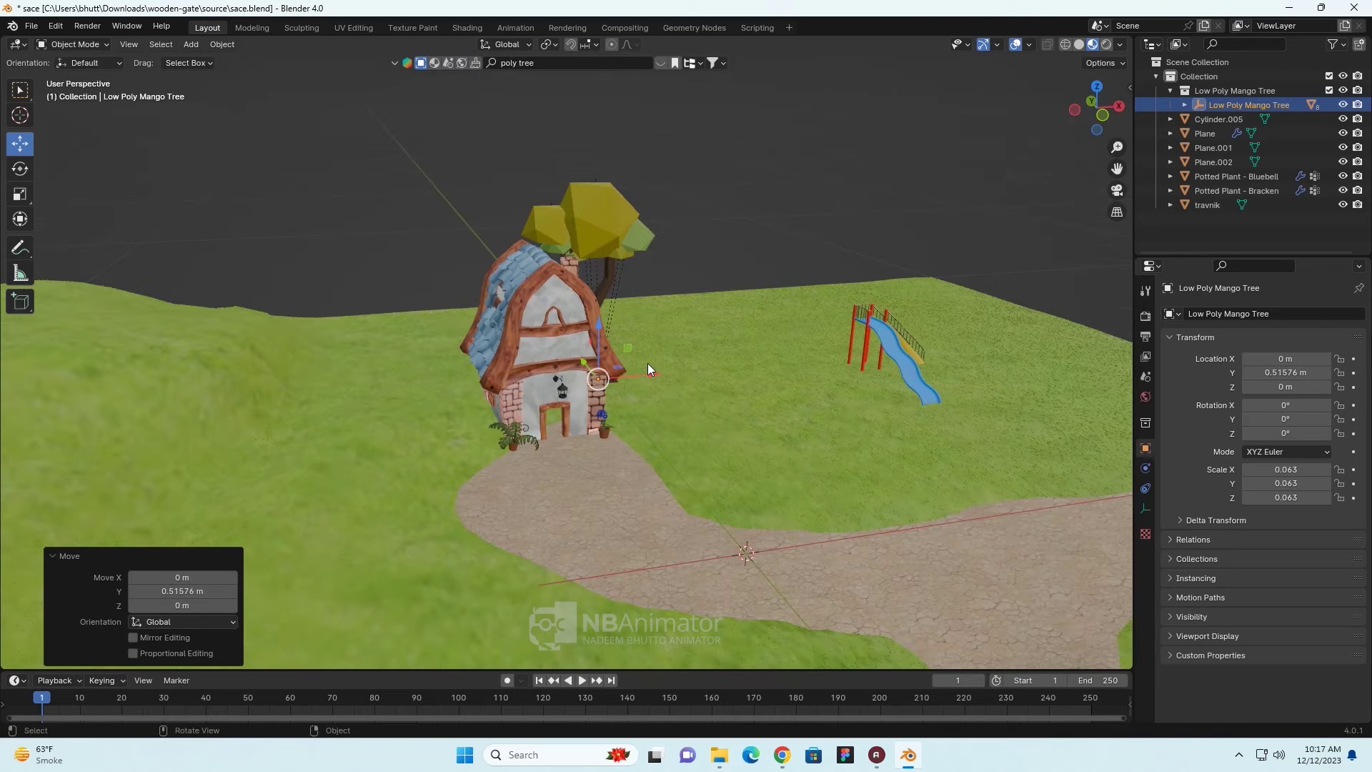
left_click_drag(647, 369, 518, 404)
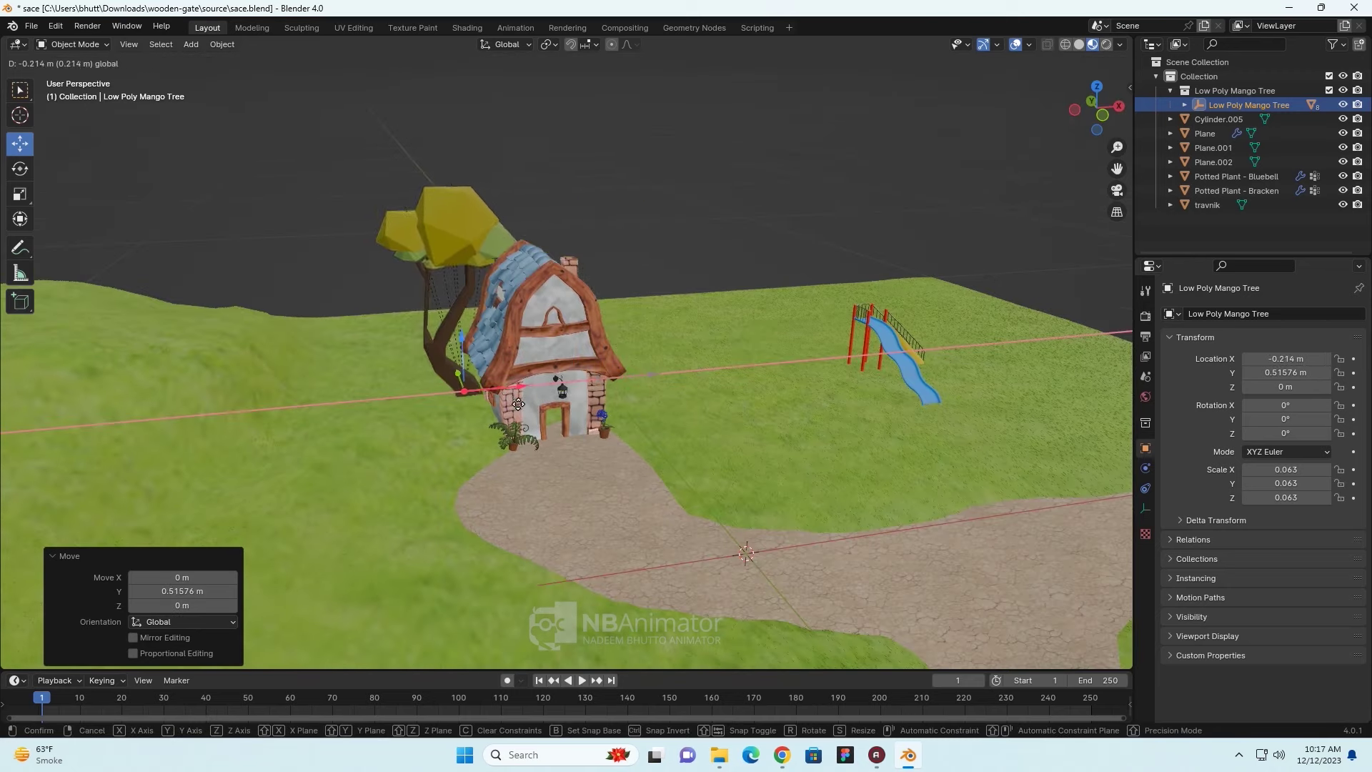
mouse_move(518, 404)
middle_mouse_down()
mouse_move(549, 452)
mouse_move(350, 447)
mouse_move(750, 436)
middle_mouse_up()
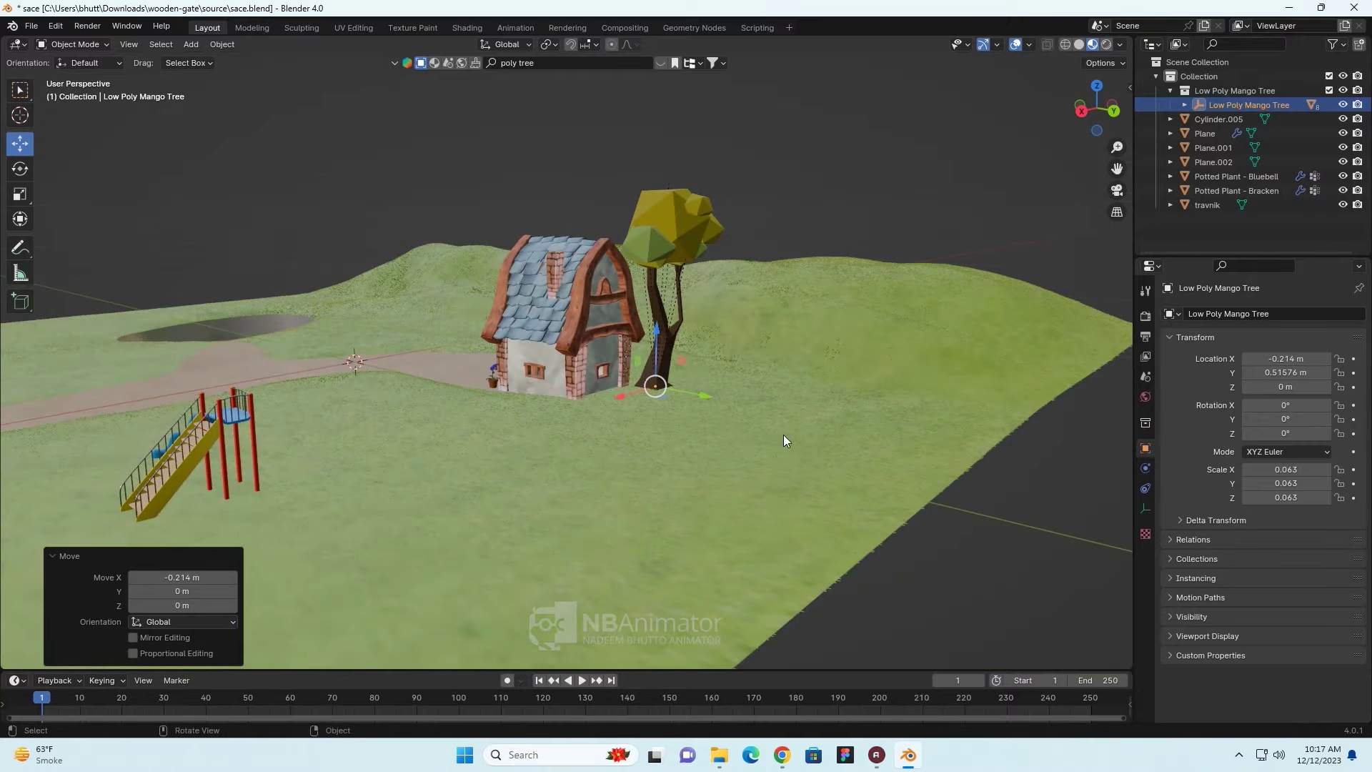
- Enlarge the mango tree slightly to 0.069 and orbit around the house to review it
key("s")
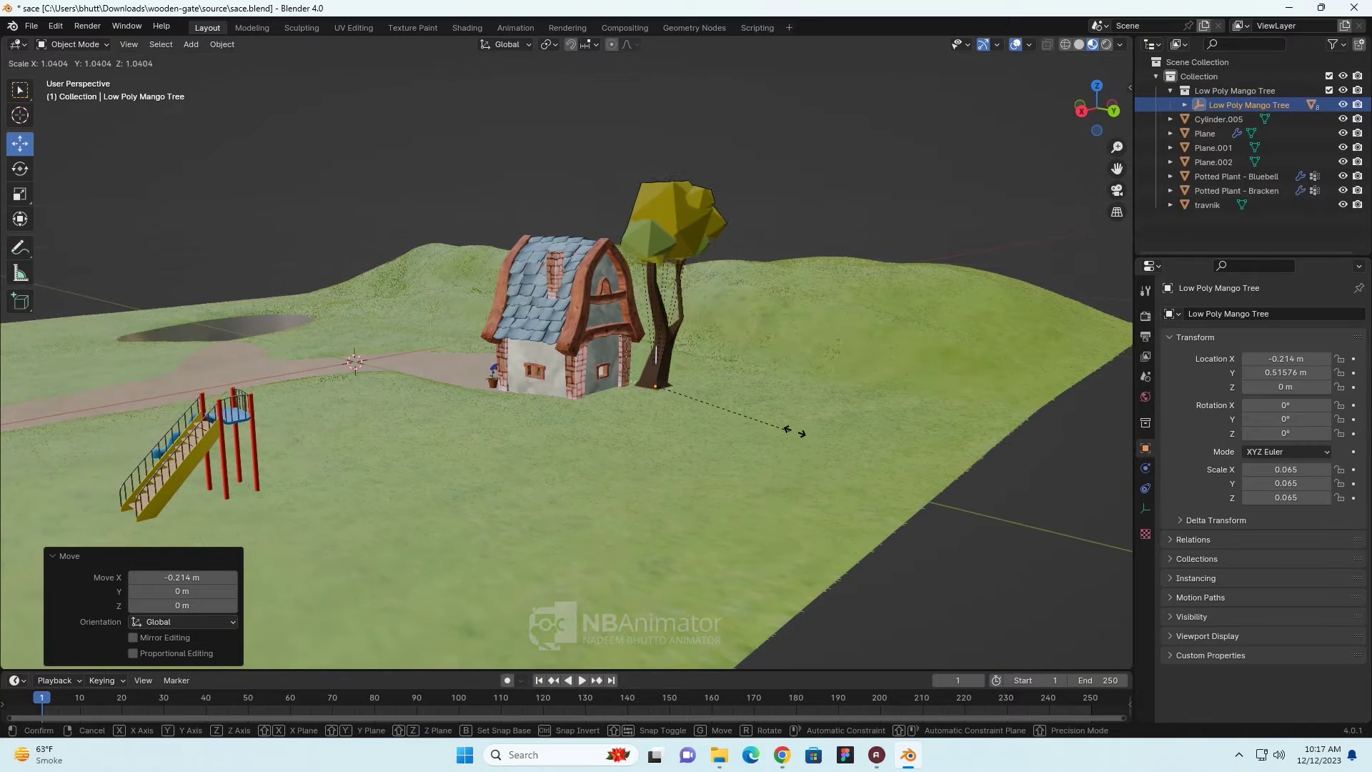
left_click(799, 433)
mouse_move(799, 433)
middle_mouse_down()
mouse_move(779, 498)
mouse_move(839, 499)
mouse_move(829, 473)
middle_mouse_up()
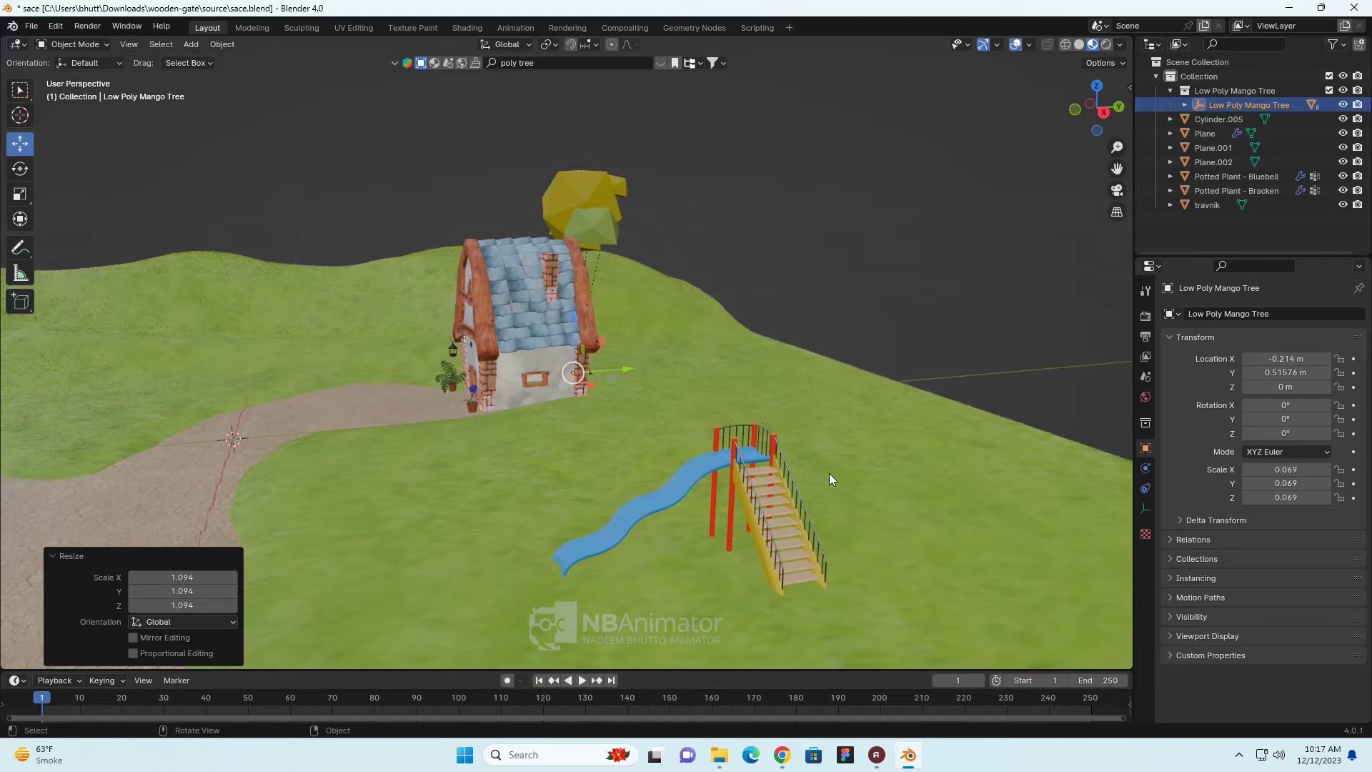
scroll(769, 417, "up", 3)
scroll(768, 421, "up", 3)
mouse_move(767, 421)
middle_mouse_down()
mouse_move(821, 446)
mouse_move(918, 455)
mouse_move(598, 476)
mouse_move(746, 436)
middle_mouse_up()
scroll(918, 454, "down", 1)
scroll(918, 455, "down", 4)
scroll(663, 473, "down", 3)
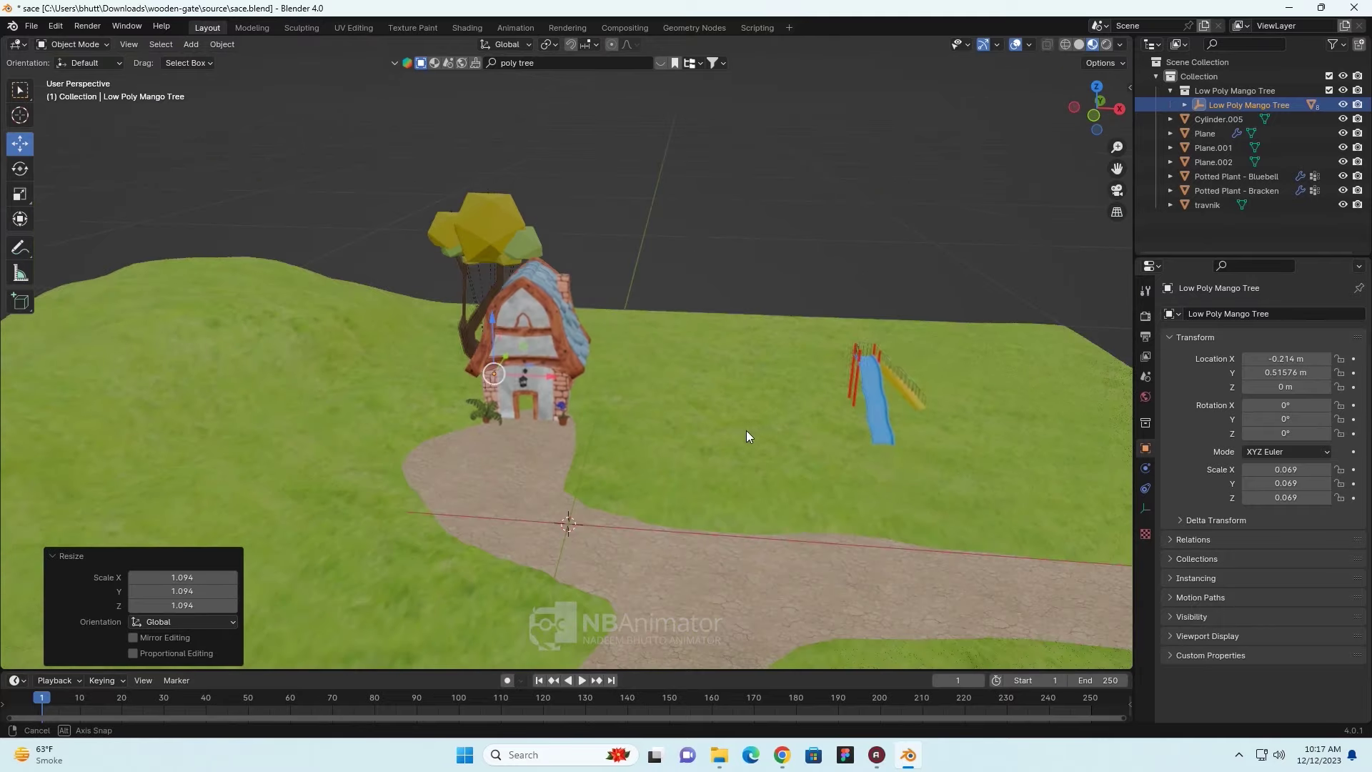
- Page through the tree results and drop the Low Poly Chili Leaf Tree into the scene
left_click(661, 63)
mouse_move(955, 157)
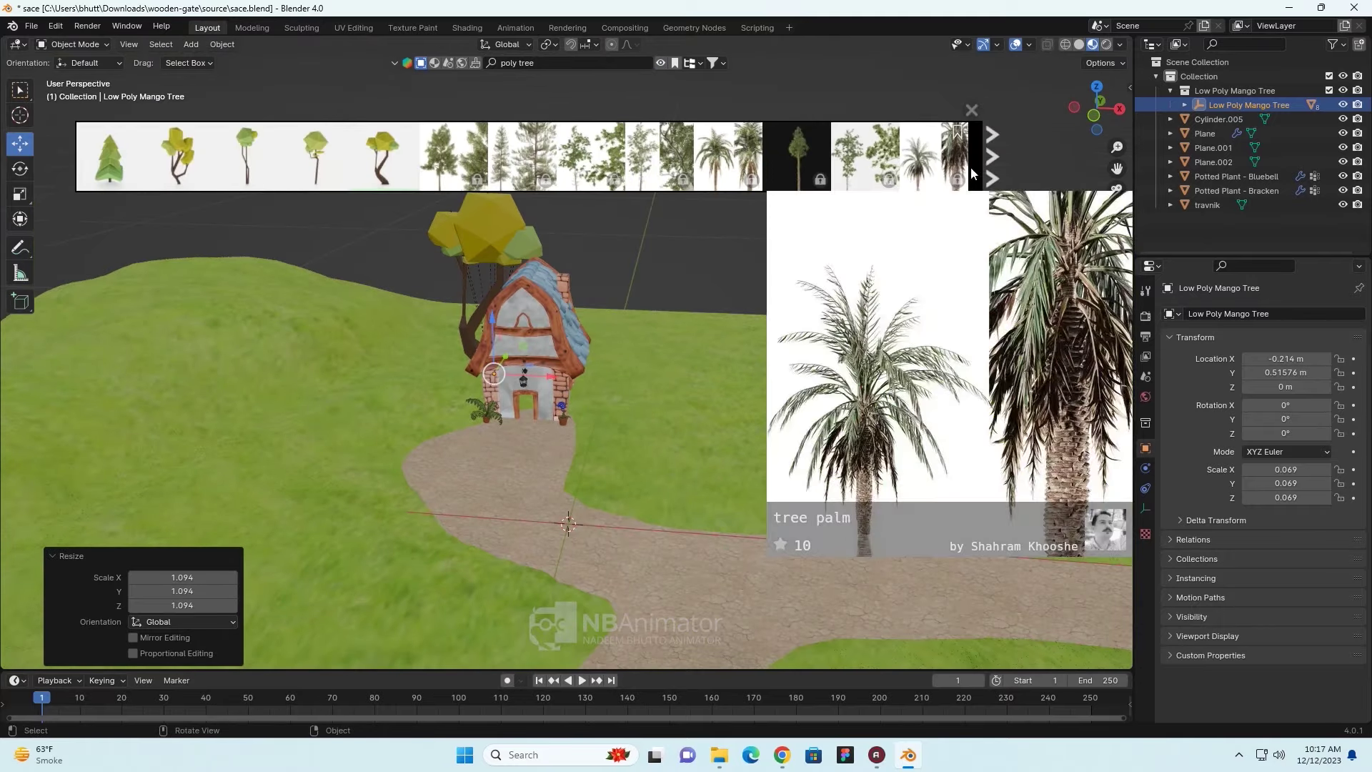
left_click(990, 177)
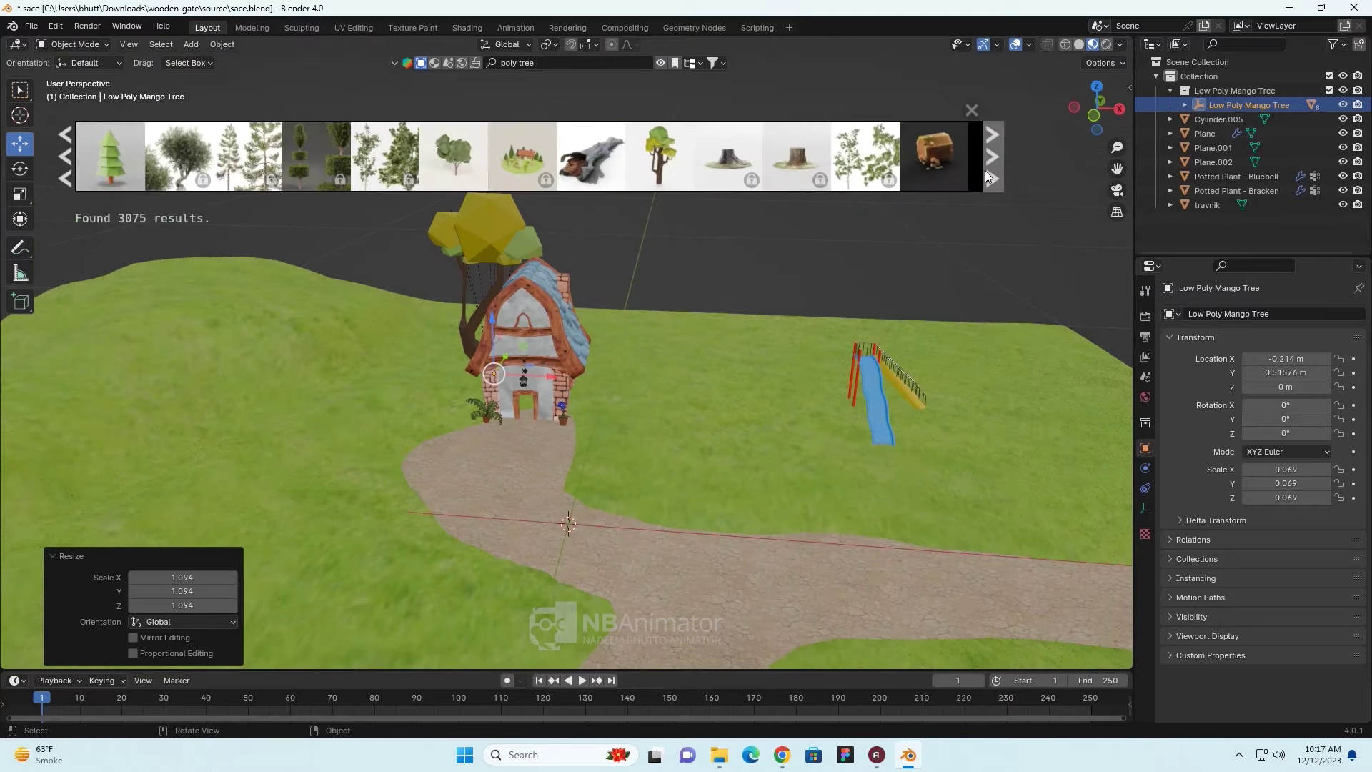
mouse_move(660, 156)
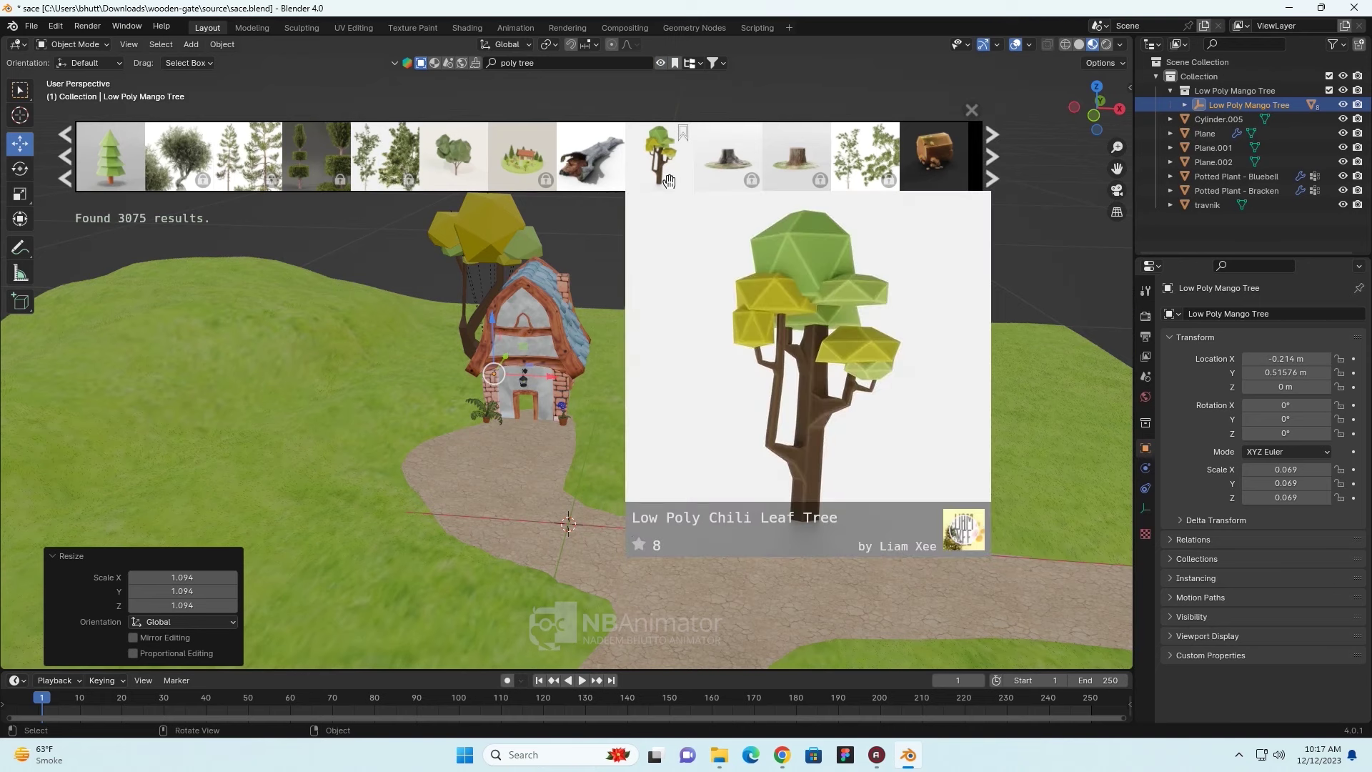
left_click_drag(670, 181, 583, 509)
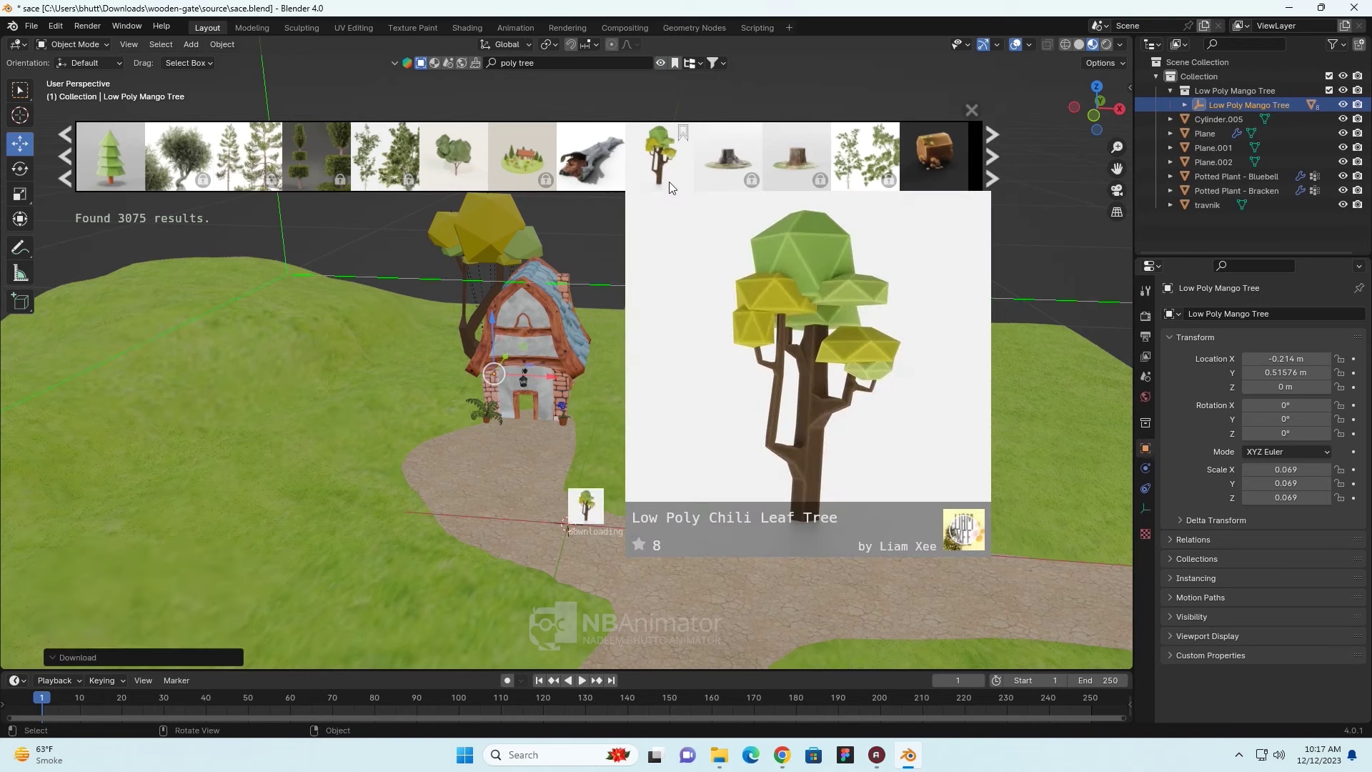
scroll(778, 386, "down", 5)
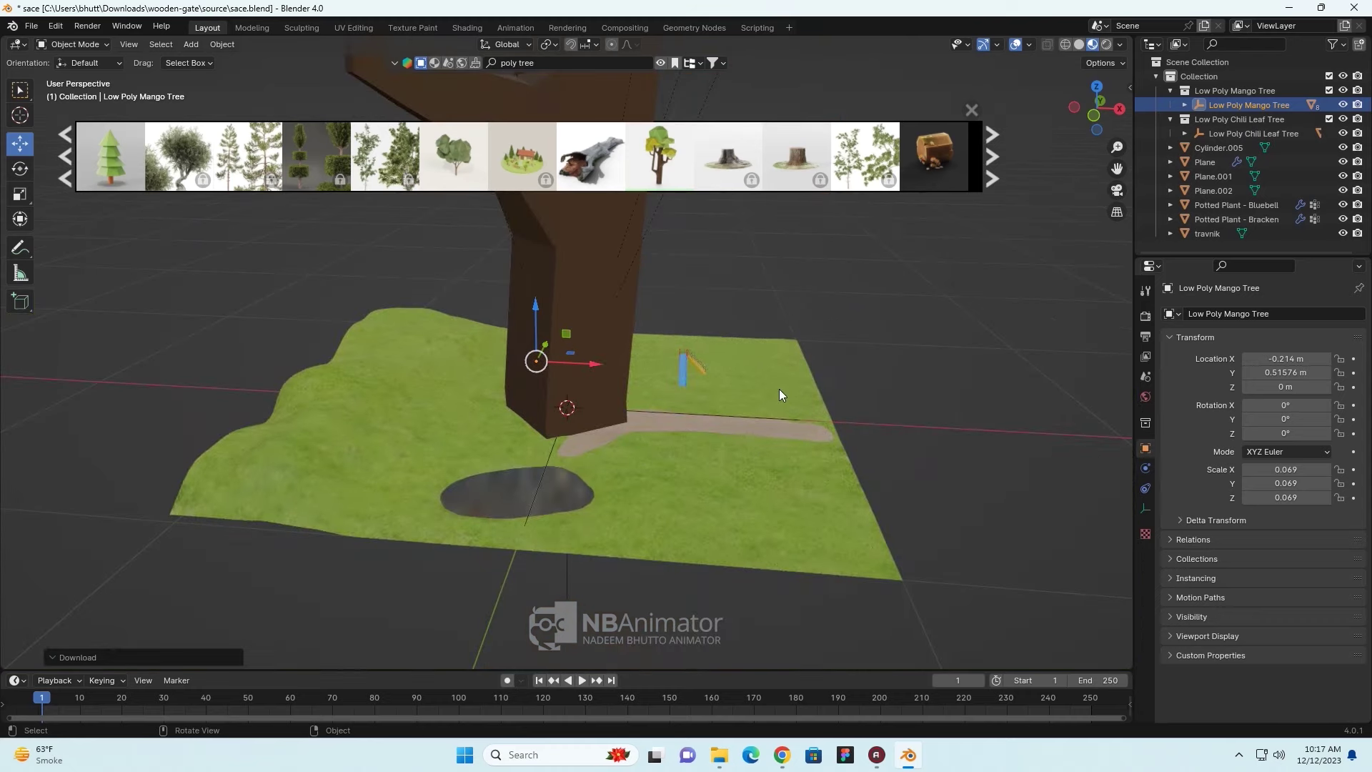
scroll(779, 389, "down", 1)
scroll(779, 389, "down", 2)
scroll(779, 389, "down", 2)
scroll(780, 390, "up", 3)
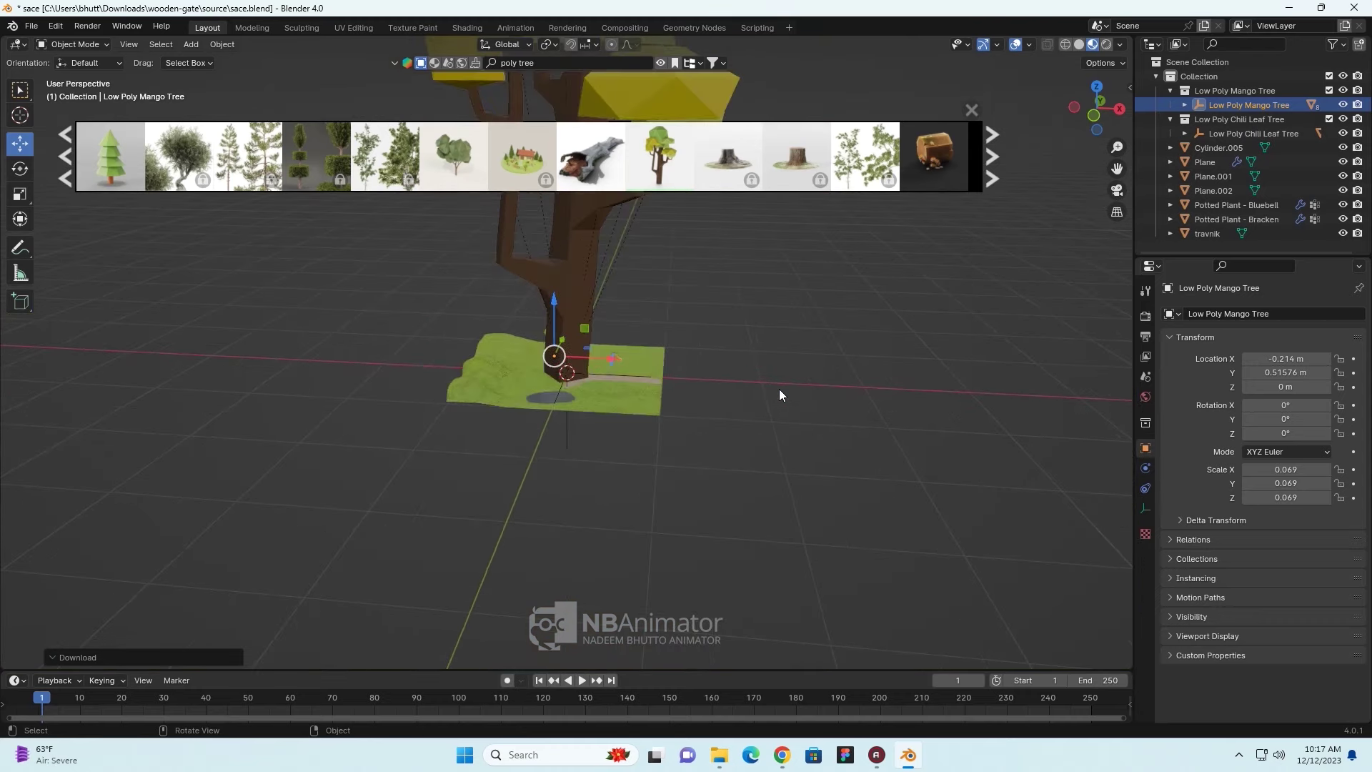
- Shrink the selected mango tree, then shrink the Chili Leaf Tree to 0.091
key("s")
left_click(733, 379)
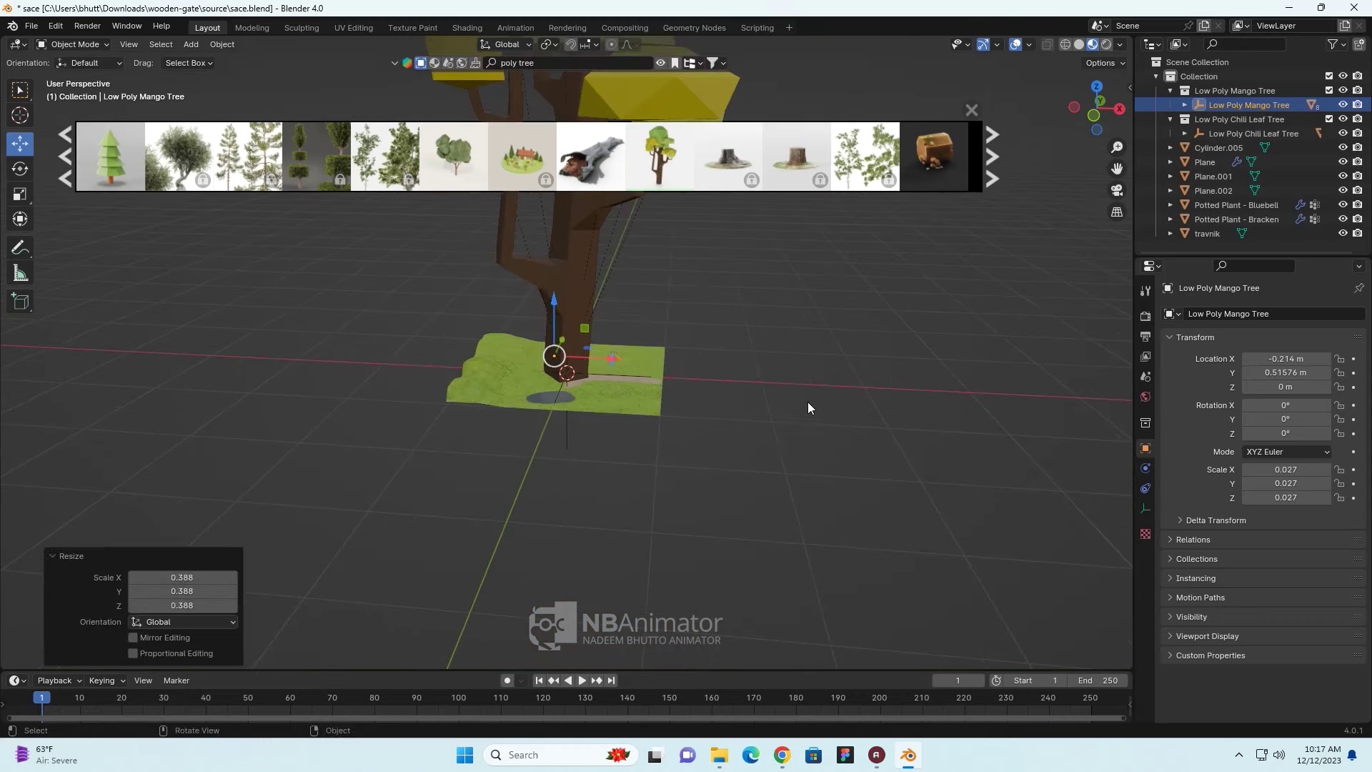
left_click(567, 448)
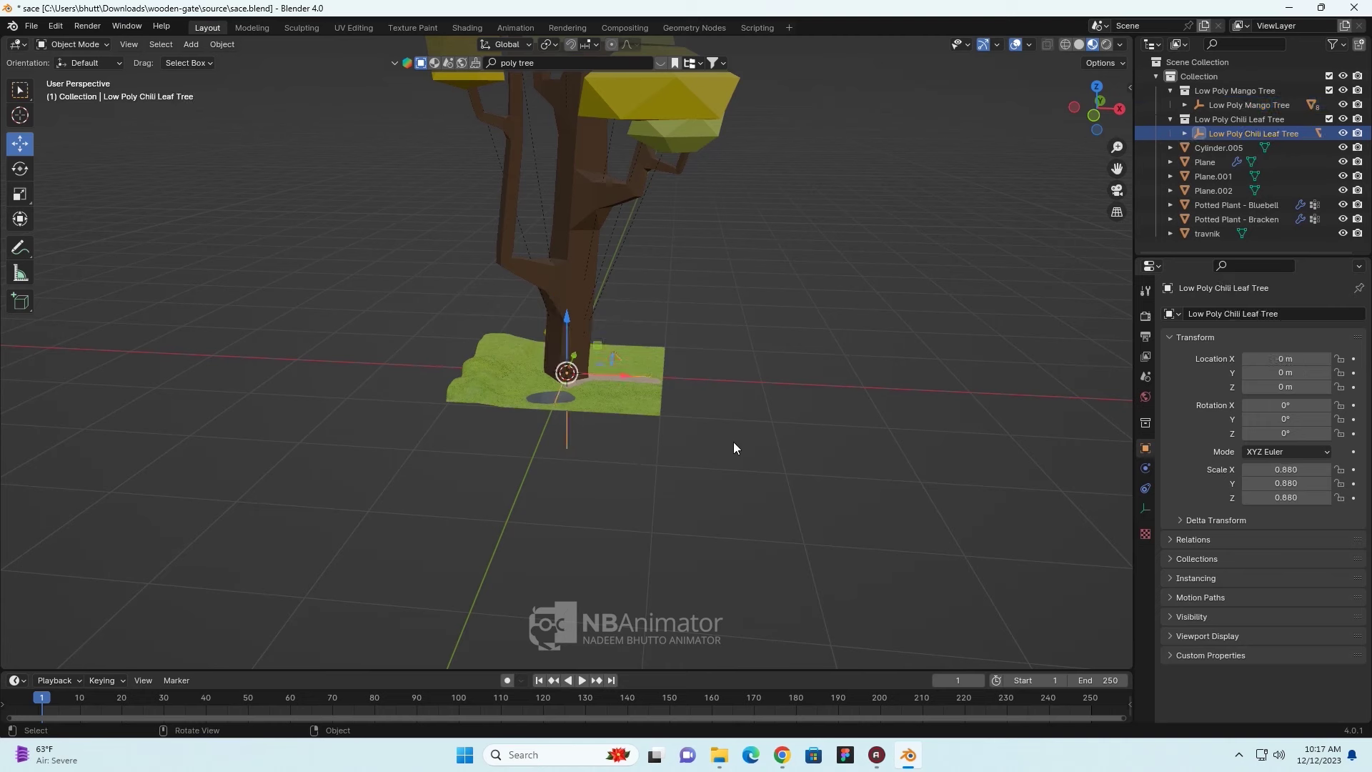
key("s")
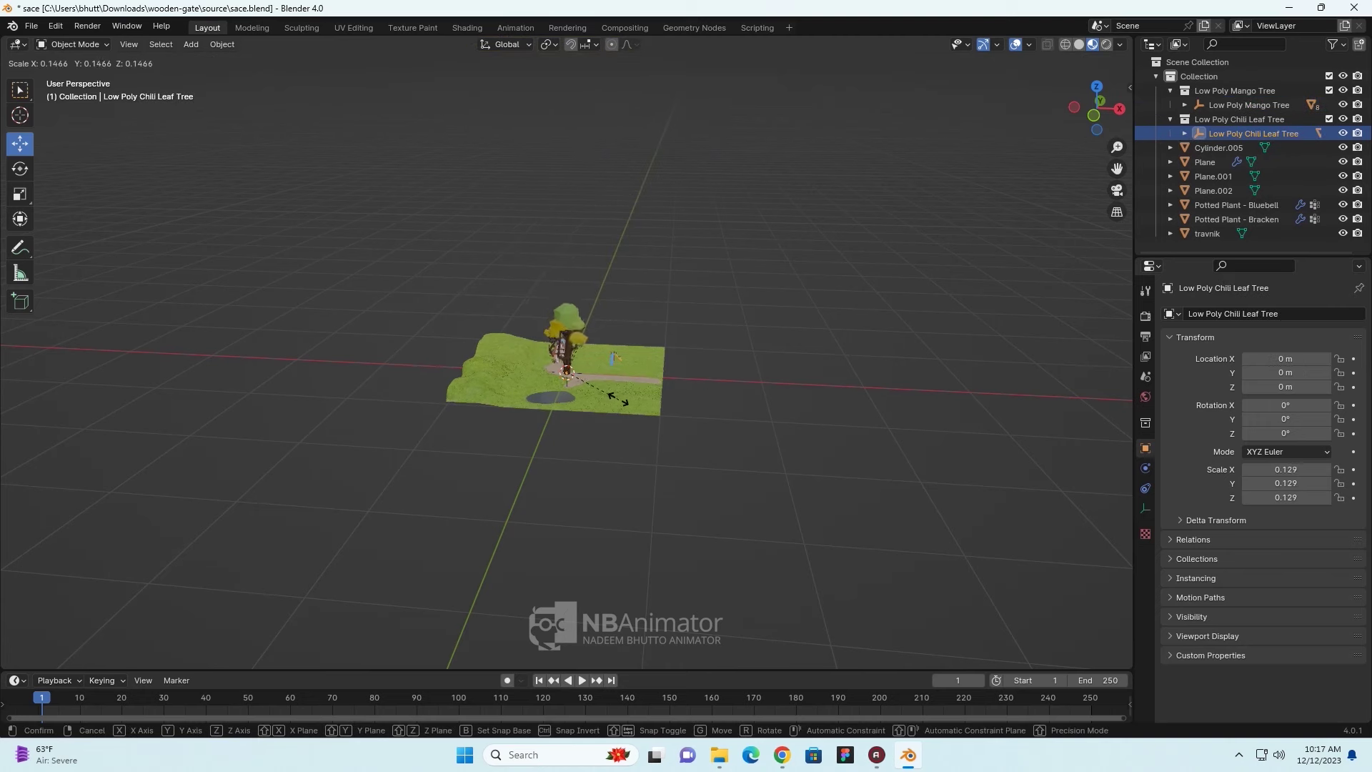
left_click(600, 396)
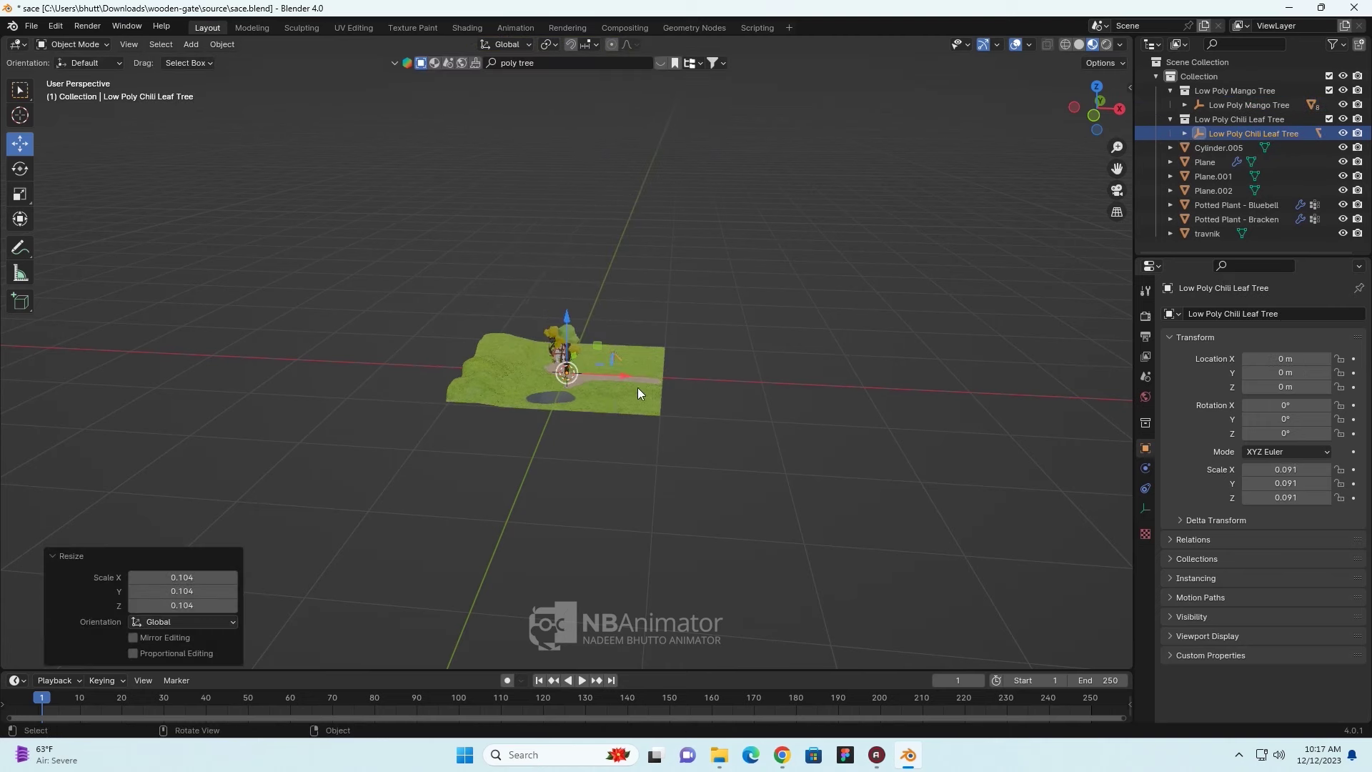
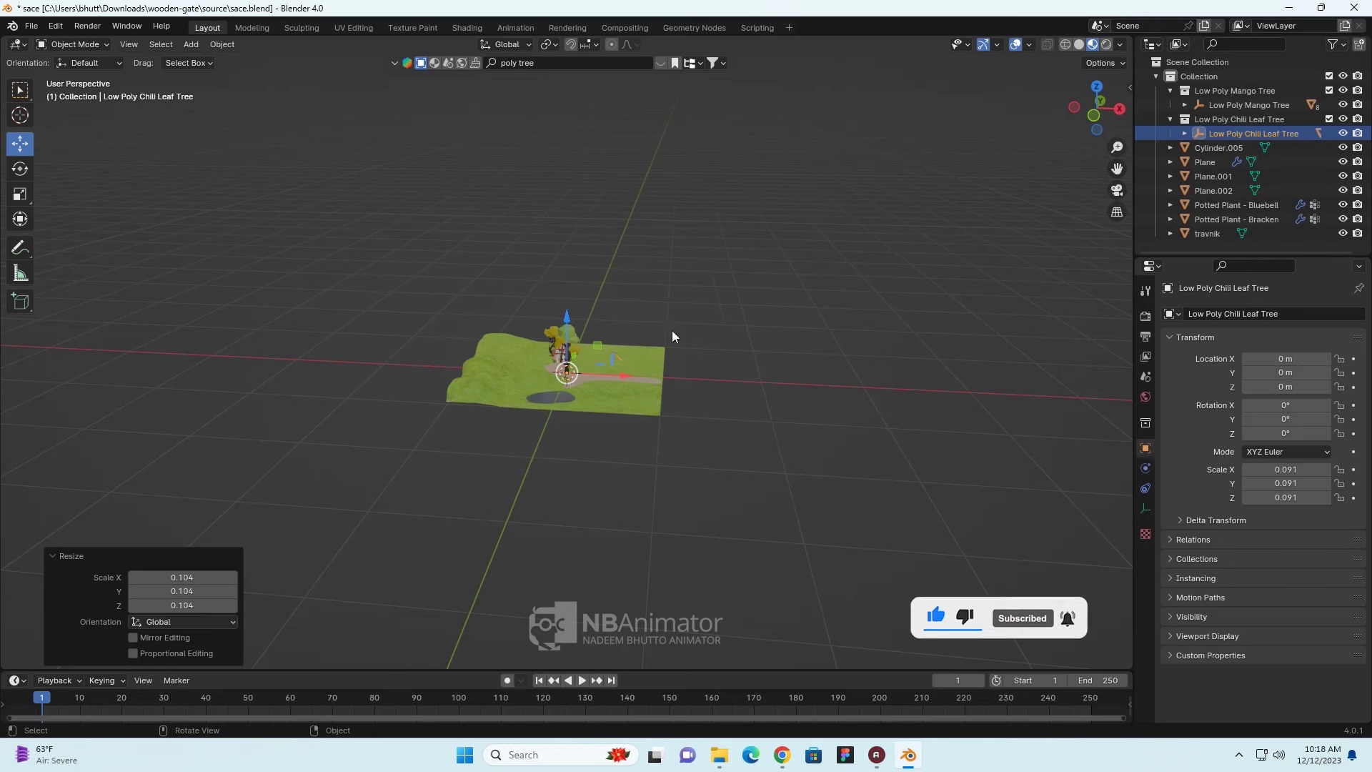
- Scale the Low Poly Chili Leaf Tree down and move it beside the house
key("KP_Decimal")
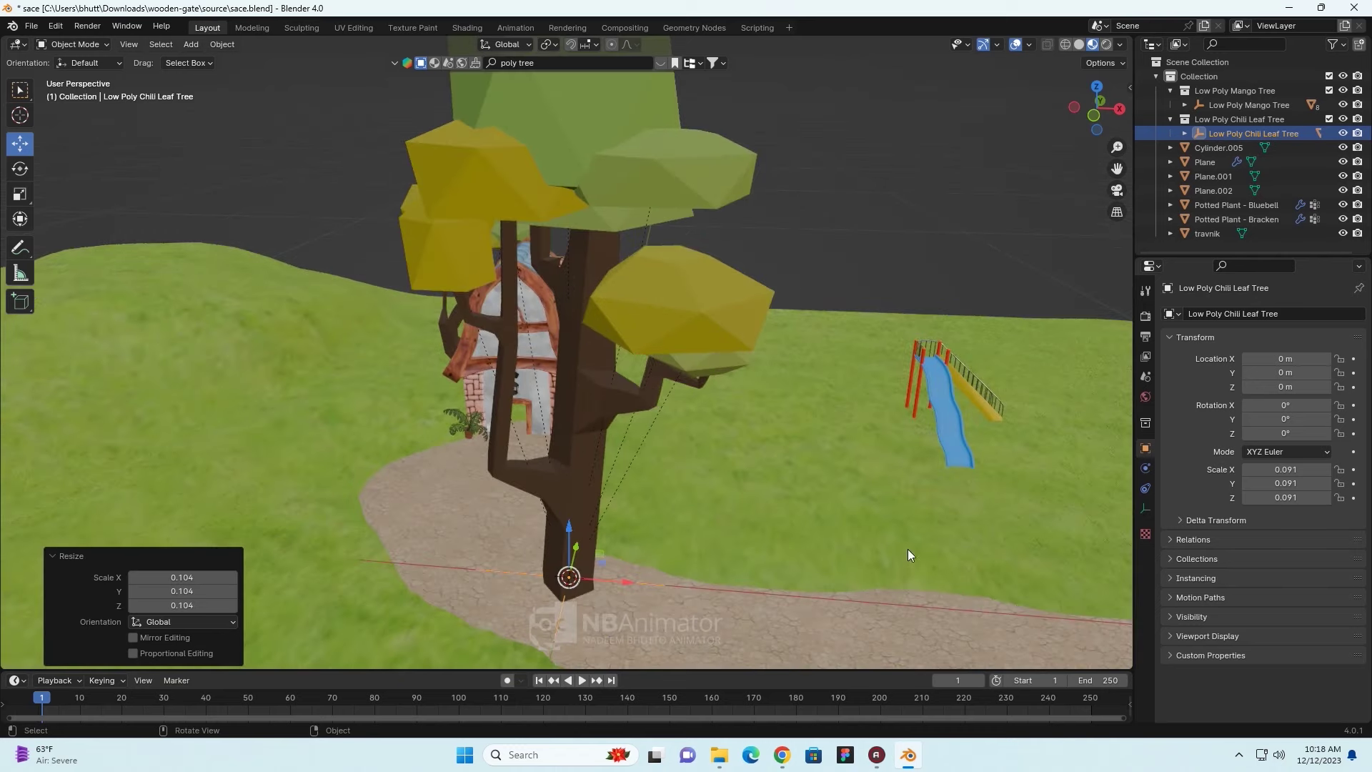
key("s")
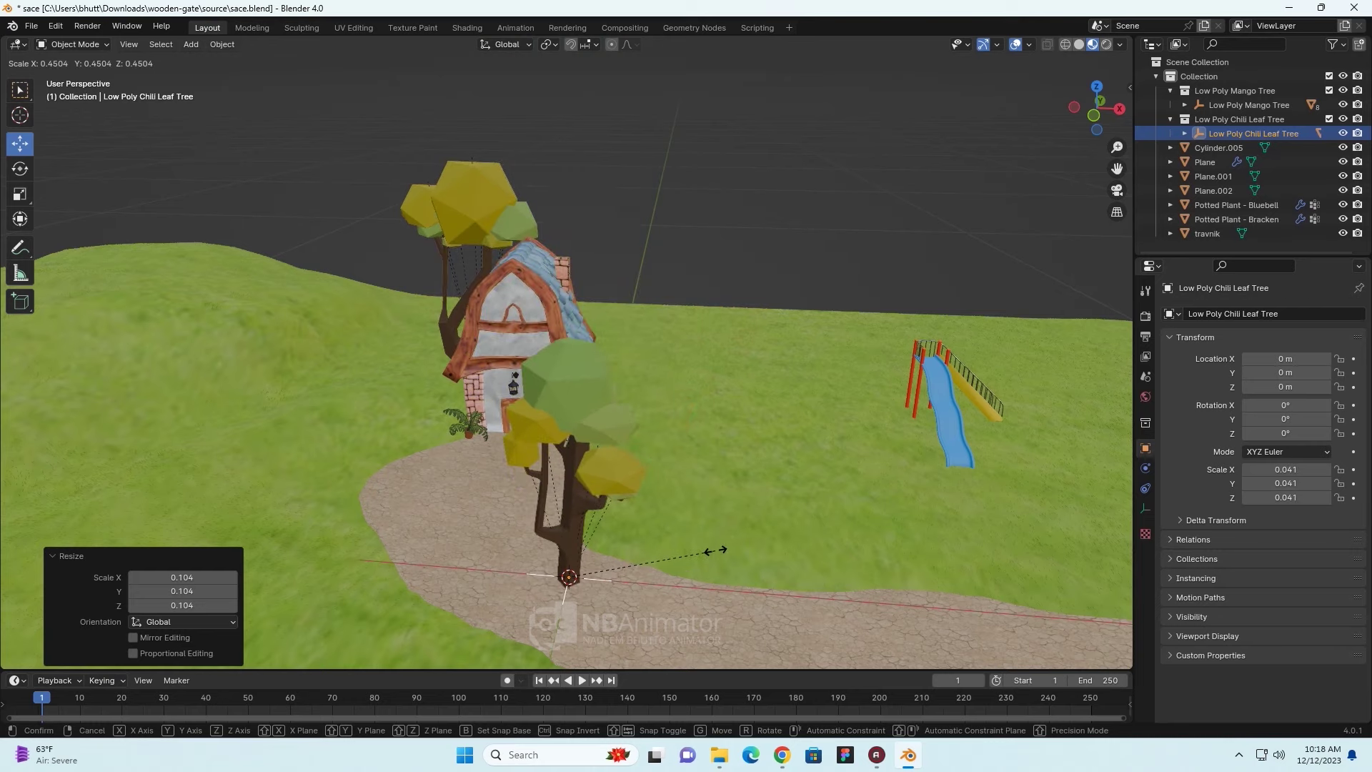
left_click(715, 552)
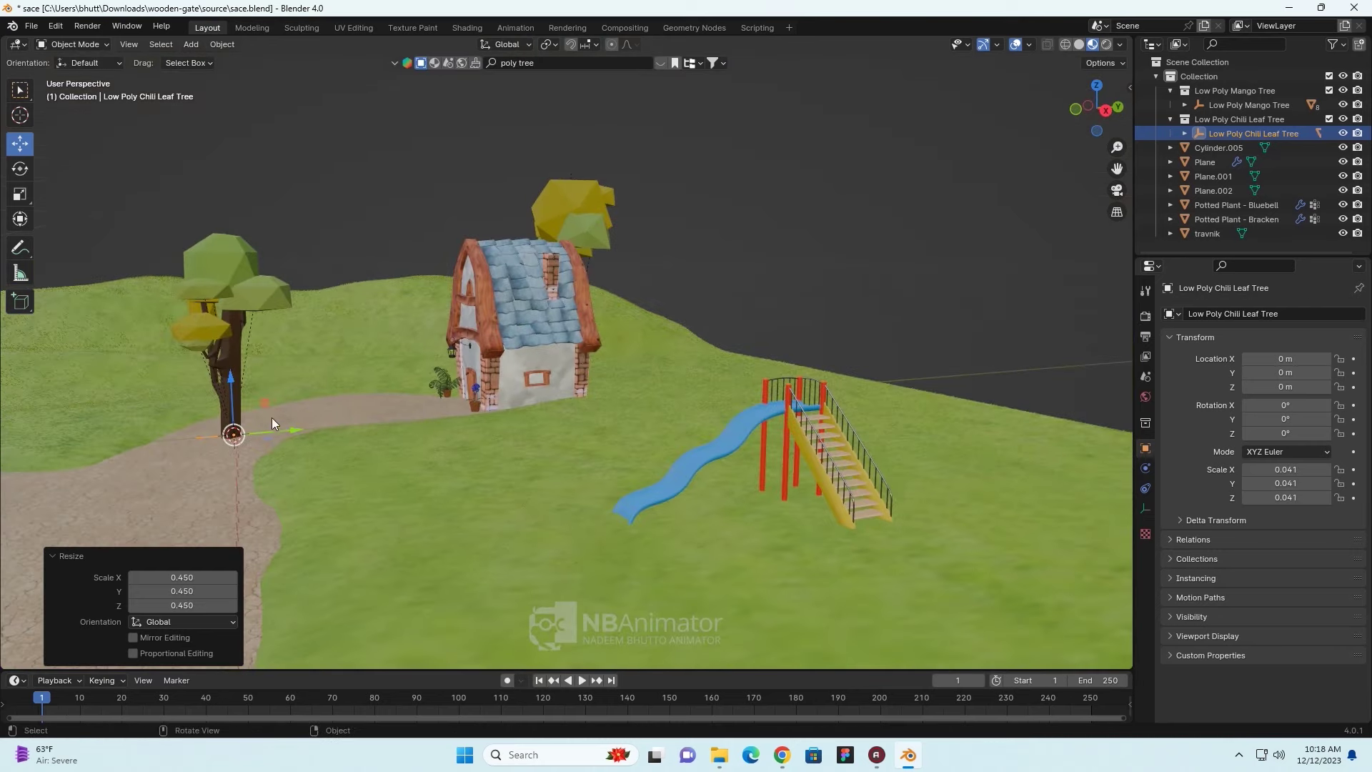
left_click_drag(272, 417, 679, 382)
mouse_move(679, 383)
middle_mouse_down()
mouse_move(772, 433)
mouse_move(764, 417)
middle_mouse_up()
left_click_drag(678, 395, 644, 395)
mouse_move(644, 396)
middle_mouse_down()
mouse_move(696, 437)
mouse_move(605, 450)
middle_mouse_up()
key("s")
left_click(998, 412)
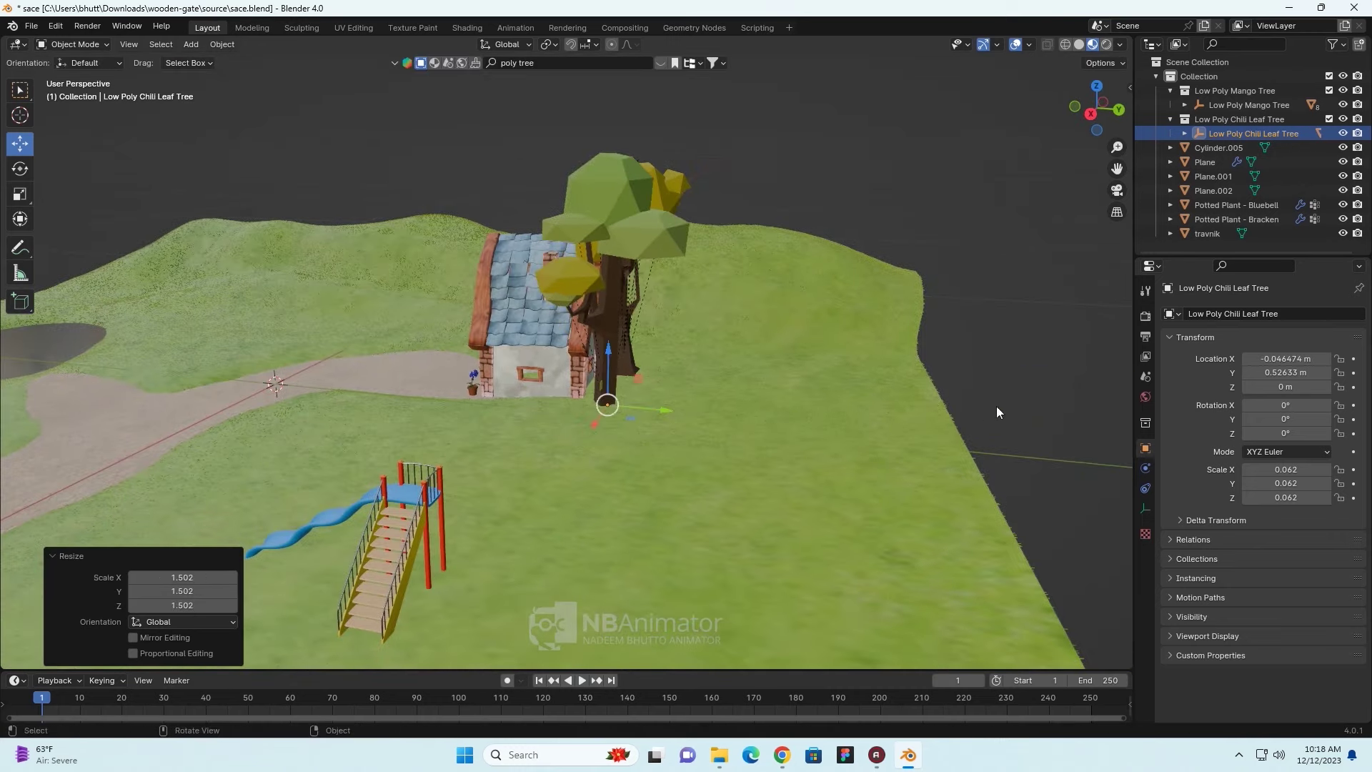
mouse_move(996, 406)
middle_mouse_down()
mouse_move(749, 481)
mouse_move(867, 475)
mouse_move(654, 388)
middle_mouse_up()
- Undo an accidental trunk move, then shift the Chili Leaf Tree closer to the house
left_click(610, 316)
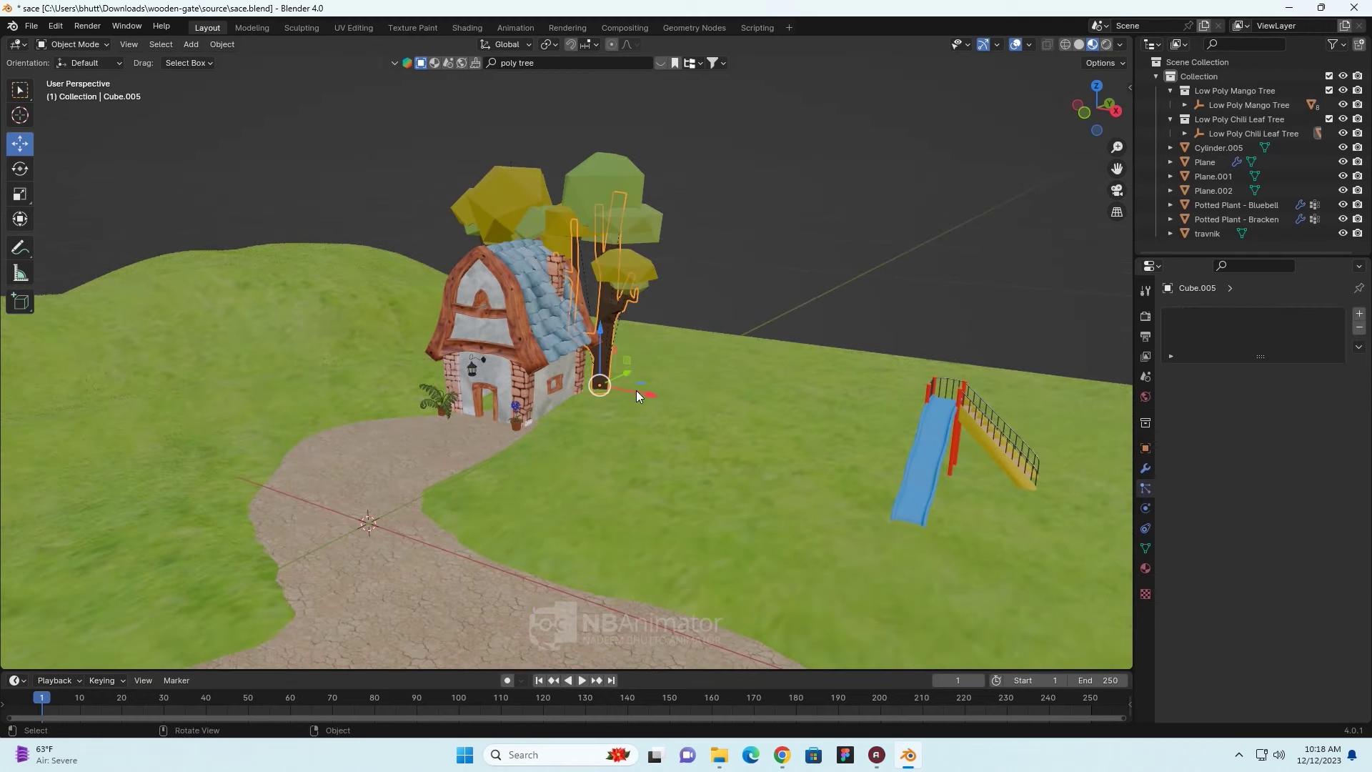
left_click_drag(639, 391, 687, 408)
left_click(797, 300)
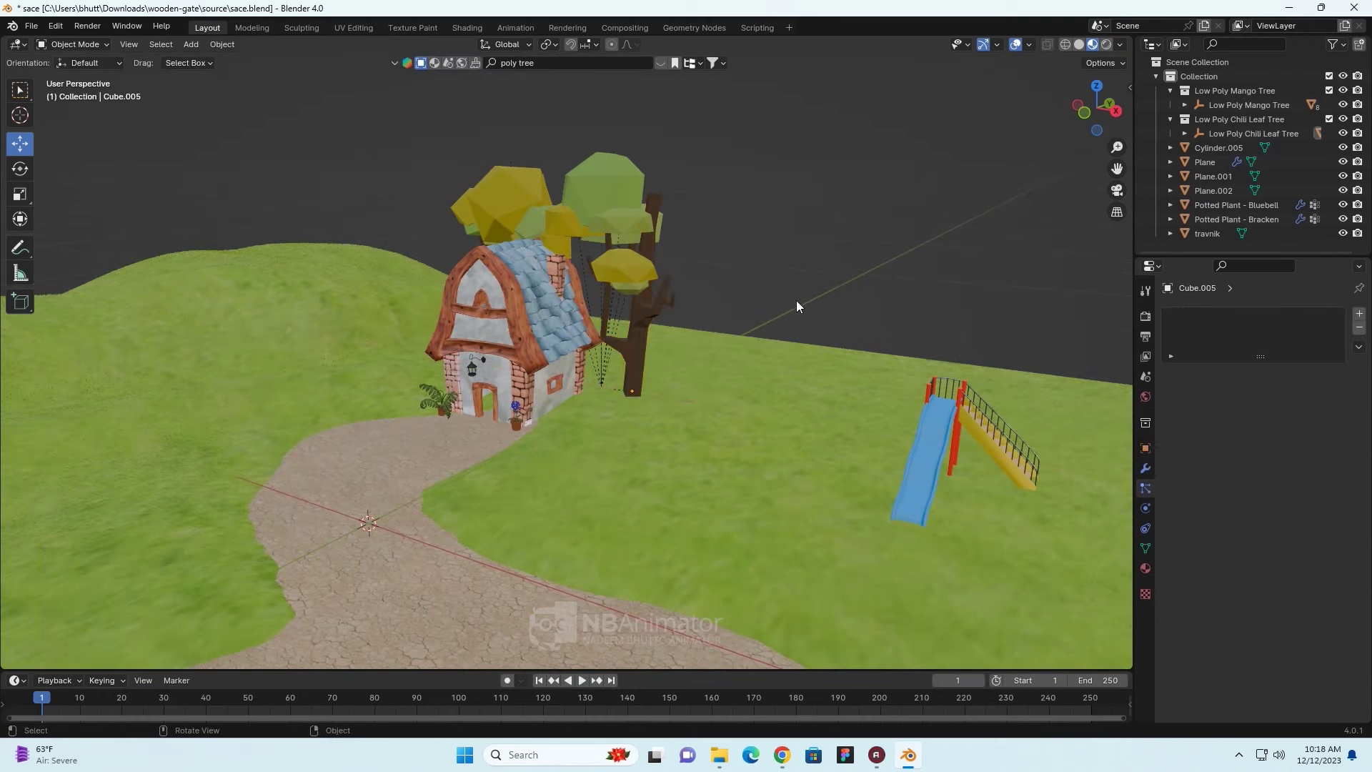
key("ctrl+z")
mouse_move(748, 419)
middle_mouse_down()
mouse_move(711, 391)
mouse_move(690, 411)
middle_mouse_up()
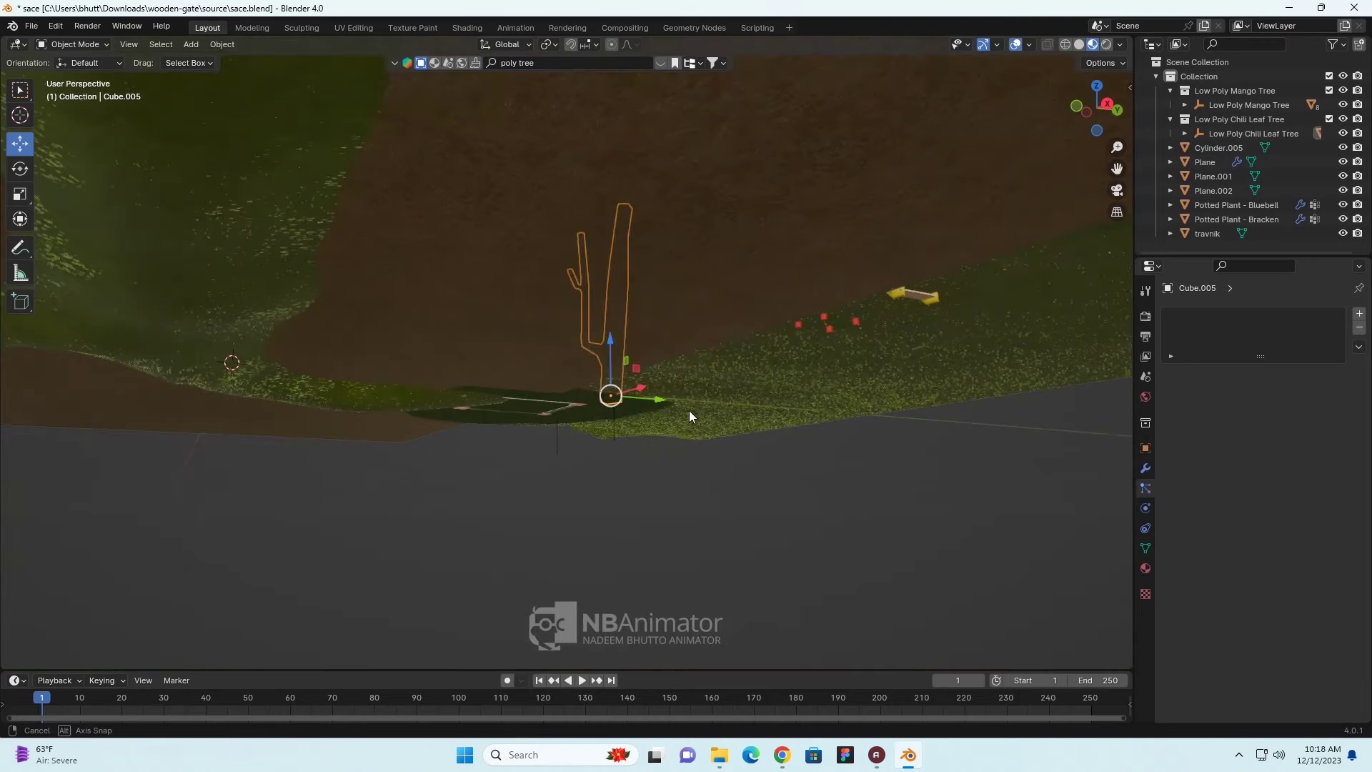
left_click(614, 439)
mouse_move(666, 469)
middle_mouse_down()
mouse_move(635, 428)
mouse_move(536, 409)
mouse_move(607, 421)
mouse_move(721, 490)
mouse_move(622, 390)
middle_mouse_up()
left_click(599, 423)
left_click_drag(645, 395, 830, 293)
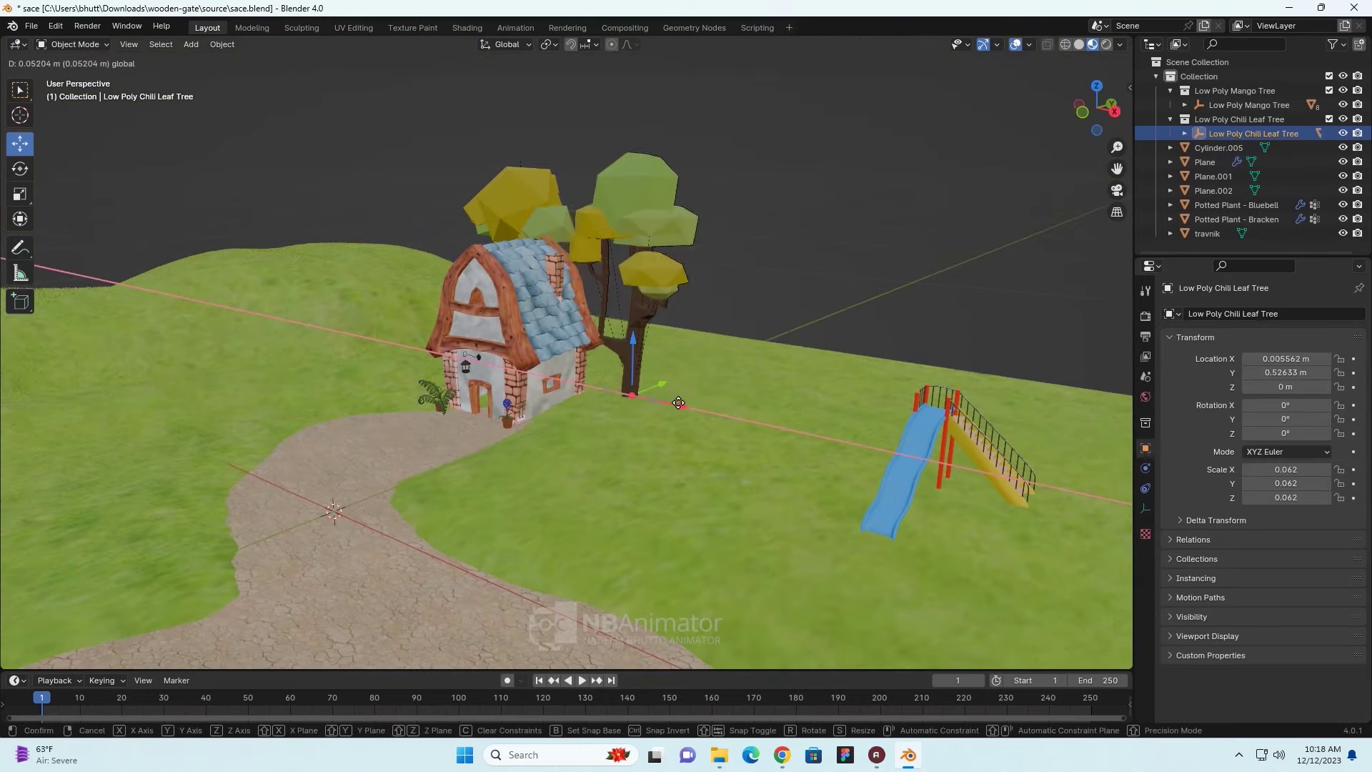
mouse_move(829, 293)
middle_mouse_down()
mouse_move(914, 343)
mouse_move(823, 374)
mouse_move(836, 325)
mouse_move(720, 300)
mouse_move(794, 308)
mouse_move(604, 93)
middle_mouse_up()
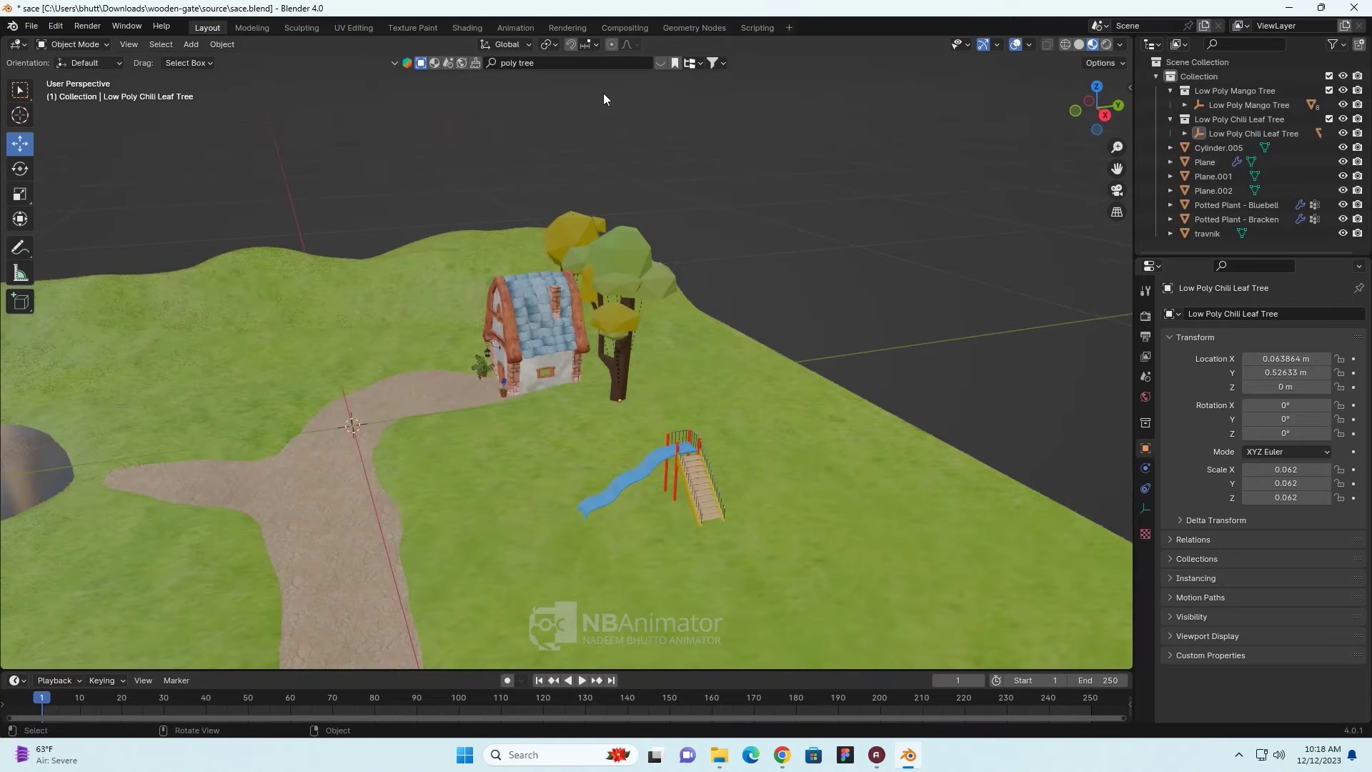
- Drag the low-poly pine tree asset from the BlenderKit tree results into the scene
left_click(661, 65)
mouse_move(179, 157)
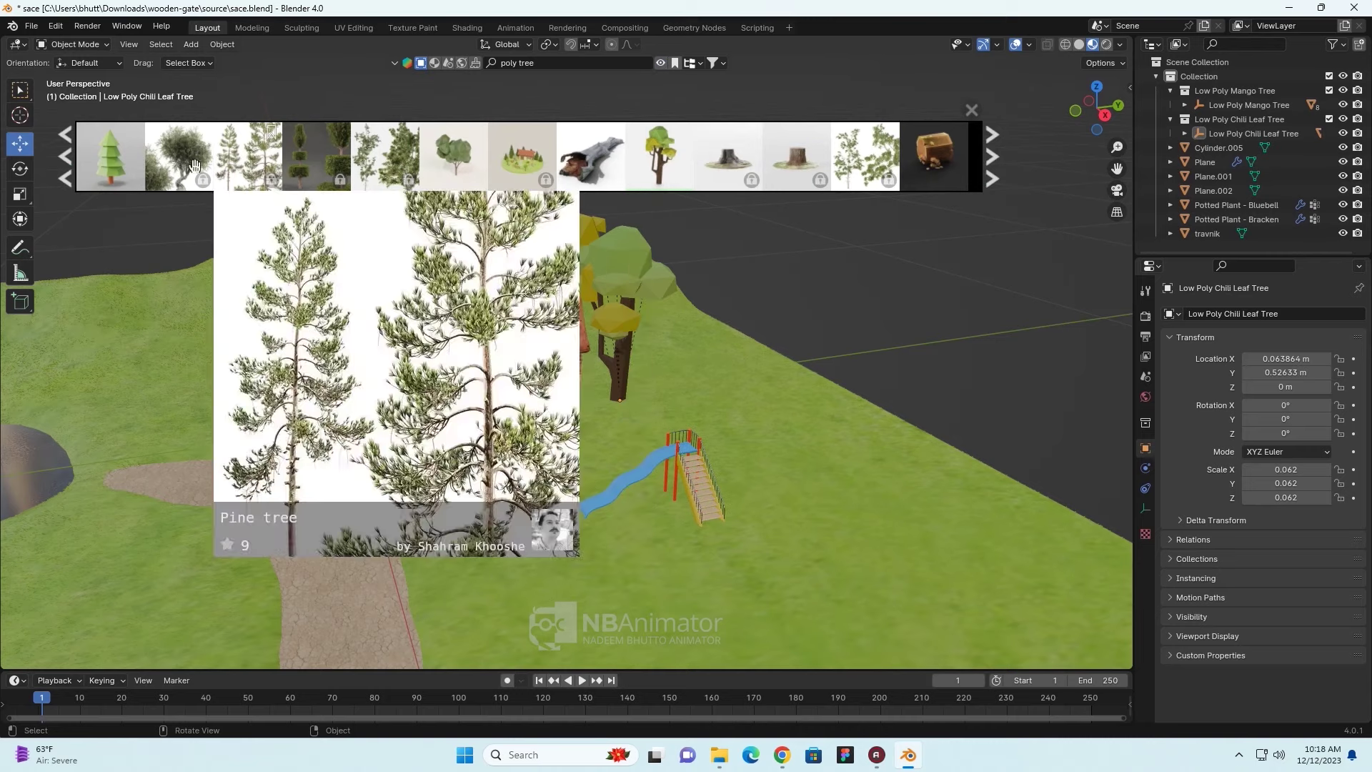
left_click_drag(110, 156, 388, 413)
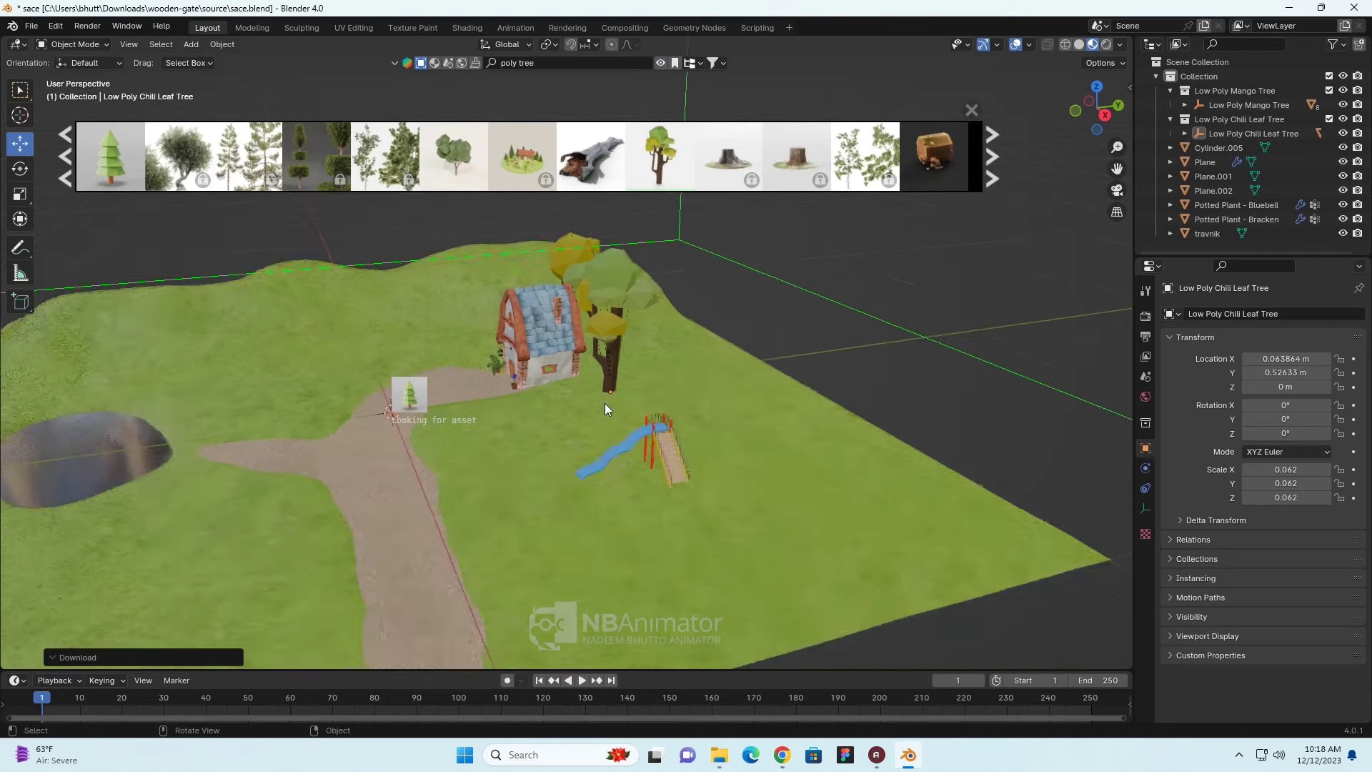
scroll(605, 404, "down", 5)
scroll(661, 404, "down", 3)
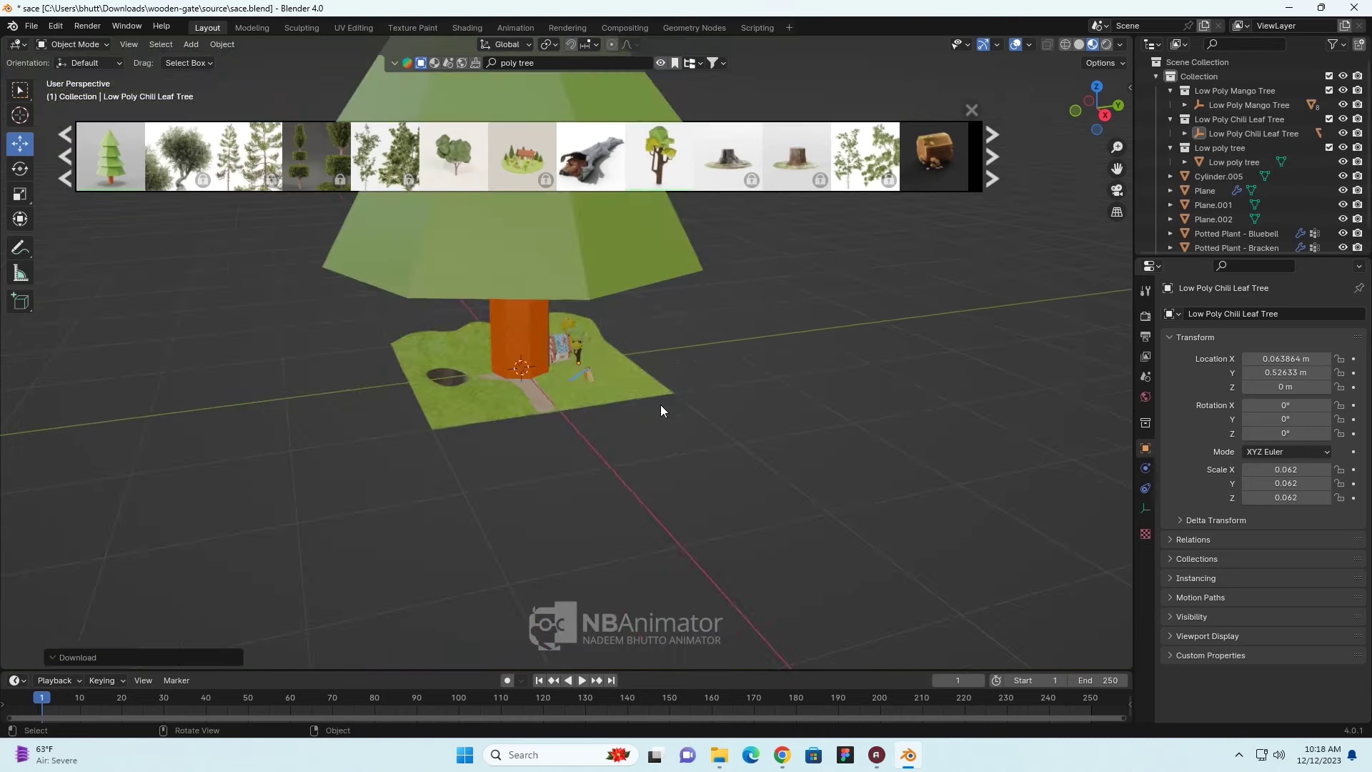
middle_click_drag(661, 410, 642, 376)
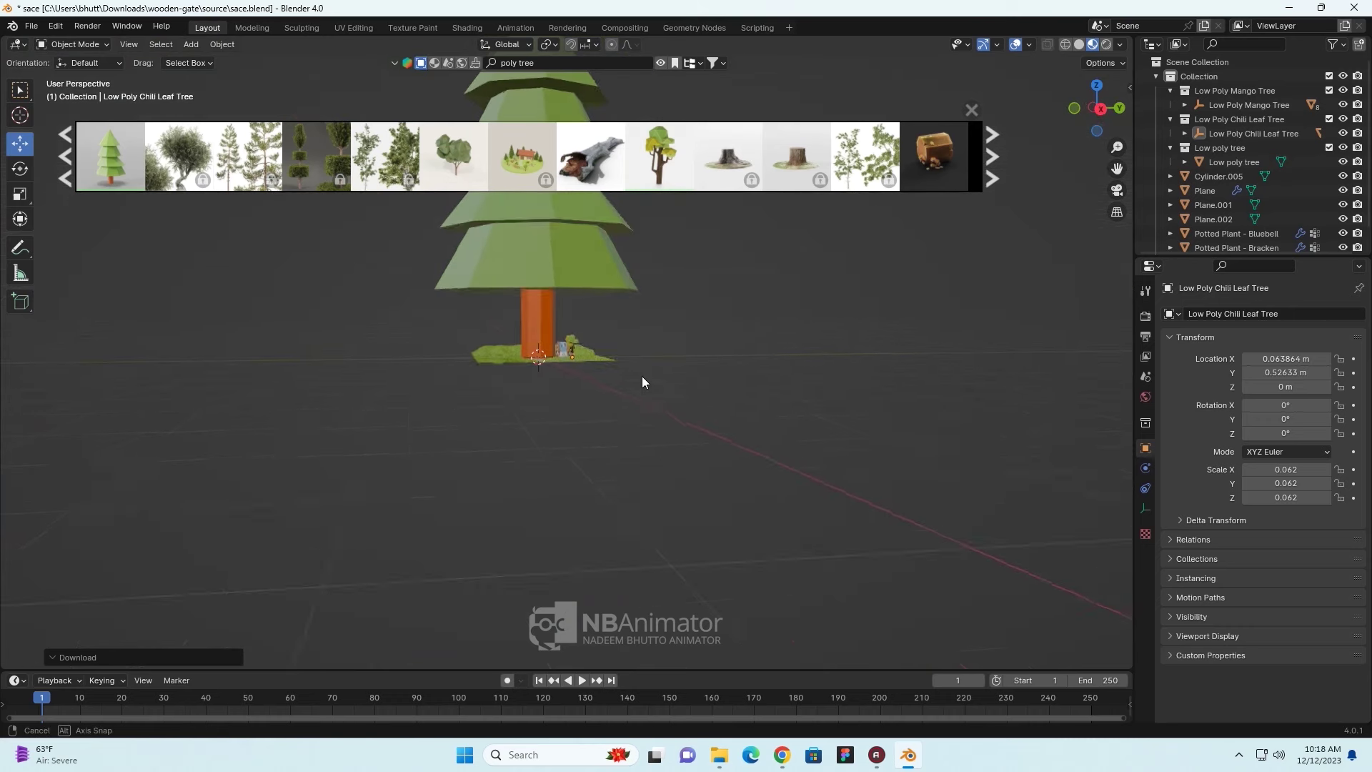
- Inspect the ground plane Plane.002 and select the new low-poly pine tree
left_click(542, 372)
scroll(543, 400, "up", 1)
scroll(533, 394, "up", 2)
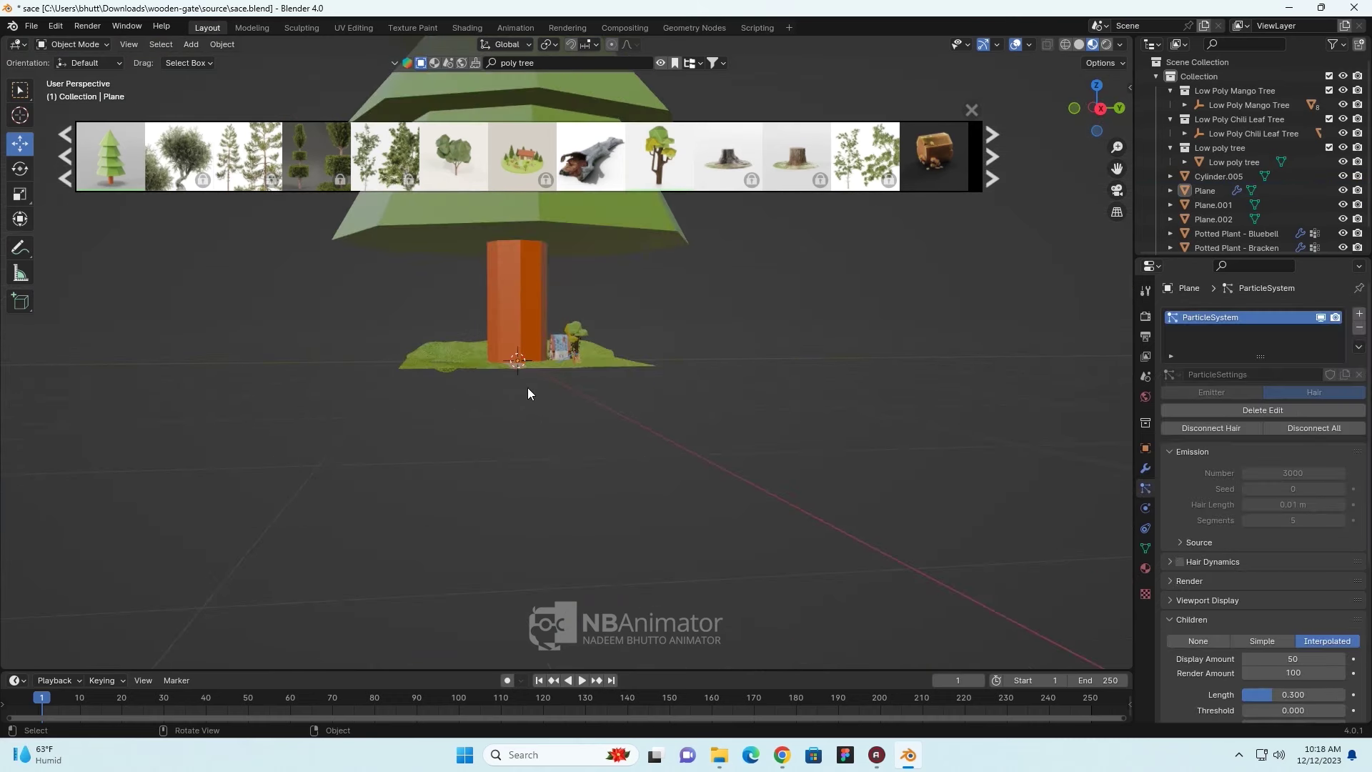
left_click(517, 375)
mouse_move(606, 437)
middle_mouse_down()
mouse_move(617, 404)
mouse_move(617, 418)
middle_mouse_up()
scroll(618, 417, "up", 3)
left_click(486, 405)
middle_click_drag(486, 405, 493, 403)
left_click(467, 381)
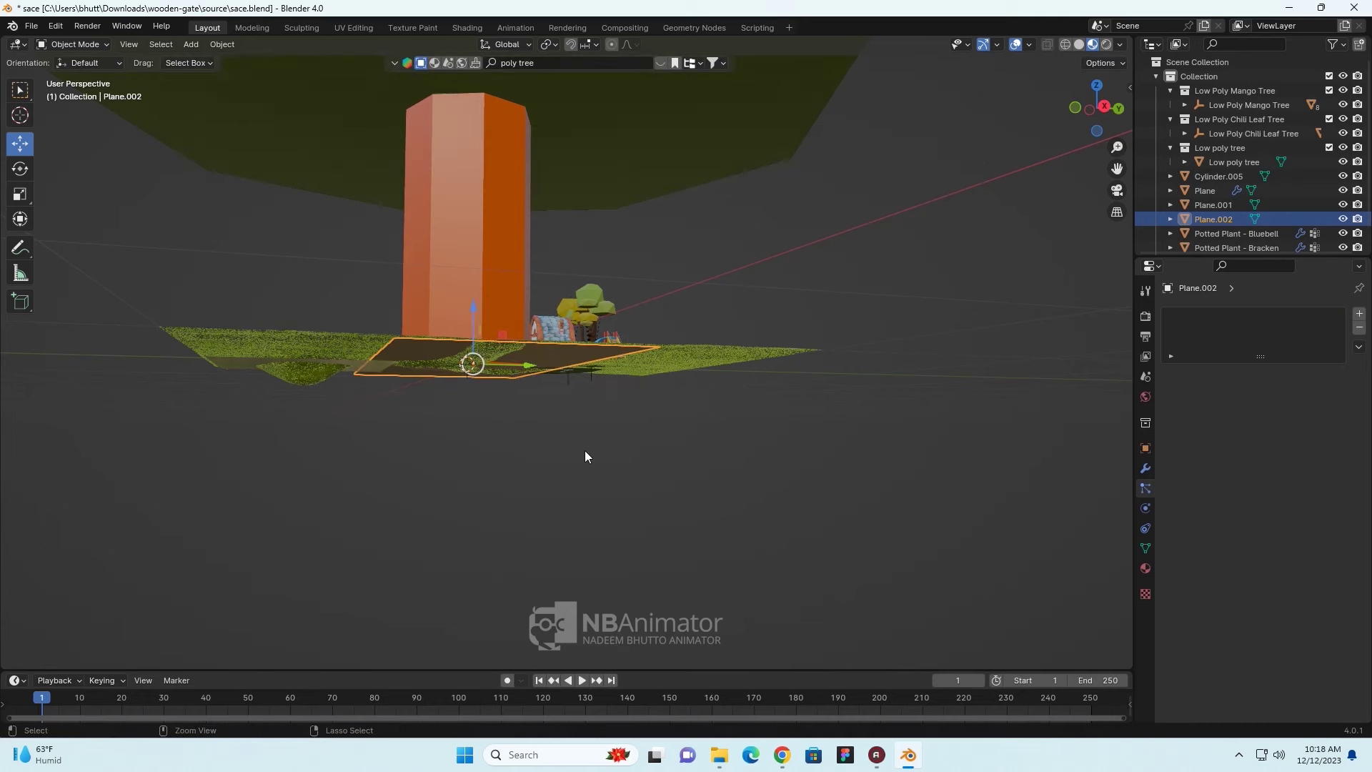
middle_click_drag(585, 450, 608, 478)
left_click(506, 310)
- Scale the low-poly pine tree down to a much smaller size
scroll(526, 353, "down", 3)
middle_click_drag(527, 353, 584, 405)
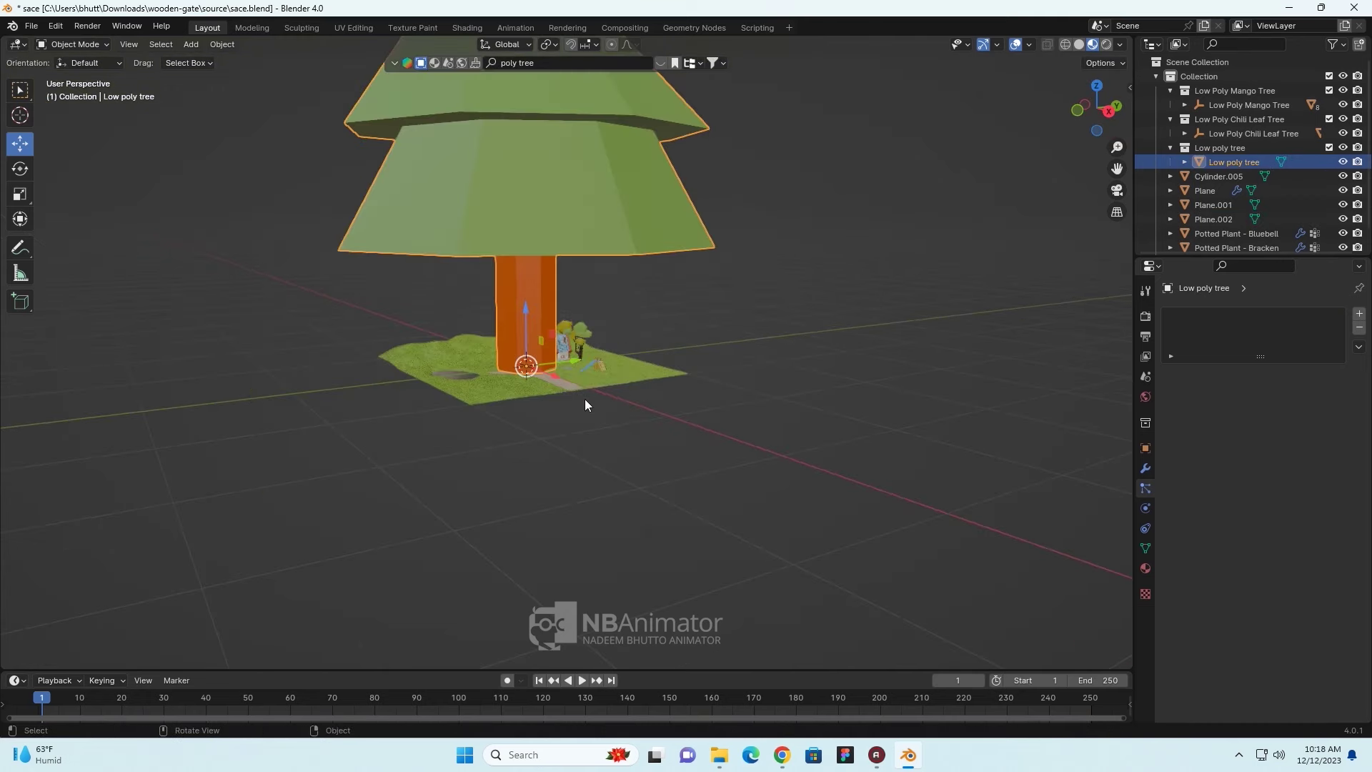
key("s")
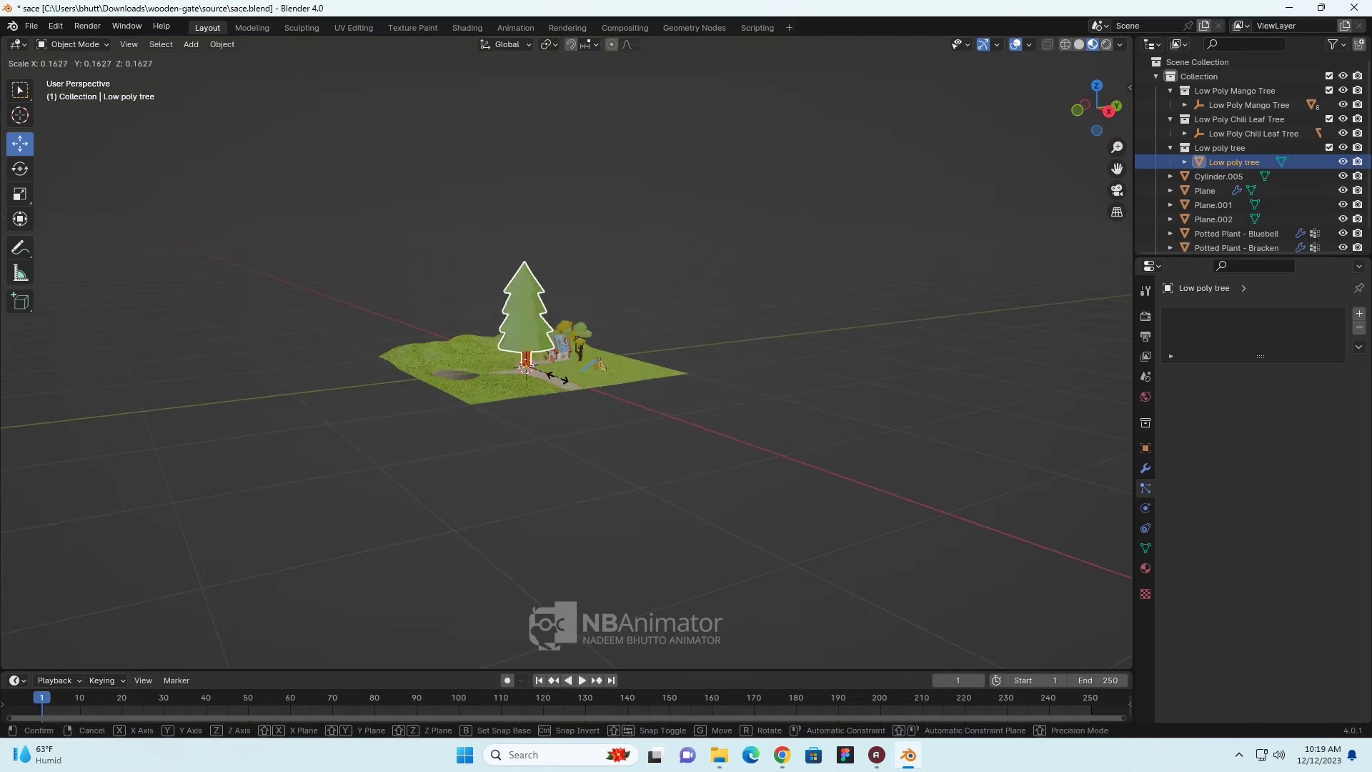
left_click(532, 369)
scroll(567, 393, "up", 3)
scroll(593, 419, "up", 3)
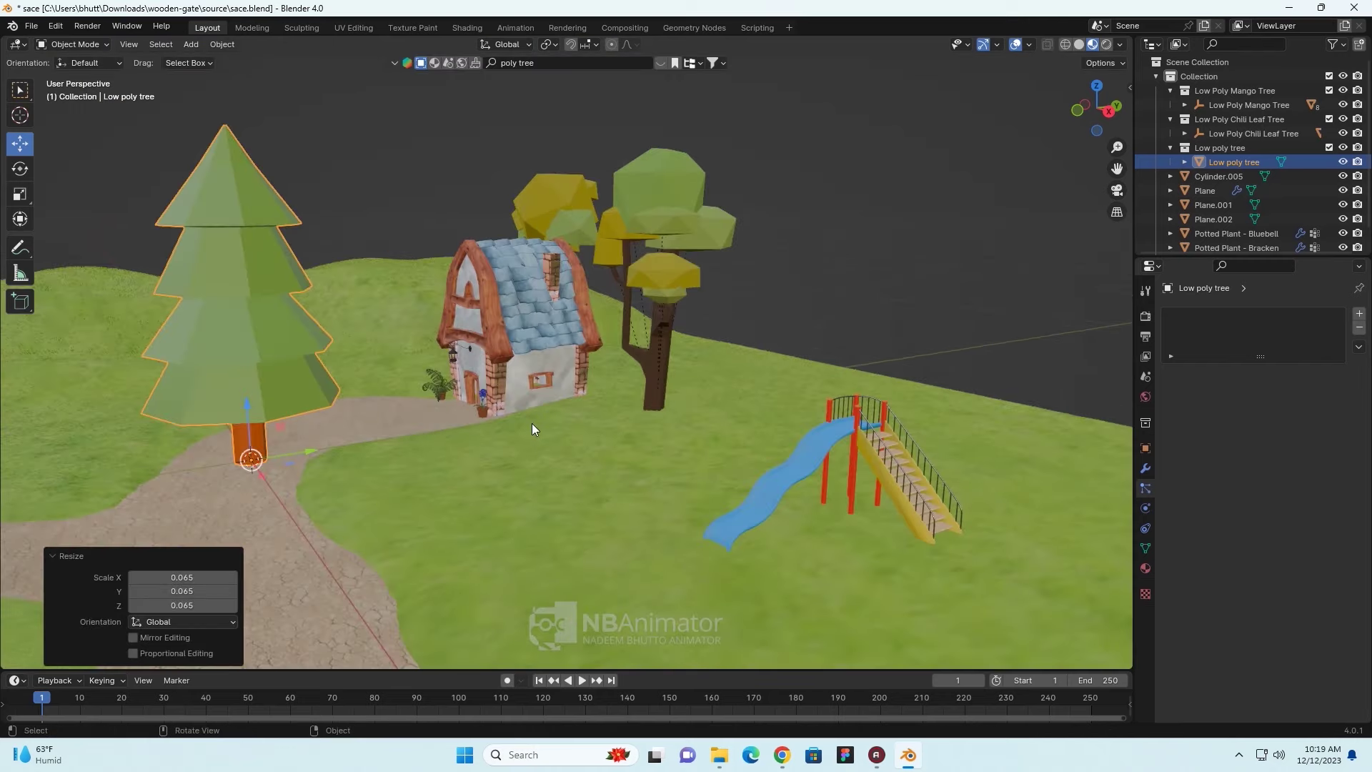
scroll(532, 424, "up", 3)
middle_click_drag(424, 451, 274, 519)
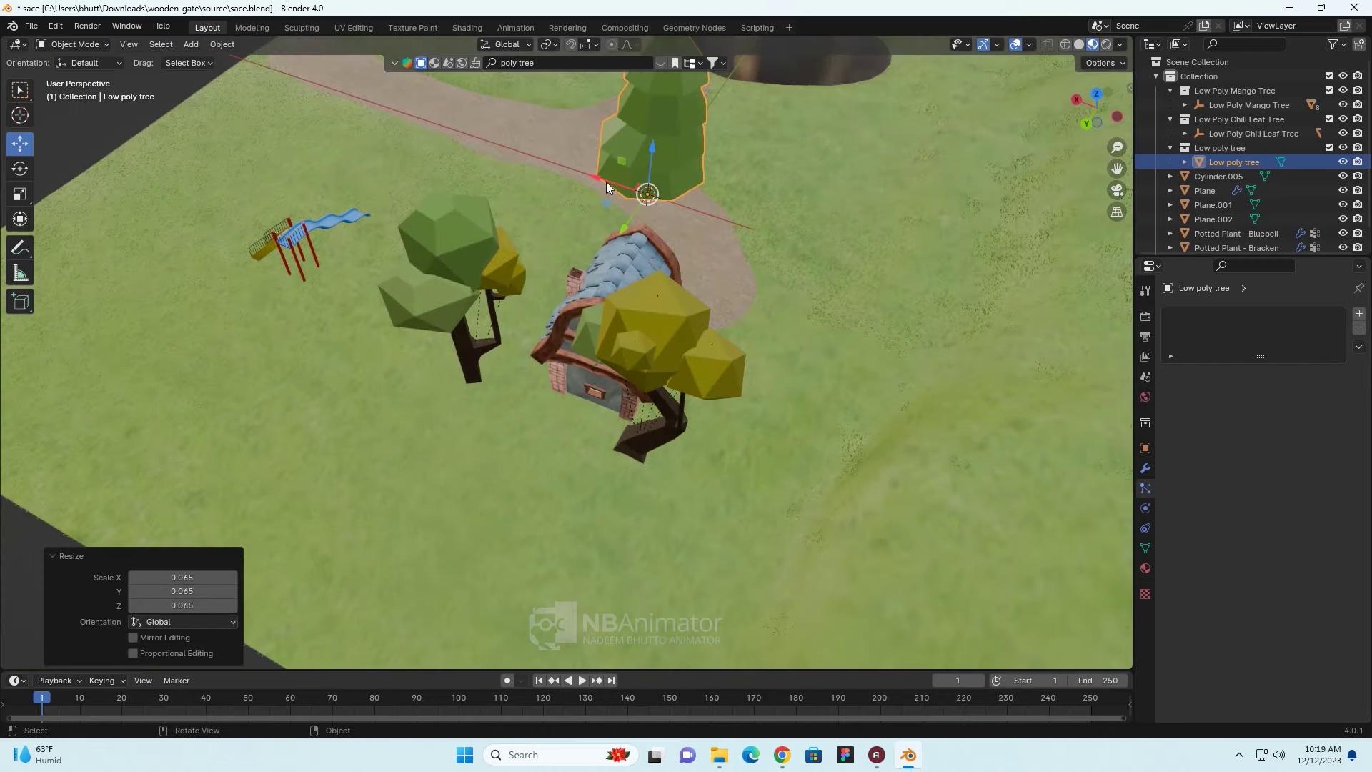
- Move the pine onto the grassy slope right of the house, shrink it further and seat it on the ground
left_click_drag(605, 188, 918, 365)
middle_click_drag(918, 365, 827, 433)
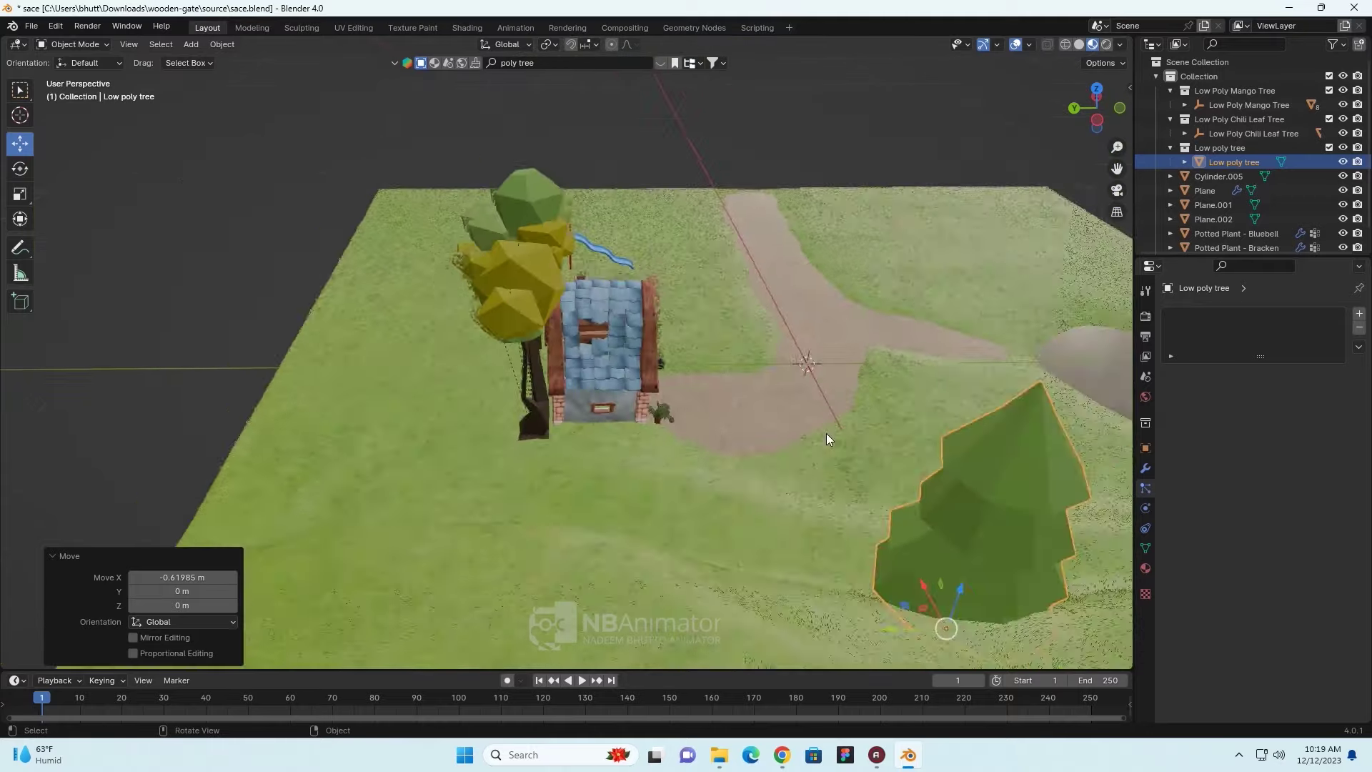
scroll(826, 433, "down", 4)
left_click_drag(728, 488, 582, 493)
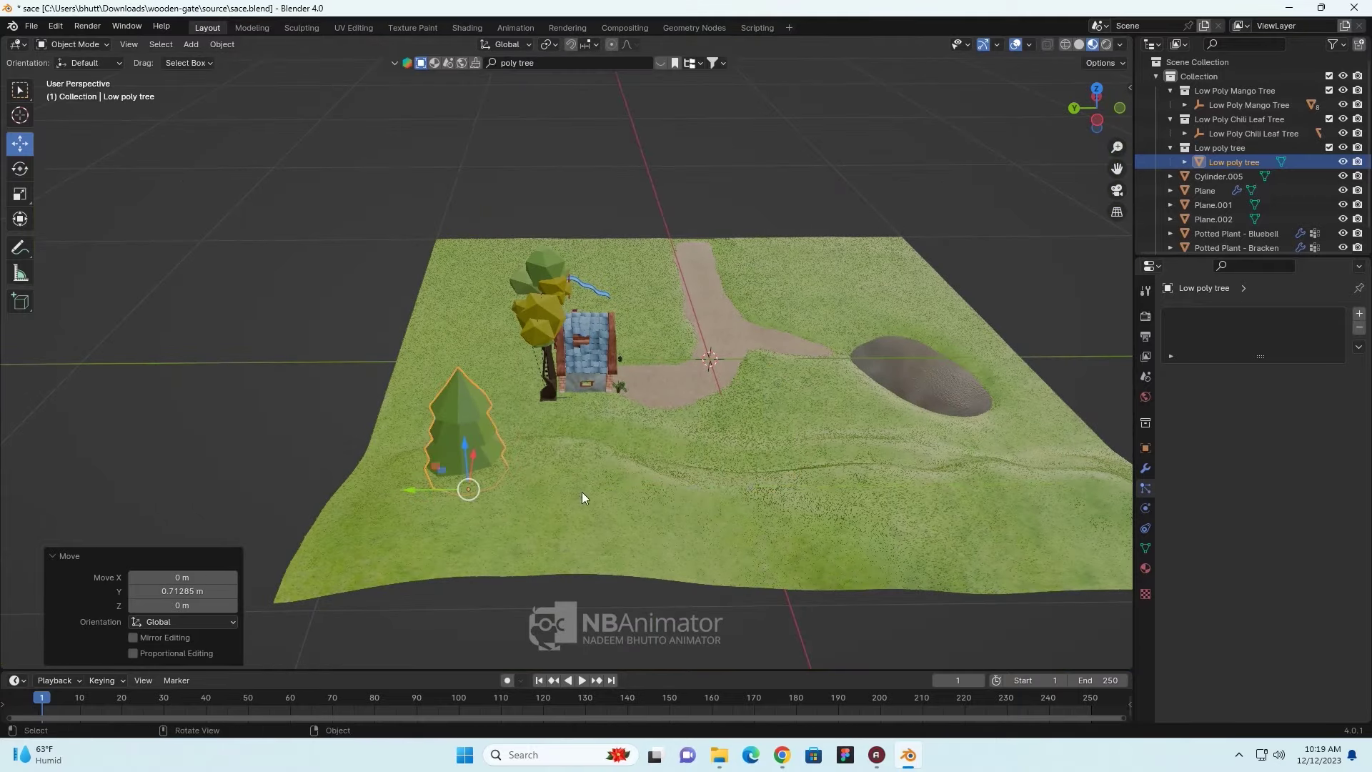
mouse_move(583, 492)
middle_mouse_down()
mouse_move(914, 503)
mouse_move(948, 489)
mouse_move(893, 473)
mouse_move(948, 424)
middle_mouse_up()
scroll(862, 451, "up", 5)
key("s")
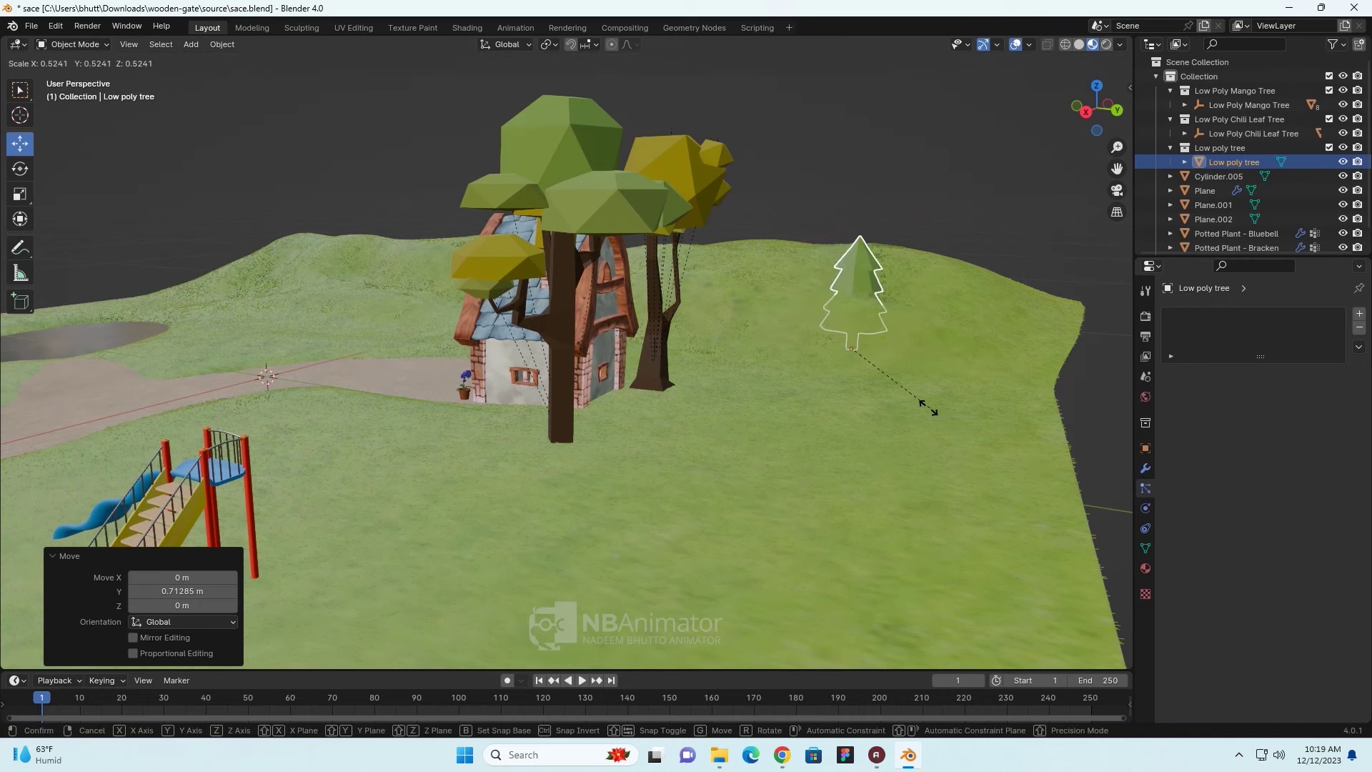
left_click(925, 402)
key("g")
key("z")
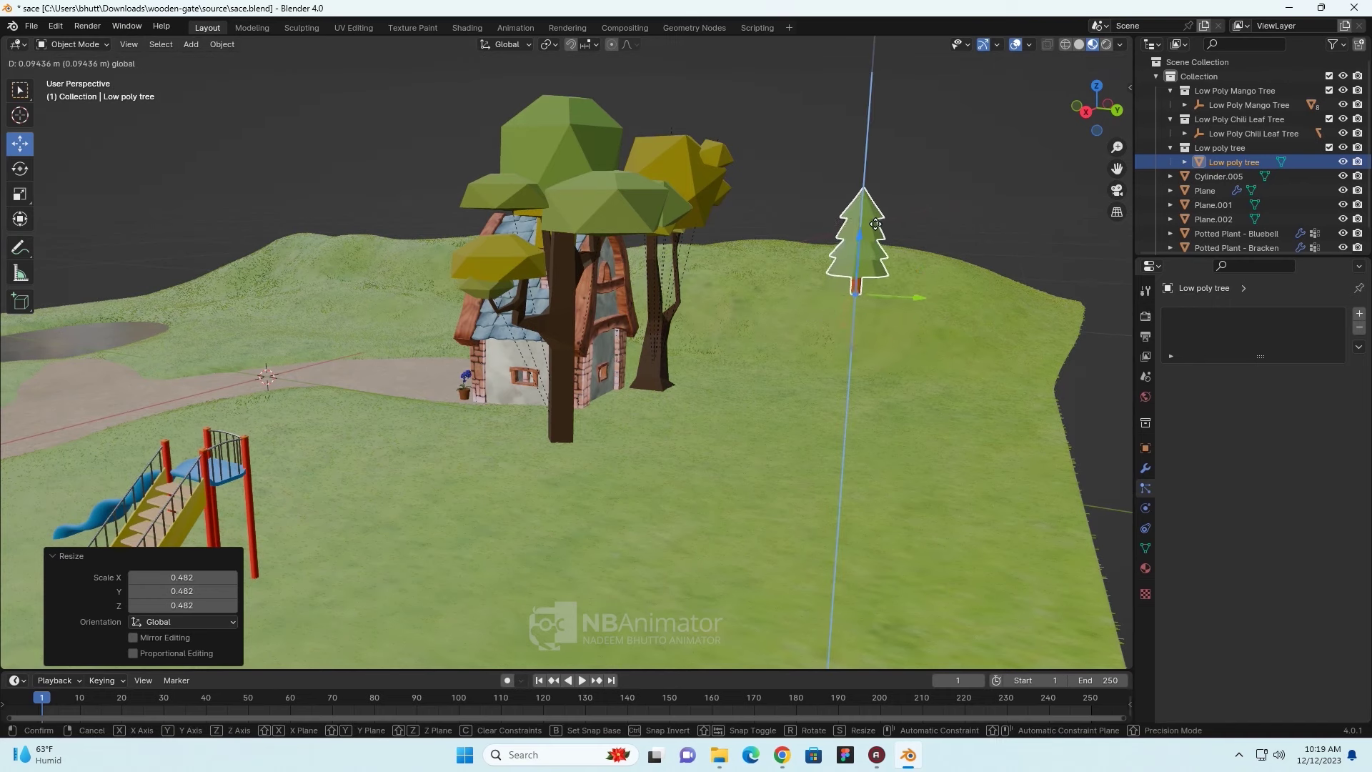
left_click(875, 225)
- Duplicate the pine twice to form a small cluster on the right slope
key("shift+d")
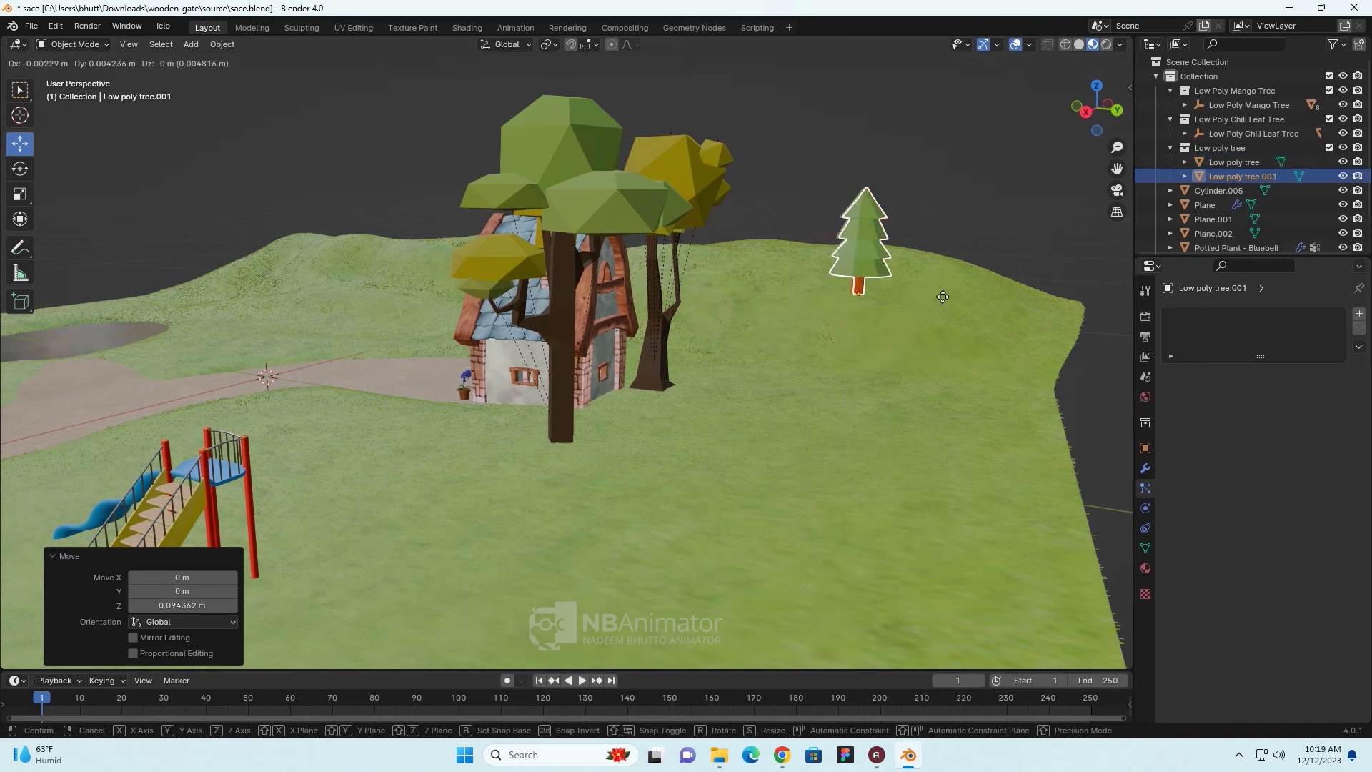
left_click(954, 306)
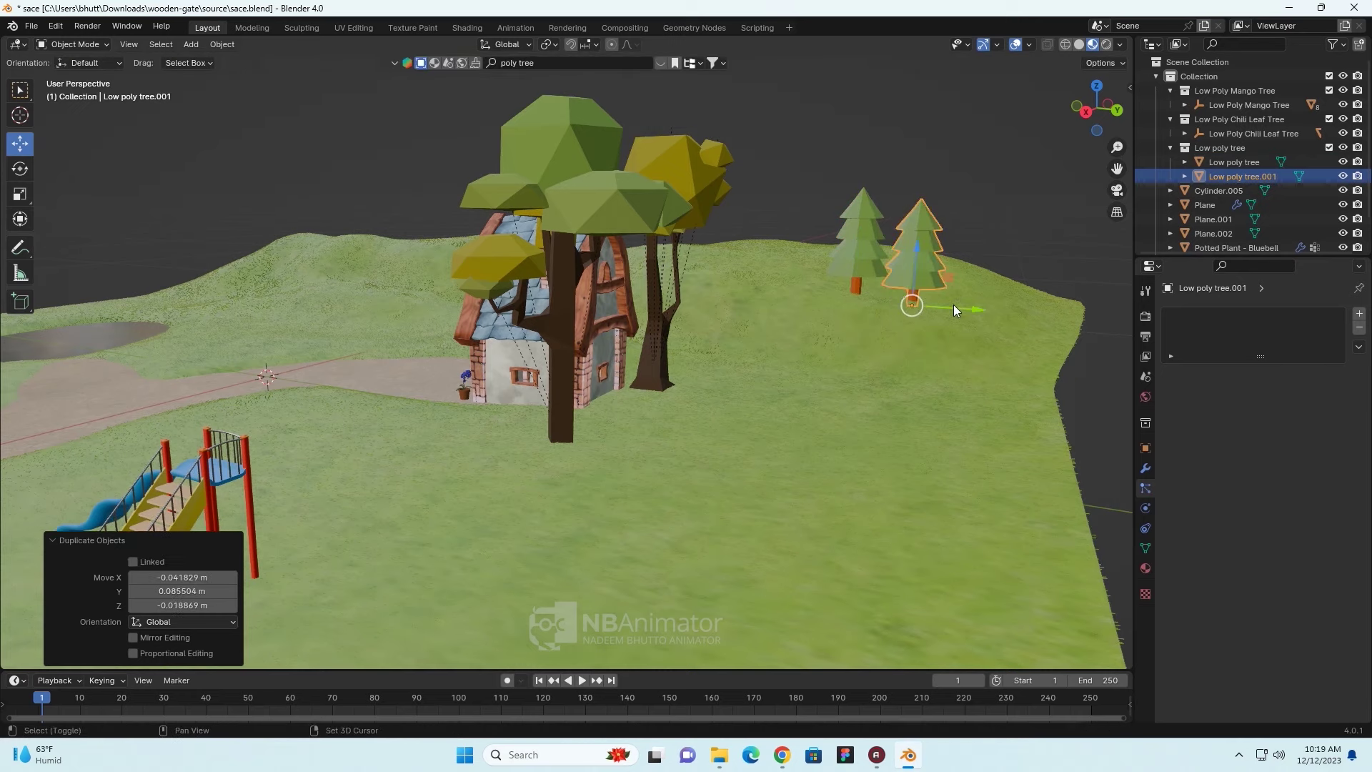
key("shift+d")
left_click(998, 310)
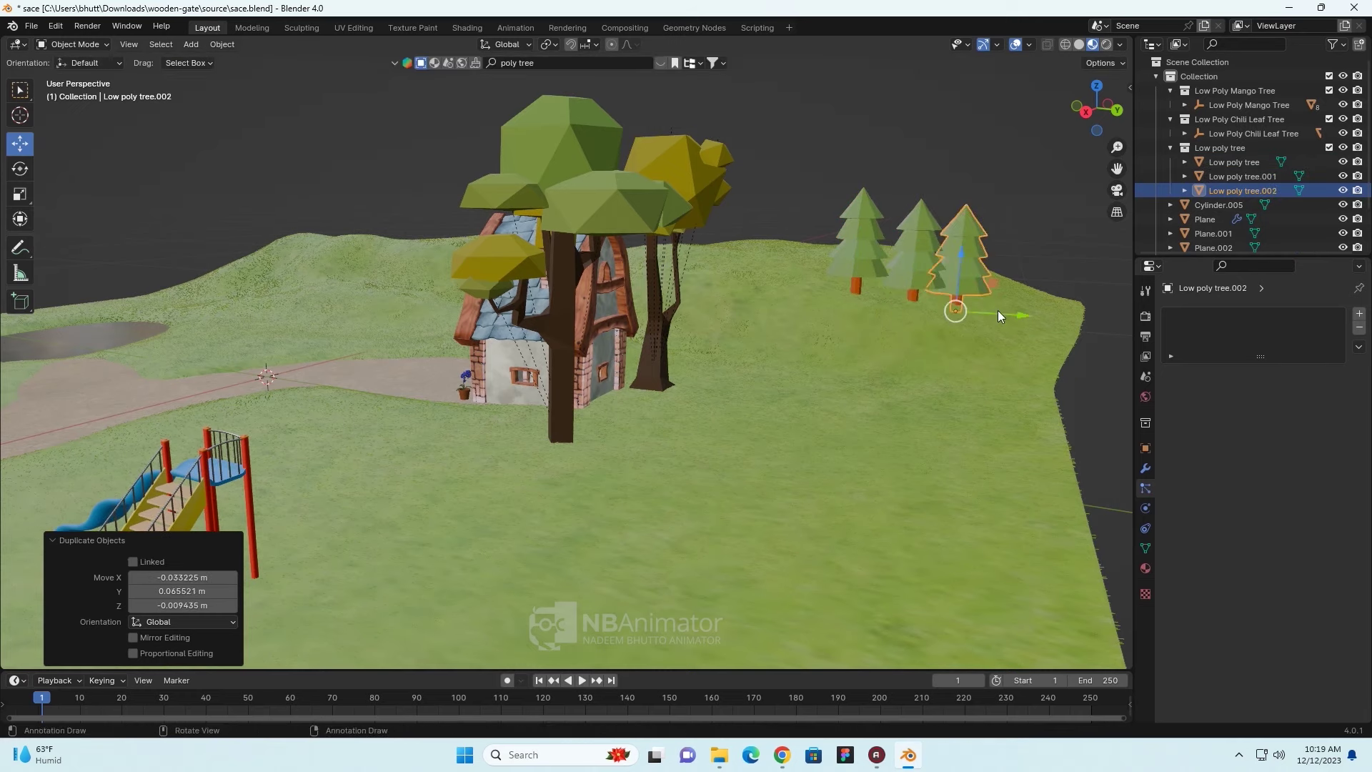
mouse_move(998, 310)
middle_mouse_down()
mouse_move(923, 400)
mouse_move(906, 395)
middle_mouse_up()
- Place a pine copy in front of the house, enlarge it to 1.567, and duplicate it beside
key("shift+d")
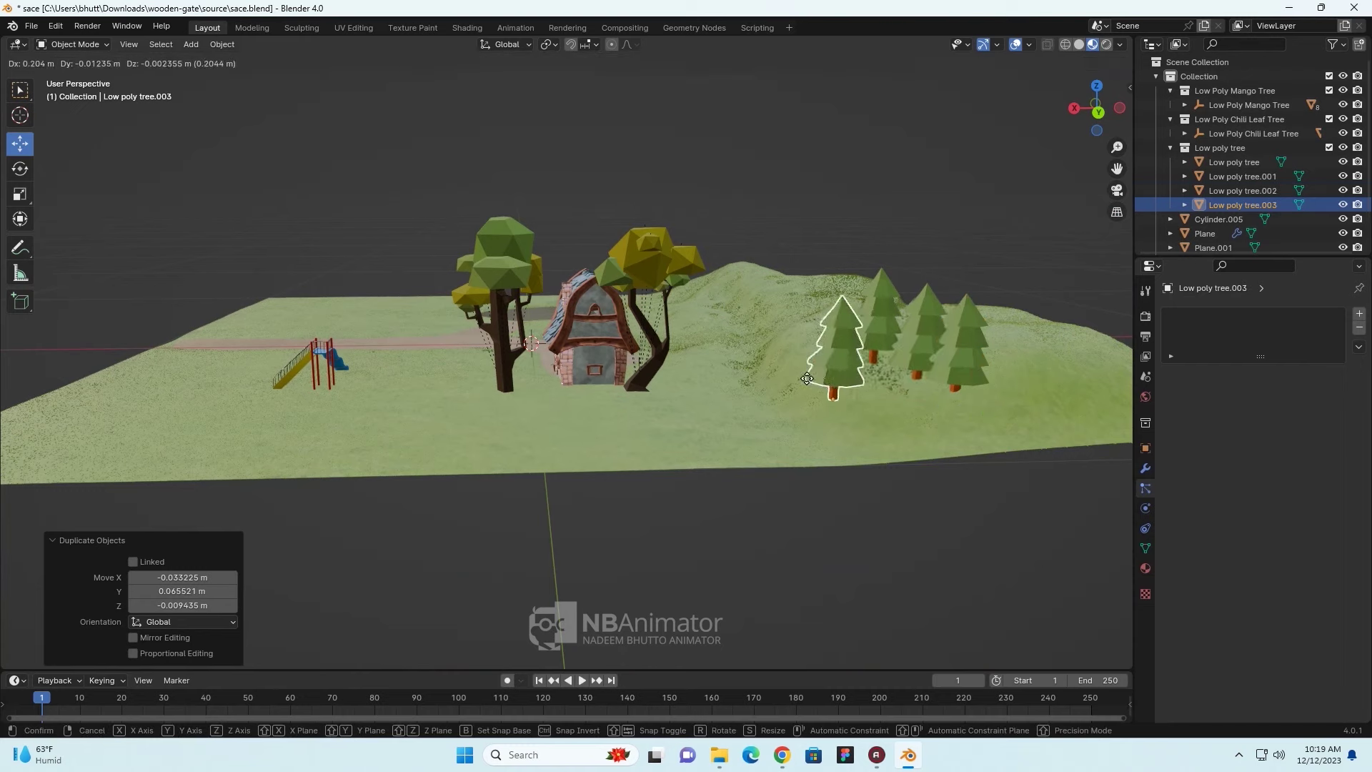
left_click(657, 418)
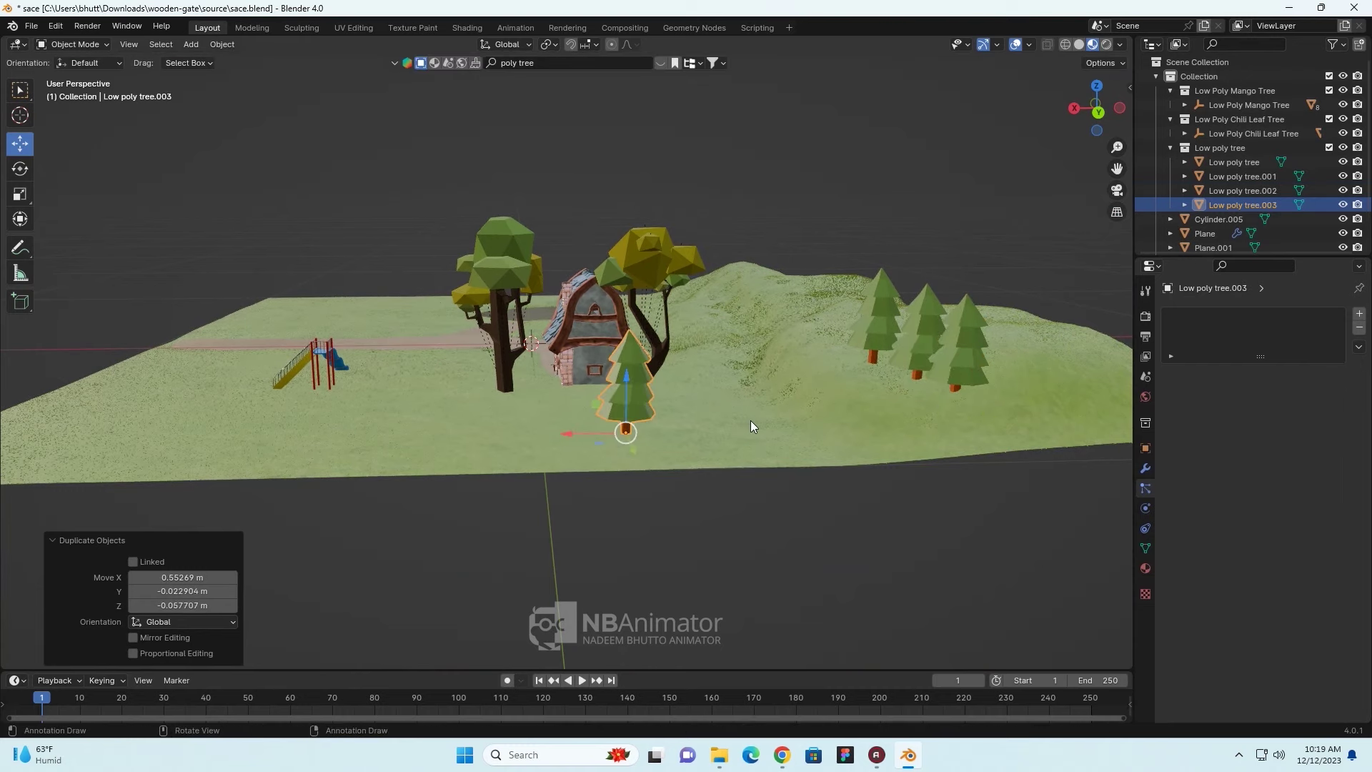
key("s")
left_click(809, 411)
mouse_move(807, 537)
middle_mouse_down()
mouse_move(922, 540)
mouse_move(782, 535)
middle_mouse_up()
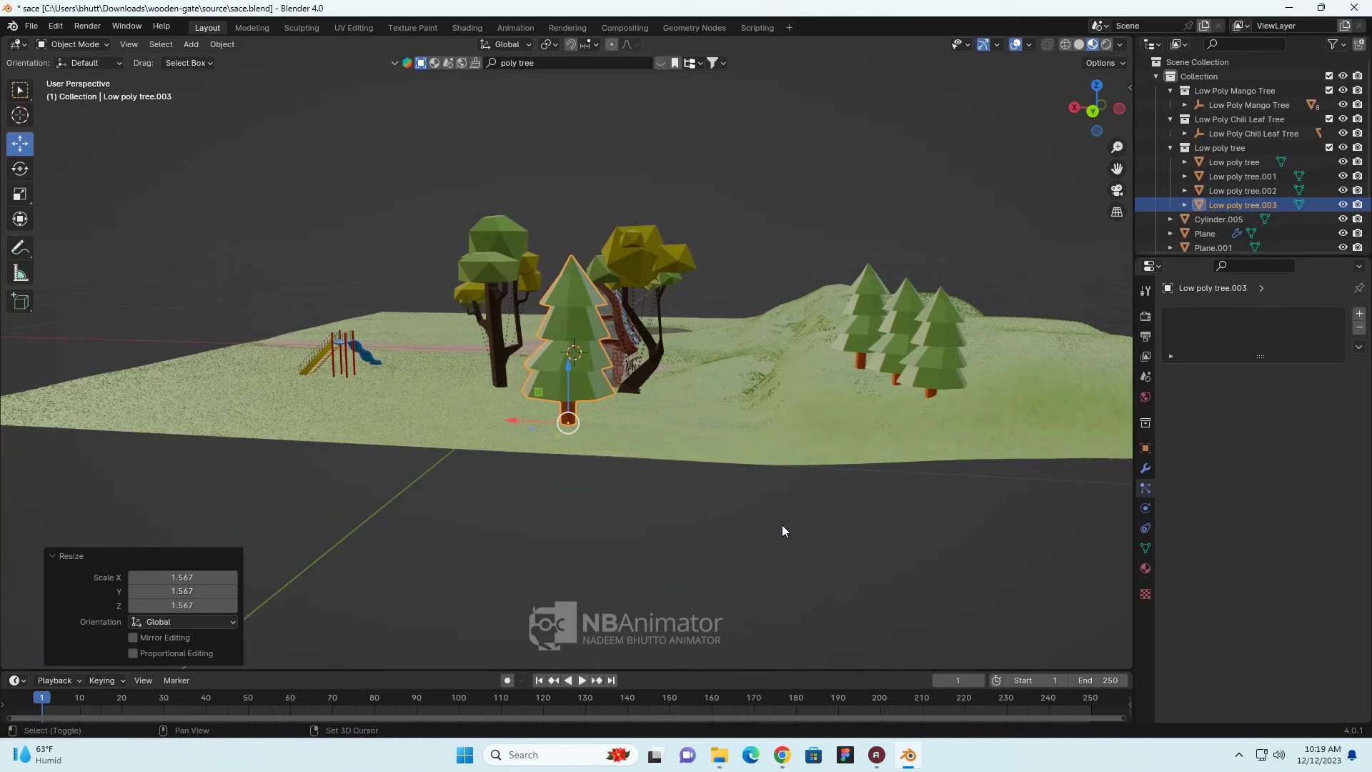
key("shift+d")
left_click(839, 529)
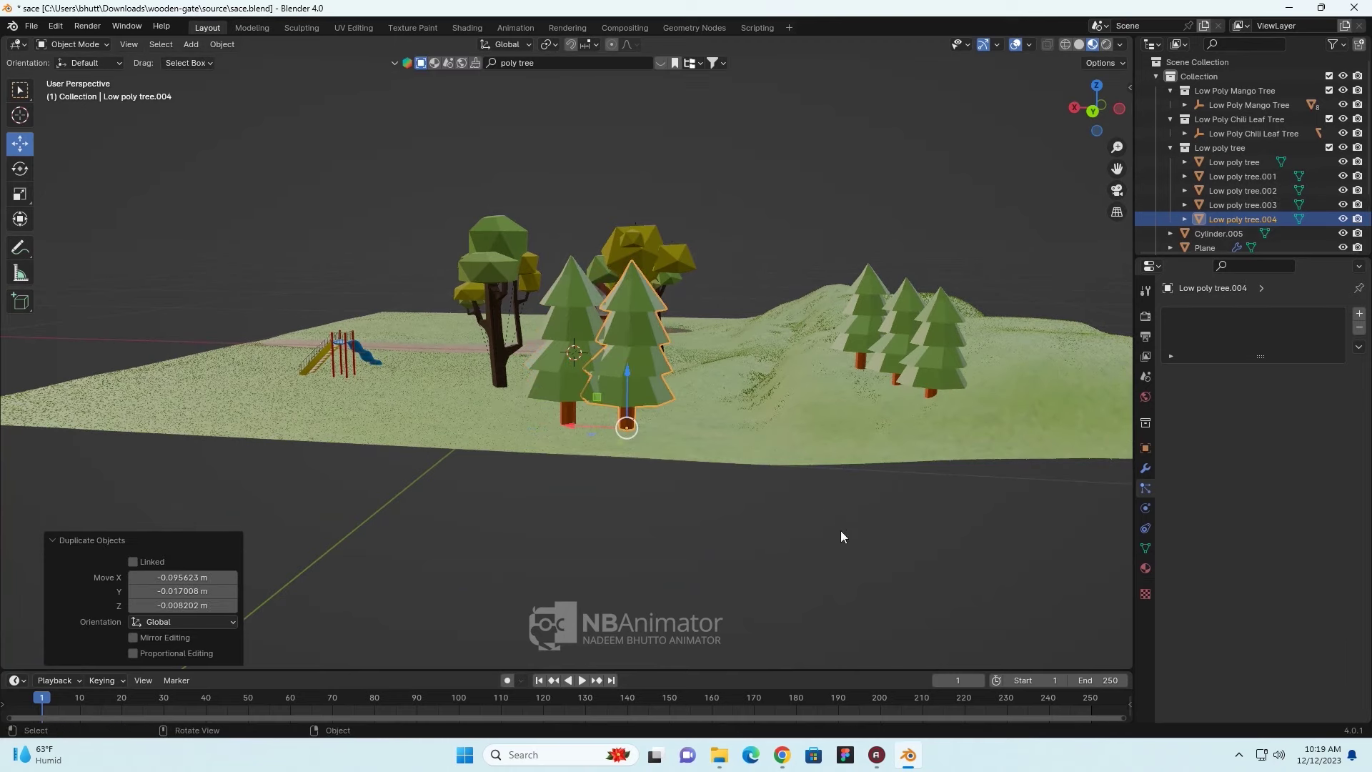
mouse_move(840, 531)
middle_mouse_down()
mouse_move(998, 514)
mouse_move(976, 402)
middle_mouse_up()
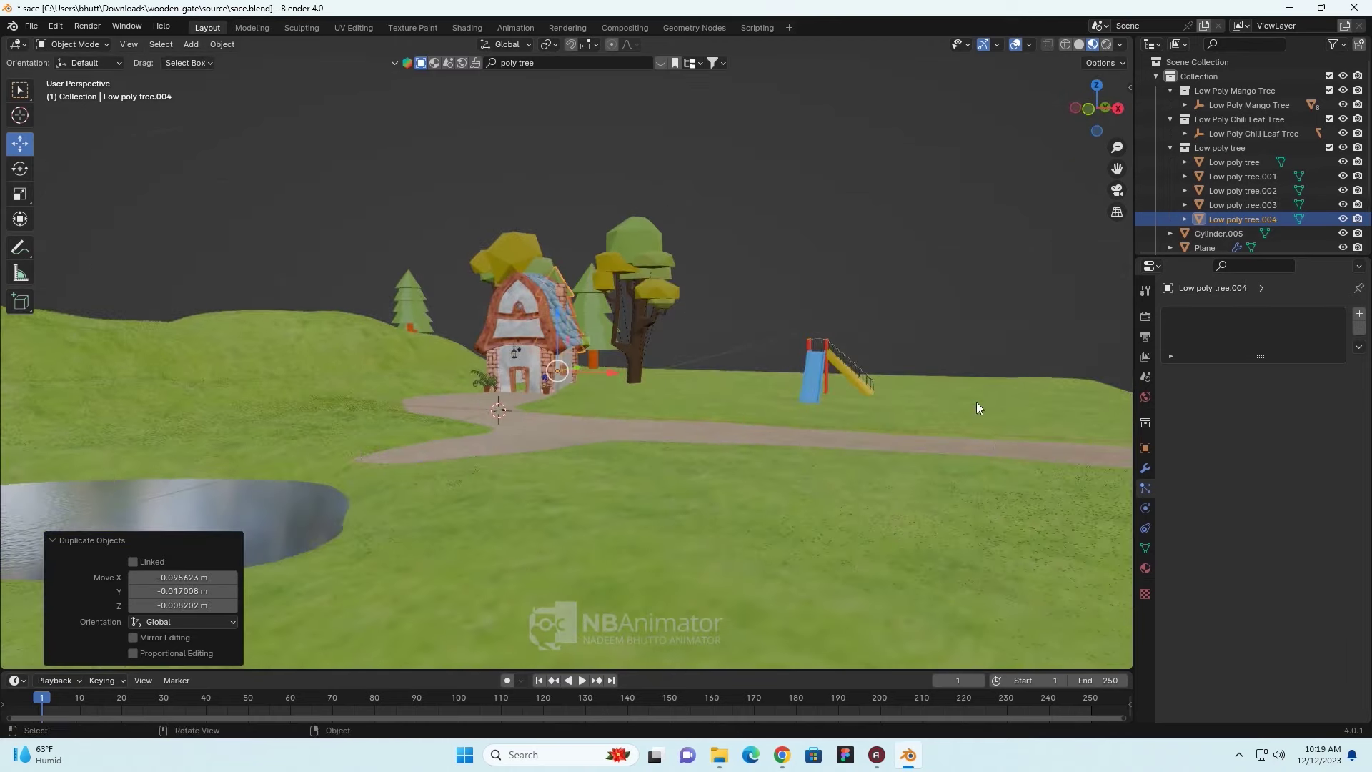
scroll(717, 316, "up", 5)
mouse_move(716, 316)
middle_mouse_down()
mouse_move(701, 430)
mouse_move(764, 429)
mouse_move(687, 445)
mouse_move(708, 452)
mouse_move(631, 451)
mouse_move(769, 448)
mouse_move(734, 445)
mouse_move(828, 421)
middle_mouse_up()
scroll(687, 445, "down", 2)
left_click(836, 418)
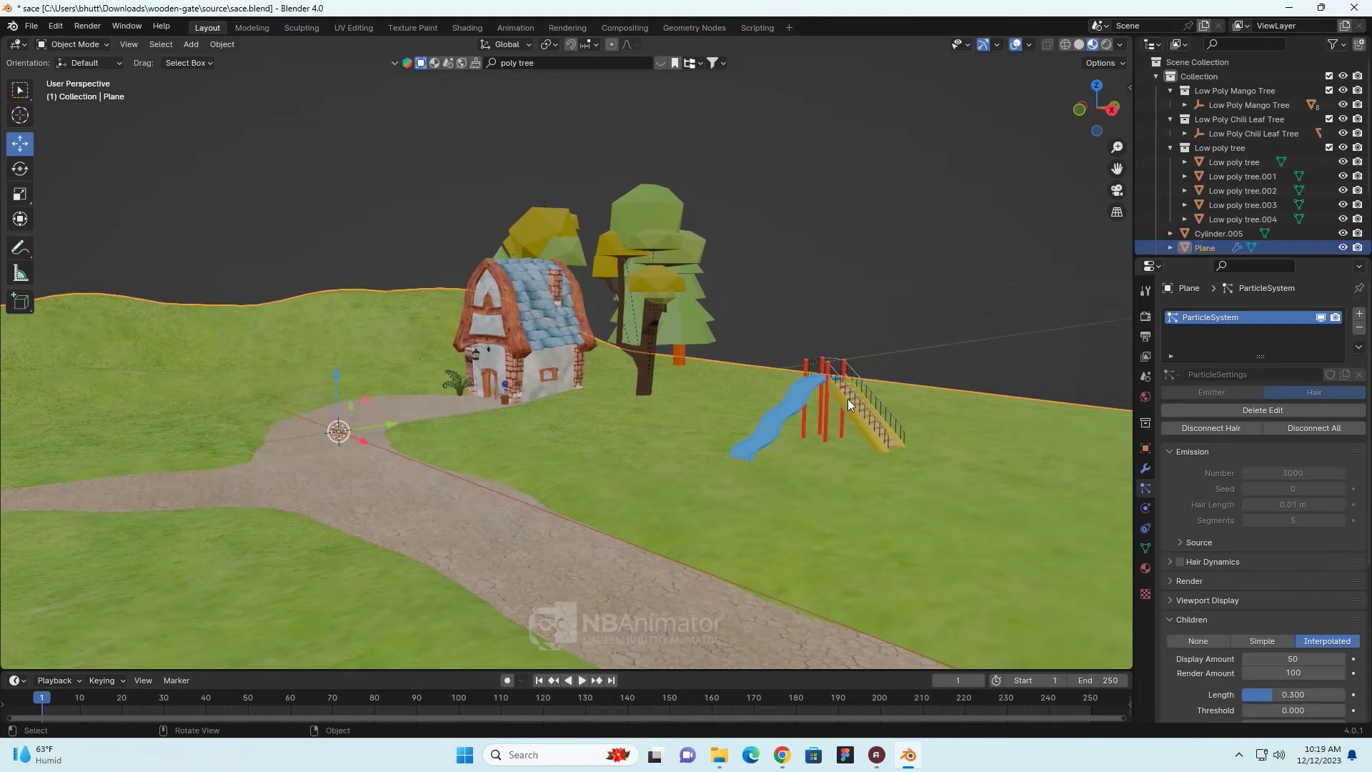
- Scale the slide up to about 1.108 and deselect it
left_click(849, 401)
key("s")
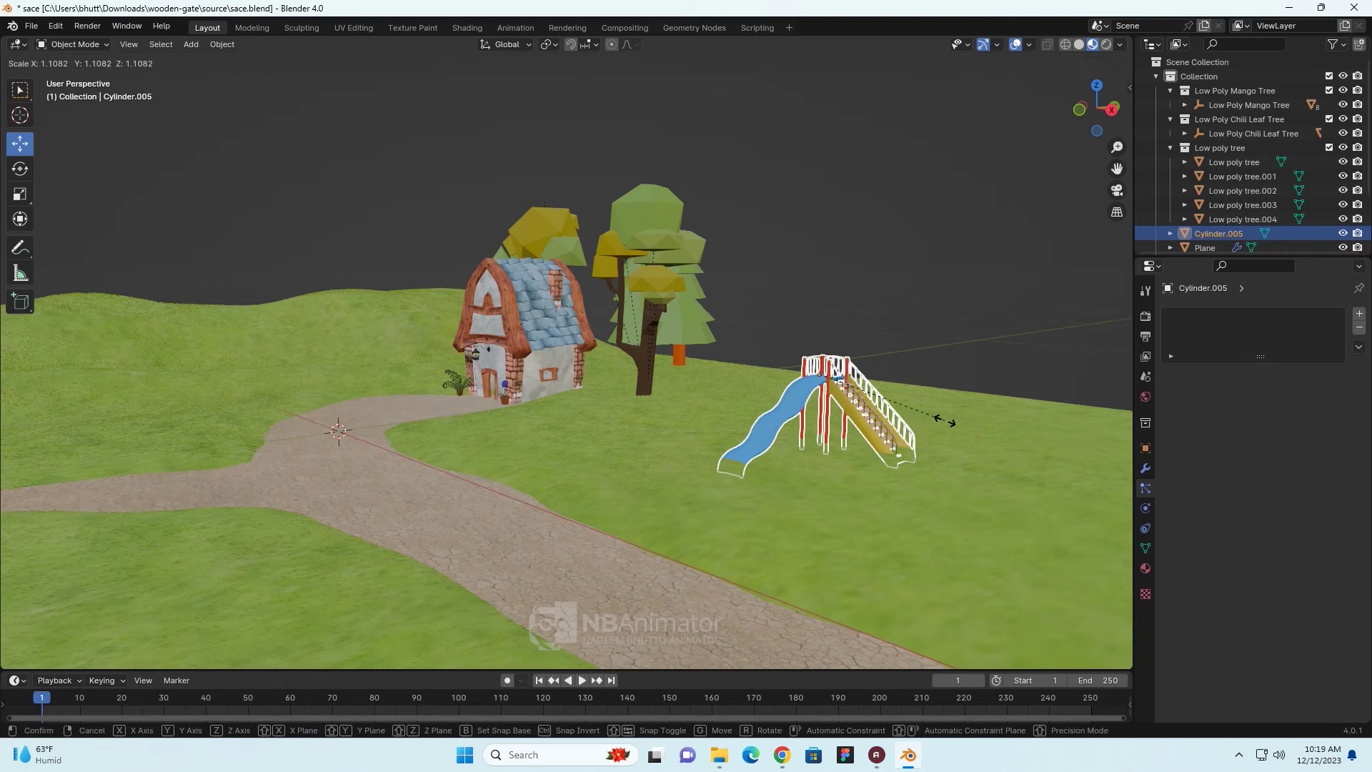
left_click(944, 420)
key("g")
key("z")
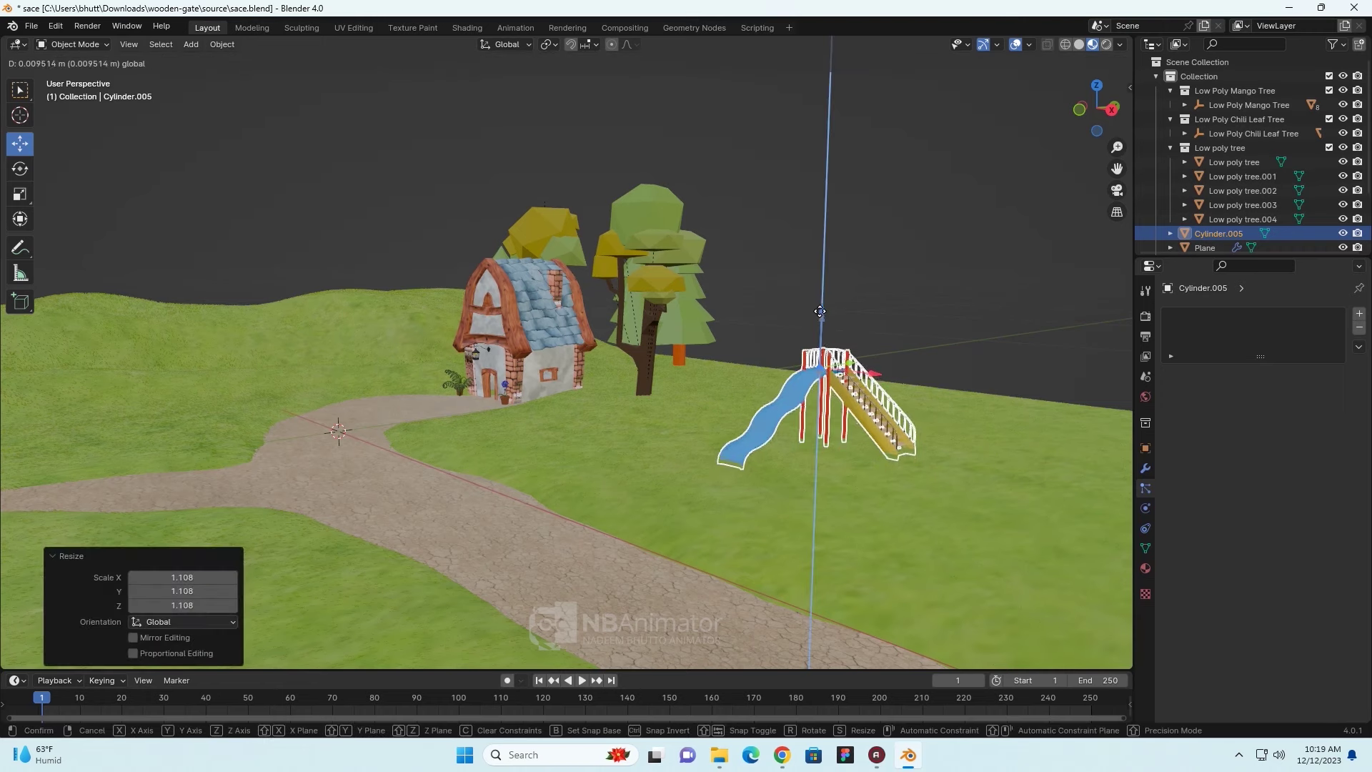
key("Escape")
key("alt+a")
- Switch the viewport to Solid shading and start a 'flower' asset search
scroll(572, 420, "down", 3)
scroll(572, 420, "down", 2)
mouse_move(613, 441)
middle_mouse_down()
mouse_move(492, 441)
mouse_move(686, 454)
mouse_move(669, 476)
mouse_move(672, 458)
mouse_move(702, 485)
middle_mouse_up()
scroll(580, 450, "up", 3)
scroll(586, 446, "up", 2)
scroll(673, 458, "down", 3)
scroll(702, 486, "up", 2)
scroll(702, 488, "up", 2)
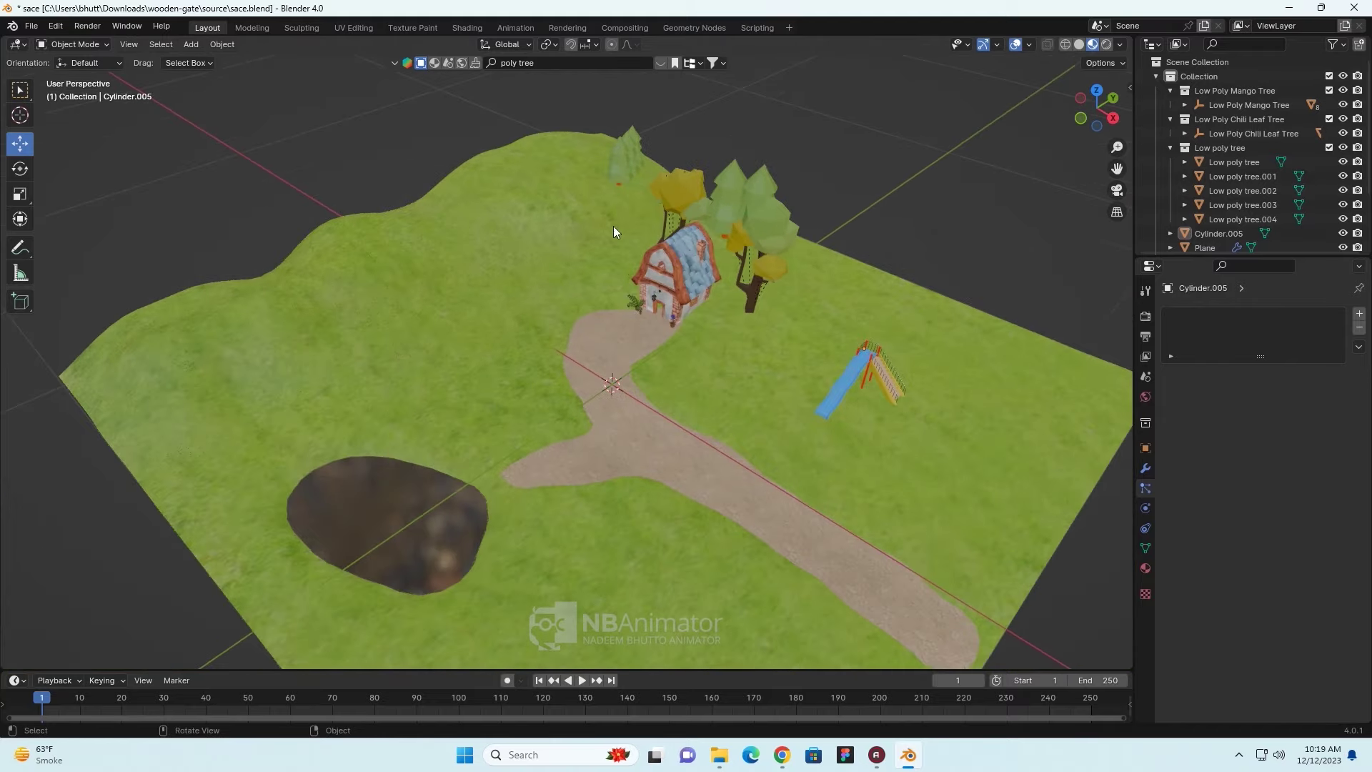
scroll(678, 229, "up", 2)
left_click(1079, 44)
scroll(643, 295, "up", 2)
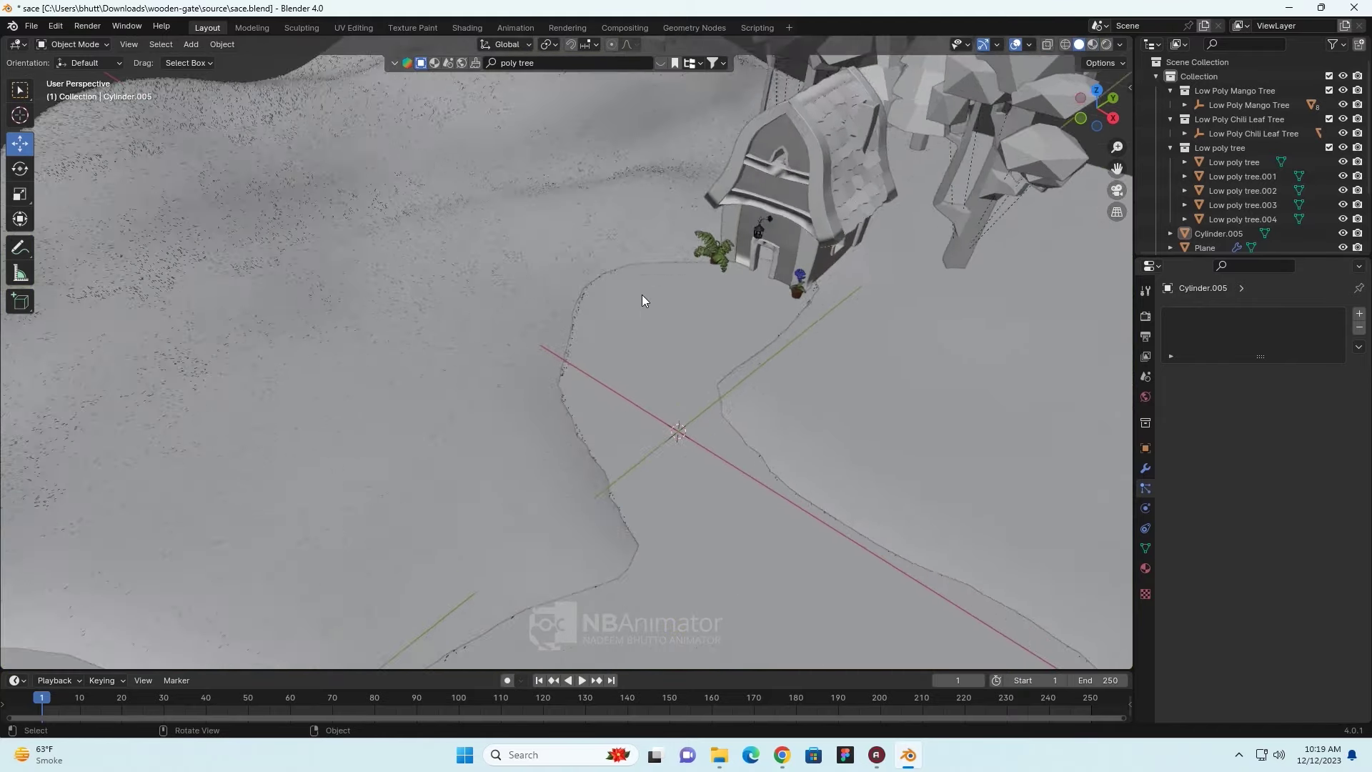
scroll(643, 296, "up", 2)
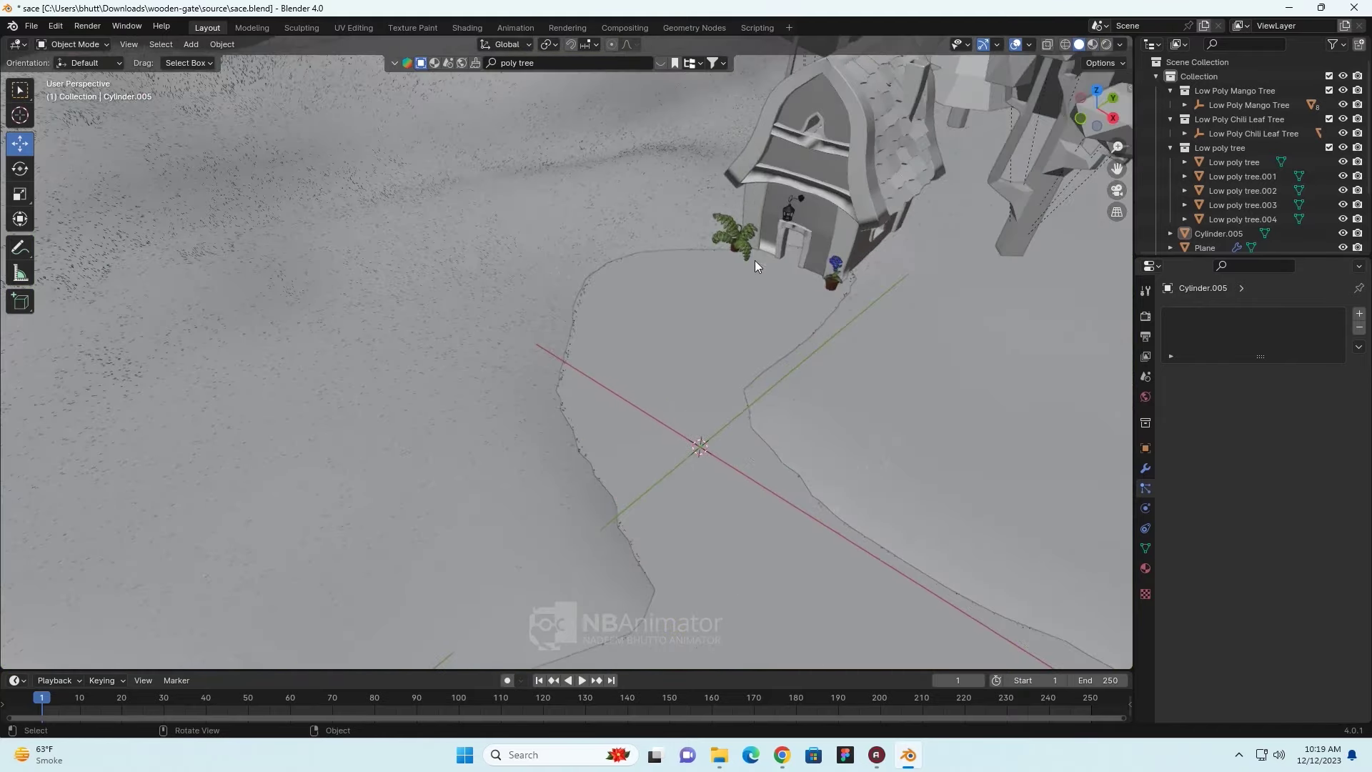
left_click(563, 61)
type("flower")
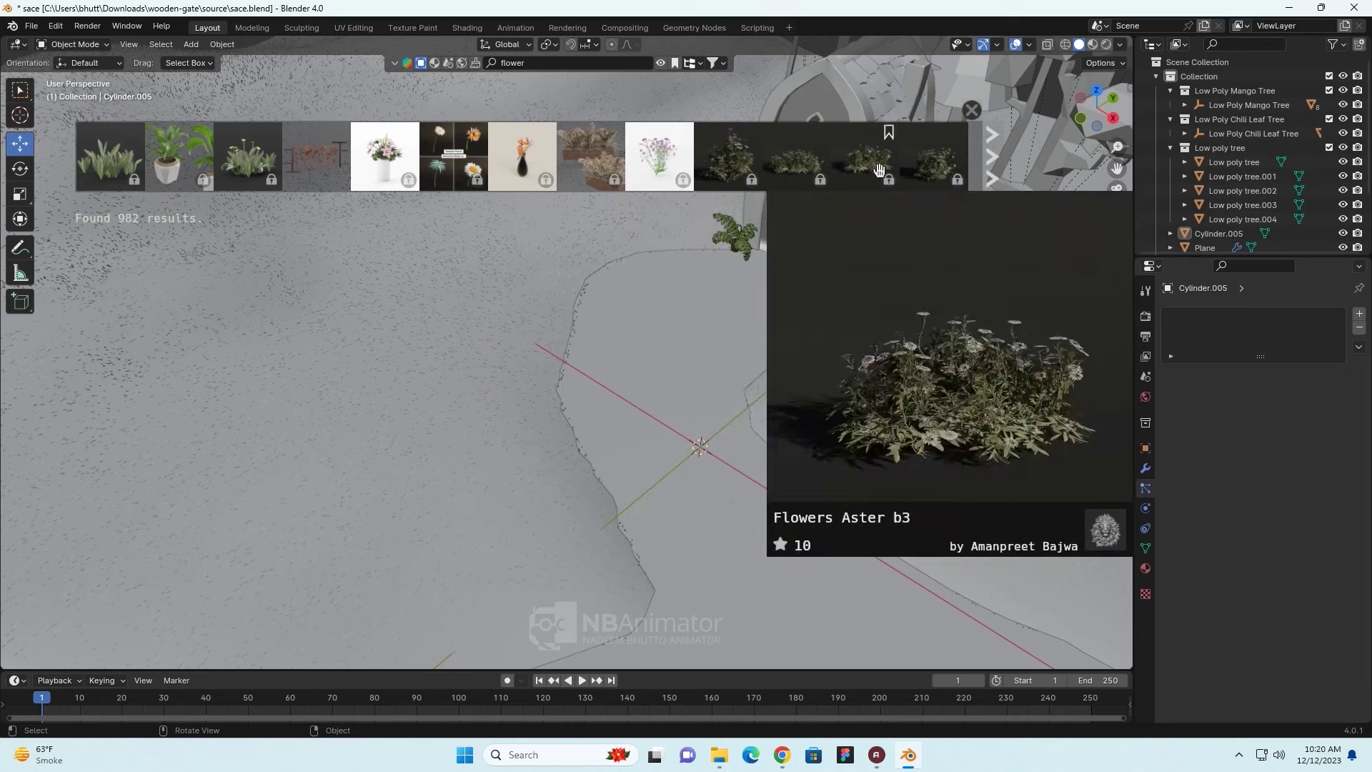
- Page through the flower results and add Flower Sunflower Medium to the scene
left_click(994, 174)
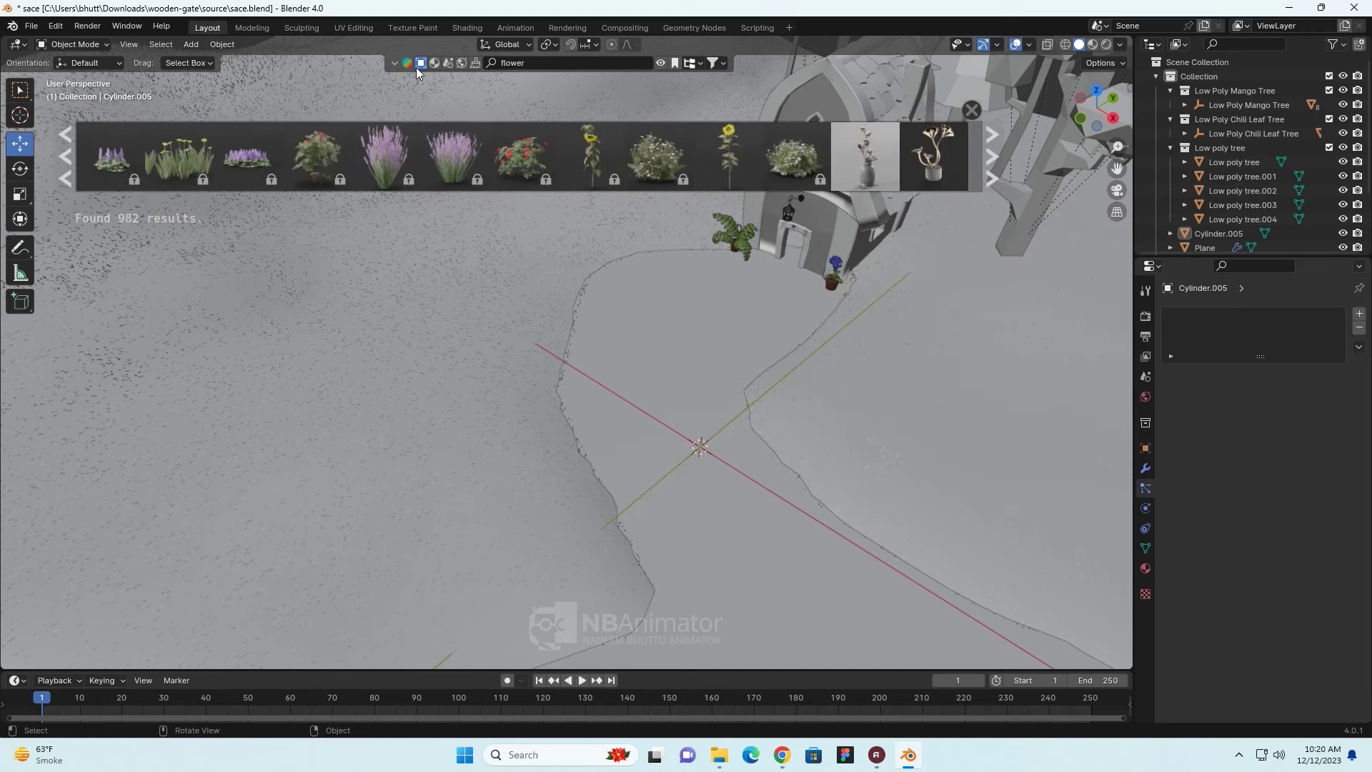
mouse_move(729, 156)
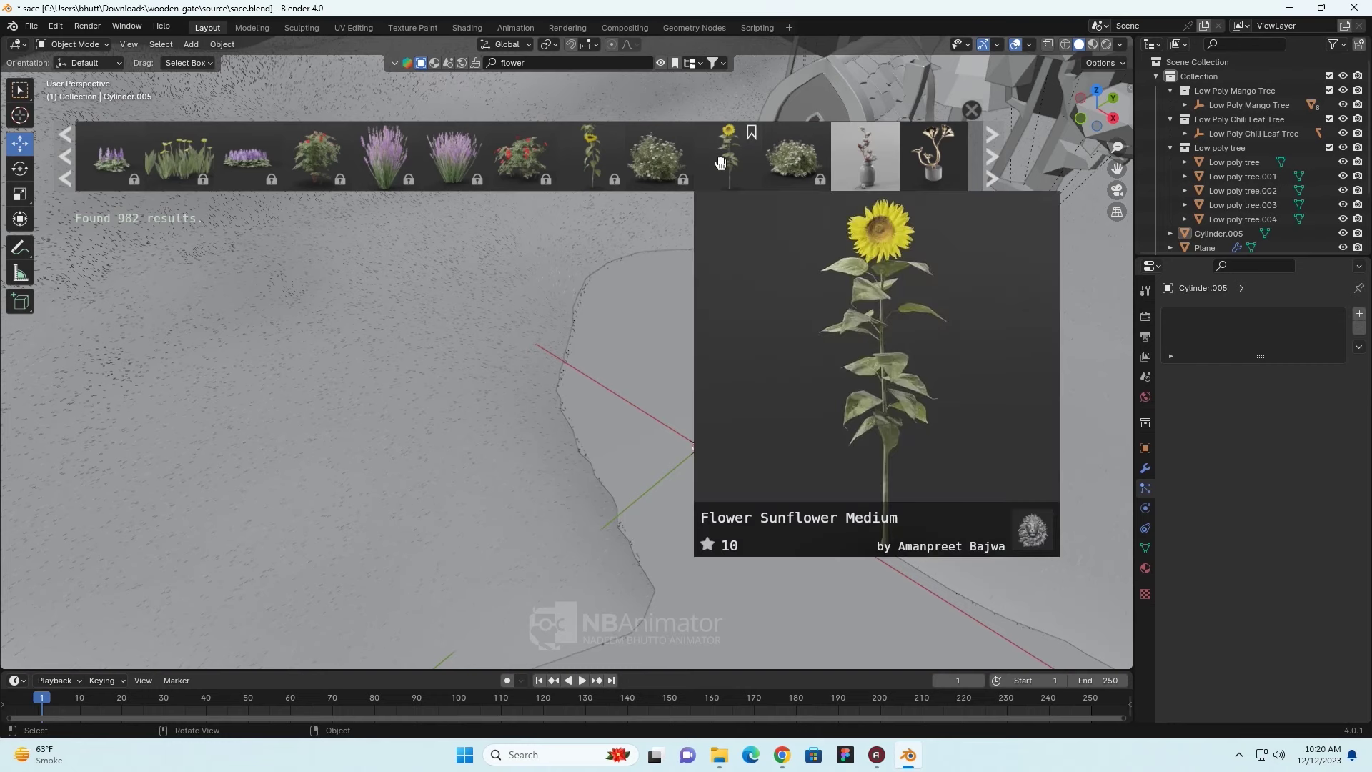
left_click(722, 165)
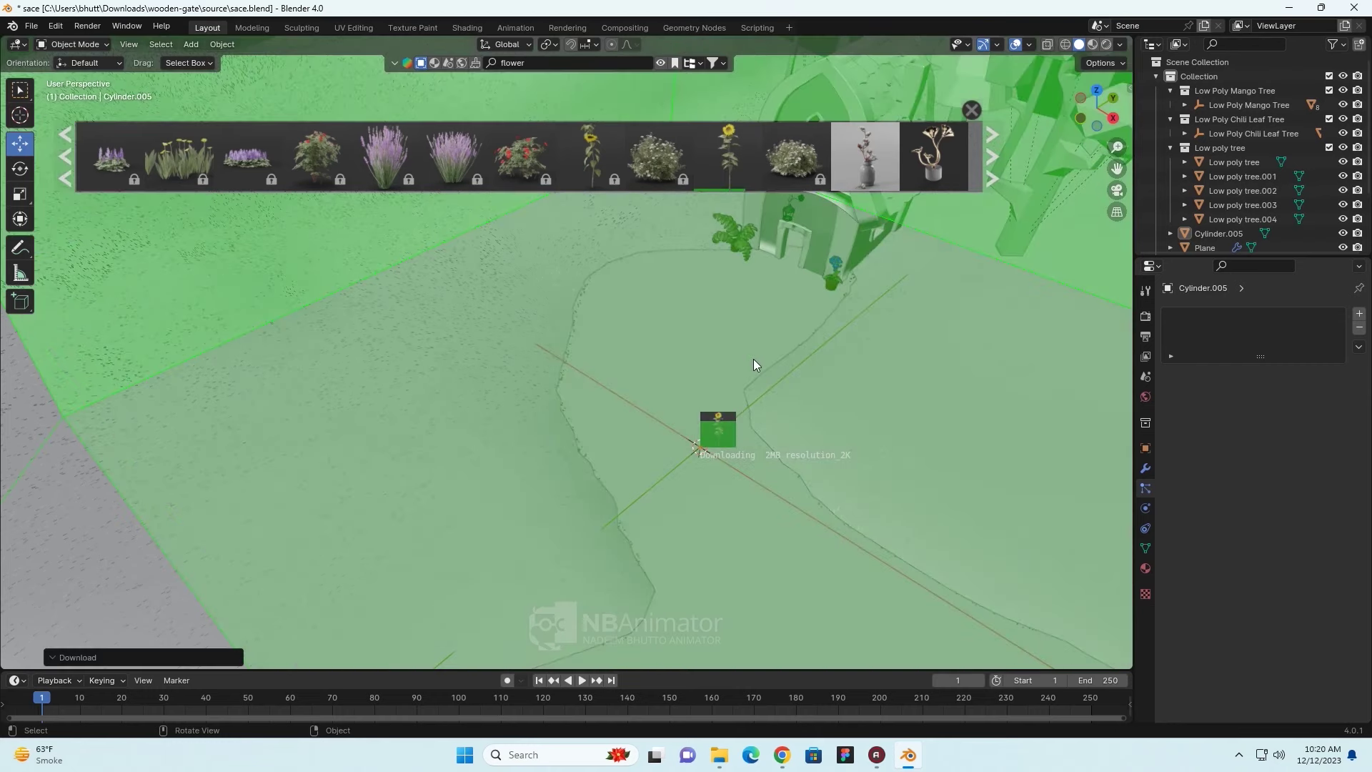
scroll(754, 364, "down", 5)
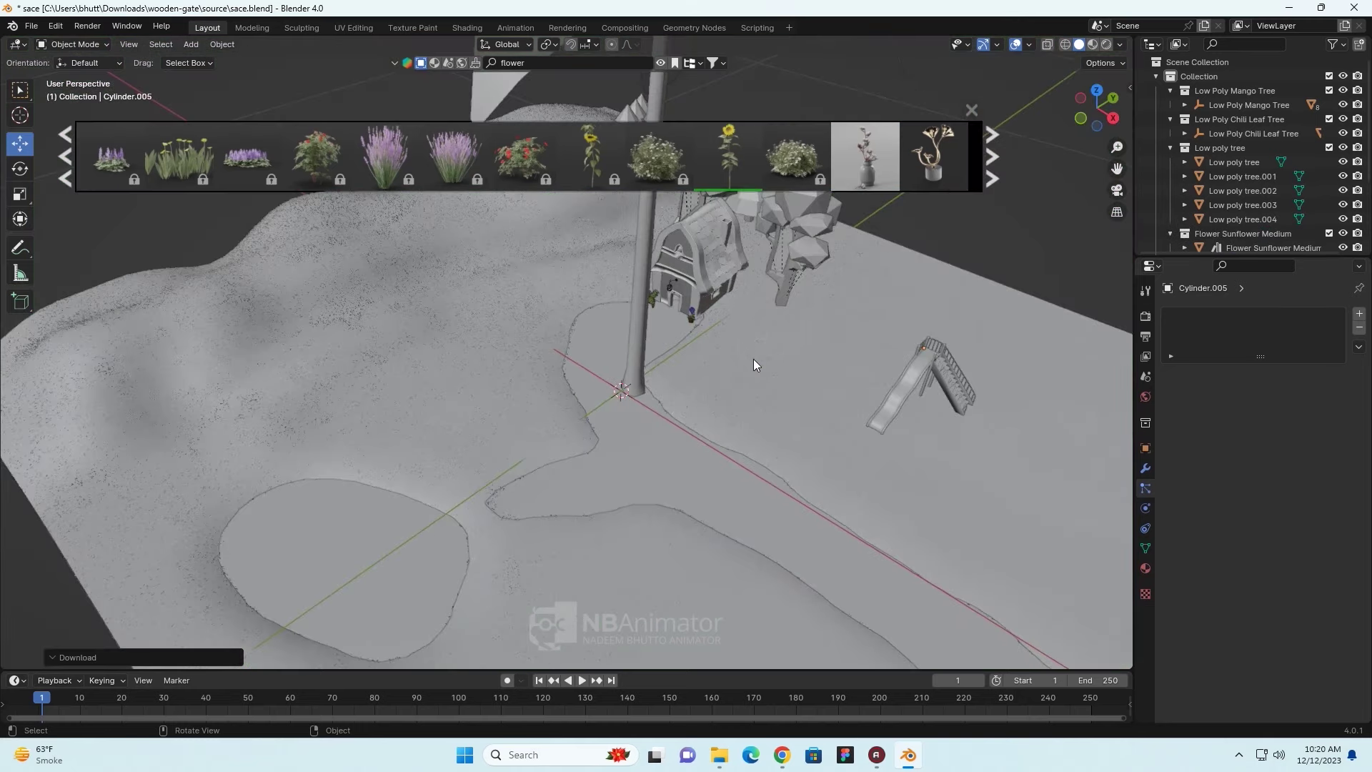
scroll(754, 365, "down", 4)
scroll(756, 366, "down", 2)
scroll(755, 360, "up", 2)
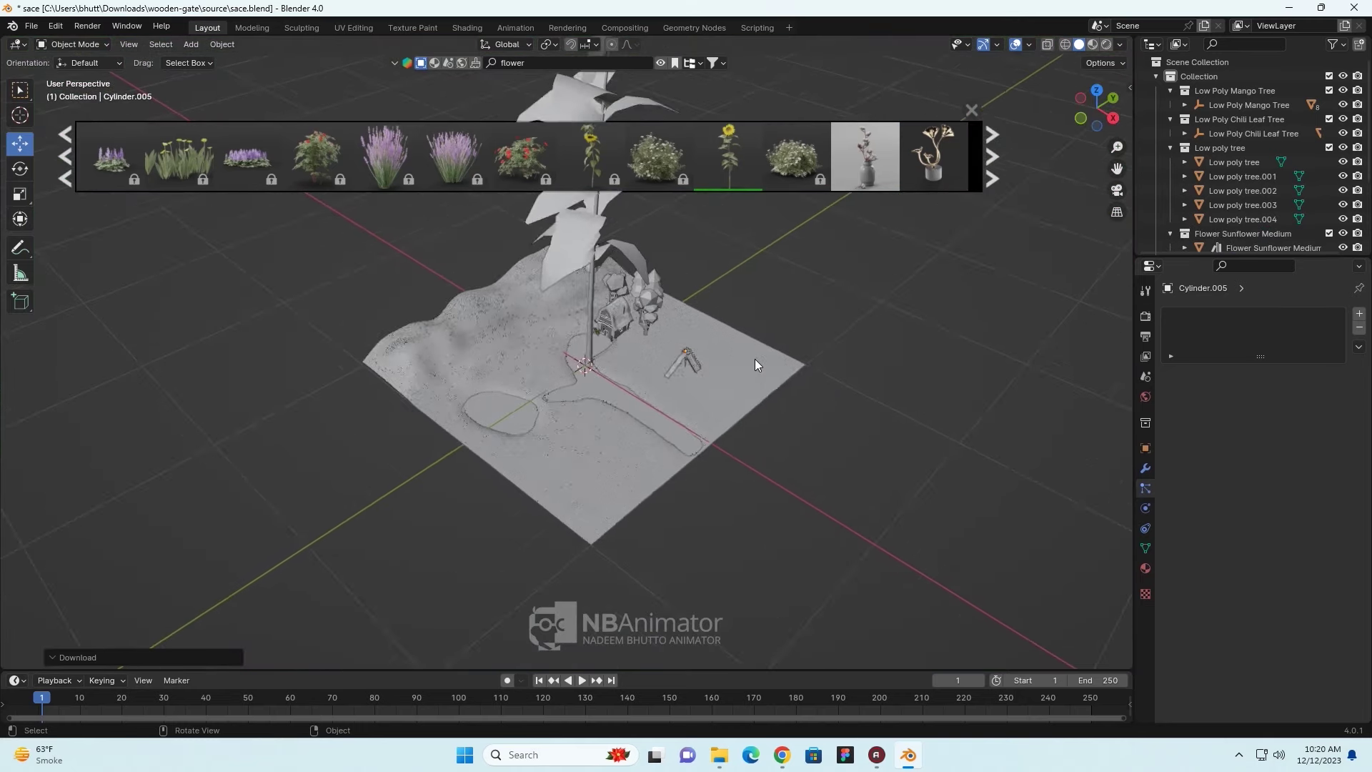
scroll(794, 364, "up", 1)
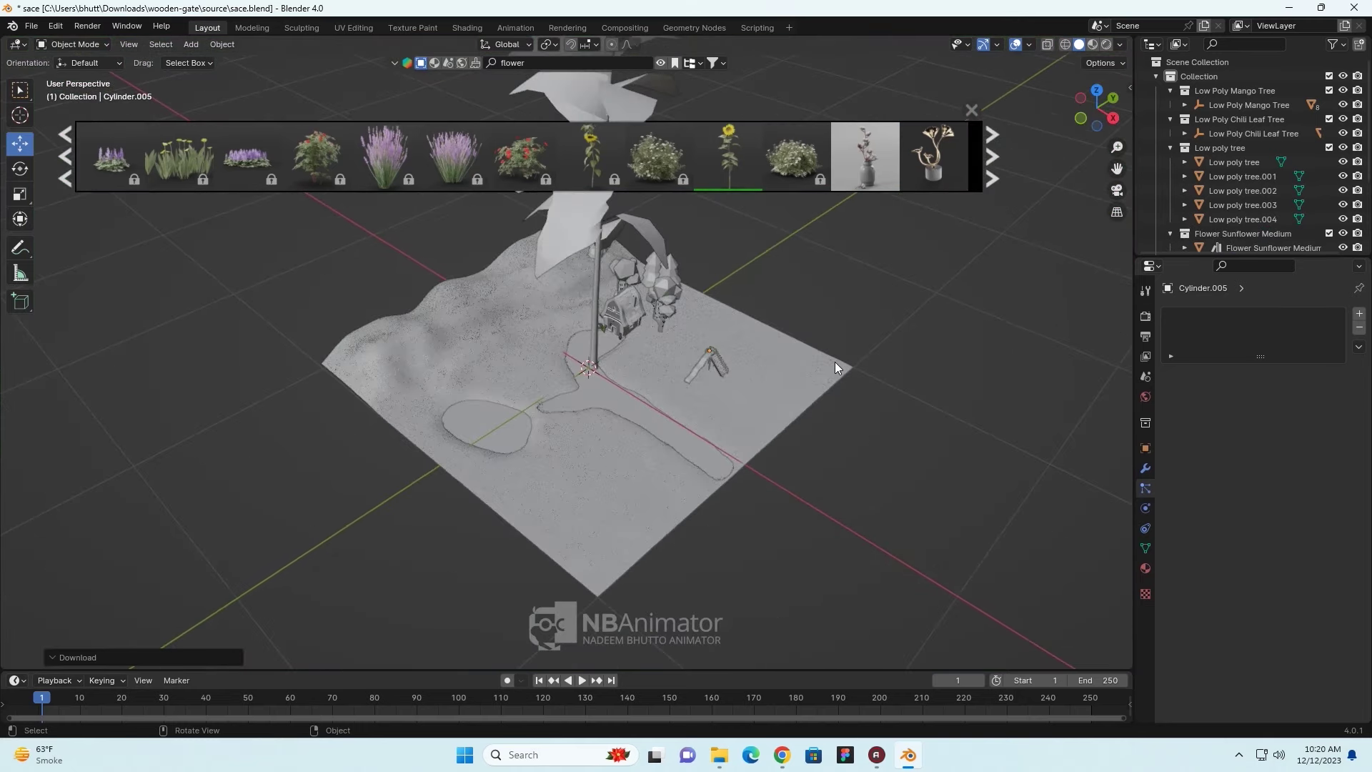
left_click(596, 309)
- Scale the sunflower down in two passes
key("s")
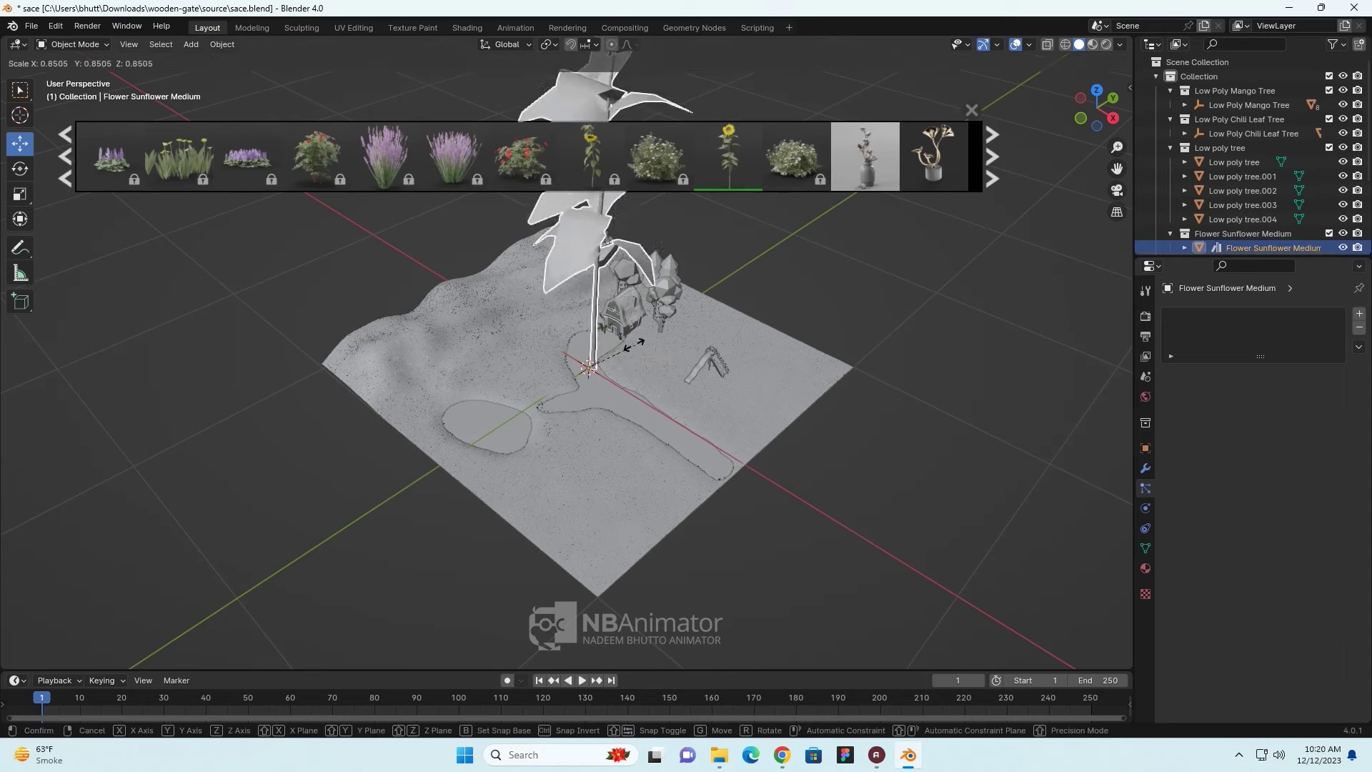
left_click(571, 359)
scroll(651, 397, "up", 3)
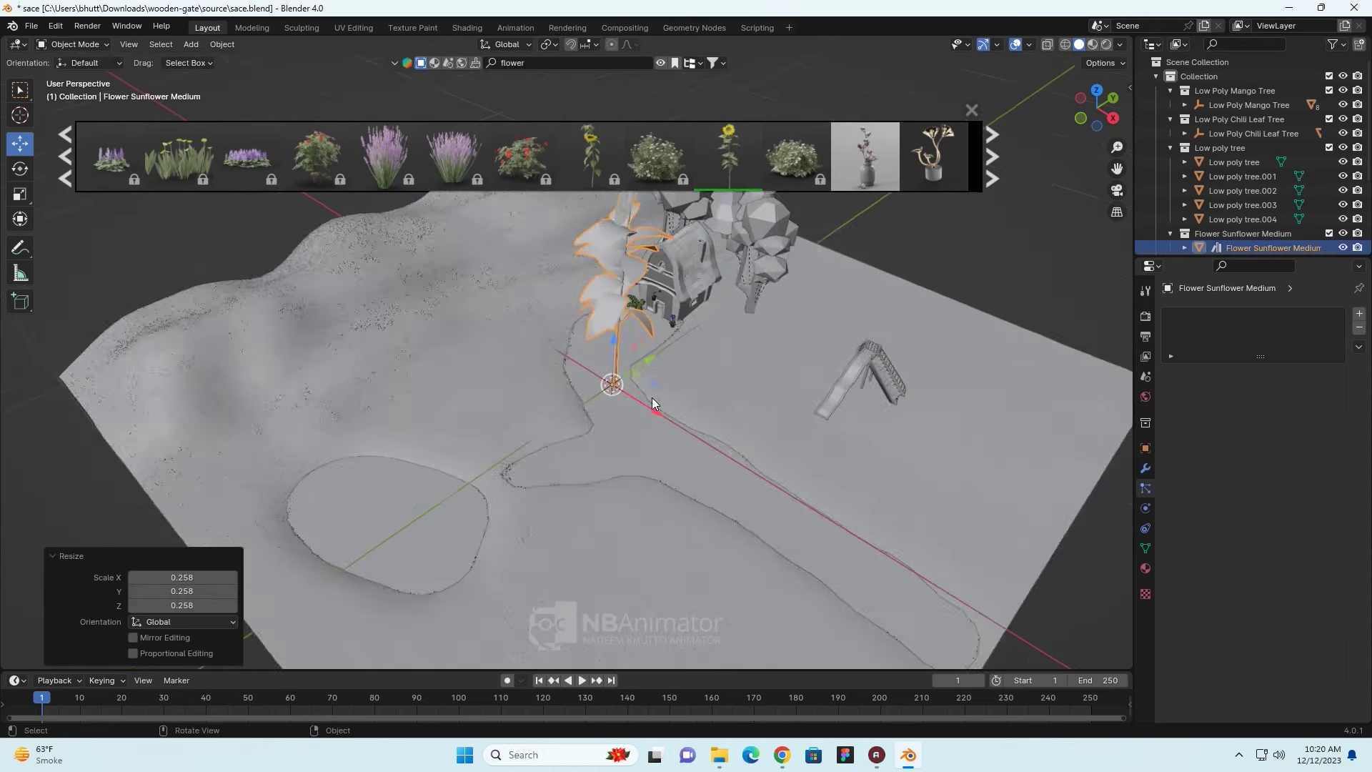
scroll(652, 398, "up", 2)
mouse_move(732, 468)
middle_mouse_down()
mouse_move(765, 430)
mouse_move(918, 409)
middle_mouse_up()
key("s")
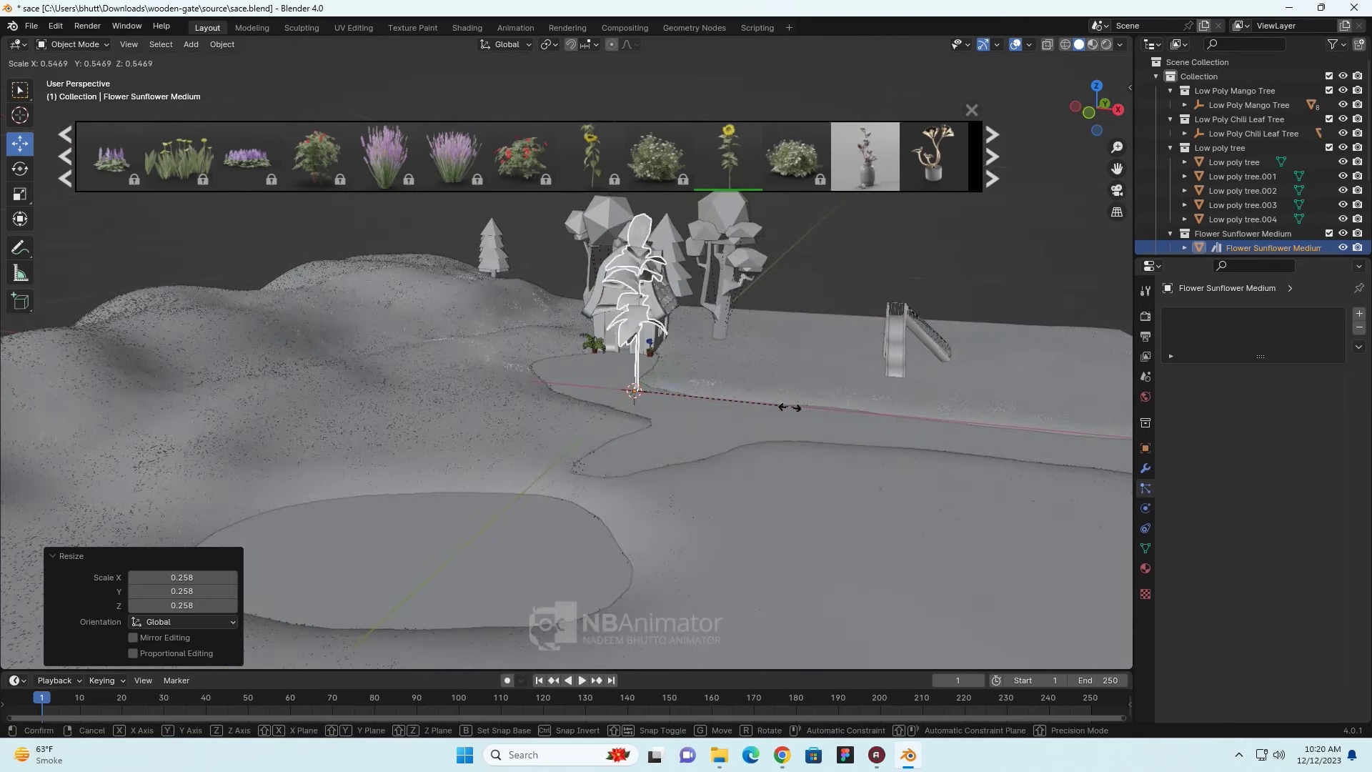
left_click(668, 416)
scroll(698, 407, "up", 3)
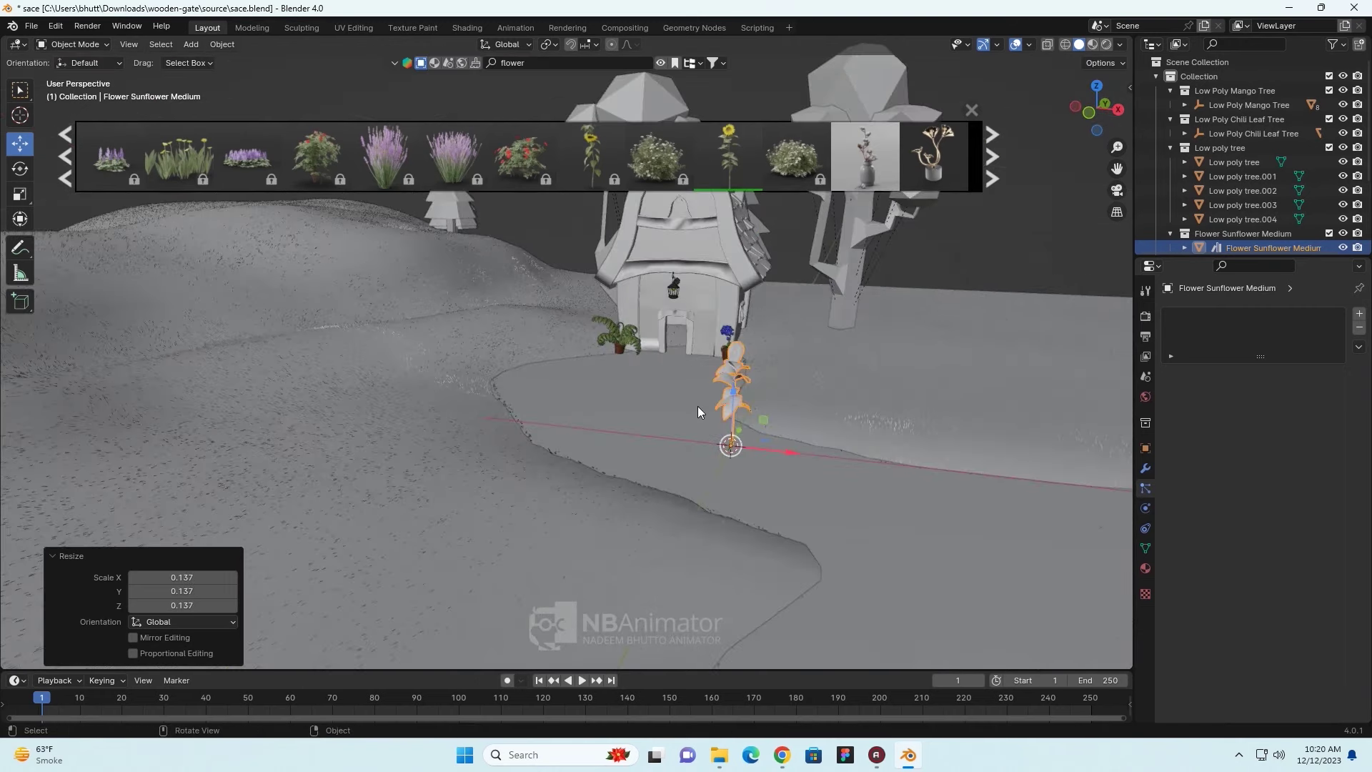
mouse_move(776, 464)
middle_mouse_down()
mouse_move(735, 490)
mouse_move(699, 394)
middle_mouse_up()
scroll(734, 489, "down", 3)
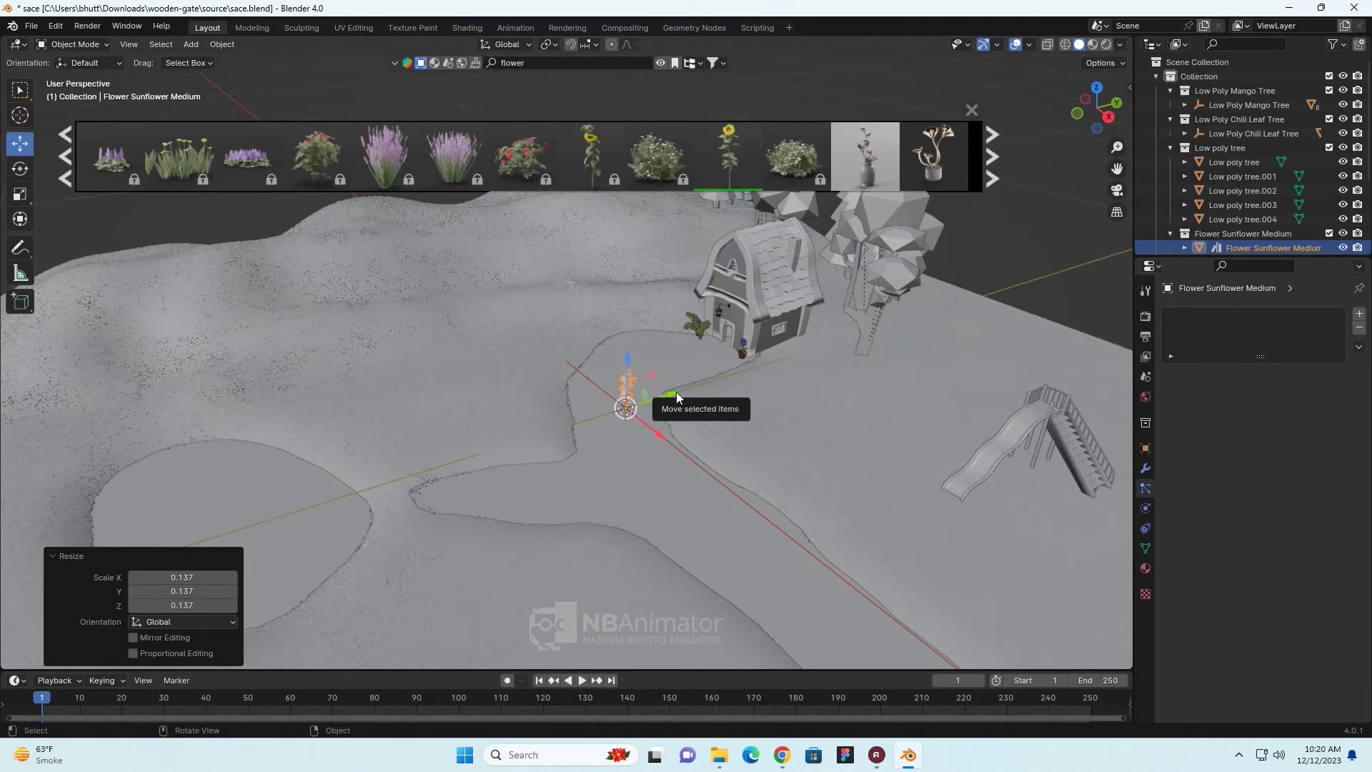
- Move the sunflower next to the house and fine-tune its size
left_click_drag(677, 398, 716, 370)
mouse_move(715, 370)
middle_mouse_down()
mouse_move(764, 464)
mouse_move(705, 402)
mouse_move(788, 425)
middle_mouse_up()
scroll(704, 402, "up", 3)
left_click(973, 118)
key("s")
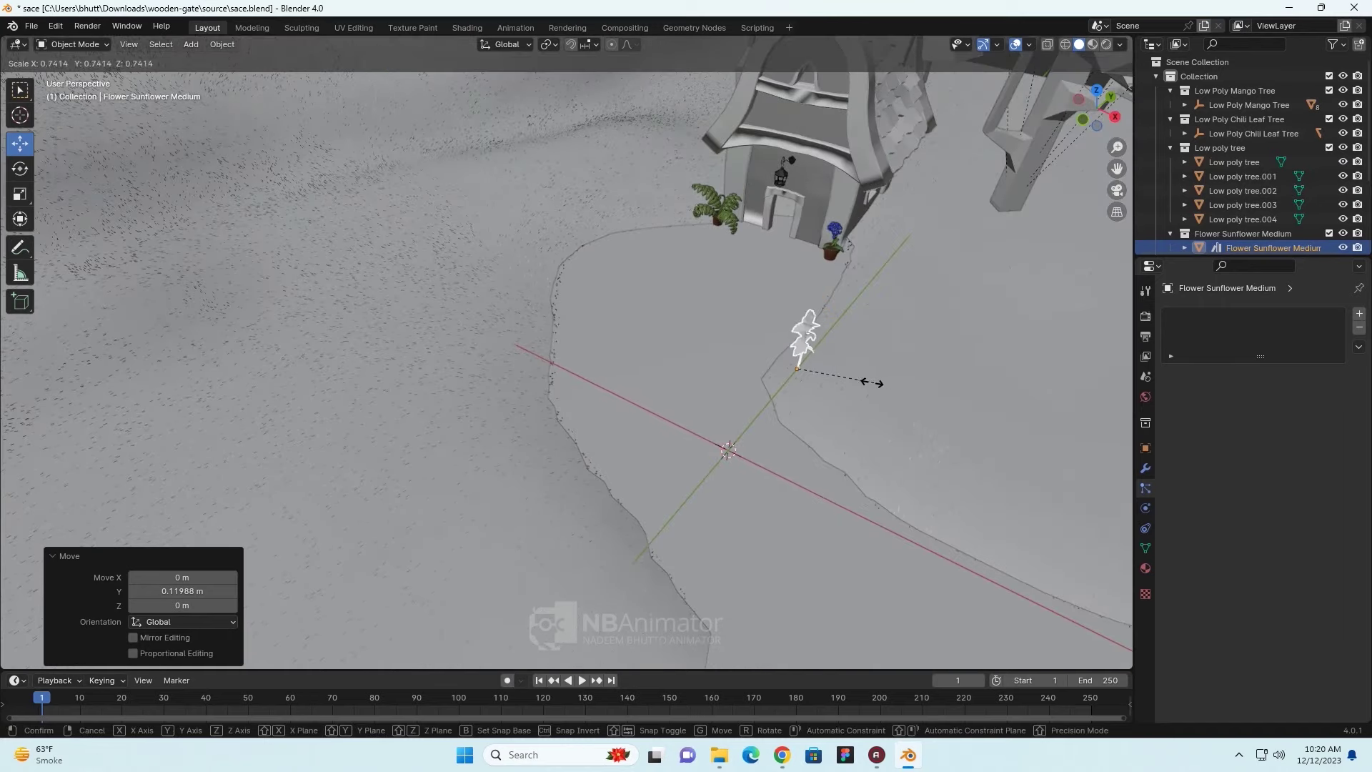
left_click(873, 383)
middle_click_drag(875, 383, 681, 450)
- Duplicate the sunflower into several copies along the path
key("shift+d")
left_click(697, 456)
key("shift+d")
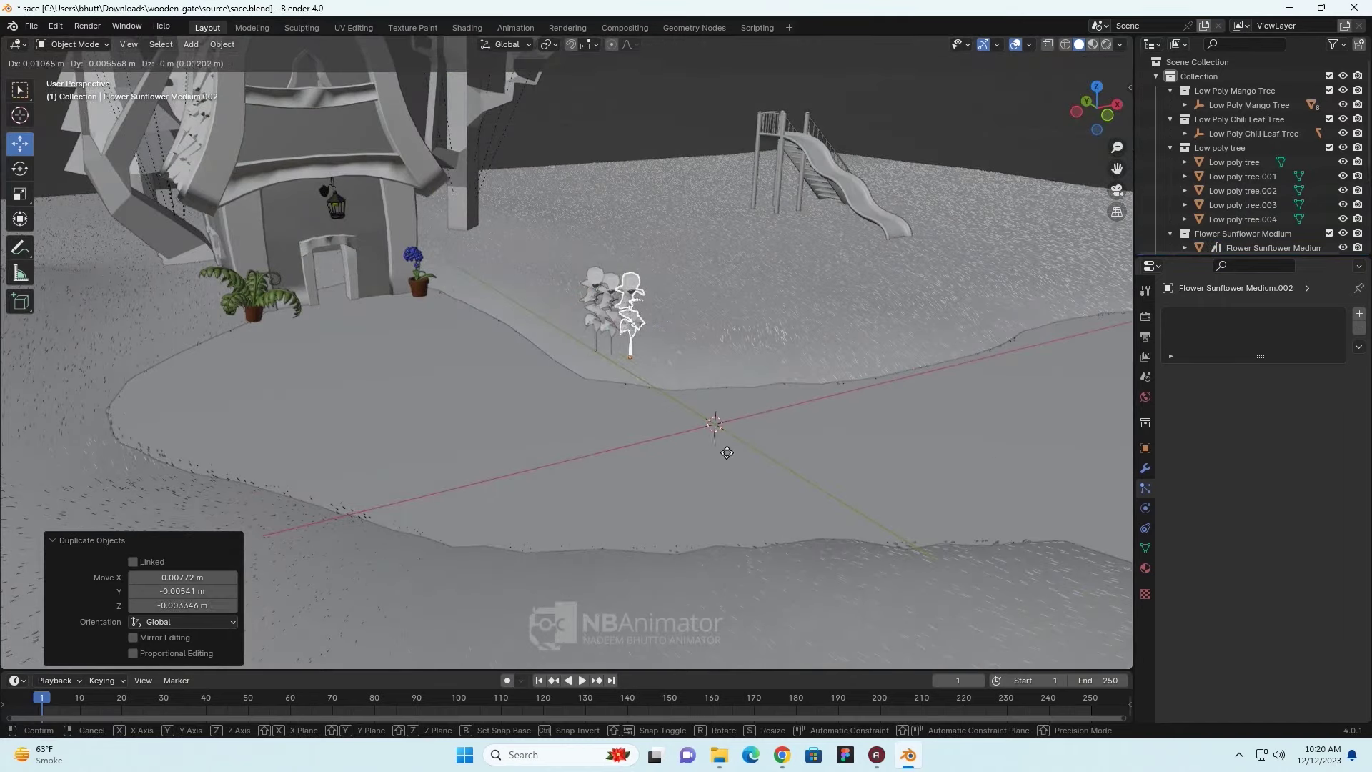
key("shift+d")
left_click(807, 449)
key("shift+d")
left_click(861, 450)
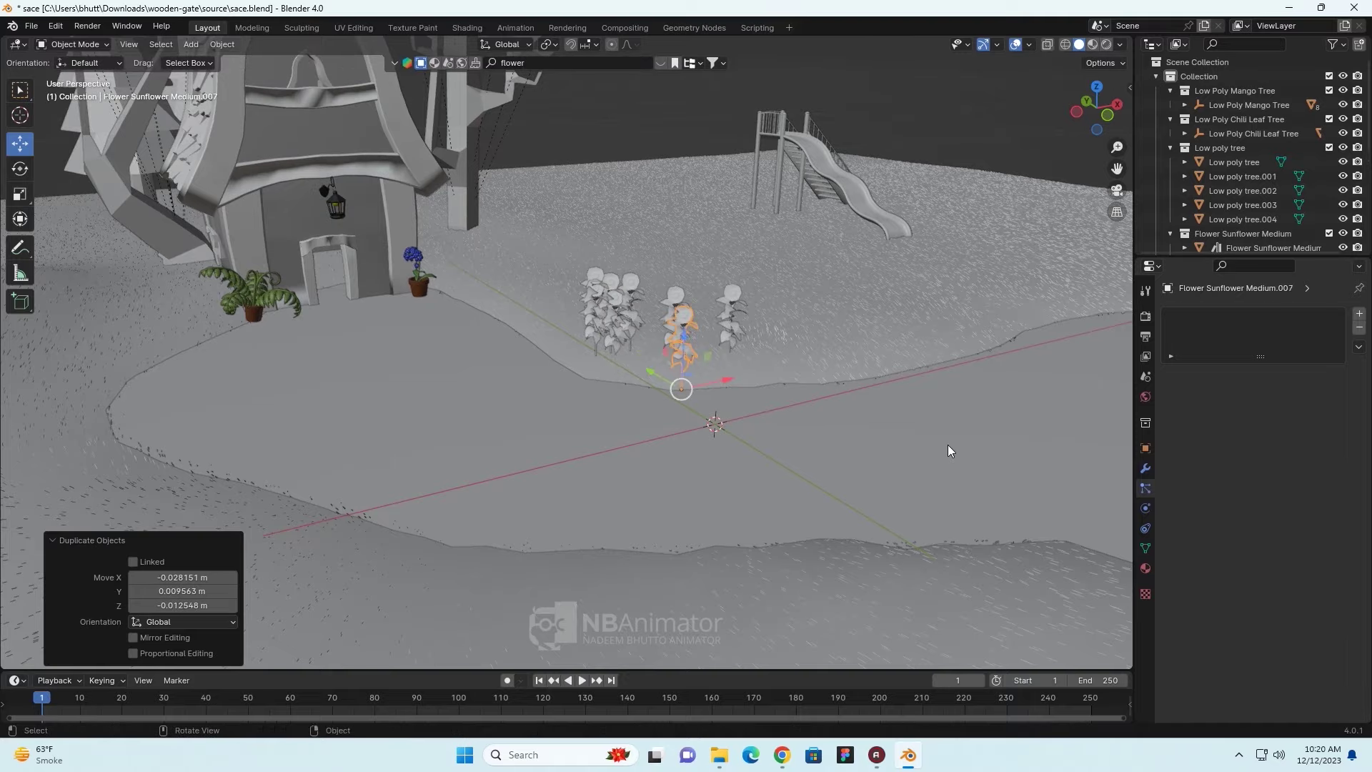
- Lower a sunflower onto the ground and rotate one copy by 107° for variety
left_click_drag(711, 382, 718, 301)
mouse_move(716, 308)
middle_mouse_down()
mouse_move(811, 588)
mouse_move(702, 568)
mouse_move(810, 577)
mouse_move(6, 211)
middle_mouse_up()
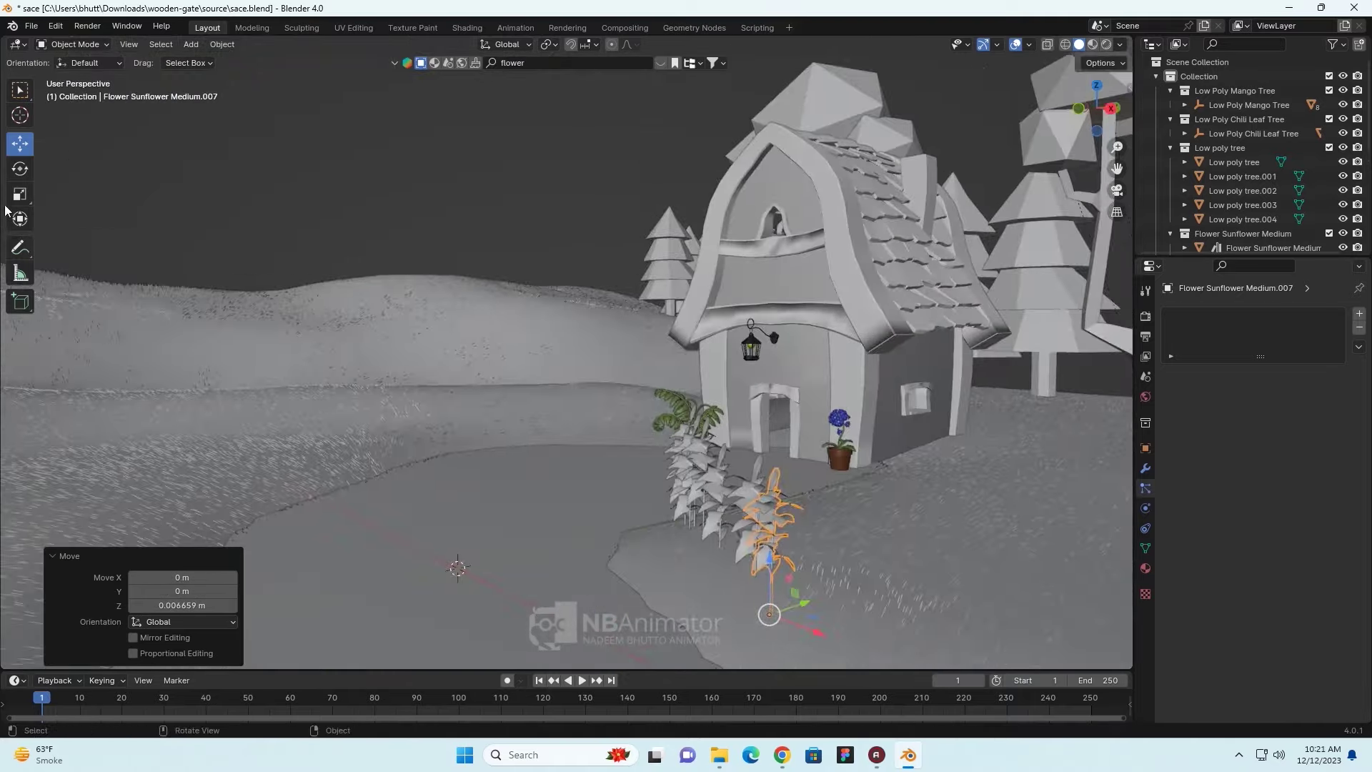
left_click_drag(776, 636, 759, 633)
left_click(719, 461)
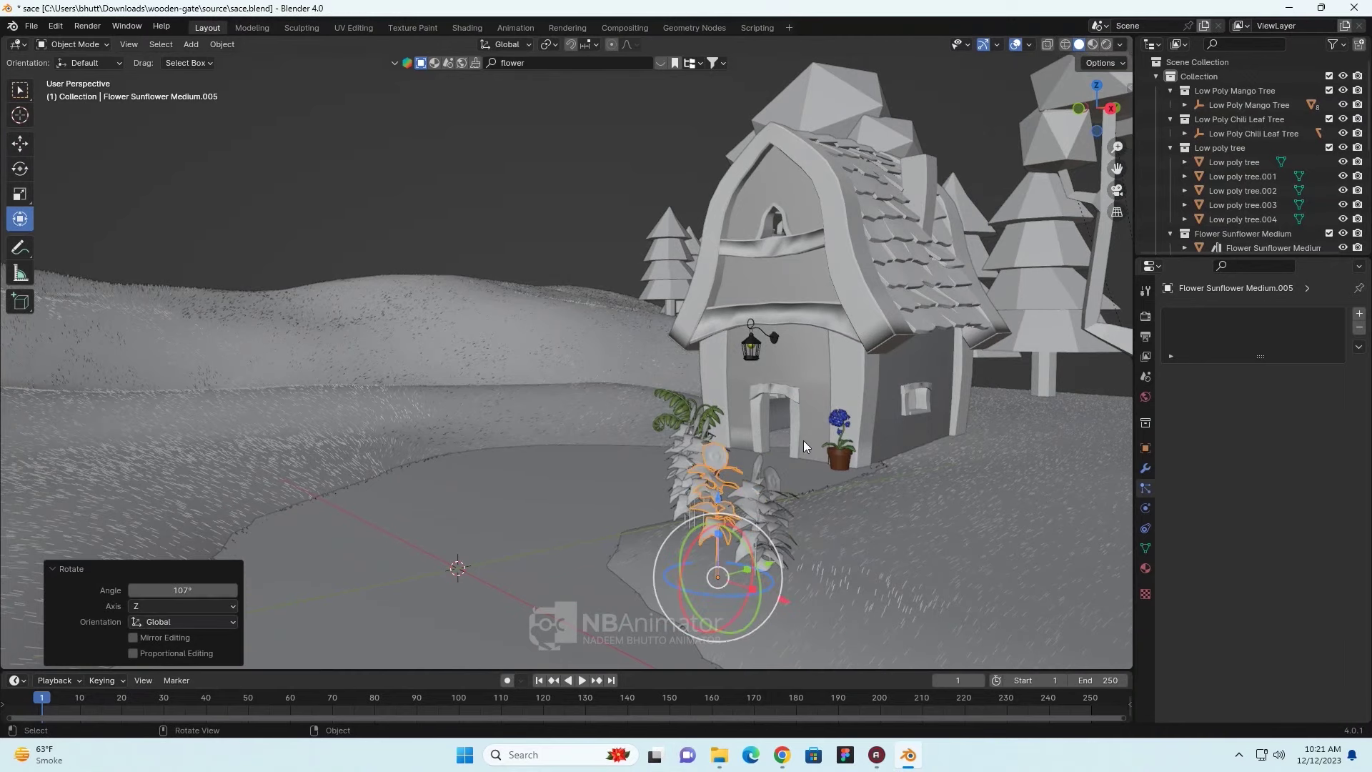
left_click(663, 63)
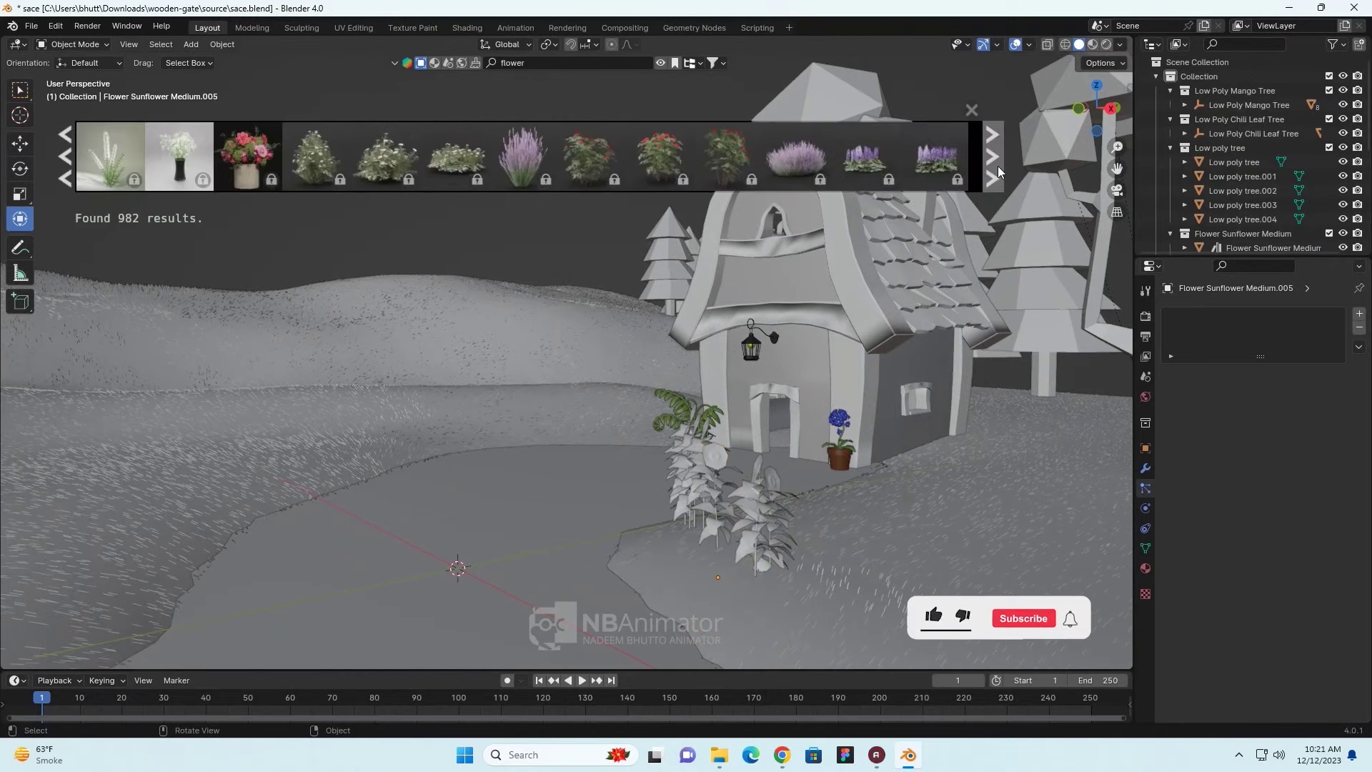
- Add Yellow Flower copies near the slide, then box-select them and lower them onto the ground
left_click(990, 172)
left_click(989, 172)
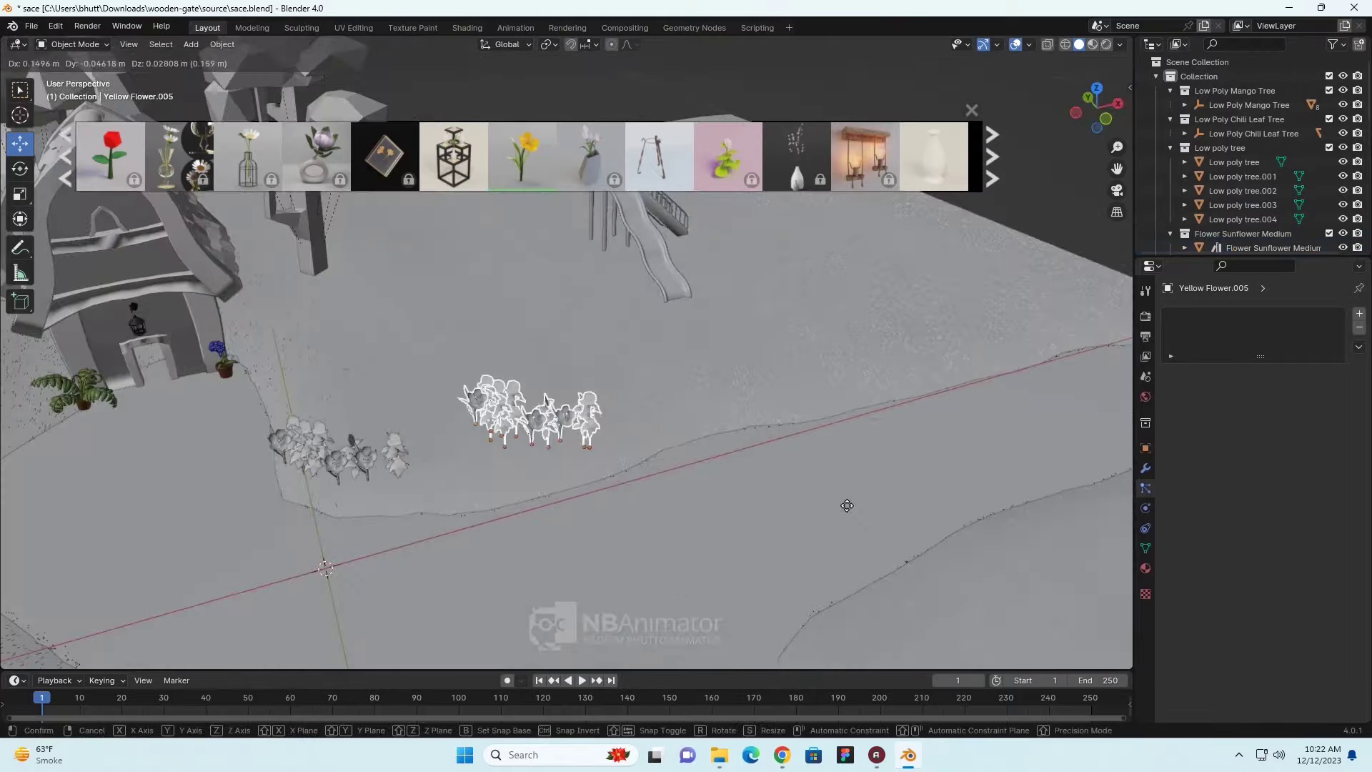
middle_click_drag(827, 411, 644, 361)
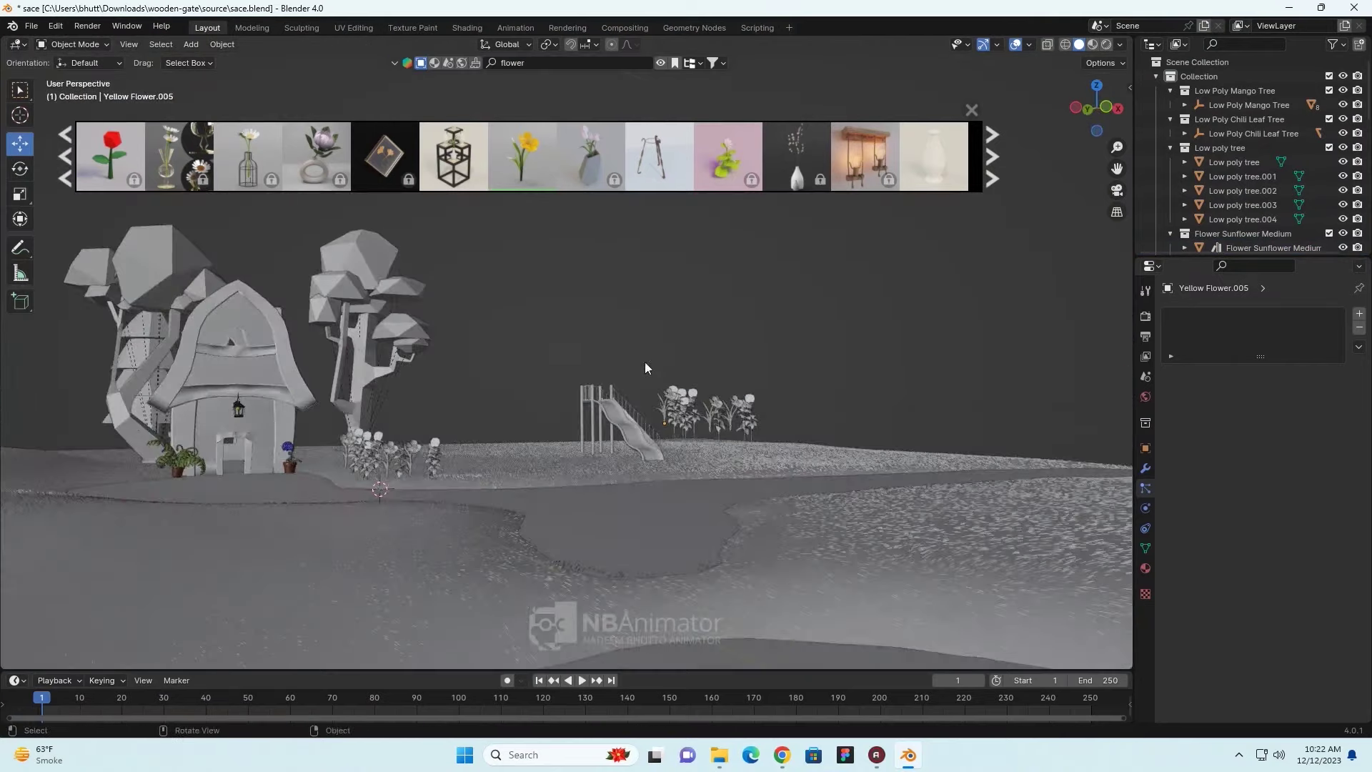
left_click_drag(659, 383, 809, 559)
scroll(810, 559, "up", 4)
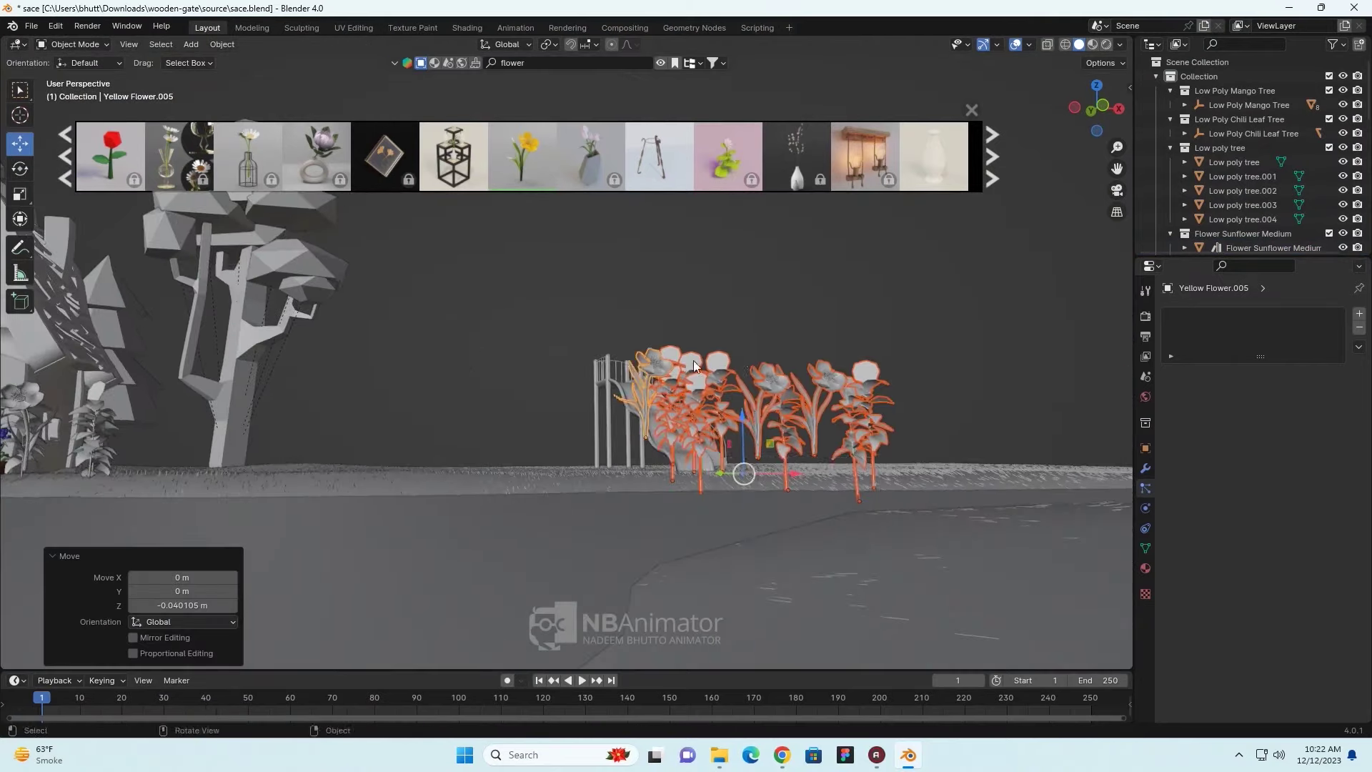
mouse_move(694, 360)
middle_mouse_down()
mouse_move(827, 535)
mouse_move(515, 437)
mouse_move(809, 417)
mouse_move(666, 463)
middle_mouse_up()
left_click(515, 437)
left_click(986, 149)
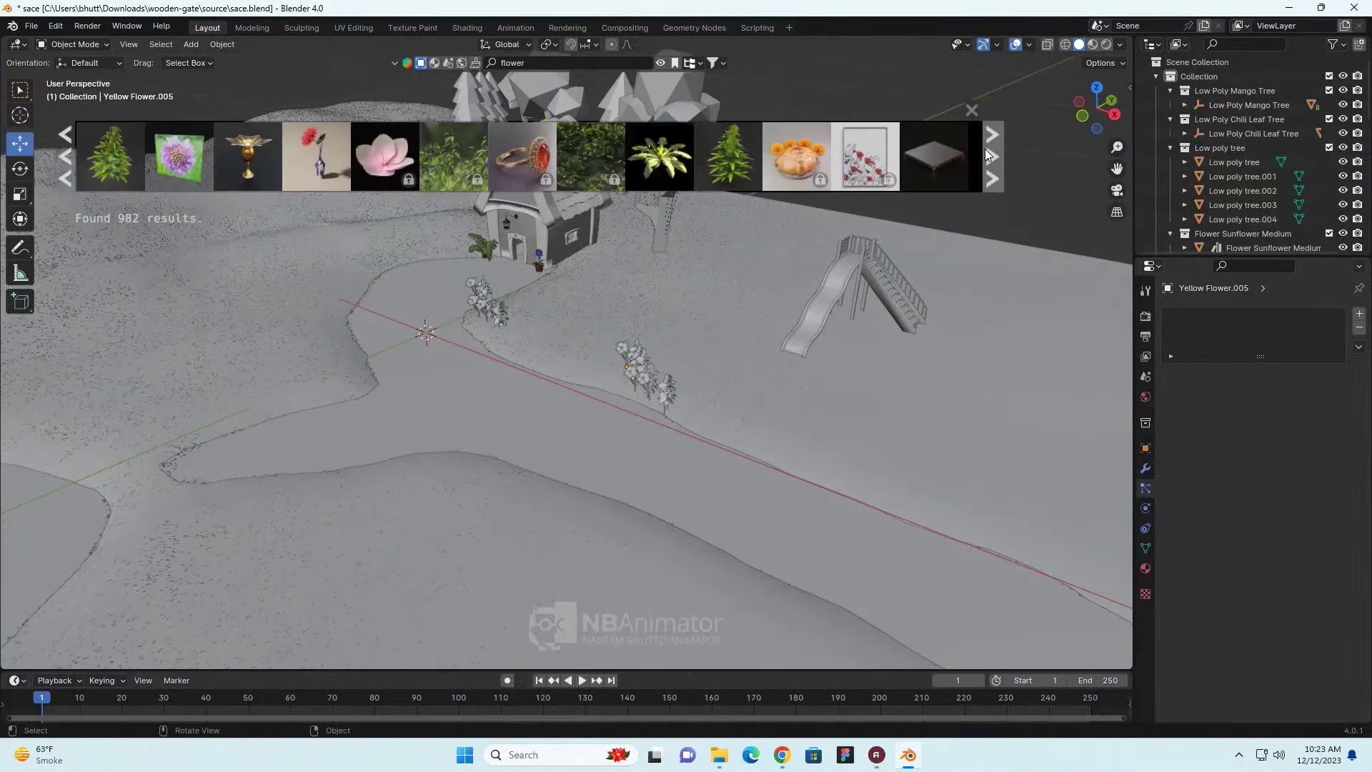
- Drag a geranium bush from the flower assets beside the path, shrinking it among the flowers
left_click(986, 149)
left_click_drag(796, 156, 444, 319)
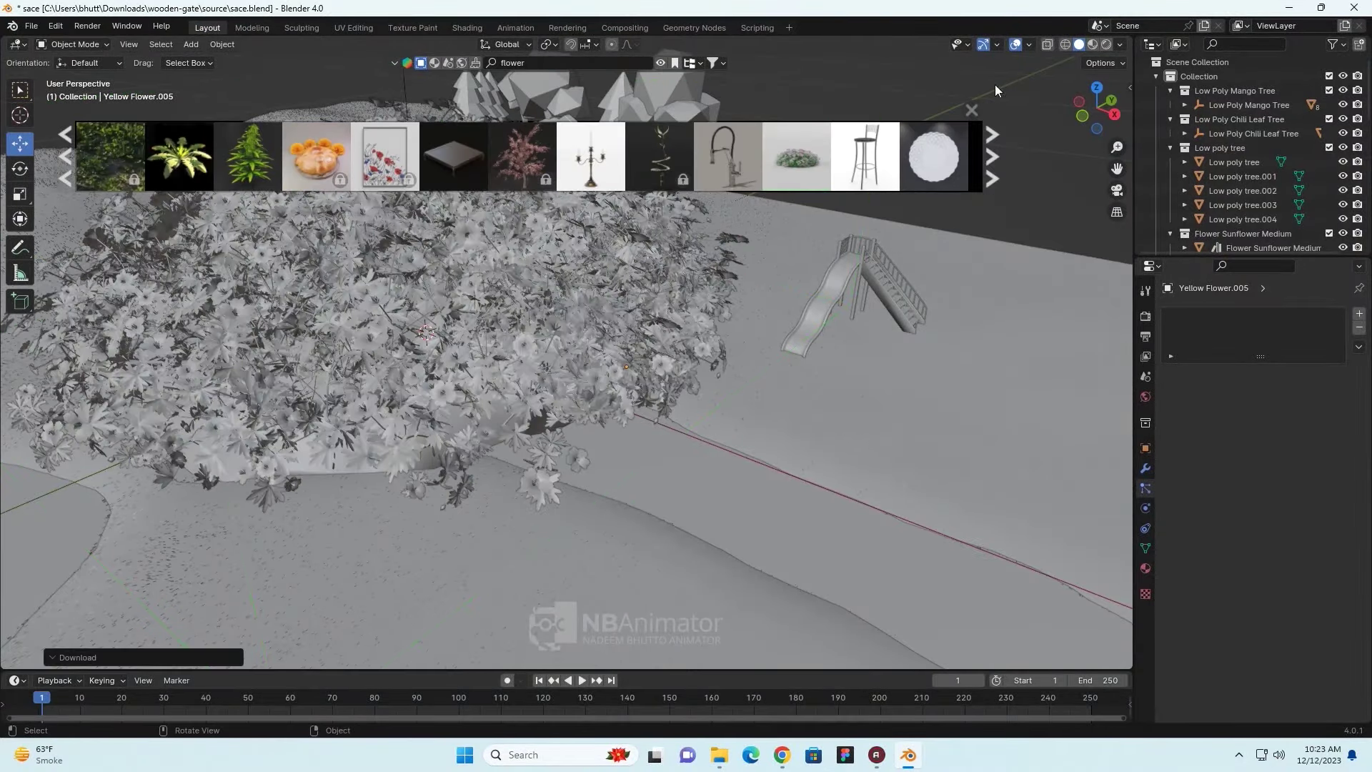
scroll(567, 330, "down", 4)
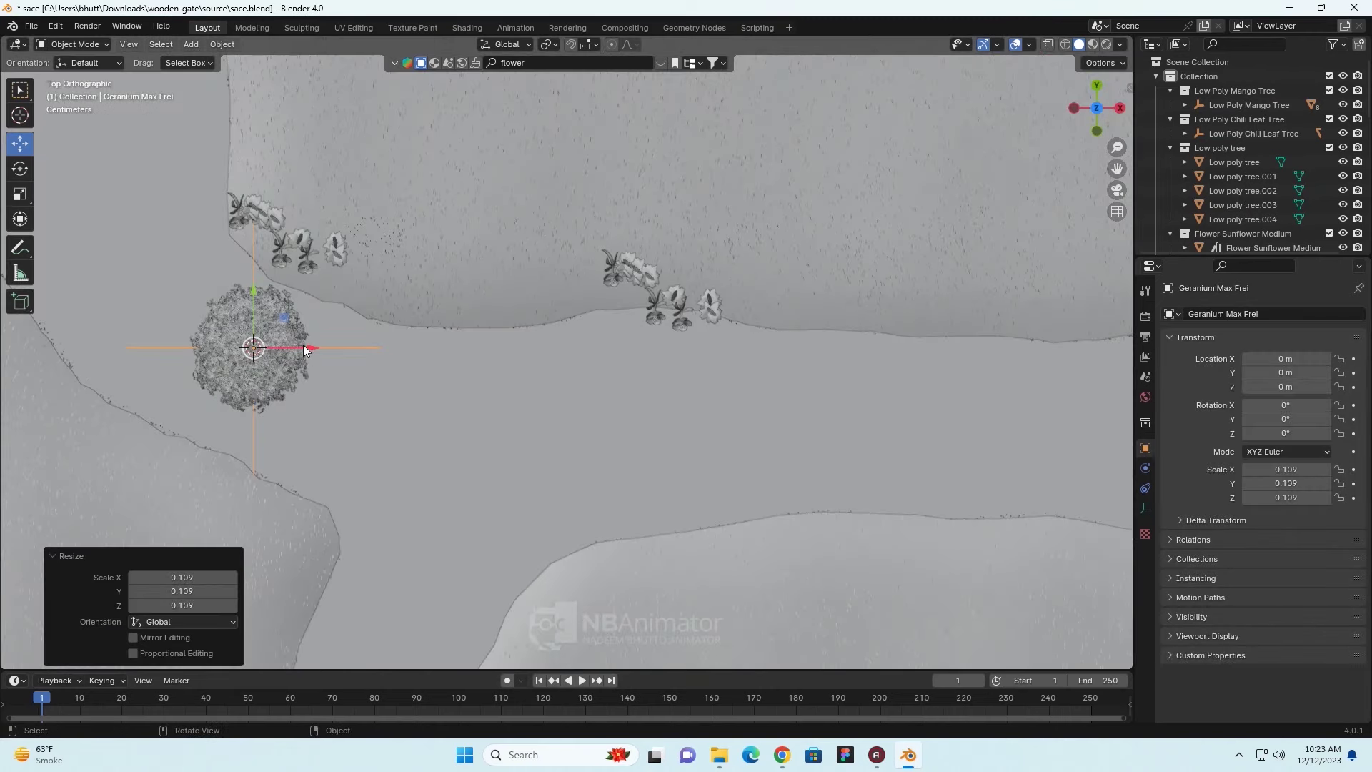
left_click_drag(312, 349, 437, 349)
left_click_drag(378, 291, 367, 180)
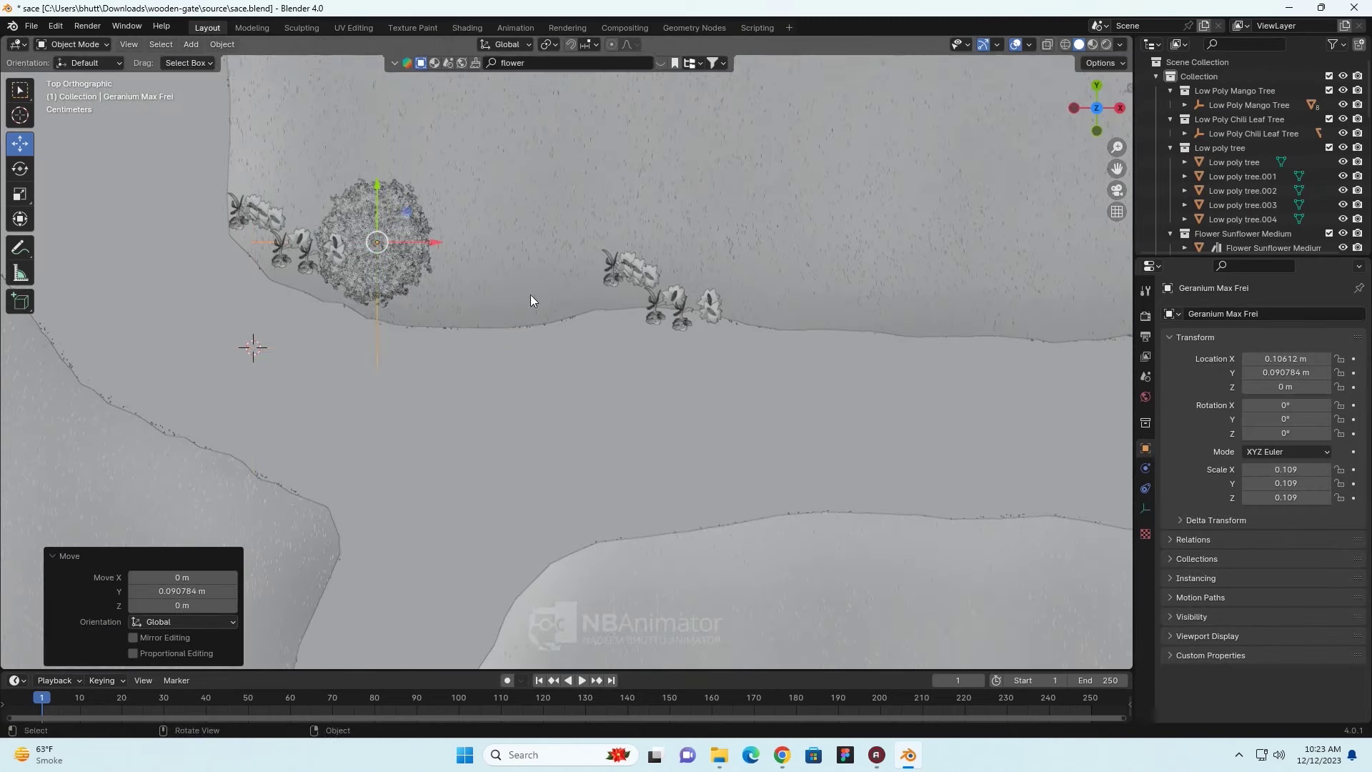
key("s")
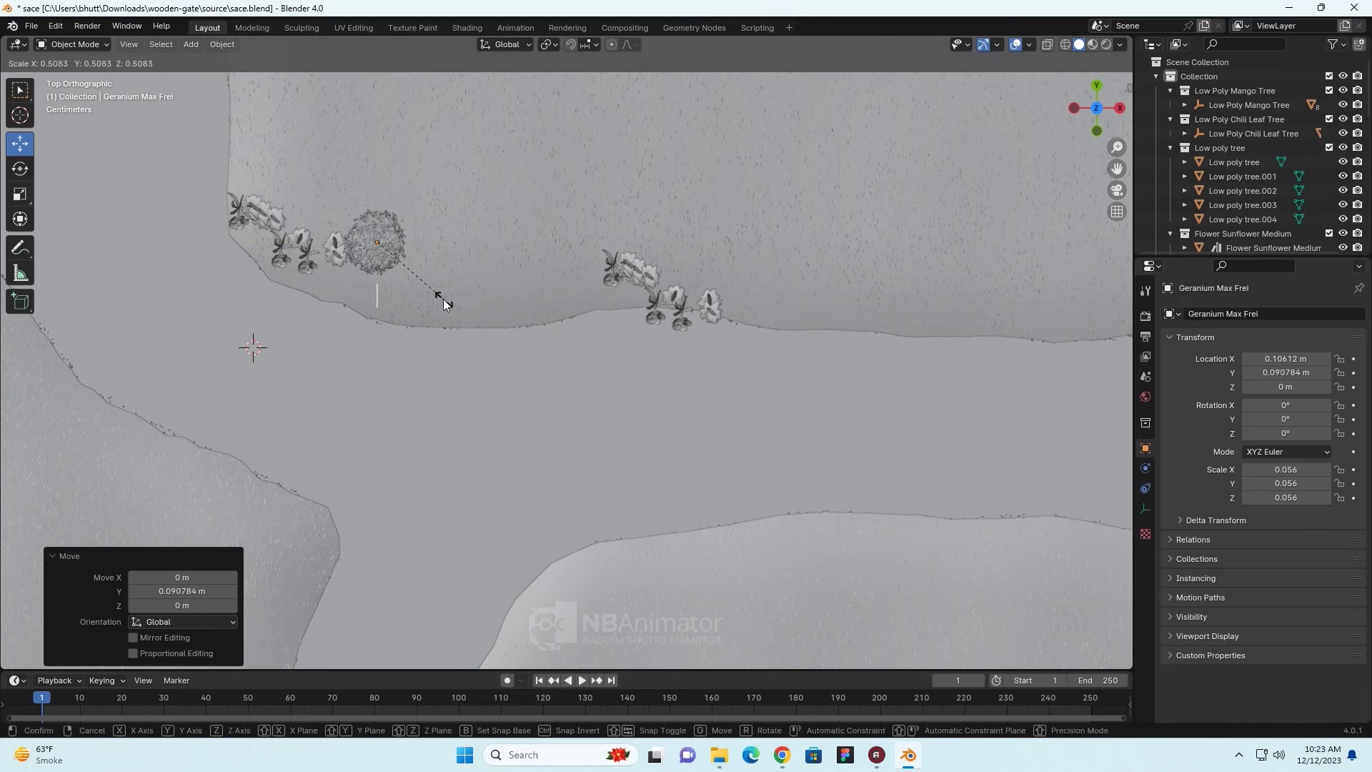
left_click(444, 299)
left_click_drag(419, 241, 325, 235)
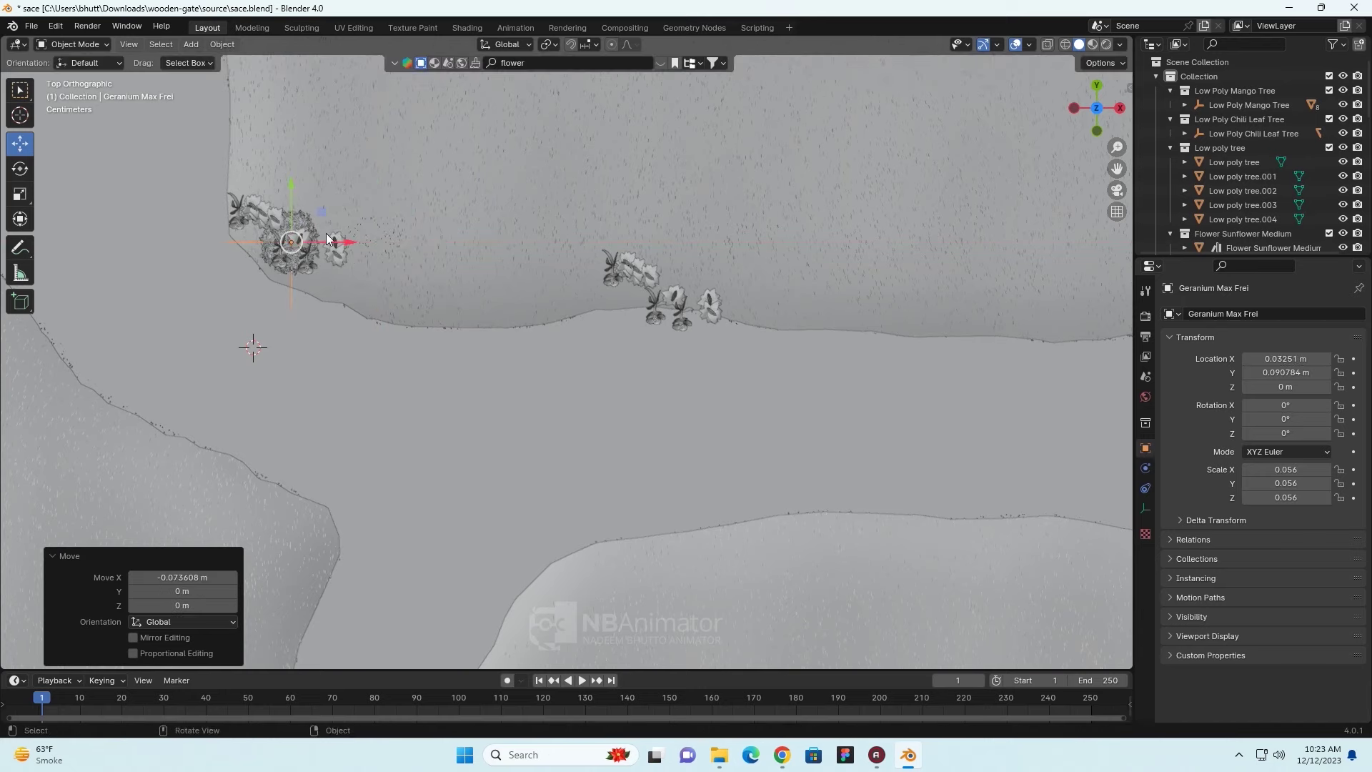
mouse_move(327, 233)
middle_mouse_down()
mouse_move(373, 362)
mouse_move(360, 323)
mouse_move(360, 334)
middle_mouse_up()
- Duplicate the geranium, place the copy, then reselect the original Geranium Max Frei flower
key("shift+d")
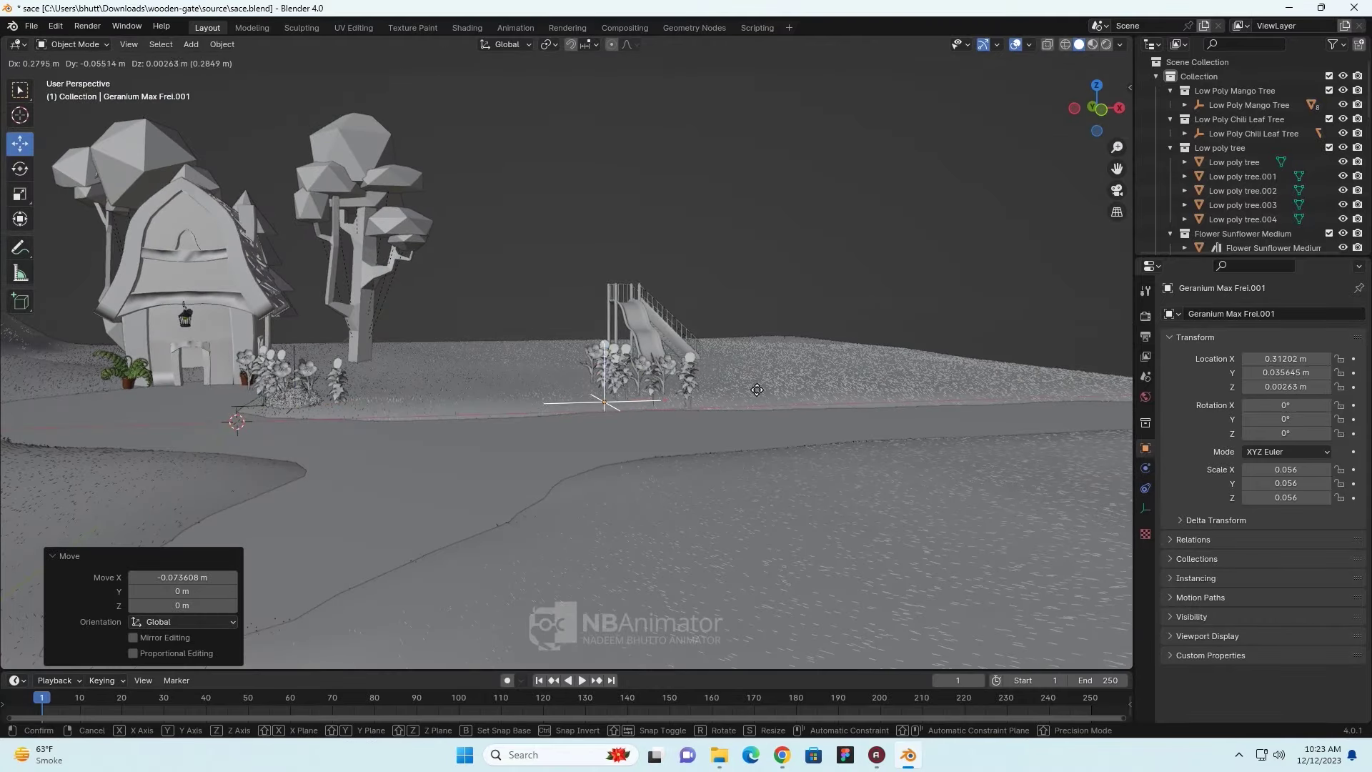
left_click(760, 388)
key("shift+s")
key("Escape")
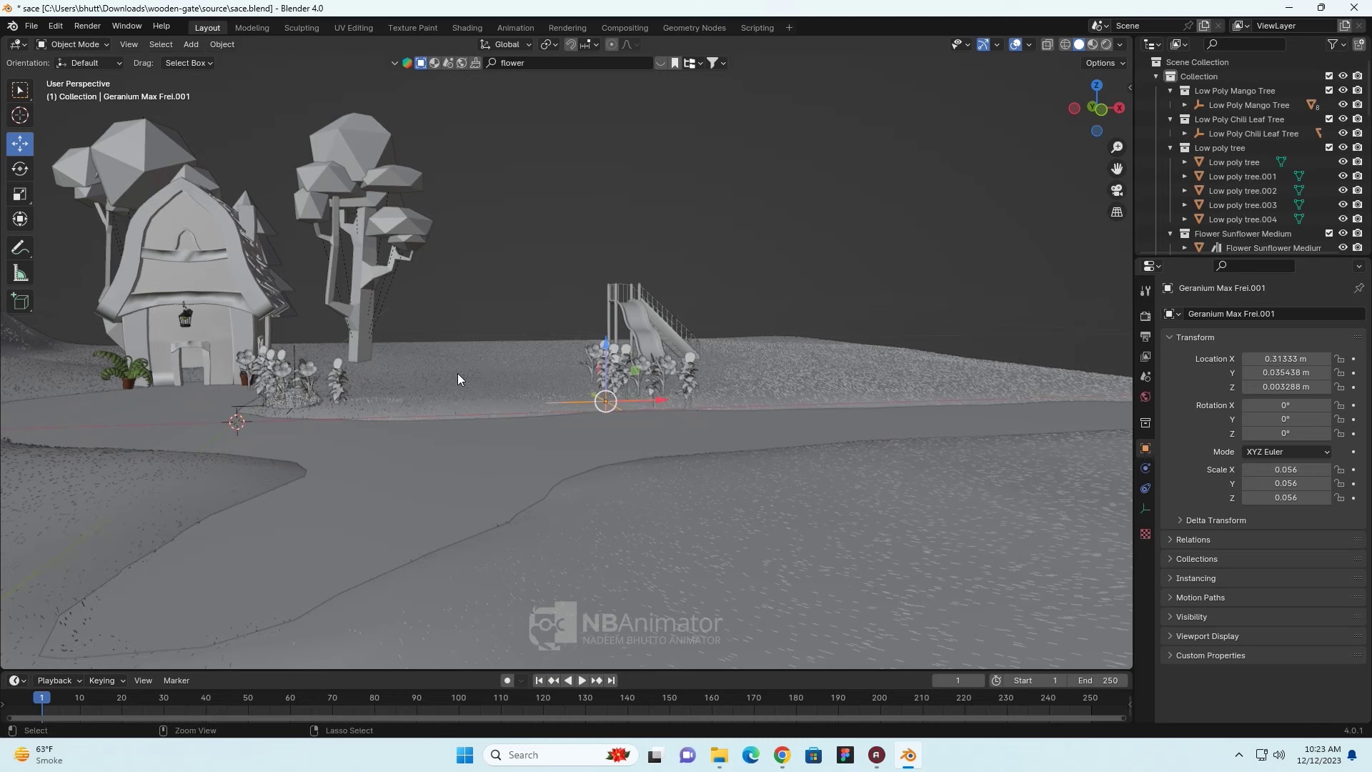
left_click(346, 402)
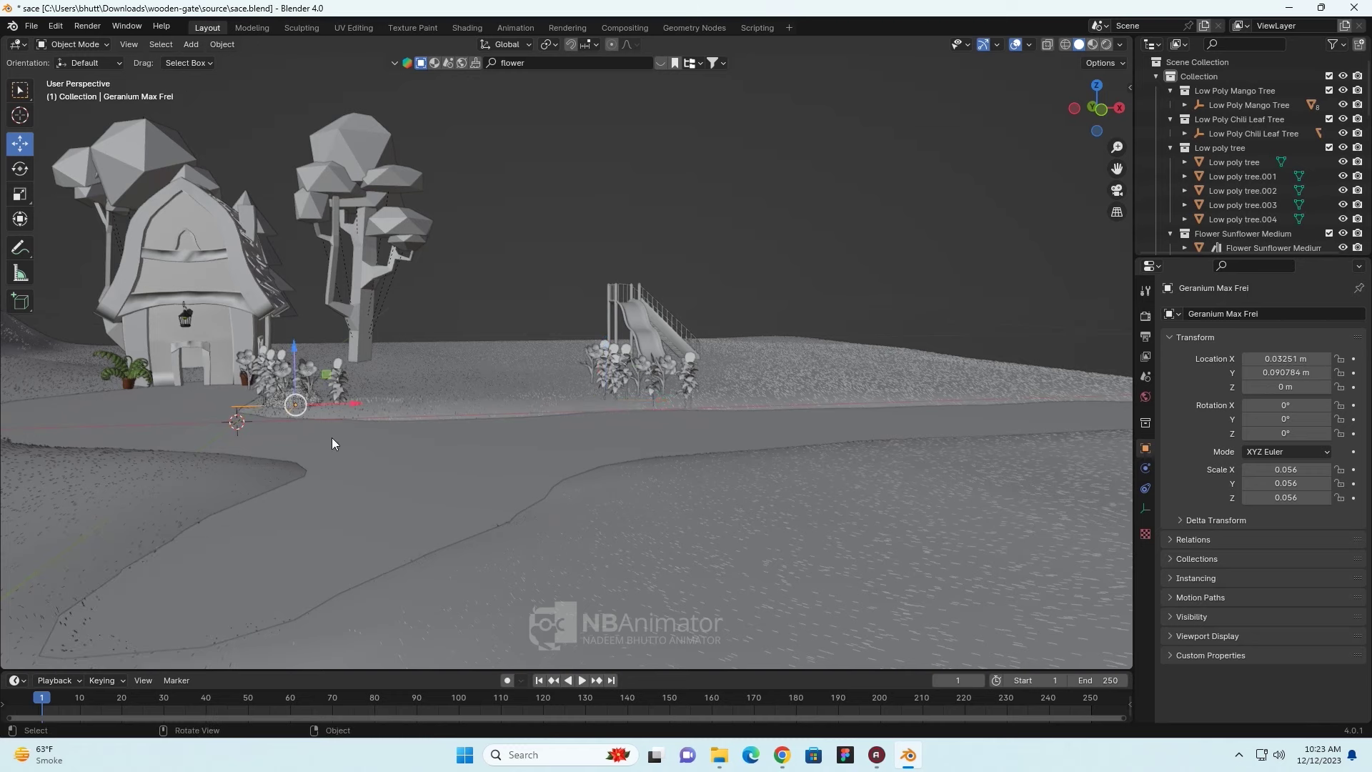
scroll(331, 437, "up", 3)
scroll(254, 481, "down", 3)
- Copy the Geranium Max Frei Flower patch beside the flowers near the slide, viewed from Numpad 7 top view
middle_click_drag(492, 479, 300, 445)
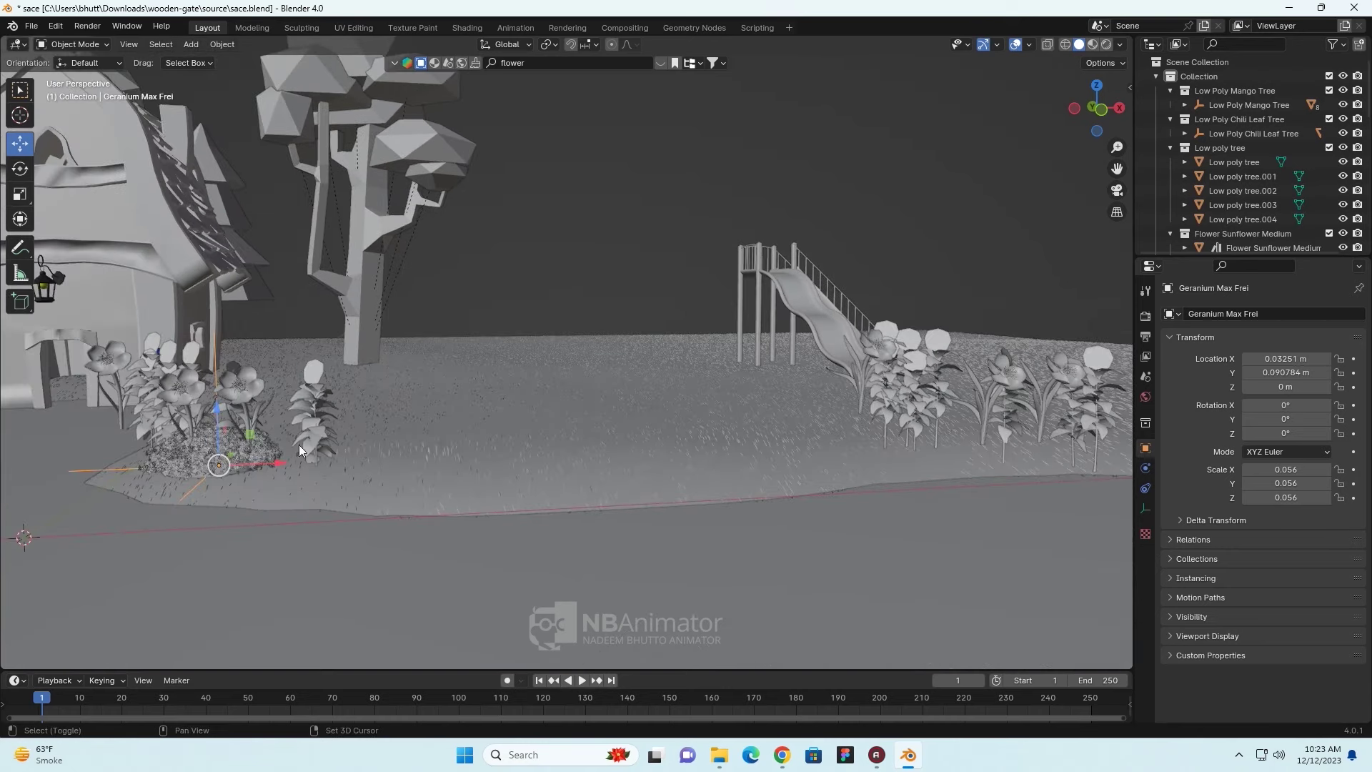
left_click(254, 454)
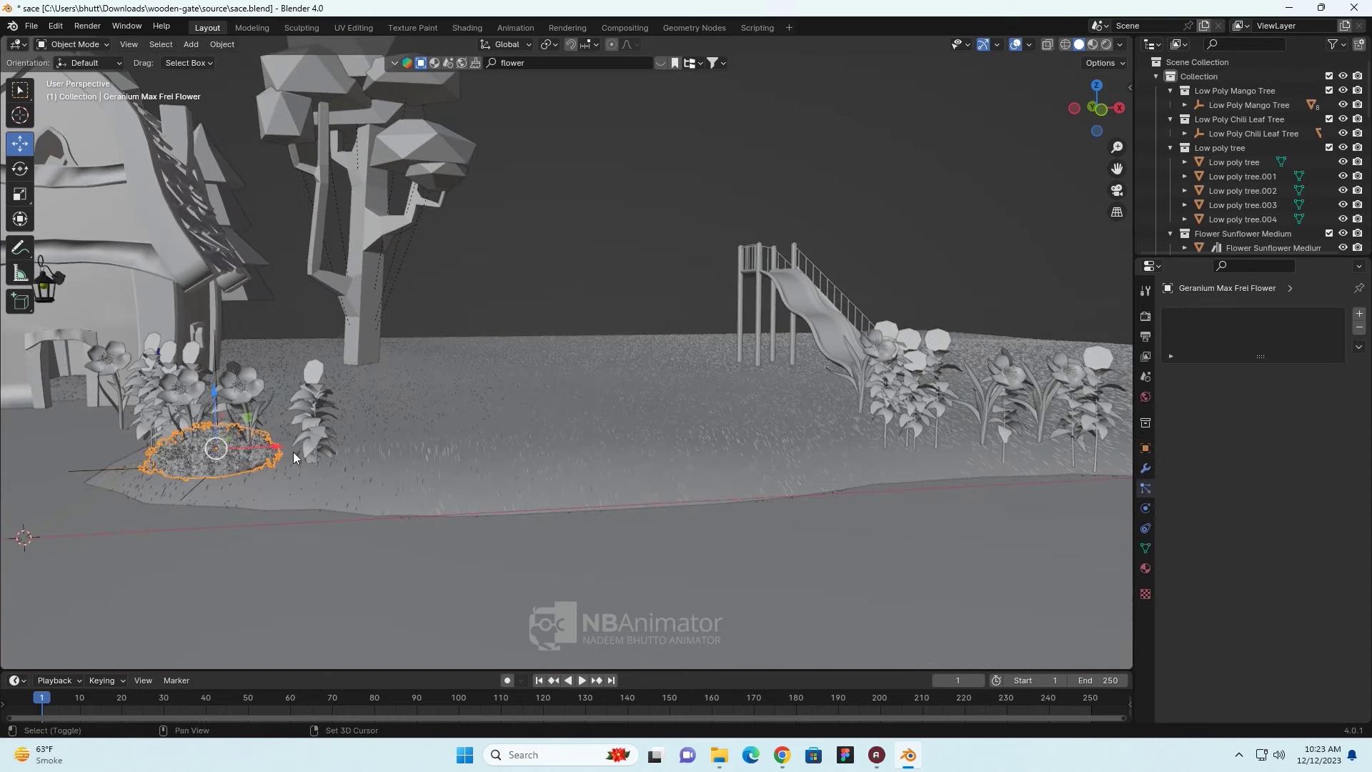
key("shift+d")
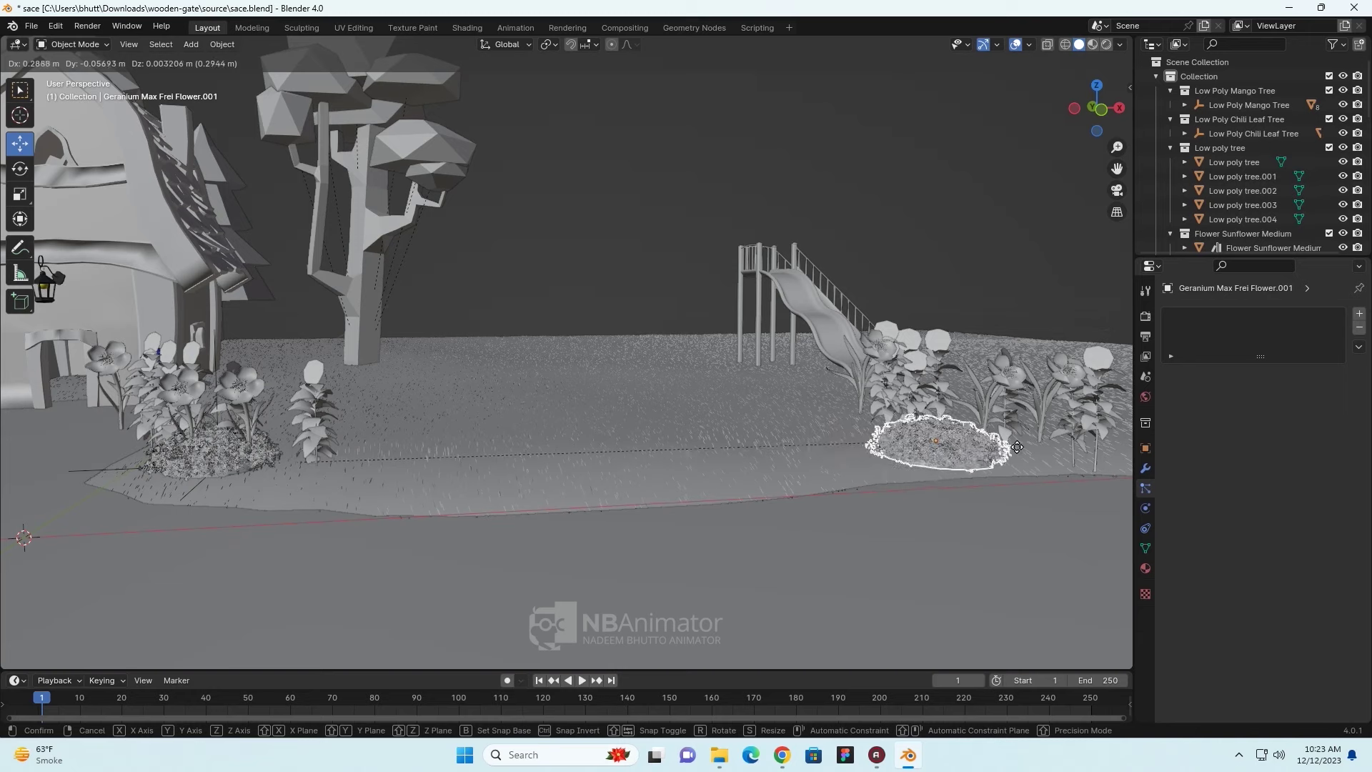
left_click(988, 451)
scroll(967, 454, "up", 5)
mouse_move(925, 553)
middle_mouse_down()
mouse_move(853, 566)
mouse_move(928, 613)
middle_mouse_up()
scroll(927, 612, "down", 4)
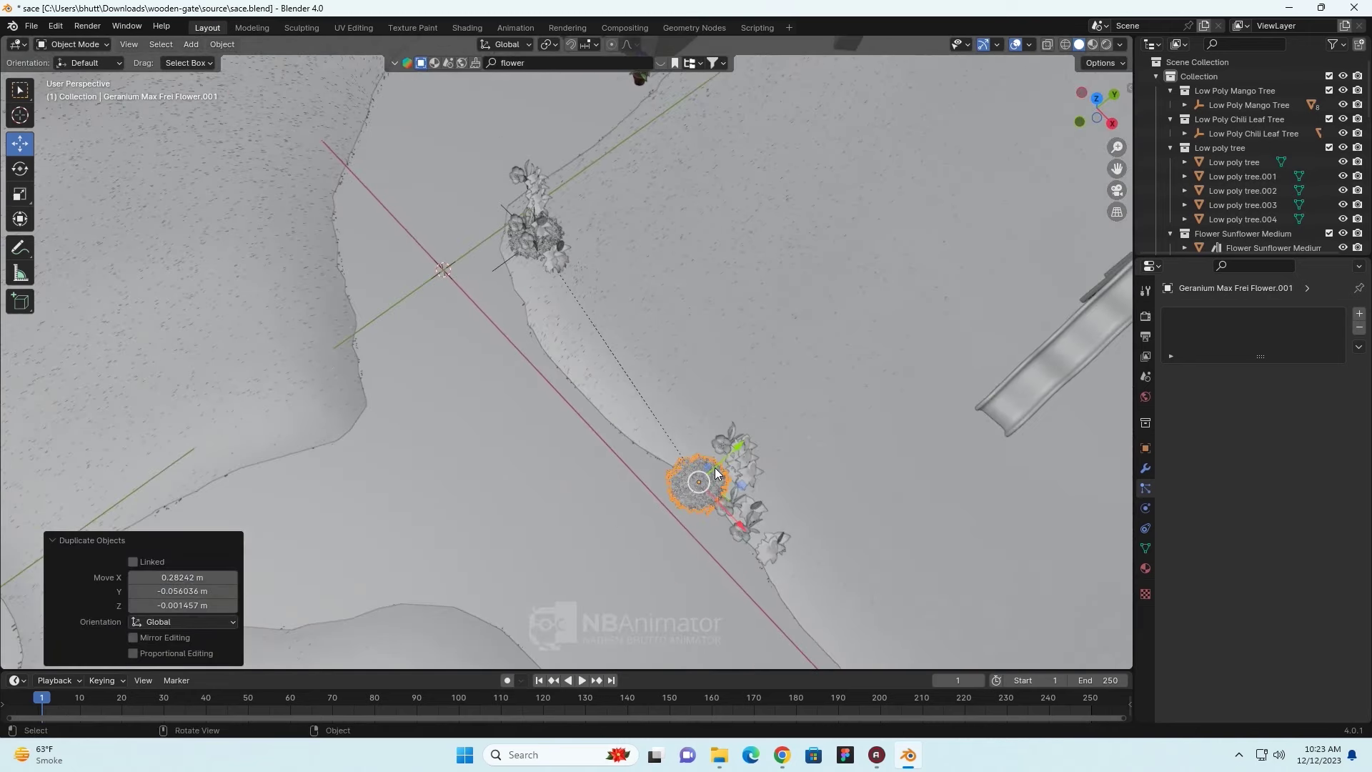
key("KP_7")
- Nudge the copied flower patch slightly along X and Y
left_click_drag(789, 329, 786, 323)
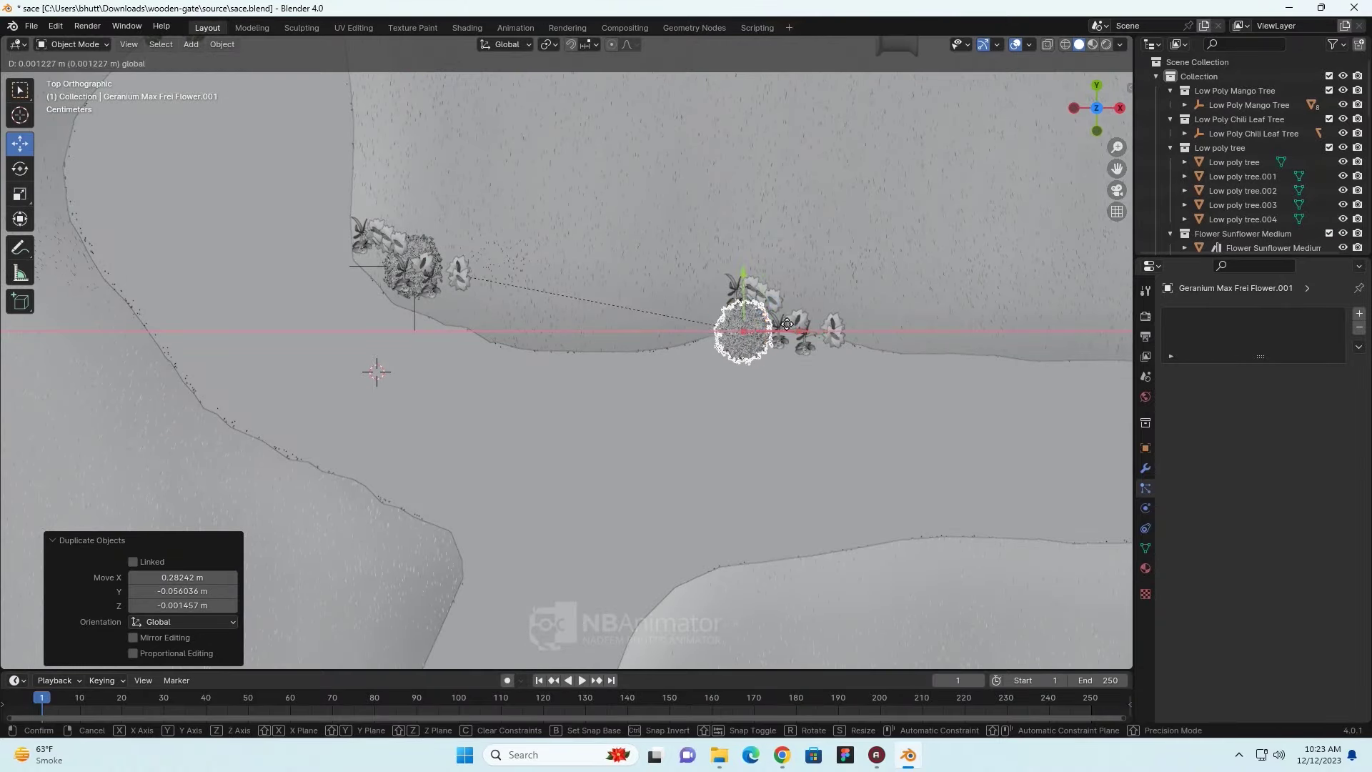
left_click(805, 310)
key("g")
key("y")
left_click(807, 314)
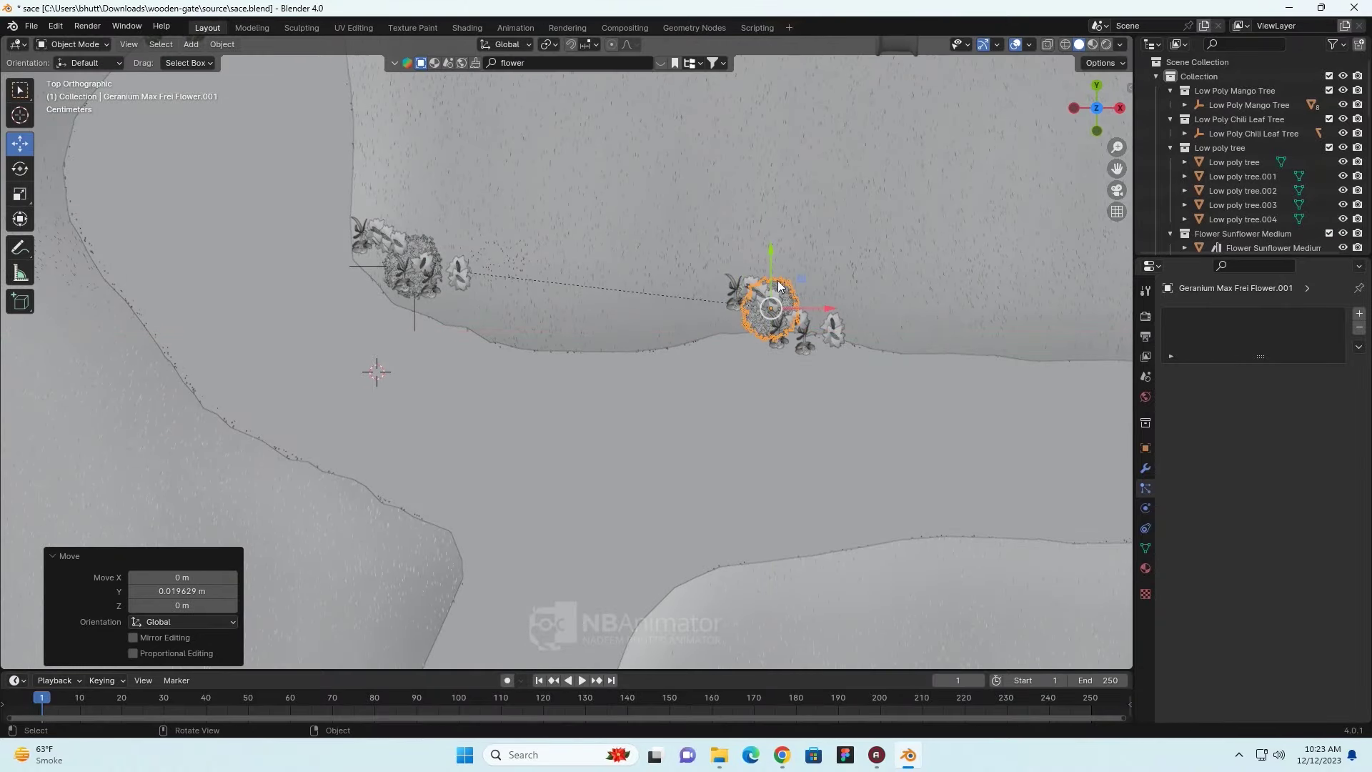
mouse_move(808, 314)
middle_mouse_down()
mouse_move(819, 331)
mouse_move(809, 244)
mouse_move(823, 399)
mouse_move(668, 447)
mouse_move(767, 397)
mouse_move(737, 461)
middle_mouse_up()
scroll(822, 400, "down", 2)
scroll(736, 462, "up", 2)
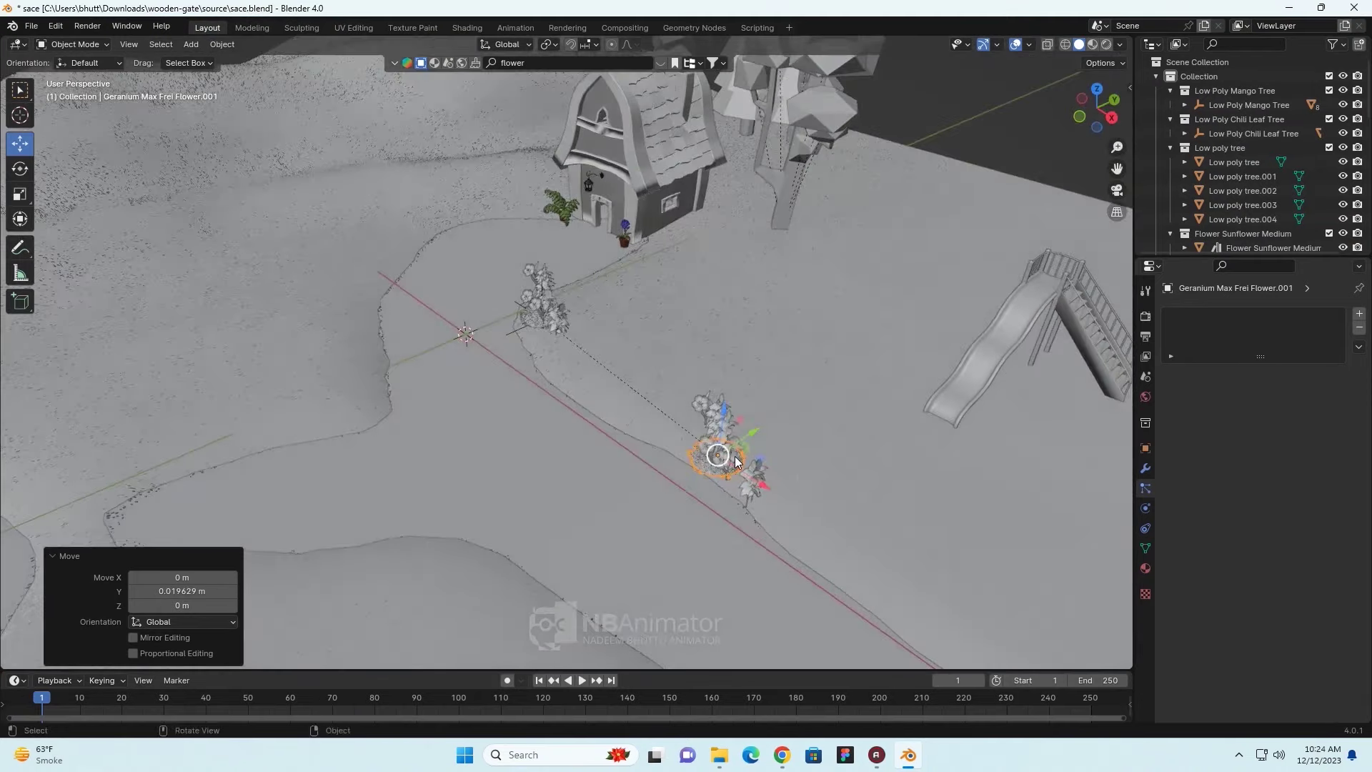
- Add two more flower patch copies on the grass left of the path and further up
key("shift+d")
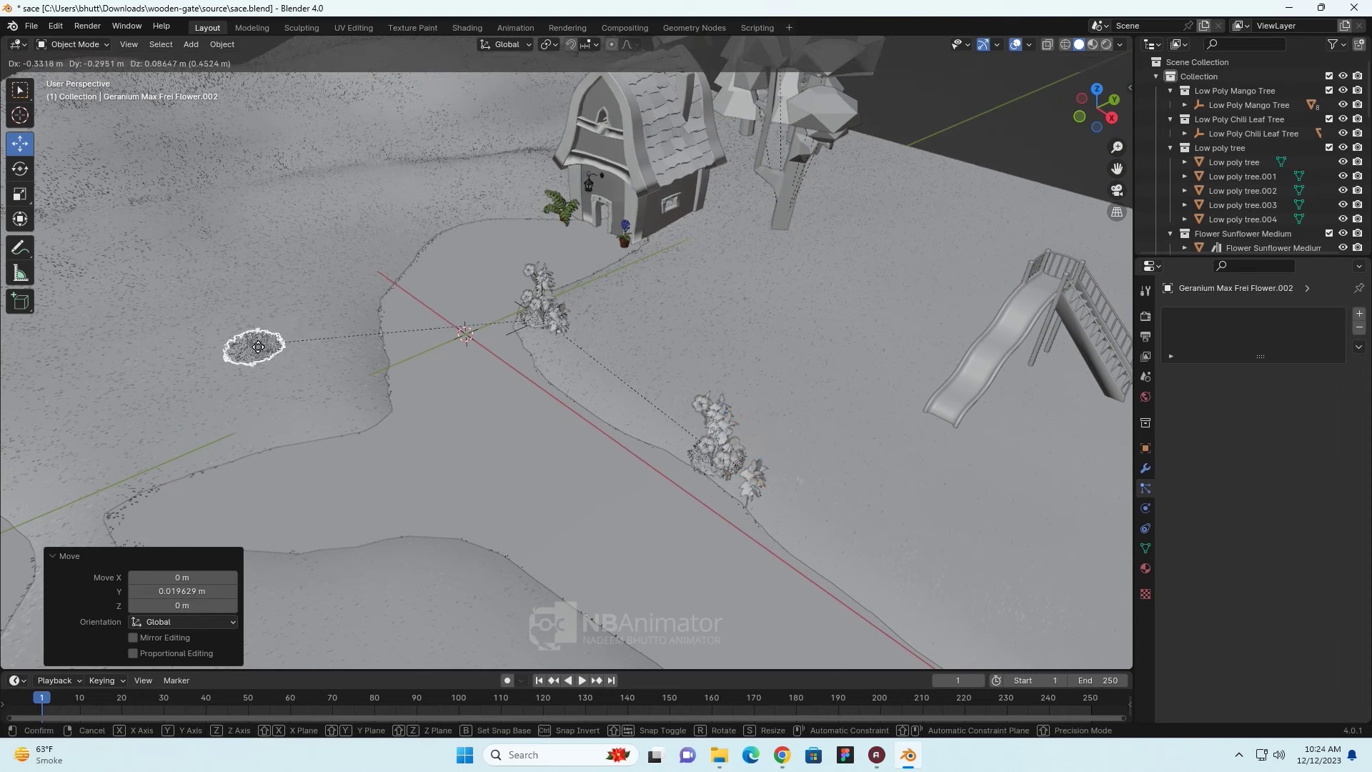
left_click(352, 411)
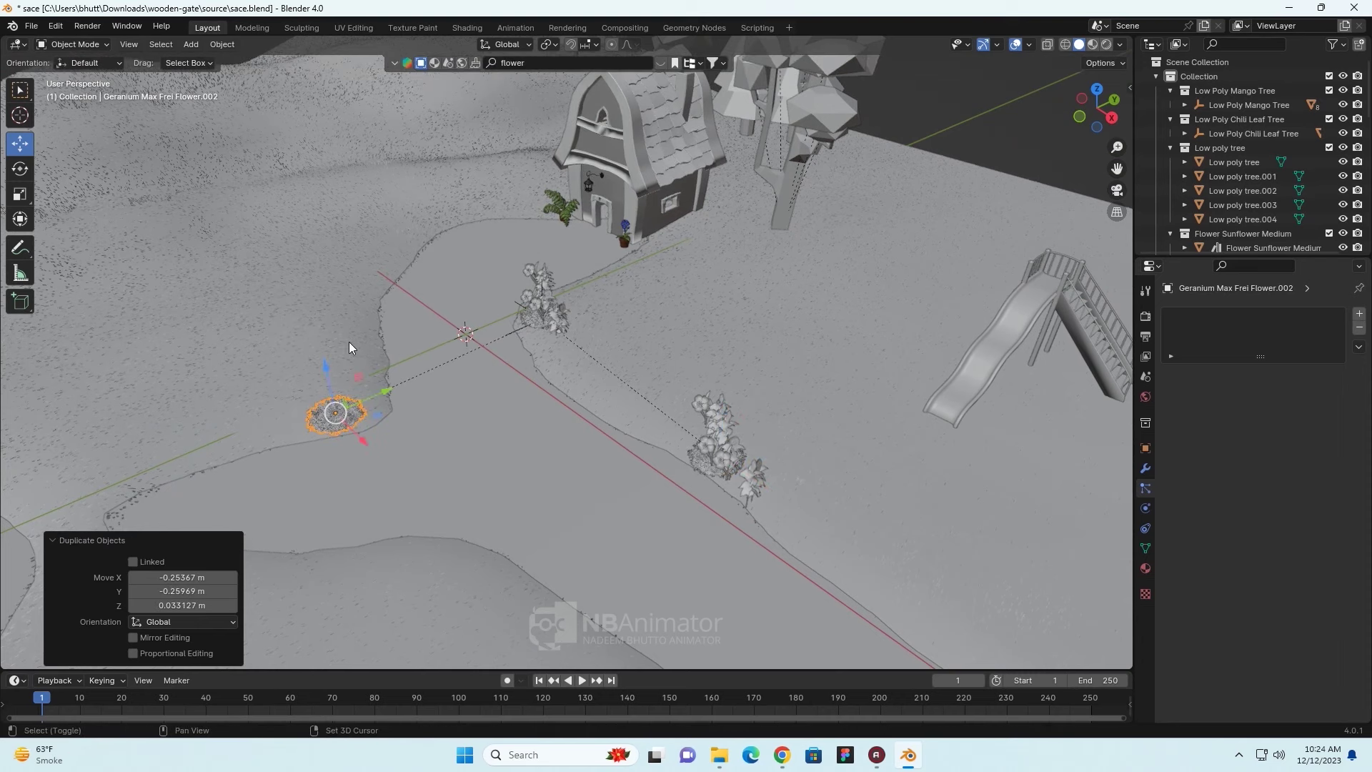
key("shift+d")
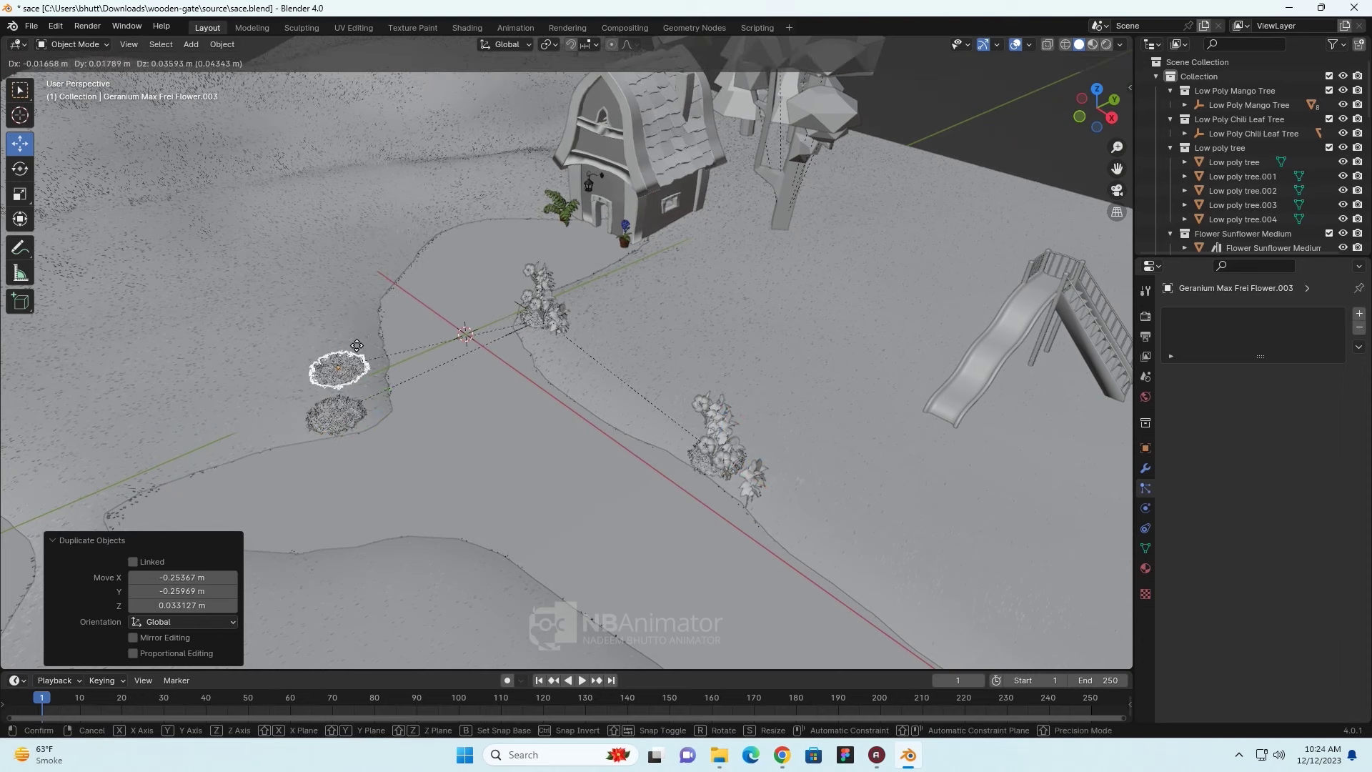
left_click(256, 158)
middle_click_drag(266, 329, 373, 333)
mouse_move(405, 315)
middle_mouse_down()
mouse_move(455, 321)
mouse_move(522, 93)
middle_mouse_up()
- Lower the flower patches, including Flower.002, onto the ground and slide it along X
left_click_drag(532, 95, 506, 375)
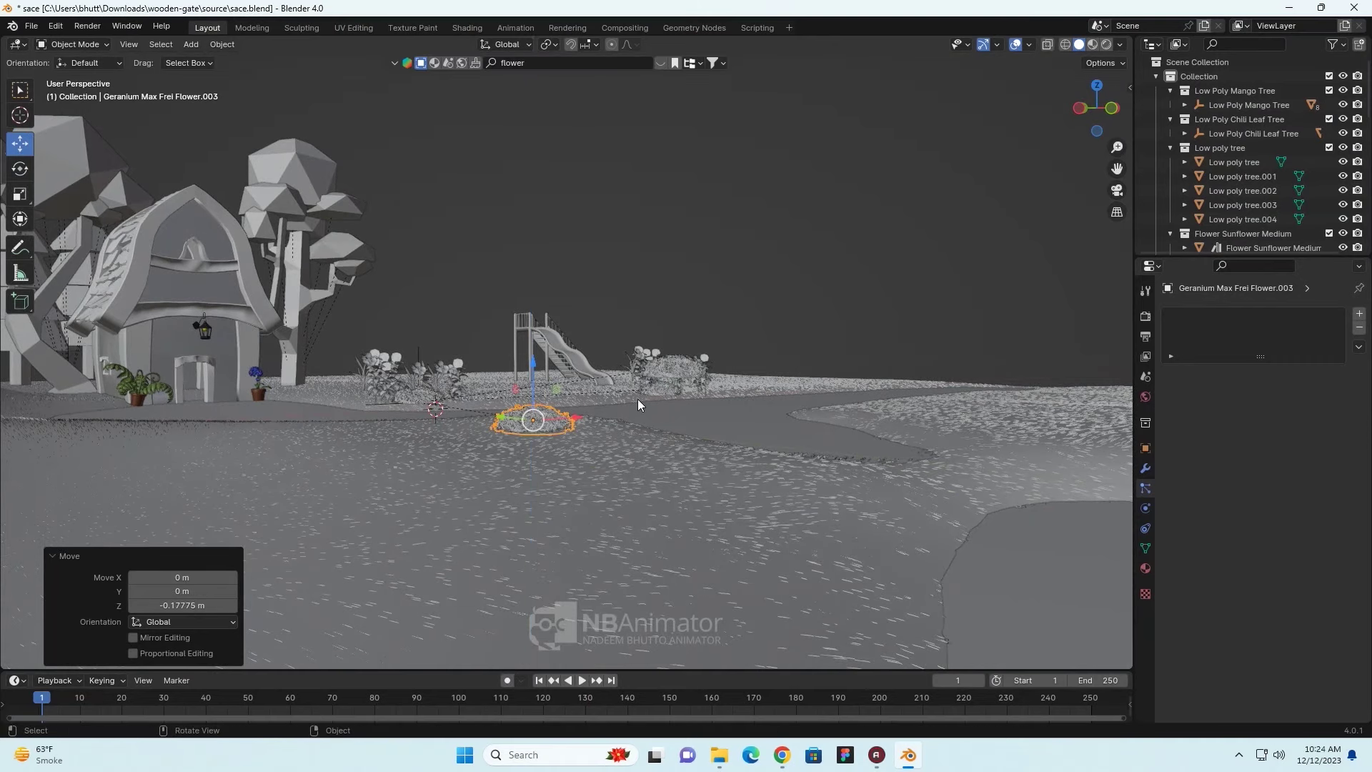
left_click(662, 370)
left_click_drag(675, 323, 672, 379)
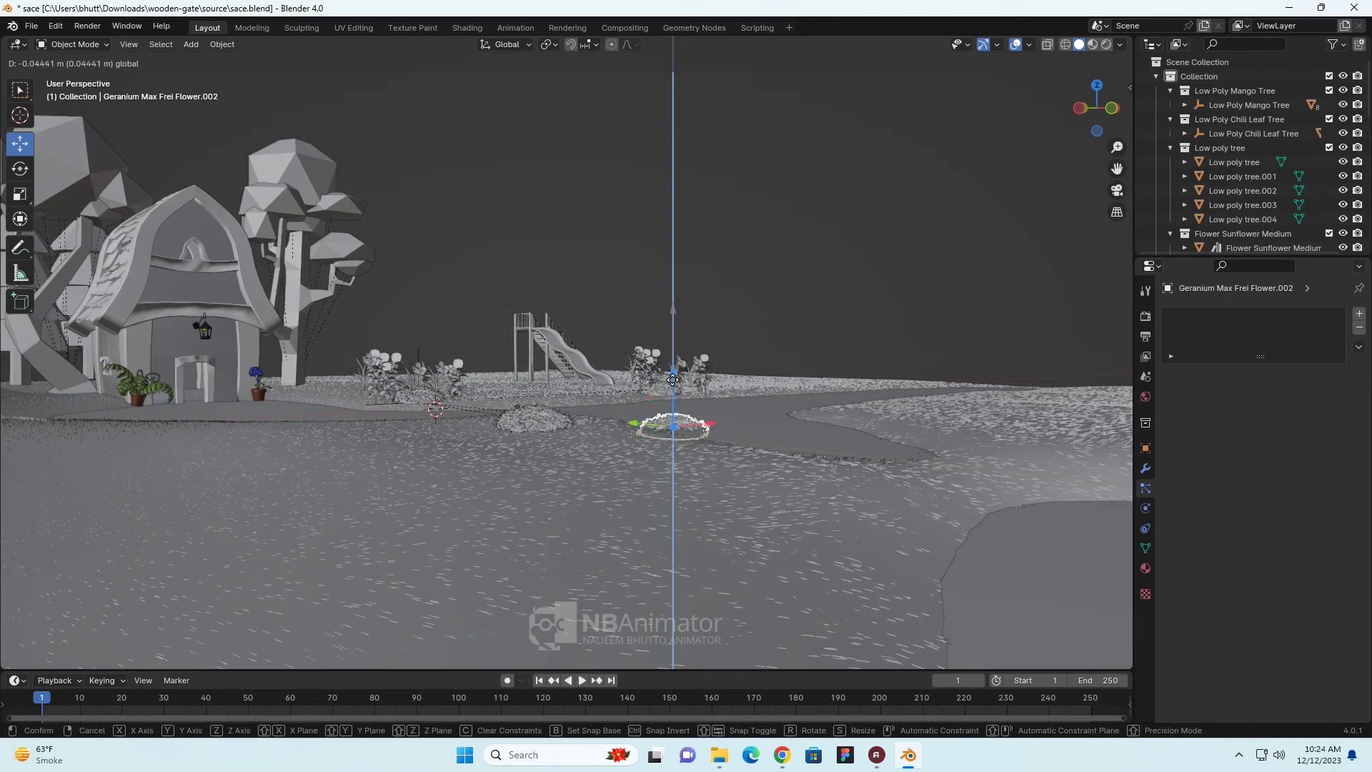
mouse_move(672, 380)
middle_mouse_down()
mouse_move(704, 506)
mouse_move(605, 547)
middle_mouse_up()
left_click_drag(582, 568, 501, 575)
mouse_move(501, 575)
middle_mouse_down()
mouse_move(567, 537)
mouse_move(526, 553)
mouse_move(576, 511)
middle_mouse_up()
- Shift Geranium Max Frei Flower.003 along X, cancelling the unfinished vertical move
left_click(557, 542)
mouse_move(593, 407)
left_mouse_down()
mouse_move(389, 439)
mouse_move(437, 420)
mouse_move(436, 401)
left_mouse_up()
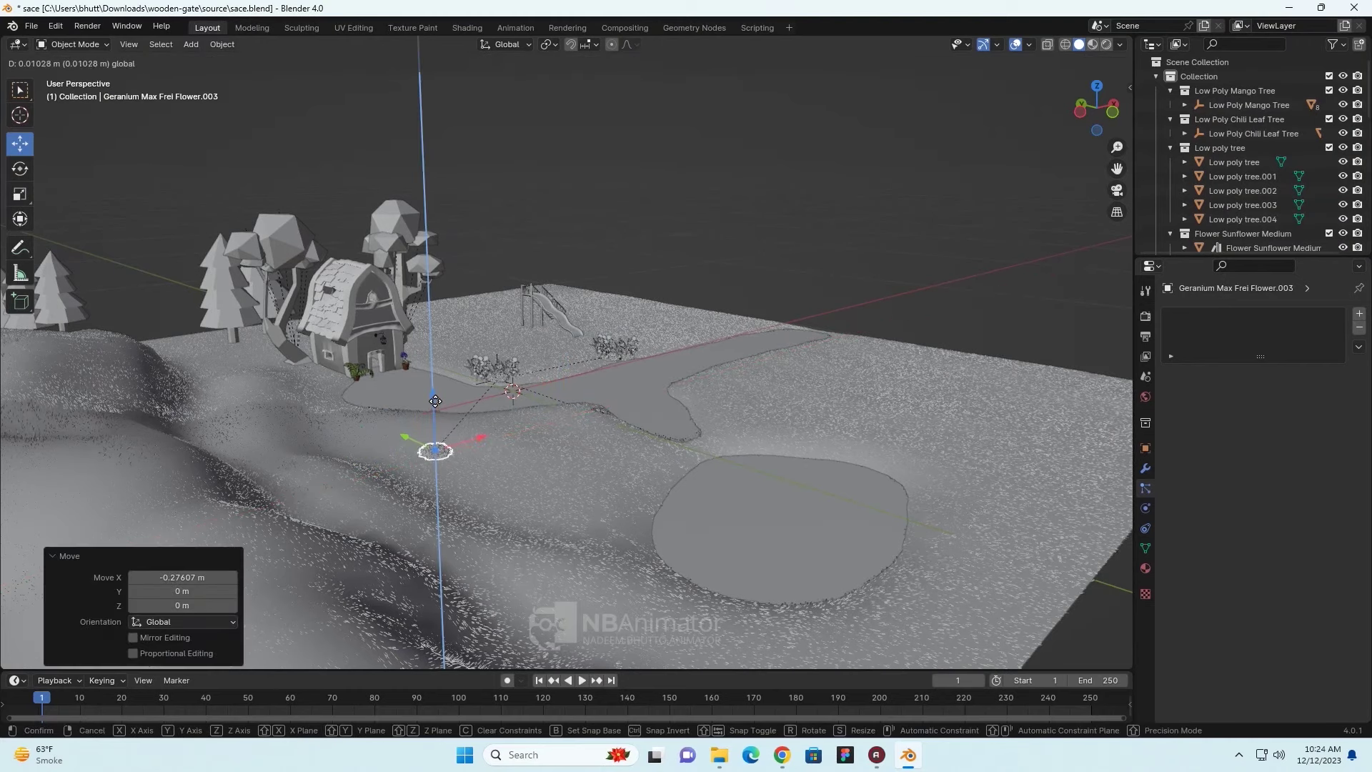
key("Escape")
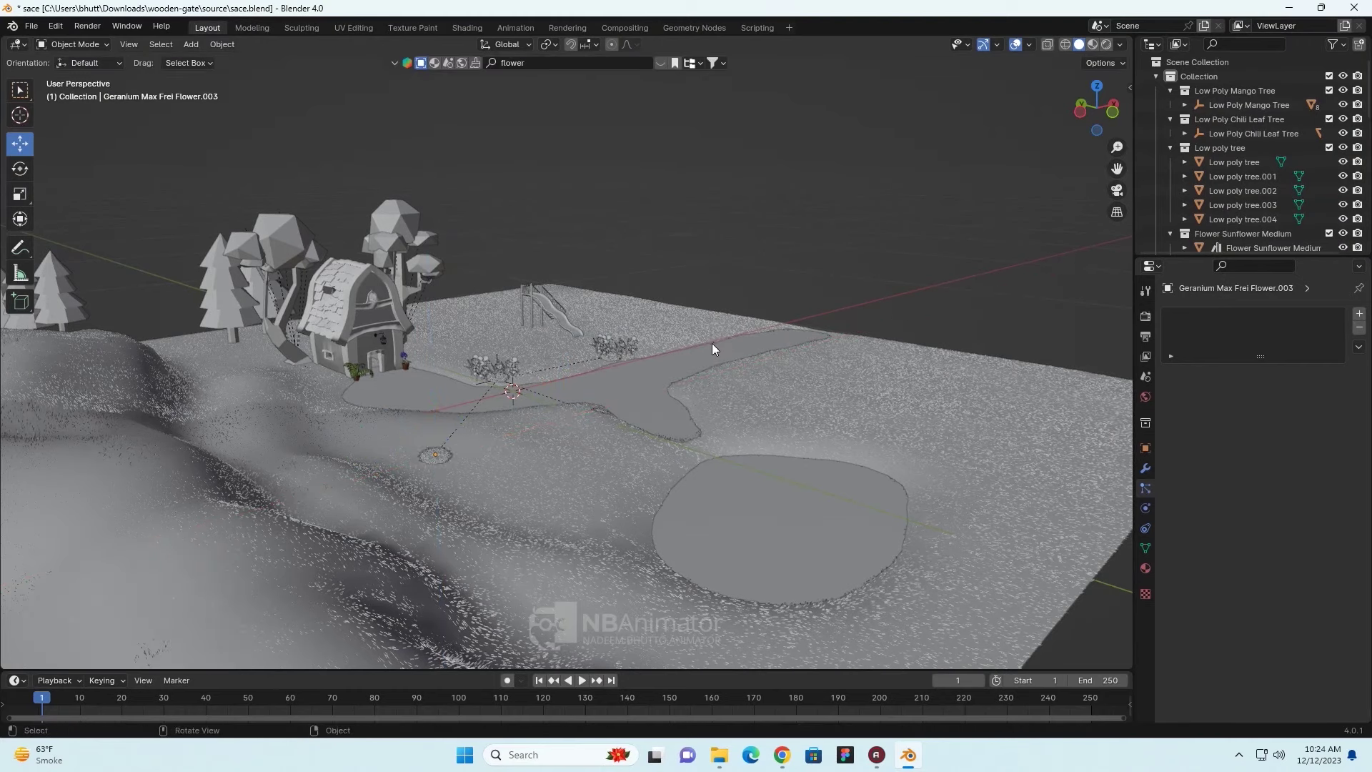
middle_click_drag(712, 348, 535, 394)
scroll(532, 395, "up", 5)
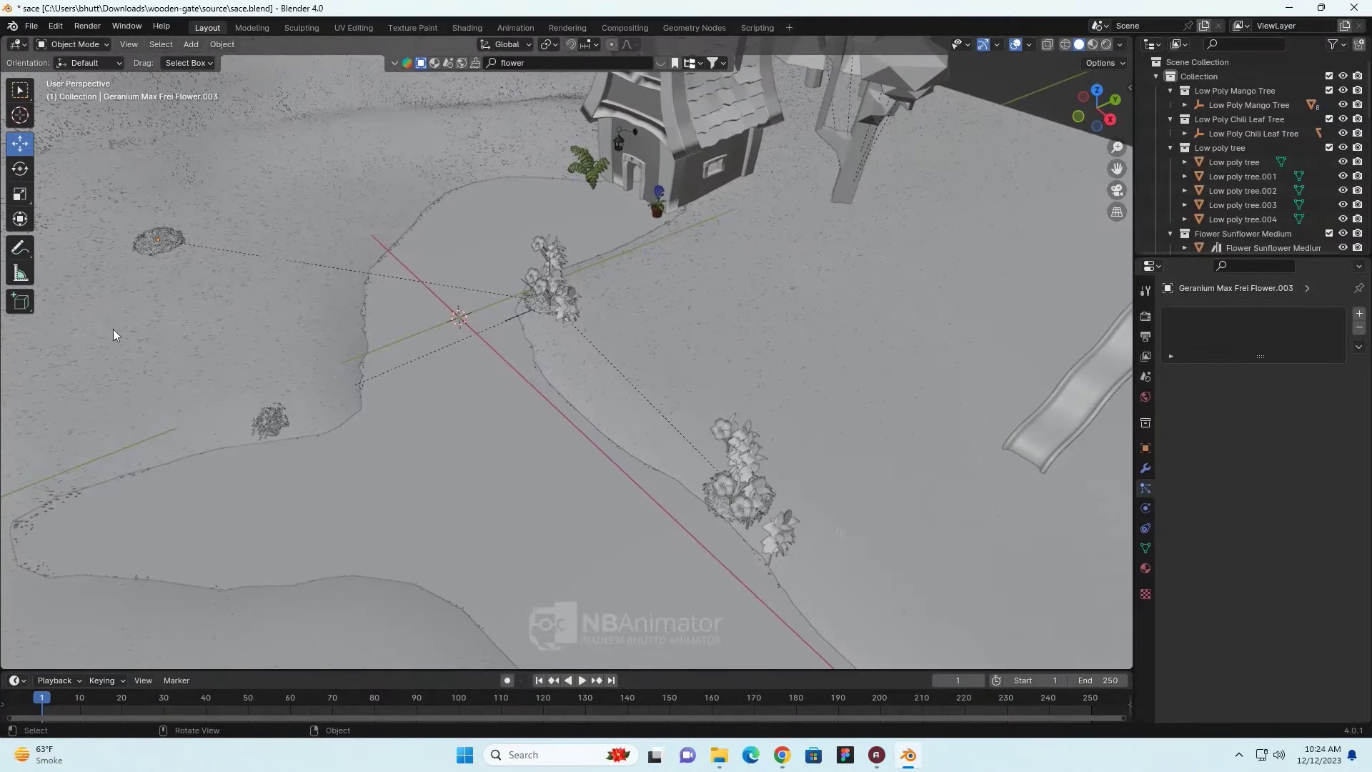
- Turn on Material Preview shading and orbit around the coloured house, slide and path
mouse_move(528, 326)
middle_mouse_down()
mouse_move(527, 339)
mouse_move(608, 298)
middle_mouse_up()
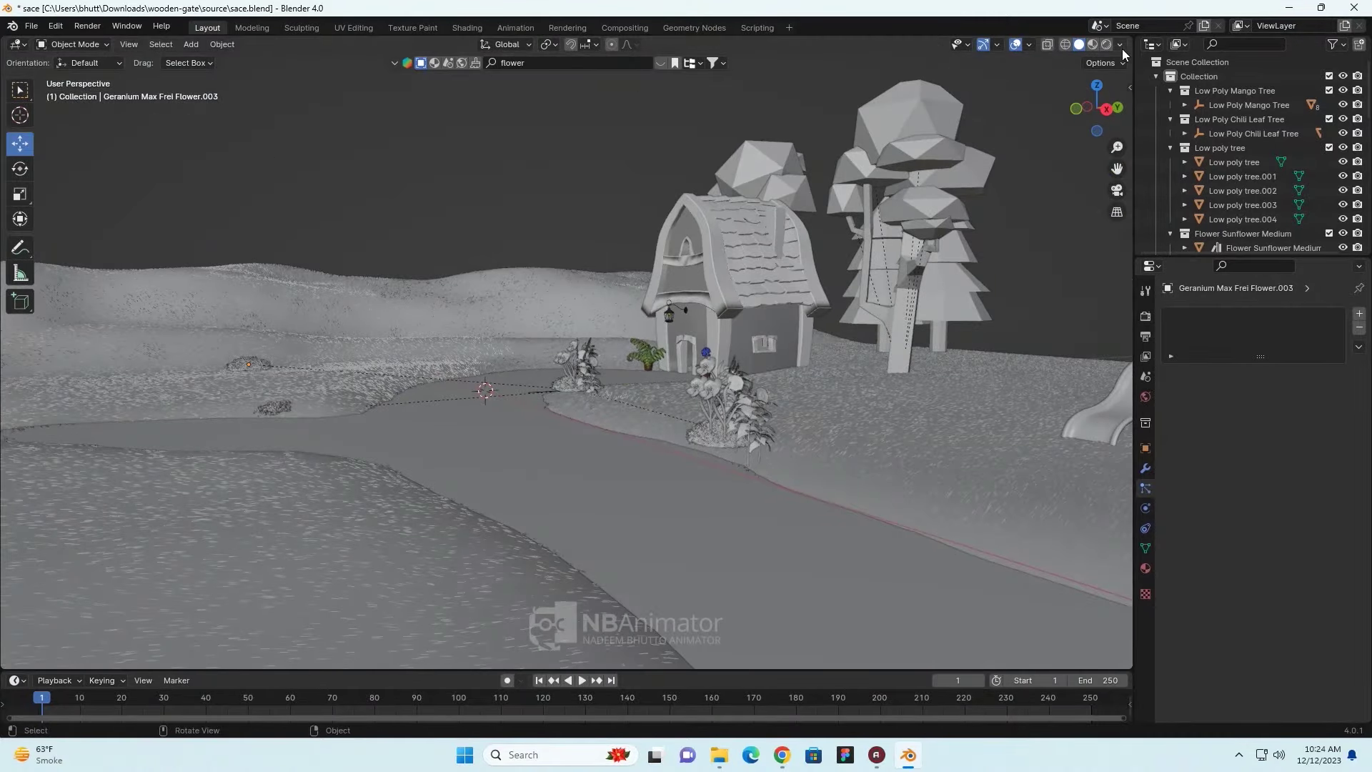
left_click(1092, 48)
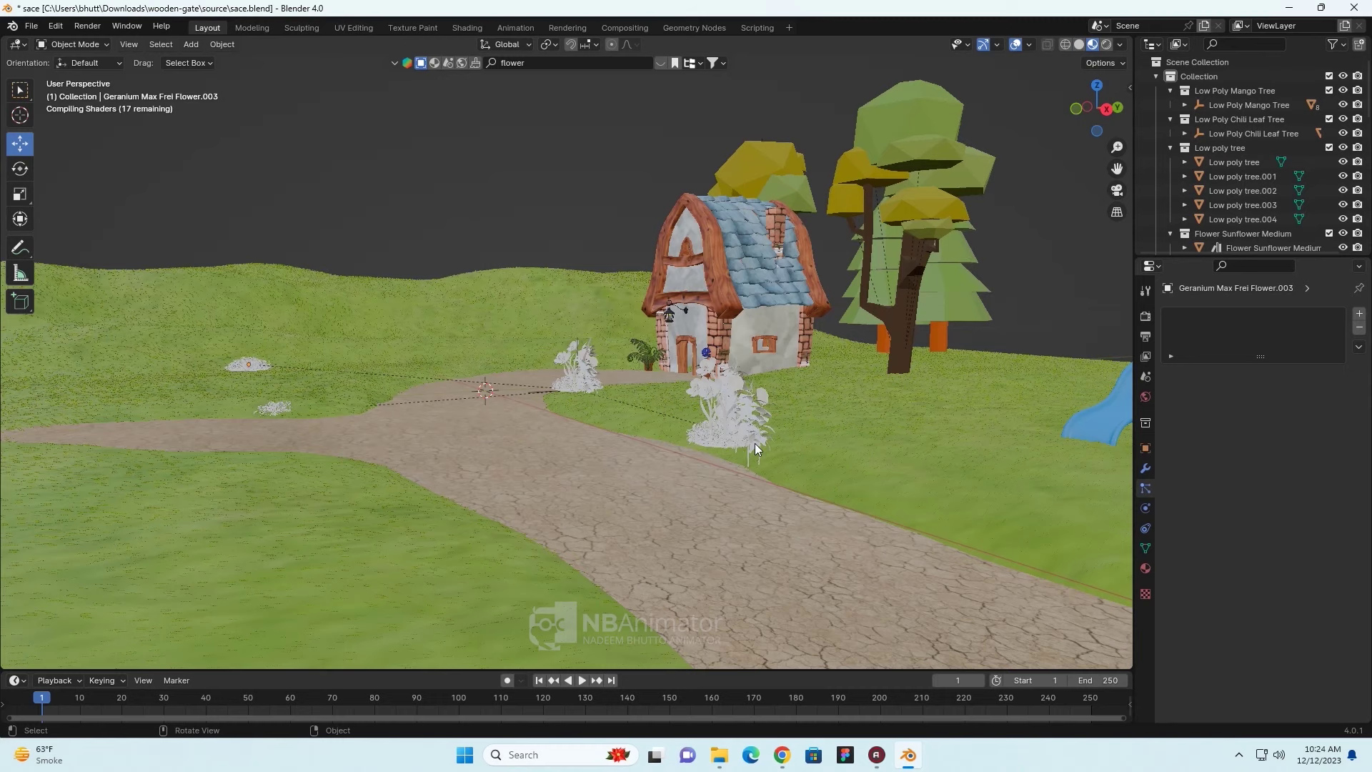
middle_click_drag(729, 490, 728, 490)
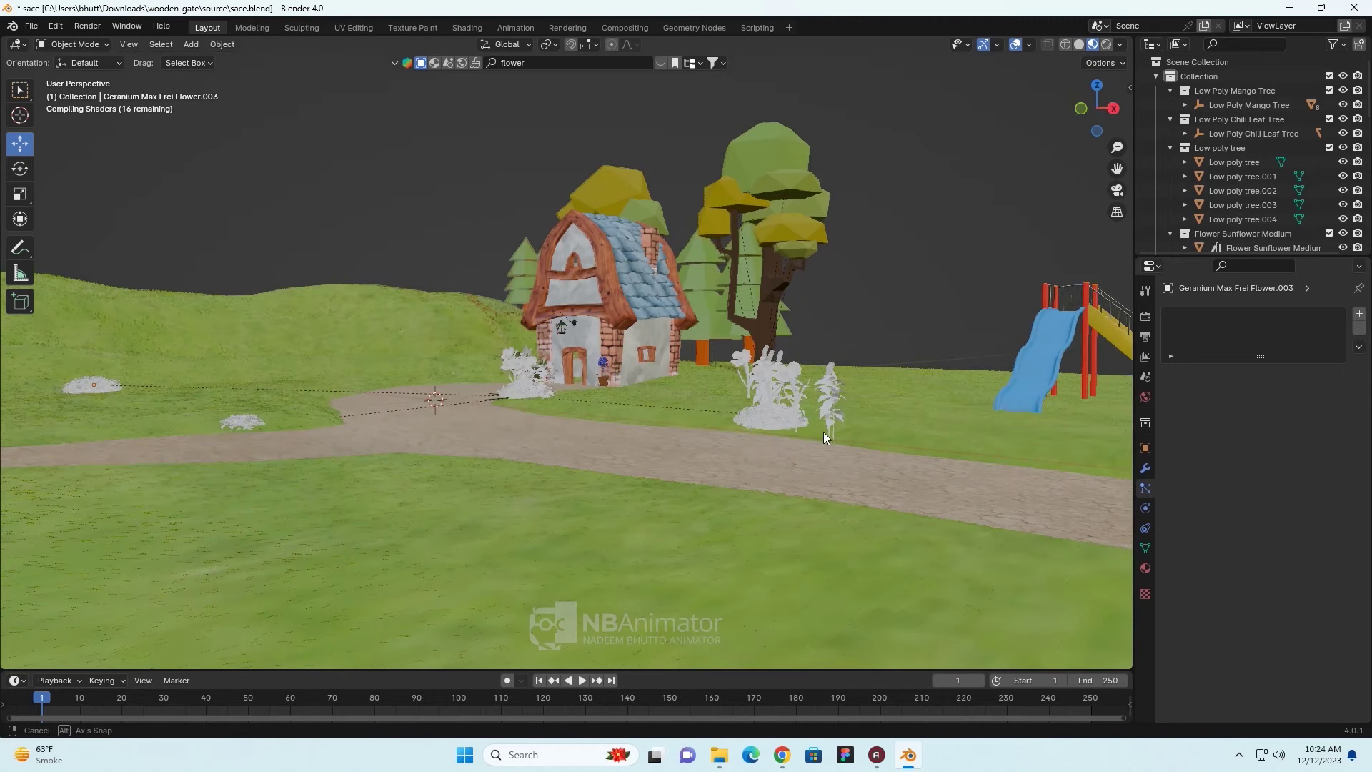
middle_click_drag(777, 458, 778, 480)
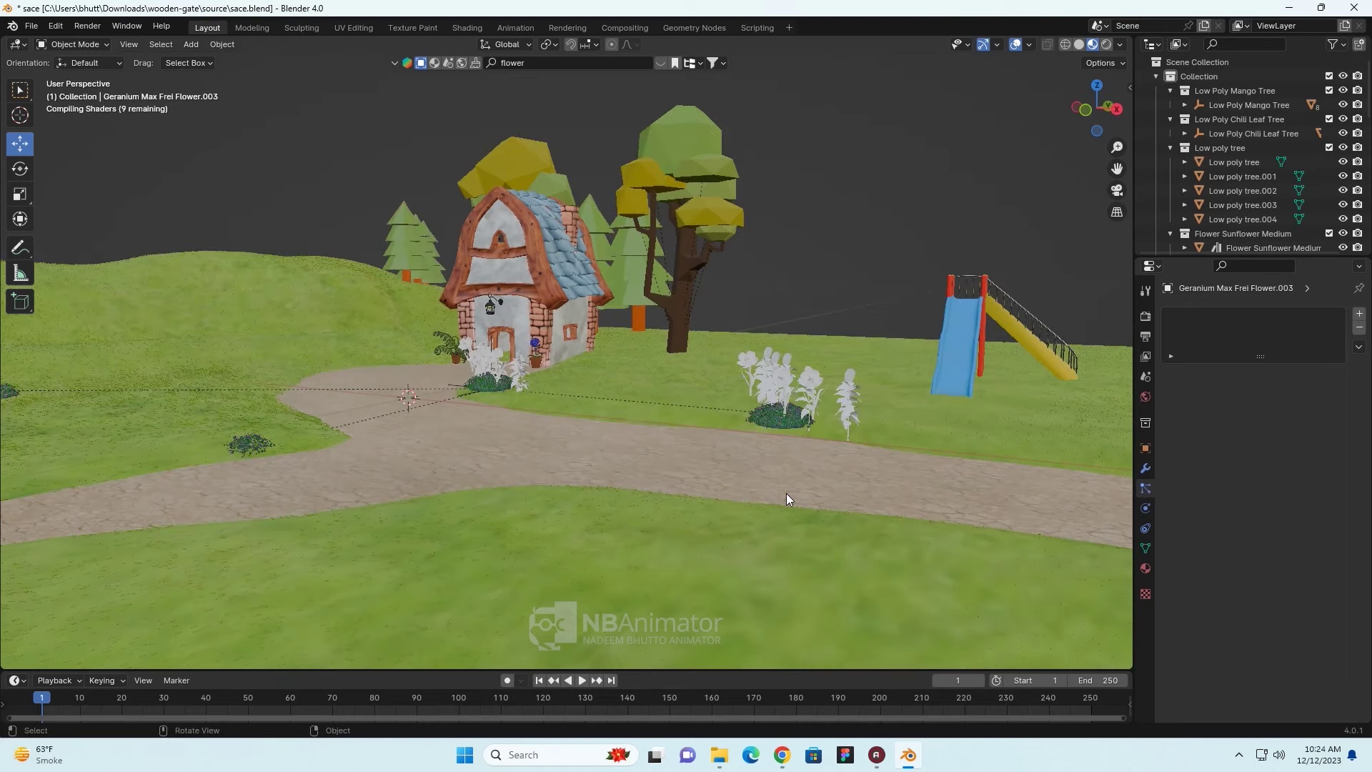
scroll(786, 494, "up", 2)
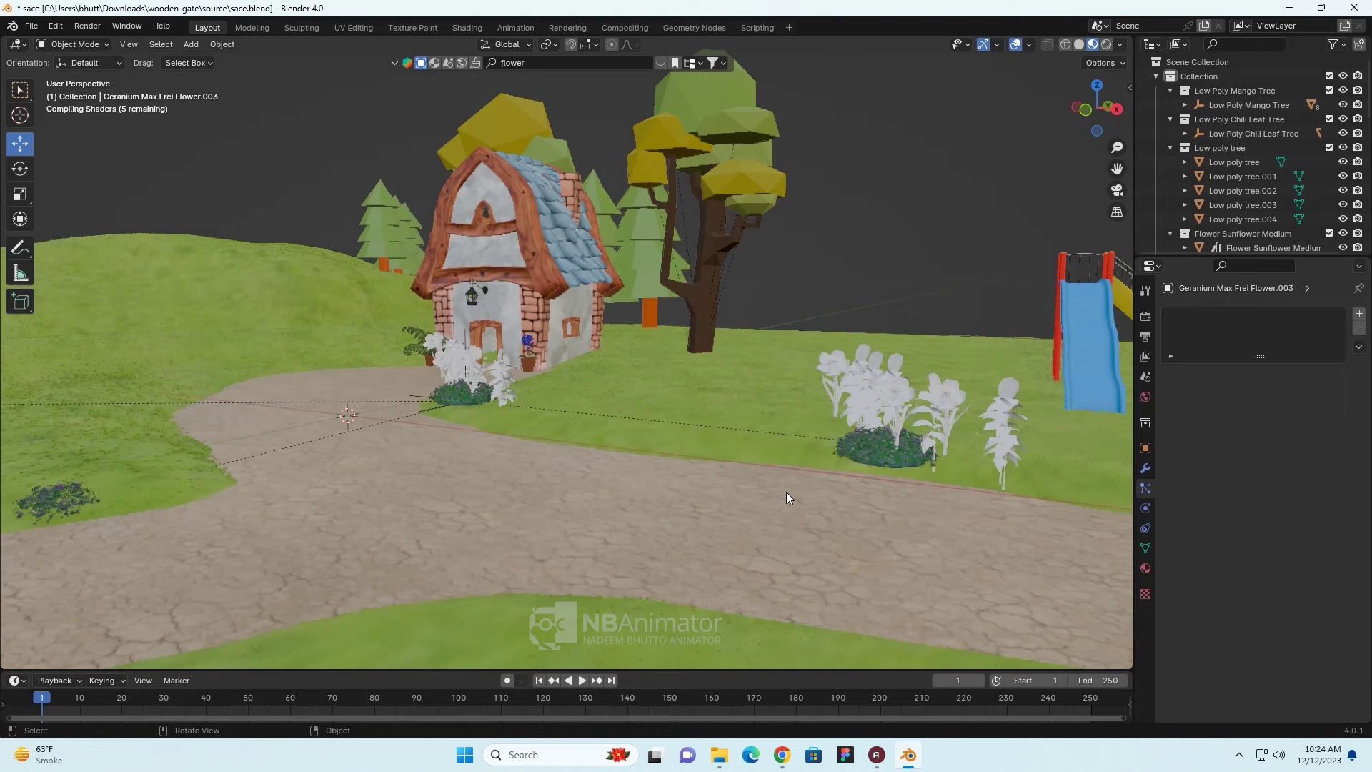
scroll(837, 504, "up", 2)
scroll(851, 507, "down", 3)
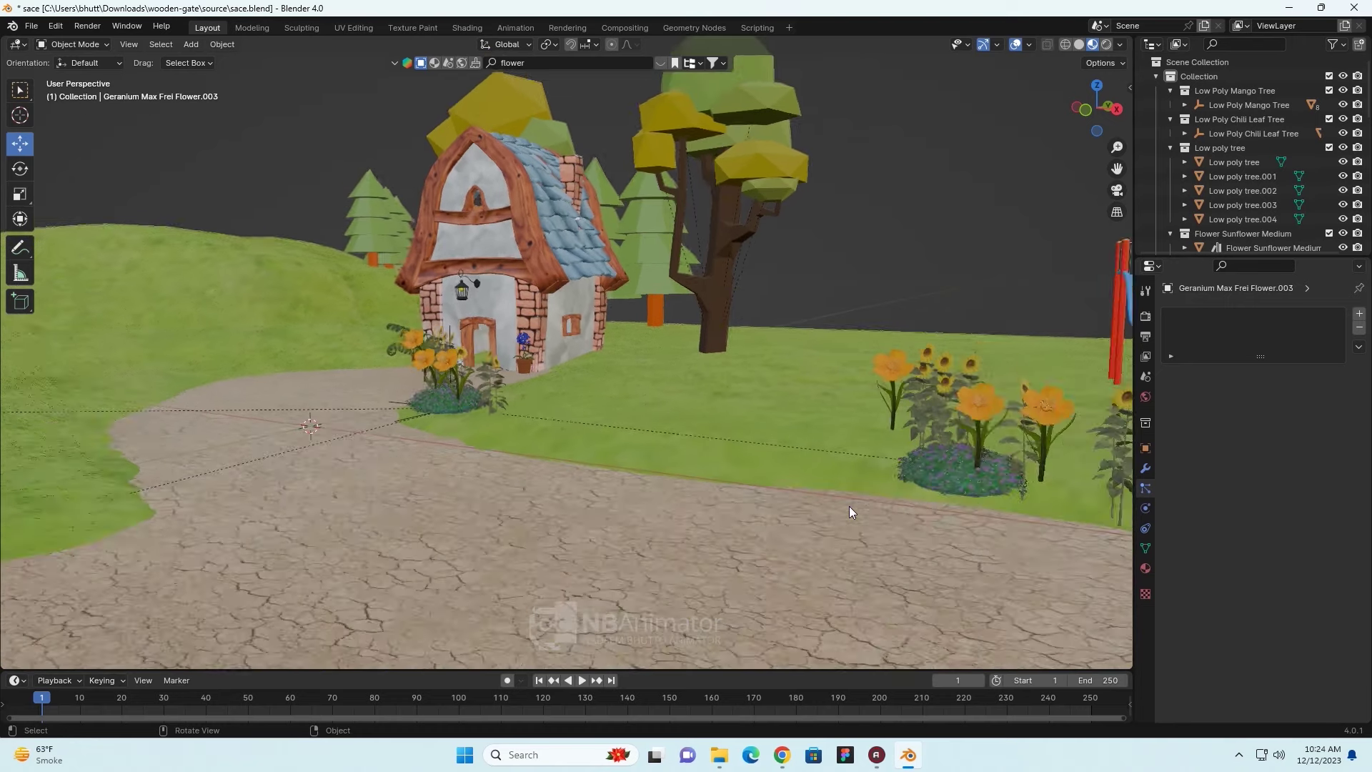
scroll(858, 518, "down", 1)
mouse_move(864, 530)
middle_mouse_down()
mouse_move(743, 532)
mouse_move(718, 592)
mouse_move(706, 518)
mouse_move(640, 516)
mouse_move(762, 512)
mouse_move(699, 498)
mouse_move(742, 530)
mouse_move(872, 514)
mouse_move(648, 514)
mouse_move(705, 531)
middle_mouse_up()
scroll(647, 507, "down", 4)
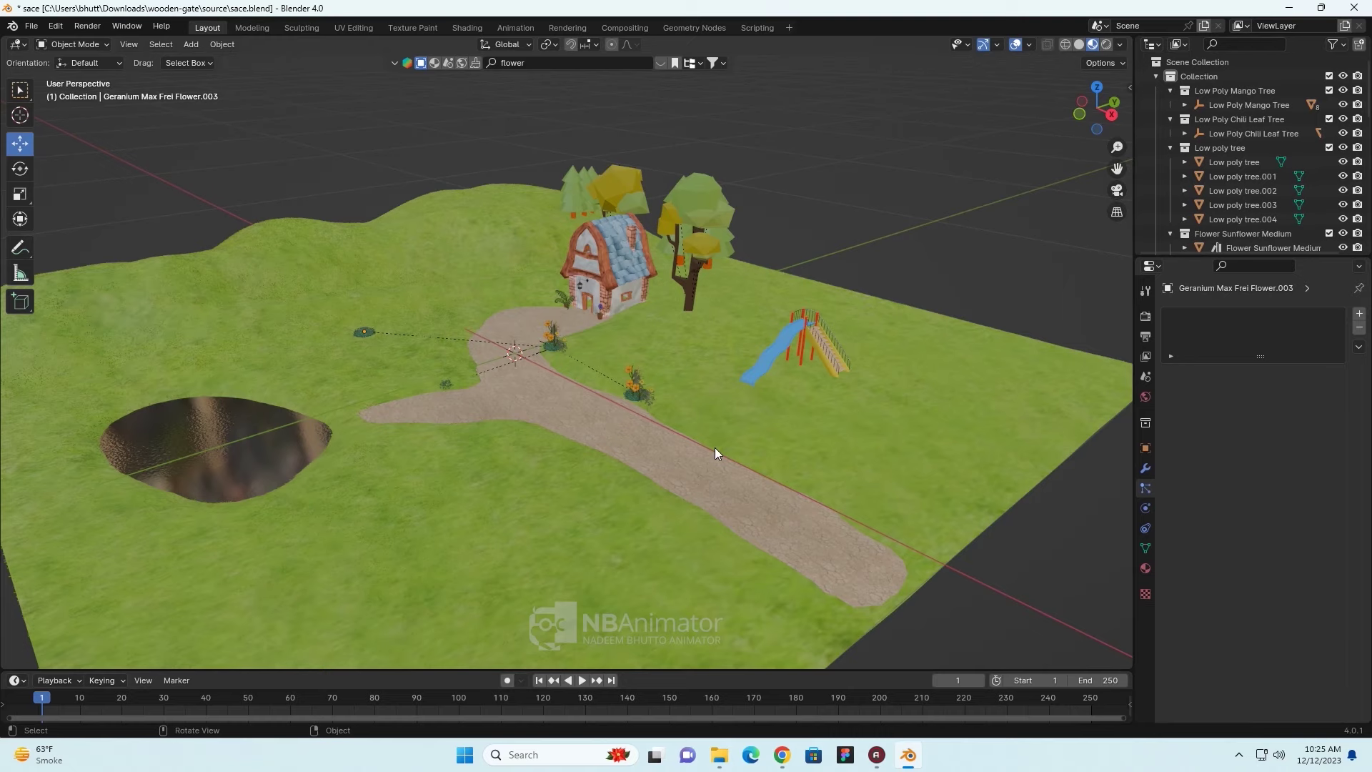
left_click(719, 755)
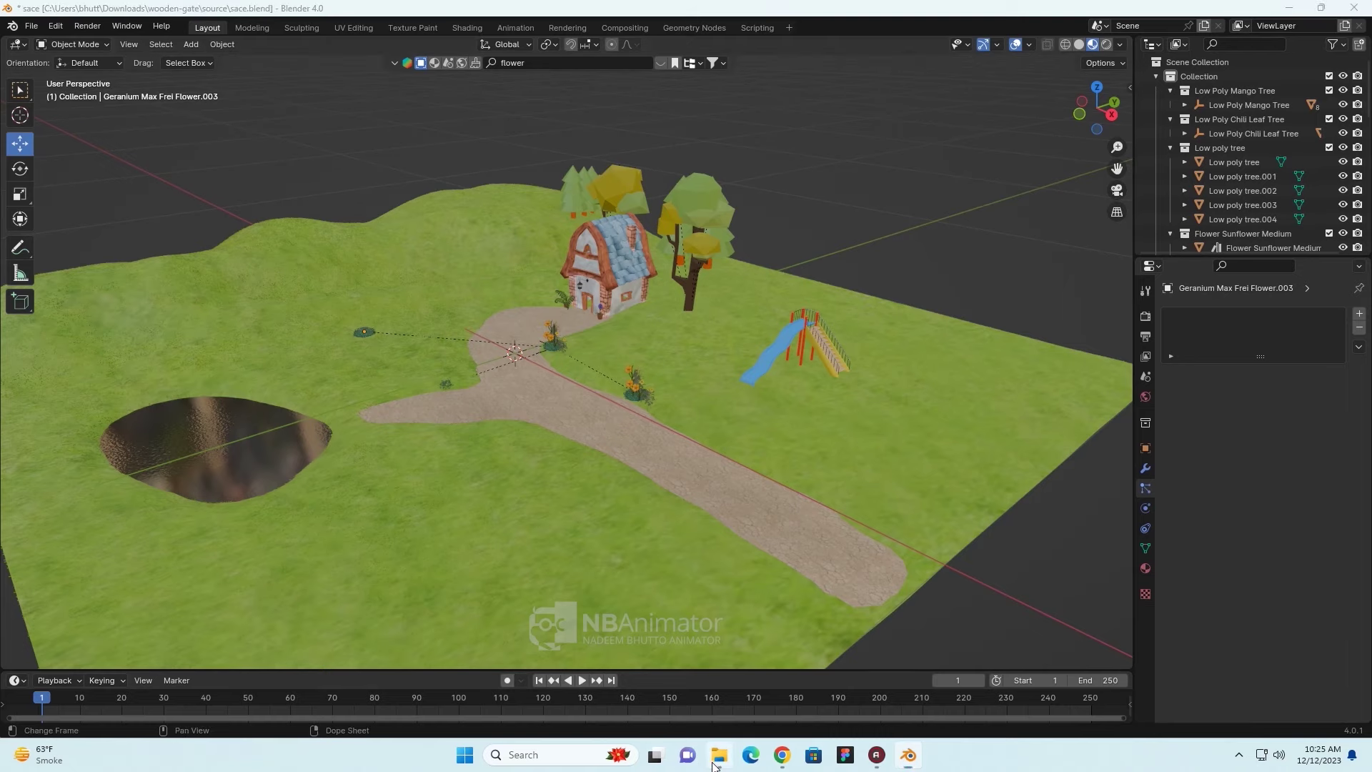
left_click(81, 241)
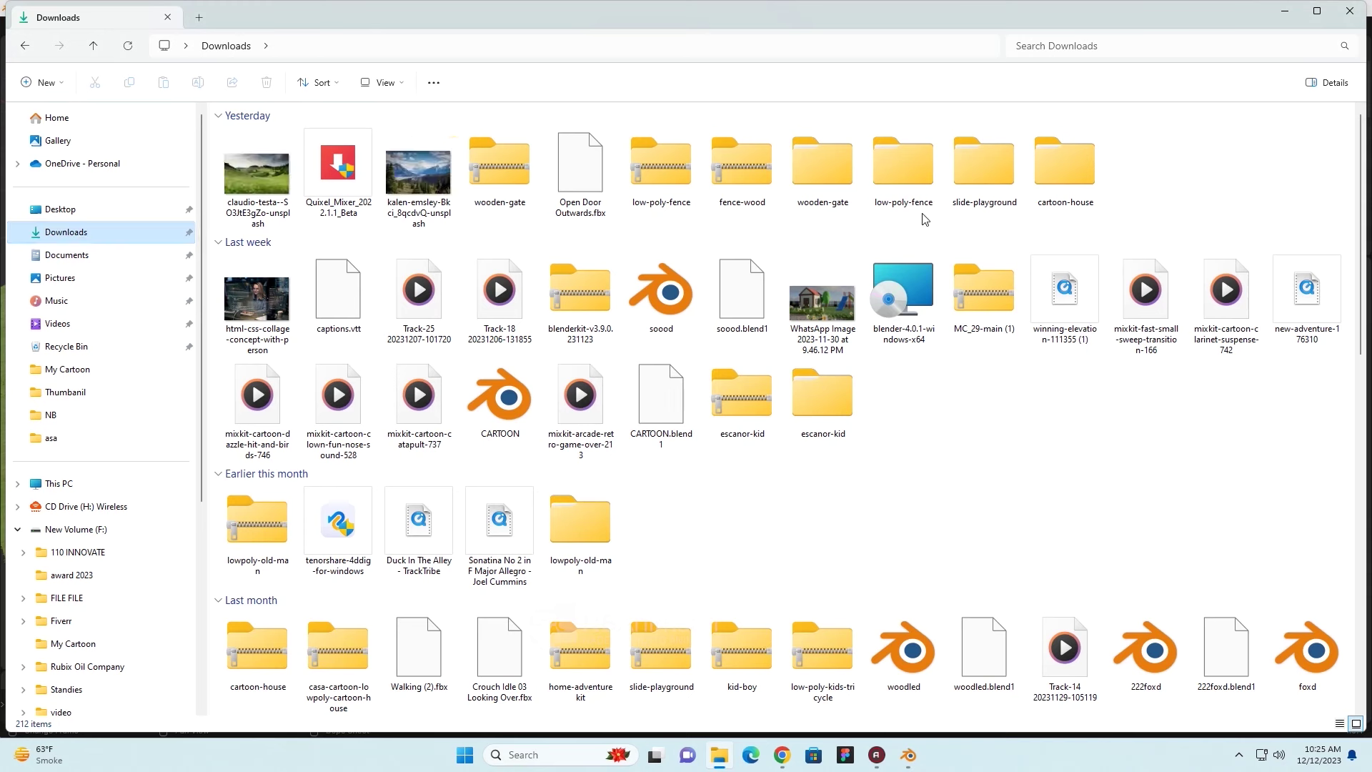
double_click(836, 200)
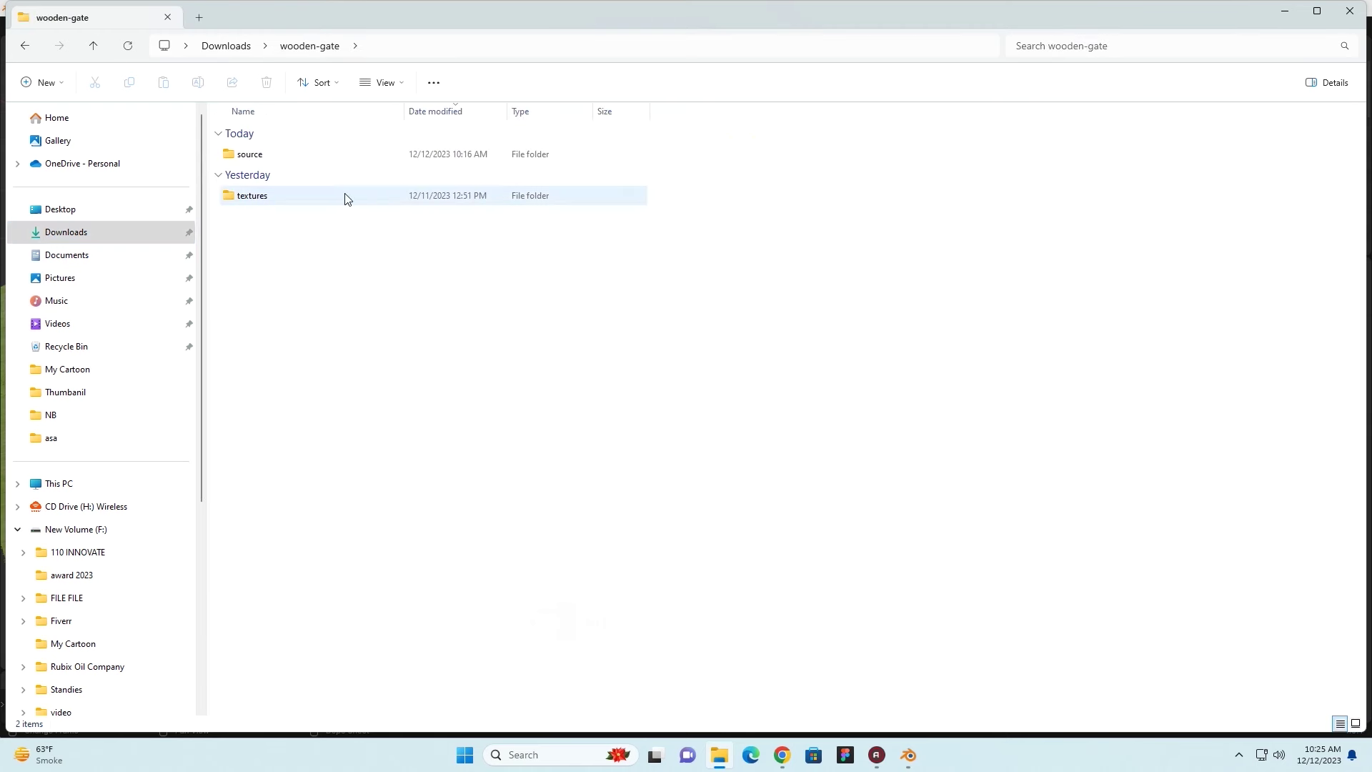
double_click(257, 159)
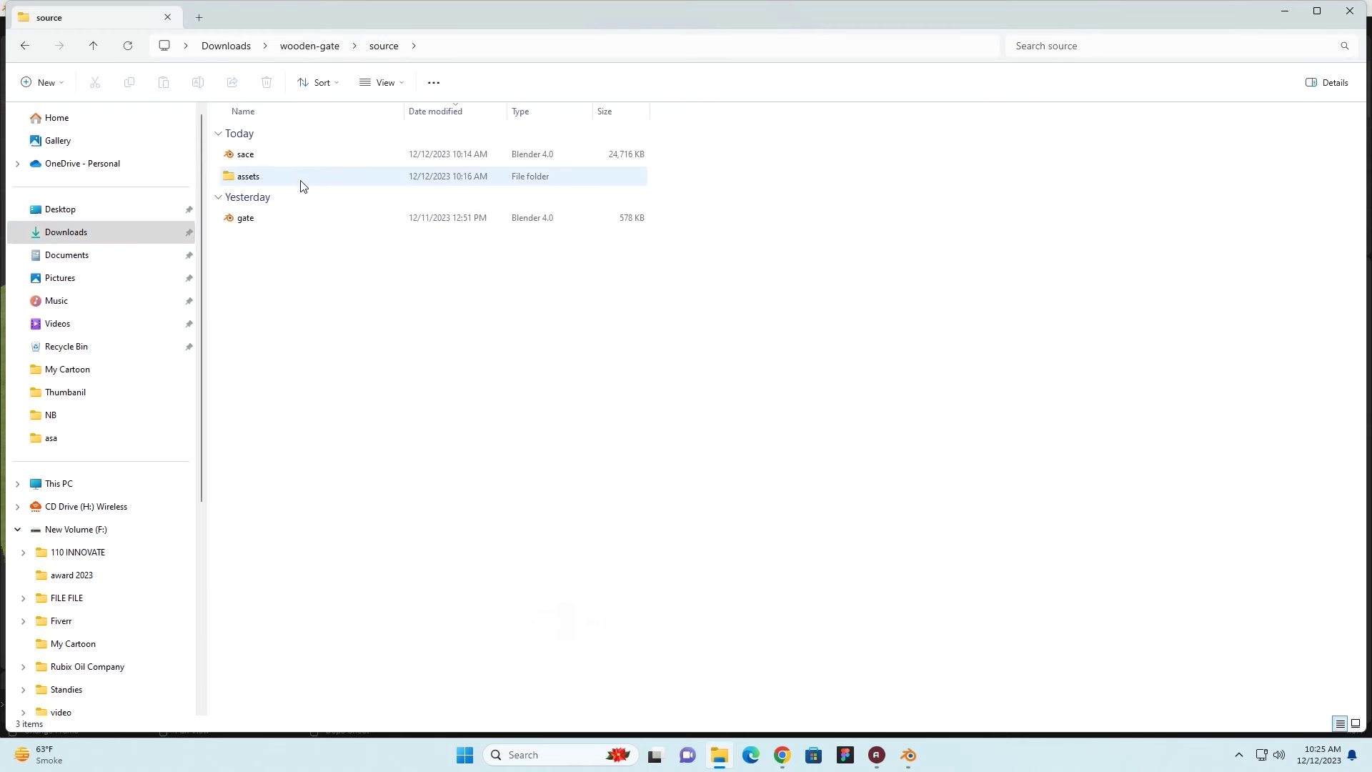
left_click(25, 45)
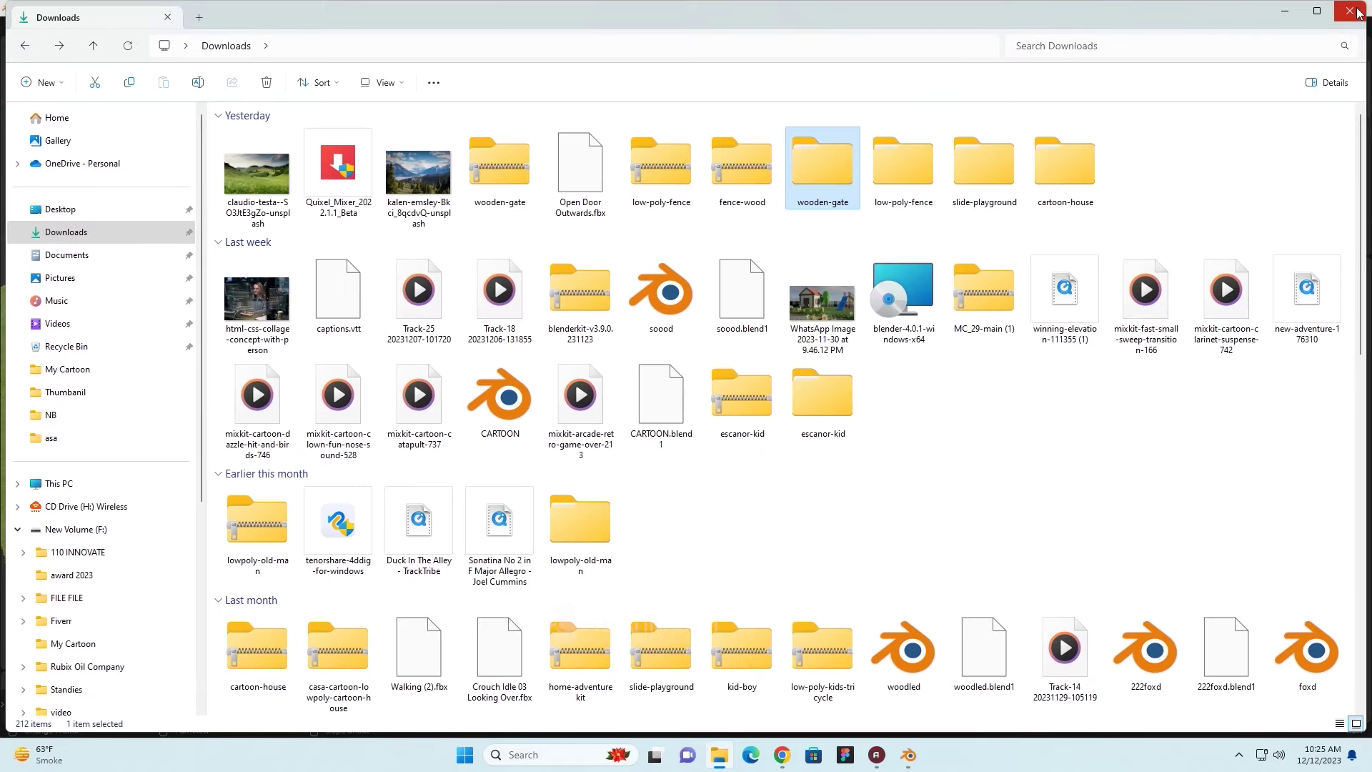
left_click(1361, 10)
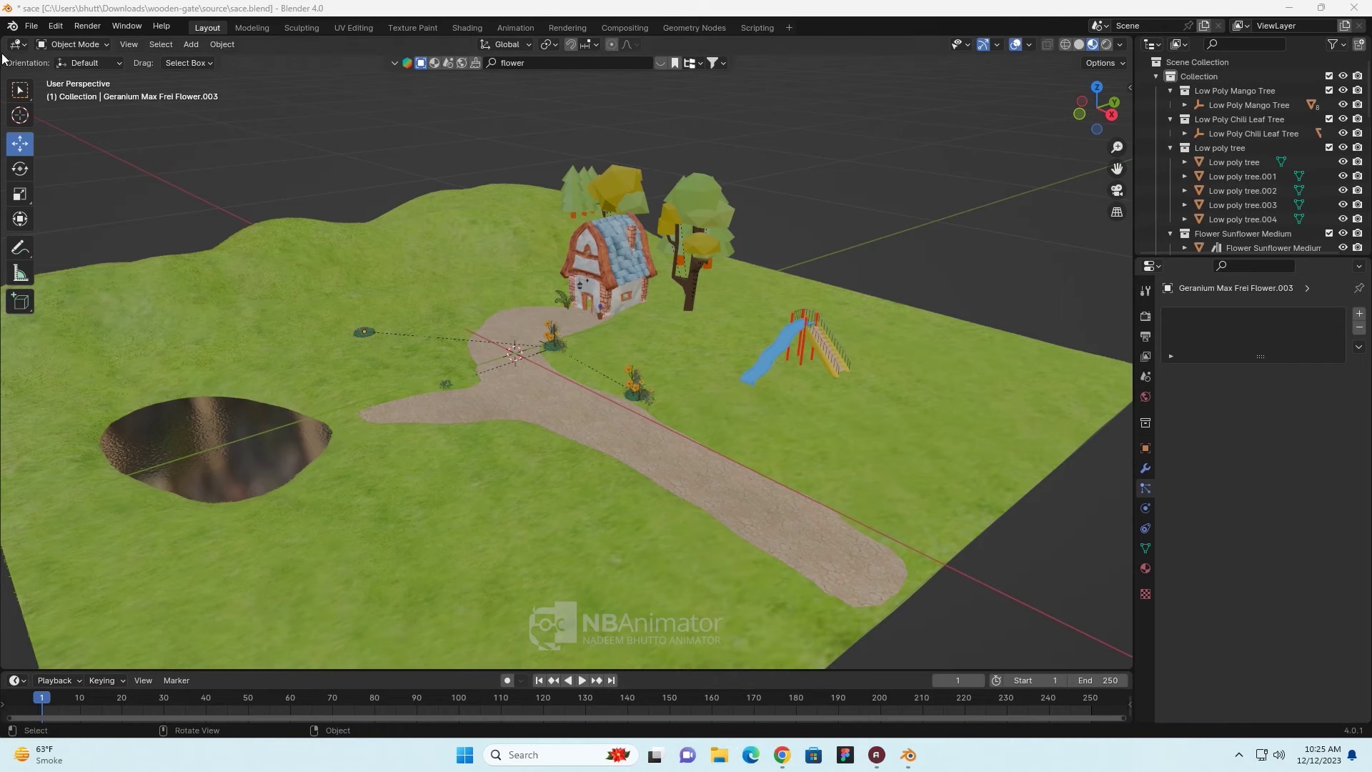
- Split the 3D Viewport into two side-by-side areas and bring up the editor type list
left_click_drag(3, 39, 334, 71)
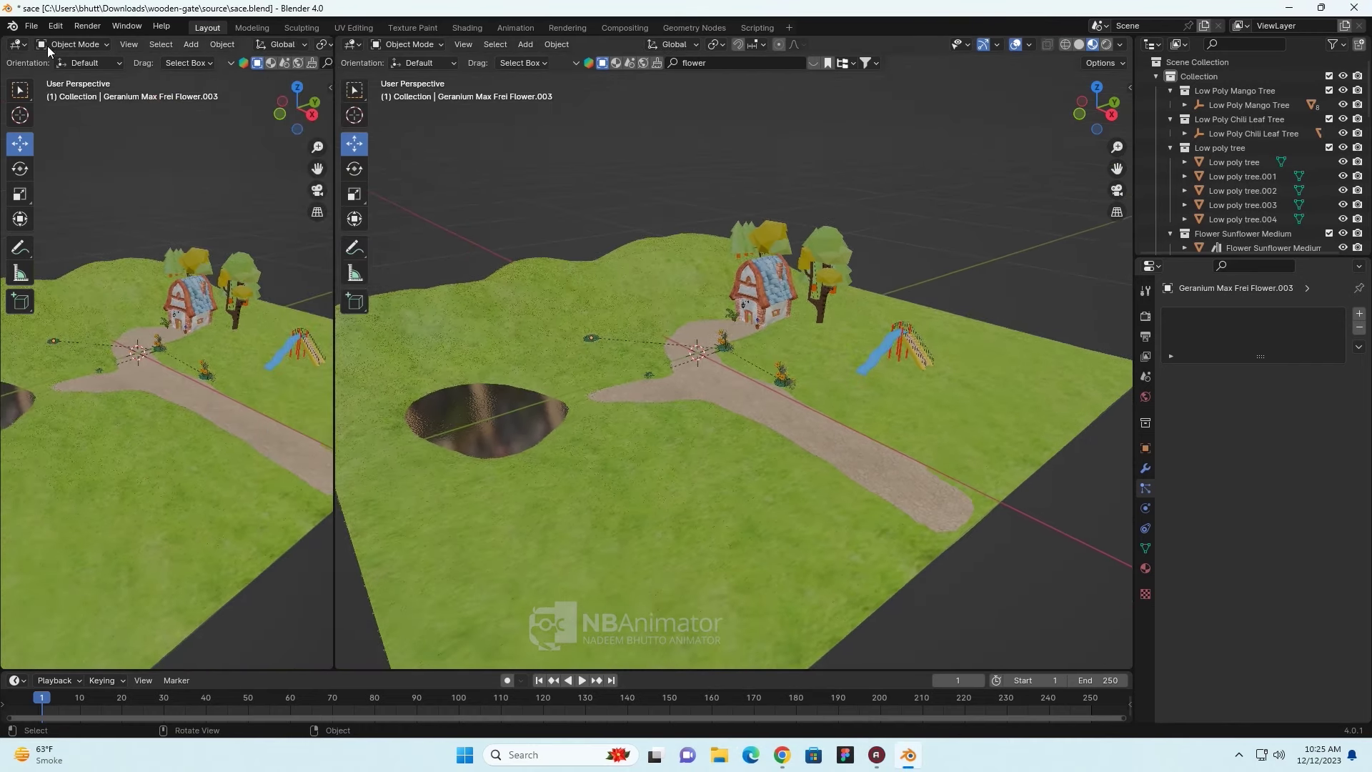
left_click(20, 45)
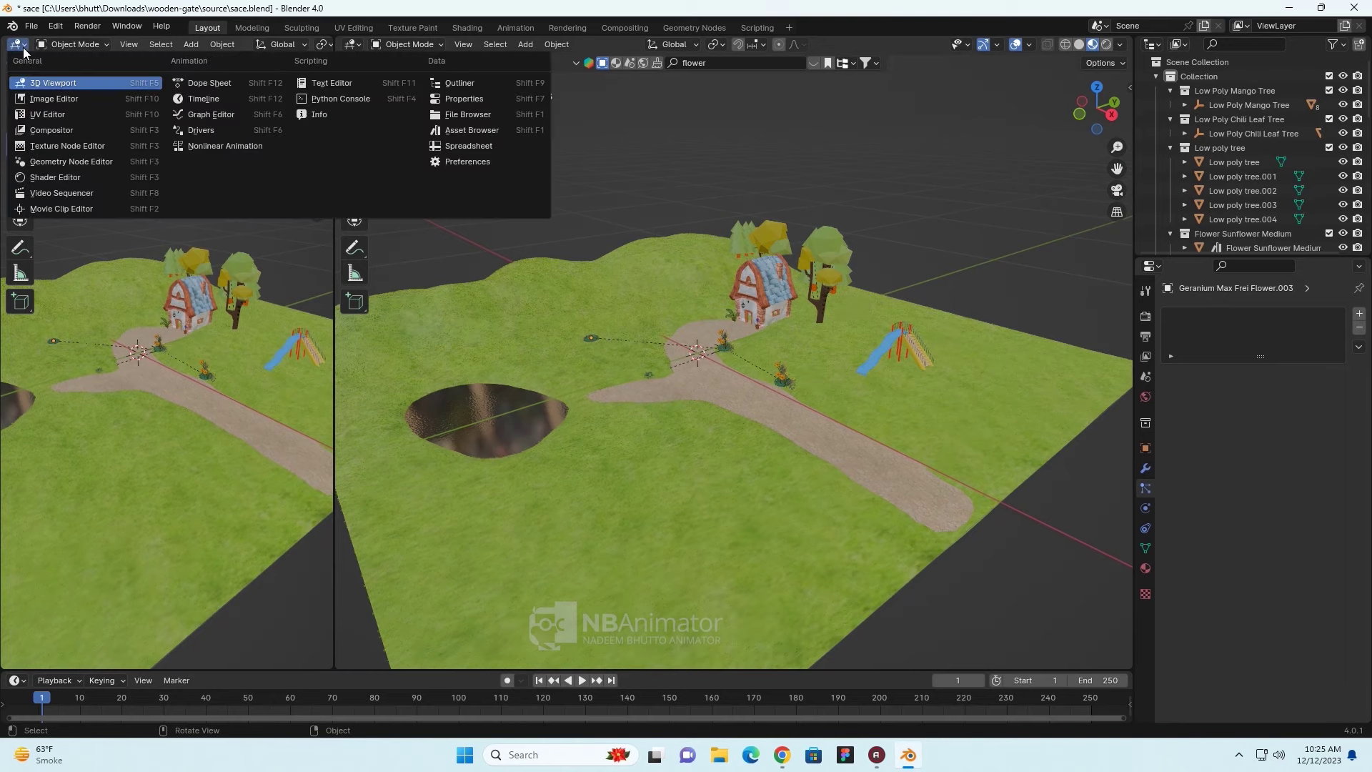
- Make the left area an Asset Browser and widen it
left_click(467, 117)
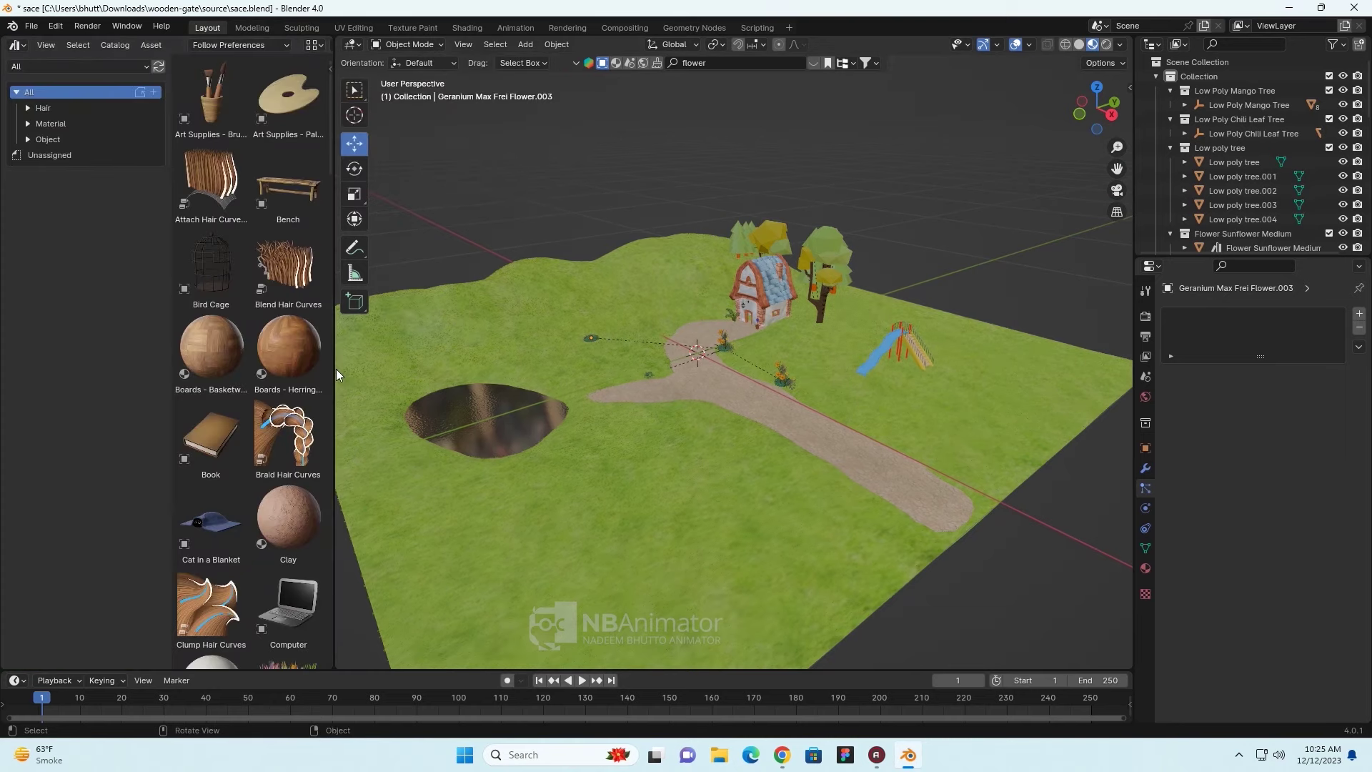
left_click_drag(335, 369, 515, 369)
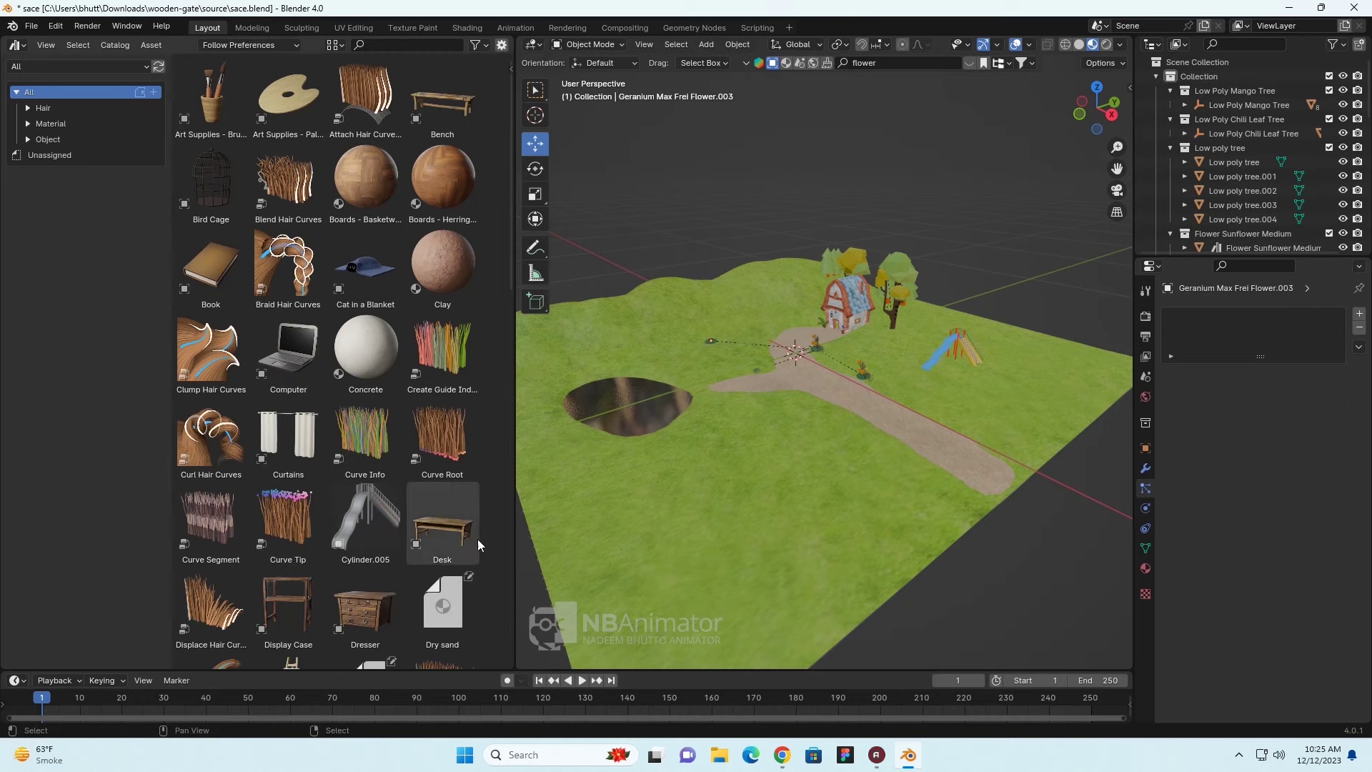
scroll(406, 502, "down", 2)
scroll(406, 502, "down", 2)
scroll(407, 502, "down", 2)
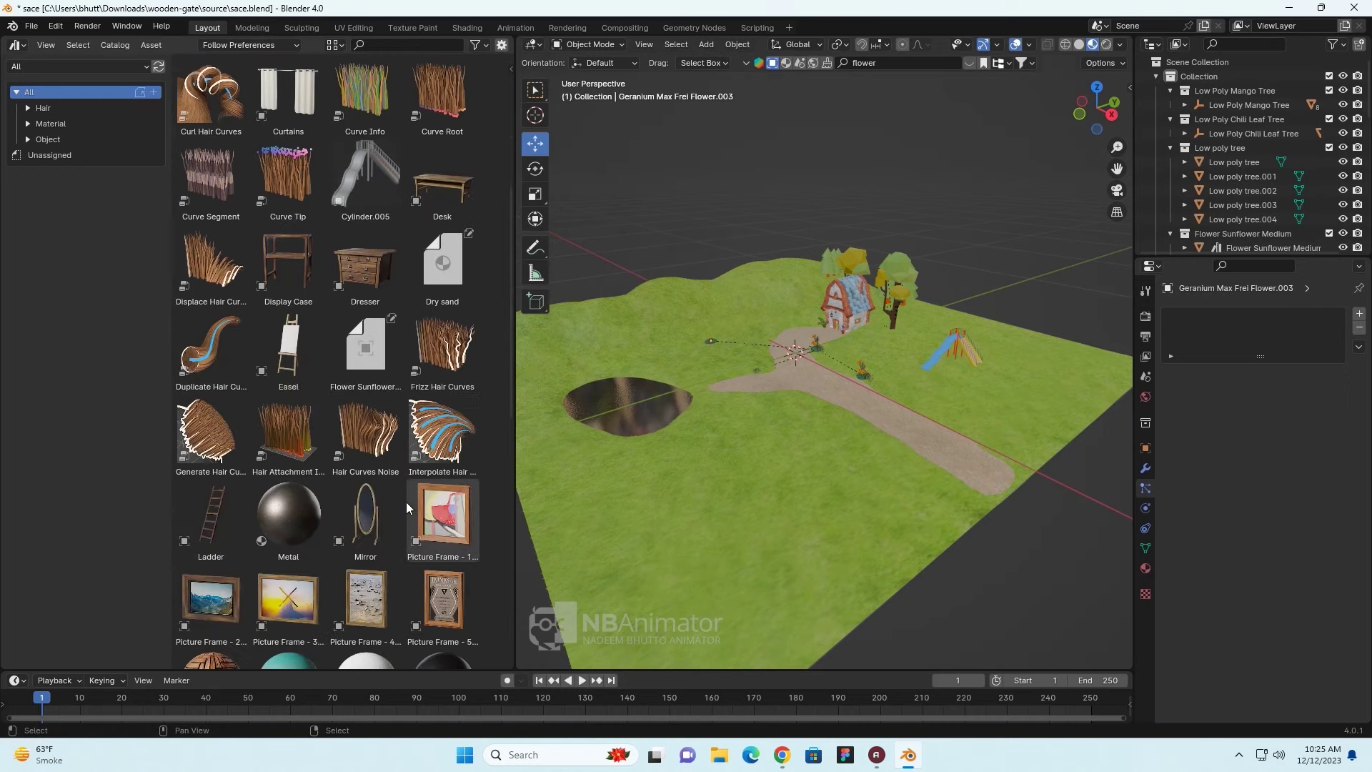
scroll(407, 502, "down", 2)
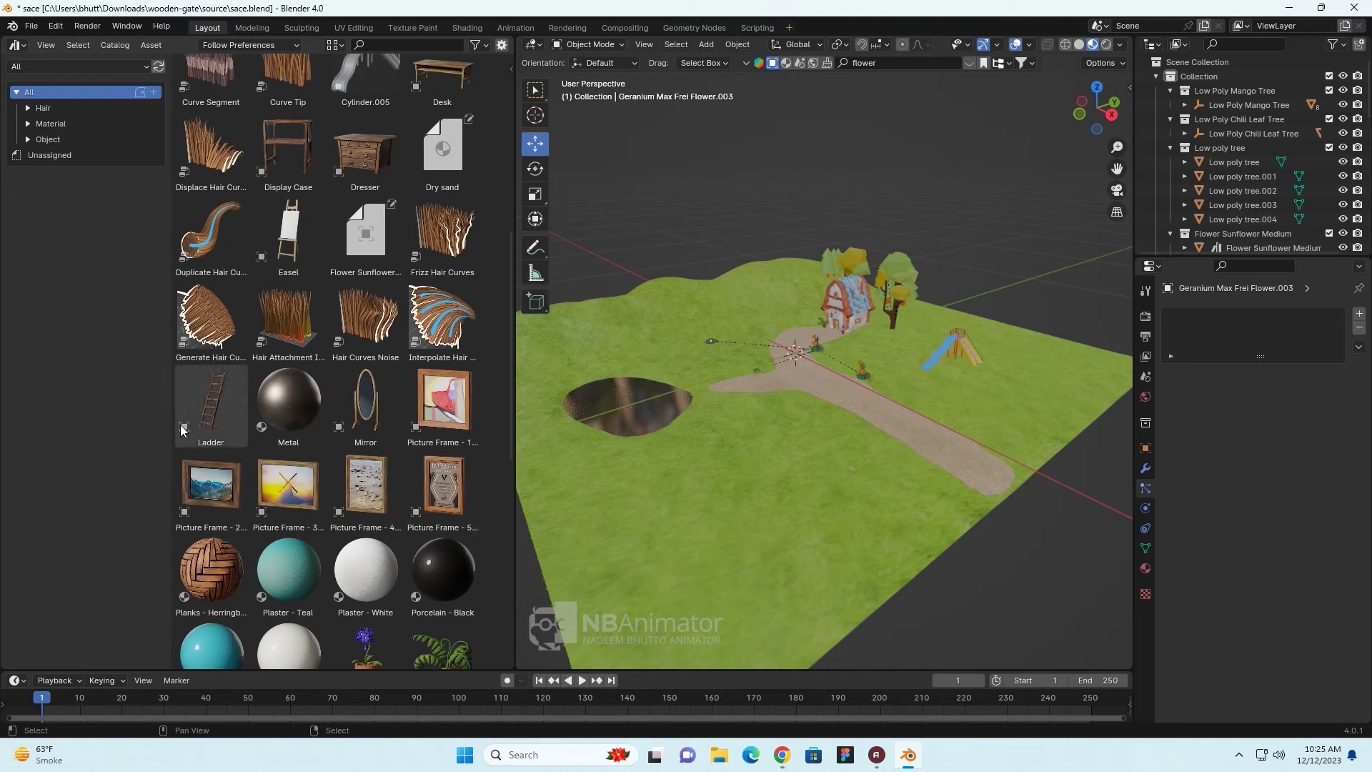
- Drag the Ladder asset into the scene, then delete it
left_click_drag(216, 411, 861, 334)
scroll(897, 323, "down", 2)
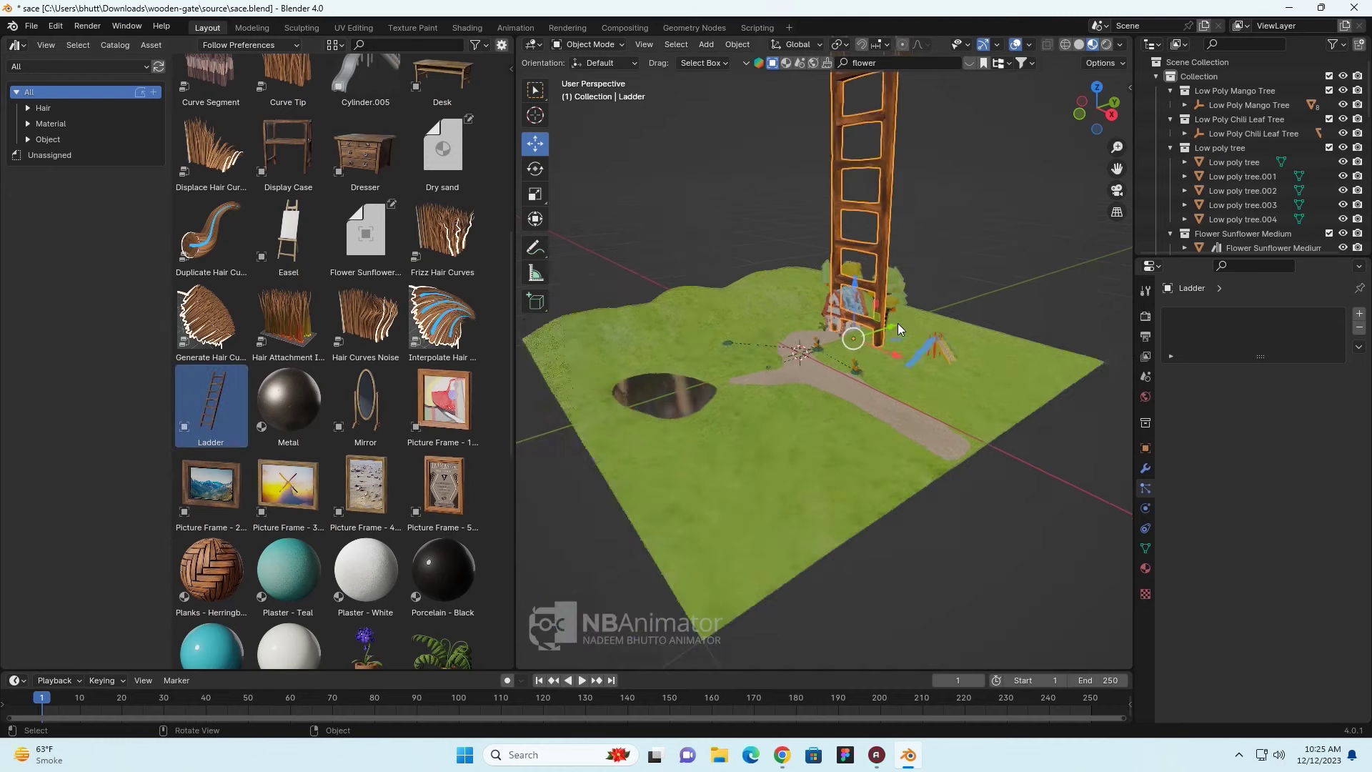
scroll(898, 323, "down", 2)
scroll(898, 322, "up", 1)
scroll(897, 323, "up", 3)
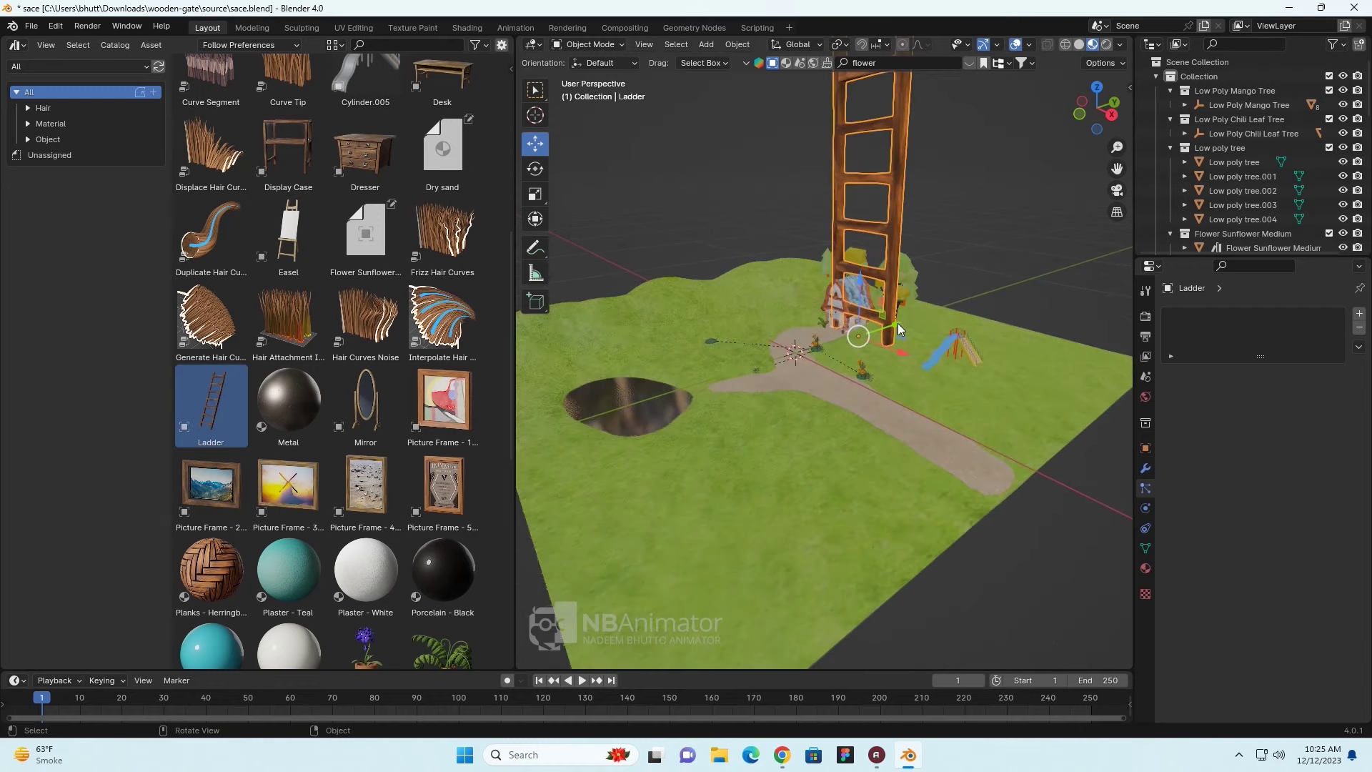
key("Delete")
- Scroll through the asset library list from Art Supplies to Wooden_Chair
scroll(386, 506, "down", 1)
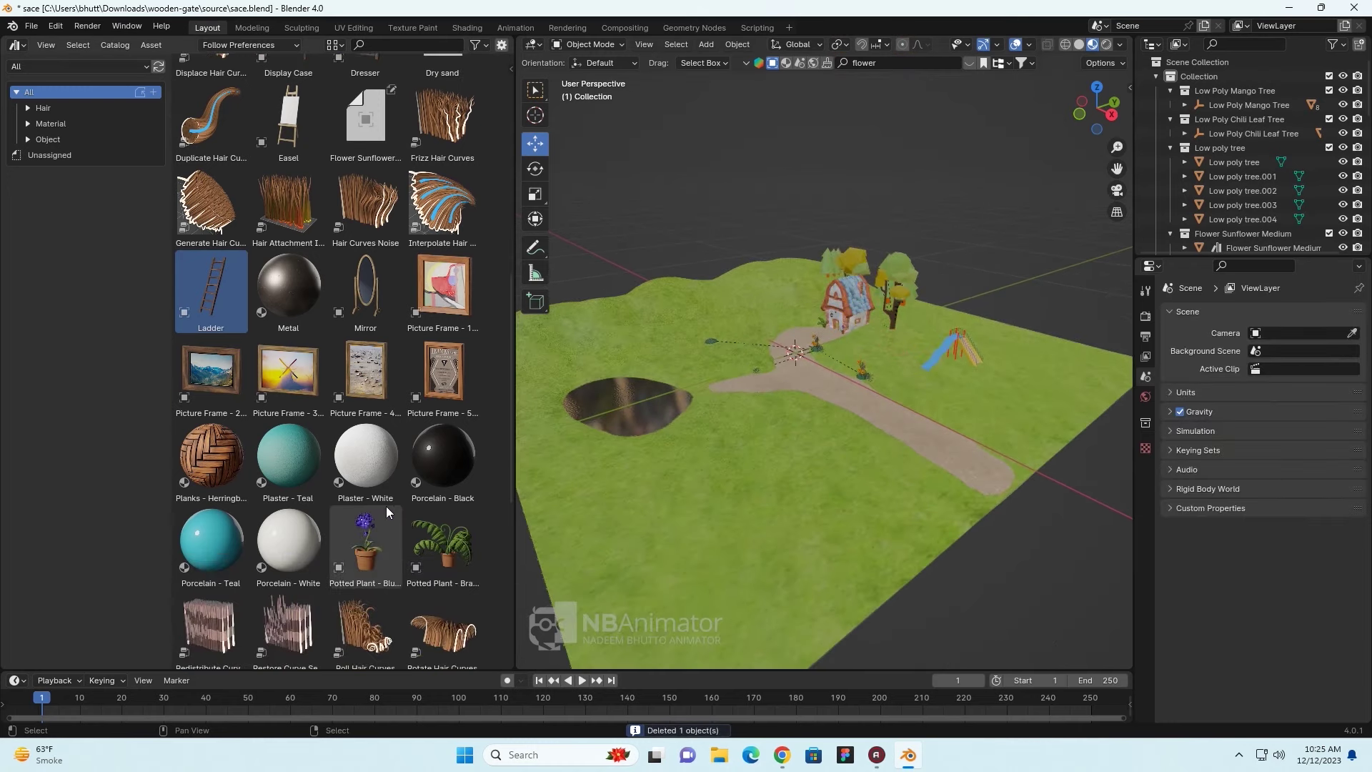
scroll(393, 506, "down", 1)
scroll(393, 506, "down", 2)
scroll(394, 506, "down", 1)
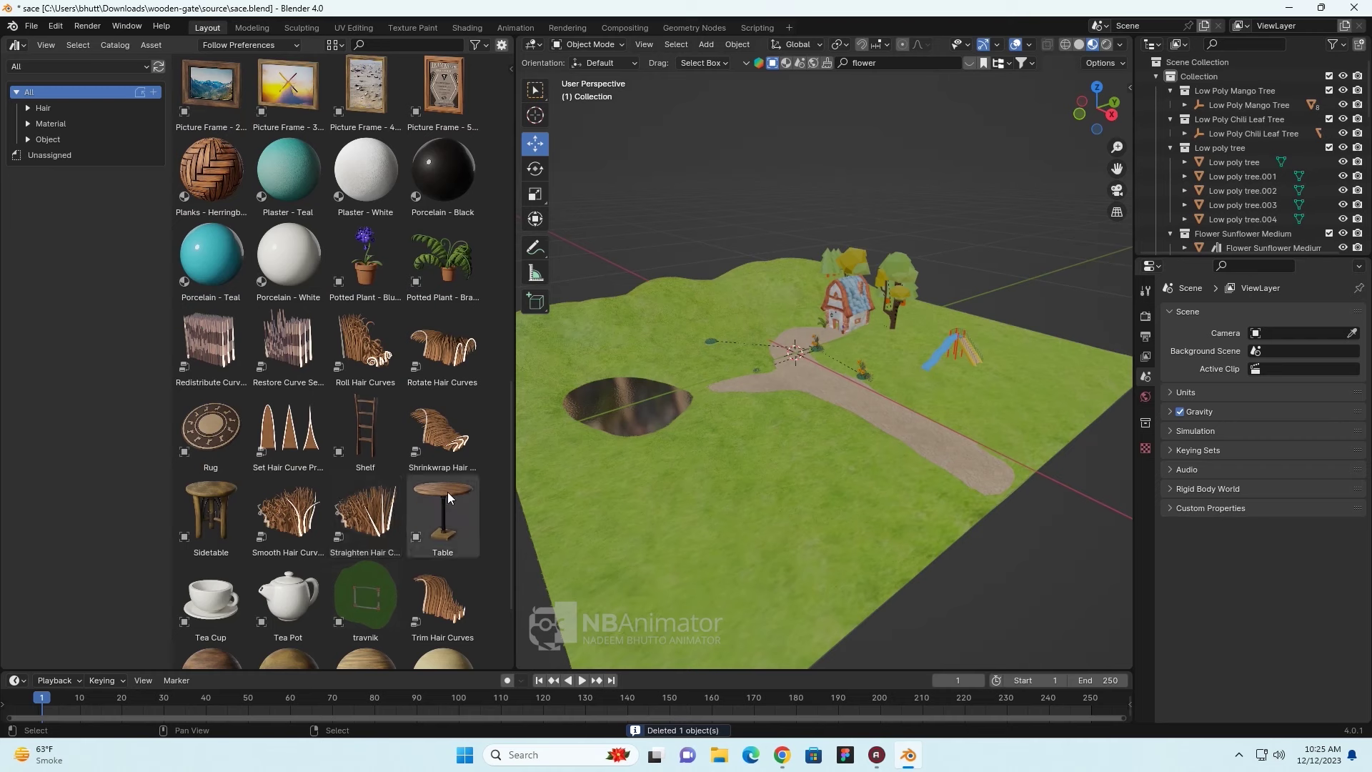
scroll(488, 550, "down", 1)
scroll(415, 535, "down", 1)
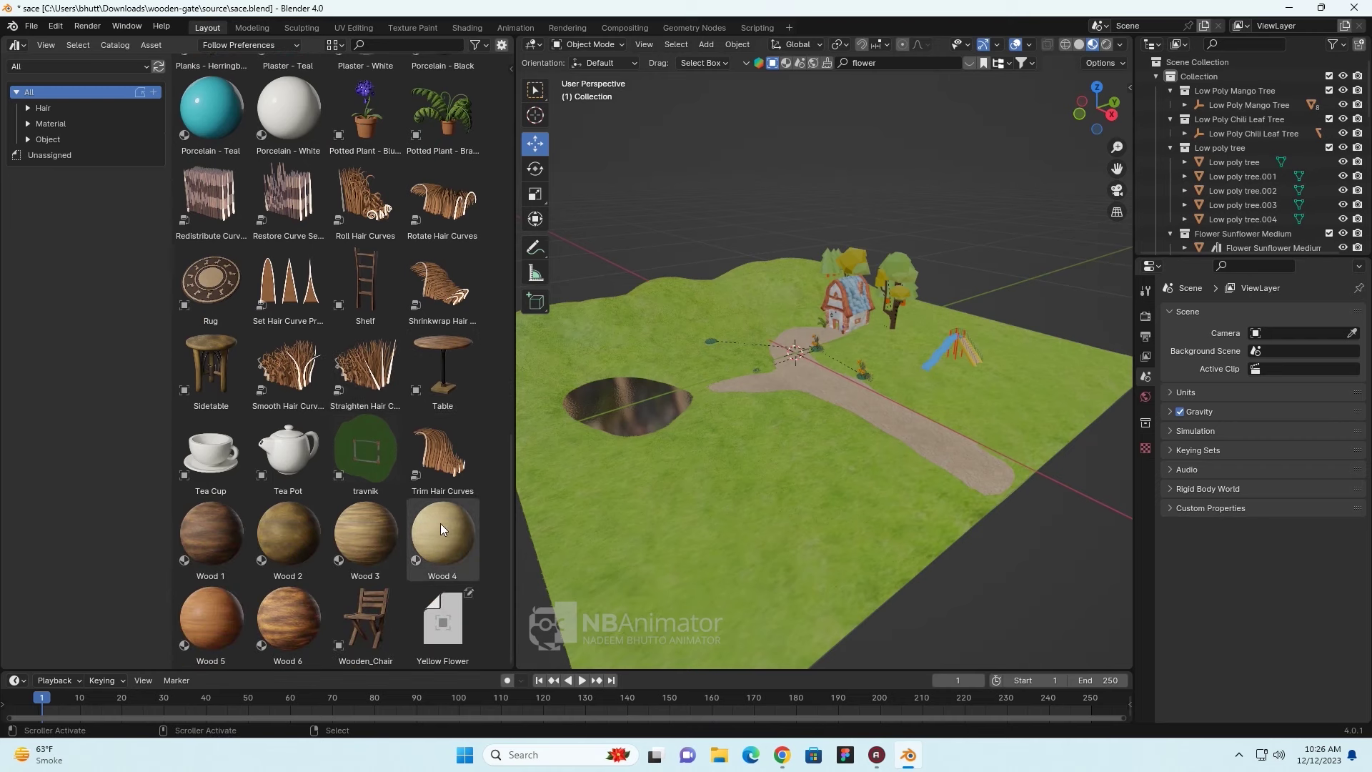
scroll(386, 533, "up", 2)
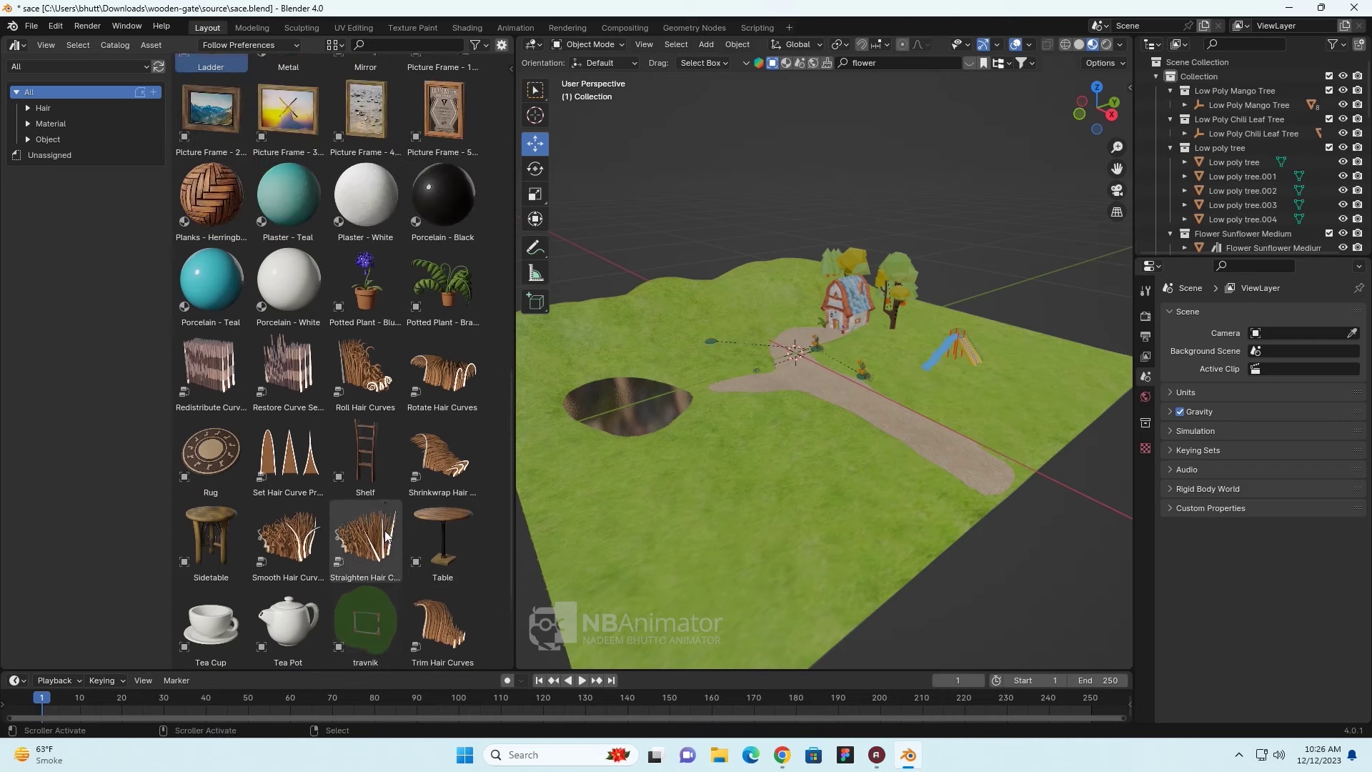
scroll(400, 526, "up", 2)
scroll(400, 523, "up", 2)
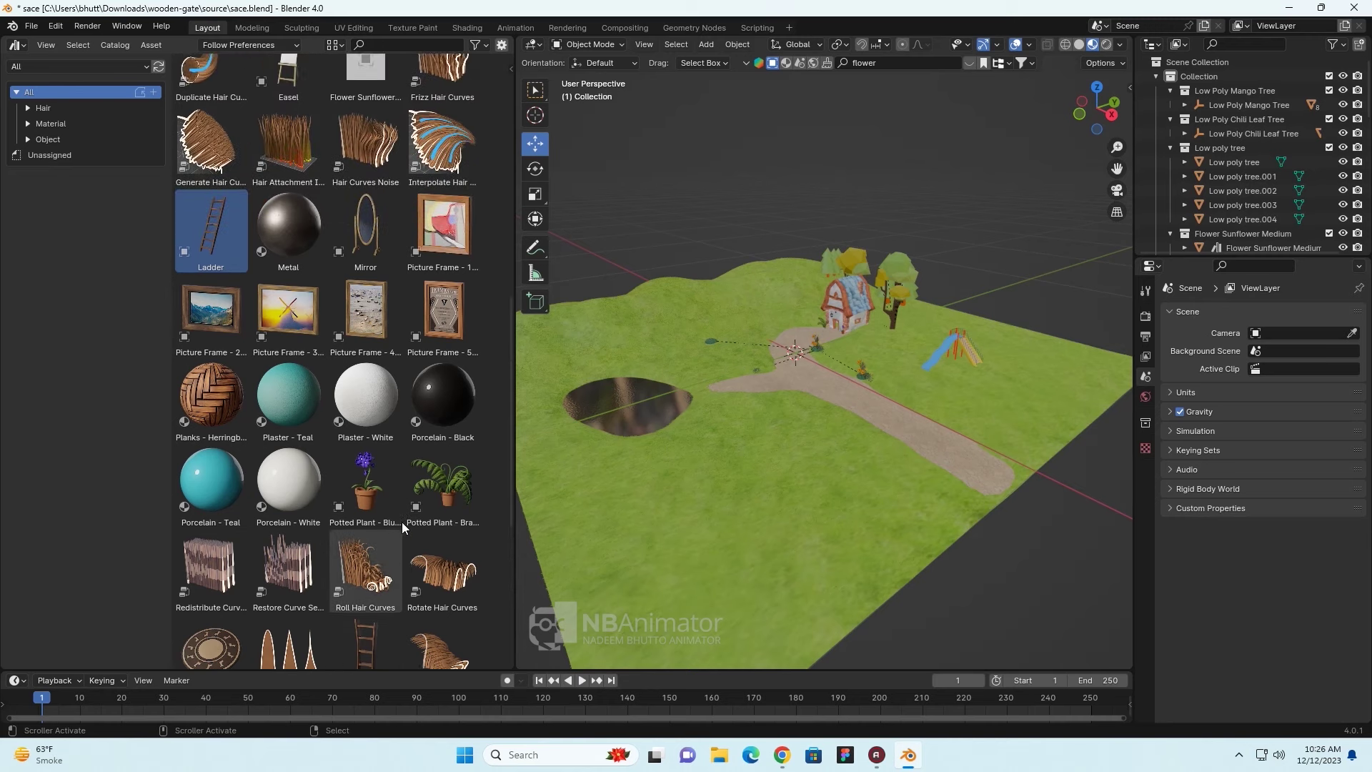
scroll(402, 523, "up", 1)
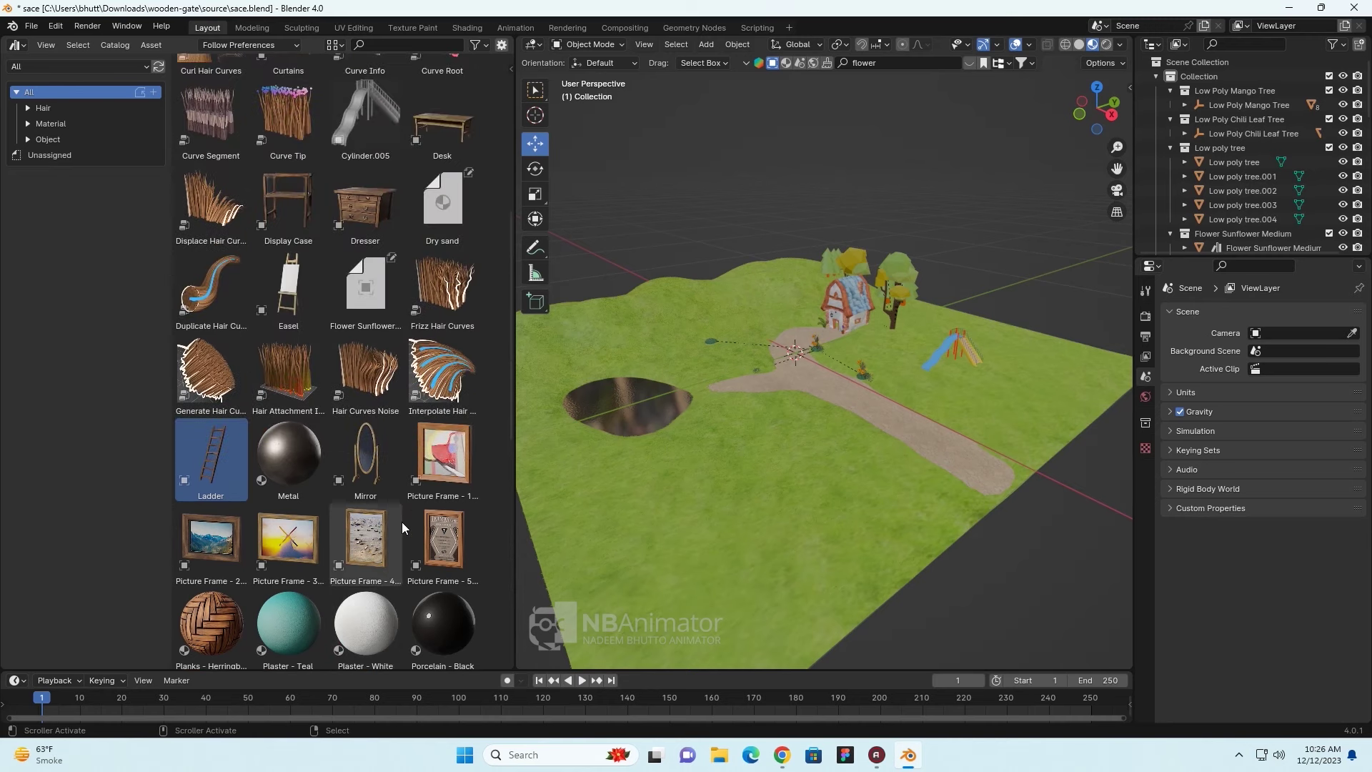
scroll(403, 522, "up", 1)
scroll(402, 523, "up", 1)
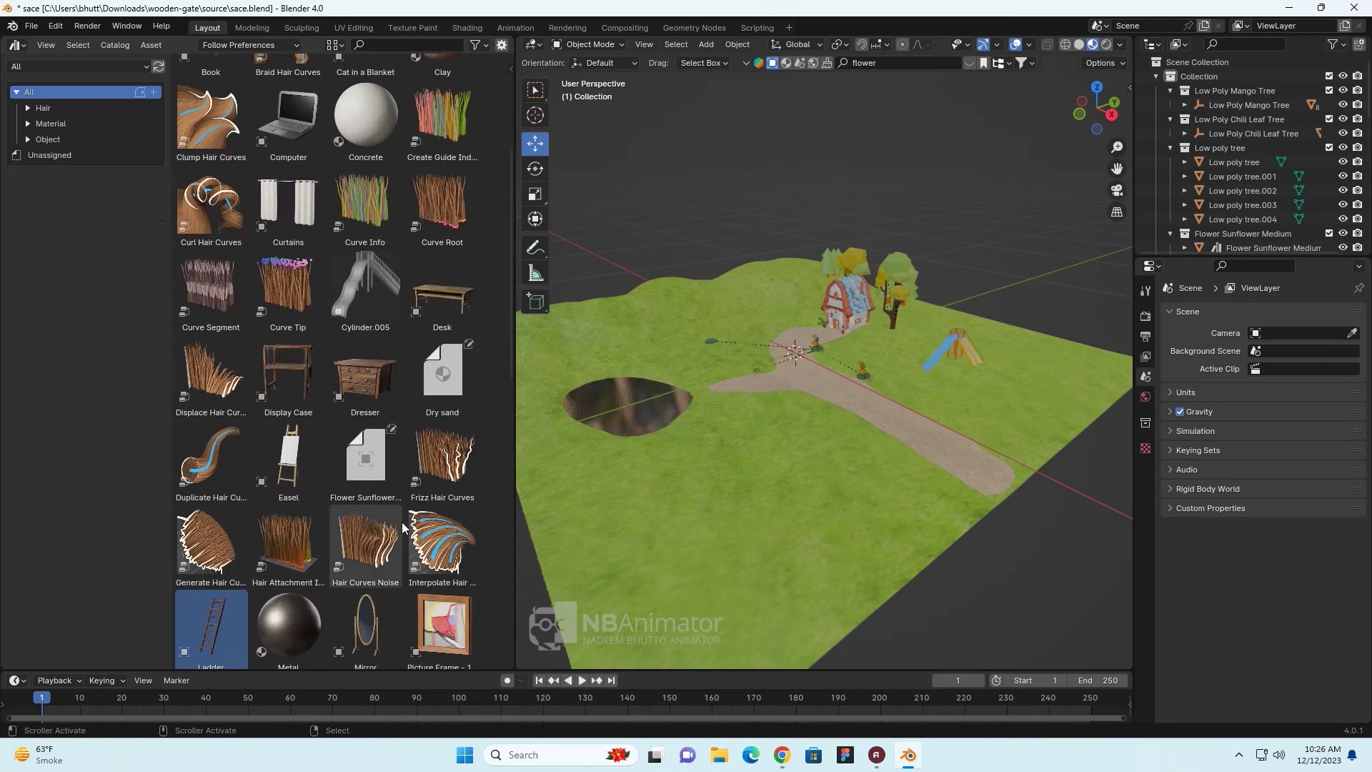
scroll(402, 522, "up", 1)
scroll(403, 522, "up", 1)
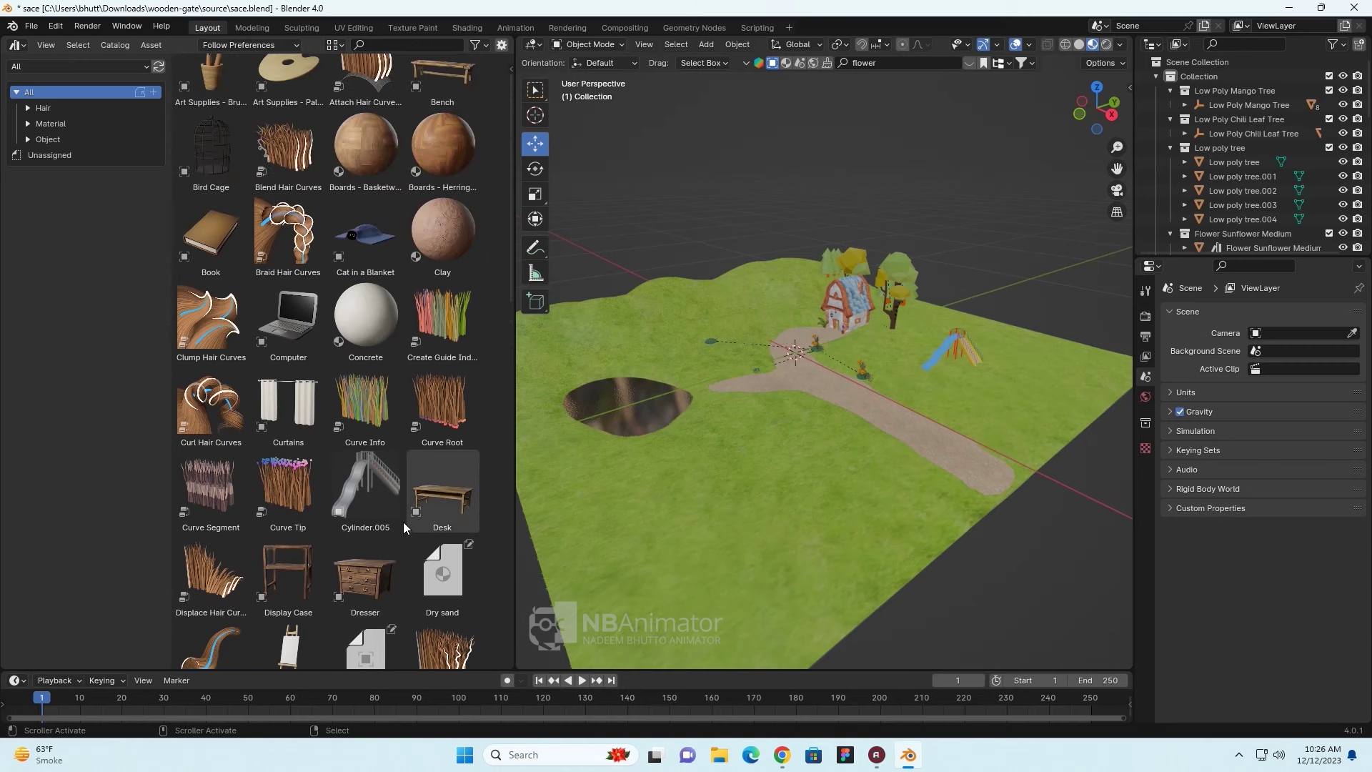
scroll(403, 521, "up", 1)
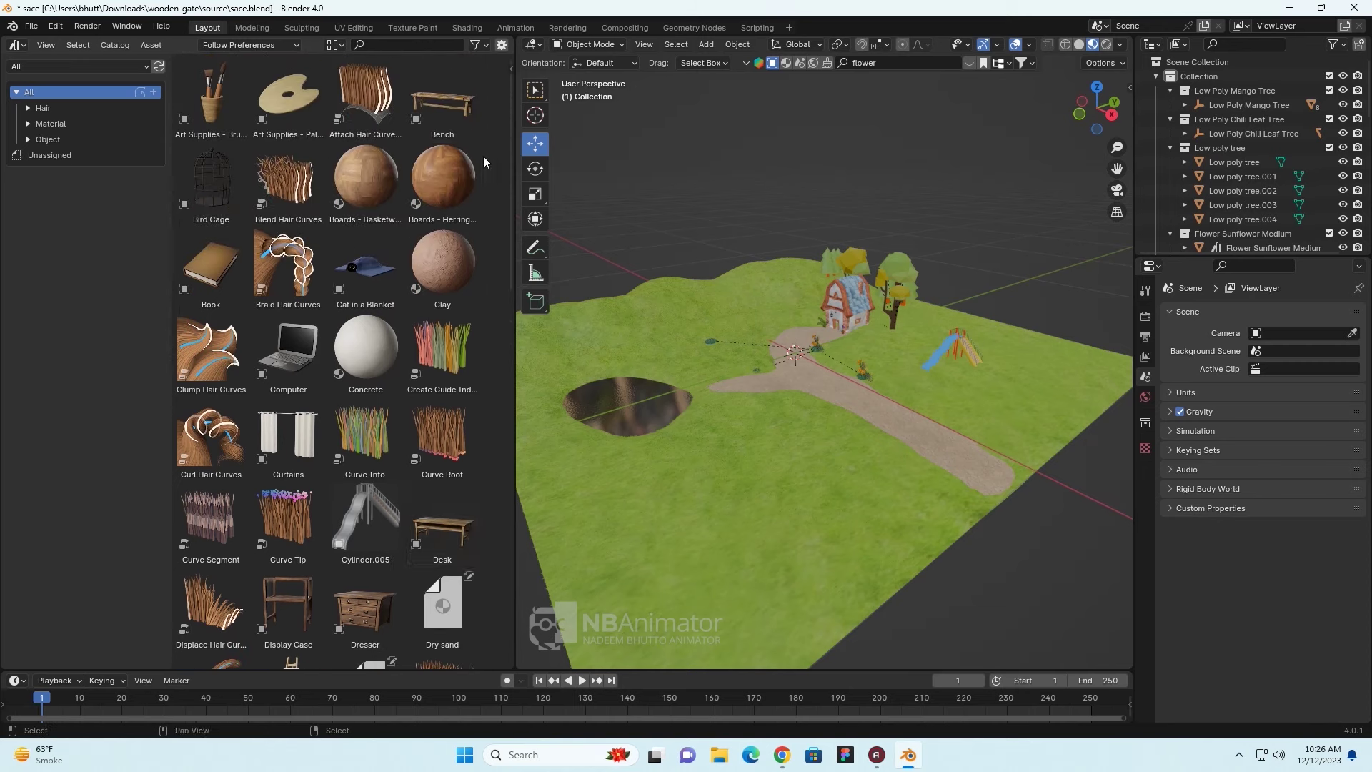
- Place the Bench asset beside the slide and scale it to 0.3
left_click_drag(460, 109, 930, 379)
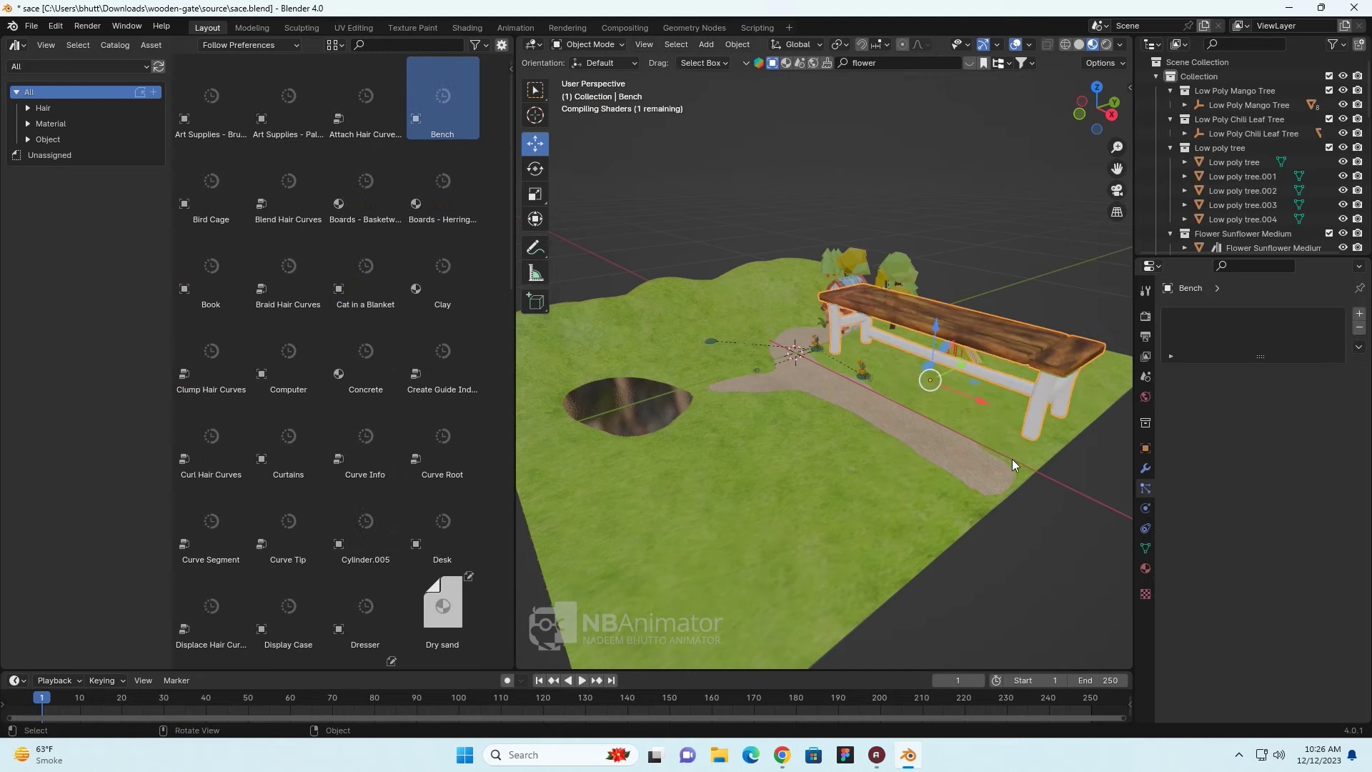
key("s")
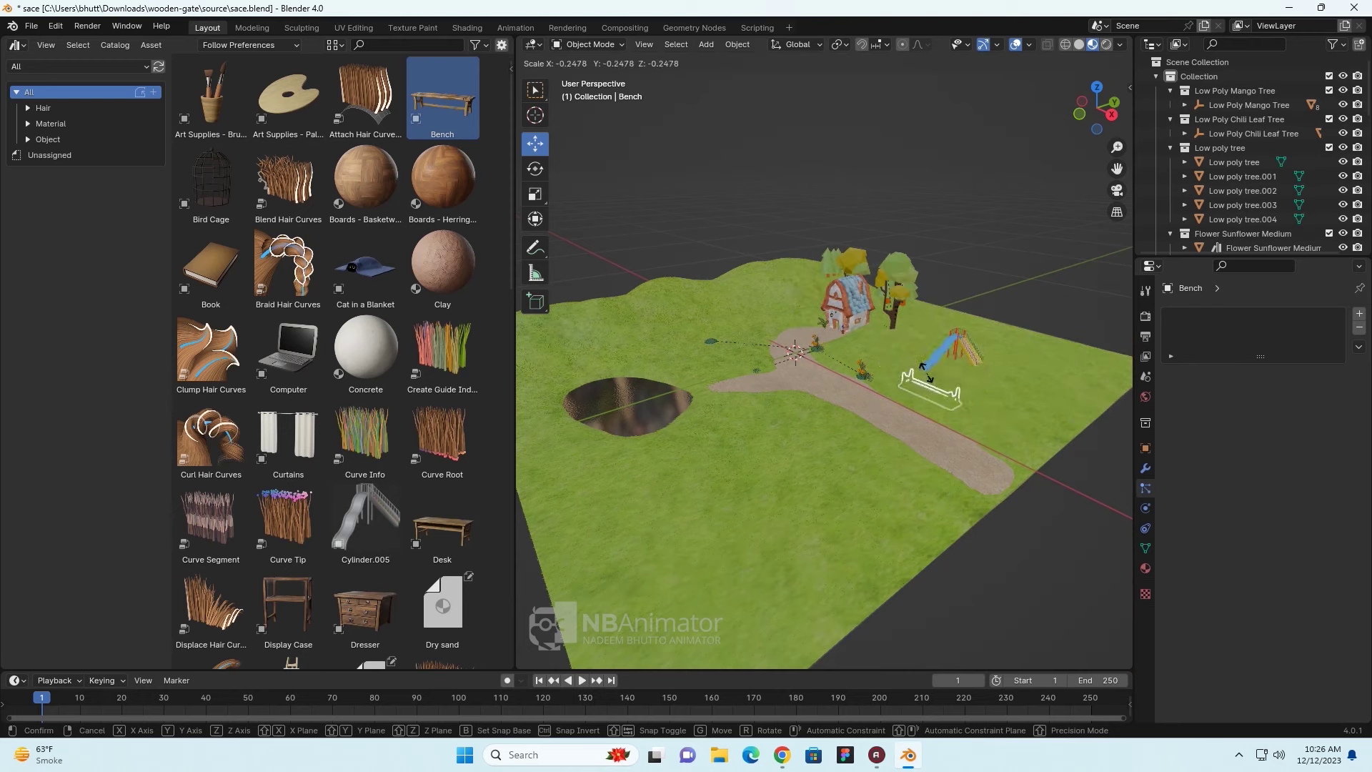
type(".3")
key("Return")
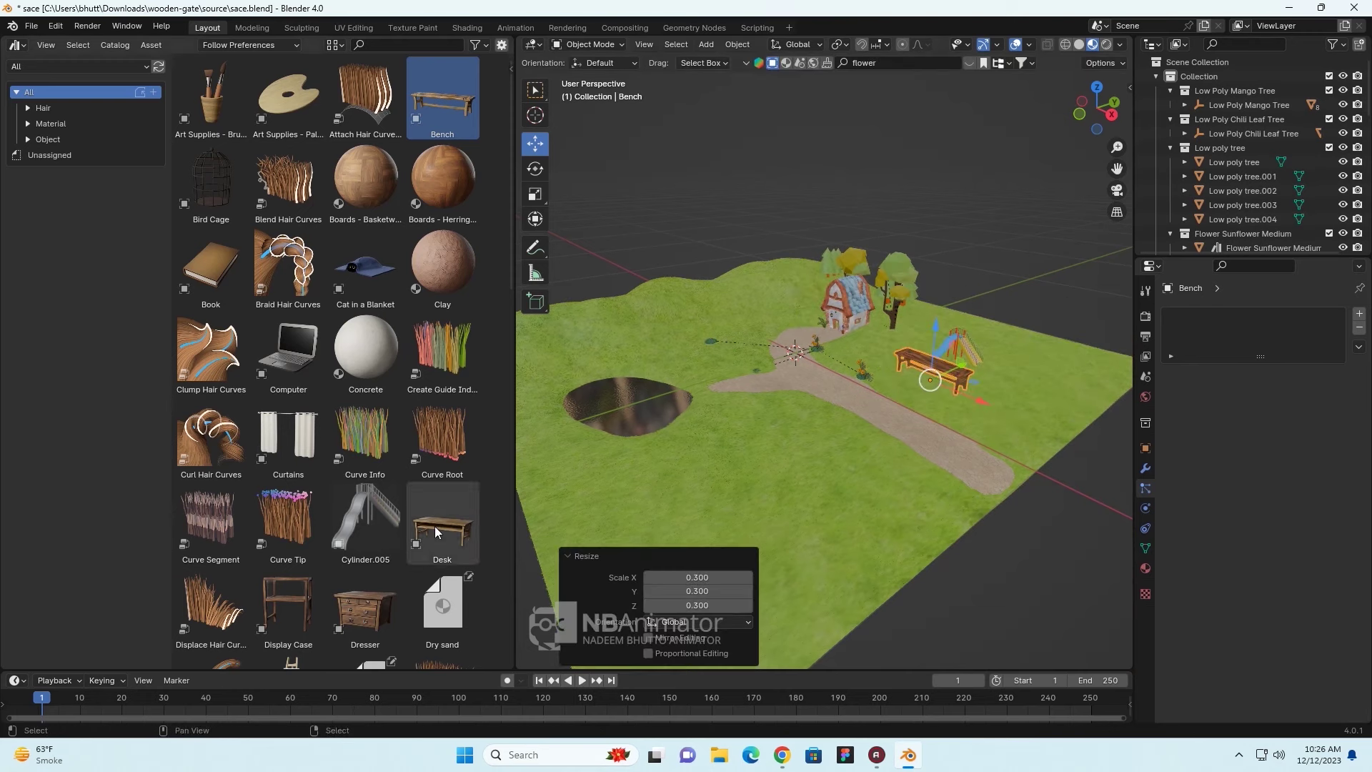
- Merge the Asset Browser area back into the 3D viewport
scroll(289, 476, "down", 4)
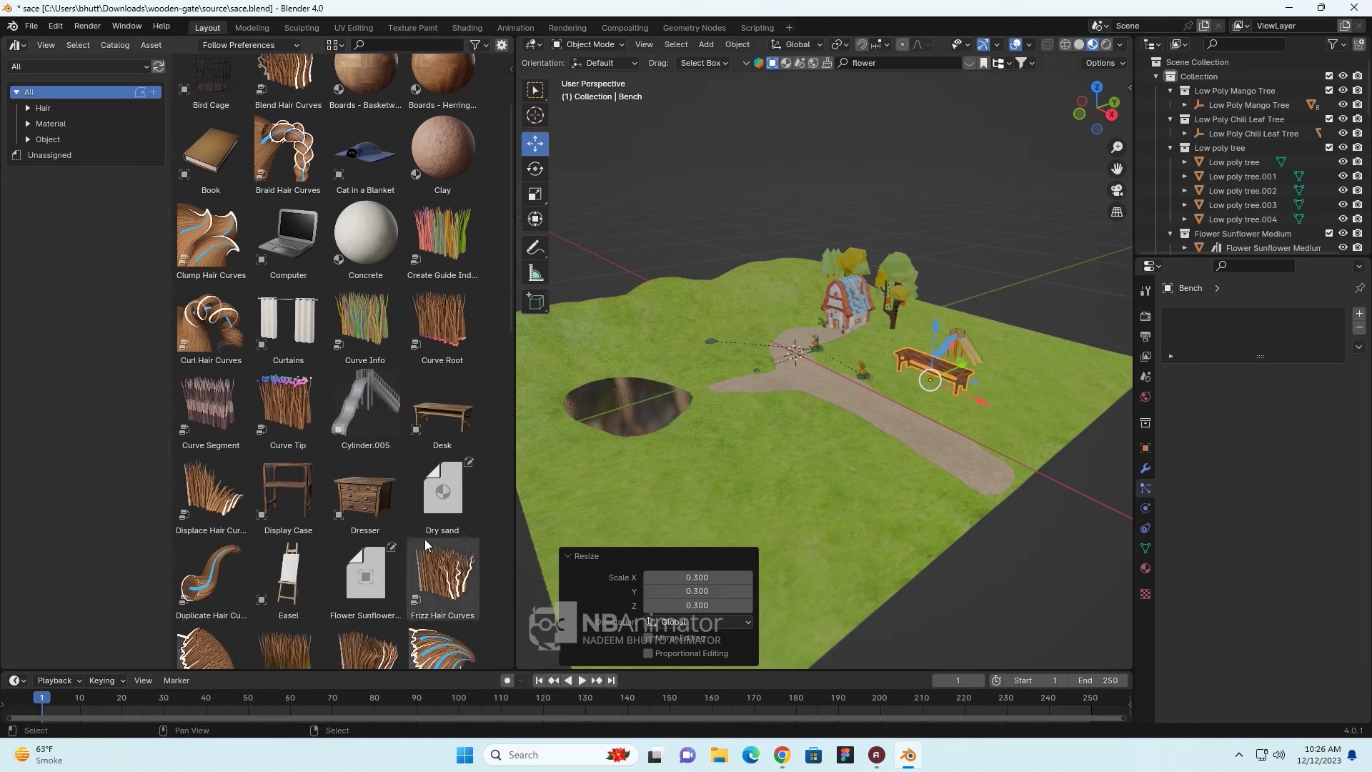
scroll(291, 476, "down", 4)
scroll(616, 429, "down", 3)
scroll(616, 429, "down", 2)
scroll(615, 428, "up", 5)
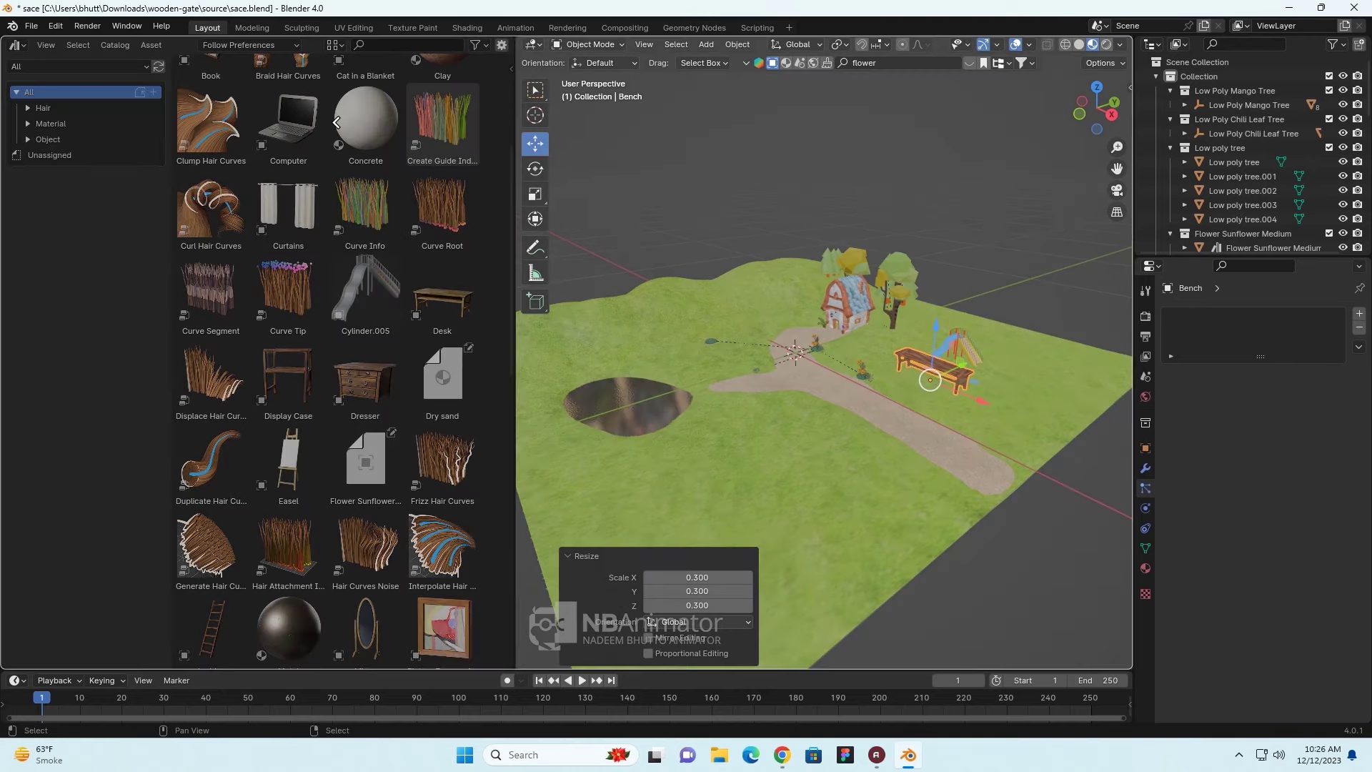
left_click_drag(521, 43, 336, 124)
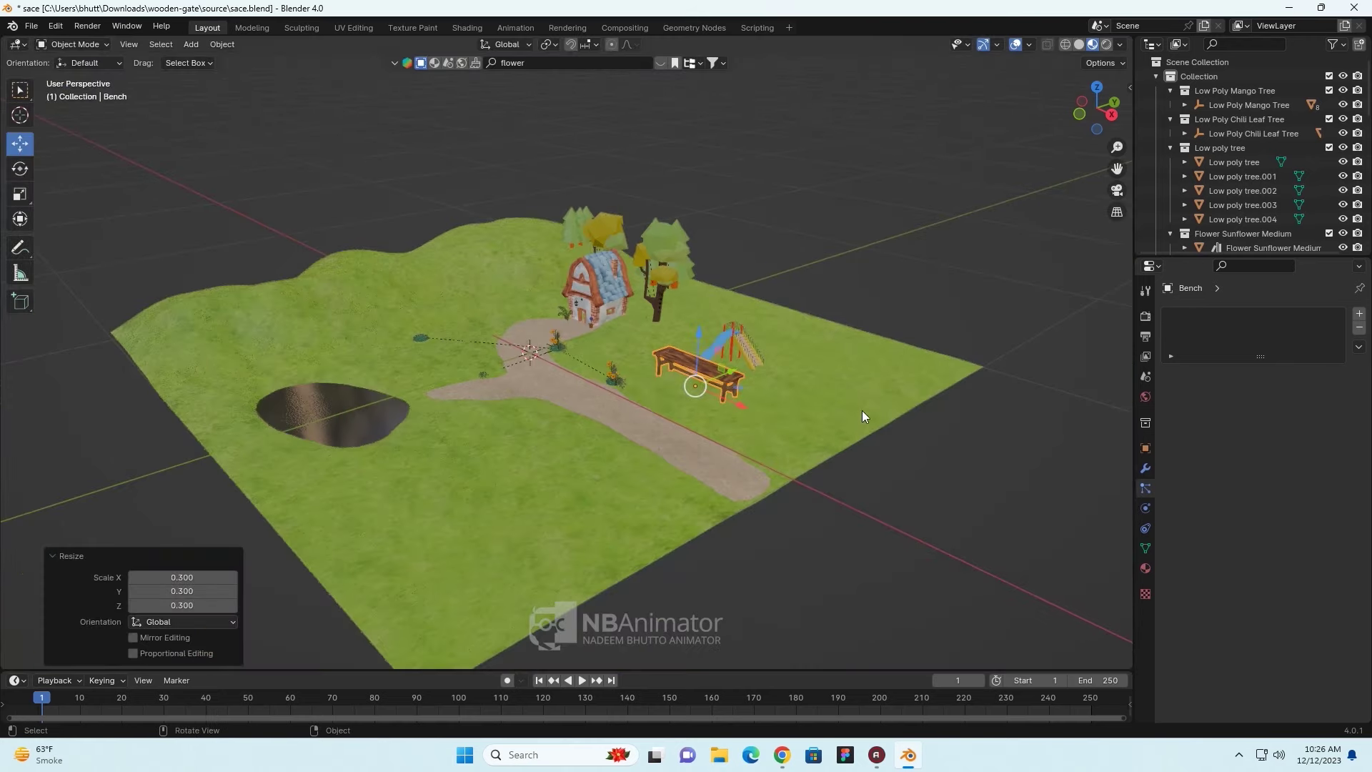
- Scale the bench up to 0.447
mouse_move(862, 412)
middle_mouse_down()
mouse_move(642, 413)
mouse_move(665, 408)
middle_mouse_up()
key("s")
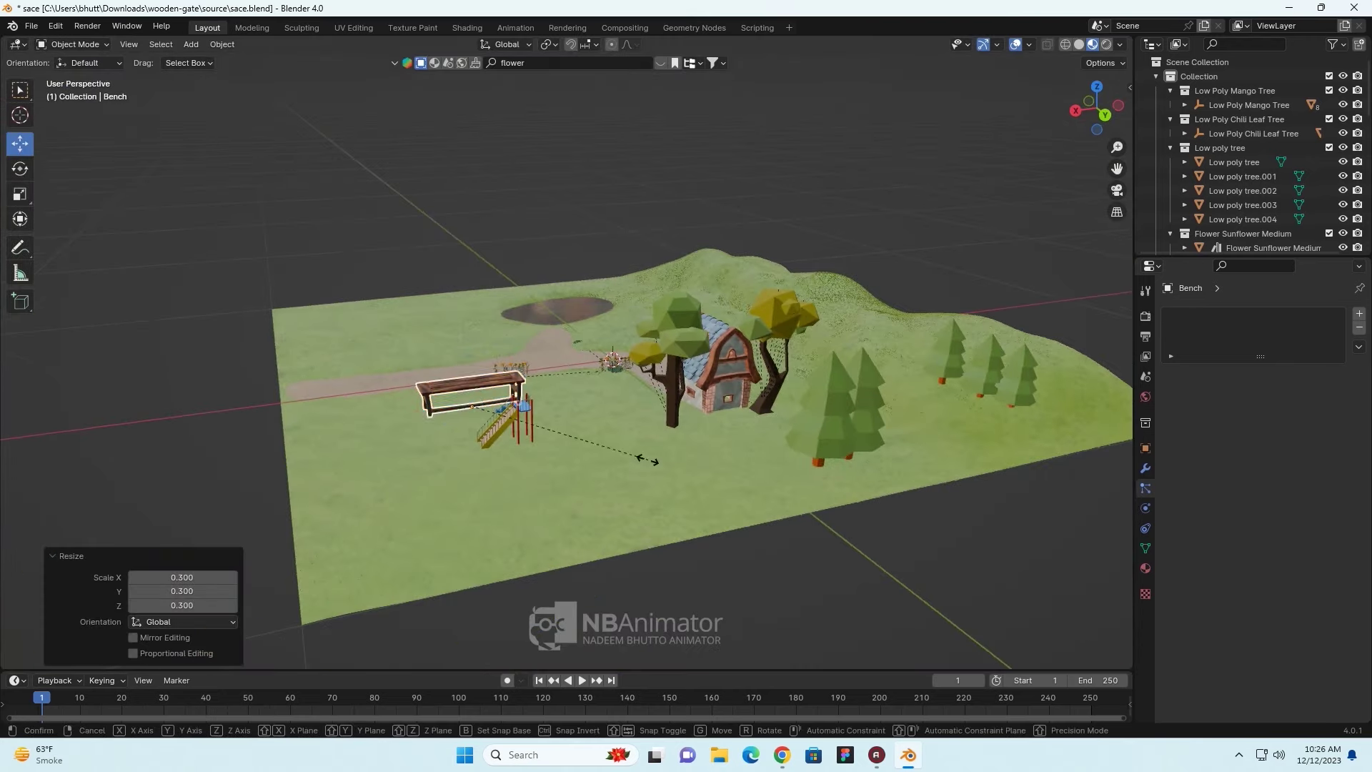
left_click(543, 433)
middle_click_drag(544, 433, 696, 479)
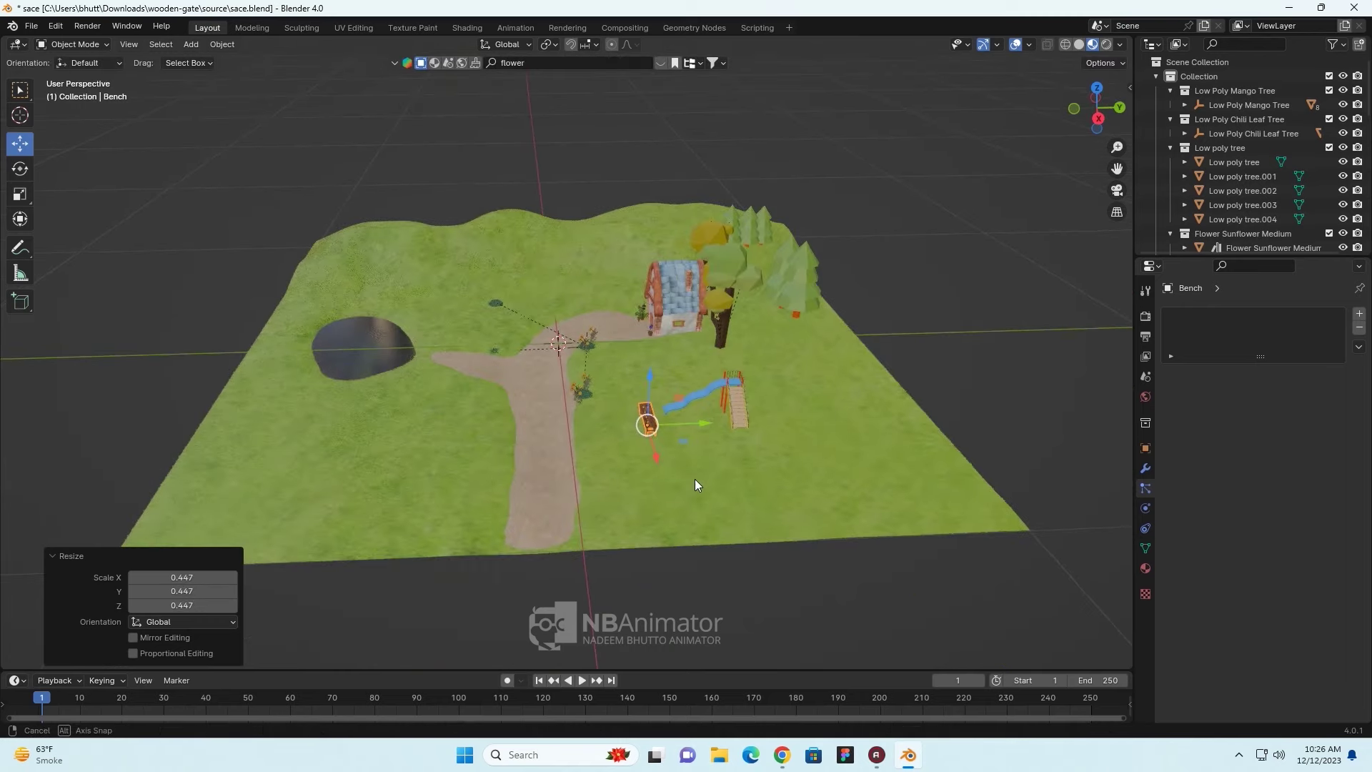
scroll(695, 484, "up", 4)
mouse_move(824, 527)
middle_mouse_down()
mouse_move(957, 576)
mouse_move(1076, 565)
mouse_move(1041, 548)
middle_mouse_up()
- Move the bench along X, then 0.23033 m along Y between the tree and slide
key("g")
key("x")
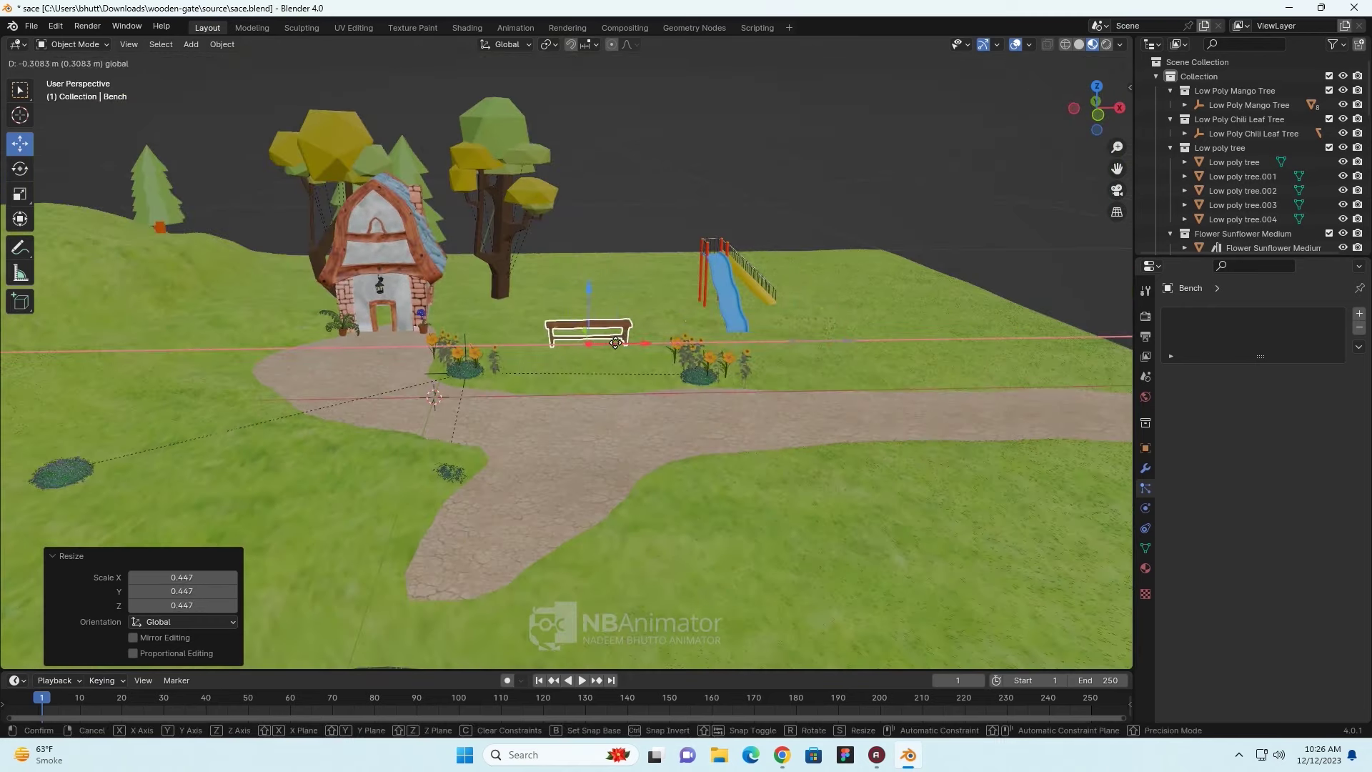
left_click(617, 343)
mouse_move(656, 370)
middle_mouse_down()
mouse_move(581, 413)
mouse_move(549, 412)
middle_mouse_up()
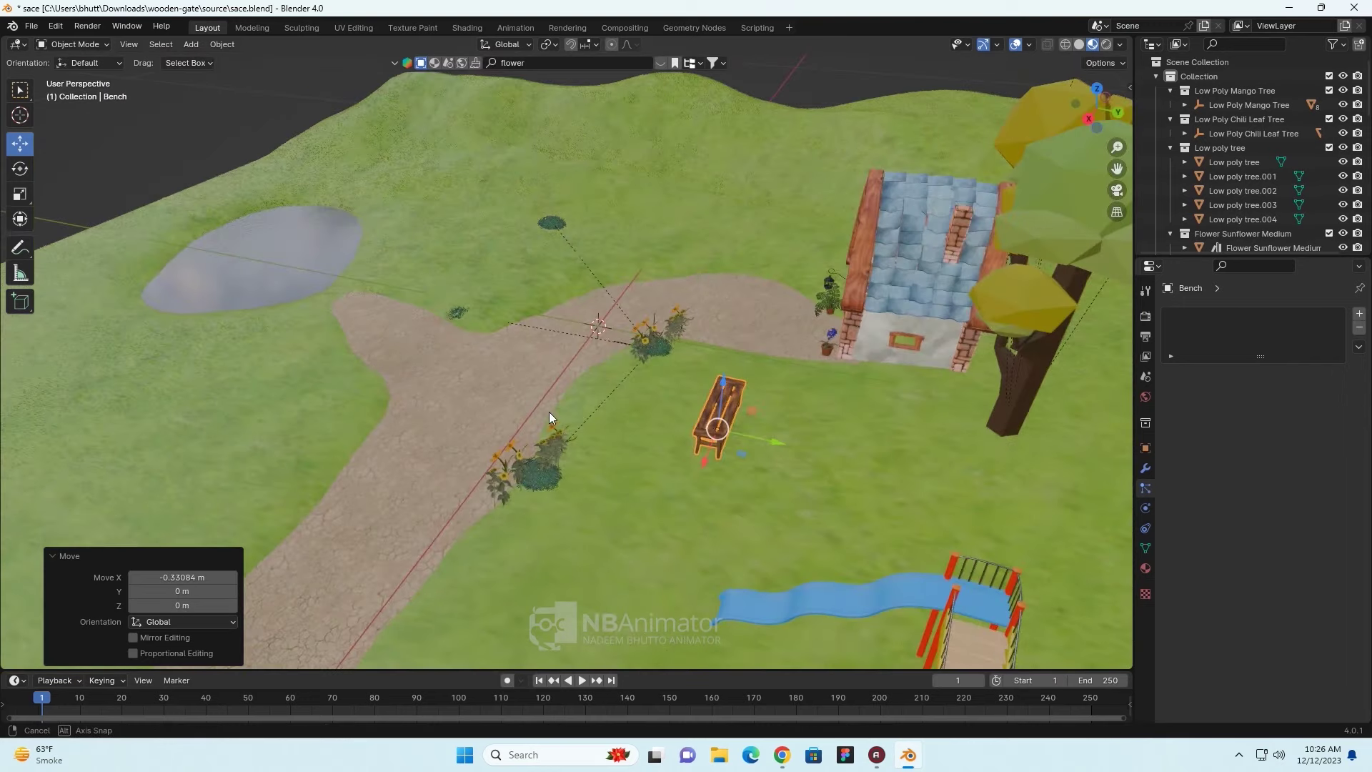
key("g")
key("y")
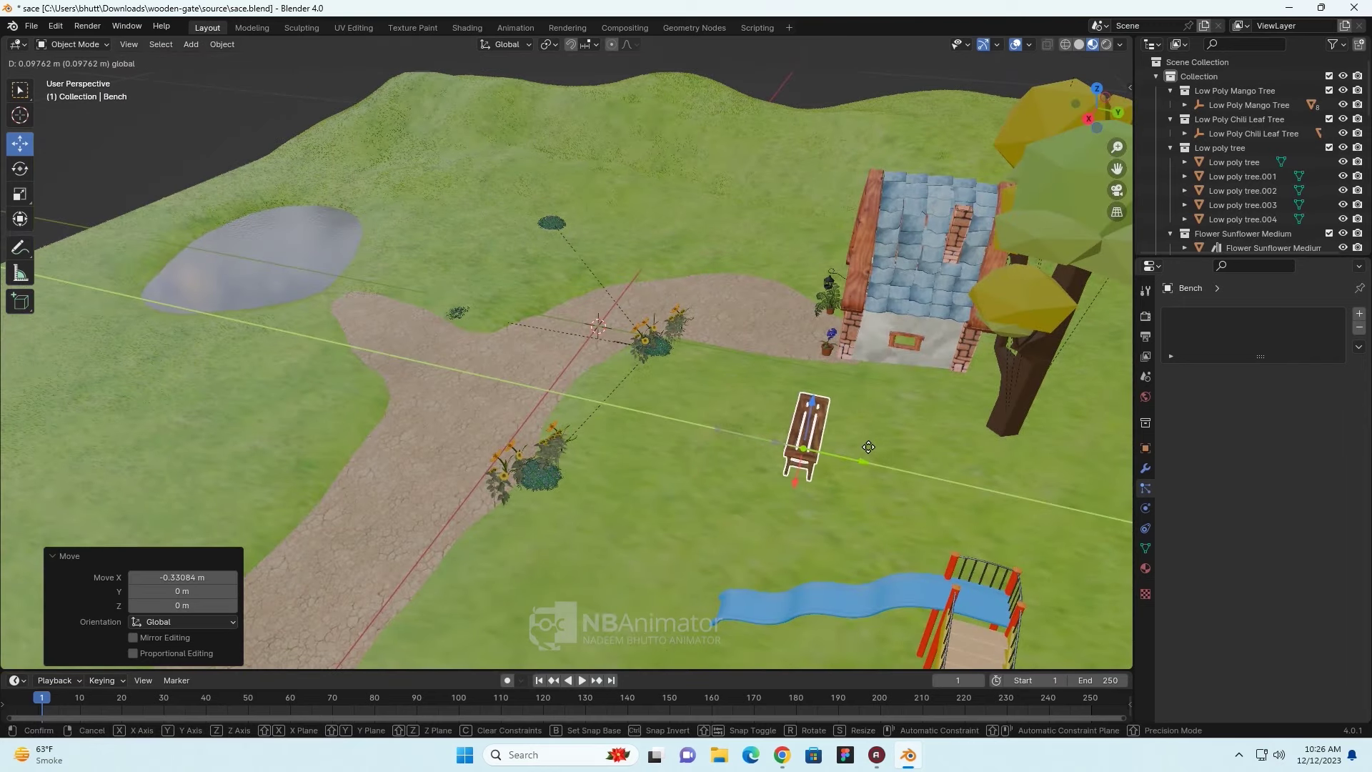
left_click(995, 469)
- Orbit and zoom low to inspect the bench beside the house
mouse_move(820, 485)
middle_mouse_down()
mouse_move(961, 500)
mouse_move(974, 473)
middle_mouse_up()
scroll(700, 329, "up", 3)
scroll(797, 392, "up", 1)
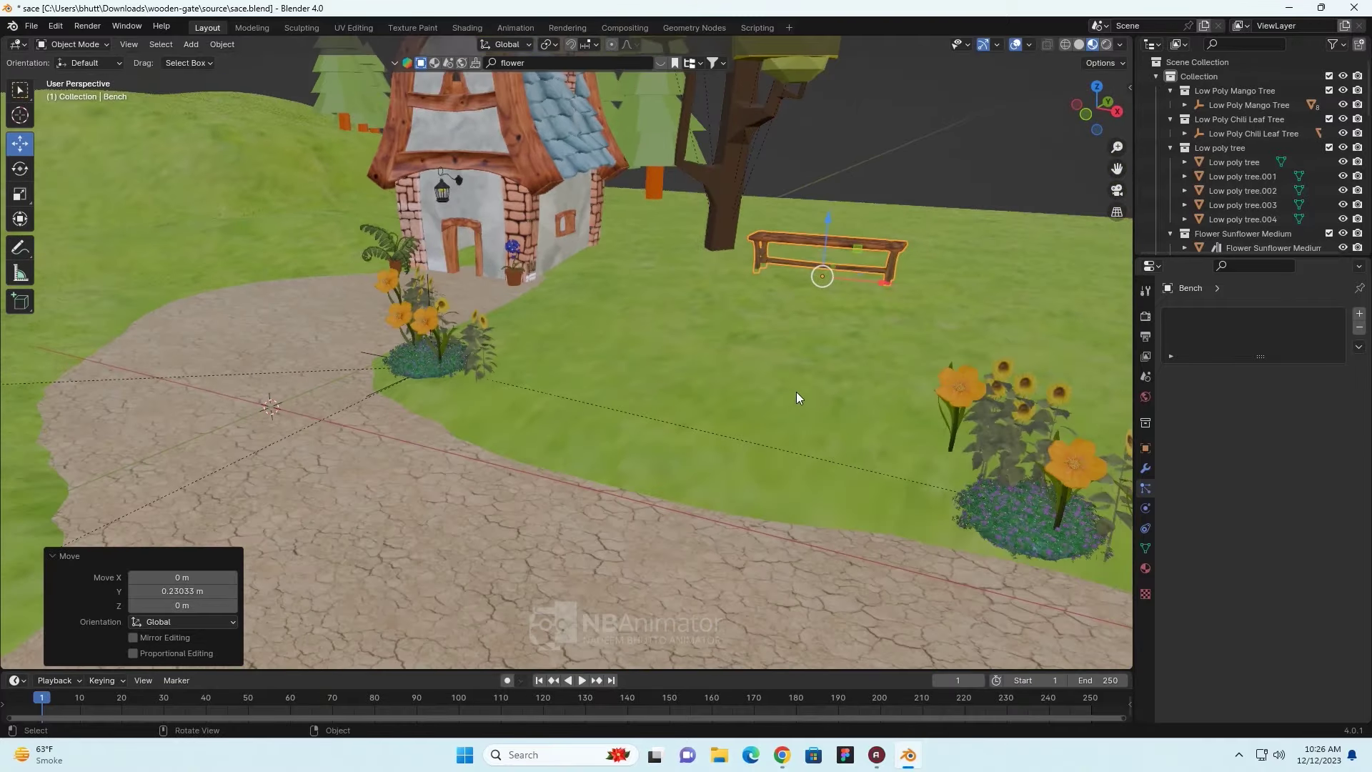
mouse_move(797, 393)
middle_mouse_down()
mouse_move(805, 365)
mouse_move(739, 442)
mouse_move(714, 441)
mouse_move(777, 454)
middle_mouse_up()
scroll(805, 365, "up", 2)
scroll(805, 365, "down", 3)
scroll(713, 442, "down", 2)
scroll(743, 443, "down", 2)
scroll(777, 450, "down", 1)
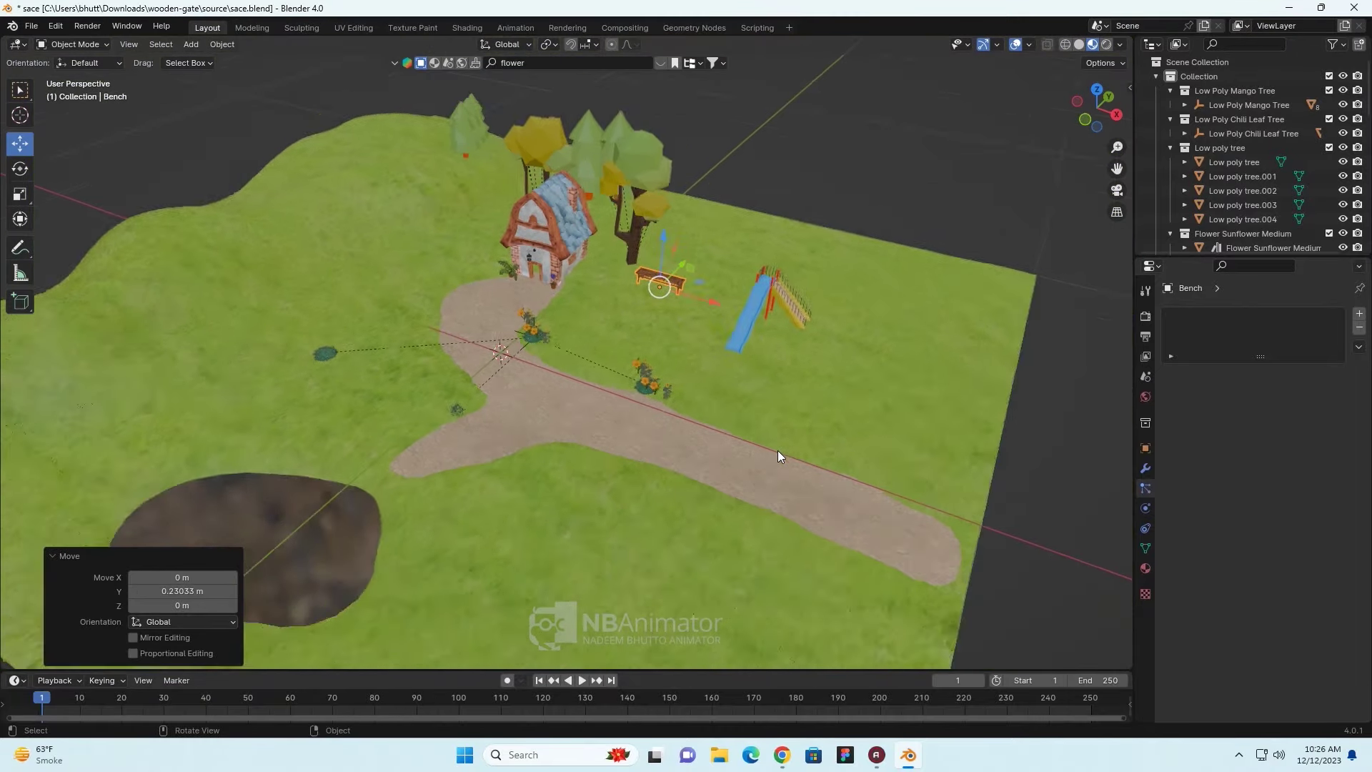
scroll(777, 451, "down", 1)
type("fence")
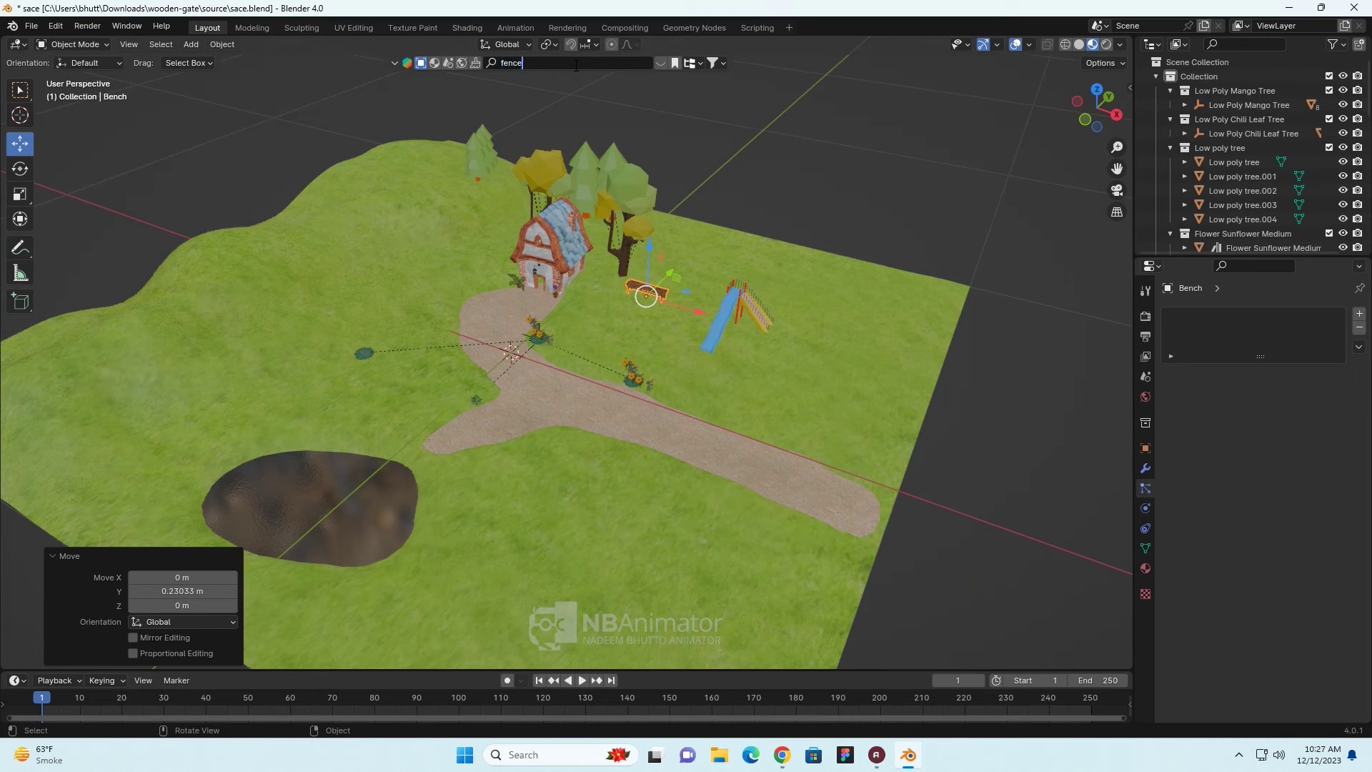
- Search the BlenderKit online assets for 'fence wall boundary'
key("Return")
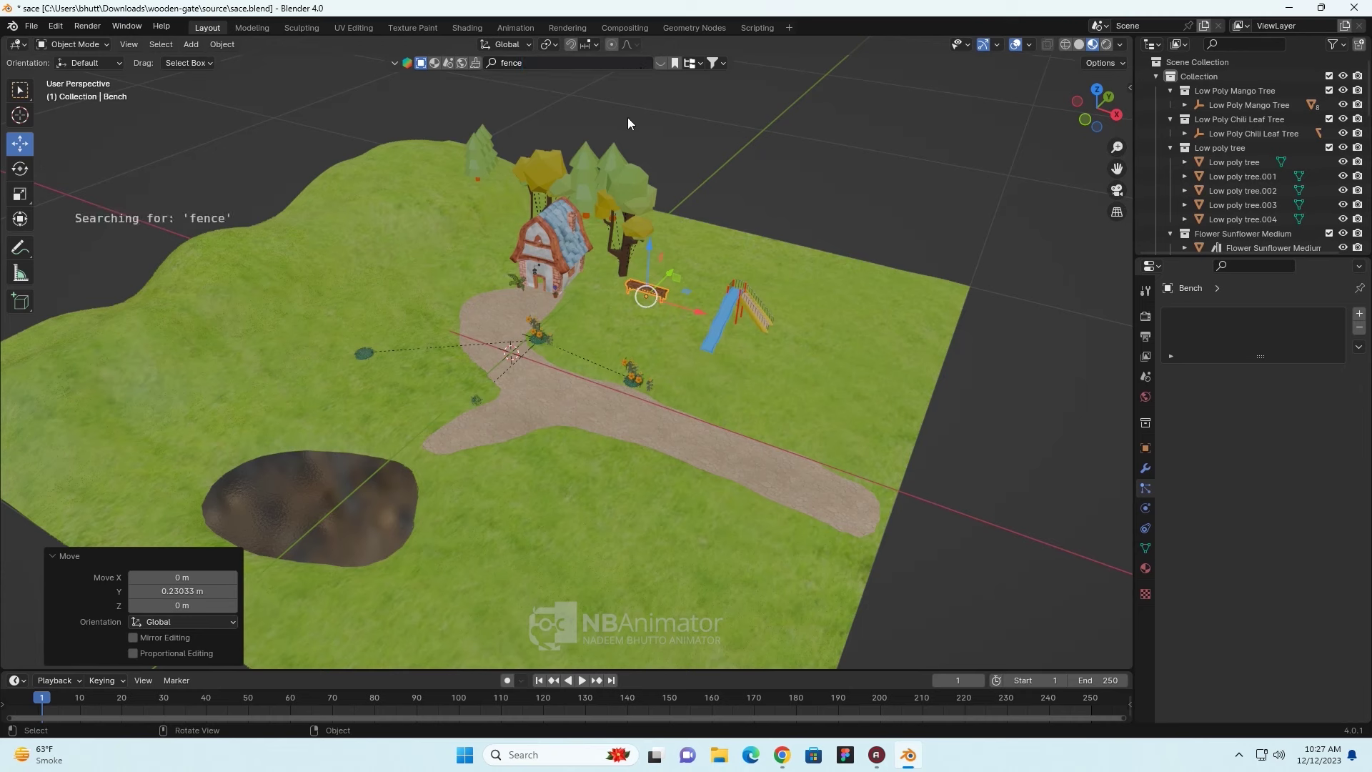
left_click(566, 60)
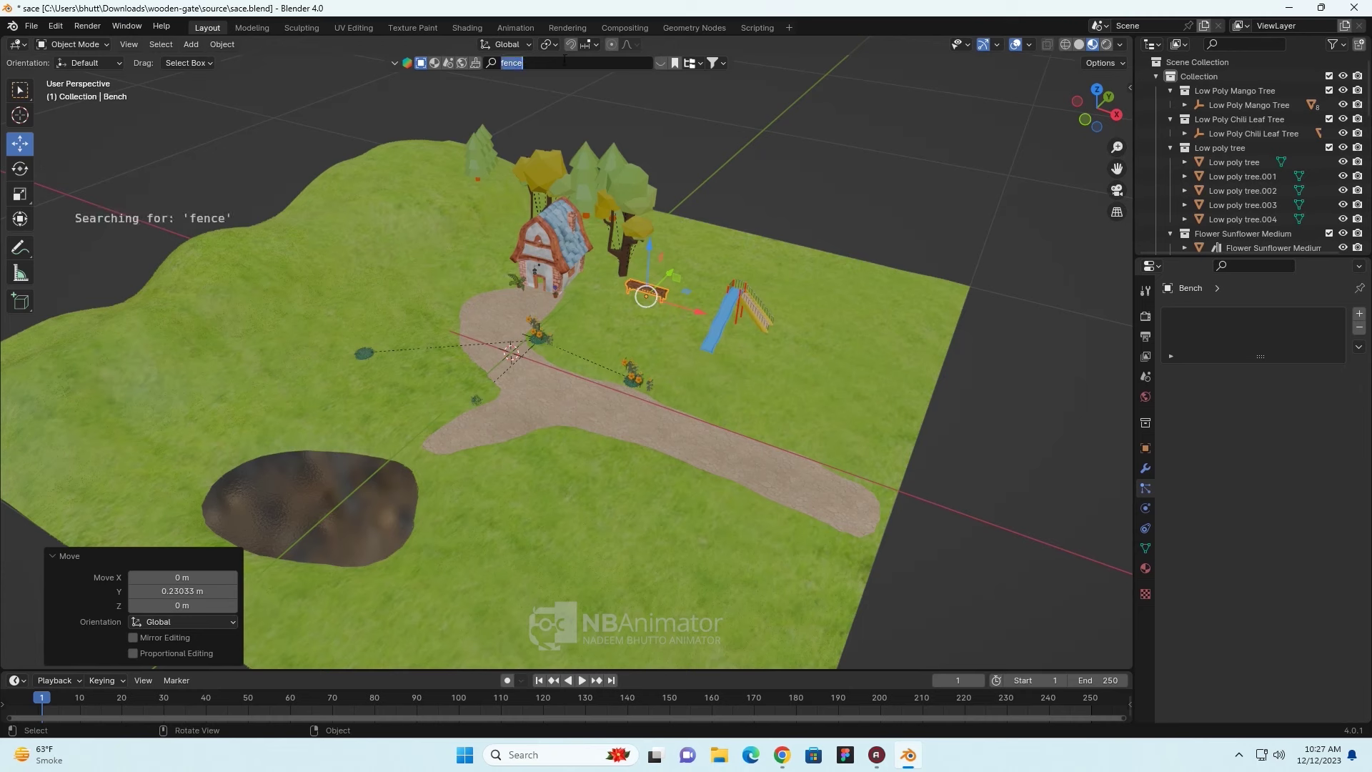
key("Return")
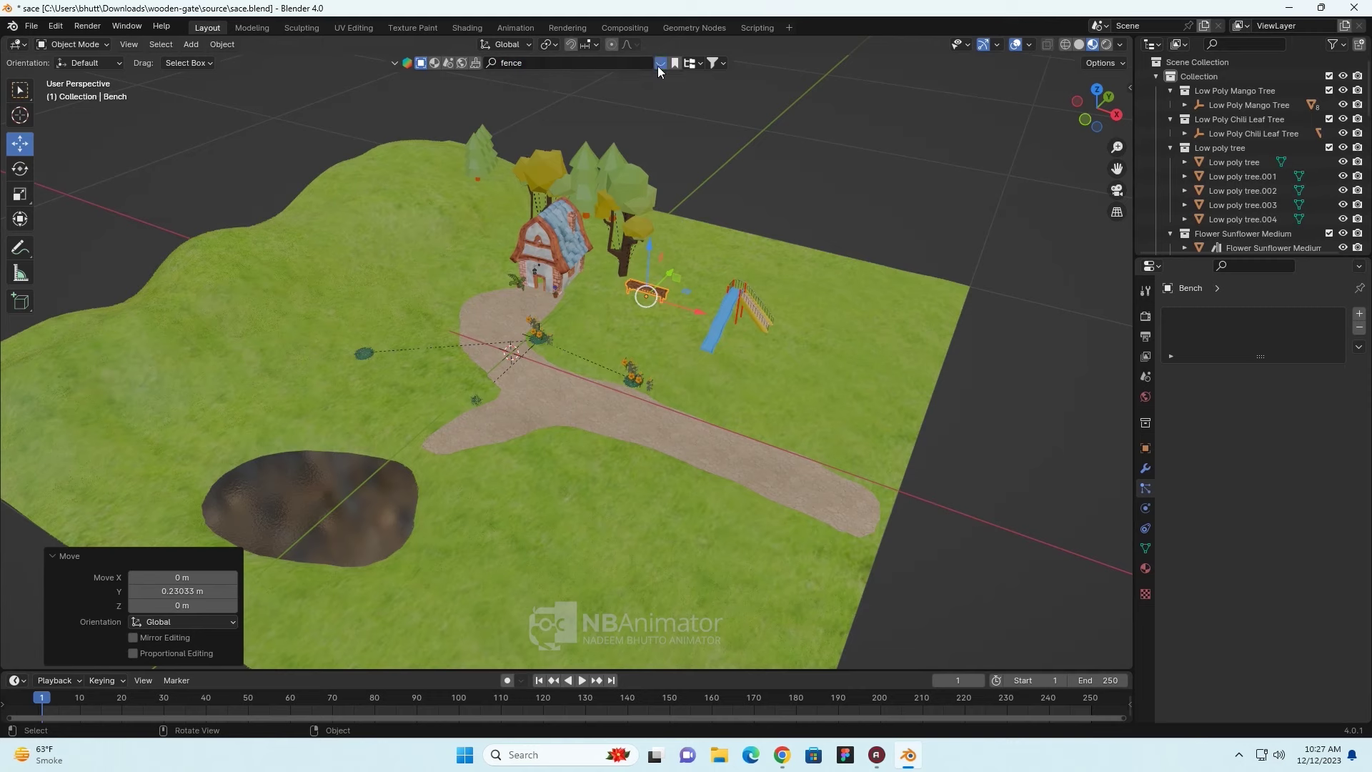
left_click(658, 66)
mouse_move(316, 157)
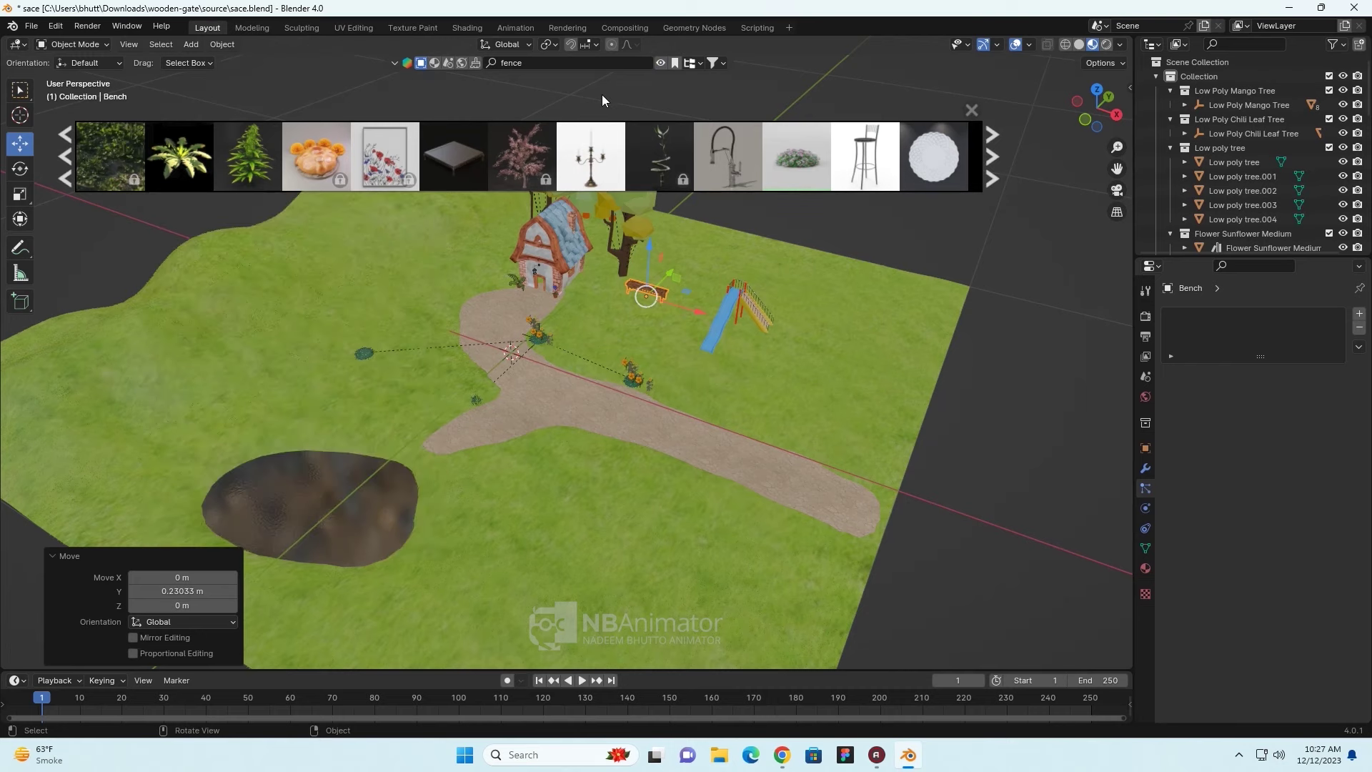
left_click(546, 62)
type("wall boundray")
key("Return")
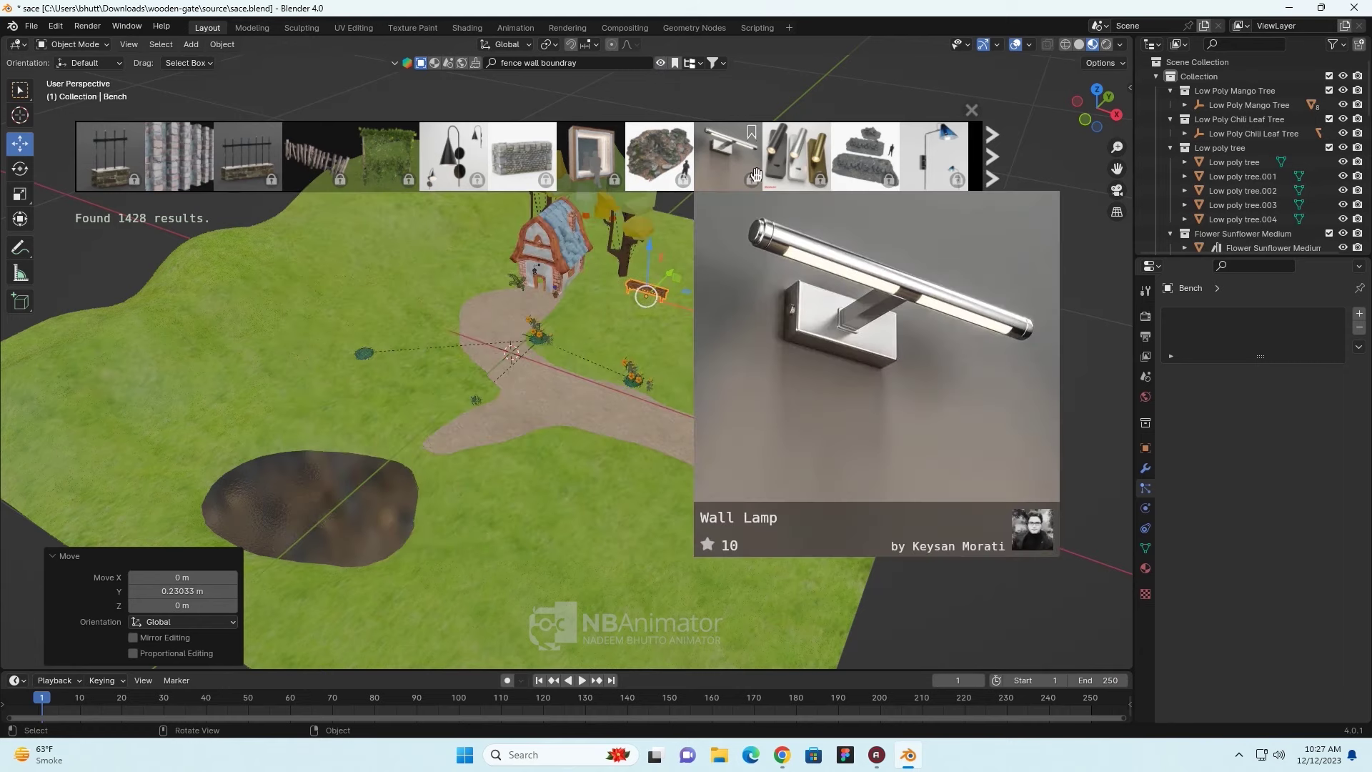
- Page through the BlenderKit fence results to find the Iron fence asset
left_click(985, 167)
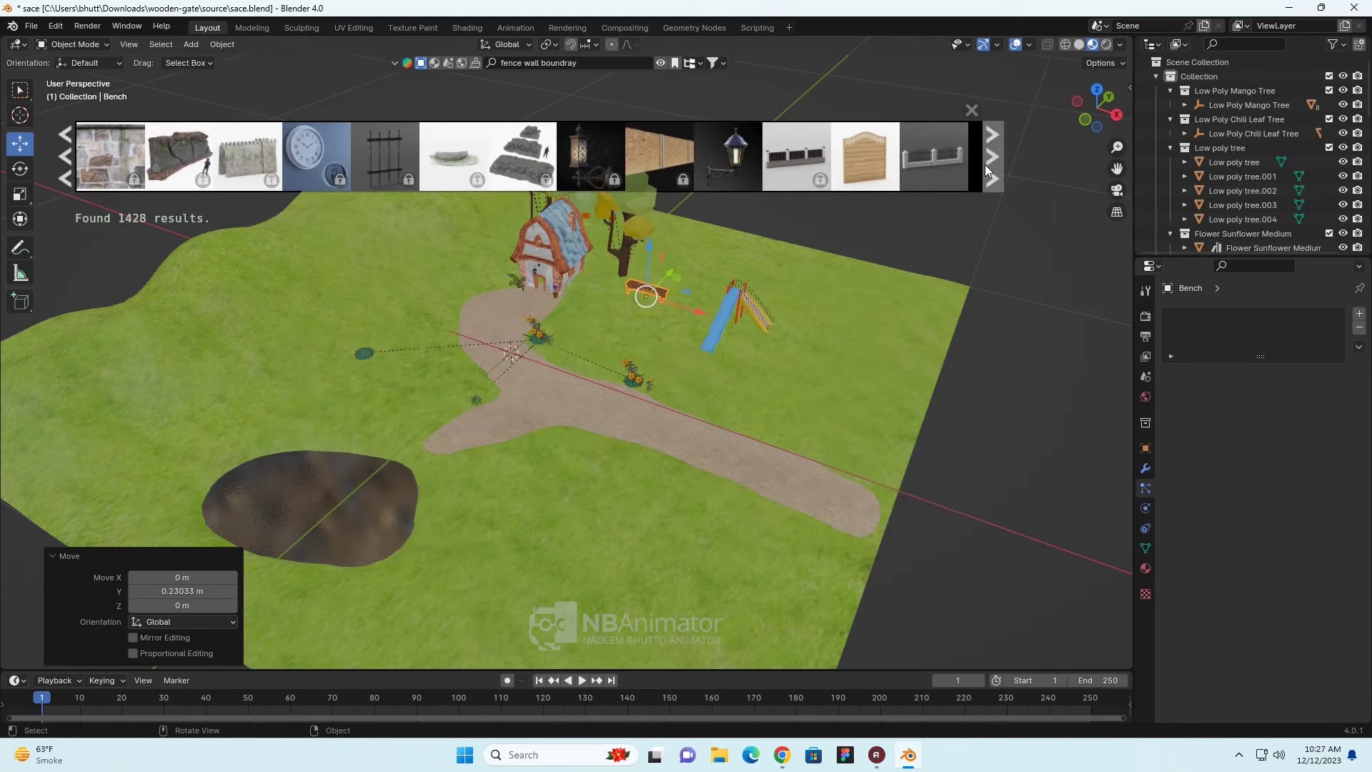
left_click(985, 165)
left_click(985, 165)
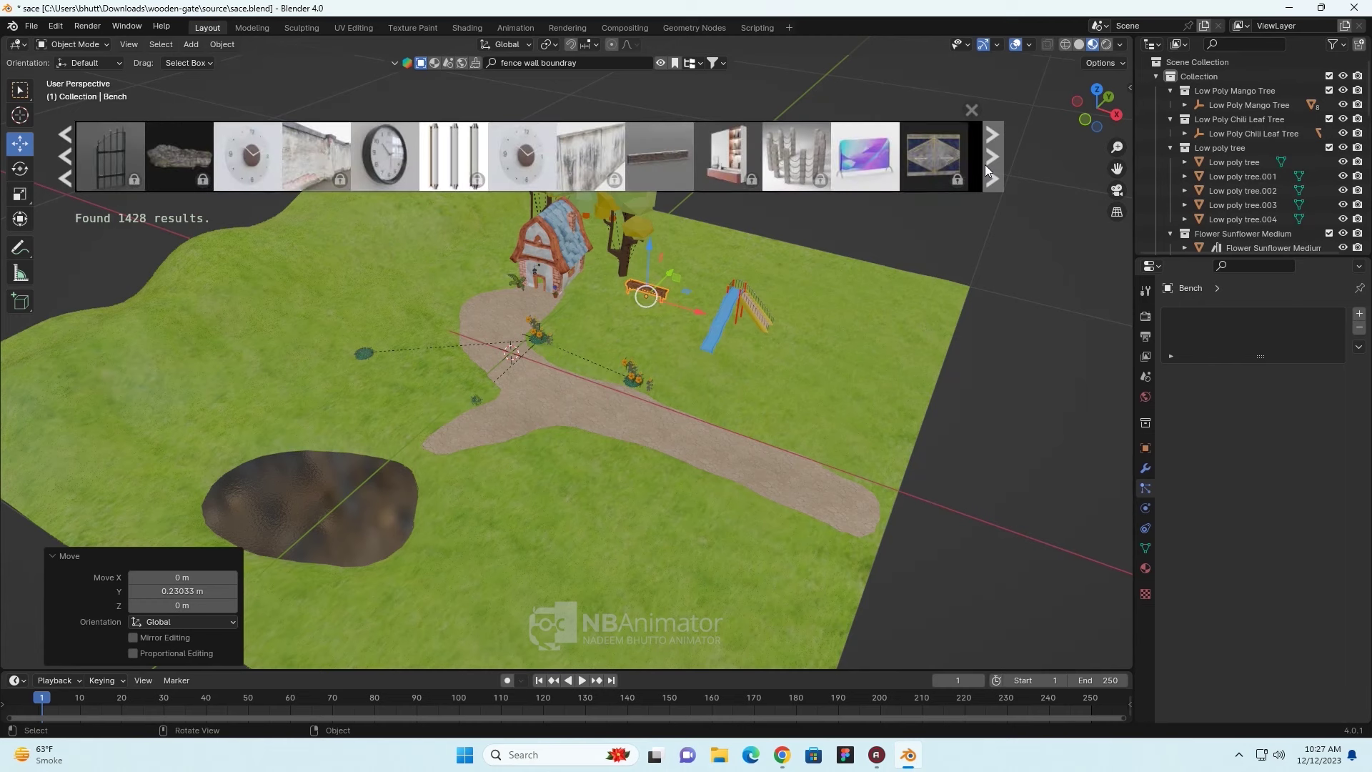
key("Escape")
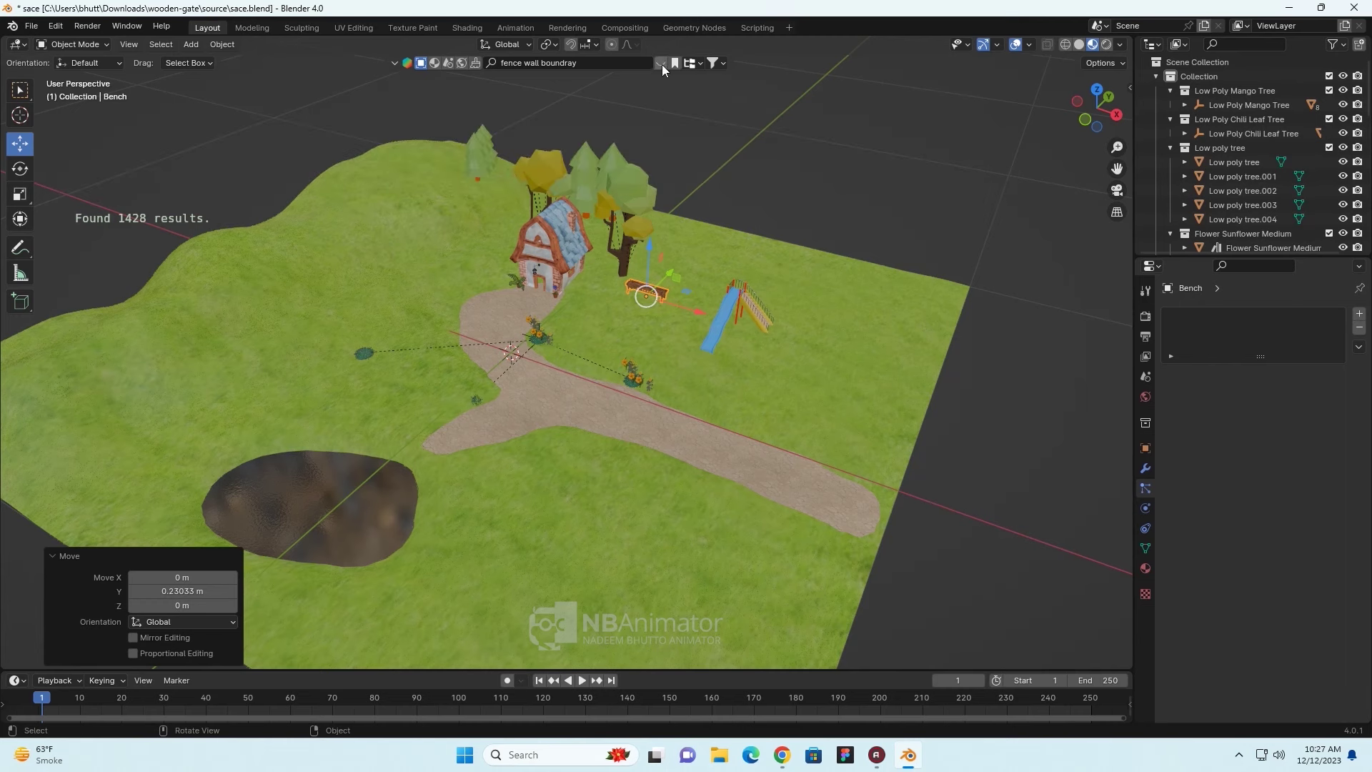
left_click(660, 63)
mouse_move(179, 155)
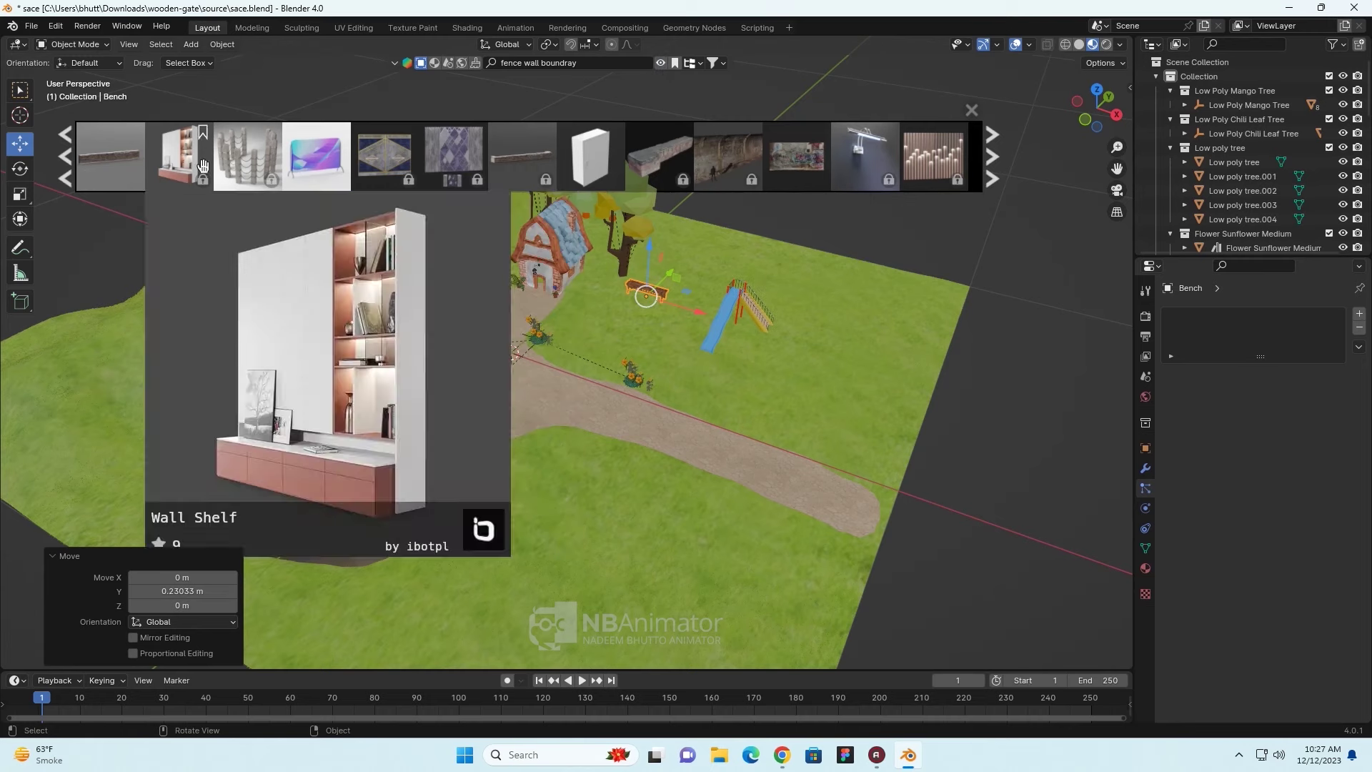
left_click(992, 159)
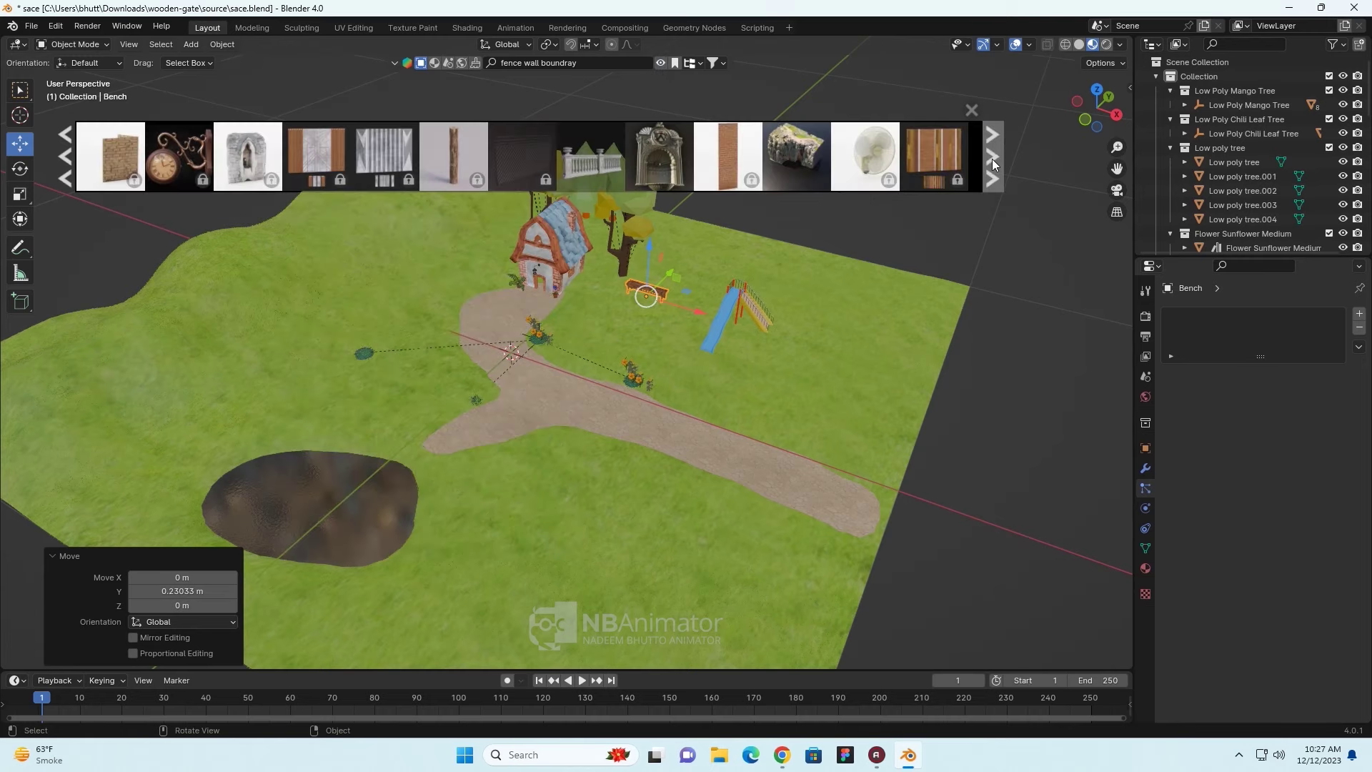
left_click(992, 159)
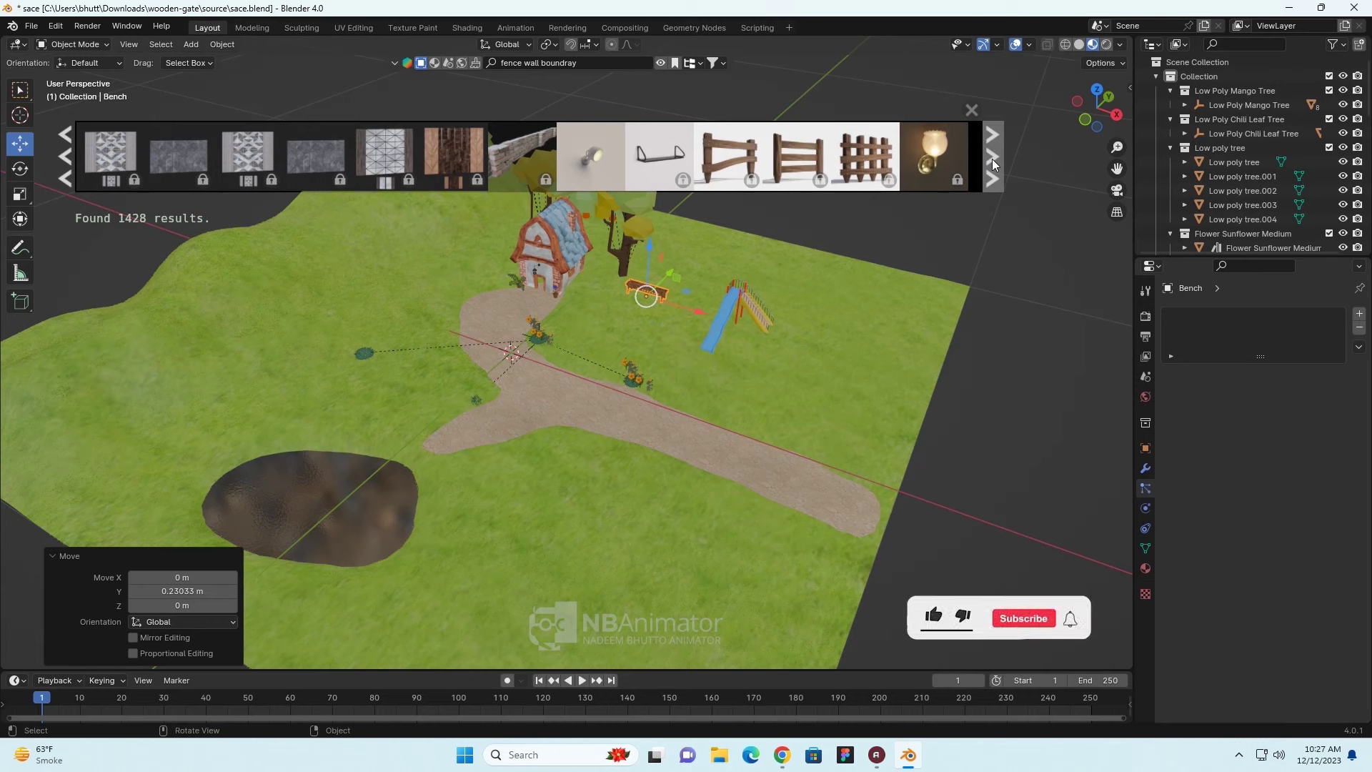
left_click(993, 160)
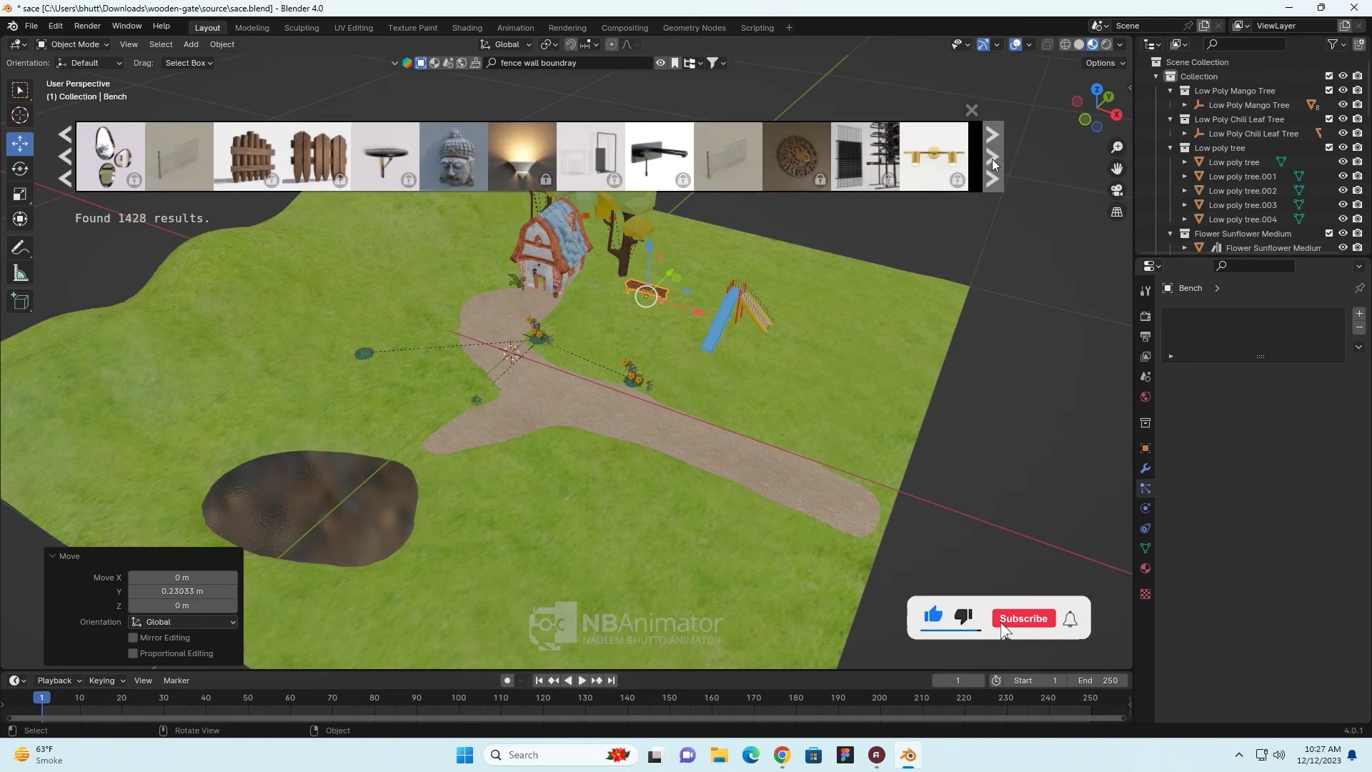
left_click(992, 160)
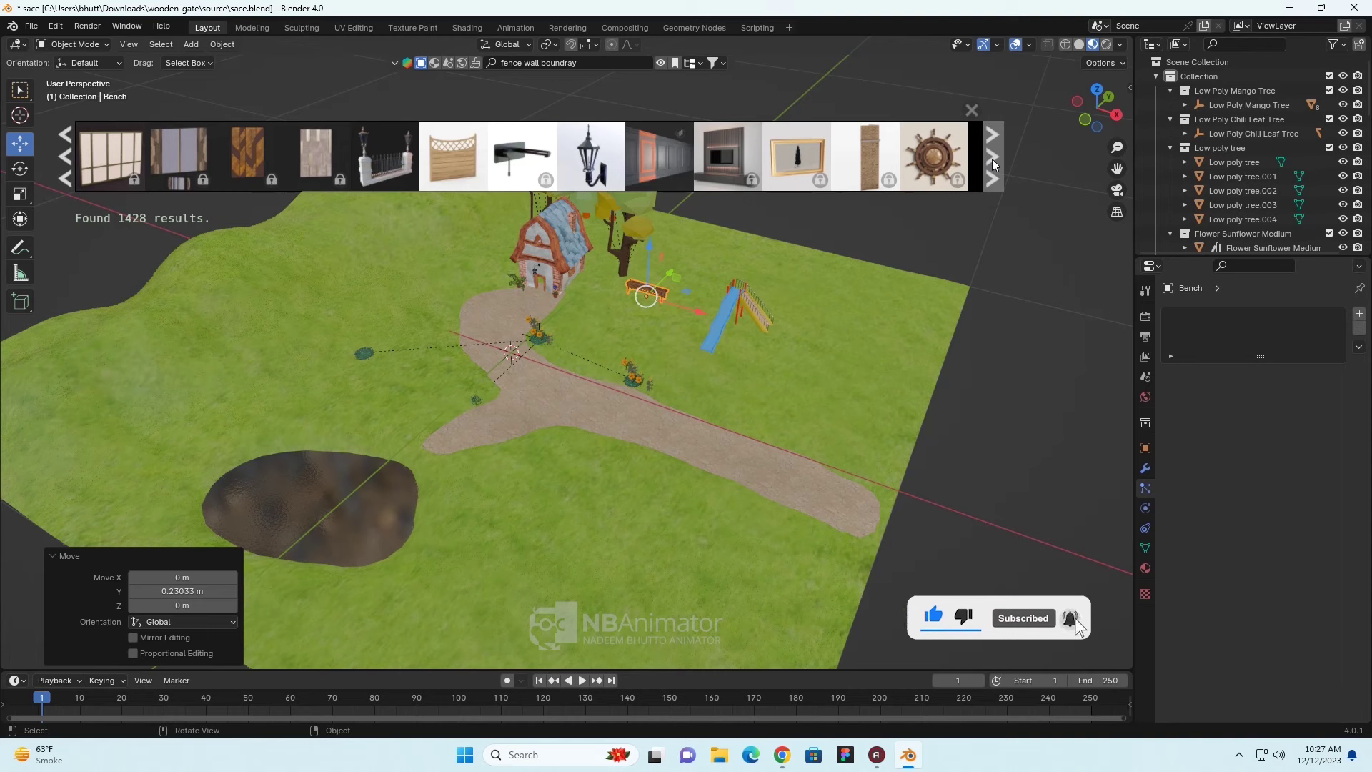
left_click(992, 160)
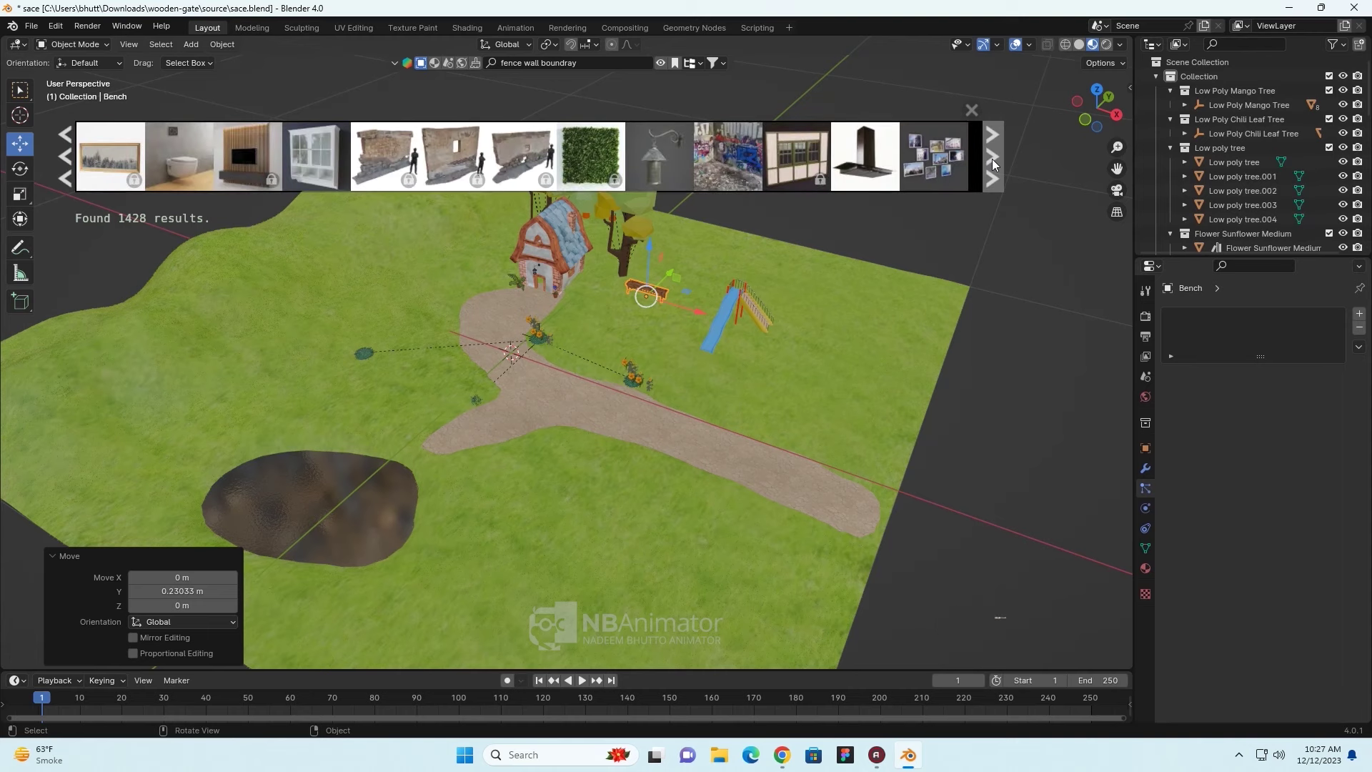
left_click(992, 160)
left_click(991, 159)
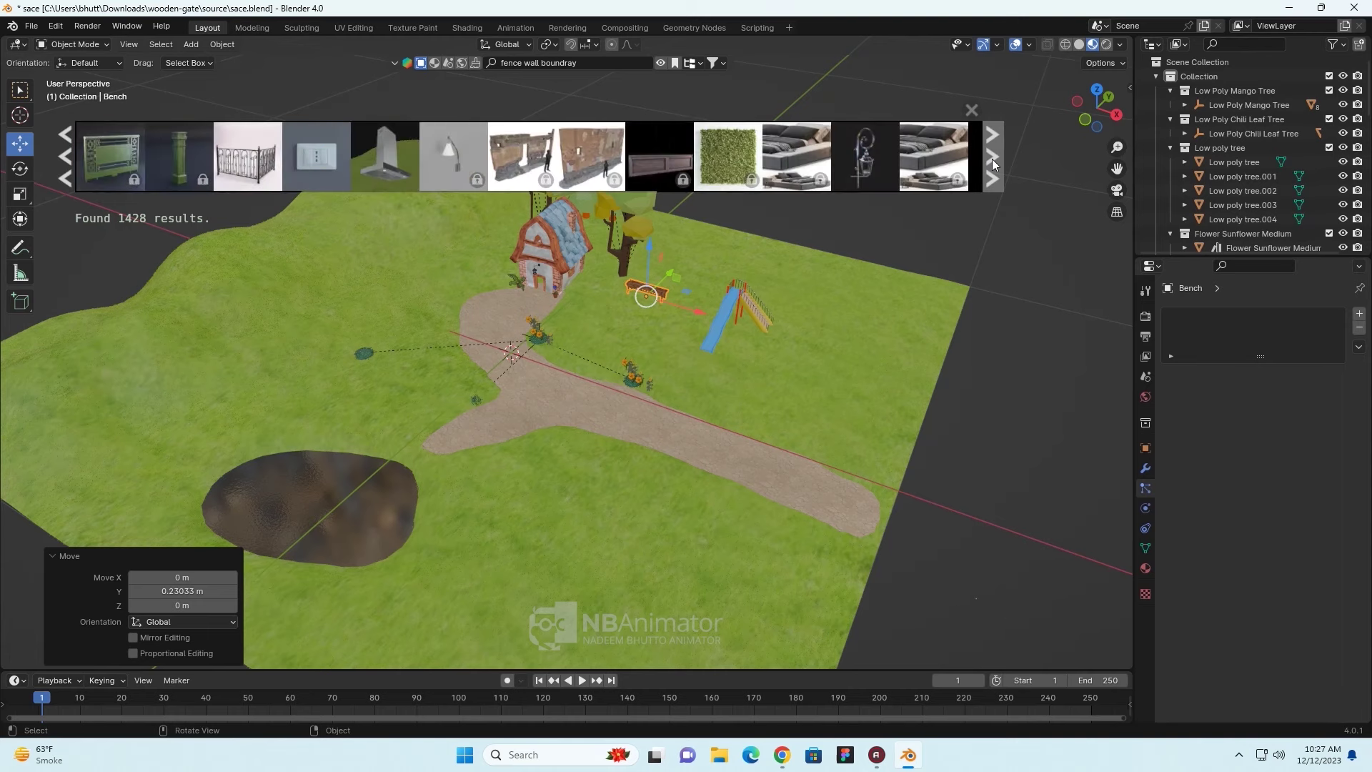
left_click(992, 160)
left_click(992, 159)
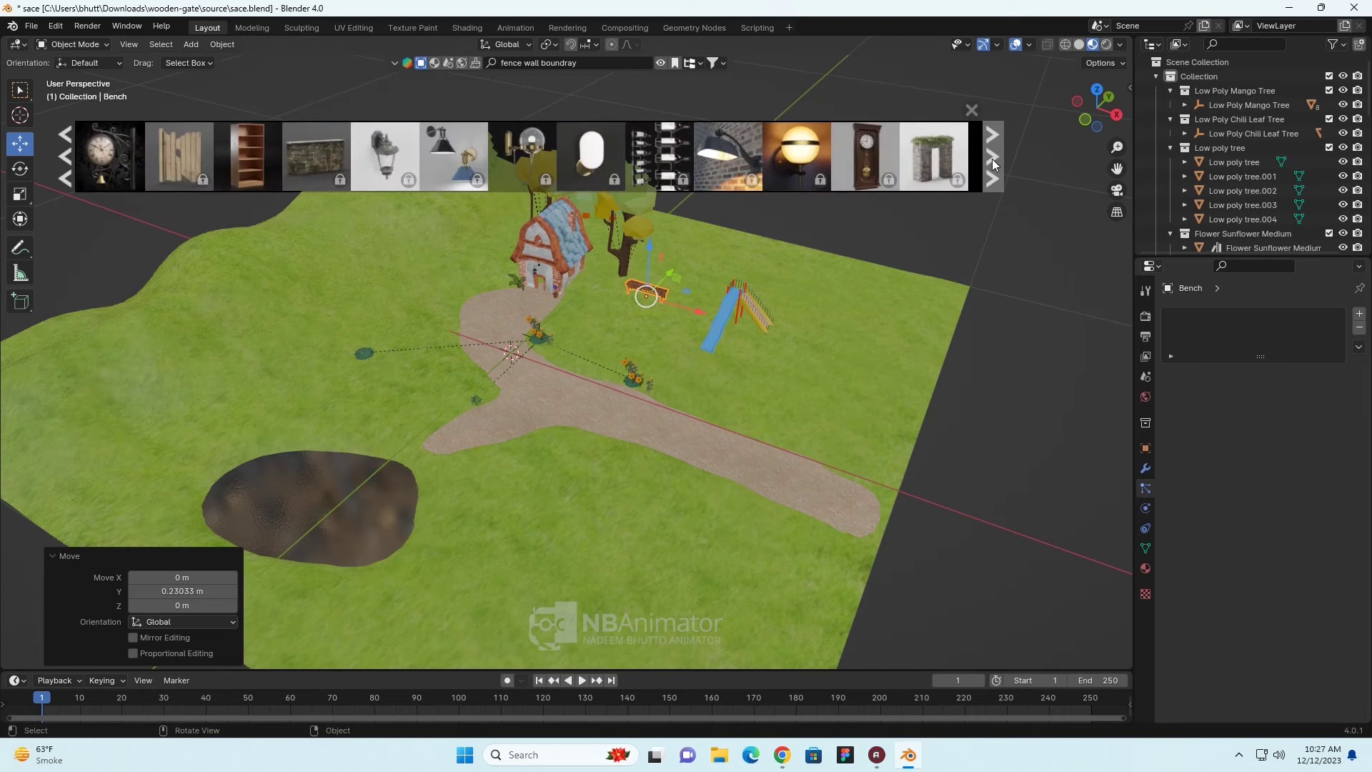
left_click(992, 158)
left_click(992, 159)
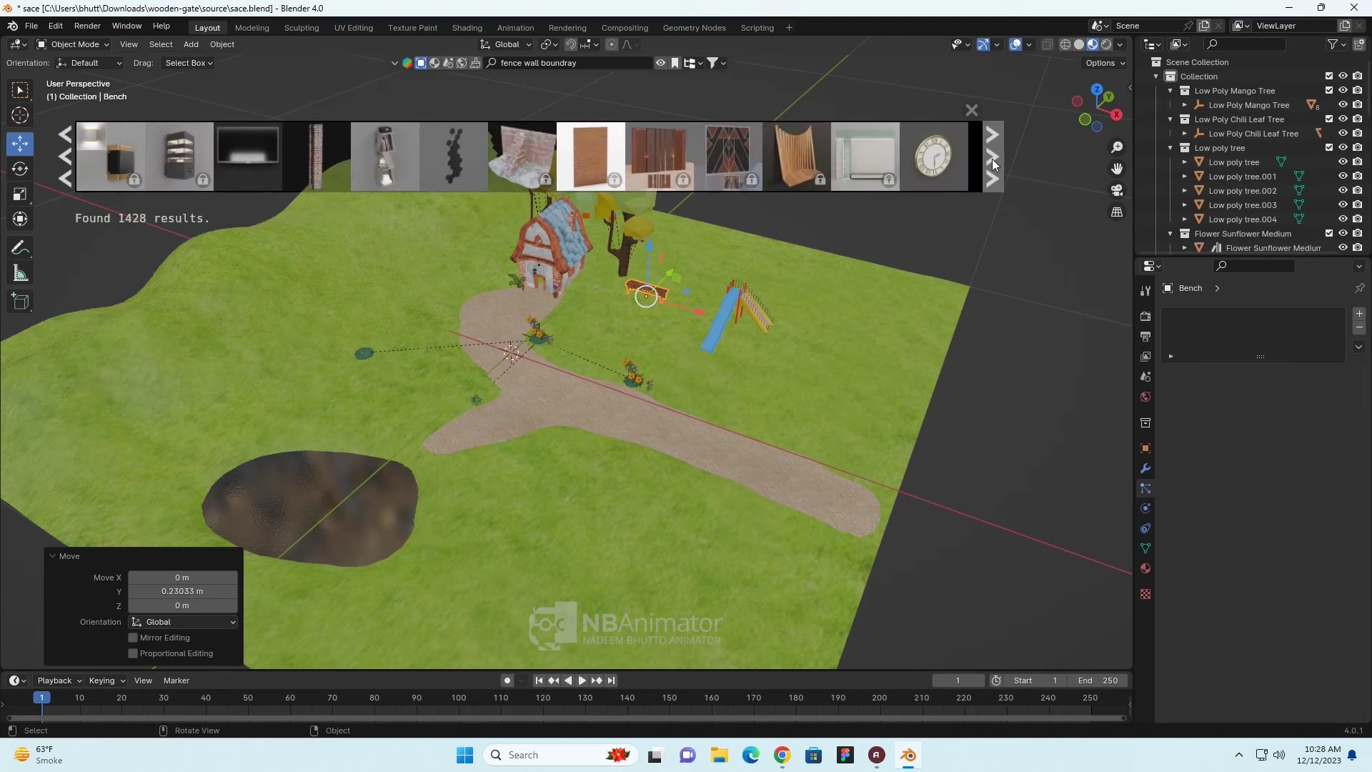
left_click(992, 158)
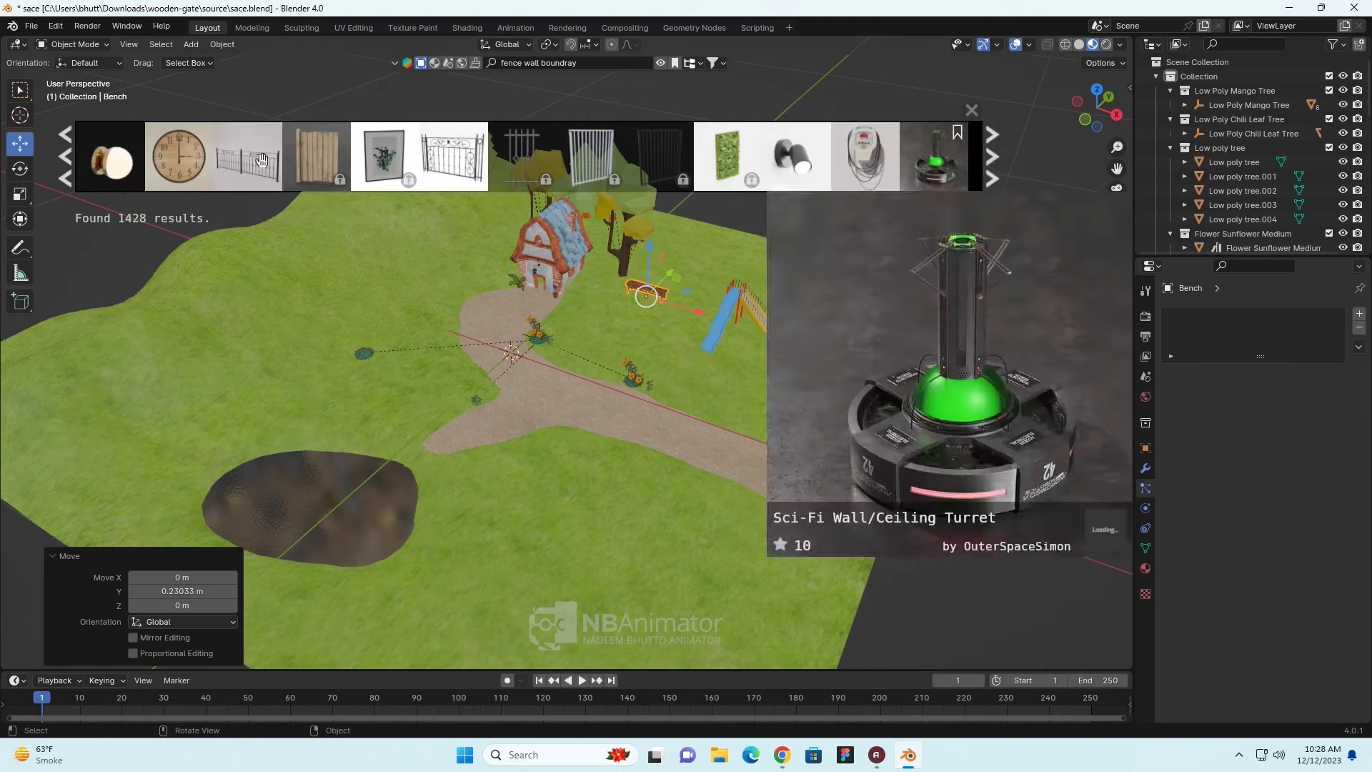
scroll(382, 168, "down", 2)
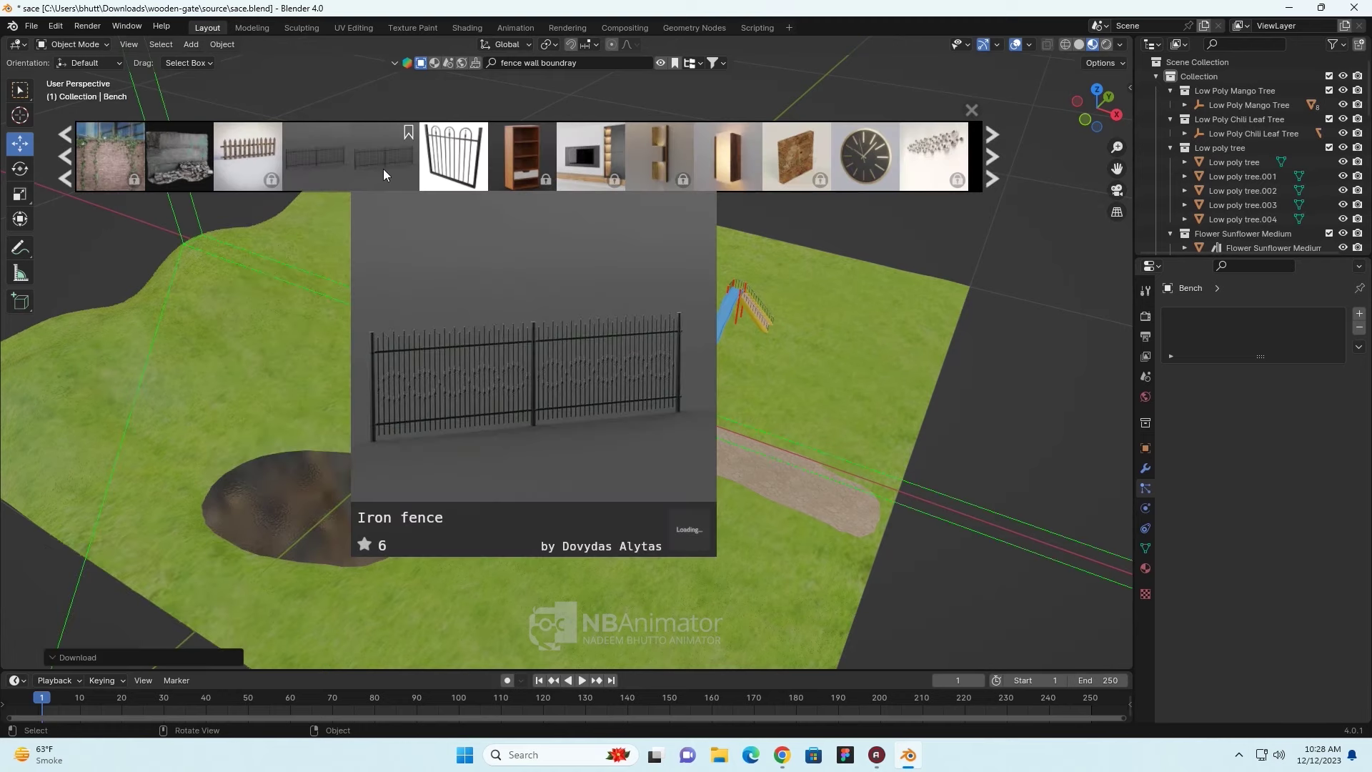
- Drag the Iron fence asset into the scene, switch to Solid shading, and select the 2nd fence segment
left_click_drag(383, 169, 529, 351)
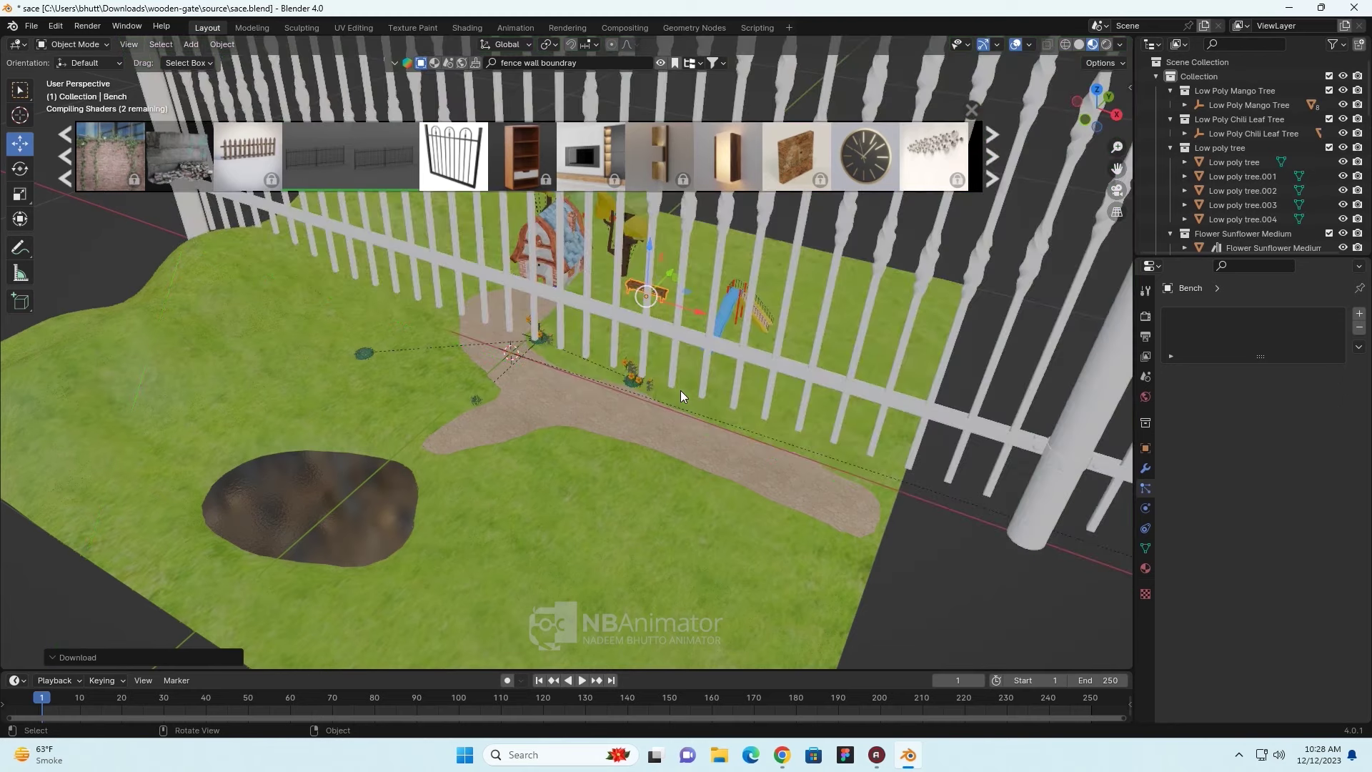
scroll(681, 391, "down", 5)
scroll(681, 391, "down", 4)
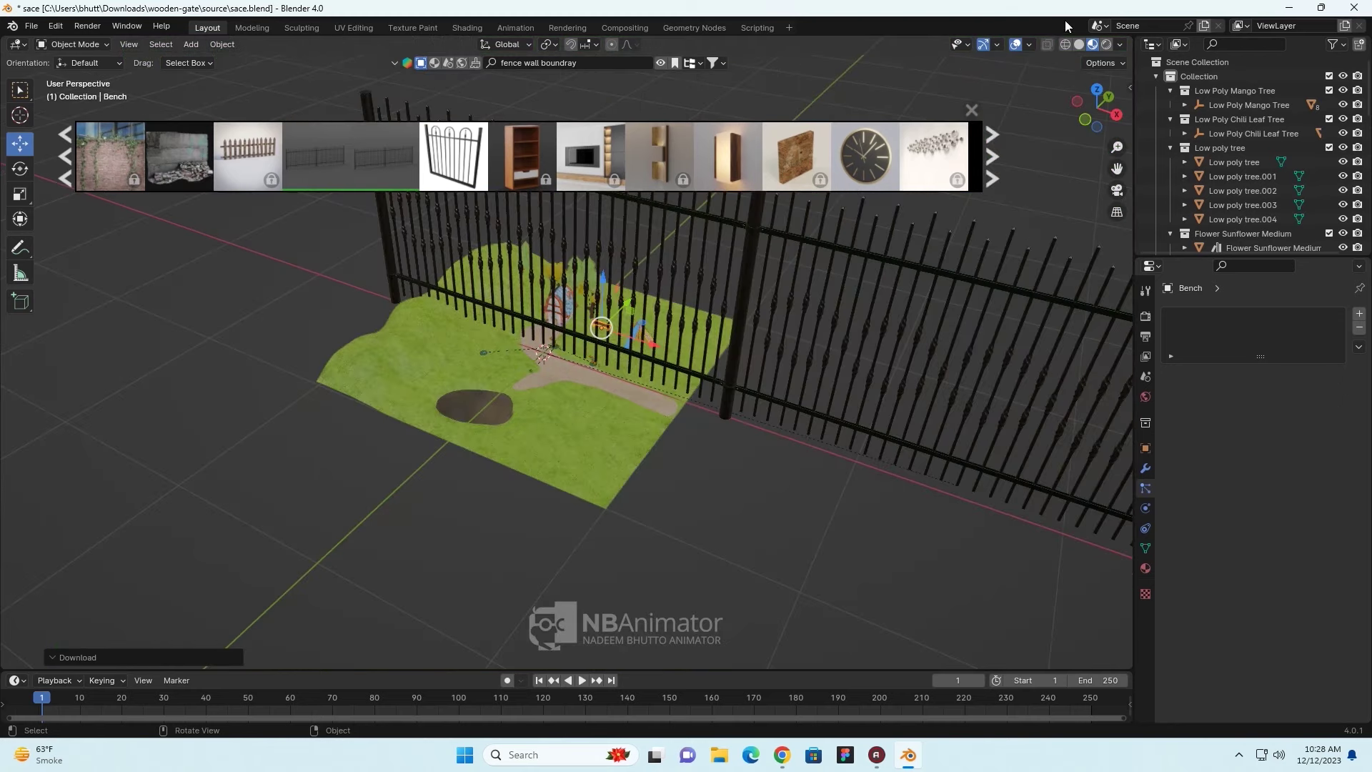
left_click(1077, 45)
left_click(973, 110)
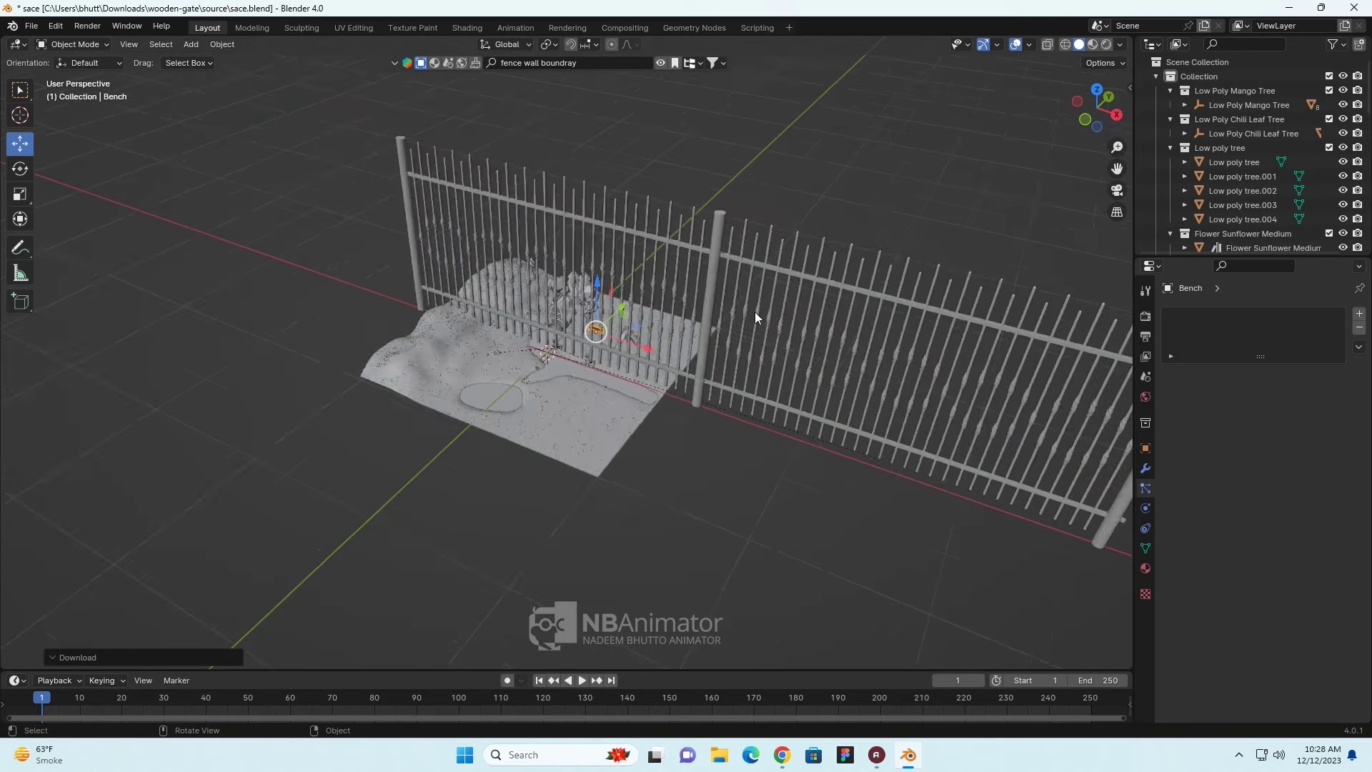
scroll(756, 317, "down", 4)
left_click(788, 383)
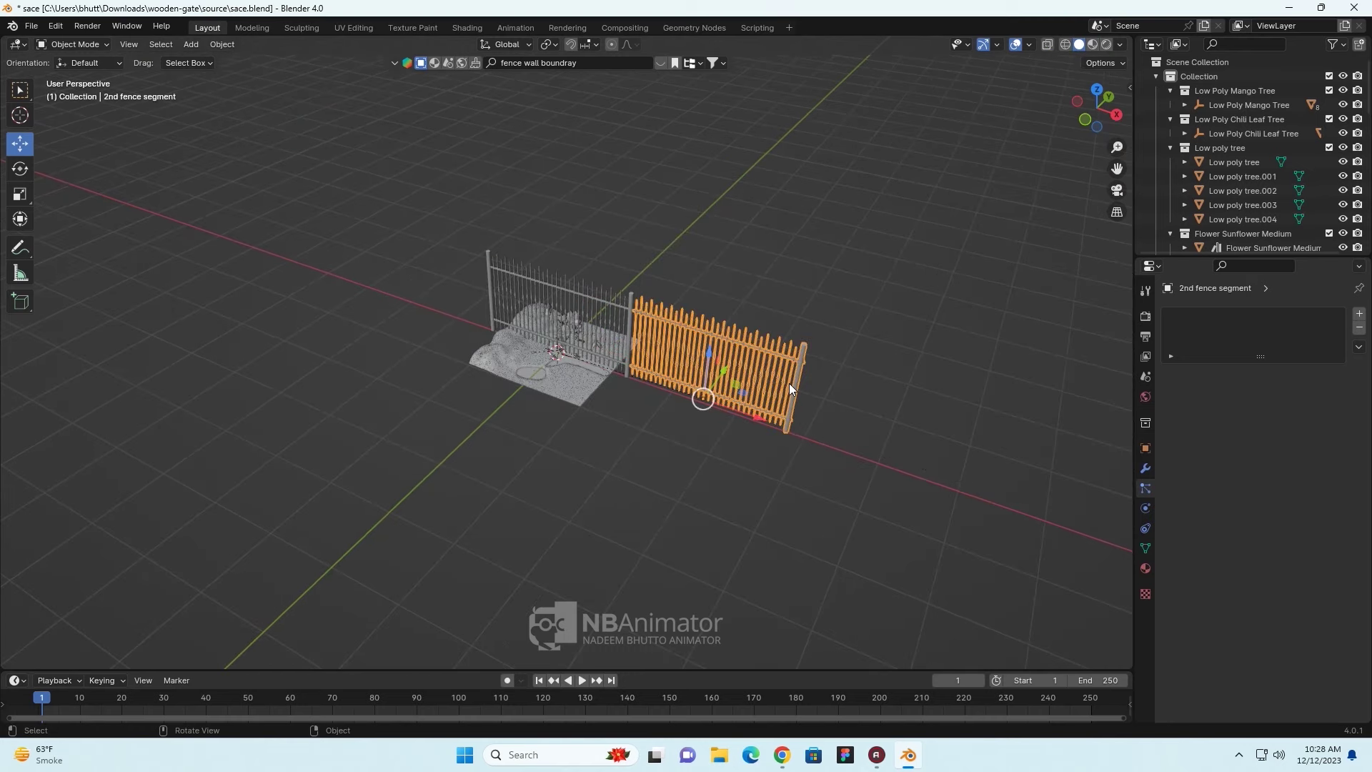
- Select both fences and scale them down, shrinking the Iron fence to 0.404
left_click(628, 299, "shift")
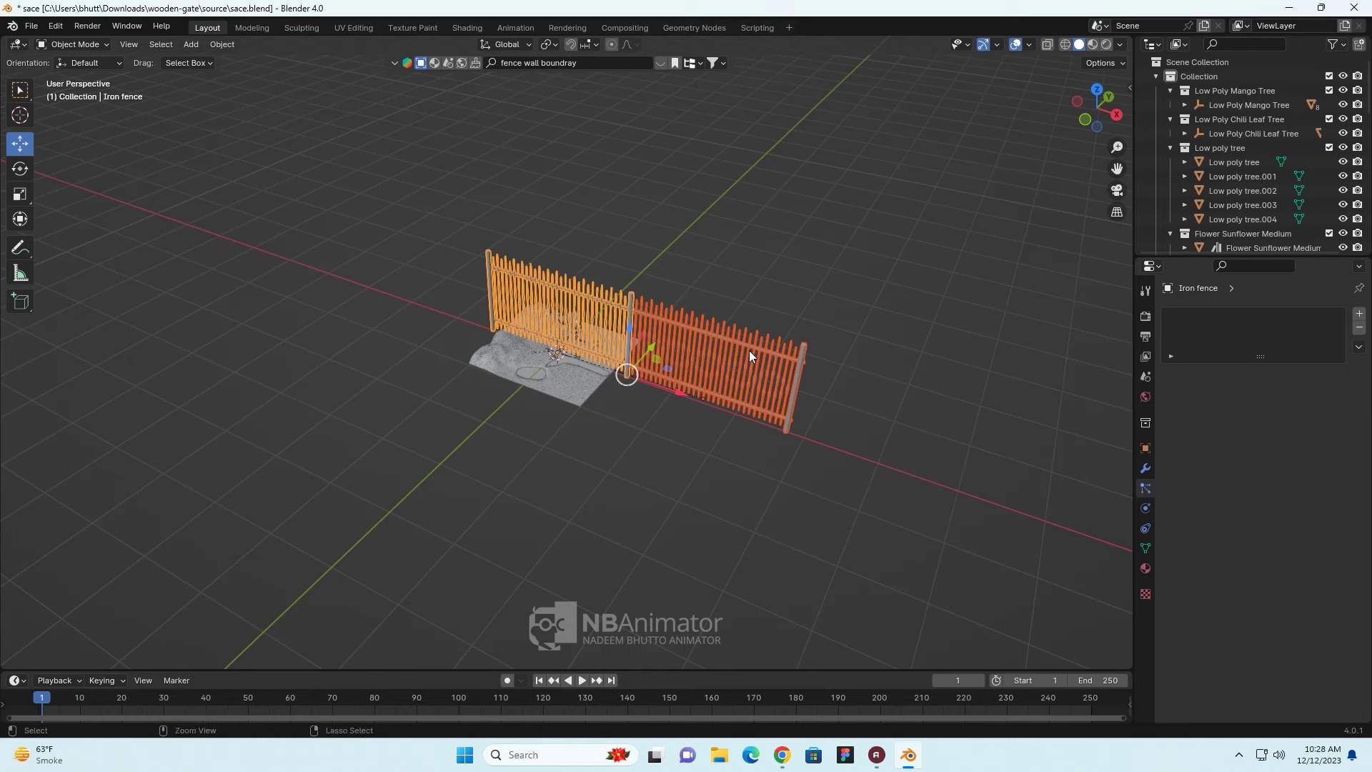
key("s")
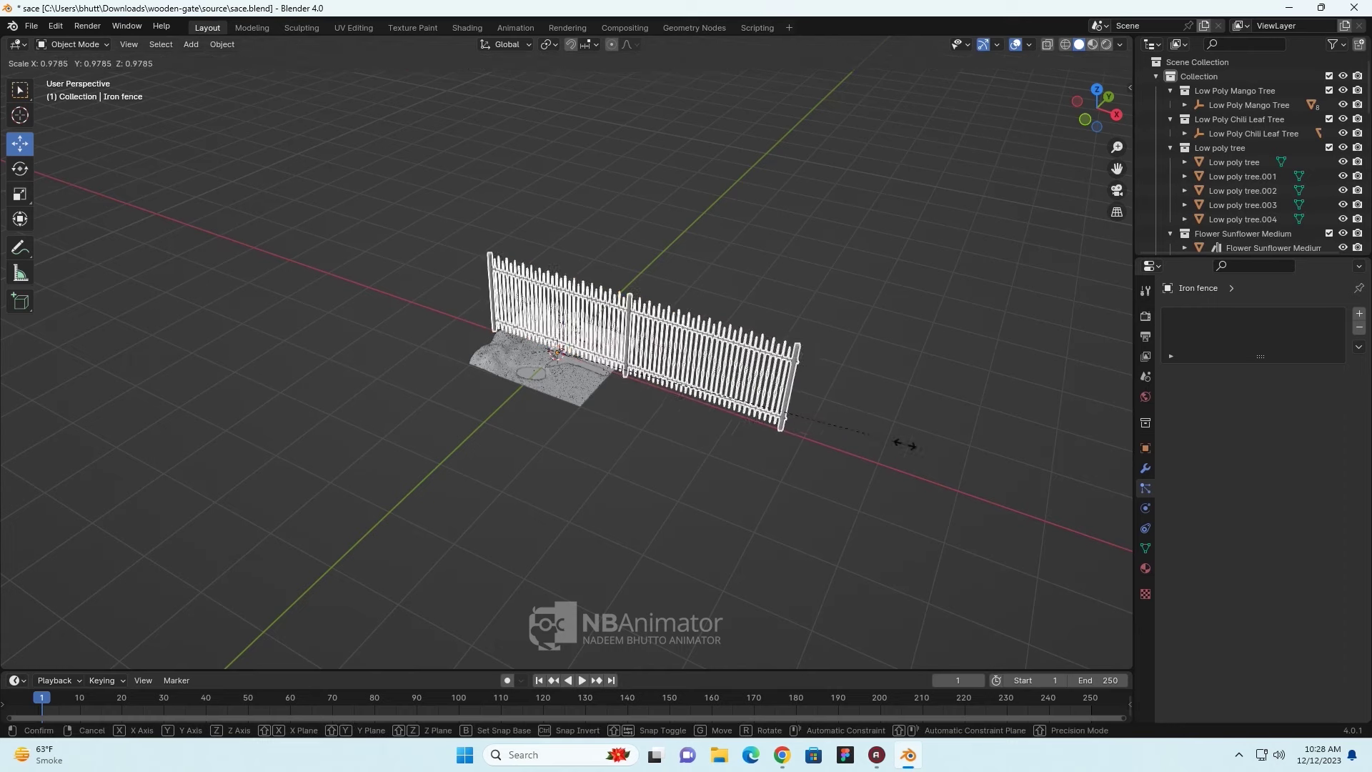
left_click(608, 383)
scroll(670, 359, "up", 2)
scroll(670, 360, "up", 3)
scroll(670, 360, "up", 3)
scroll(750, 399, "up", 2)
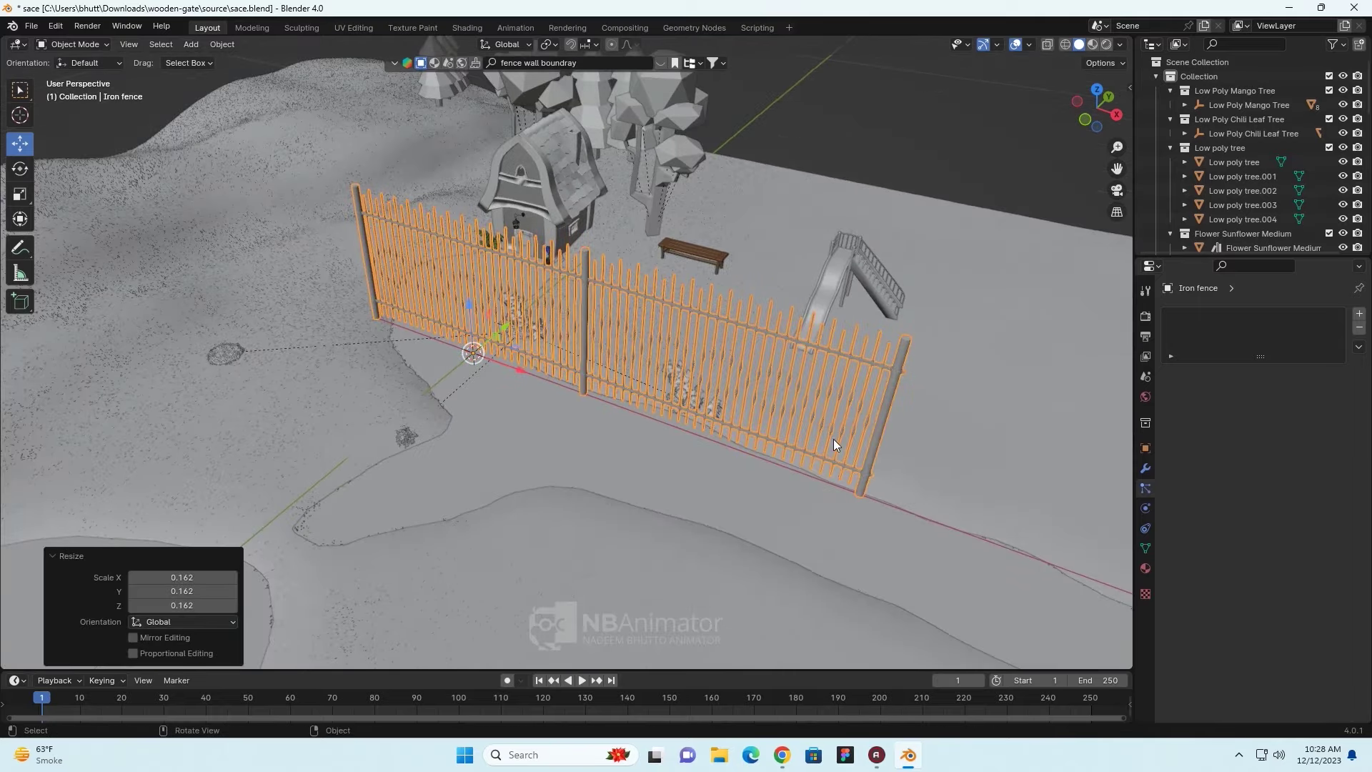
middle_click_drag(834, 438, 847, 382)
key("s")
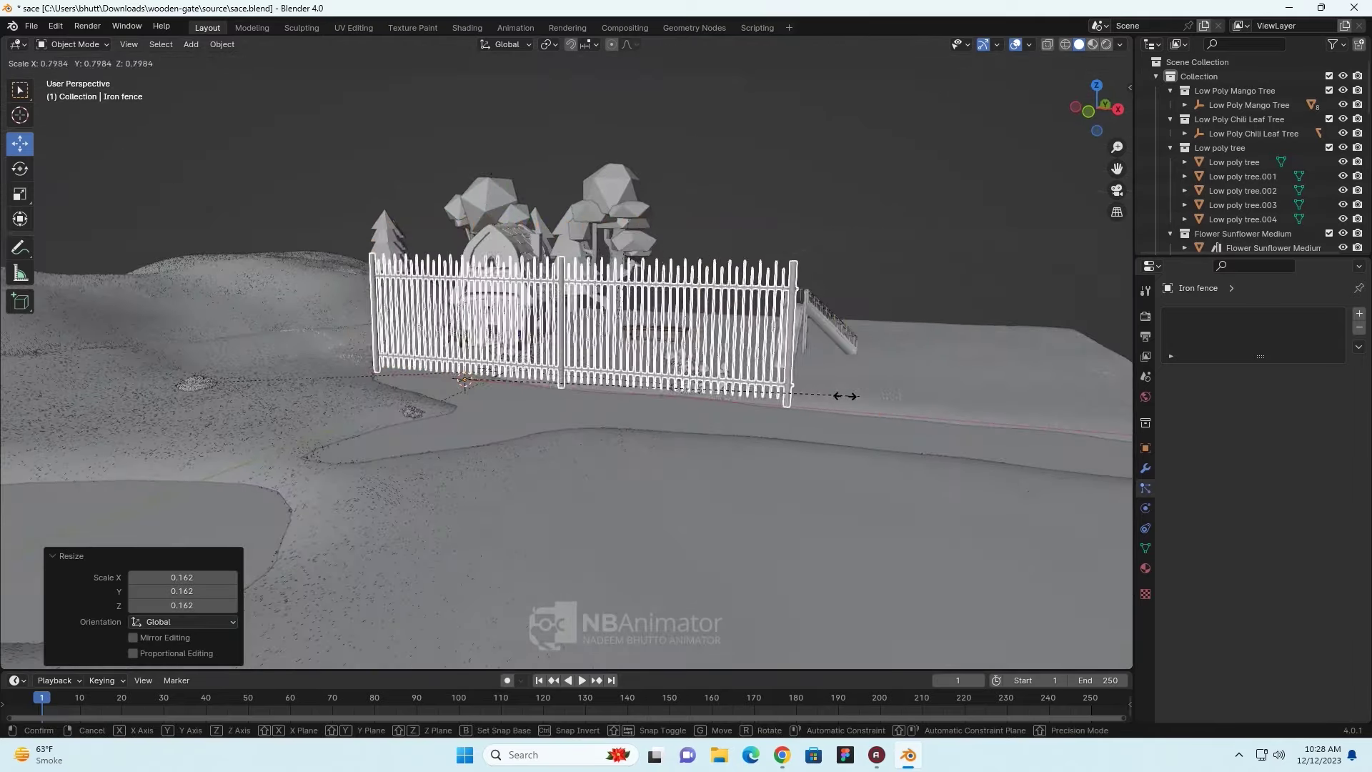
left_click(652, 405)
- Slide the Iron fence 0.18669 m along Y toward the house
scroll(715, 414, "up", 1)
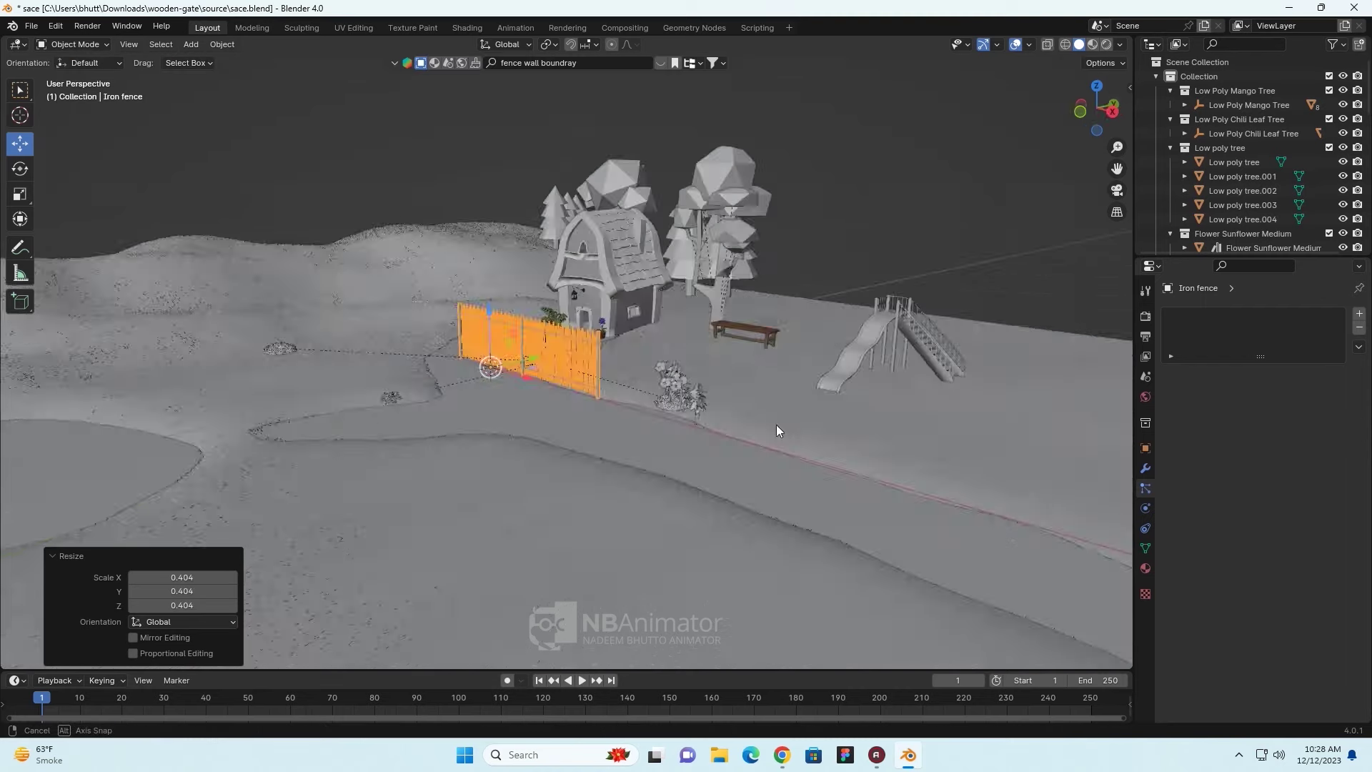
mouse_move(777, 431)
middle_mouse_down()
mouse_move(720, 427)
mouse_move(657, 366)
middle_mouse_up()
key("g")
key("y")
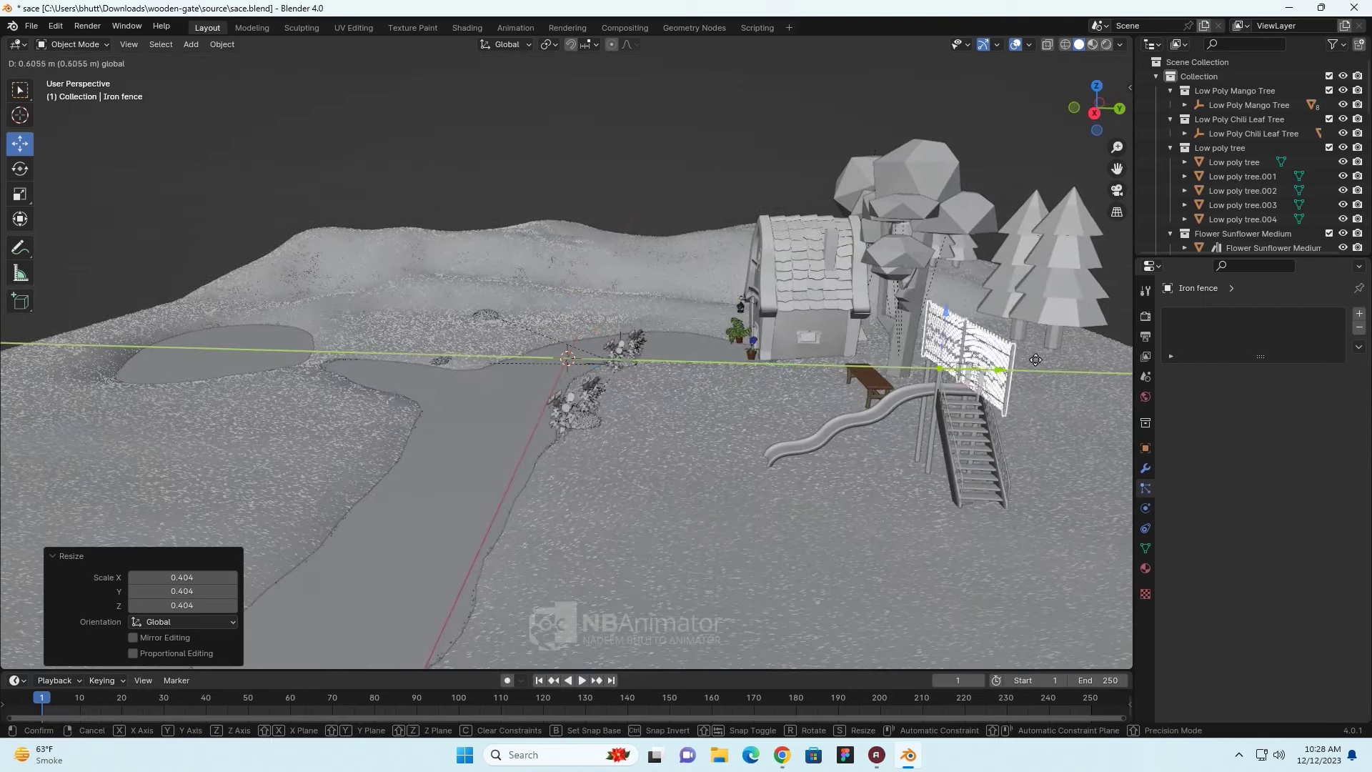
left_click(981, 460)
scroll(979, 460, "down", 4)
mouse_move(979, 460)
middle_mouse_down()
mouse_move(892, 475)
mouse_move(924, 548)
middle_mouse_up()
key("g")
key("y")
left_click(907, 486)
- Switch to a top orthographic view and move the Iron fence left along X
key("KP_7")
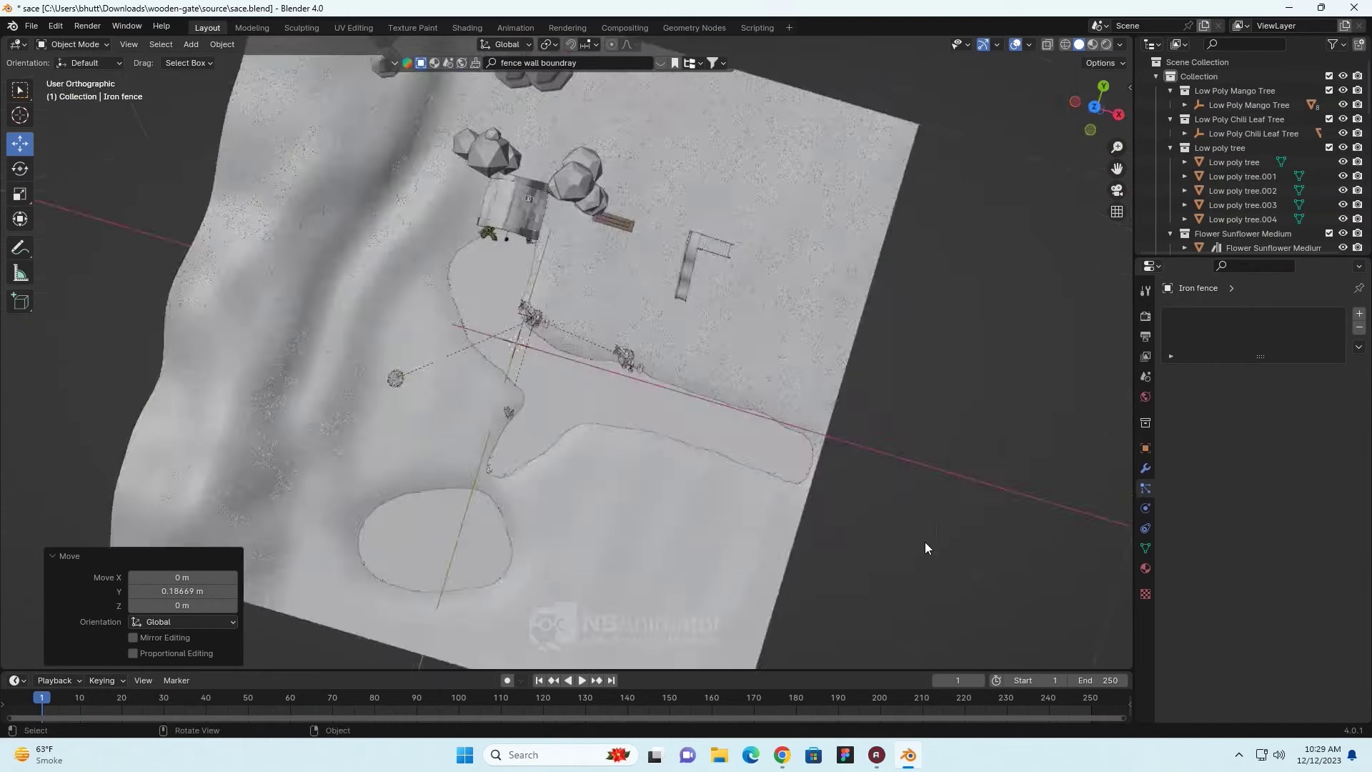
key("KP_7")
scroll(827, 309, "down", 4)
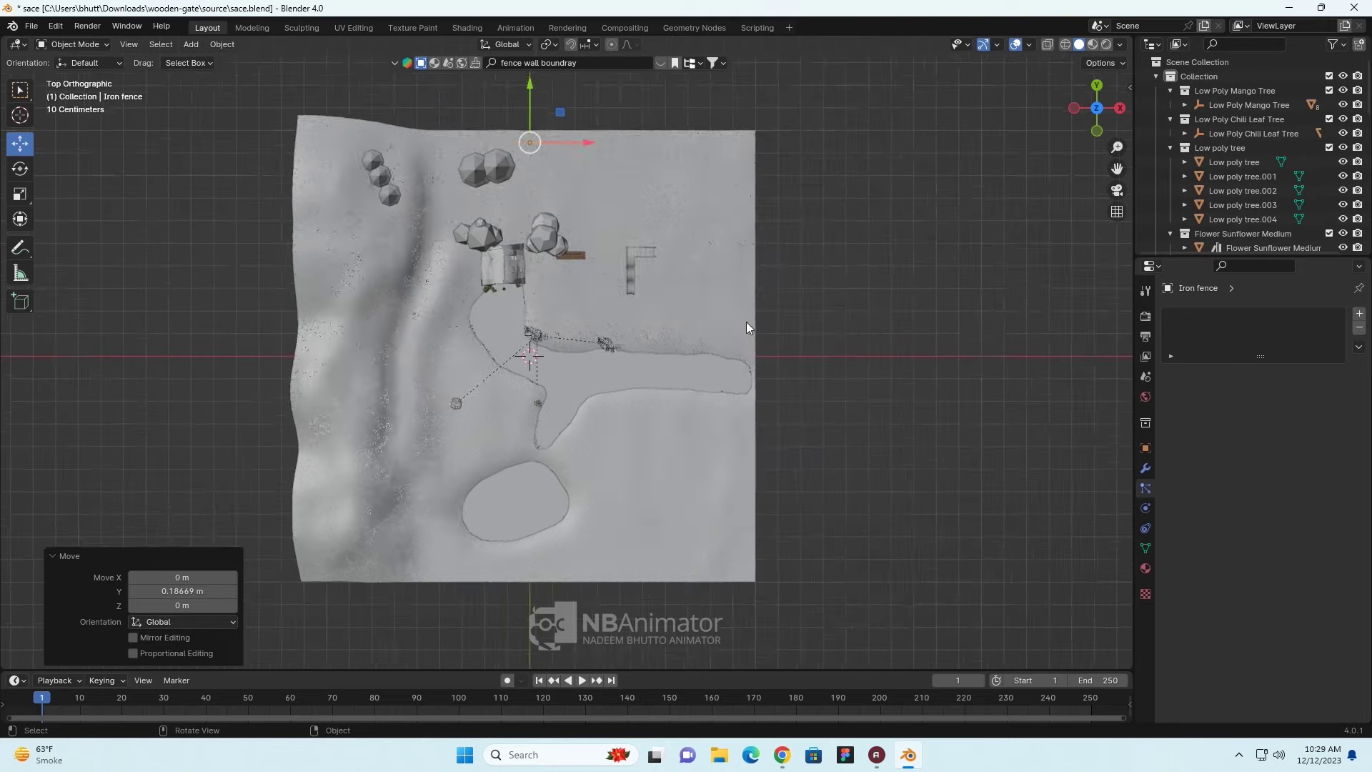
scroll(746, 322, "up", 2)
middle_click_drag(558, 171, 678, 404, "shift")
scroll(679, 402, "up", 3)
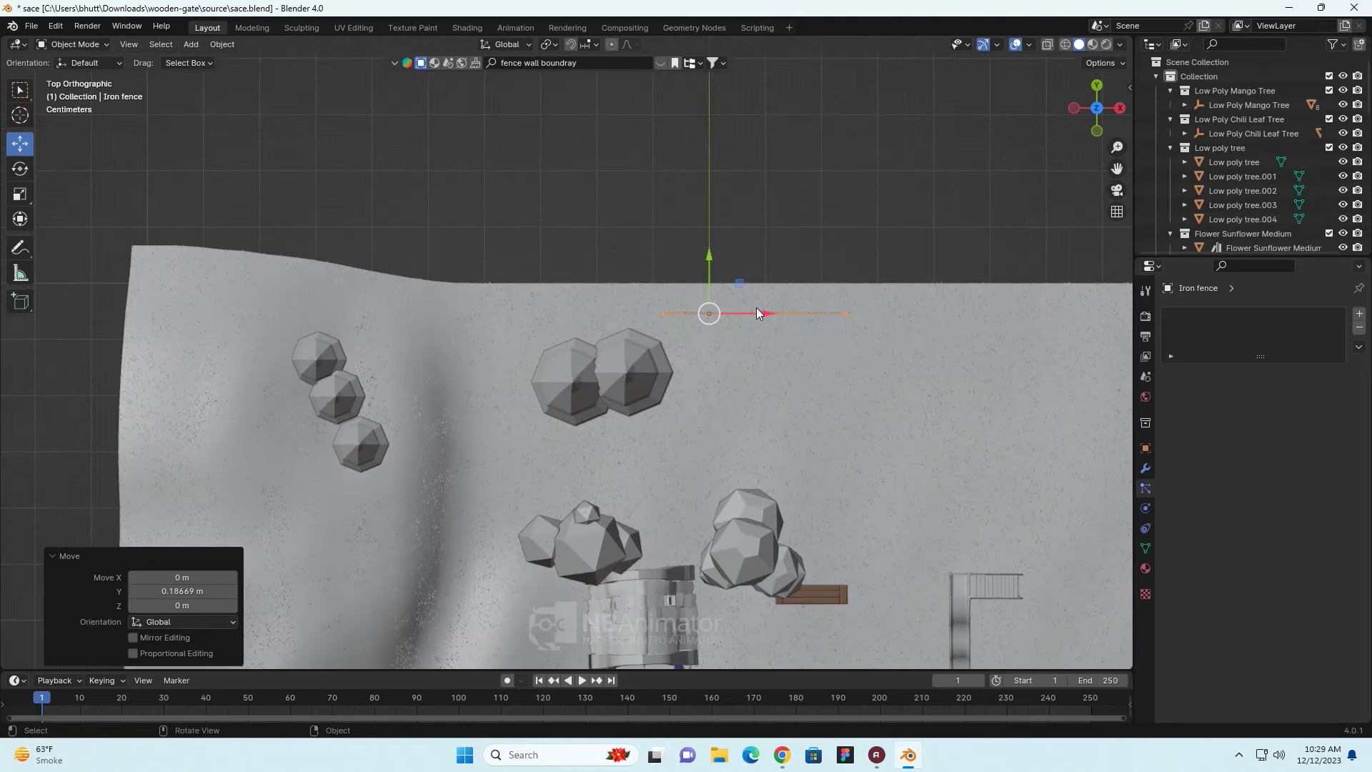
left_click_drag(760, 313, 563, 325)
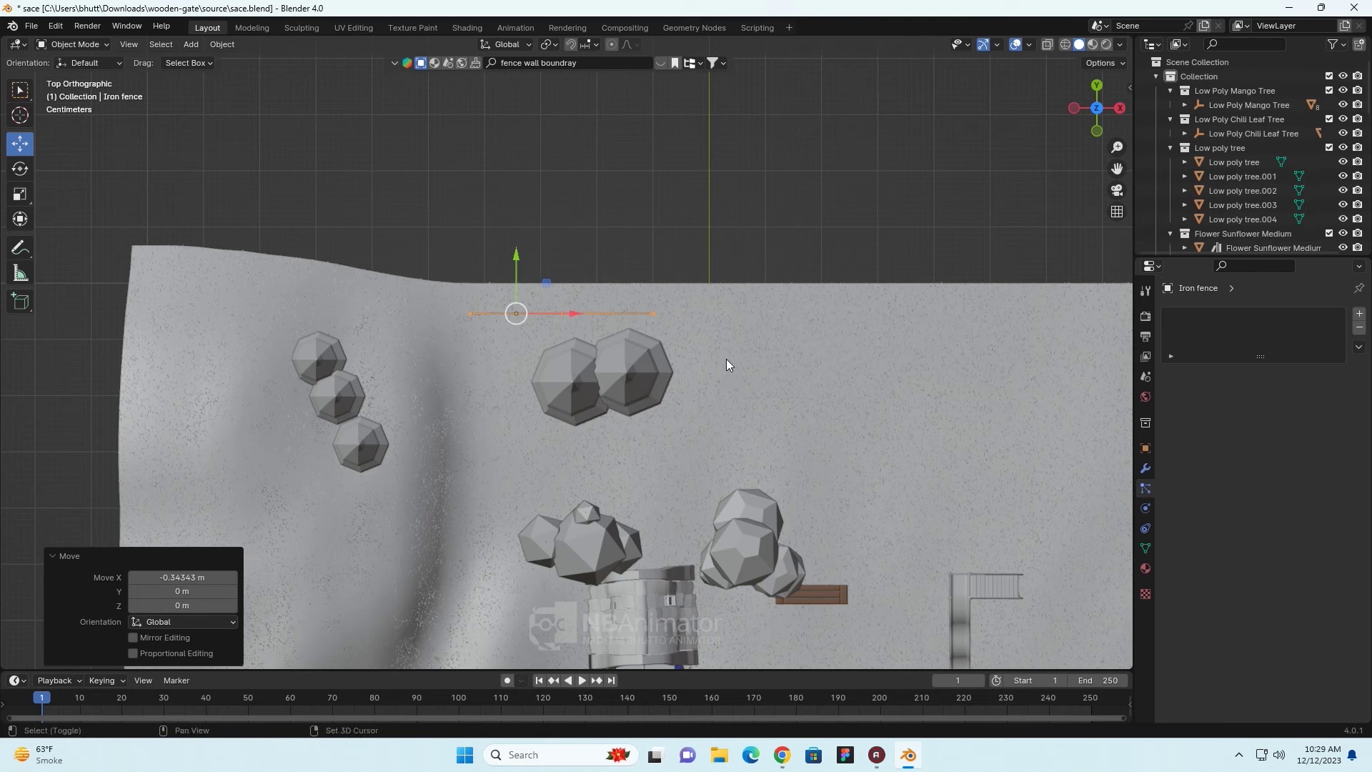
- Duplicate the Iron fence twice along X to extend the row along the back edge
key("shift+d")
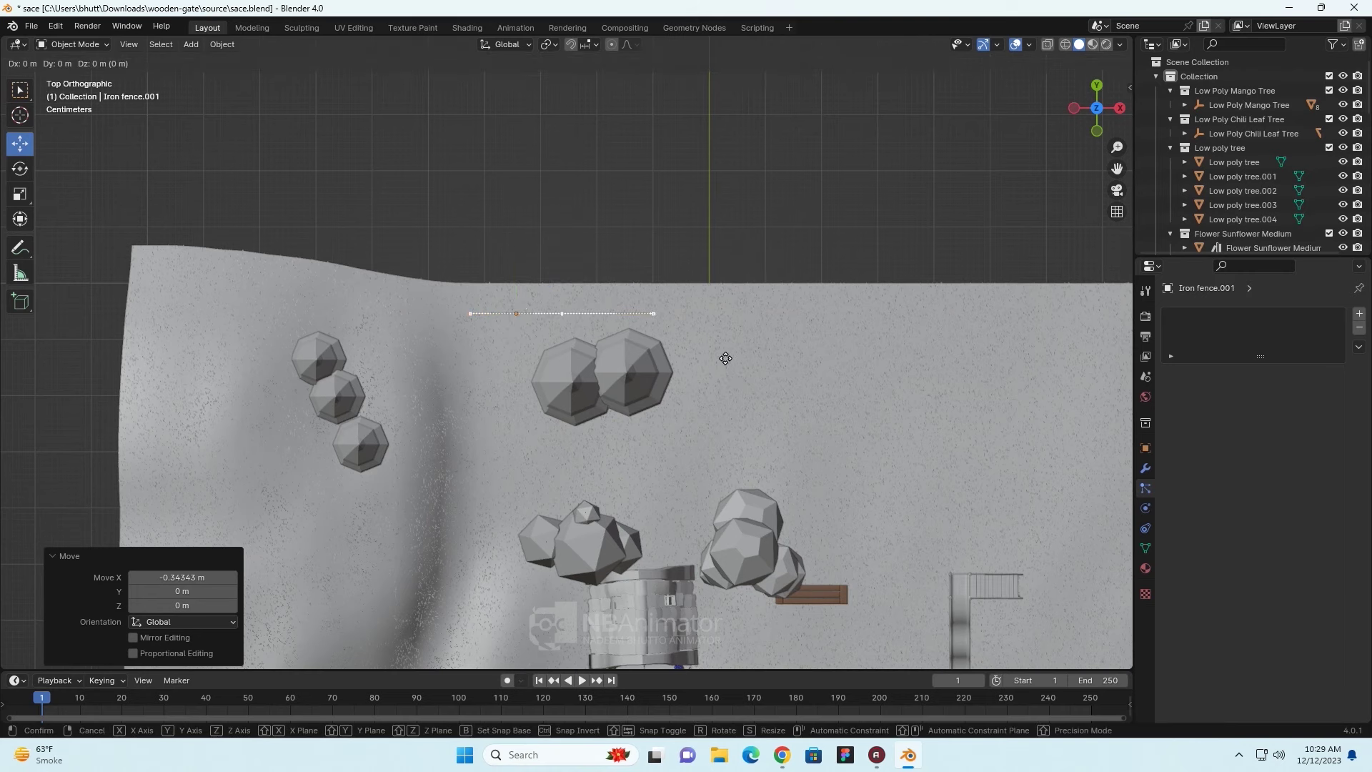
key("x")
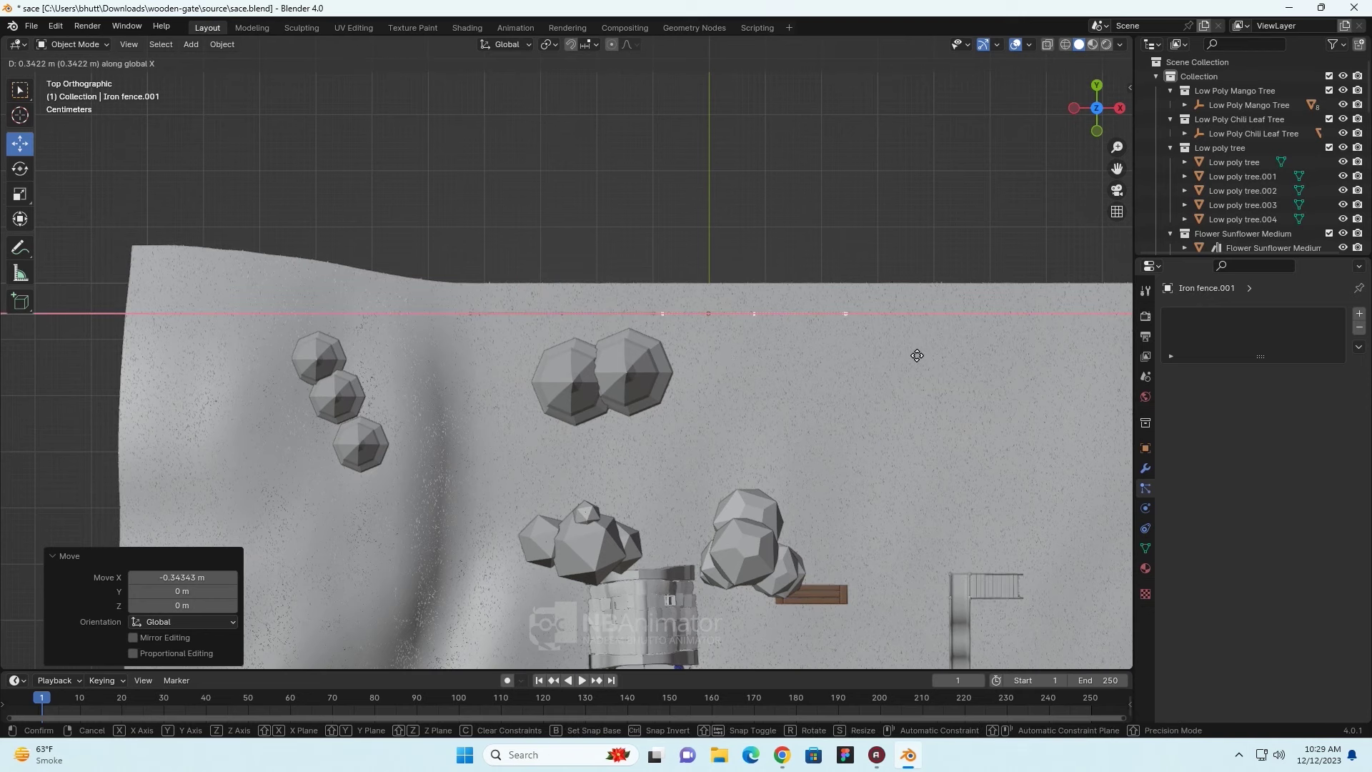
left_click(912, 359)
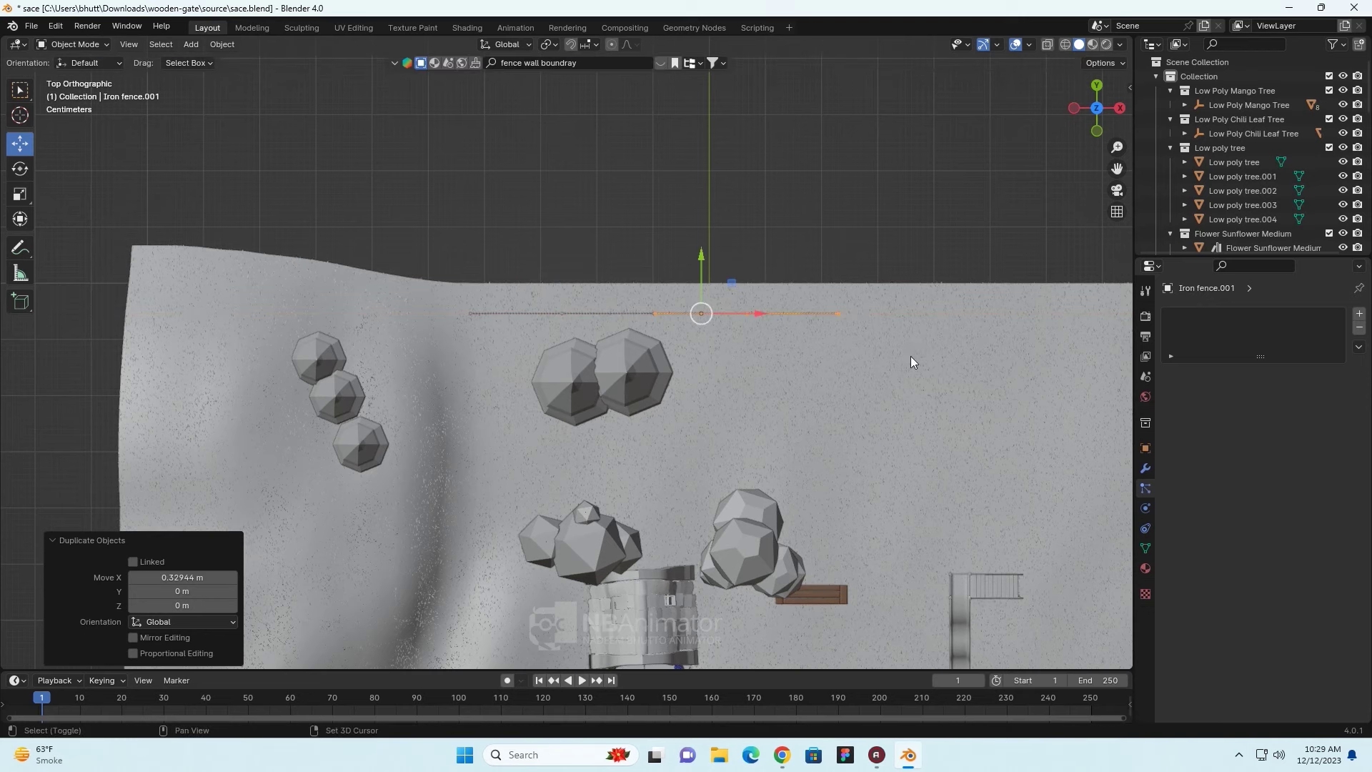
key("shift+d")
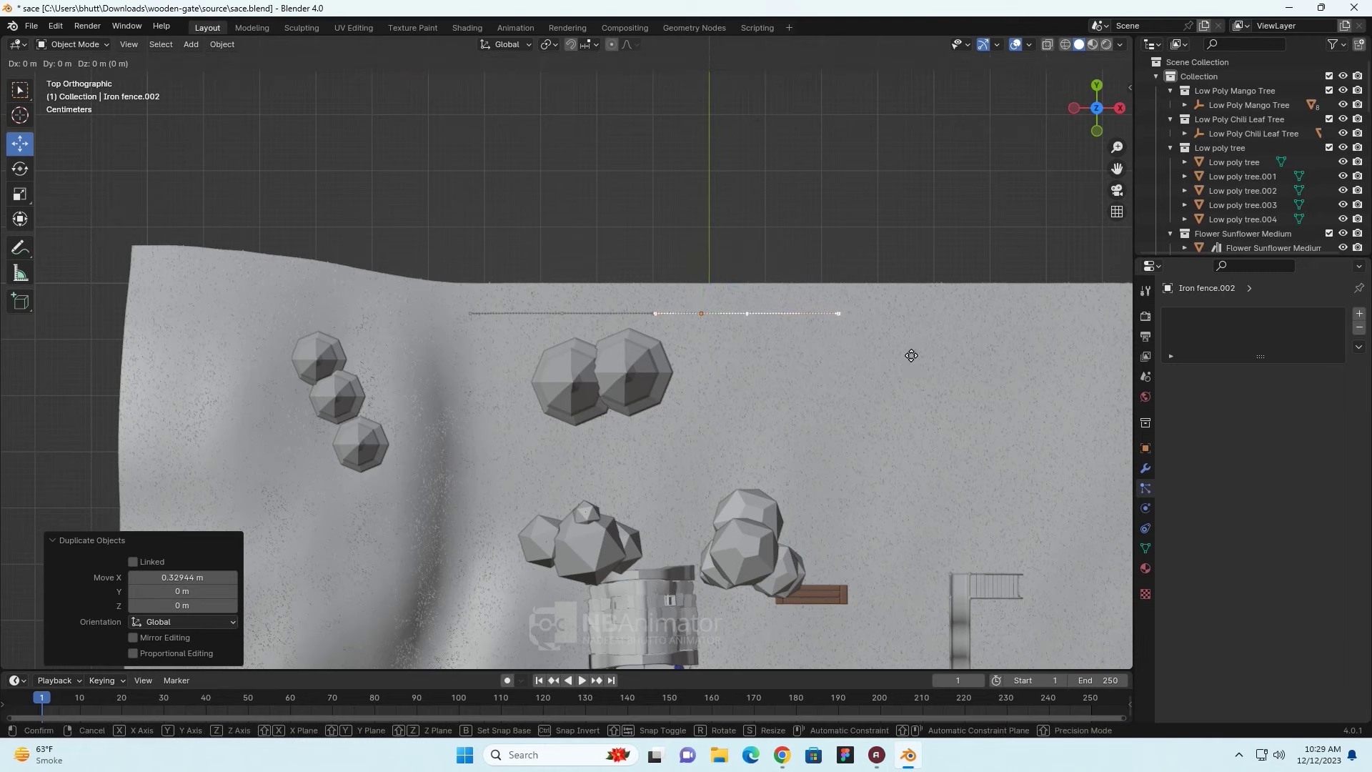
key("x")
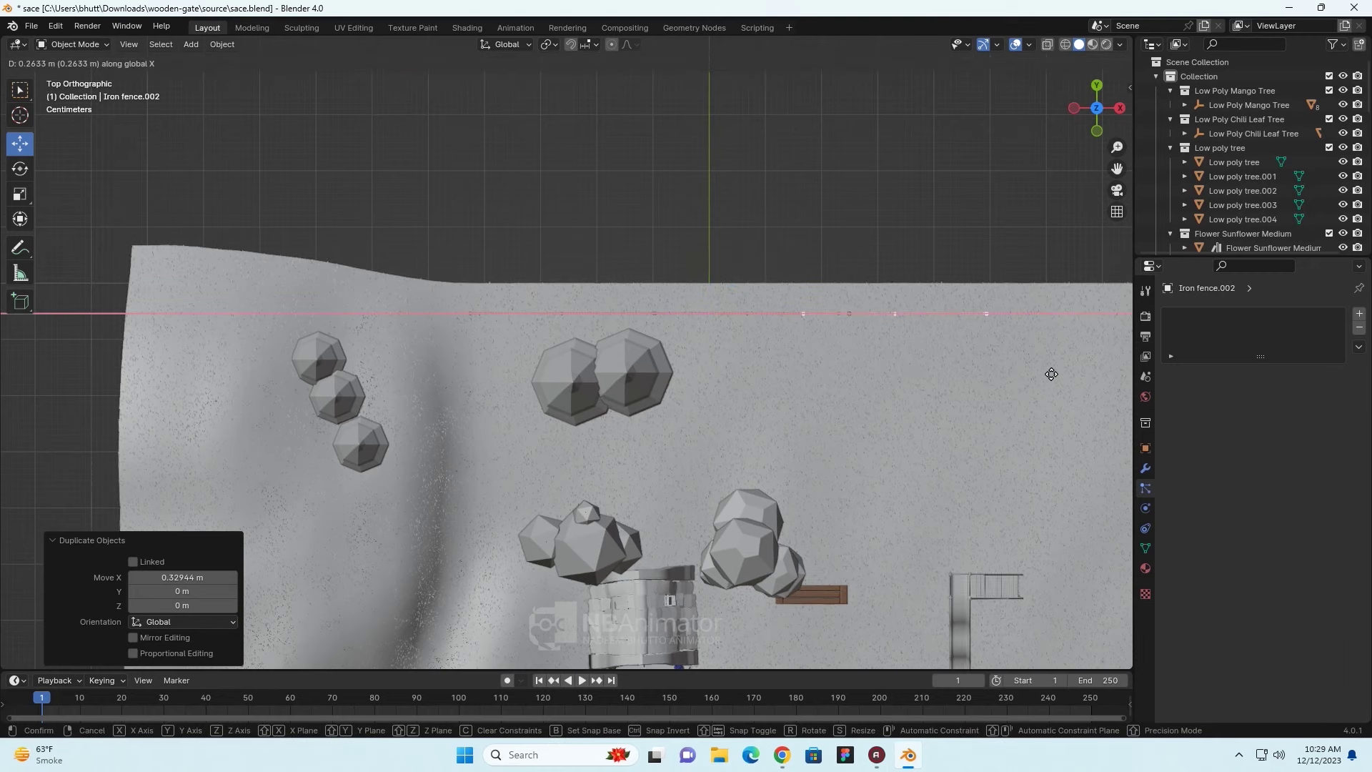
left_click(1097, 366)
- Add a third Iron fence copy along X at the end of the row
mouse_move(946, 248)
middle_mouse_down()
mouse_move(755, 271)
mouse_move(554, 404)
mouse_move(563, 428)
mouse_move(758, 492)
mouse_move(810, 451)
middle_mouse_up()
scroll(554, 405, "down", 3)
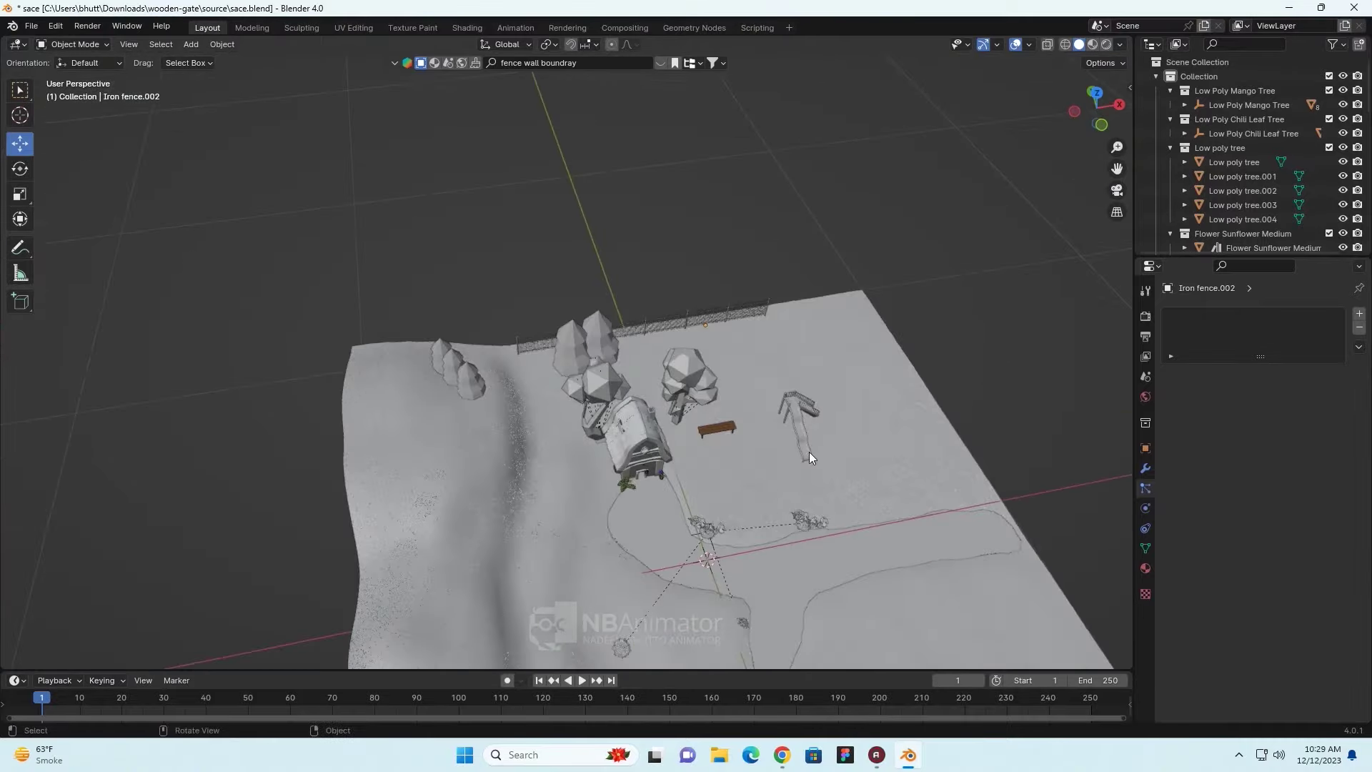
key("KP_7")
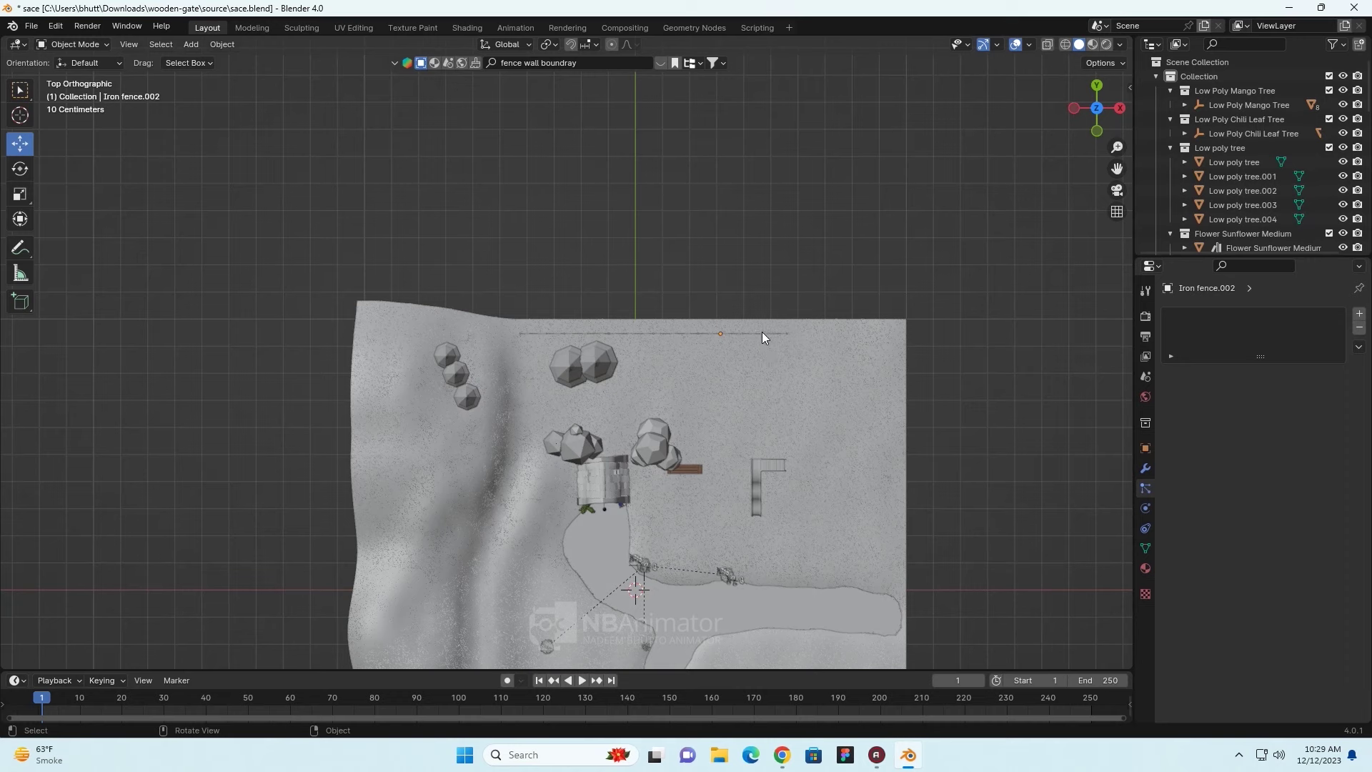
left_click(763, 334)
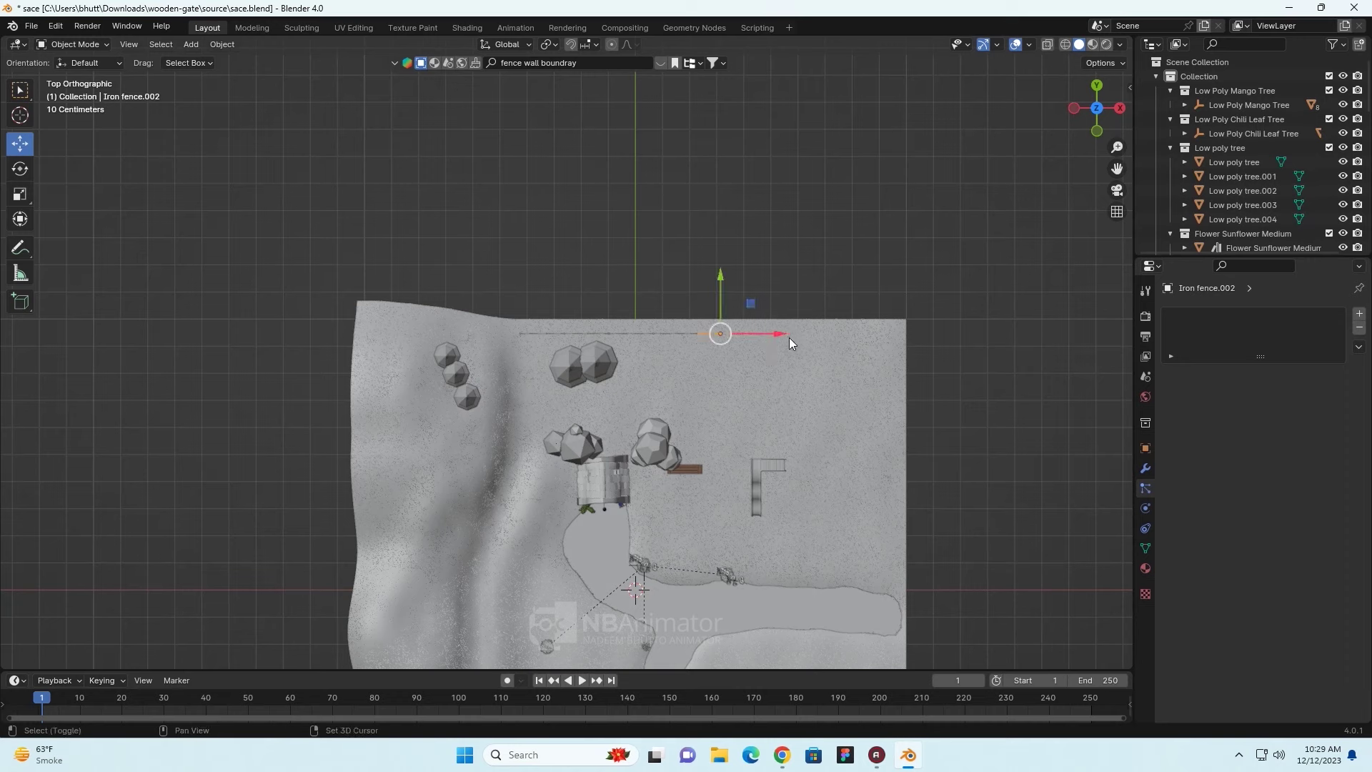
key("shift+d")
key("x")
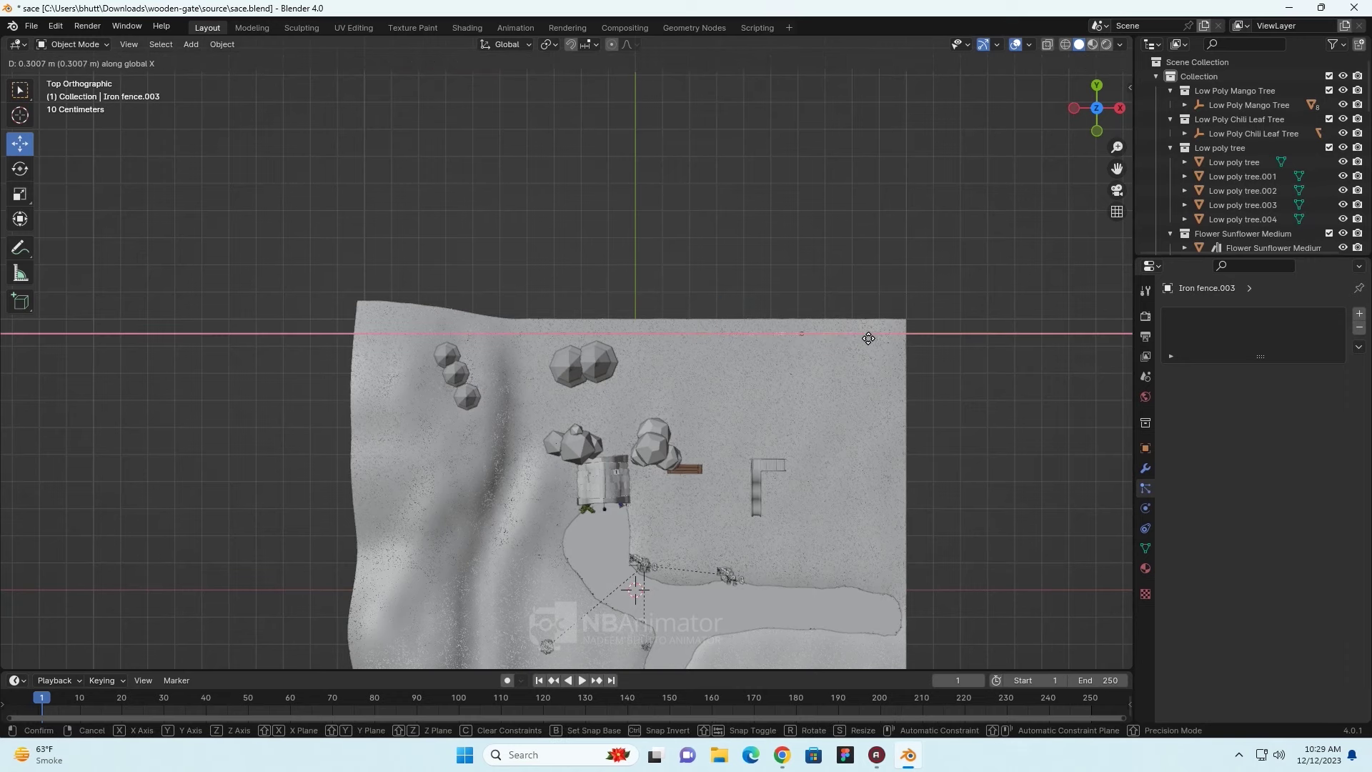
left_click(870, 337)
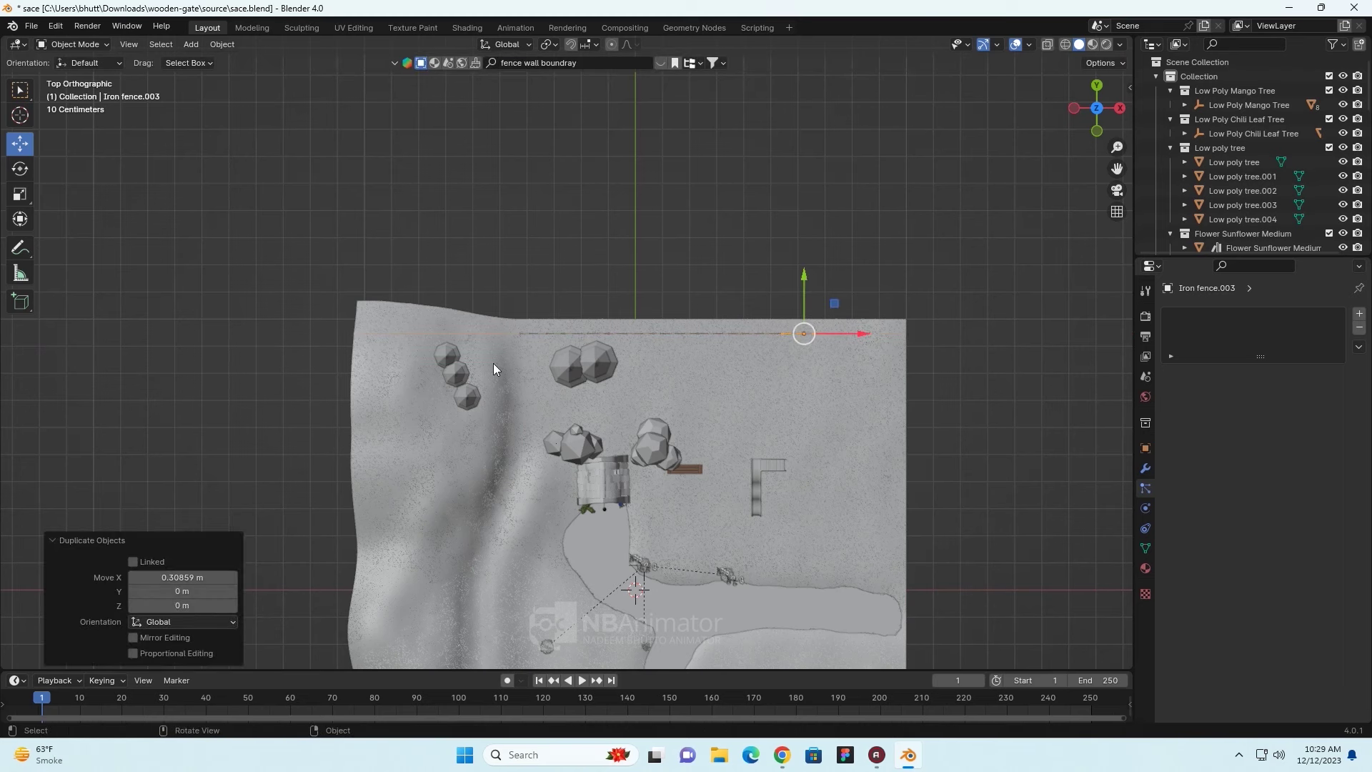
- Rotate the end fence section to follow the terrain edge and nudge it into place
left_click(26, 220)
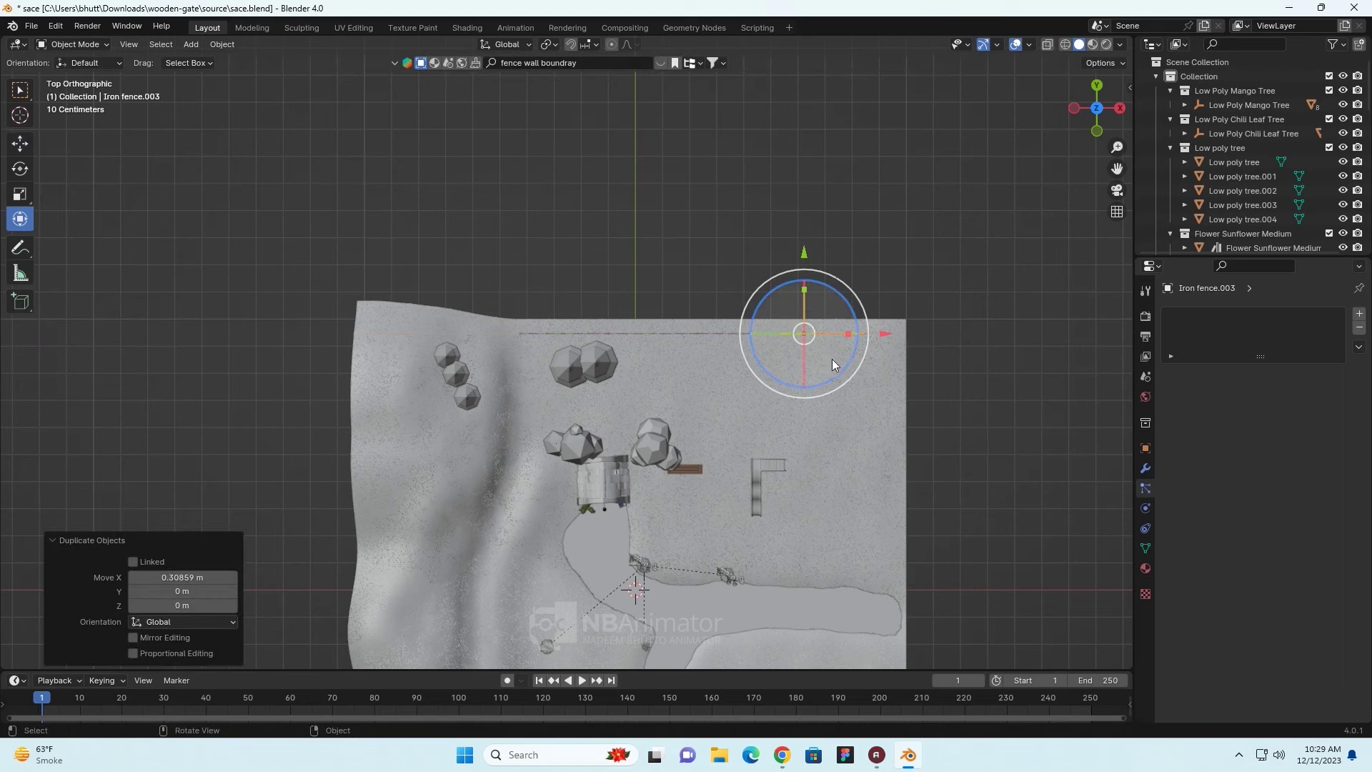
left_click_drag(845, 366, 827, 374)
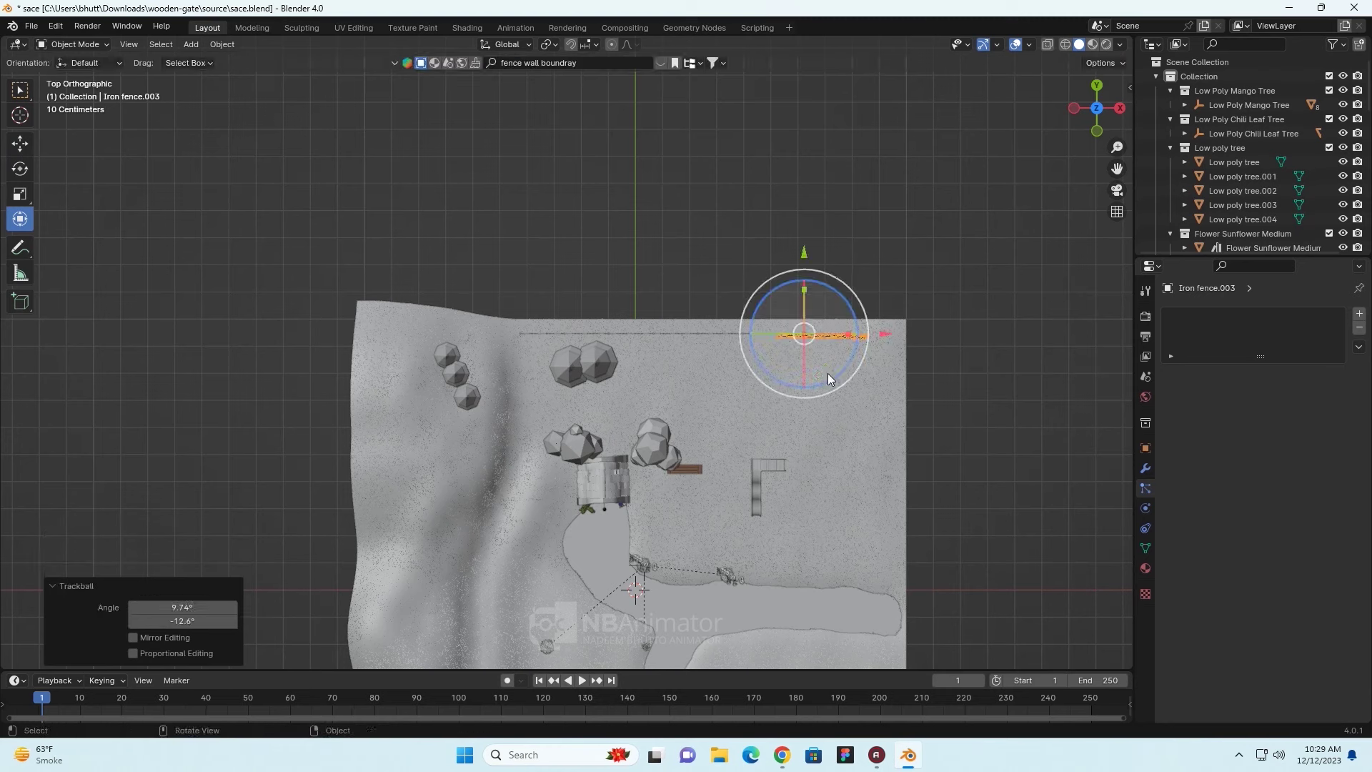
left_click(788, 231)
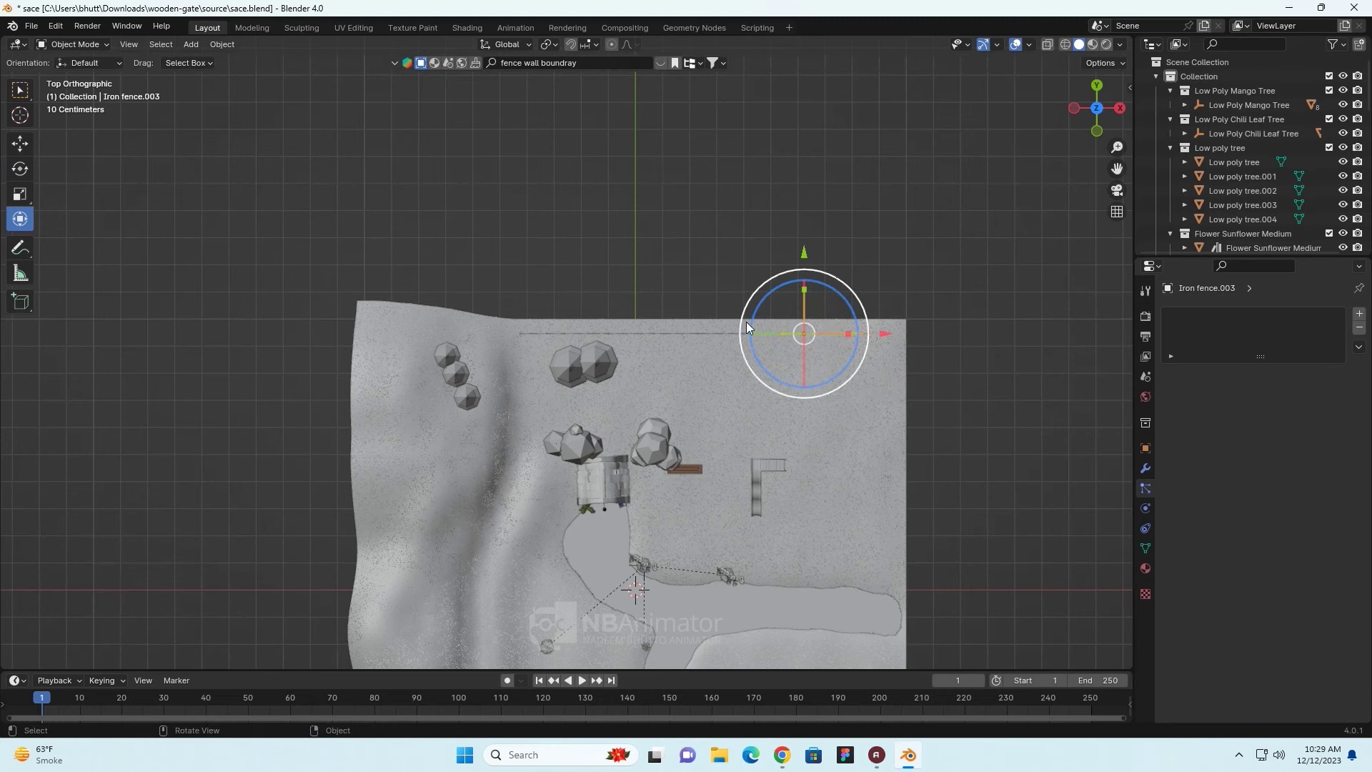
mouse_move(751, 330)
left_mouse_down()
mouse_move(749, 343)
mouse_move(744, 312)
left_mouse_up()
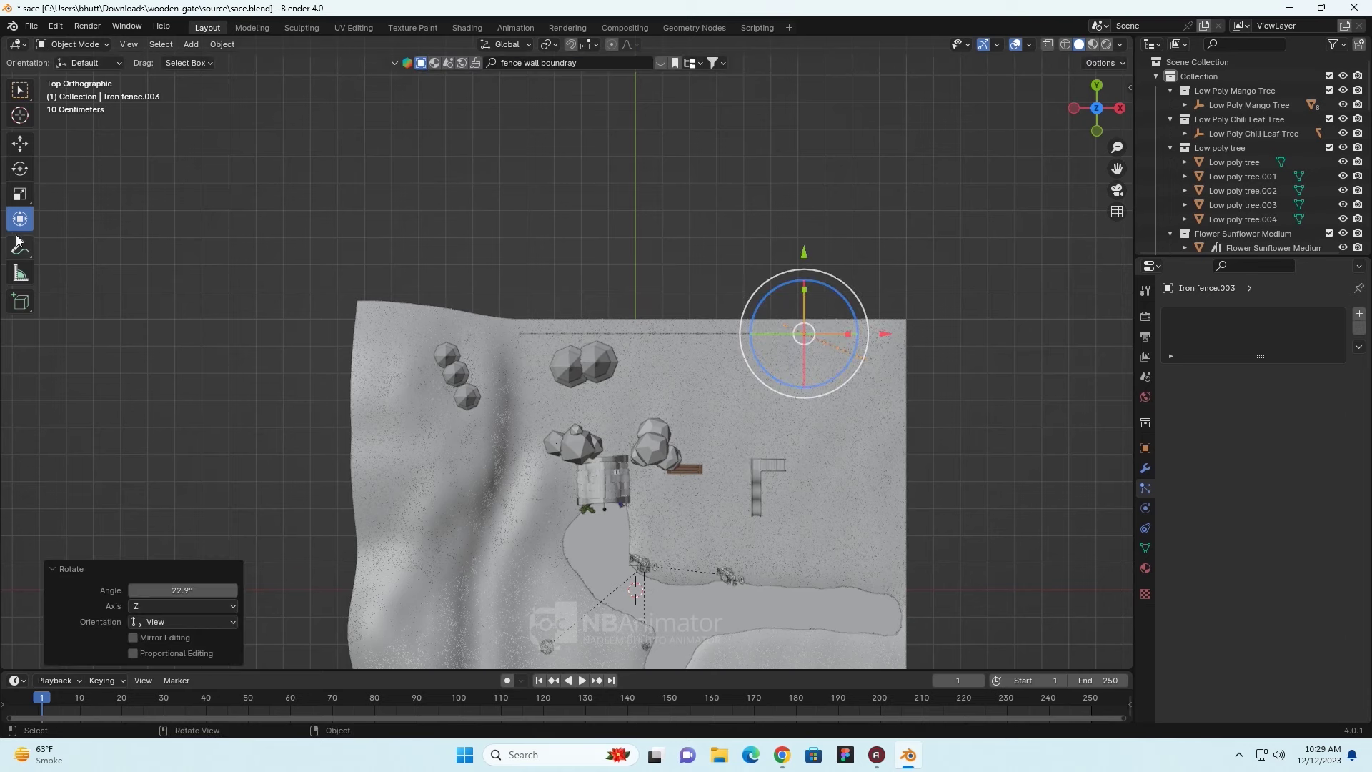
left_click(21, 146)
mouse_move(827, 333)
left_mouse_down()
mouse_move(833, 321)
mouse_move(852, 346)
mouse_move(812, 312)
left_mouse_up()
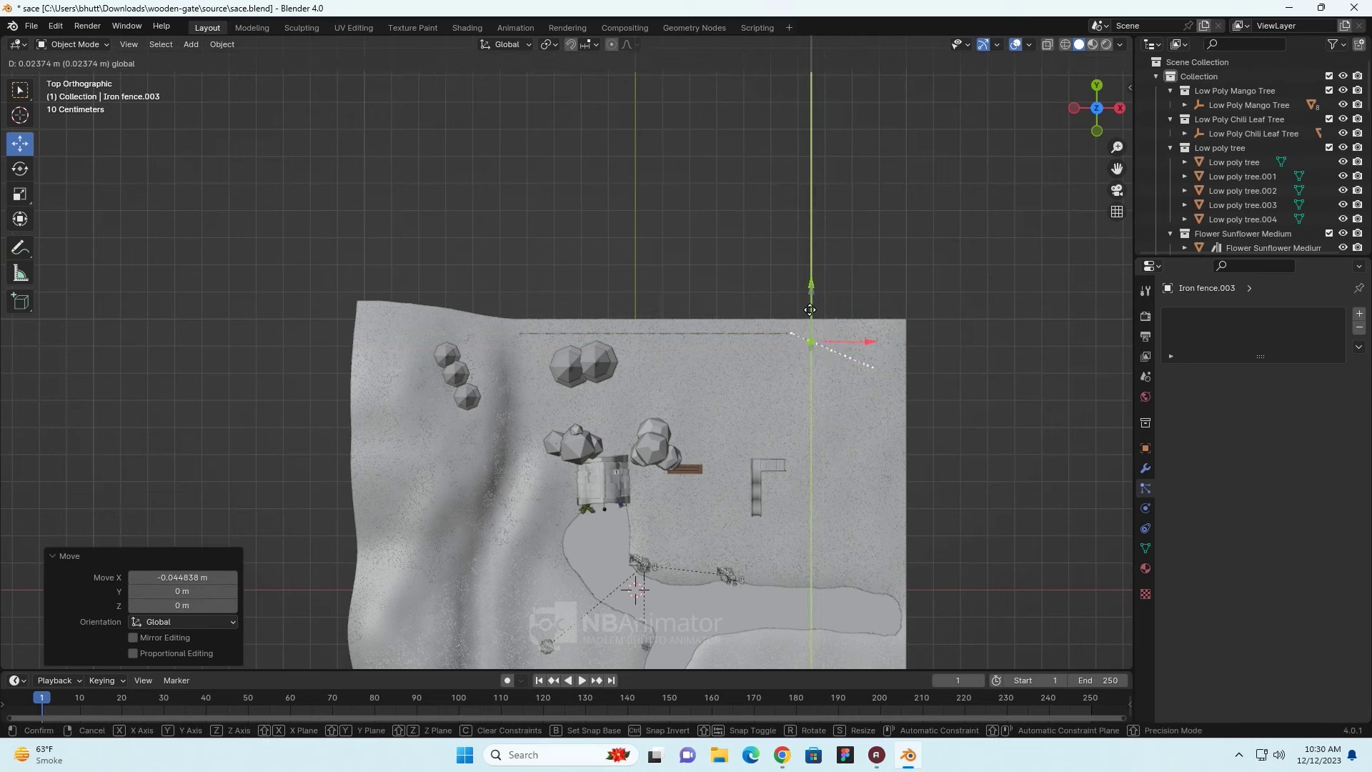
mouse_move(866, 292)
middle_mouse_down()
mouse_move(912, 510)
mouse_move(748, 539)
mouse_move(906, 537)
mouse_move(999, 557)
mouse_move(990, 604)
mouse_move(827, 532)
mouse_move(579, 512)
mouse_move(624, 544)
mouse_move(948, 564)
mouse_move(904, 509)
middle_mouse_up()
scroll(902, 507, "down", 2)
scroll(905, 501, "down", 2)
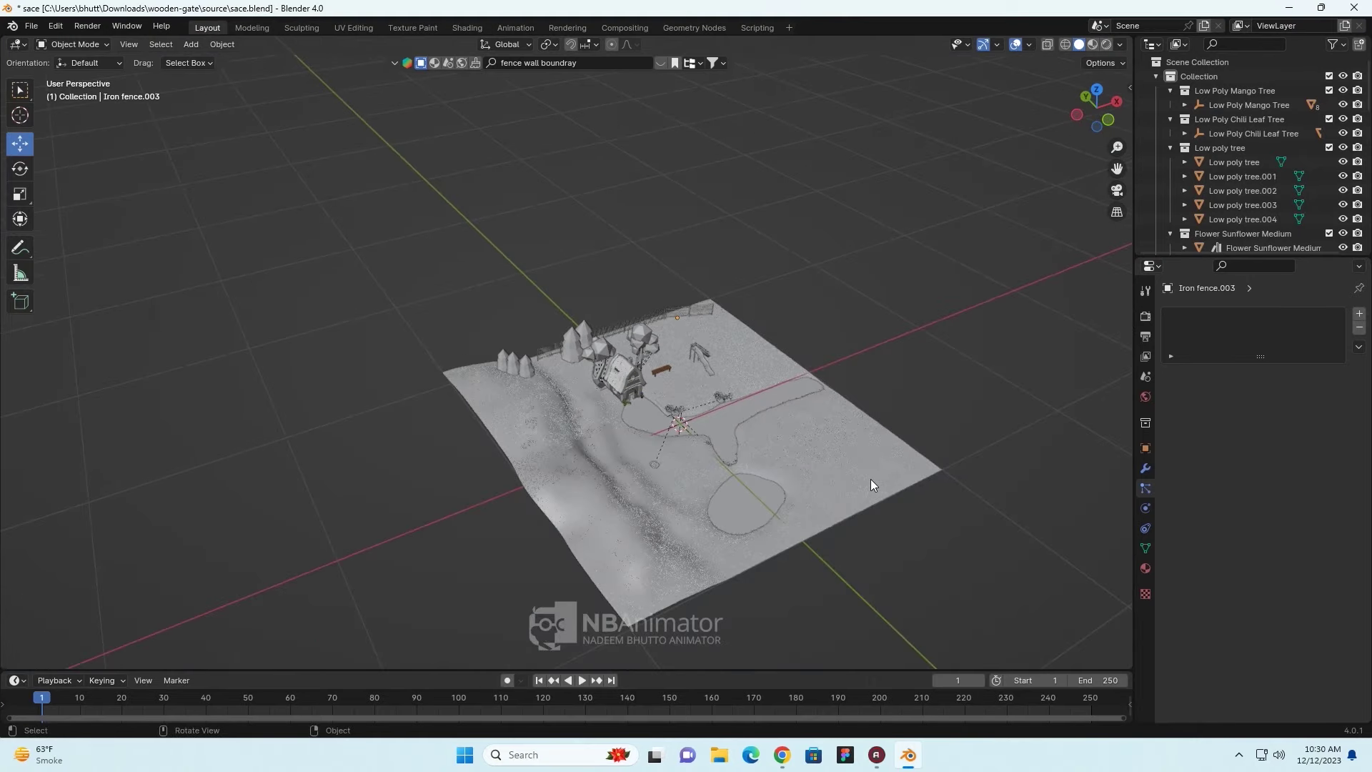
- Duplicate Iron fence.002 along Y to place a copy on the terrain's front edge
key("KP_7")
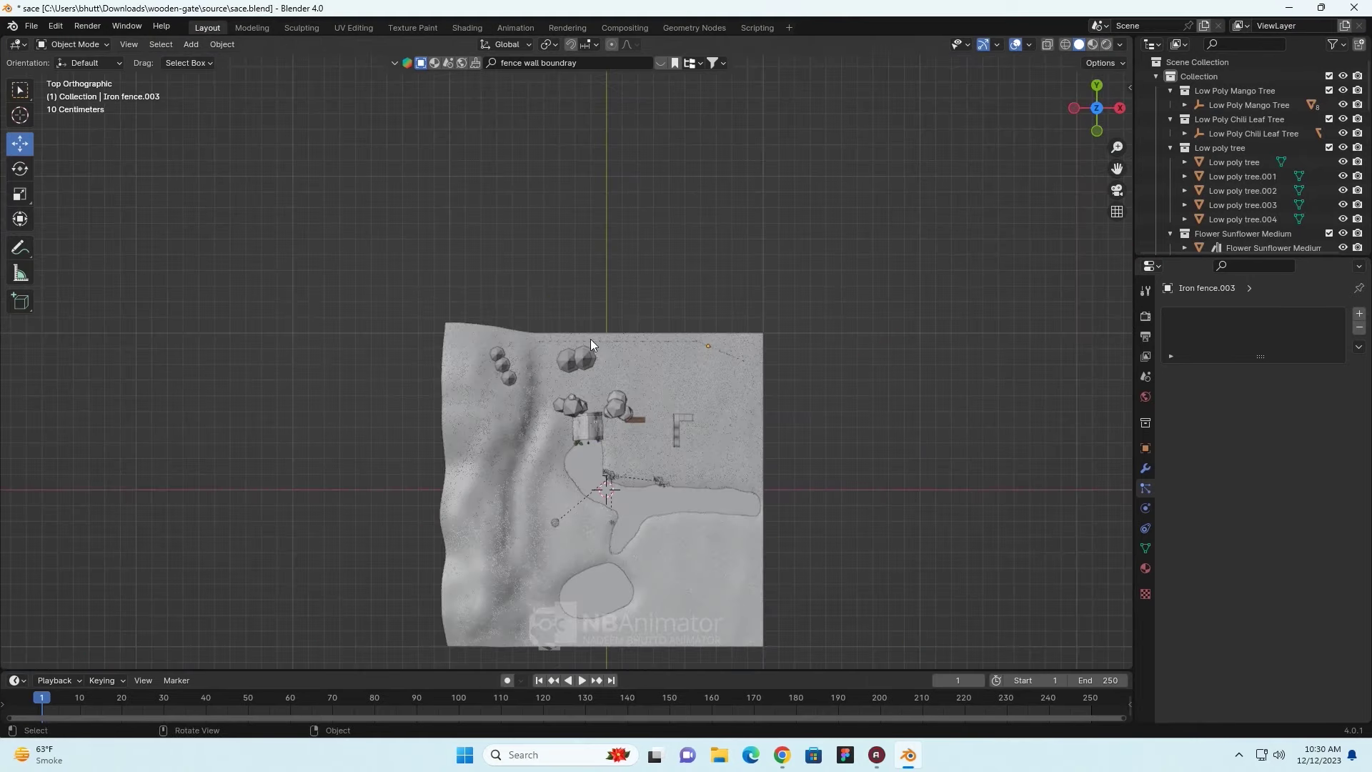
left_click(561, 347)
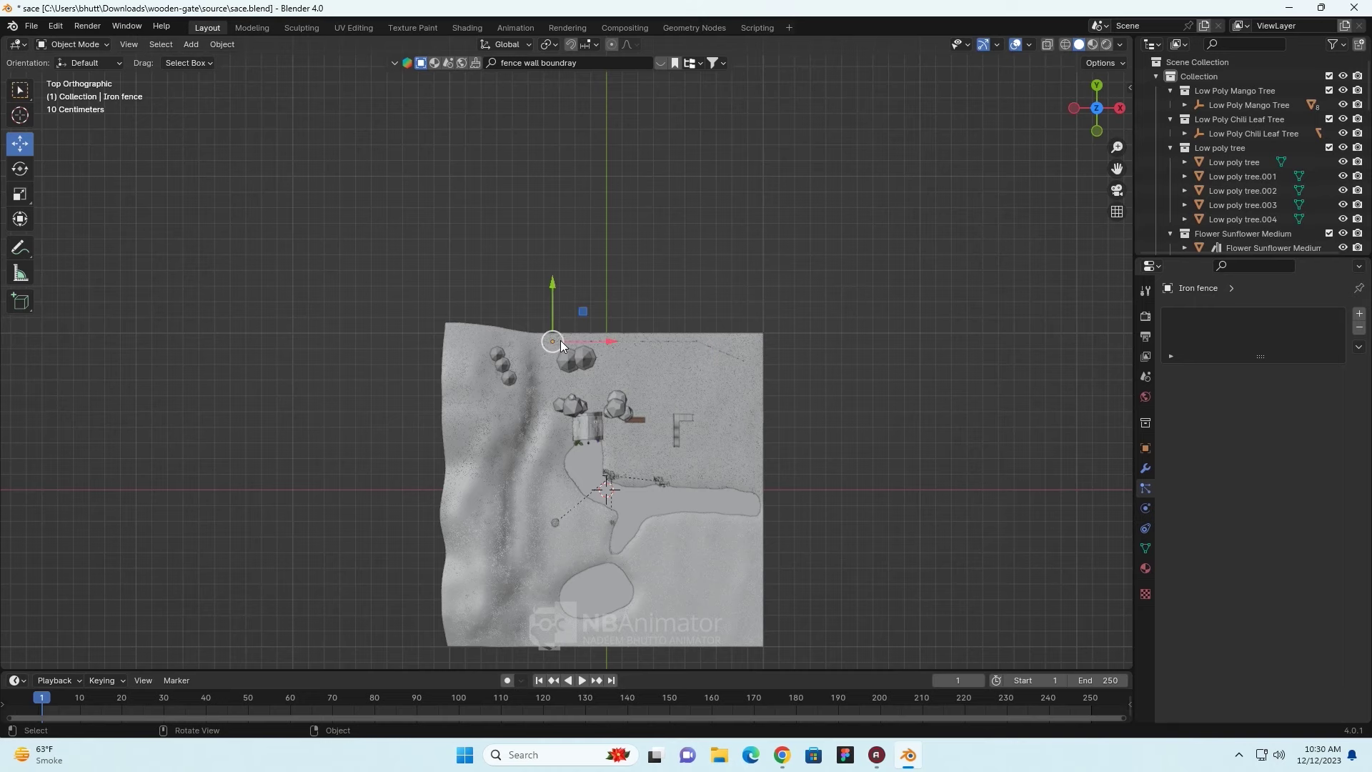
left_click(631, 340)
middle_click_drag(679, 415, 665, 328)
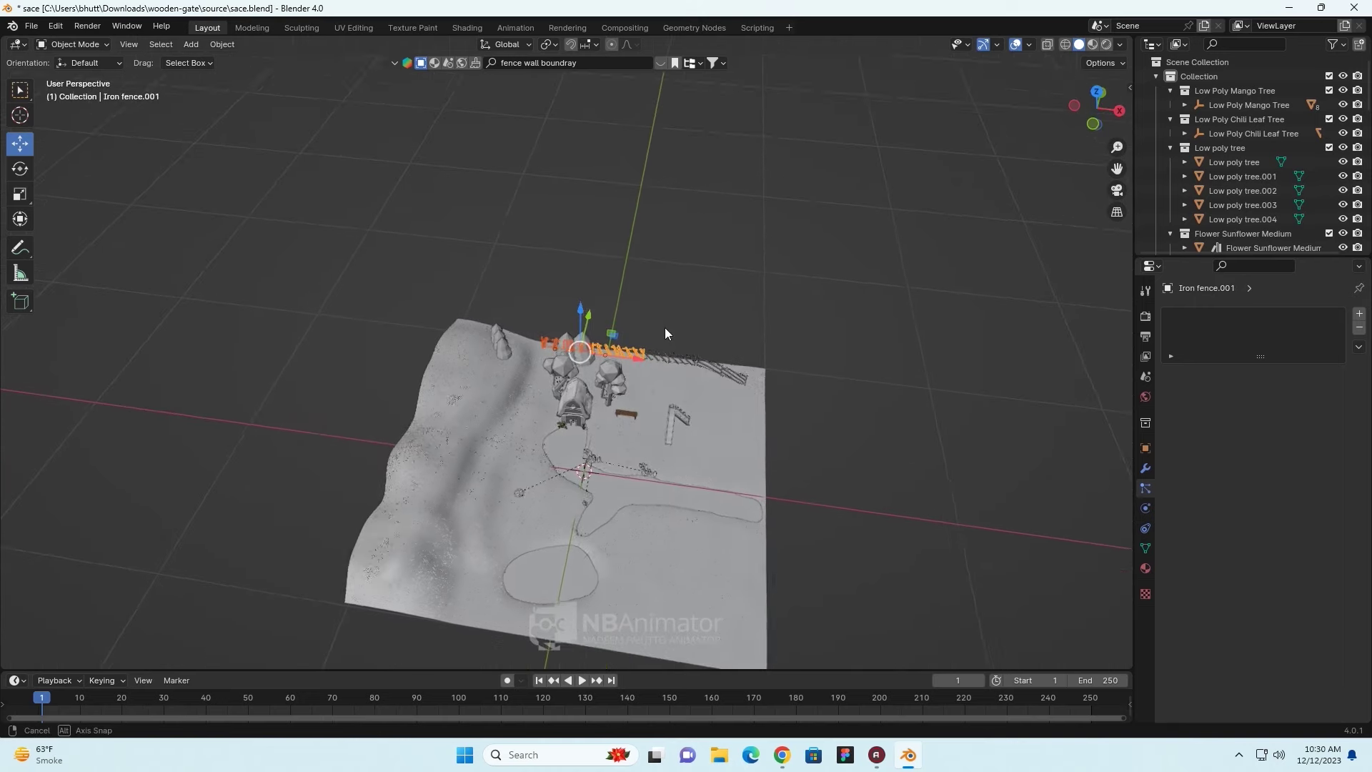
left_click(669, 352)
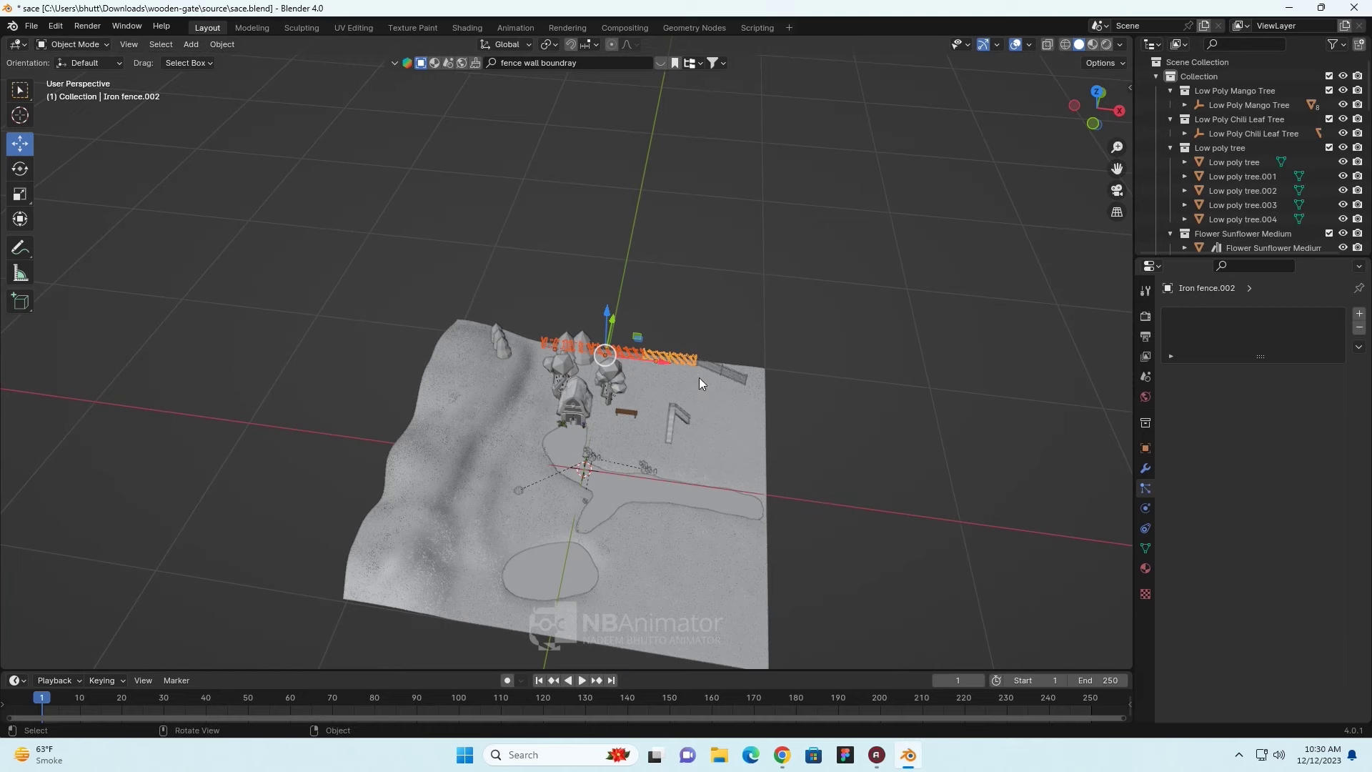
middle_click_drag(699, 378, 687, 450)
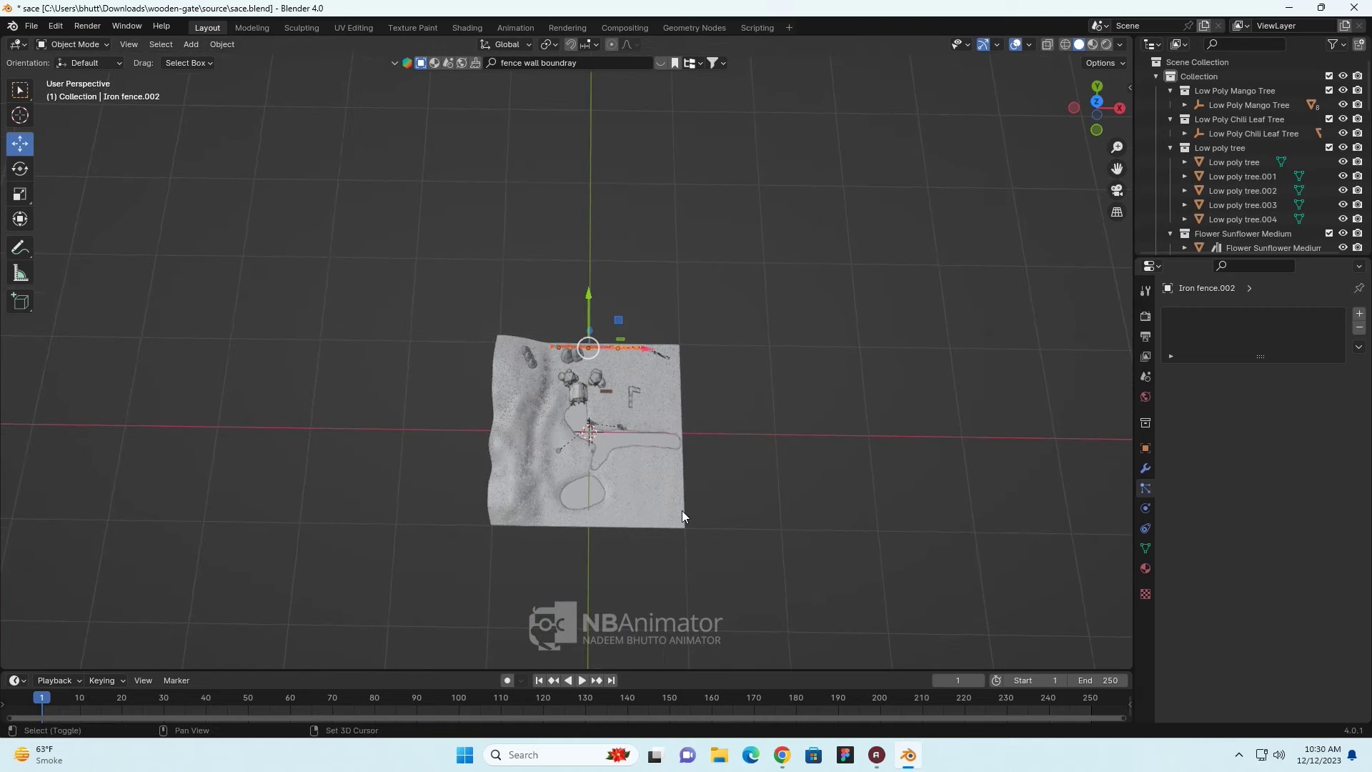
key("shift+d")
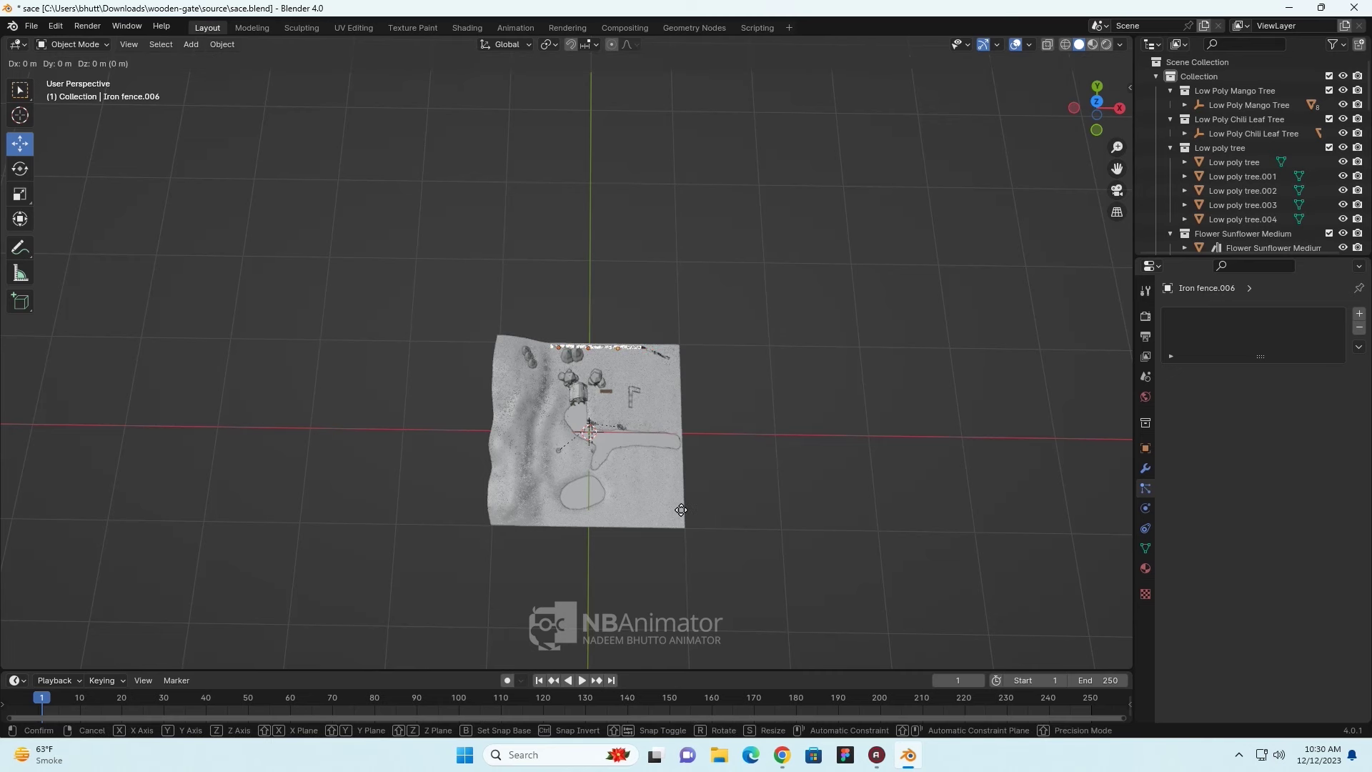
key("y")
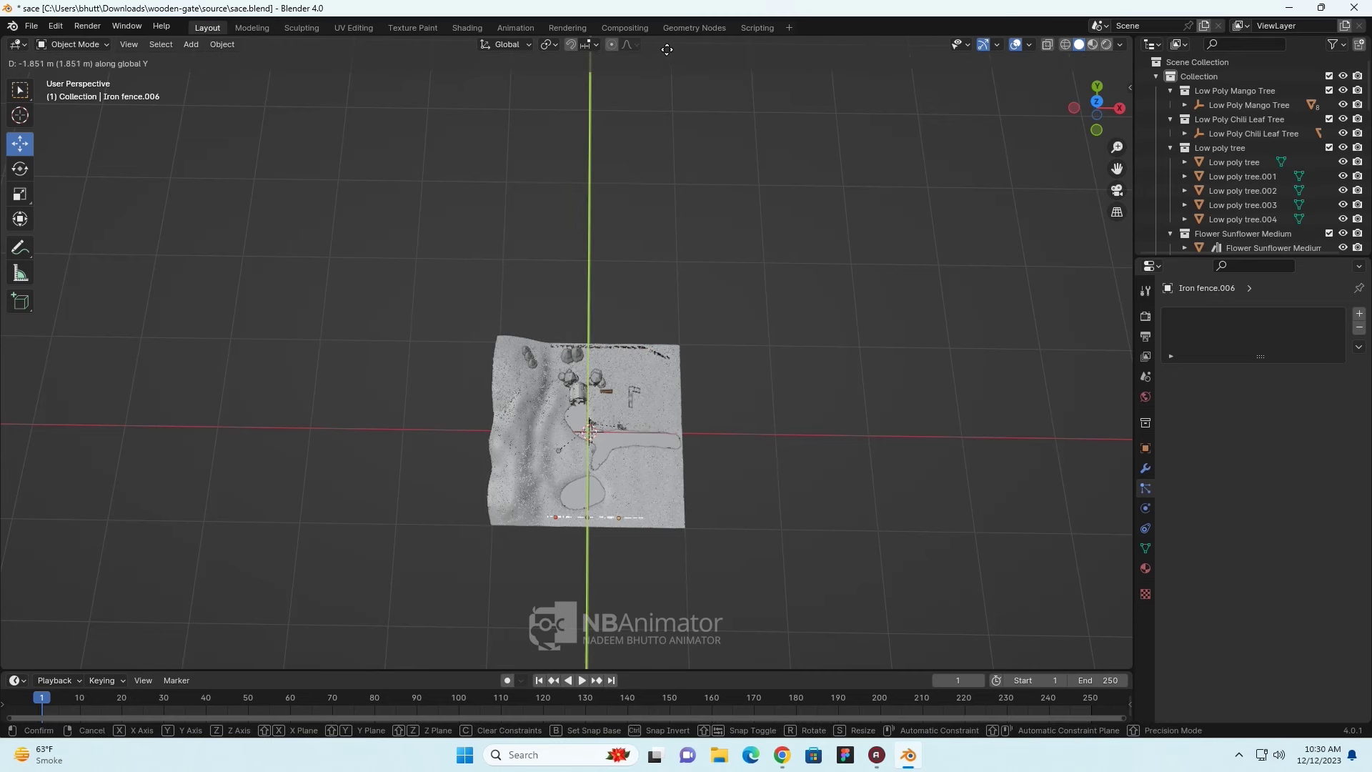
left_click(667, 50)
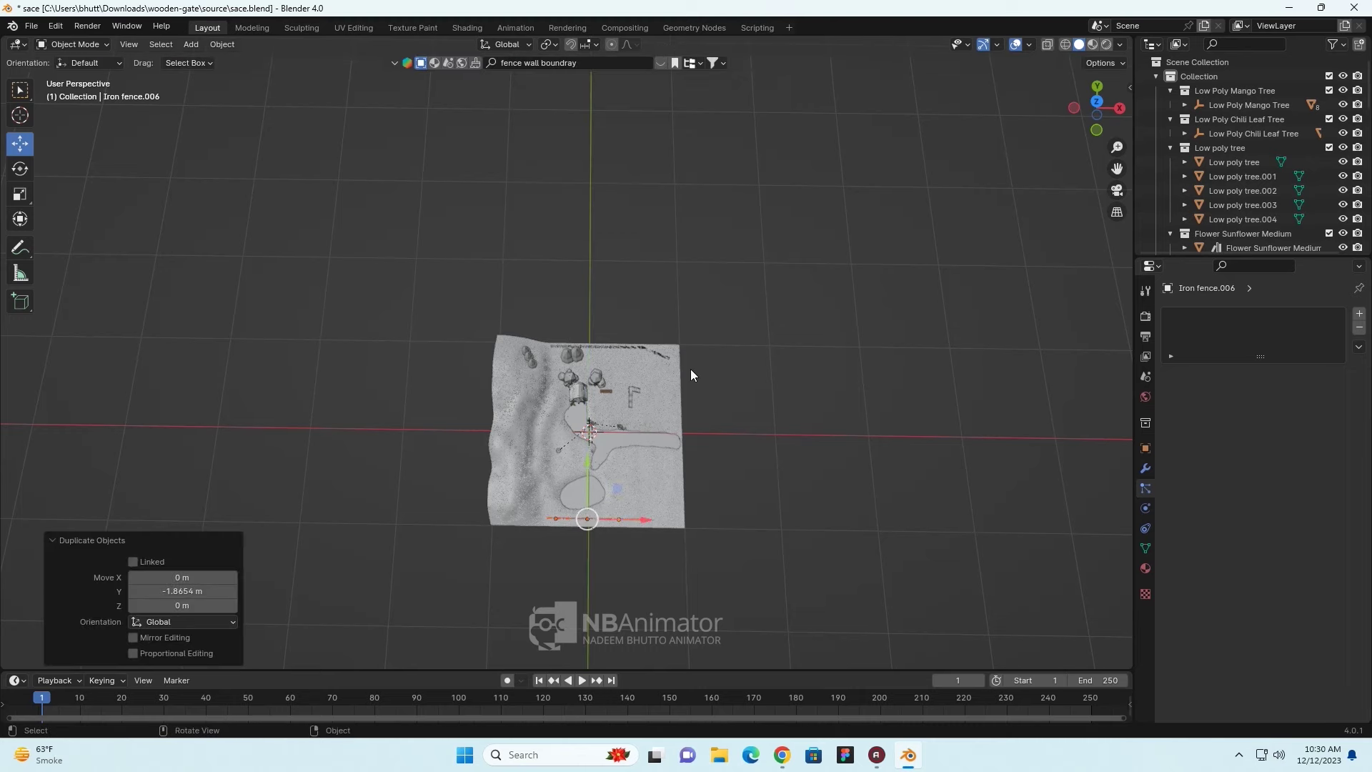
- Select Iron fence.003 and orbit to inspect the fence from ground level
left_click(666, 353)
mouse_move(711, 408)
middle_mouse_down()
mouse_move(748, 466)
mouse_move(738, 376)
mouse_move(705, 413)
mouse_move(758, 480)
mouse_move(722, 476)
middle_mouse_up()
scroll(705, 418, "up", 5)
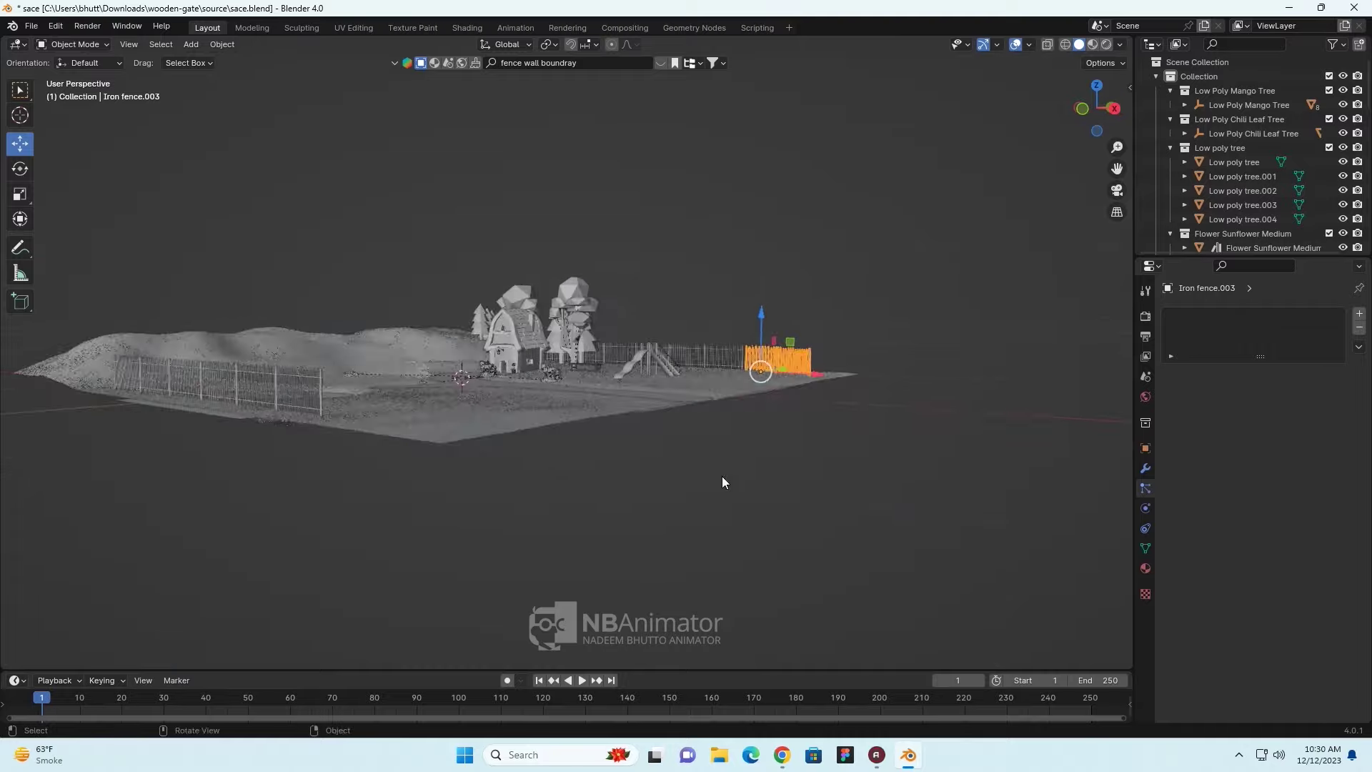
scroll(629, 480, "up", 4)
middle_click_drag(629, 481, 575, 501)
scroll(575, 501, "up", 5)
mouse_move(773, 460)
middle_mouse_down()
mouse_move(739, 468)
mouse_move(592, 400)
mouse_move(514, 390)
mouse_move(644, 385)
mouse_move(639, 411)
middle_mouse_up()
scroll(734, 464, "down", 3)
scroll(644, 384, "down", 3)
scroll(634, 409, "up", 2)
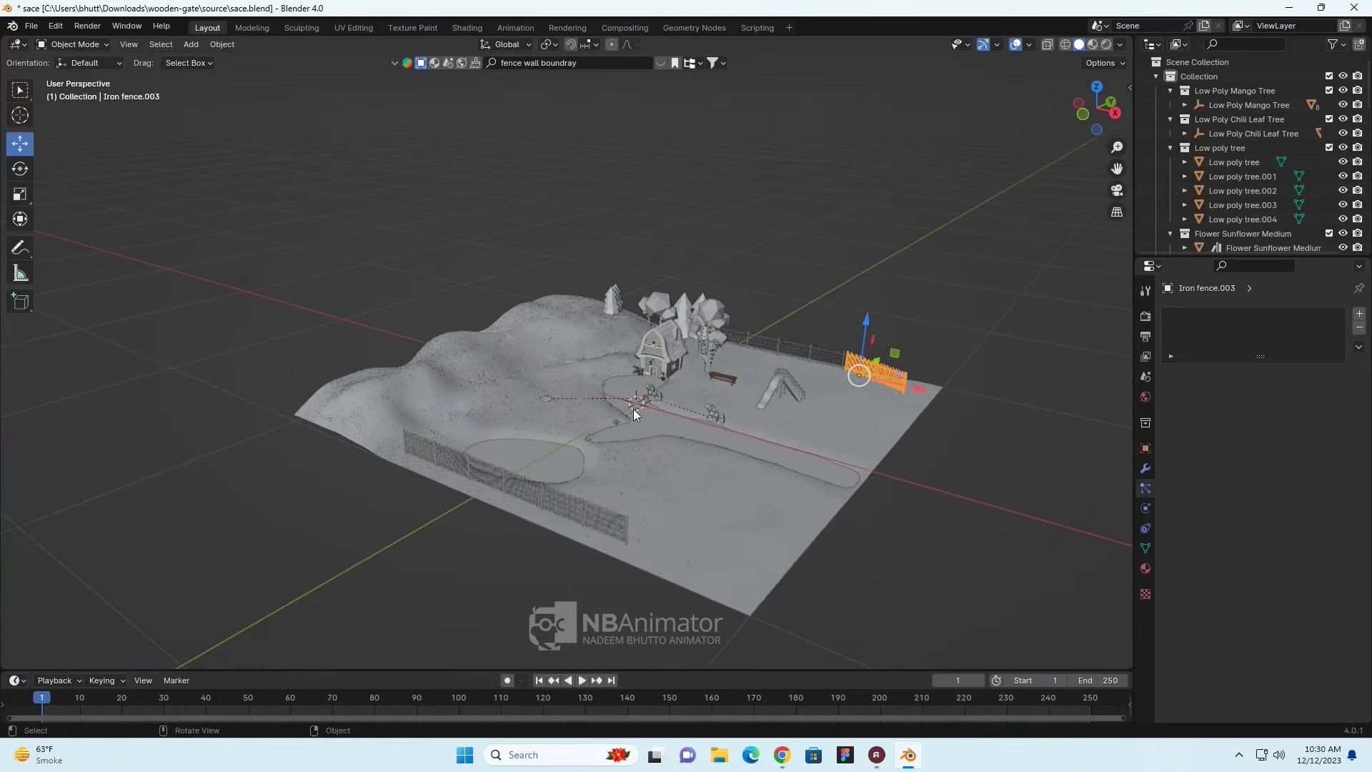
- Duplicate the front fence section along X, placing it beside the front fence
left_click(621, 523)
middle_click_drag(682, 561, 640, 557)
key("shift+d")
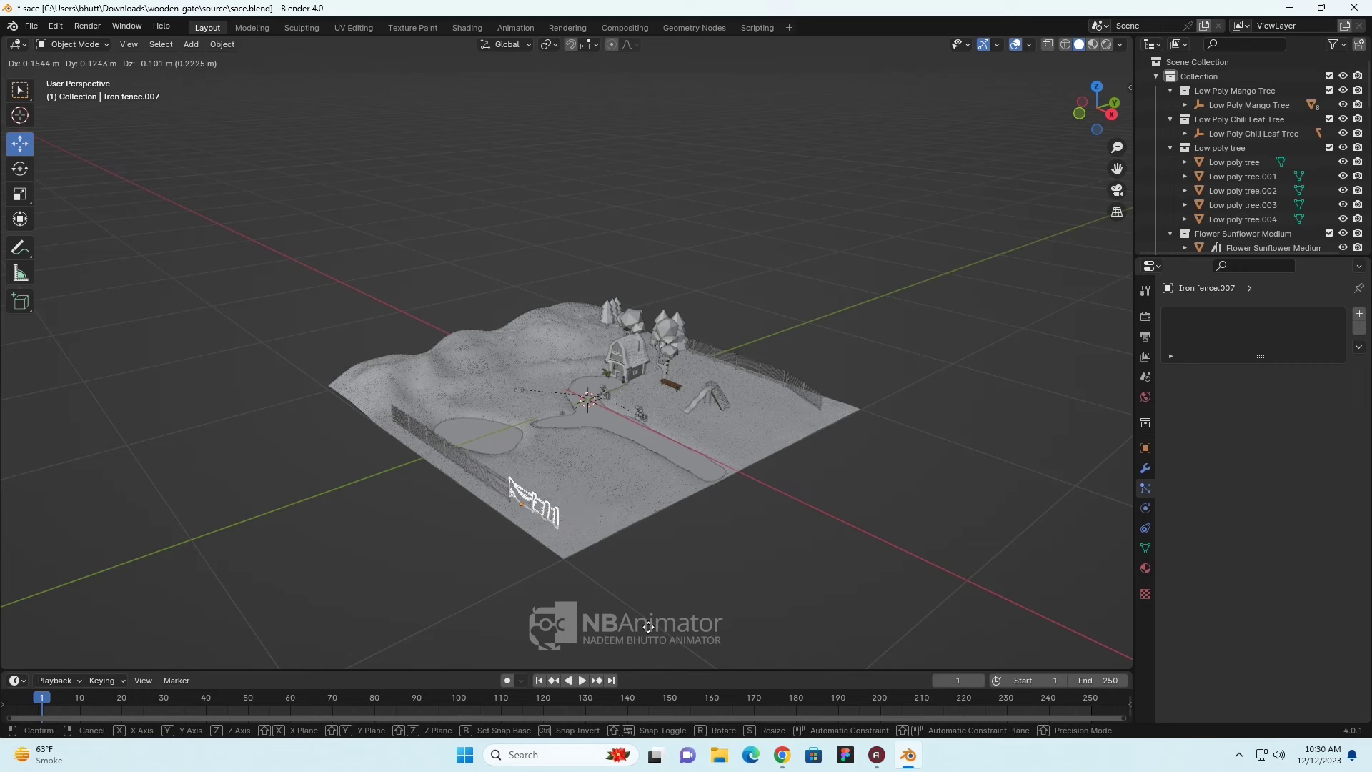
key("x")
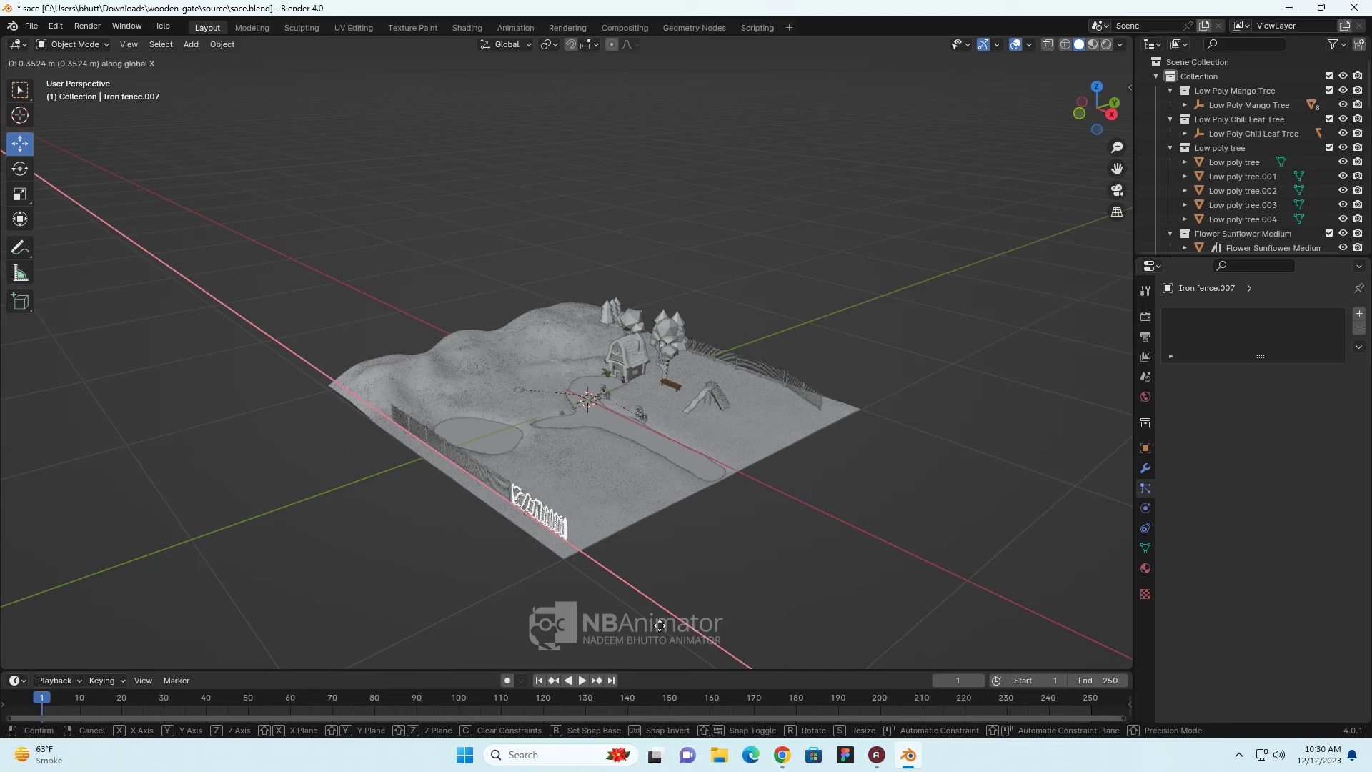
left_click(660, 626)
- Rotate the new fence section about 41 degrees and nudge it along Y and X
key("r")
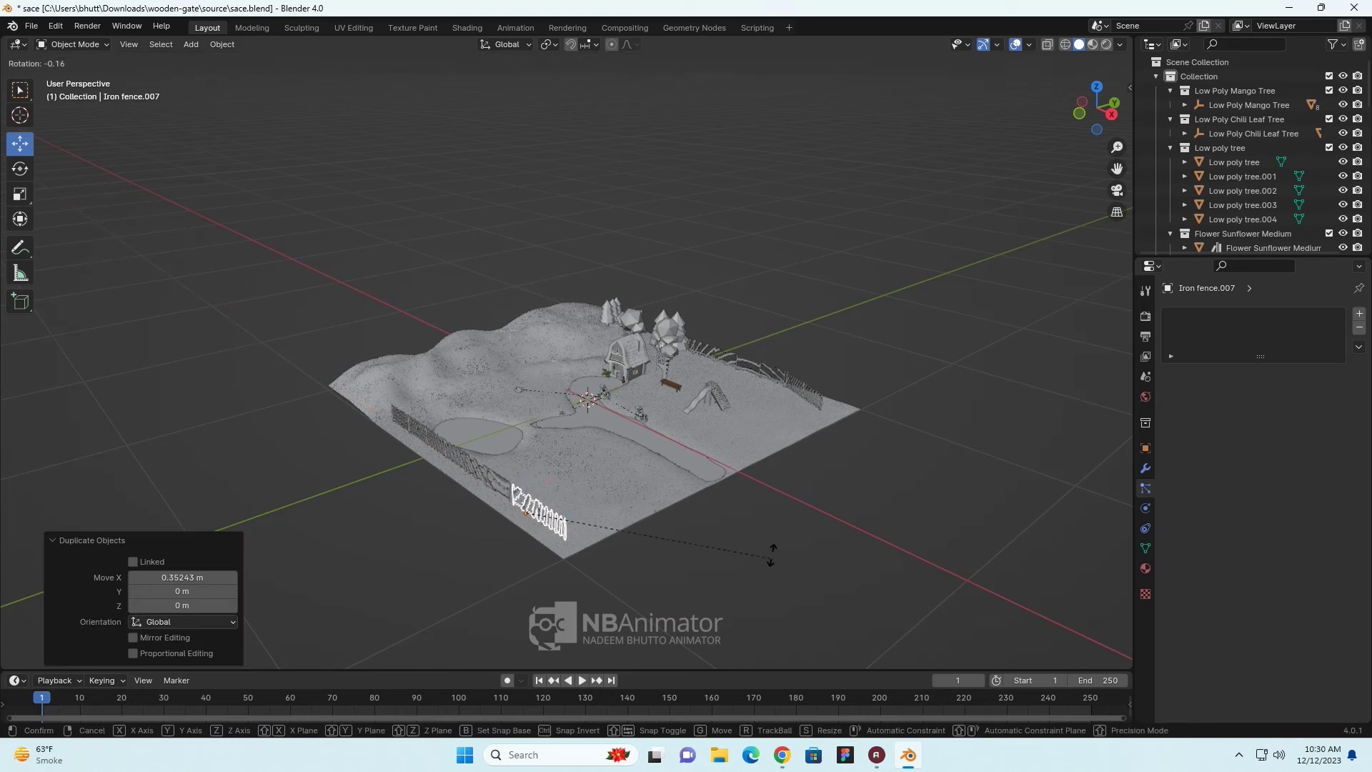
left_click(852, 451)
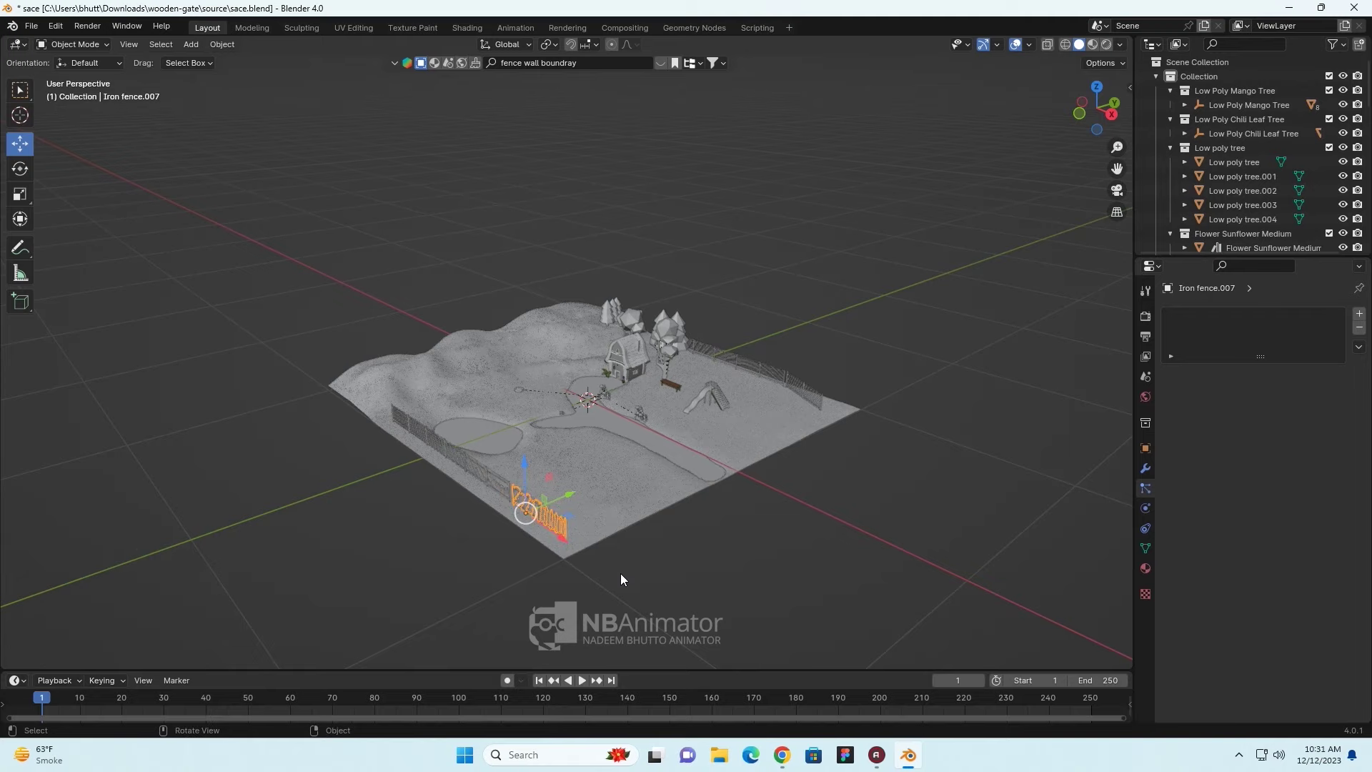
mouse_move(621, 574)
middle_mouse_down()
mouse_move(616, 549)
mouse_move(664, 549)
mouse_move(657, 539)
middle_mouse_up()
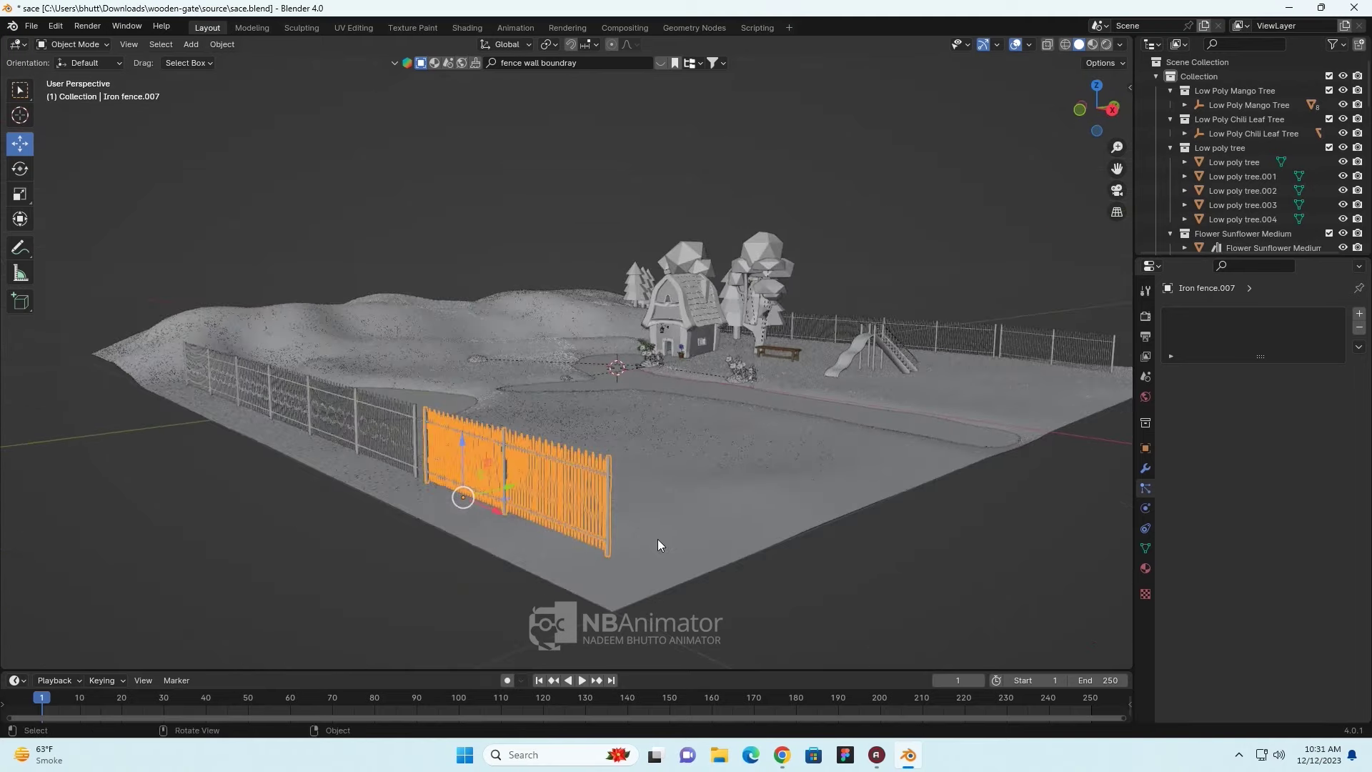
left_click(21, 218)
left_click_drag(456, 515, 561, 537)
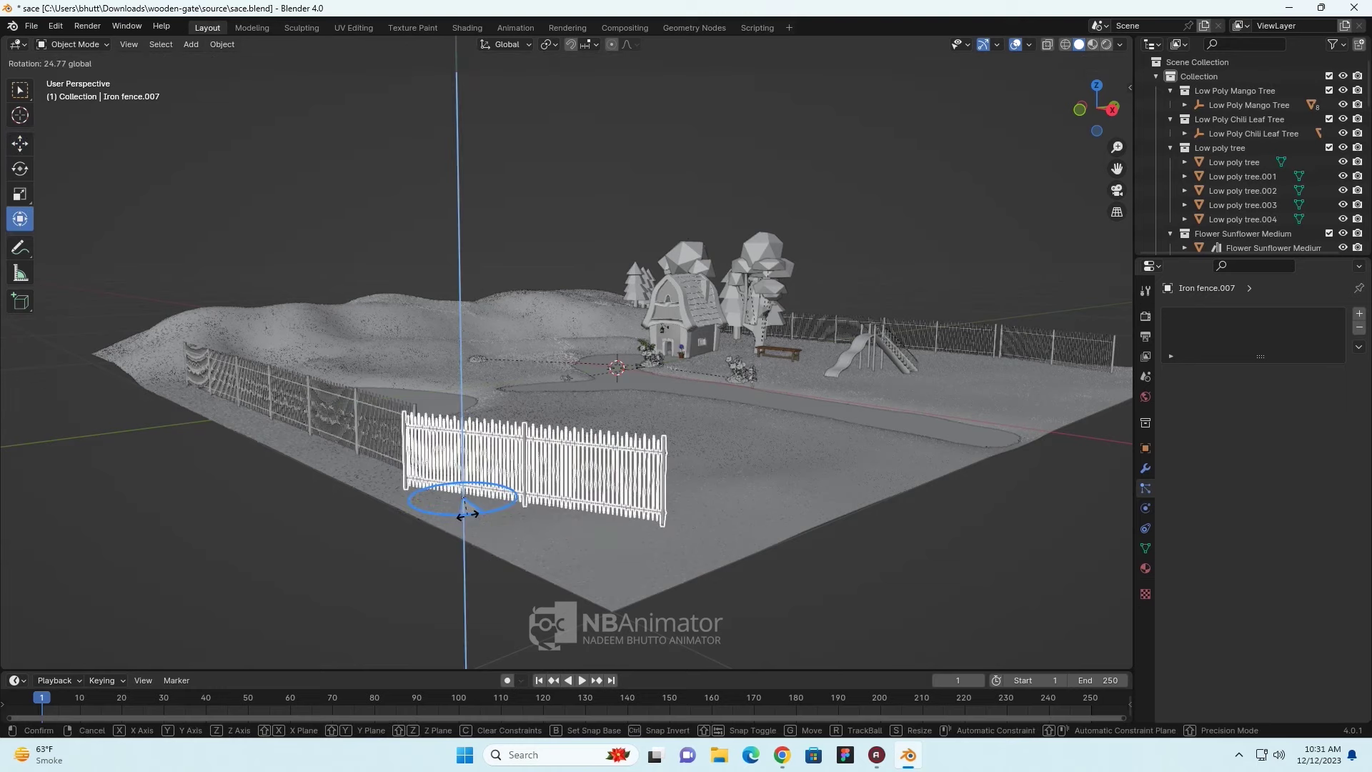
mouse_move(562, 536)
middle_mouse_down()
mouse_move(685, 549)
mouse_move(570, 481)
mouse_move(671, 559)
mouse_move(592, 566)
middle_mouse_up()
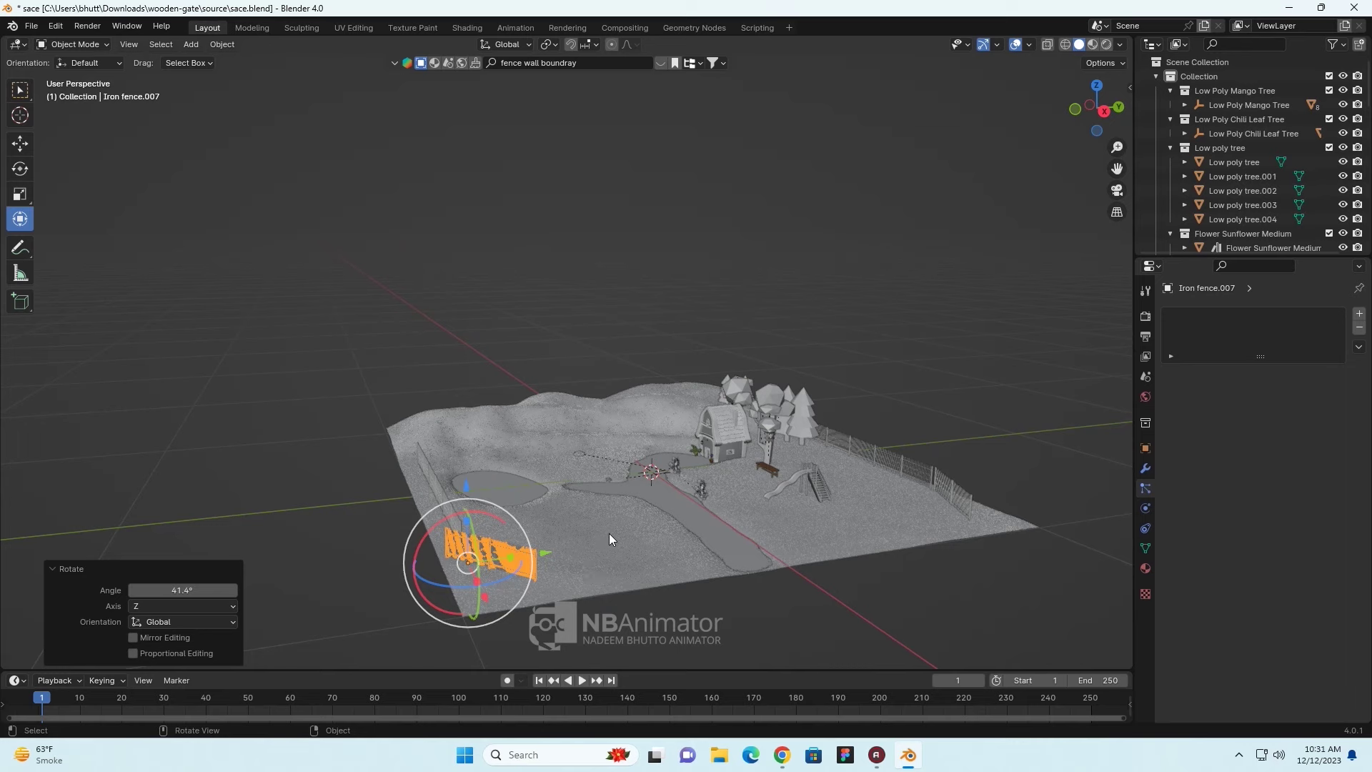
key("KP_7")
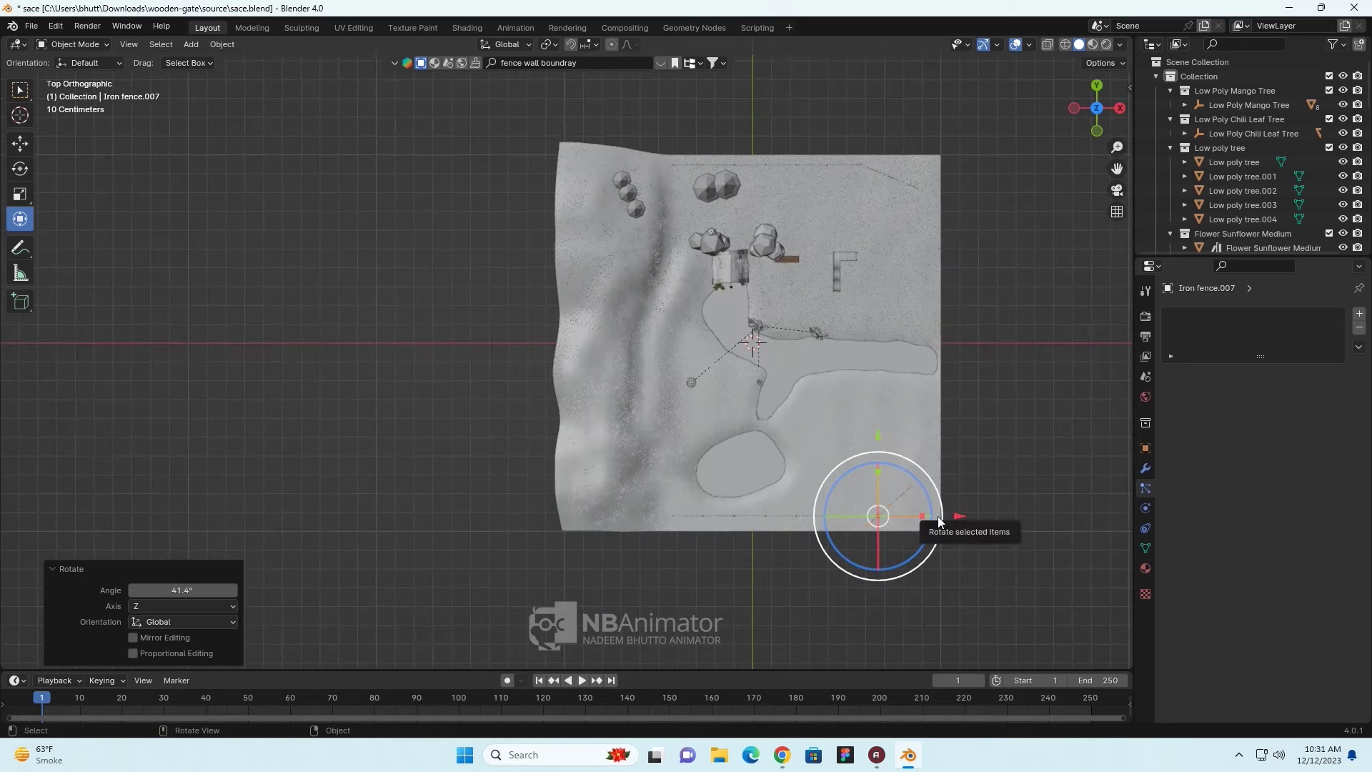
mouse_move(877, 441)
left_mouse_down()
mouse_move(875, 403)
mouse_move(875, 426)
left_mouse_up()
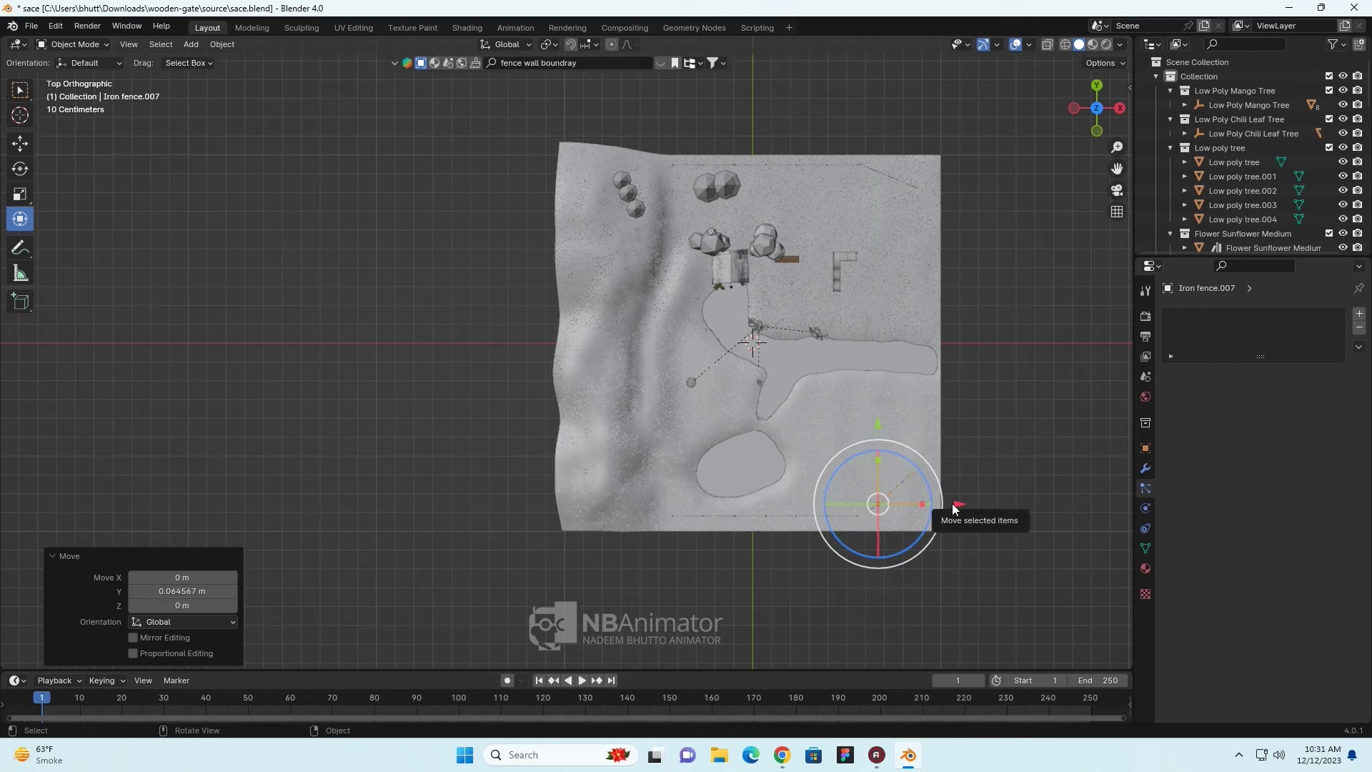
left_click_drag(954, 508, 944, 506)
left_click(1001, 491)
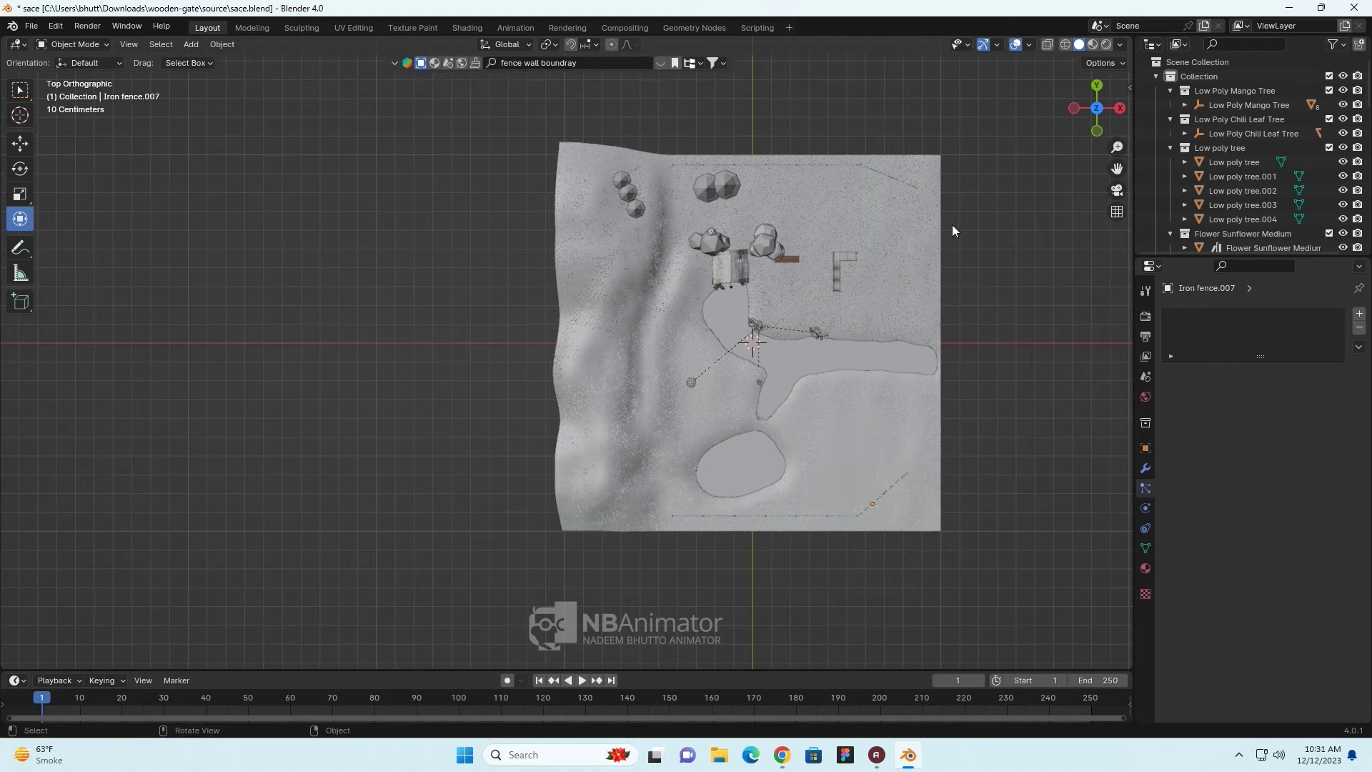
- Duplicate the fence section below the pond 1.6863 m along Y beside the slide
left_click(910, 186)
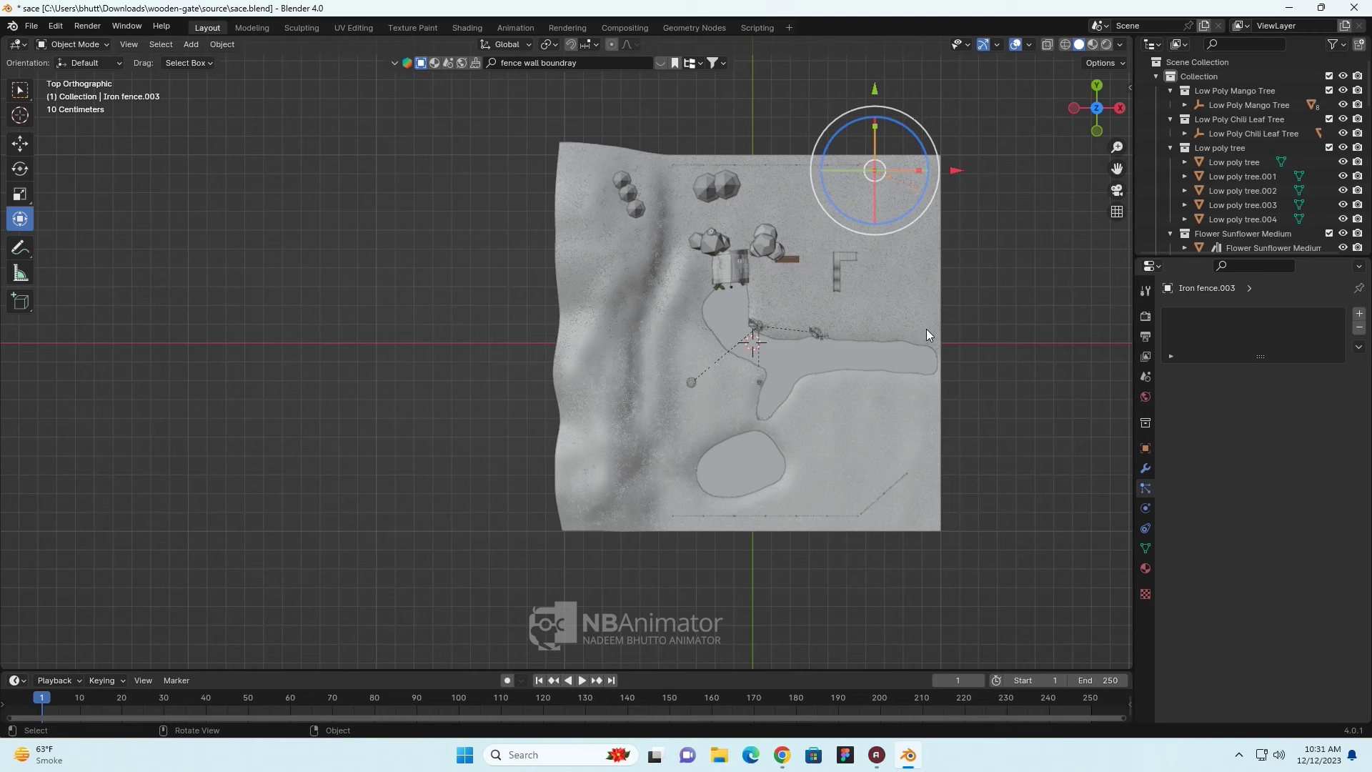
left_click(812, 513)
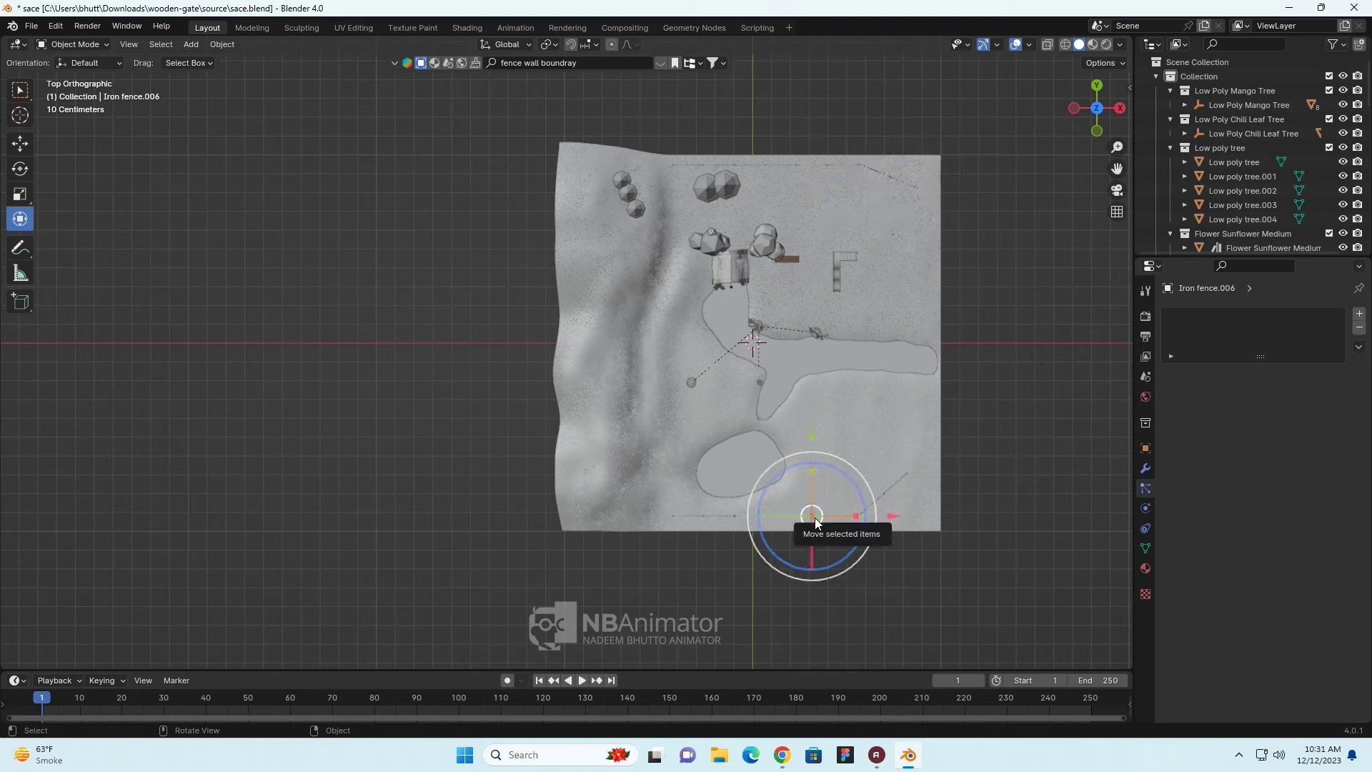
key("shift+d")
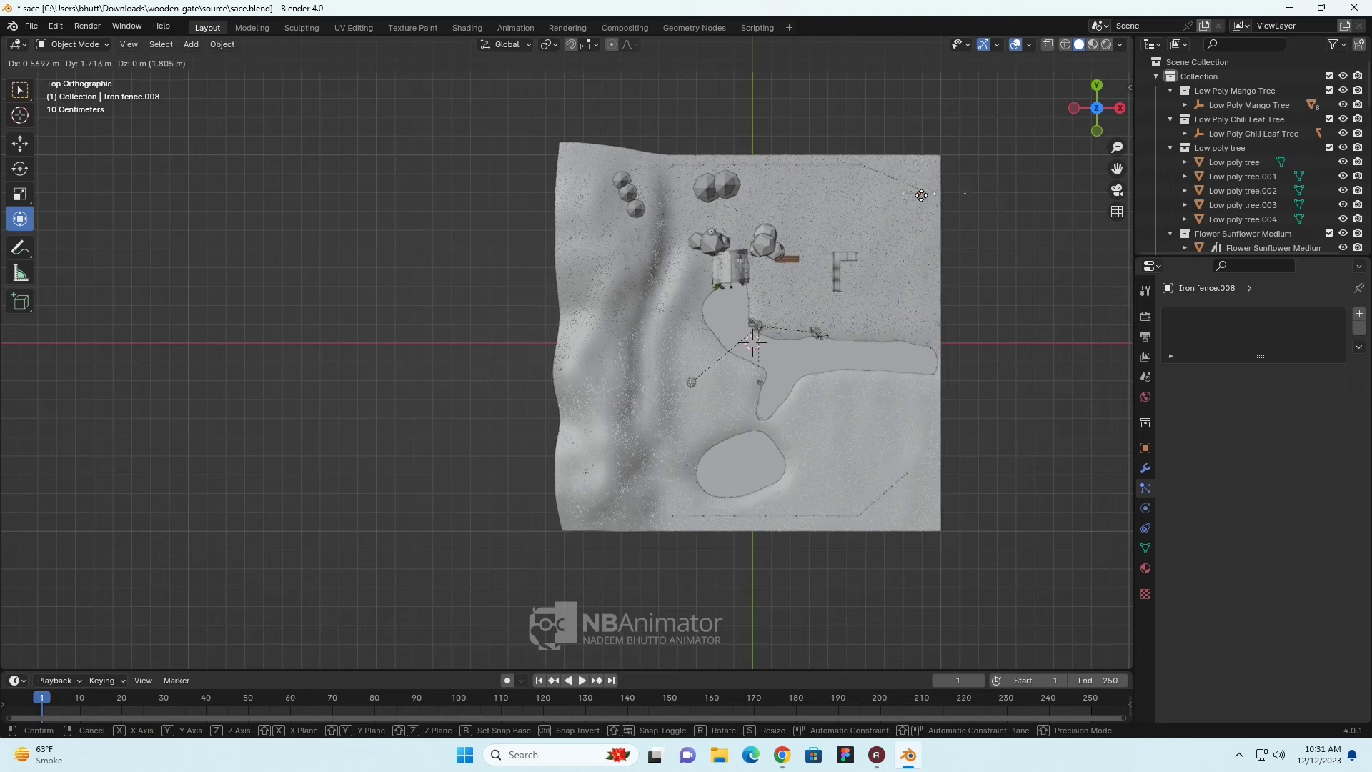
key("y")
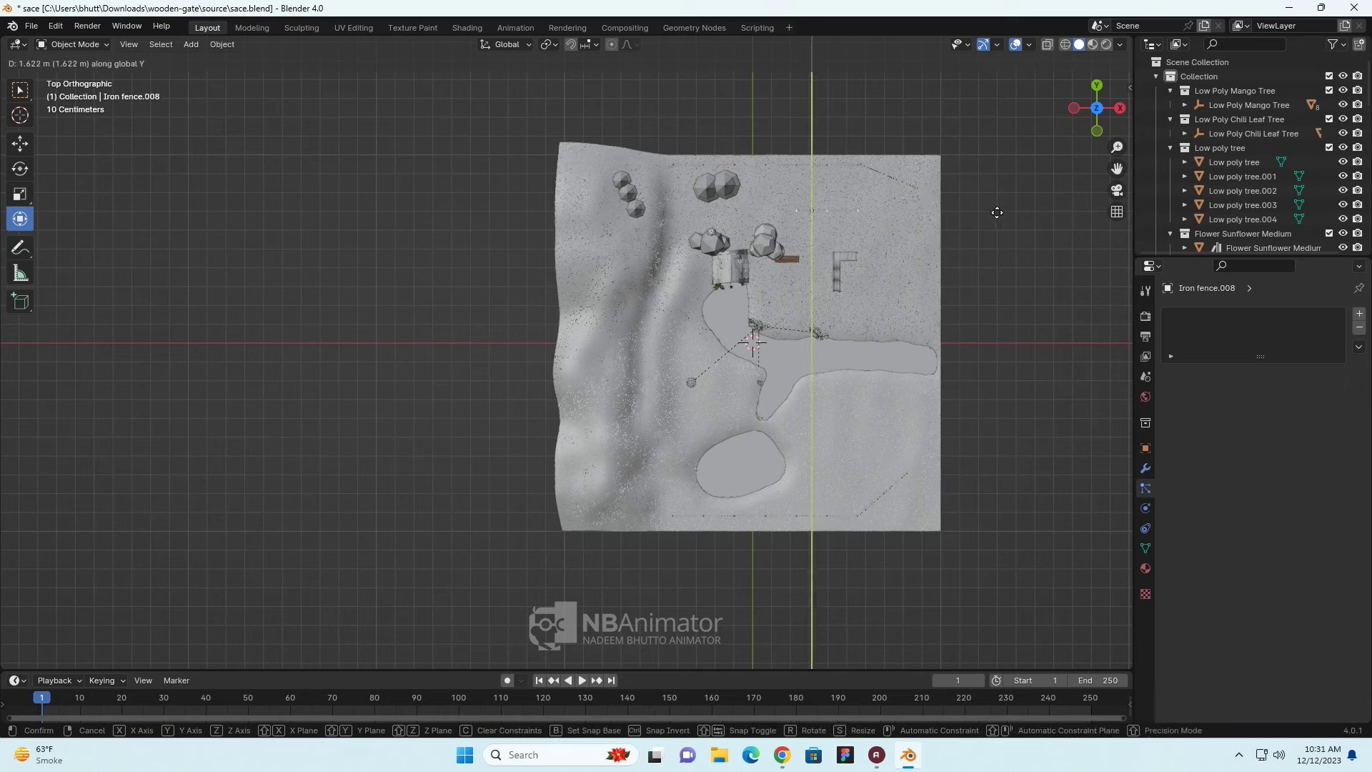
left_click(996, 200)
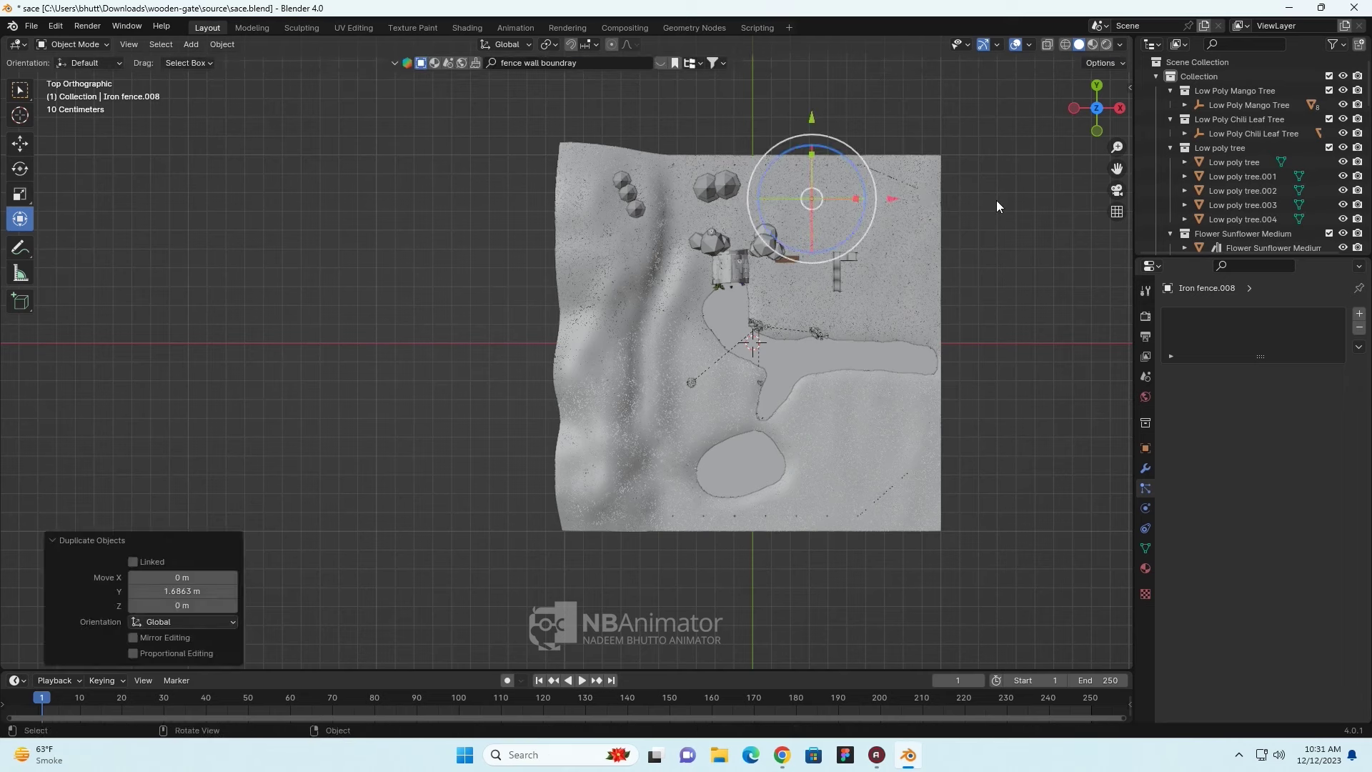
key("x")
mouse_move(981, 372)
middle_mouse_down()
mouse_move(898, 476)
mouse_move(943, 511)
mouse_move(795, 490)
mouse_move(881, 562)
mouse_move(820, 525)
middle_mouse_up()
scroll(944, 511, "up", 3)
scroll(829, 519, "up", 4)
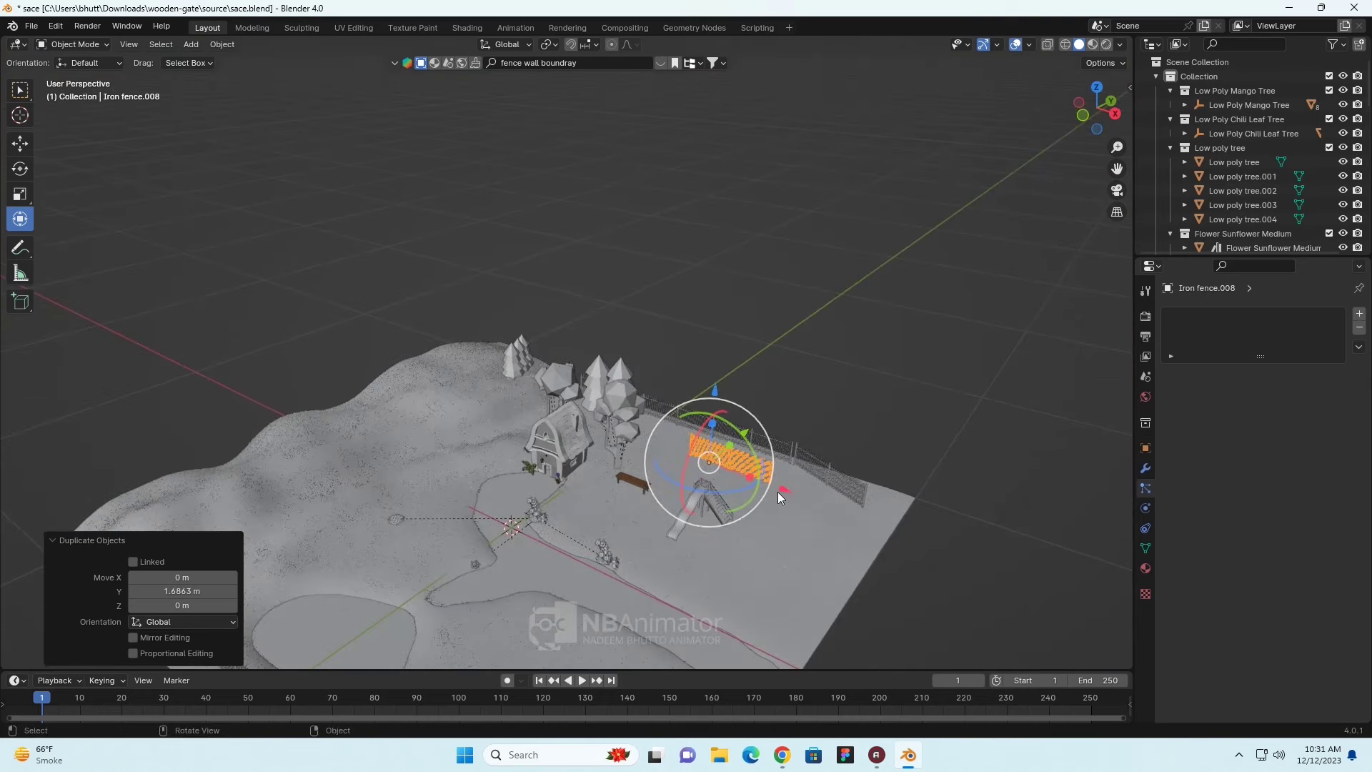
- Move the fence section out to the terrain's right edge and place a duplicate beside it
left_click_drag(778, 493, 956, 565)
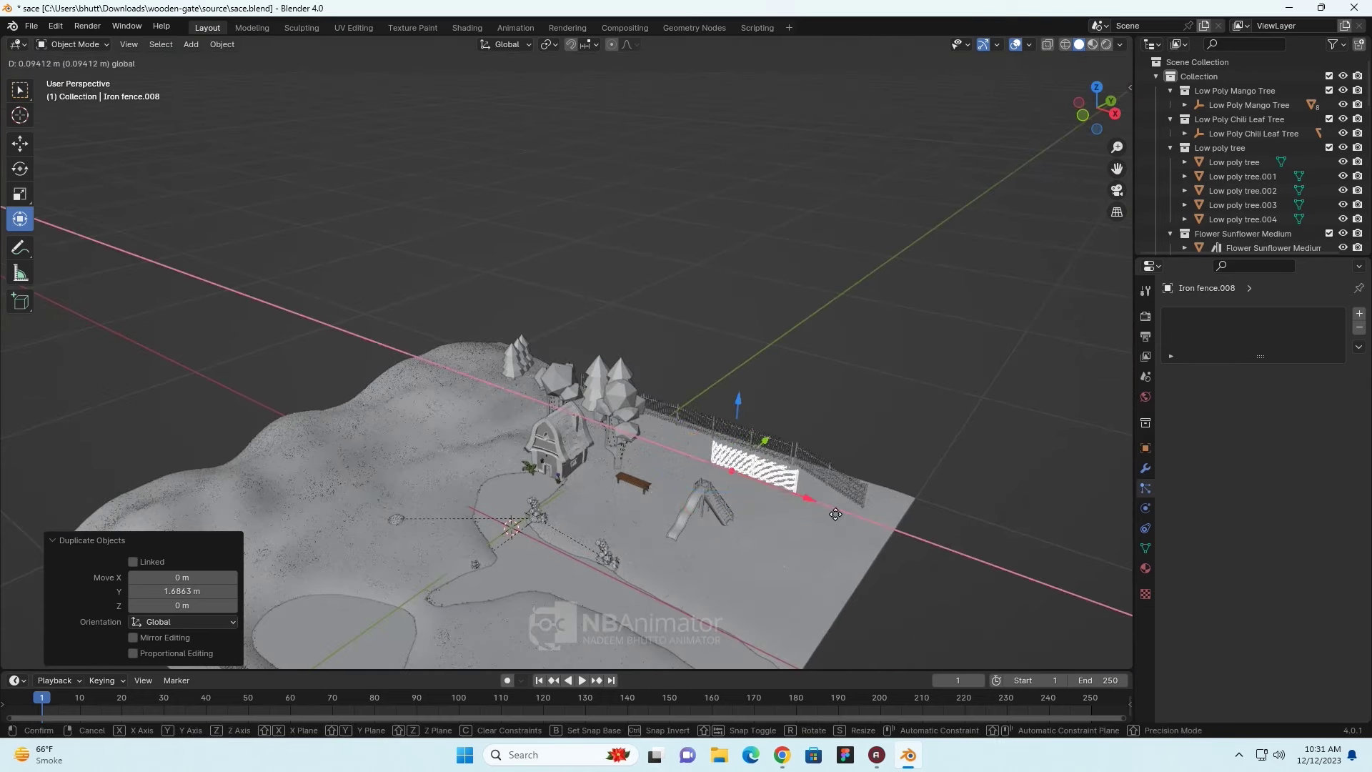
left_click(962, 572)
key("shift+d")
key("KP_7")
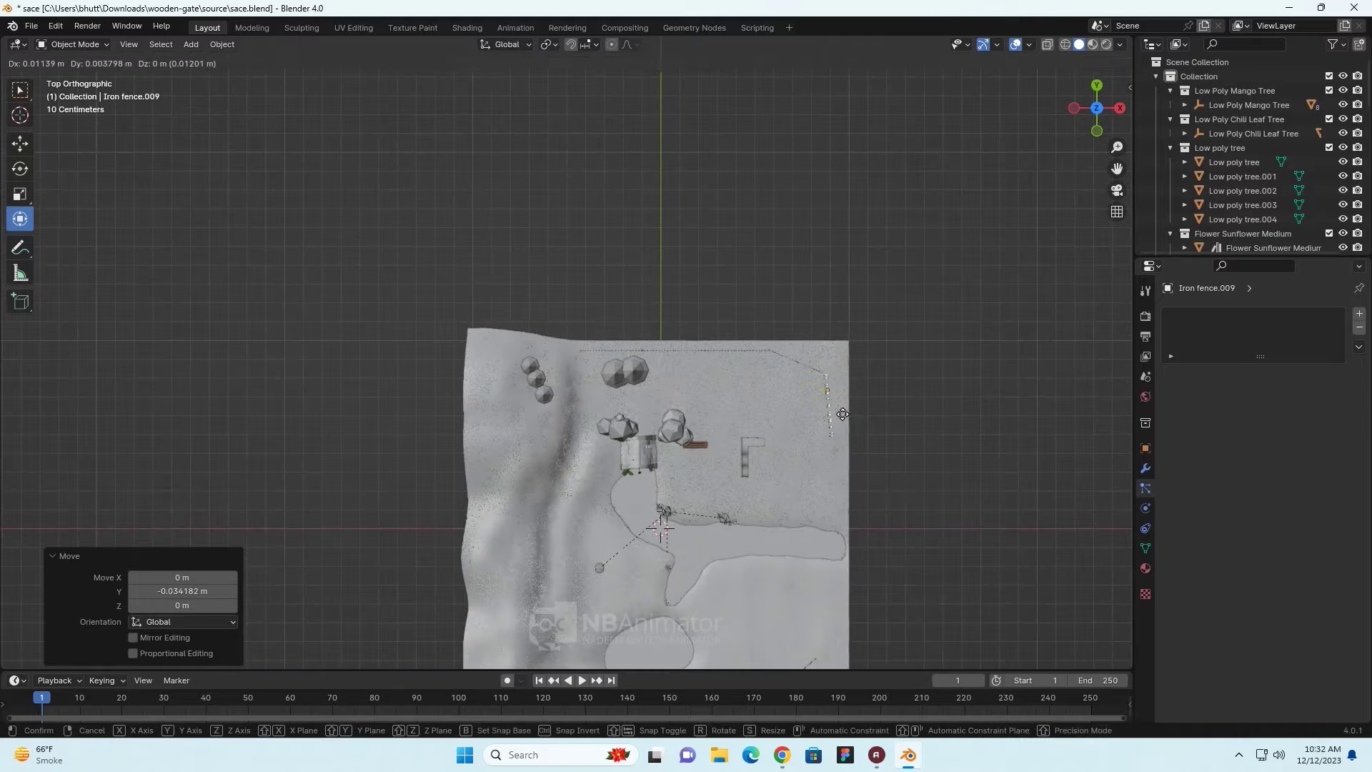
left_click(843, 415)
mouse_move(951, 579)
middle_mouse_down()
mouse_move(703, 620)
mouse_move(716, 567)
mouse_move(853, 588)
mouse_move(901, 544)
middle_mouse_up()
key("KP_7")
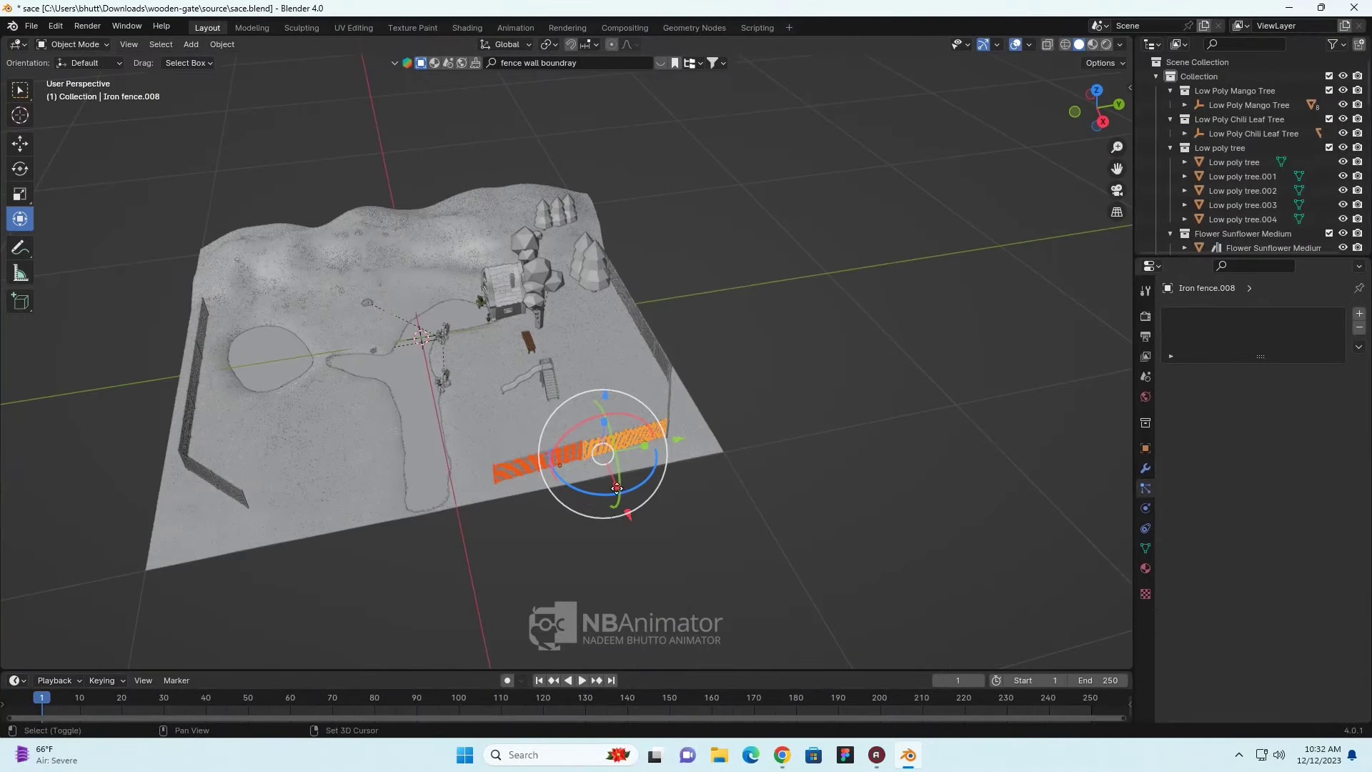
- Duplicate a fence section along Y onto the front edge and rotate it -19° about Z
key("shift+d")
key("y")
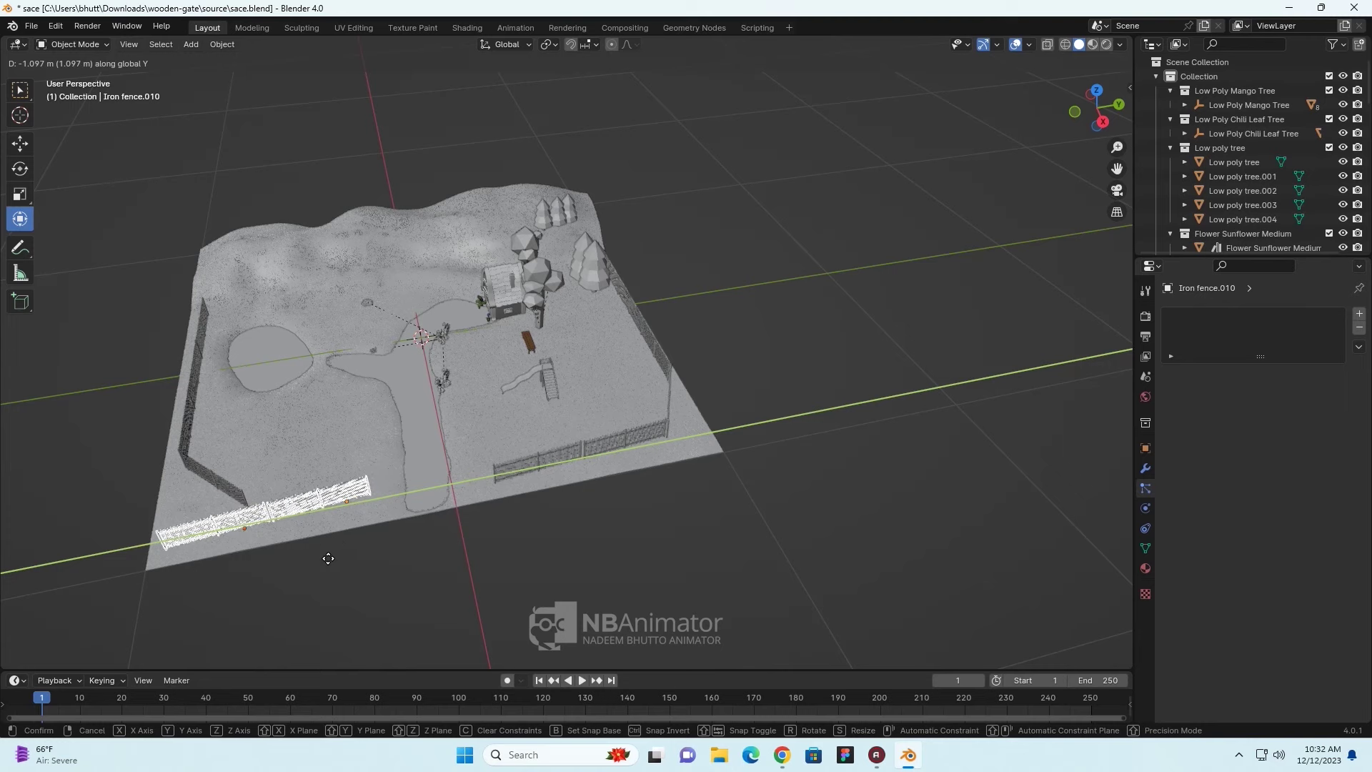
left_click(342, 555)
mouse_move(342, 555)
middle_mouse_down()
mouse_move(503, 589)
mouse_move(563, 575)
middle_mouse_up()
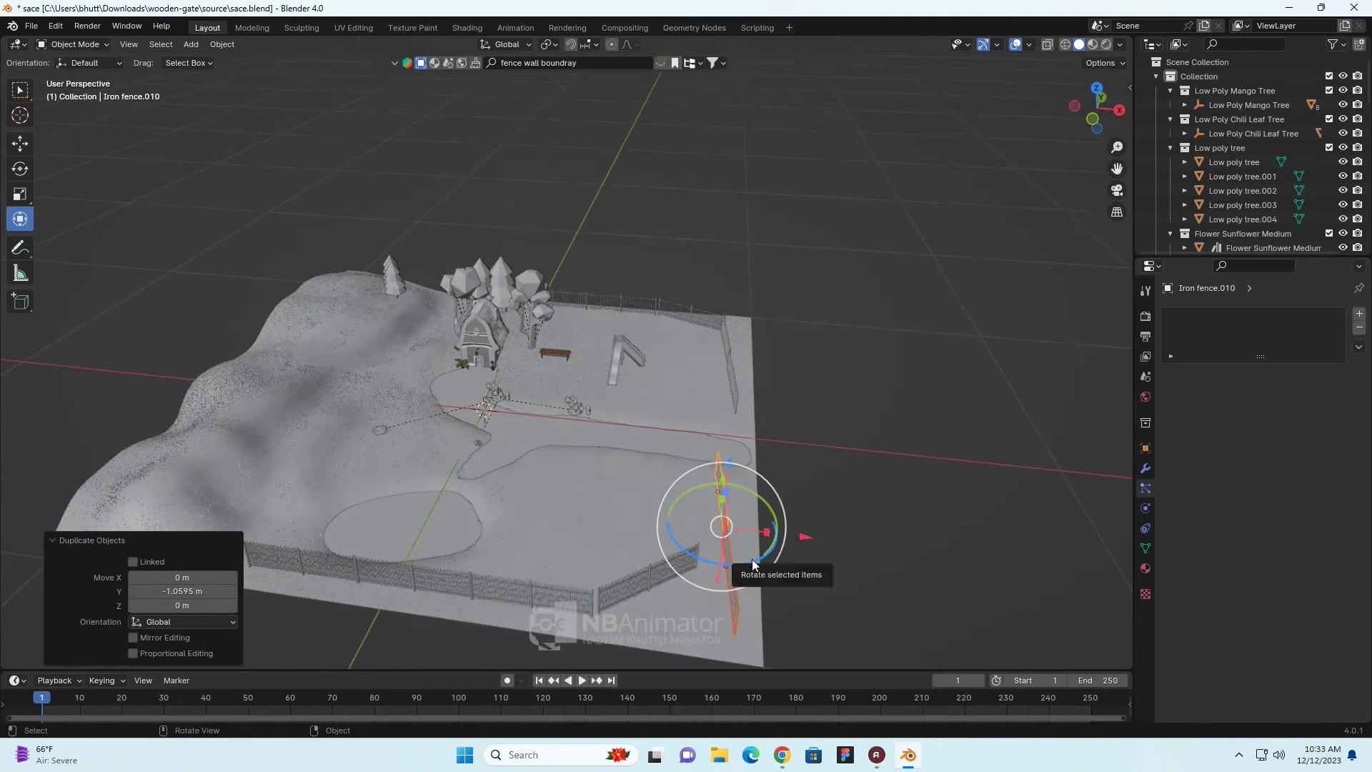
left_click_drag(752, 564, 739, 562)
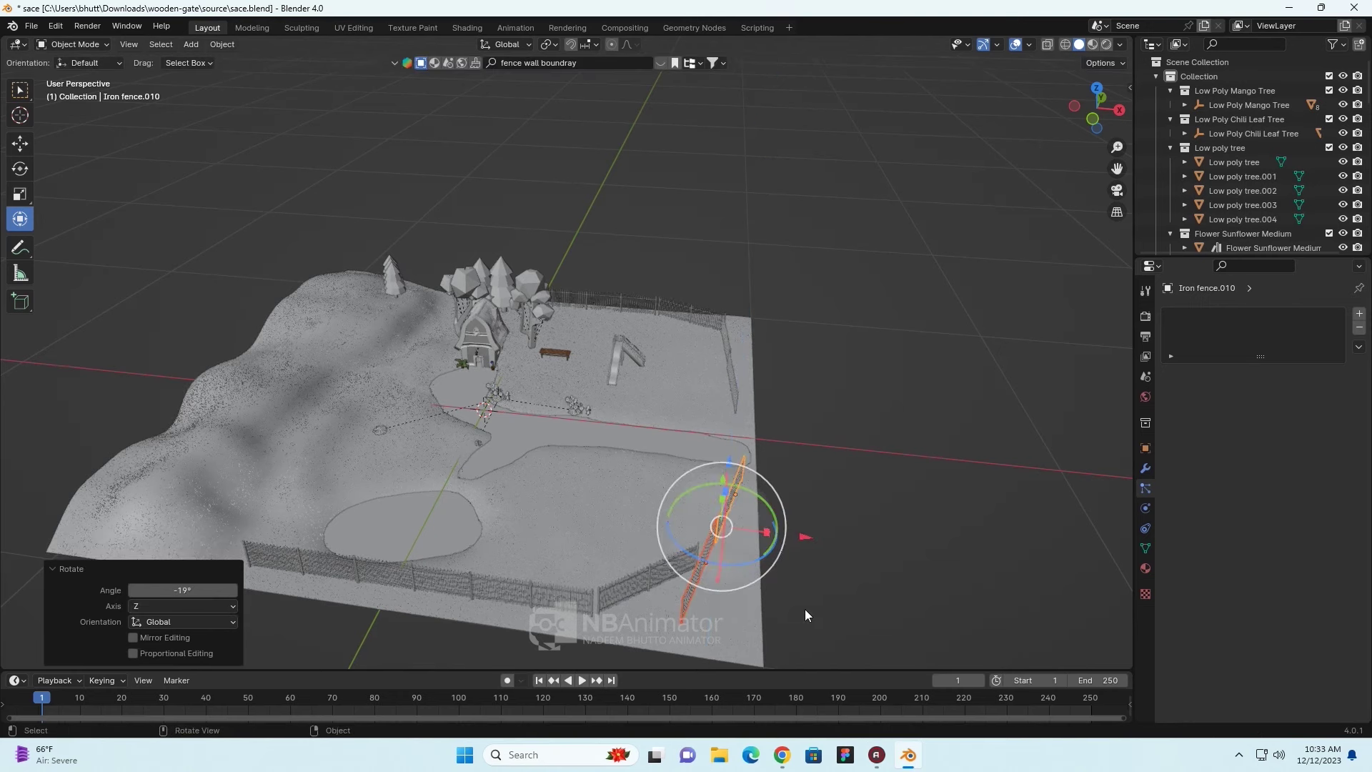
- Delete a stray extra fence duplicate and reselect the angled fence section
key("shift+d")
left_click(682, 602)
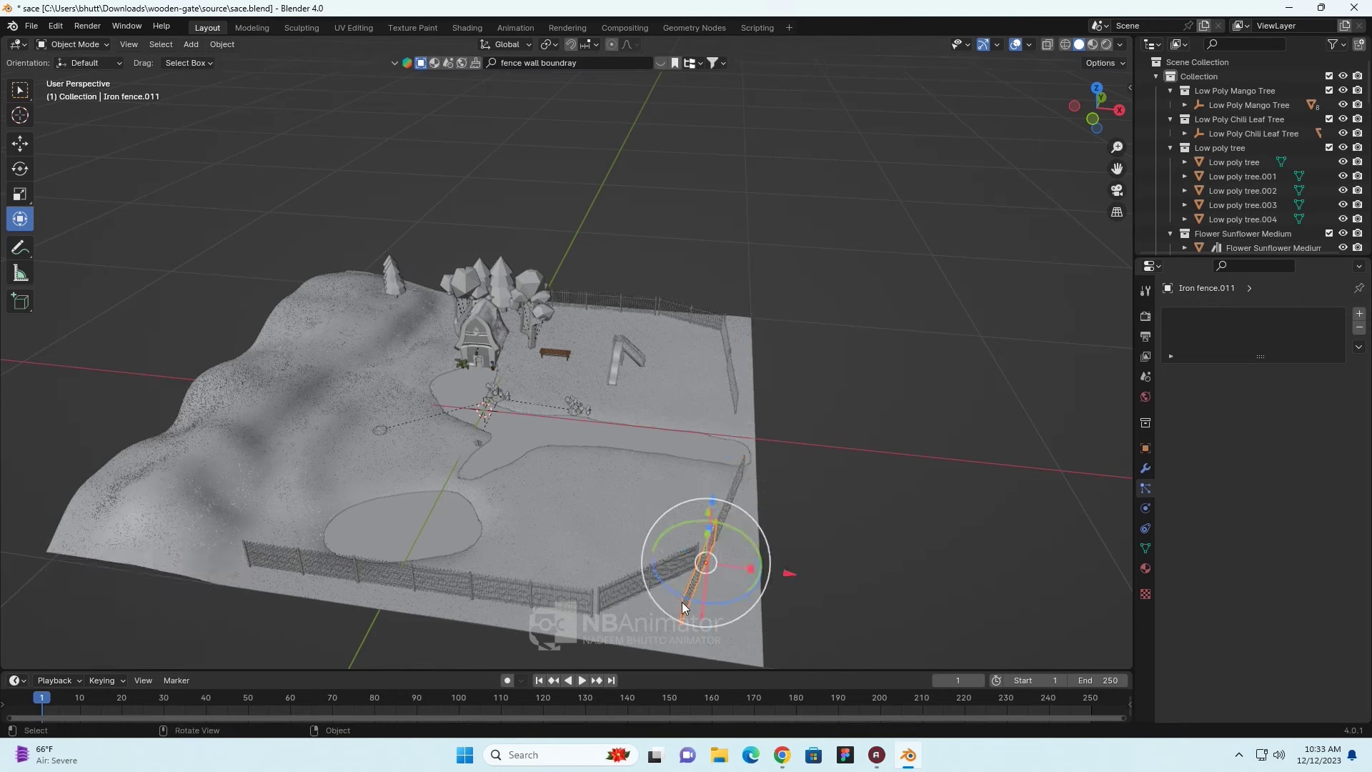
key("Delete")
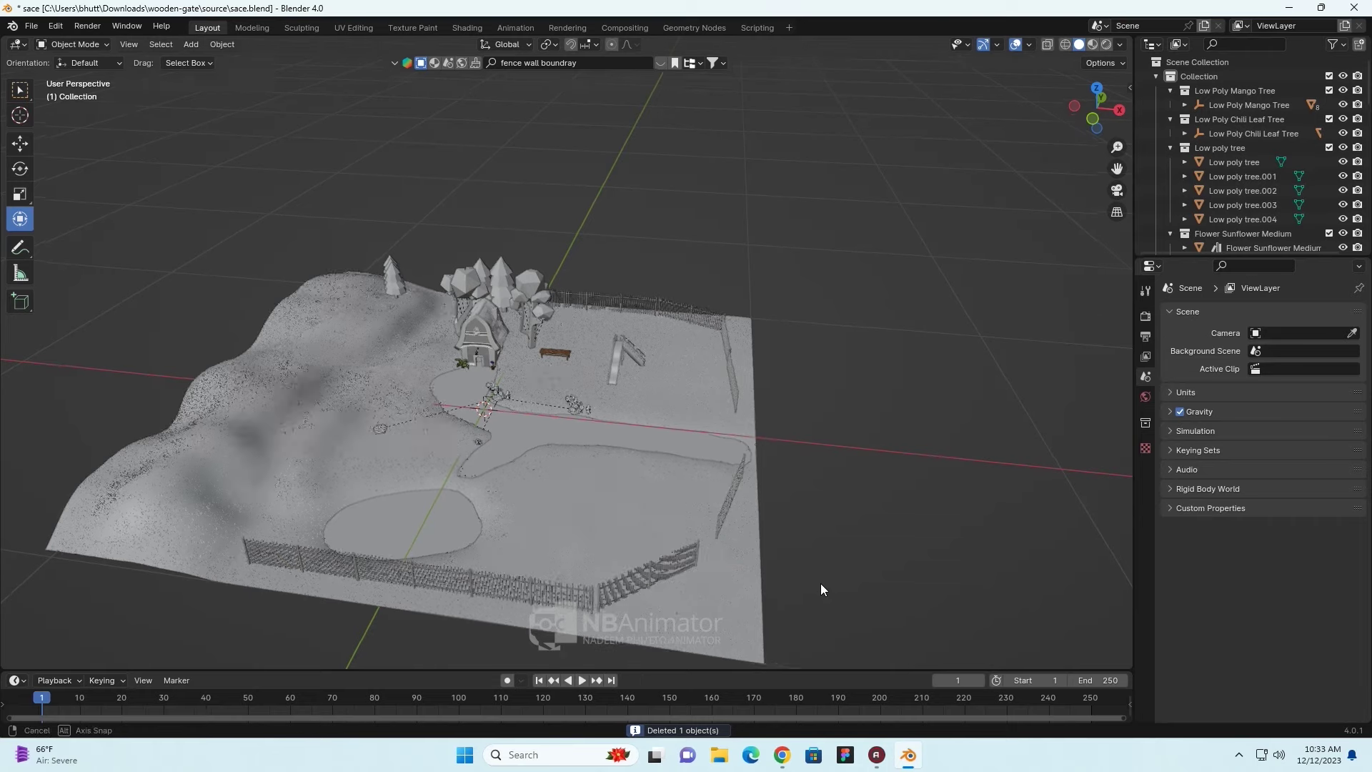
middle_click_drag(820, 583, 772, 571)
left_click(529, 486)
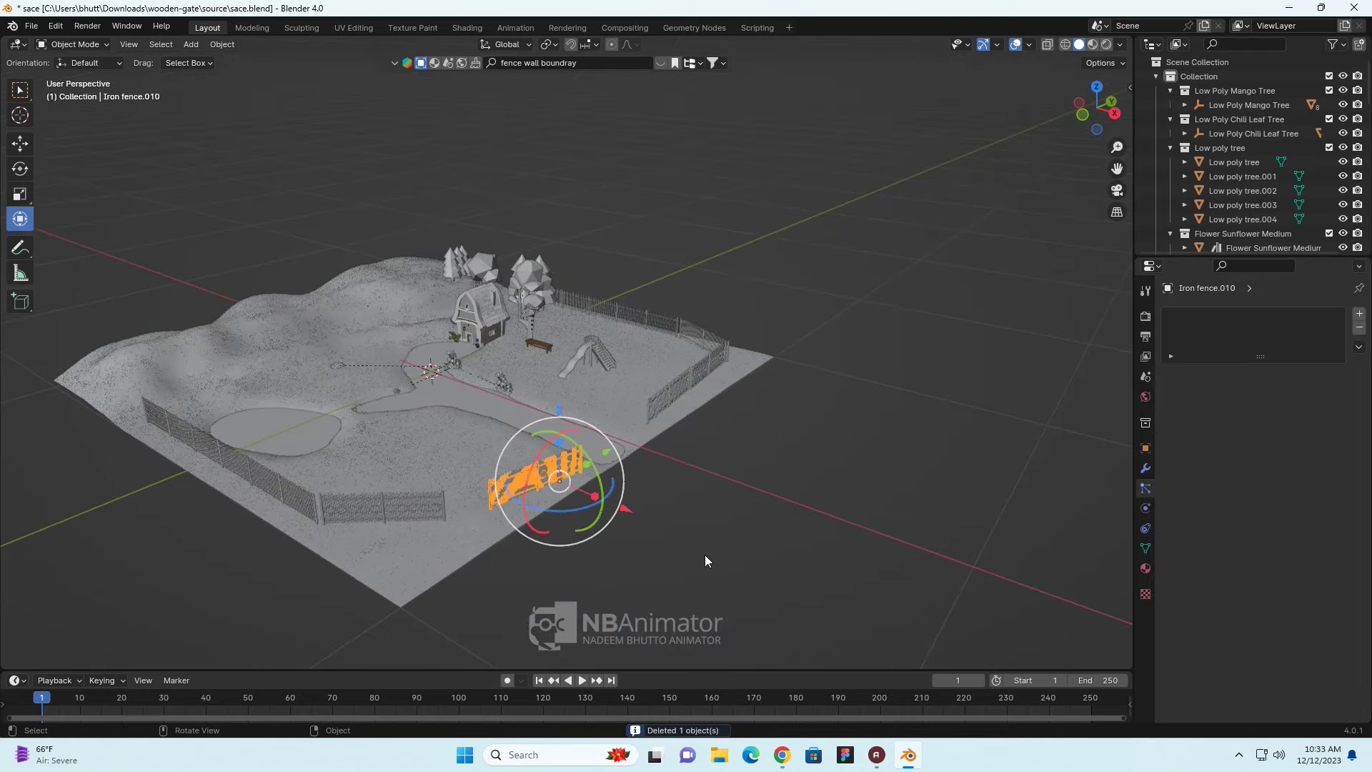
- Zoom in on the house, bench and trees, then split the 3D view into two side-by-side views
mouse_move(711, 551)
middle_mouse_down()
mouse_move(785, 554)
mouse_move(646, 548)
mouse_move(724, 557)
mouse_move(726, 514)
mouse_move(827, 520)
mouse_move(557, 544)
mouse_move(674, 544)
mouse_move(624, 540)
middle_mouse_up()
scroll(724, 556, "up", 5)
scroll(690, 535, "up", 5)
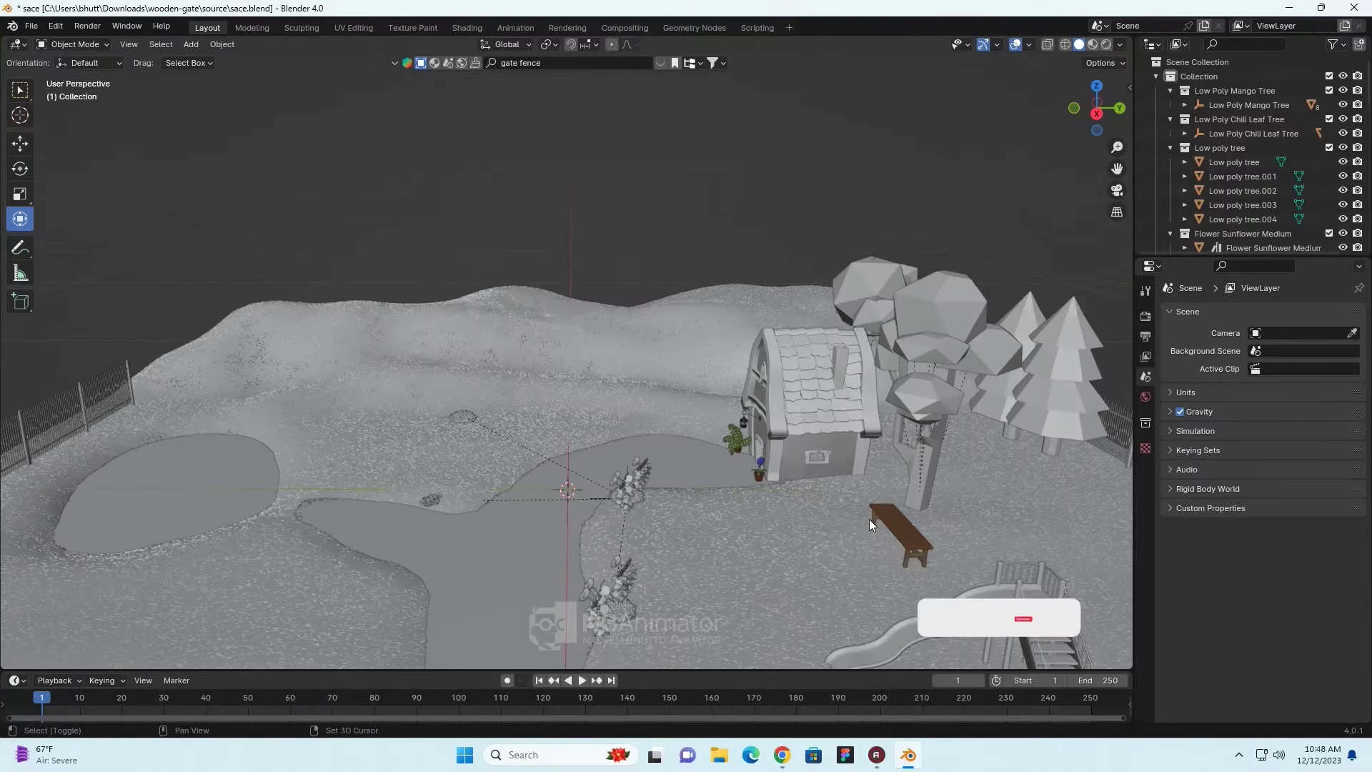
mouse_move(870, 519)
middle_mouse_down("shift")
mouse_move(794, 445)
mouse_move(559, 422)
mouse_move(790, 438)
mouse_move(810, 489)
mouse_move(683, 438)
middle_mouse_up("shift")
scroll(790, 442, "up", 3)
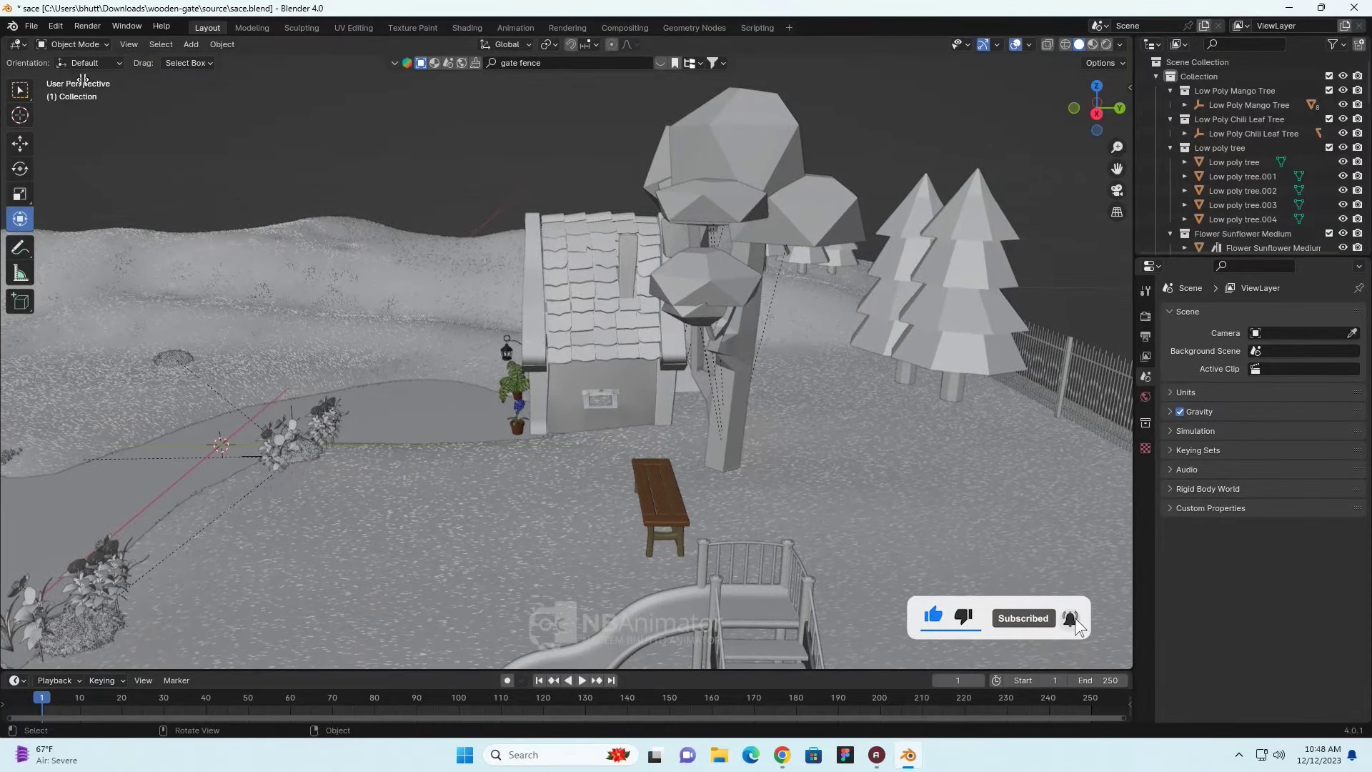
left_click_drag(84, 78, 332, 214)
- Turn the left view into a three-column Asset Browser and scroll to the Easel asset
left_click(19, 46)
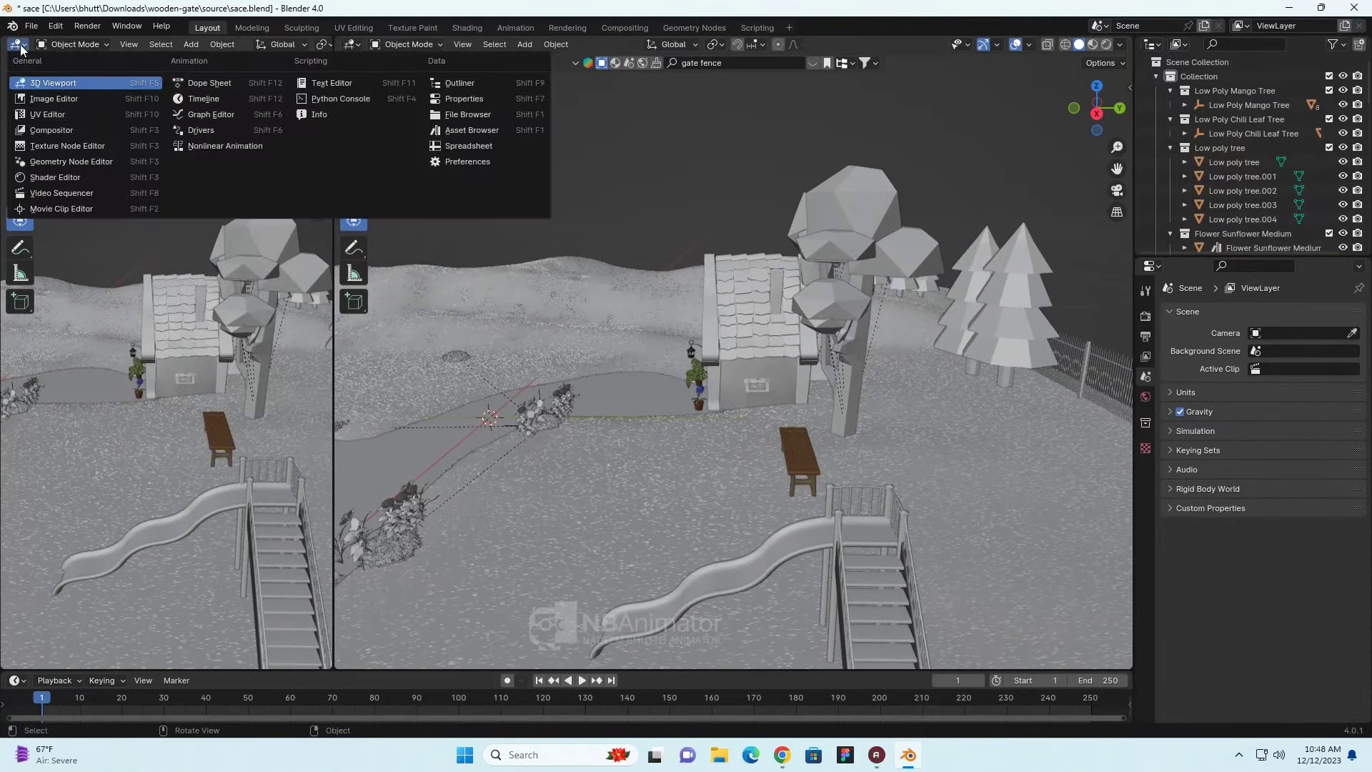
left_click(474, 132)
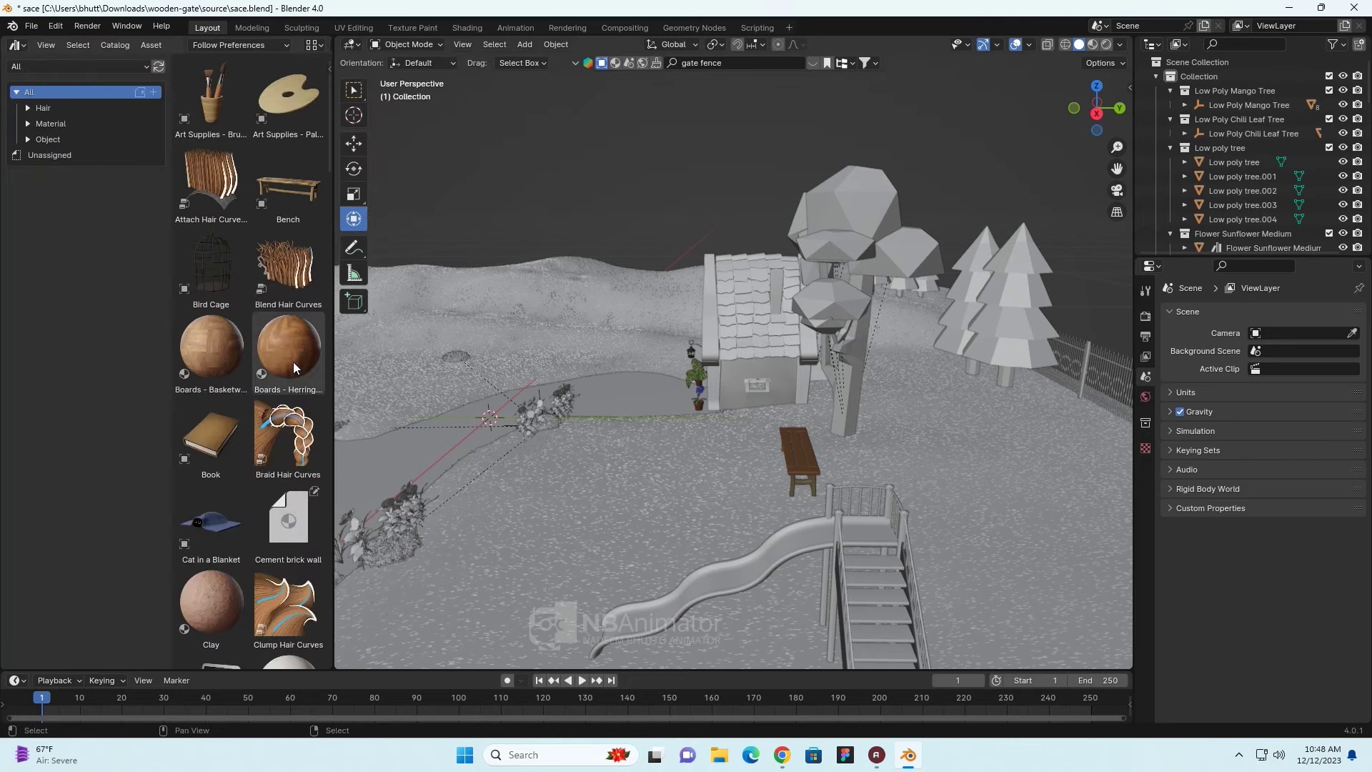
left_click_drag(333, 326, 414, 330)
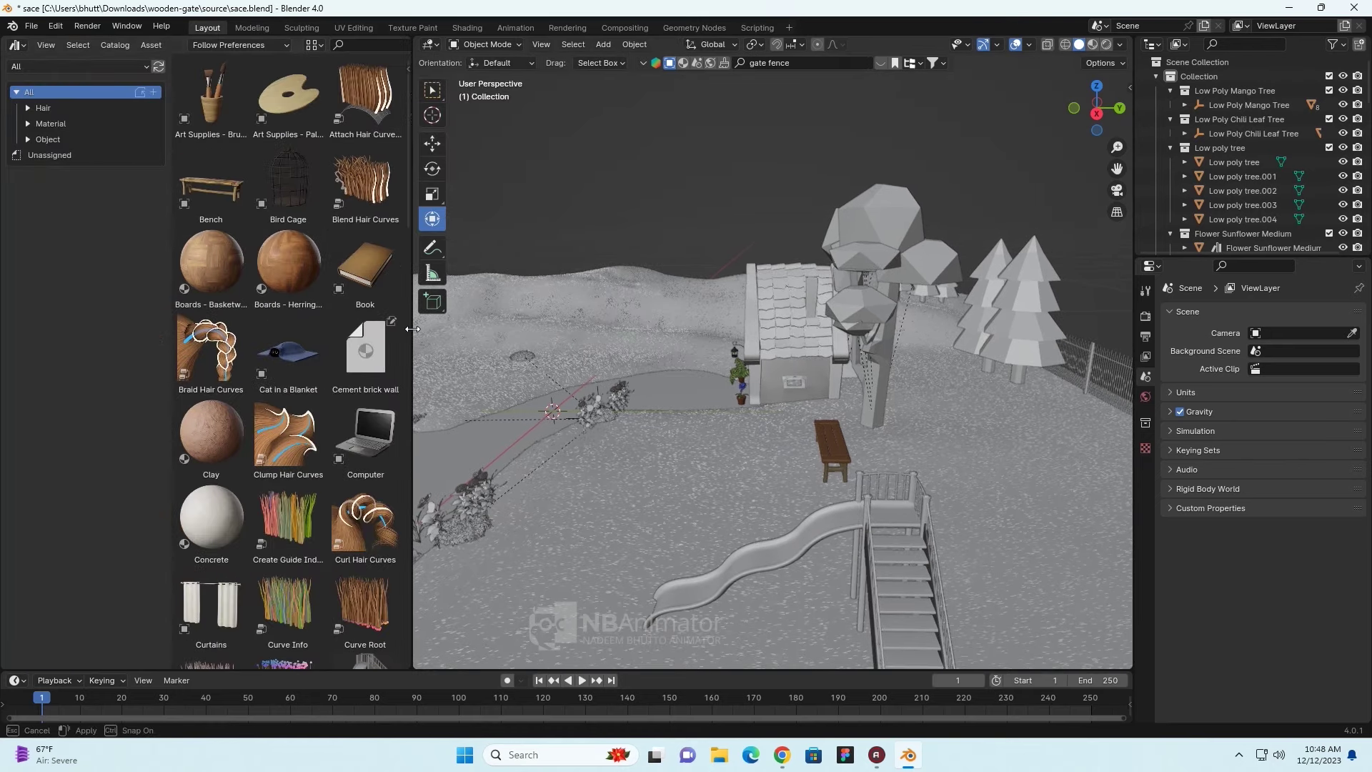
scroll(300, 475, "down", 2)
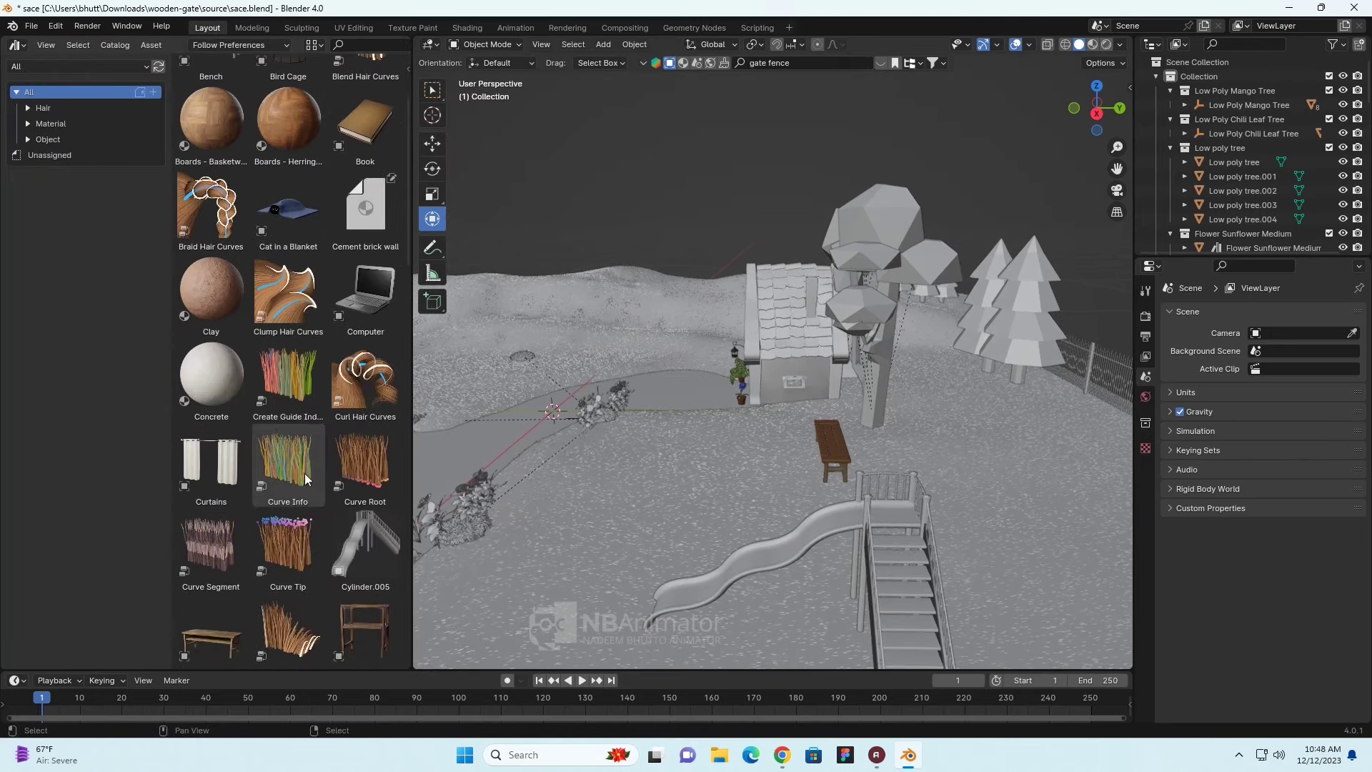
scroll(329, 474, "down", 1)
scroll(320, 481, "down", 1)
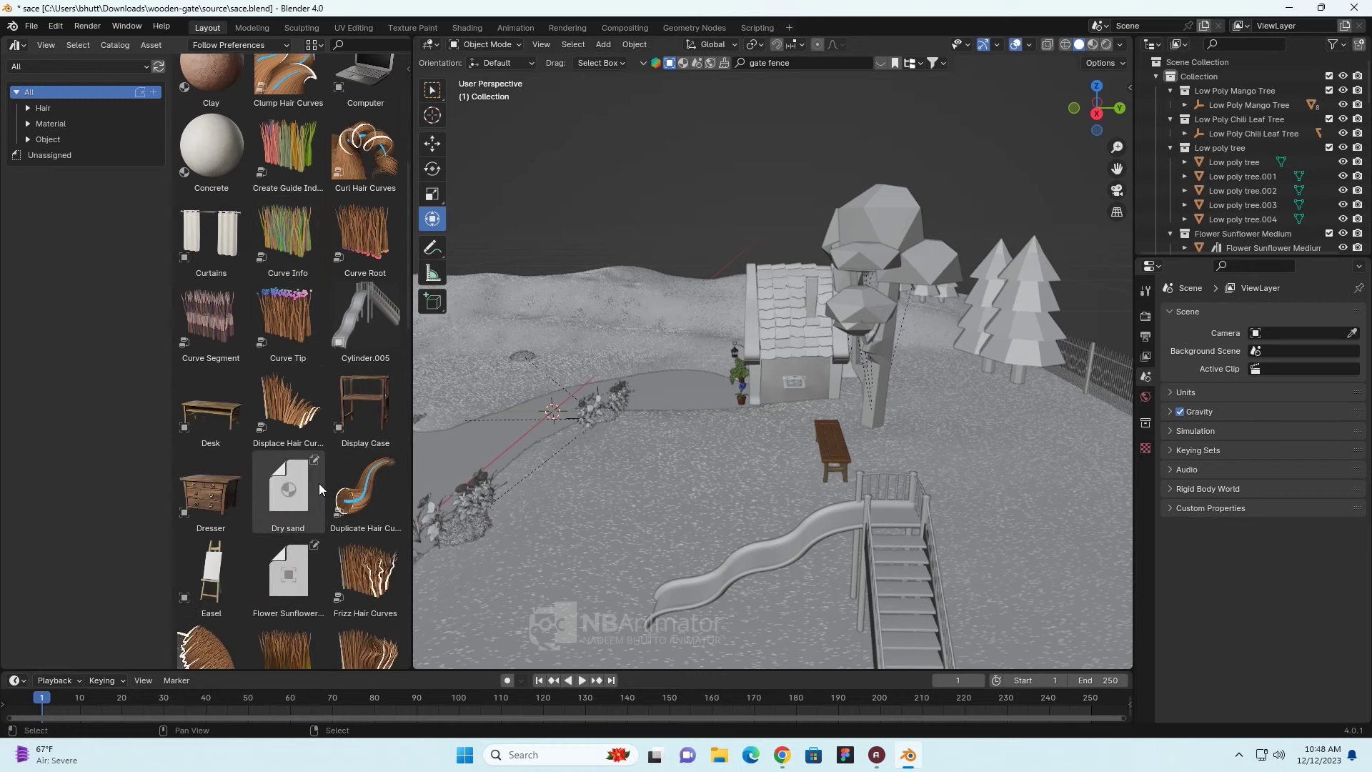
scroll(319, 483, "down", 2)
scroll(319, 484, "down", 1)
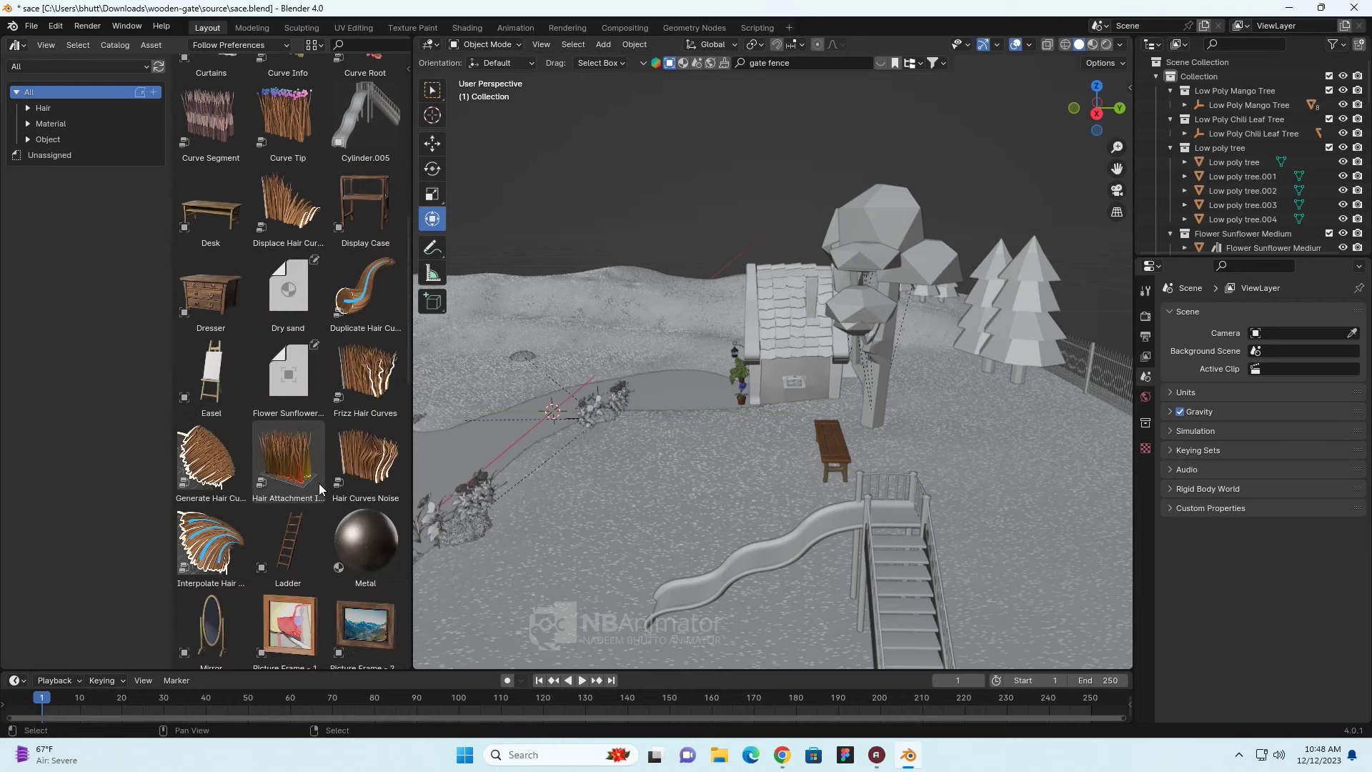
- Place the Easel asset in the yard near the bench and scale it down to 0.122
mouse_move(218, 411)
left_mouse_down()
mouse_move(793, 404)
mouse_move(900, 439)
mouse_move(850, 445)
left_mouse_up()
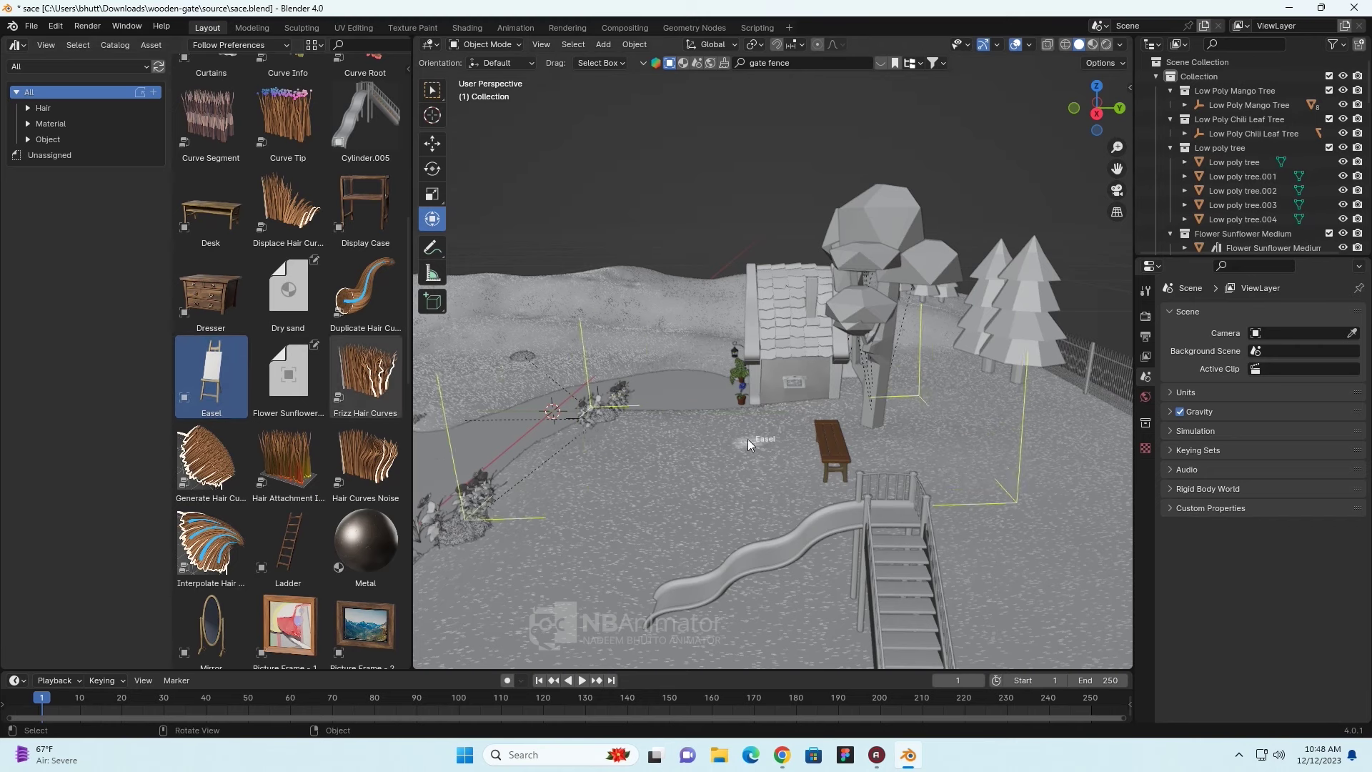
left_click_drag(765, 435, 751, 435)
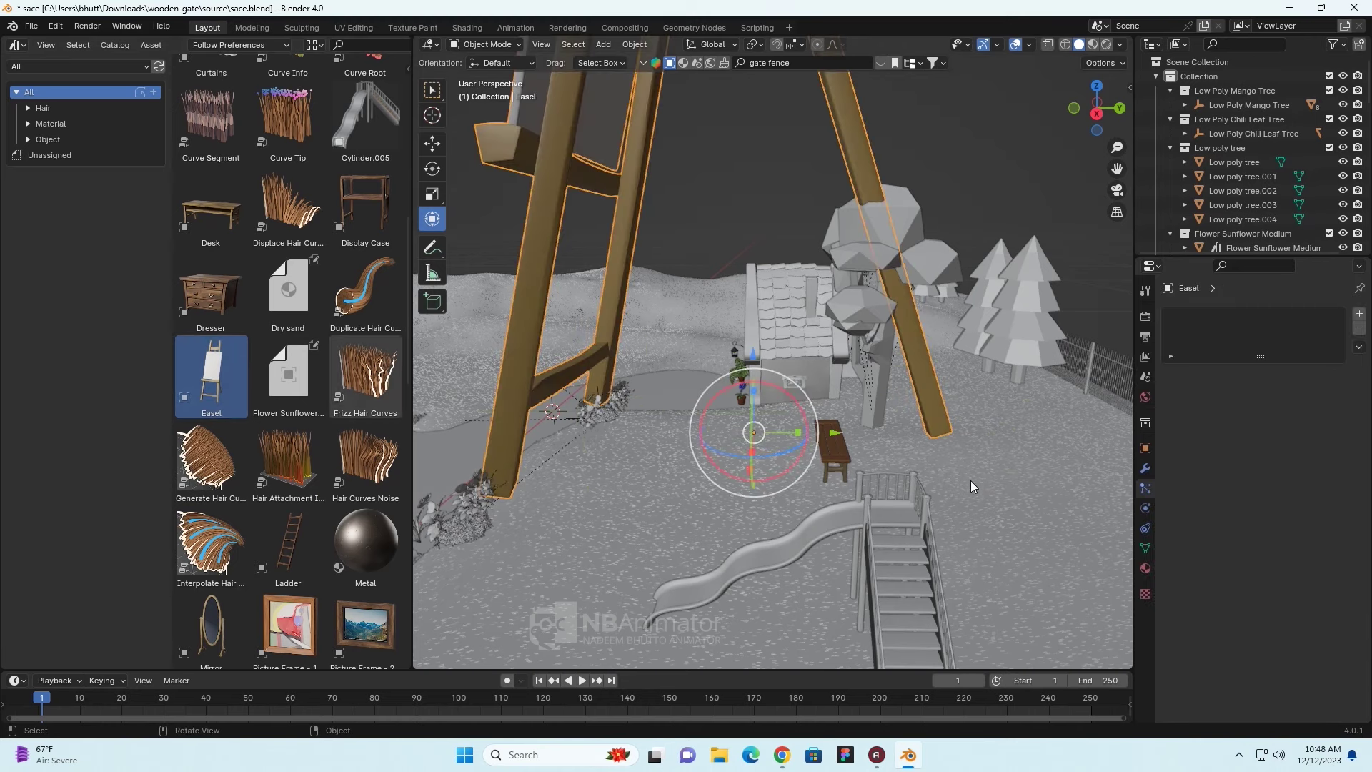
key("s")
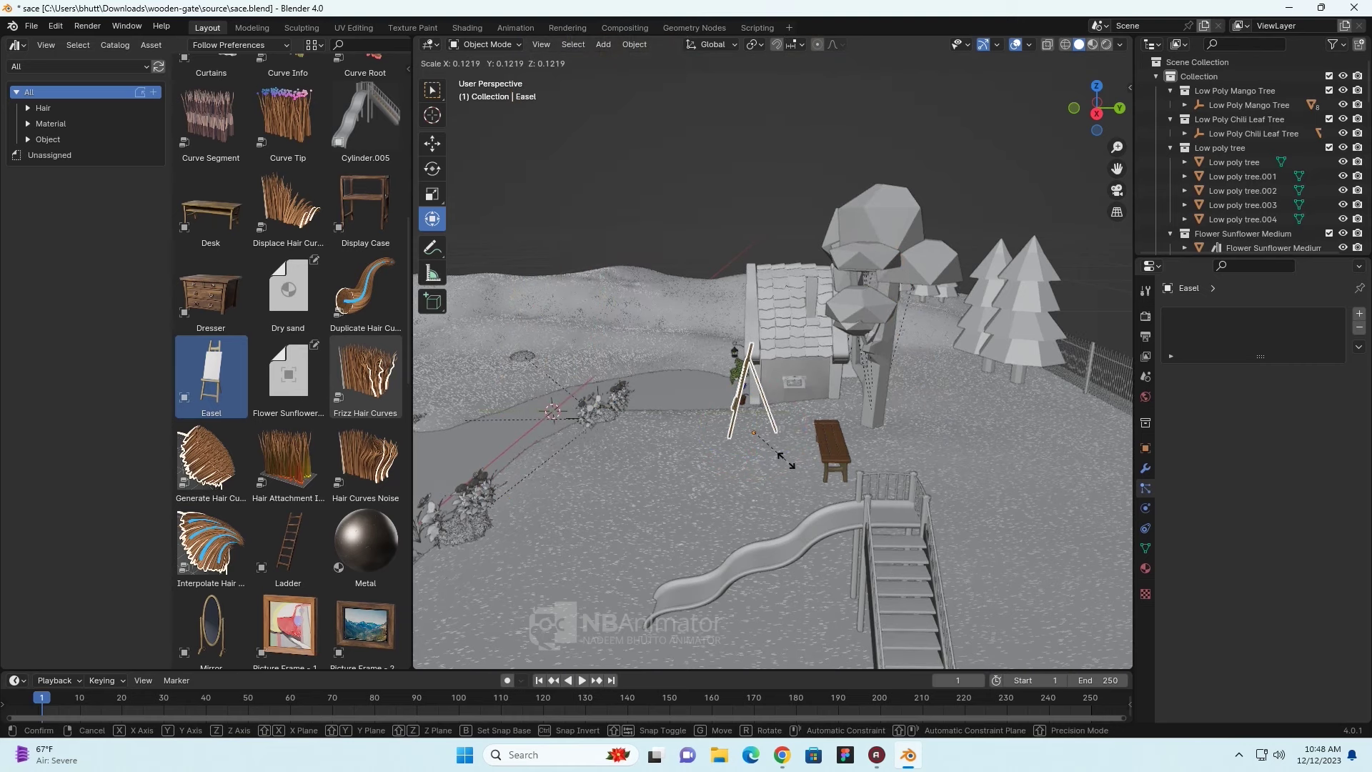
left_click(788, 462)
- Scroll the Asset Browser down until Wood 4–6 and the Wooden_Chair asset are visible
scroll(312, 536, "down", 1)
scroll(312, 536, "down", 5)
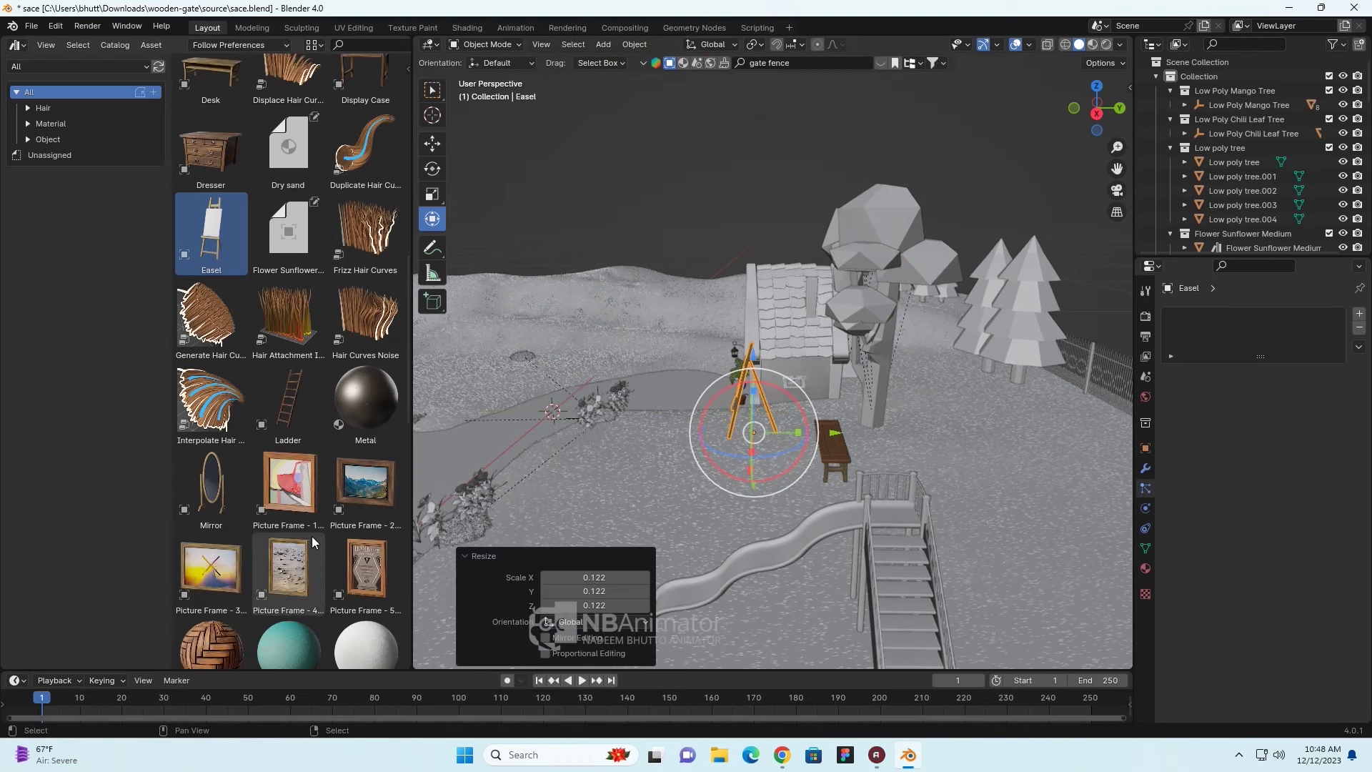
scroll(314, 535, "down", 5)
scroll(316, 533, "down", 3)
scroll(317, 533, "down", 5)
scroll(316, 533, "down", 2)
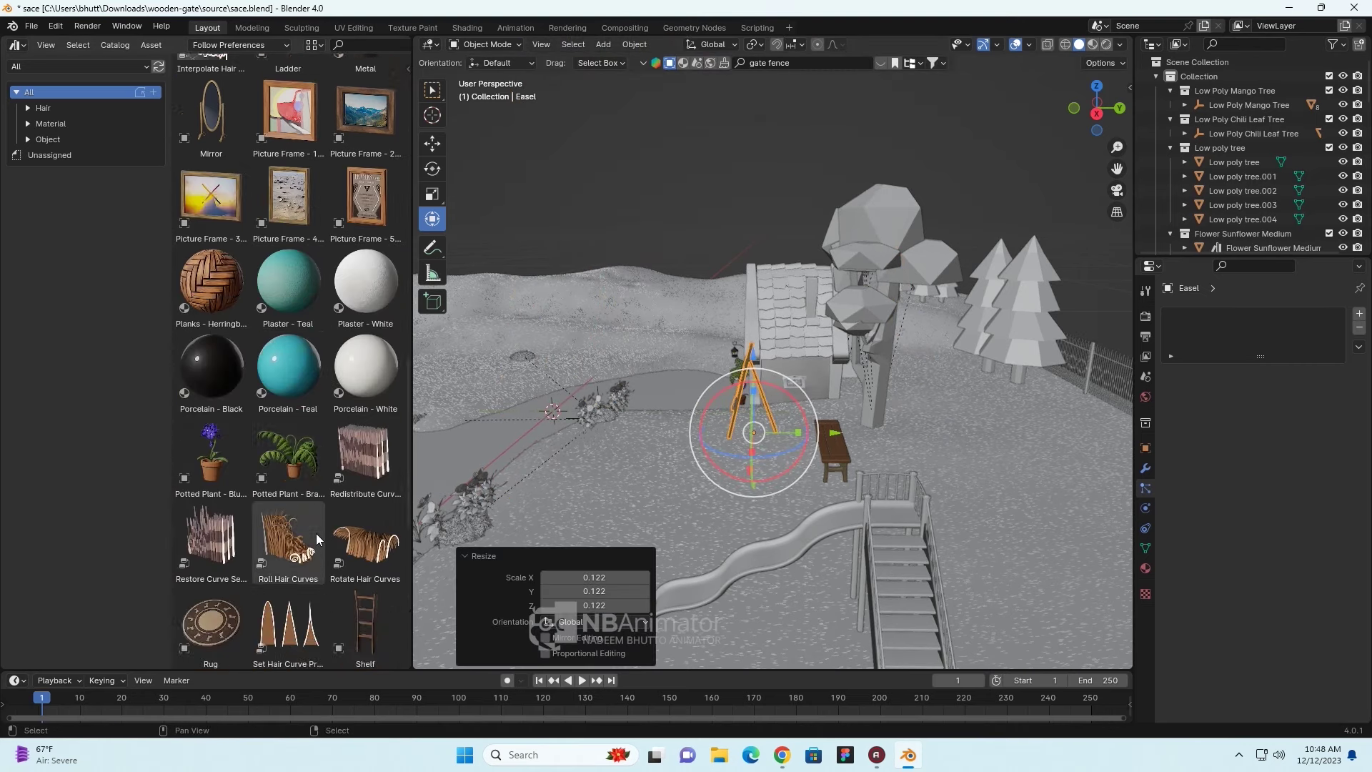
scroll(316, 532, "down", 2)
scroll(317, 533, "down", 1)
scroll(318, 532, "down", 2)
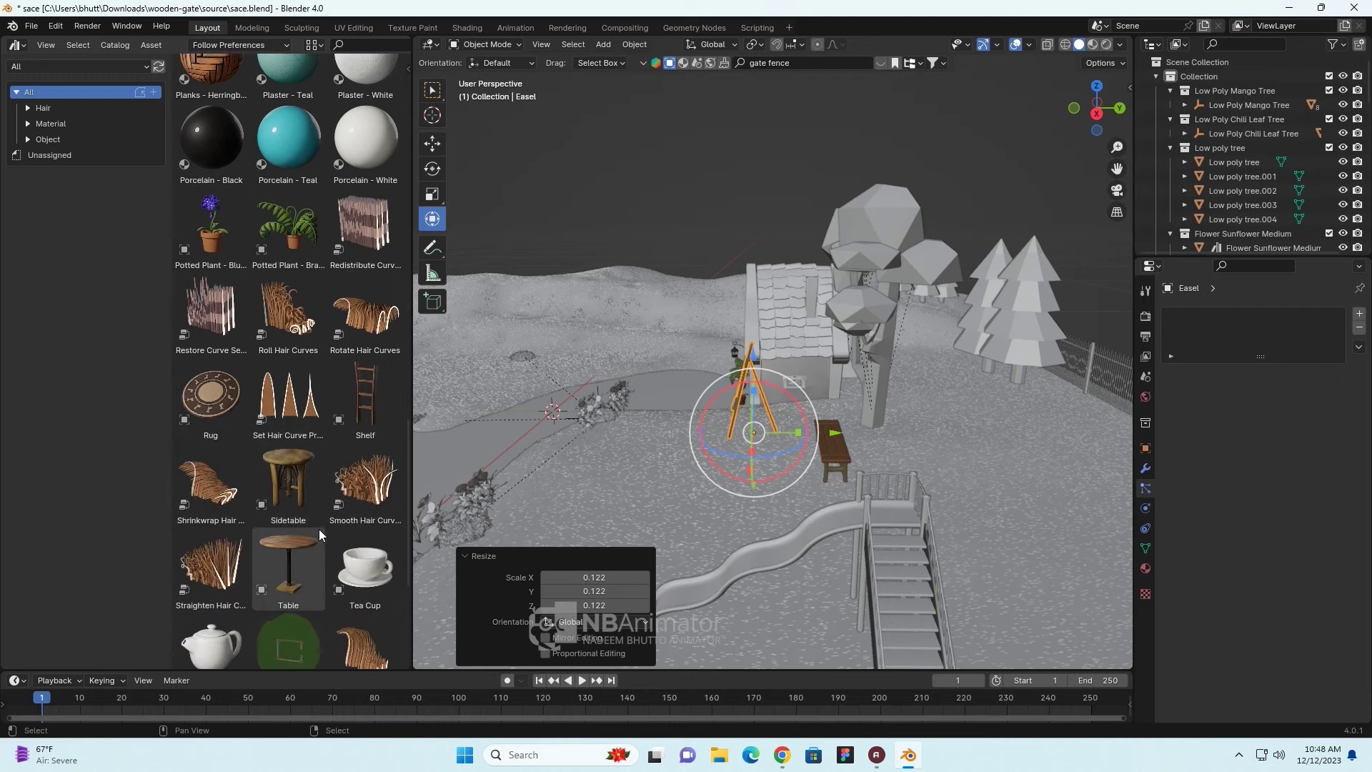
scroll(319, 528, "down", 3)
scroll(324, 531, "down", 2)
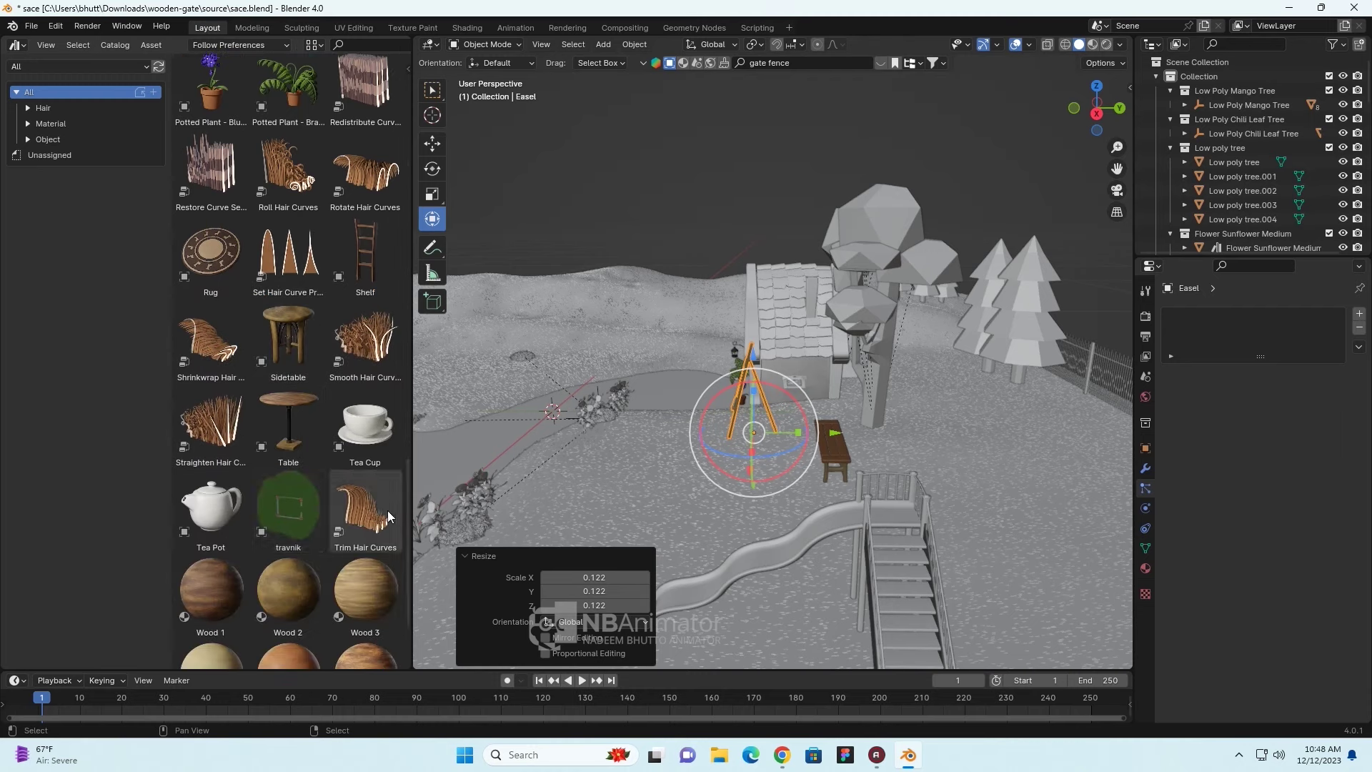
scroll(308, 517, "down", 4)
scroll(309, 518, "down", 1)
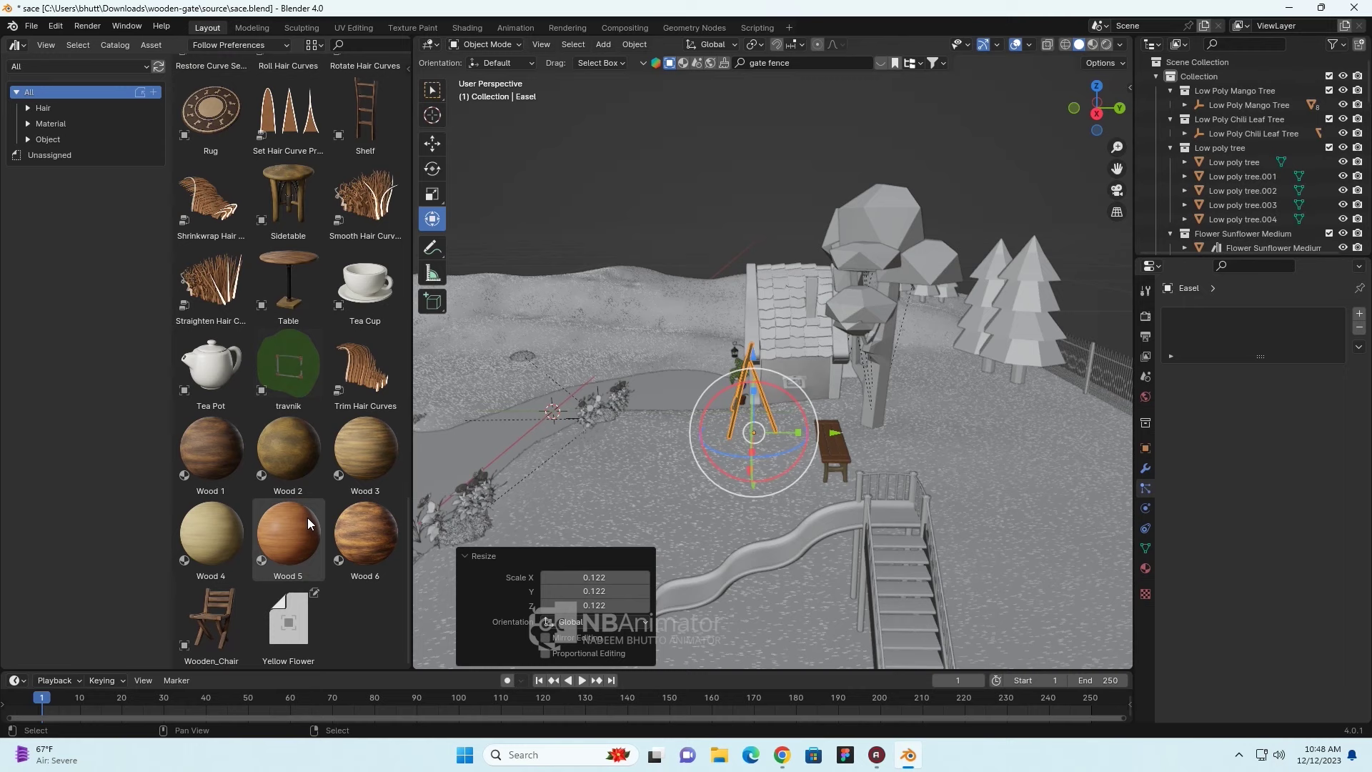
- Drop the Wooden_Chair beside the bench, scale it to 0.145 and shift it along Y
left_click(200, 631)
left_click_drag(201, 631, 862, 461)
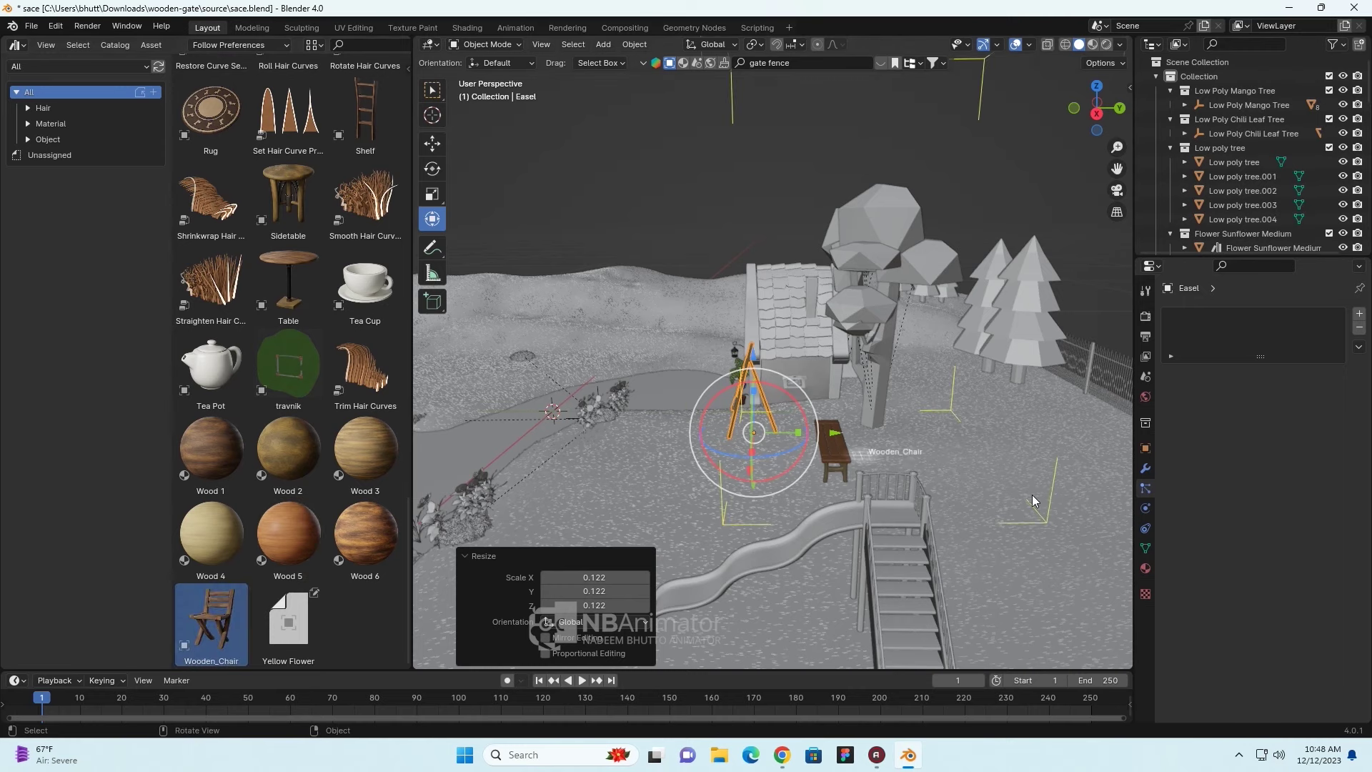
left_click_drag(1035, 500, 837, 464)
key("s")
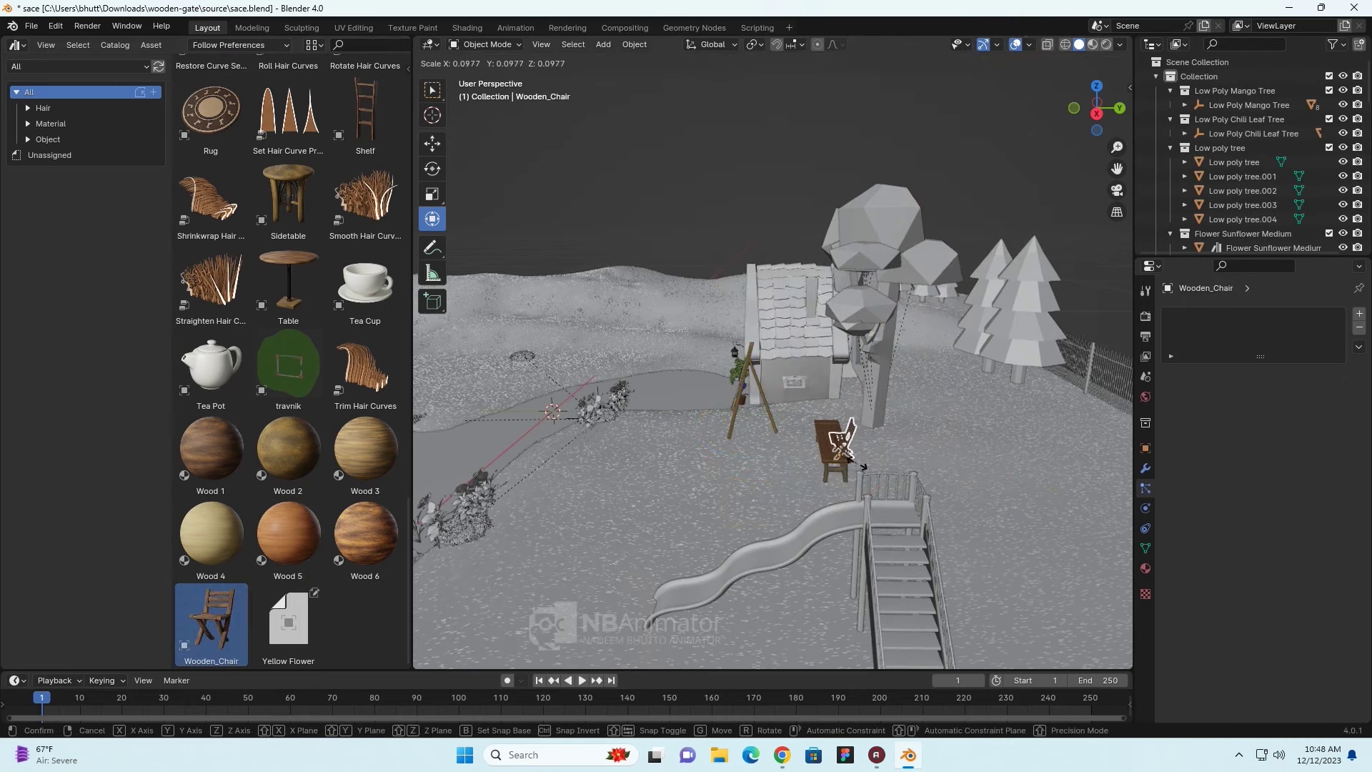
left_click(869, 466)
key("g")
key("y")
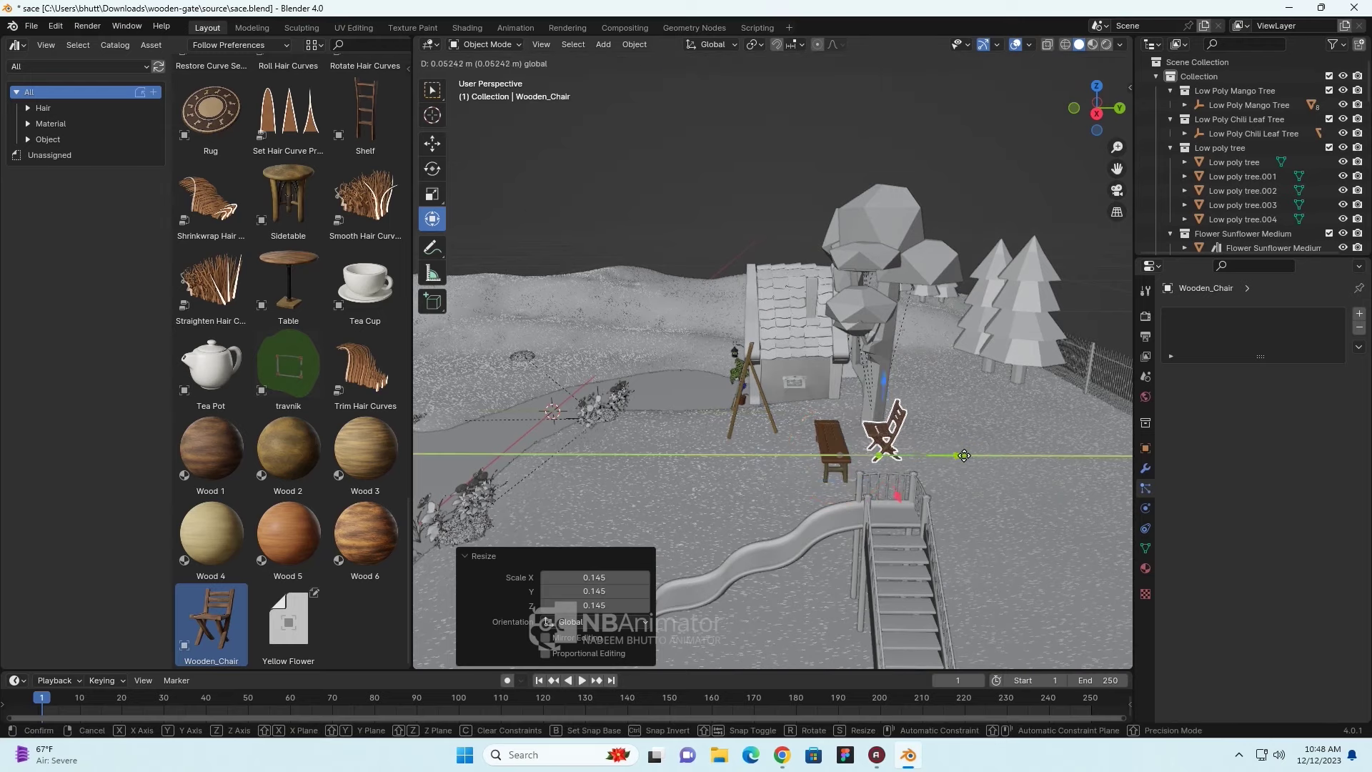
left_click(954, 456)
- Collapse the asset library panel so the 3D view fills the workspace, framing the house and chair
mouse_move(986, 177)
middle_mouse_down()
mouse_move(741, 574)
mouse_move(720, 570)
mouse_move(772, 407)
middle_mouse_up()
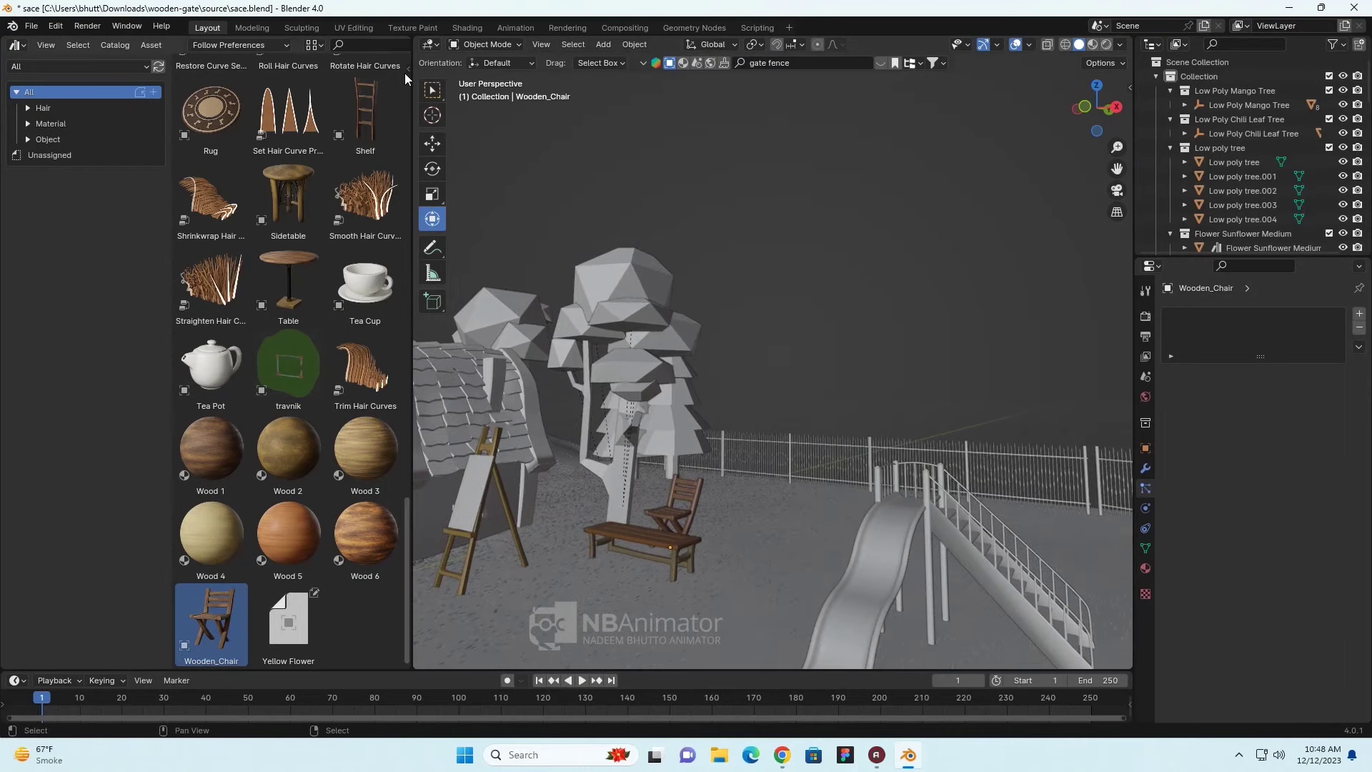
left_click_drag(415, 38, 235, 110)
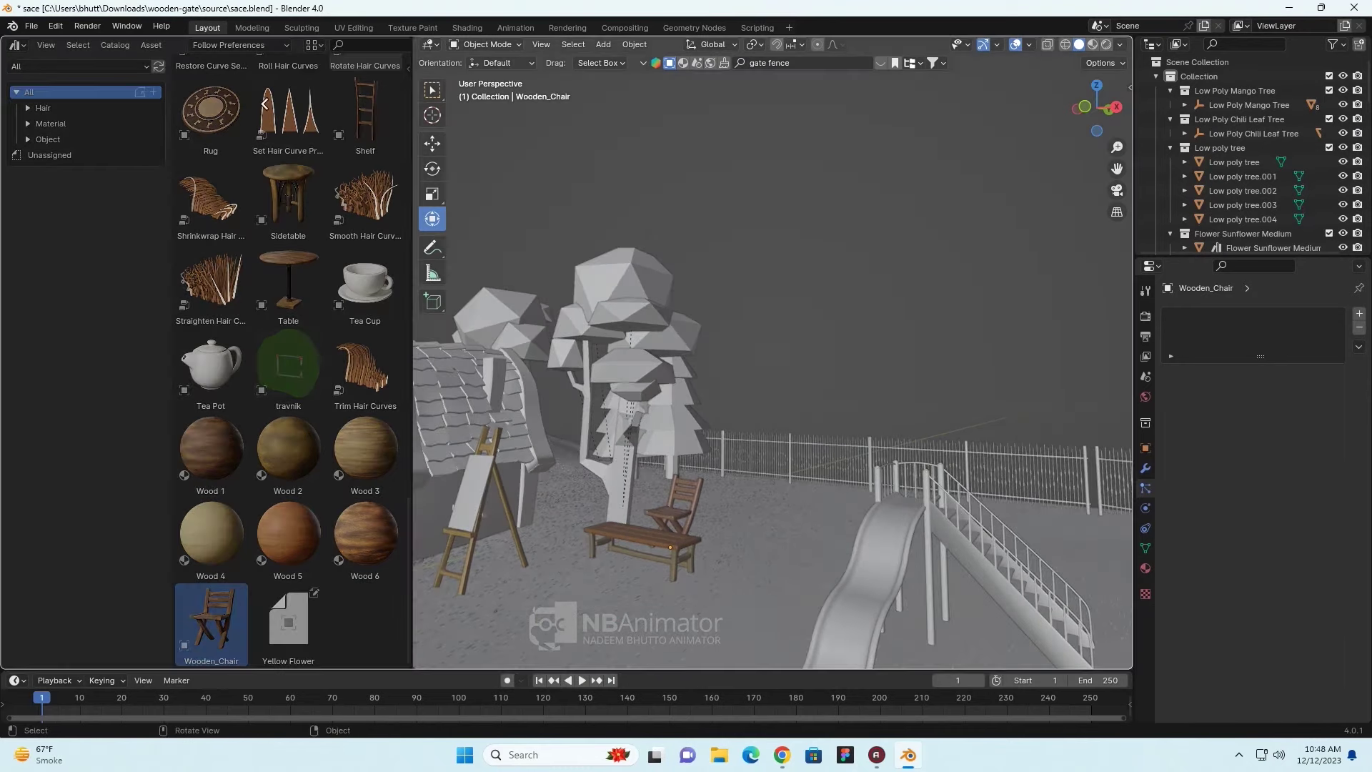
scroll(545, 365, "down", 3)
mouse_move(544, 366)
middle_mouse_down("shift")
mouse_move(669, 534)
mouse_move(484, 578)
middle_mouse_up("shift")
scroll(606, 533, "up", 3)
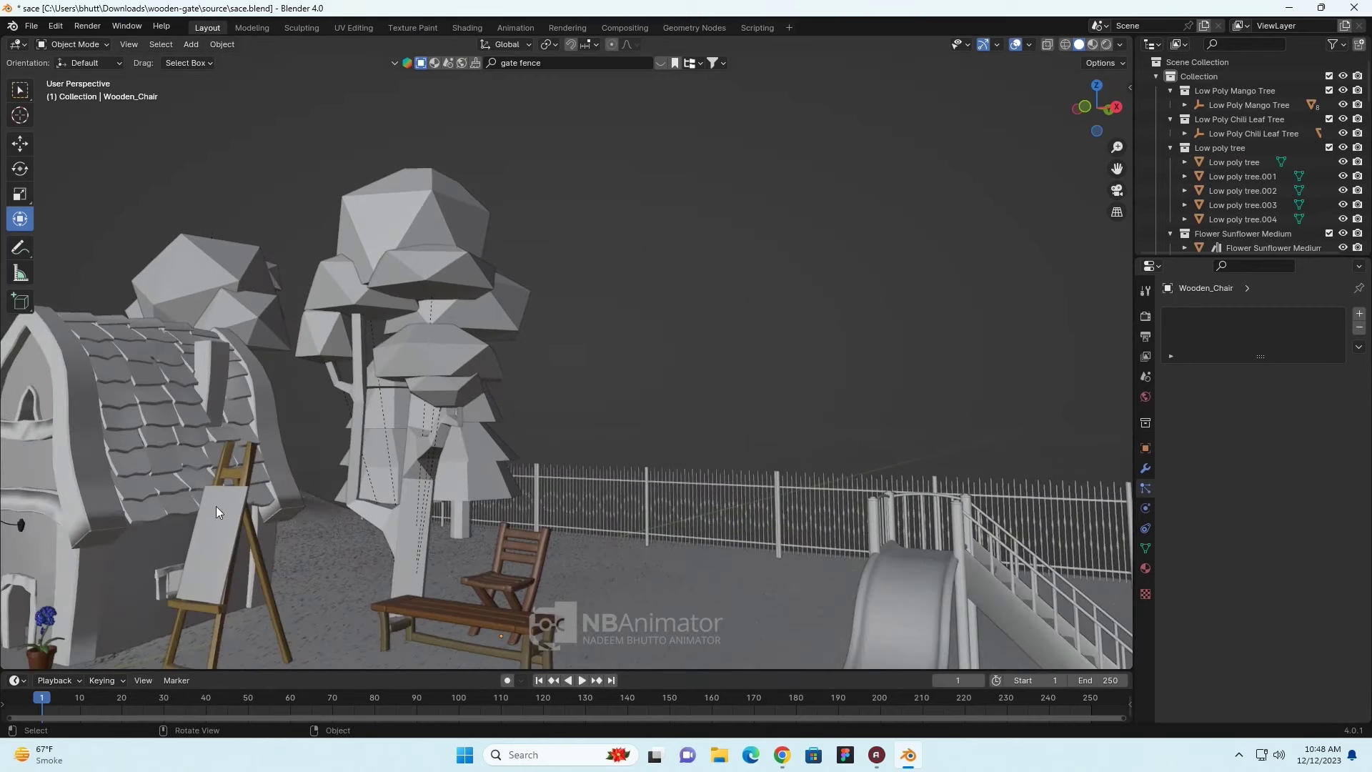
- Turn the easel 51.2° about its vertical axis and lower it slightly onto the ground
scroll(216, 507, "down", 3)
left_click(338, 502)
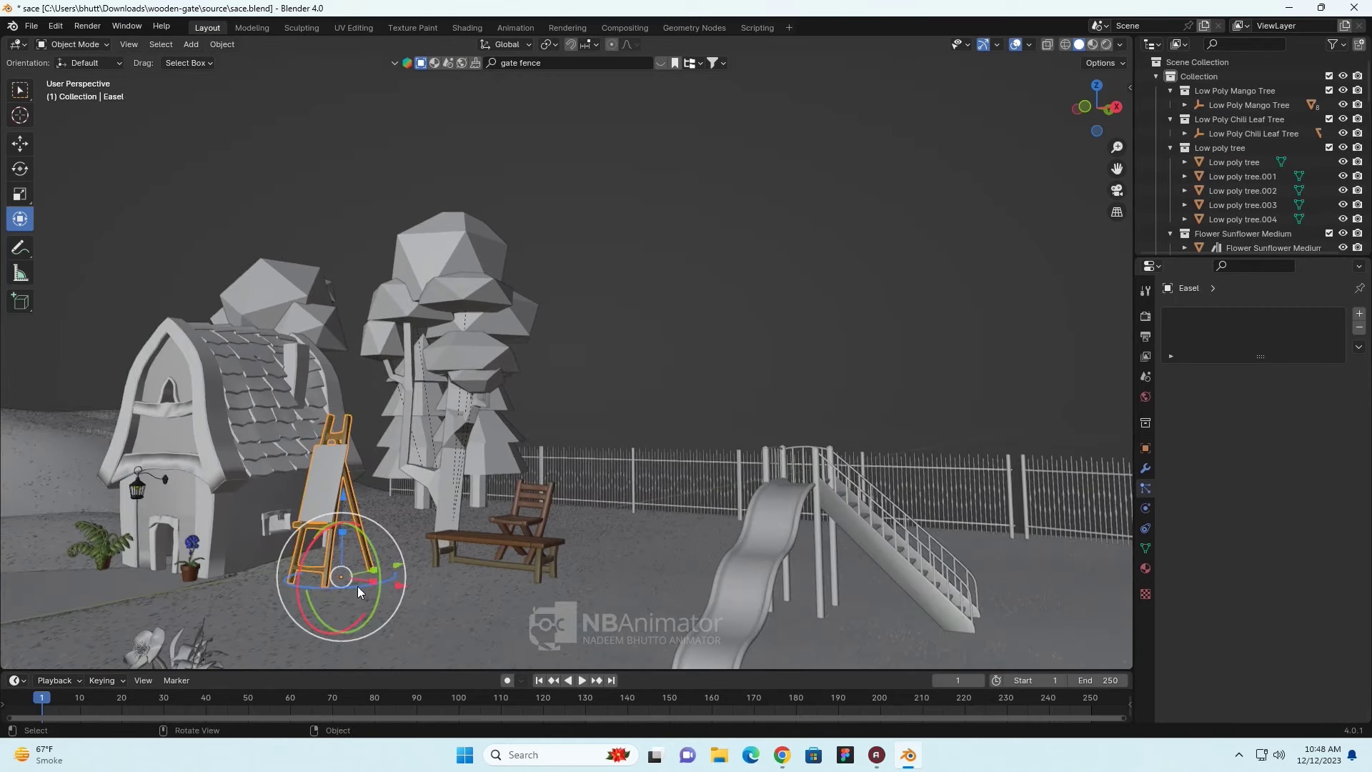
left_click_drag(339, 591, 368, 591)
mouse_move(472, 566)
middle_mouse_down()
mouse_move(472, 527)
mouse_move(418, 552)
mouse_move(469, 521)
mouse_move(433, 447)
middle_mouse_up()
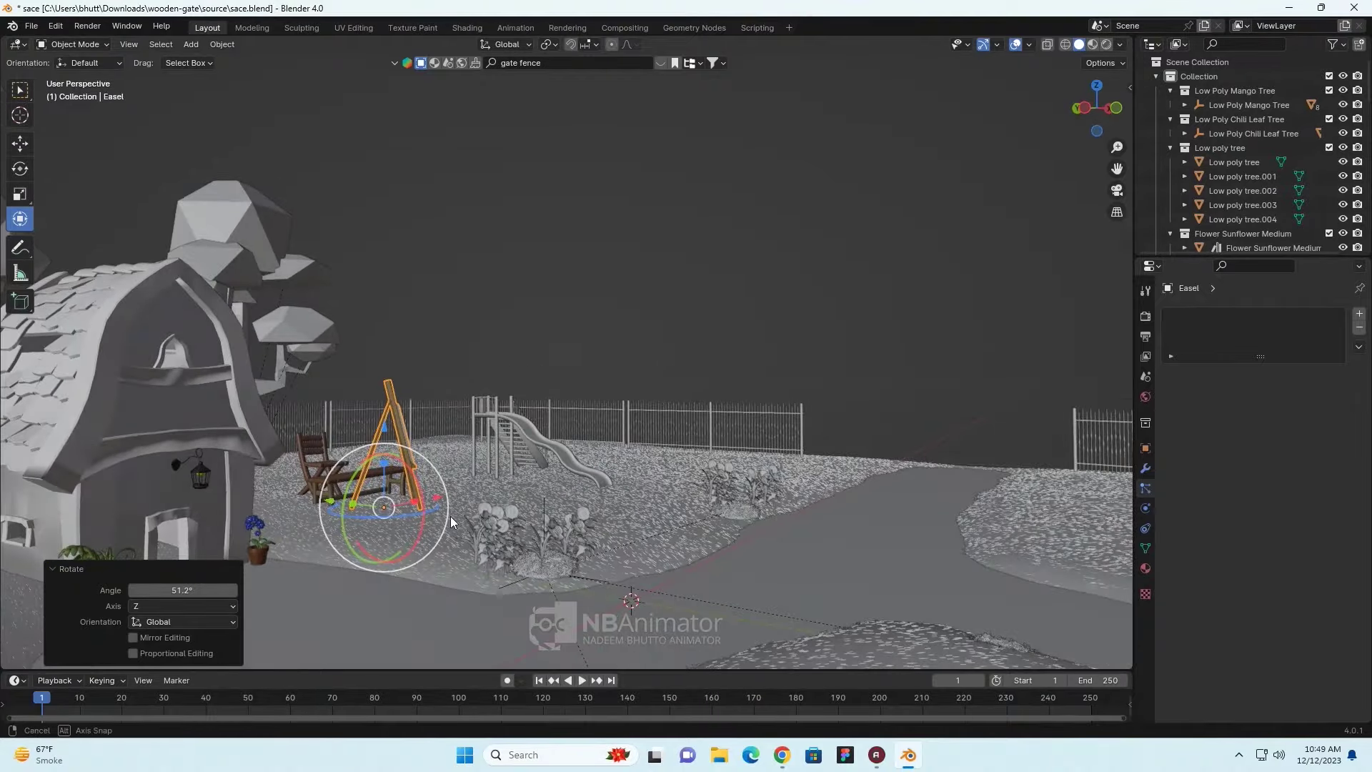
mouse_move(451, 516)
middle_mouse_down()
mouse_move(273, 524)
mouse_move(486, 486)
middle_mouse_up()
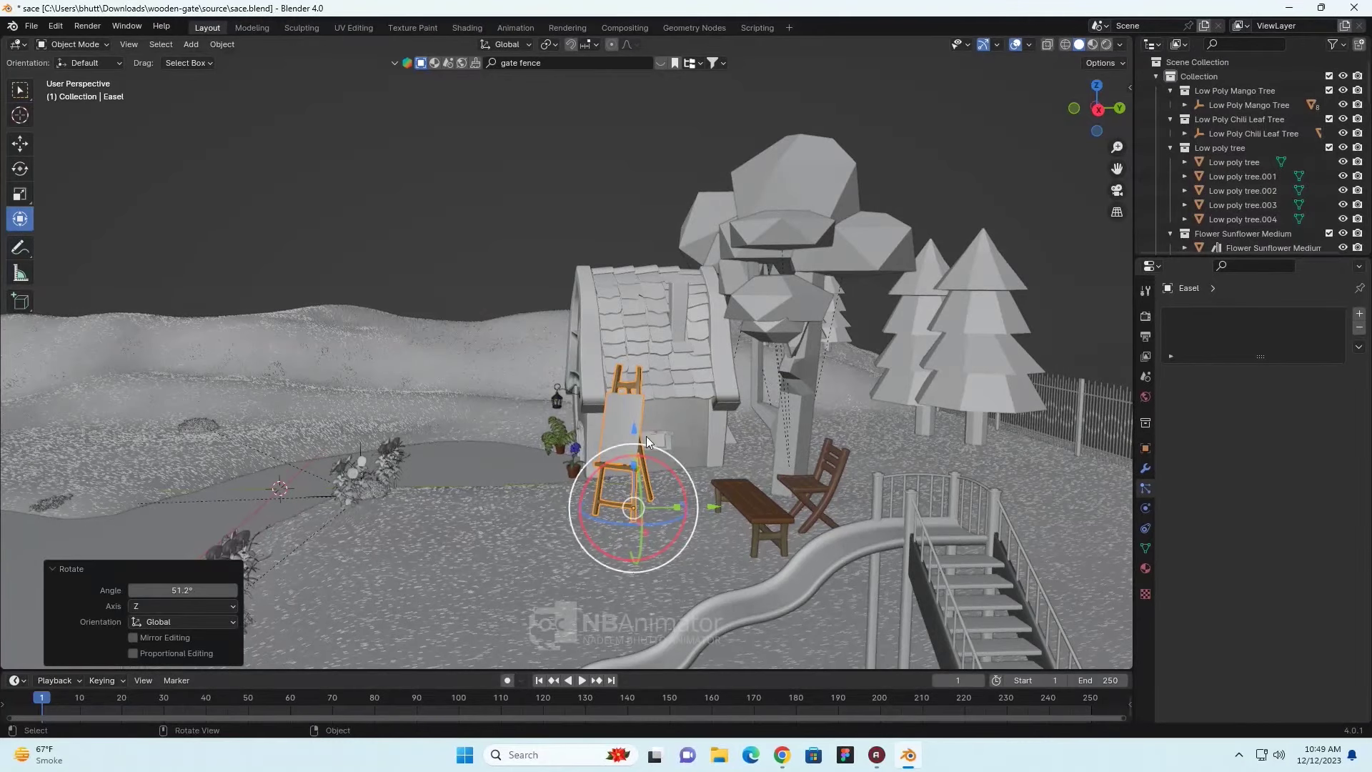
left_click_drag(636, 430, 645, 445)
- Scale the easel to 0.609 and shift it sideways along X
key("s")
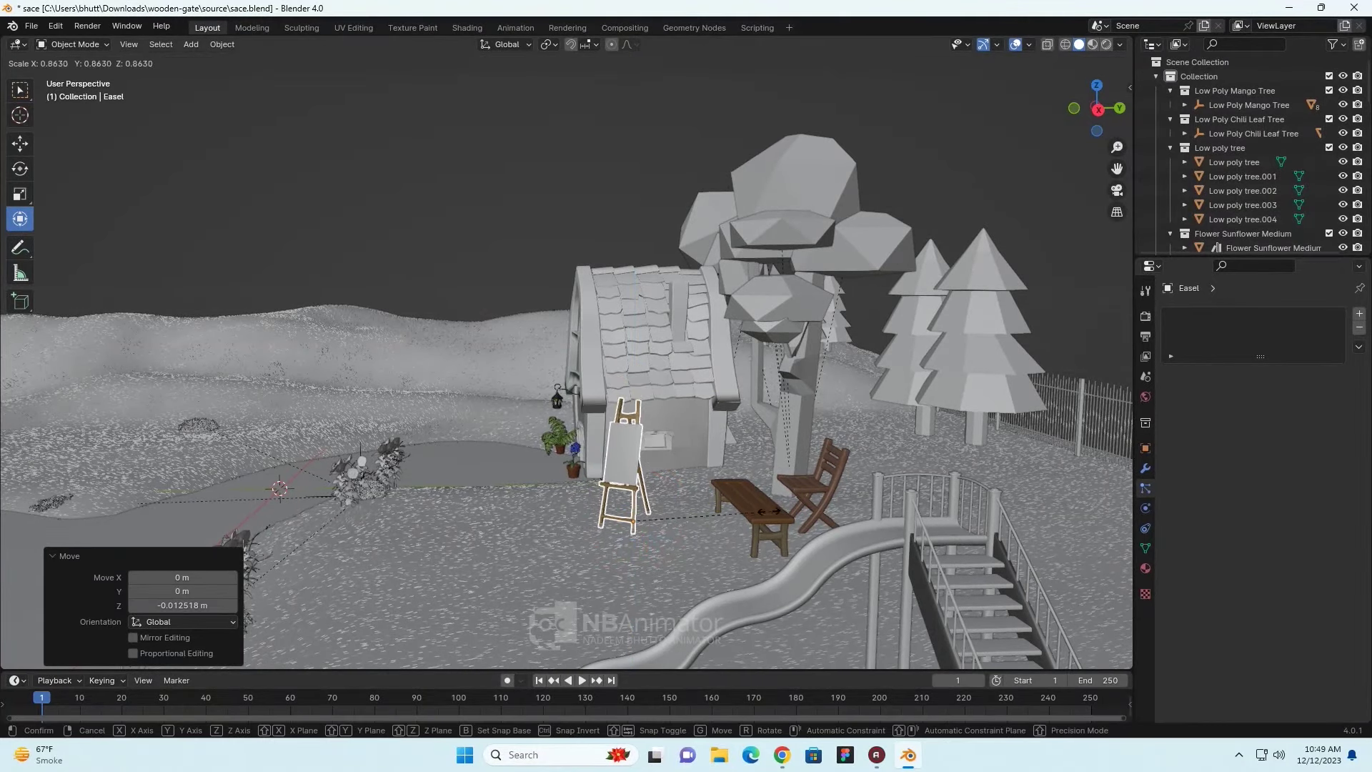
left_click(728, 506)
mouse_move(677, 498)
middle_mouse_down()
mouse_move(743, 532)
mouse_move(835, 515)
middle_mouse_up()
mouse_move(554, 536)
middle_mouse_down()
mouse_move(833, 498)
mouse_move(684, 544)
middle_mouse_up()
key("g")
key("x")
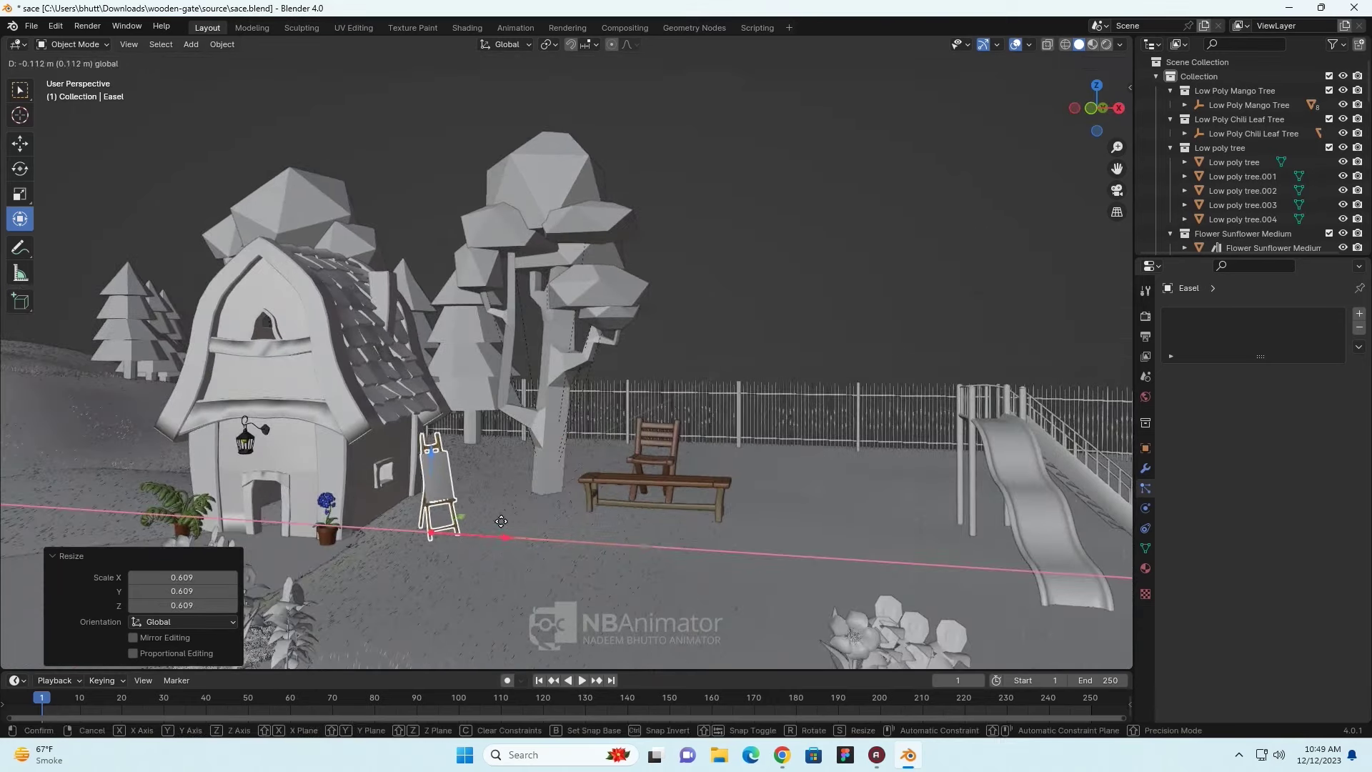
left_click(544, 538)
mouse_move(544, 537)
middle_mouse_down()
mouse_move(550, 576)
mouse_move(692, 489)
middle_mouse_up()
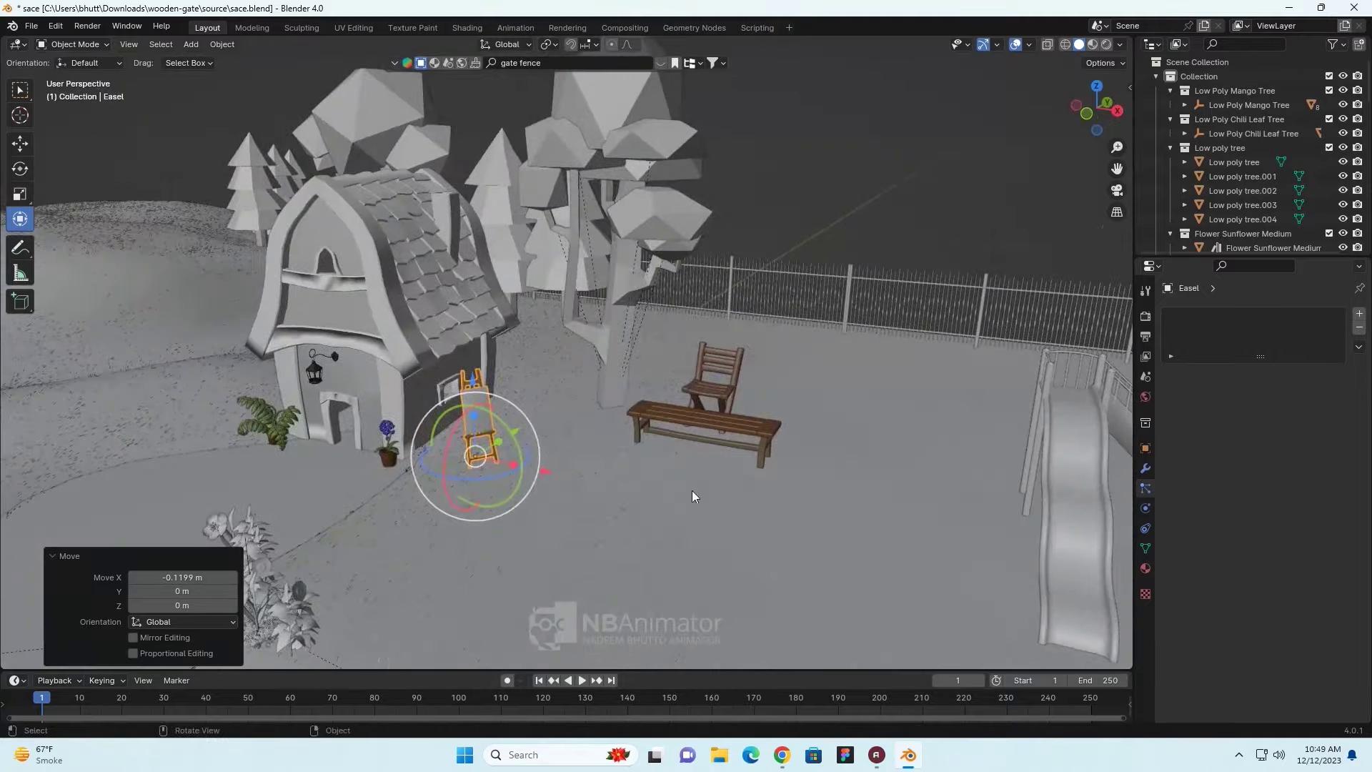
- Scale the wooden chair to 0.539 and move it along Y next to the bench
left_click(728, 422)
mouse_move(839, 461)
middle_mouse_down()
mouse_move(747, 451)
mouse_move(802, 482)
middle_mouse_up()
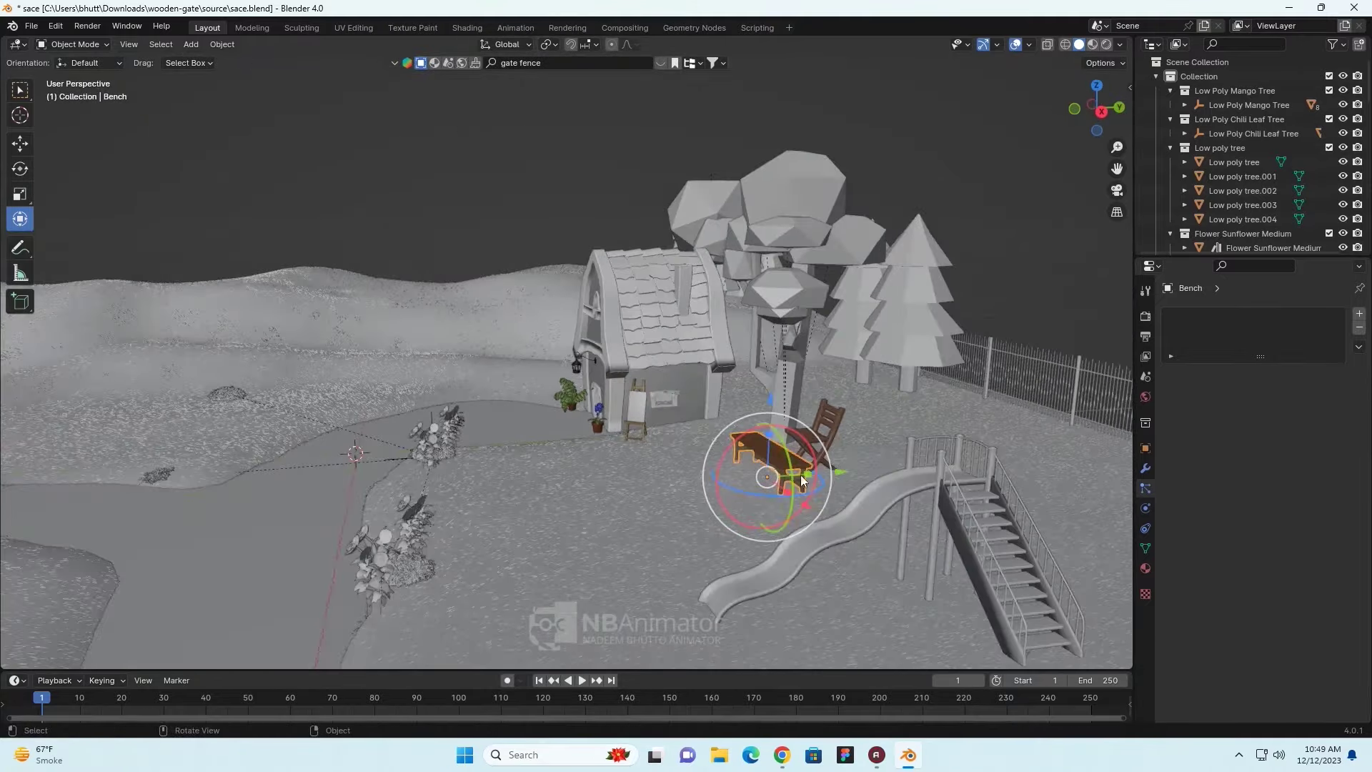
left_click(835, 430)
key("s")
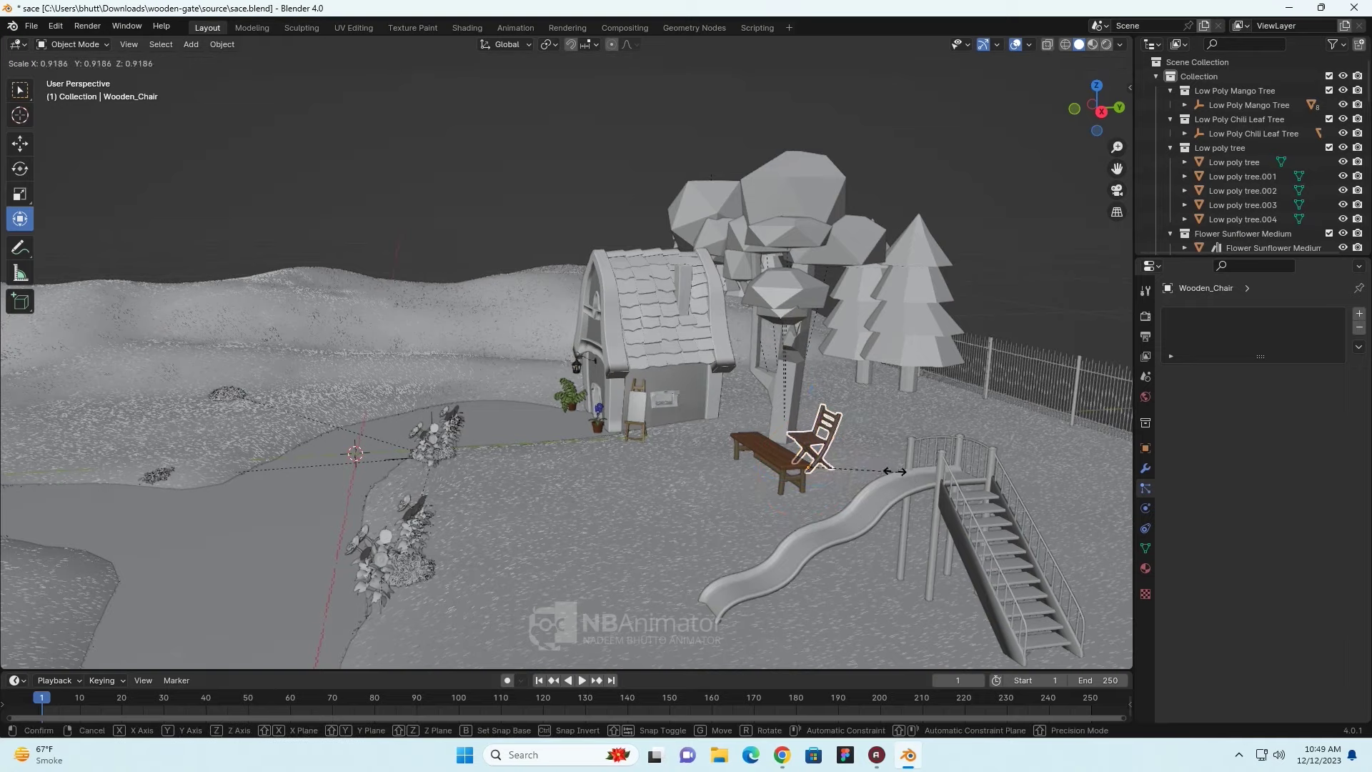
left_click(861, 464)
mouse_move(861, 463)
middle_mouse_down()
mouse_move(819, 514)
mouse_move(943, 528)
mouse_move(698, 522)
middle_mouse_up()
scroll(643, 523, "up", 4)
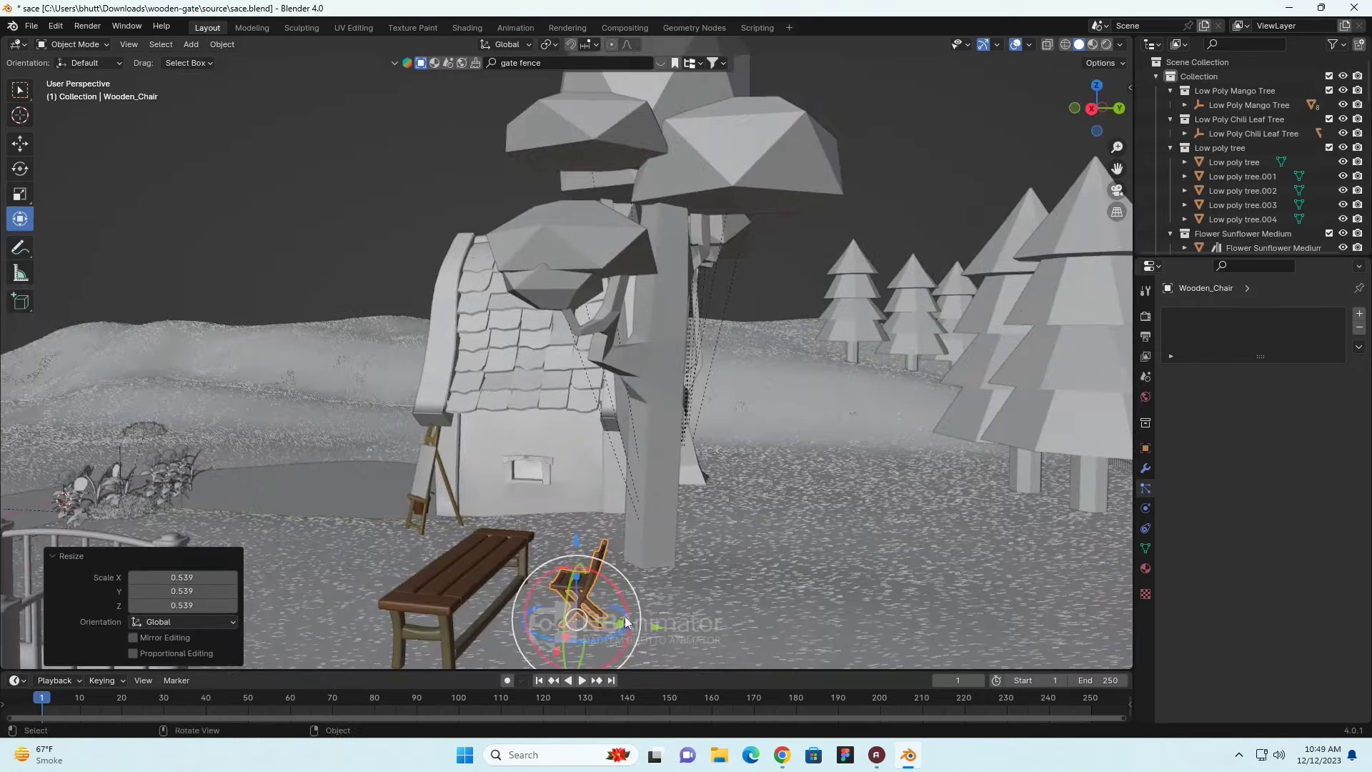
mouse_move(648, 606)
middle_mouse_down()
mouse_move(700, 501)
mouse_move(648, 511)
mouse_move(763, 567)
mouse_move(761, 630)
mouse_move(905, 638)
mouse_move(889, 597)
mouse_move(859, 613)
mouse_move(865, 638)
mouse_move(762, 463)
middle_mouse_up()
key("g")
key("y")
left_click(687, 571)
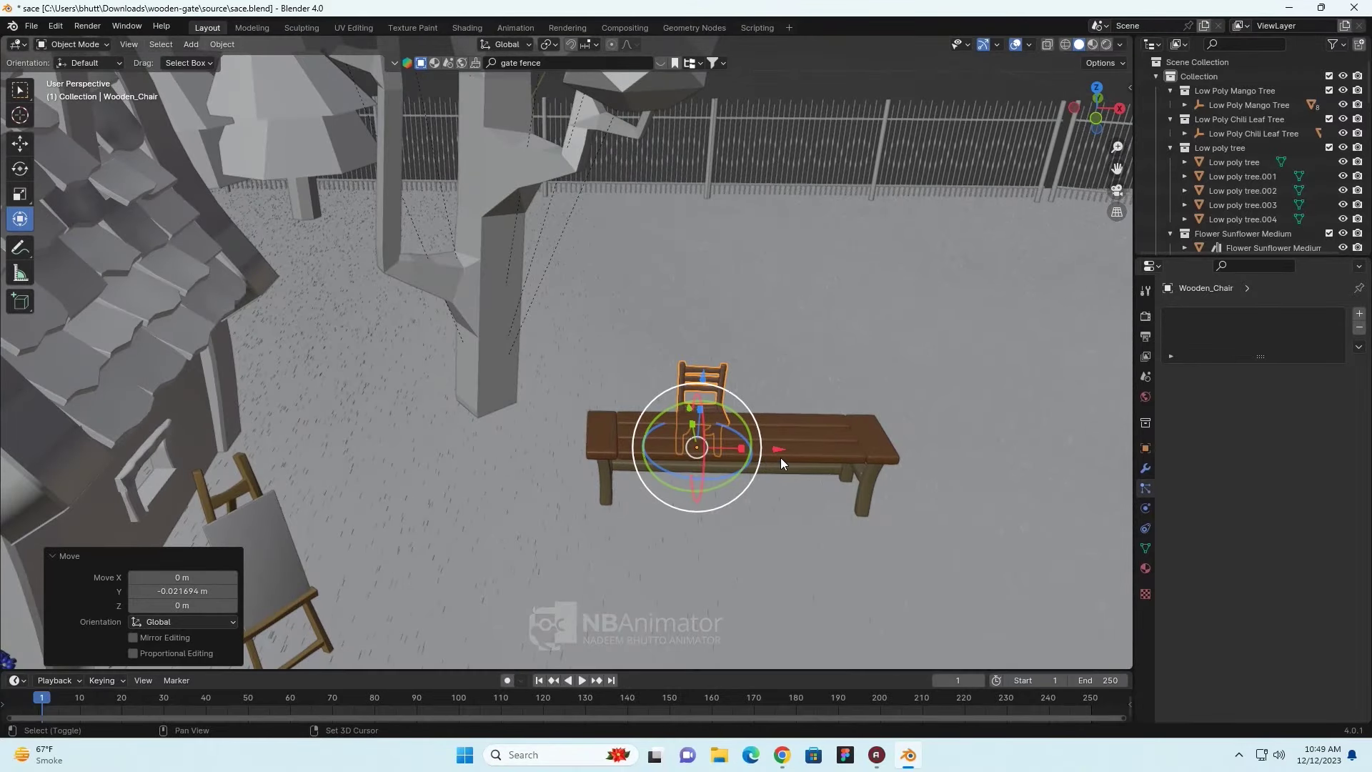
- Duplicate the chair as Wooden_Chair.001, offset 0.046392 m along X beside the first
key("shift+d")
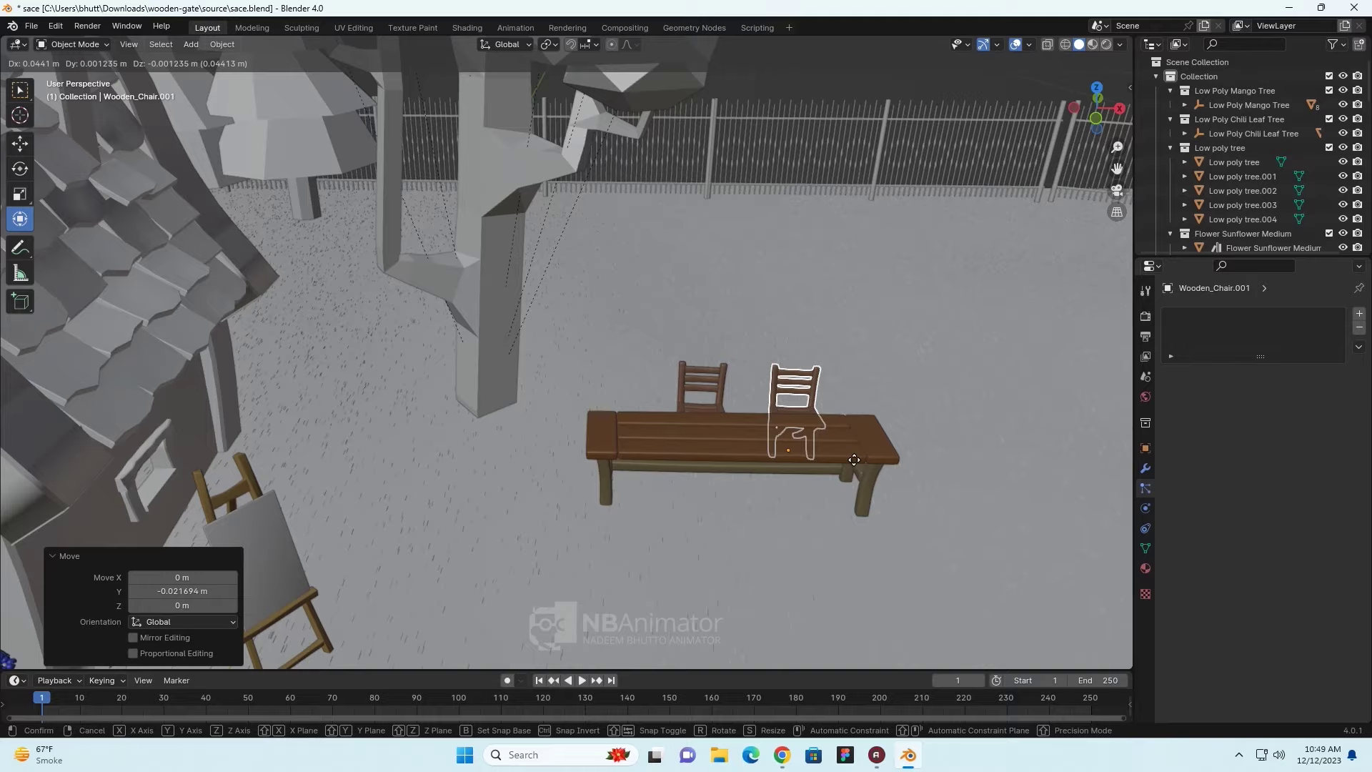
key("x")
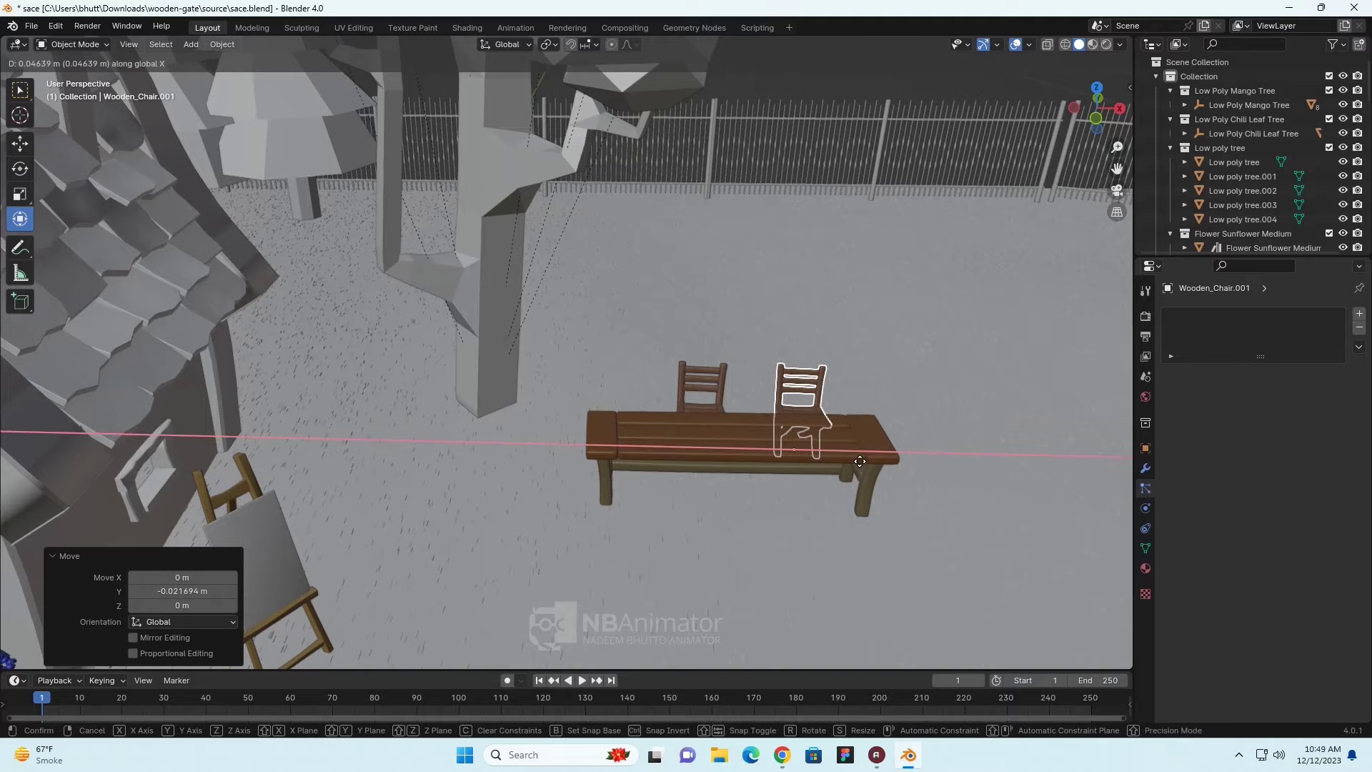
left_click(860, 461)
mouse_move(917, 516)
middle_mouse_down()
mouse_move(781, 461)
mouse_move(726, 454)
mouse_move(771, 509)
mouse_move(806, 496)
mouse_move(836, 516)
mouse_move(867, 442)
mouse_move(827, 233)
mouse_move(643, 373)
mouse_move(708, 432)
mouse_move(632, 452)
mouse_move(597, 421)
mouse_move(476, 423)
mouse_move(537, 401)
middle_mouse_up()
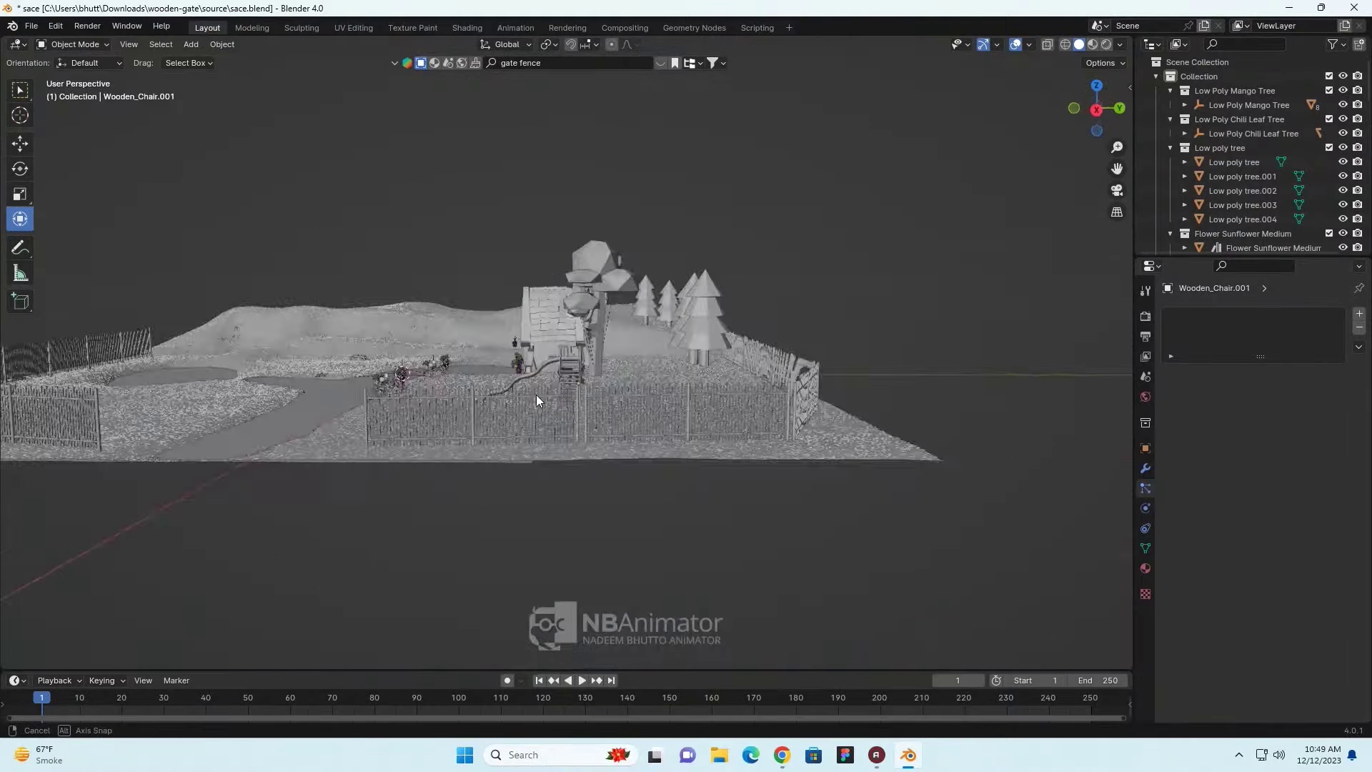
- In File Explorer, browse to Downloads > wooden-gate > source
scroll(537, 394, "up", 5)
mouse_move(426, 425)
middle_mouse_down("shift")
mouse_move(748, 451)
mouse_move(550, 403)
mouse_move(569, 400)
mouse_move(516, 428)
mouse_move(480, 411)
mouse_move(550, 436)
middle_mouse_up("shift")
scroll(481, 411, "down", 5)
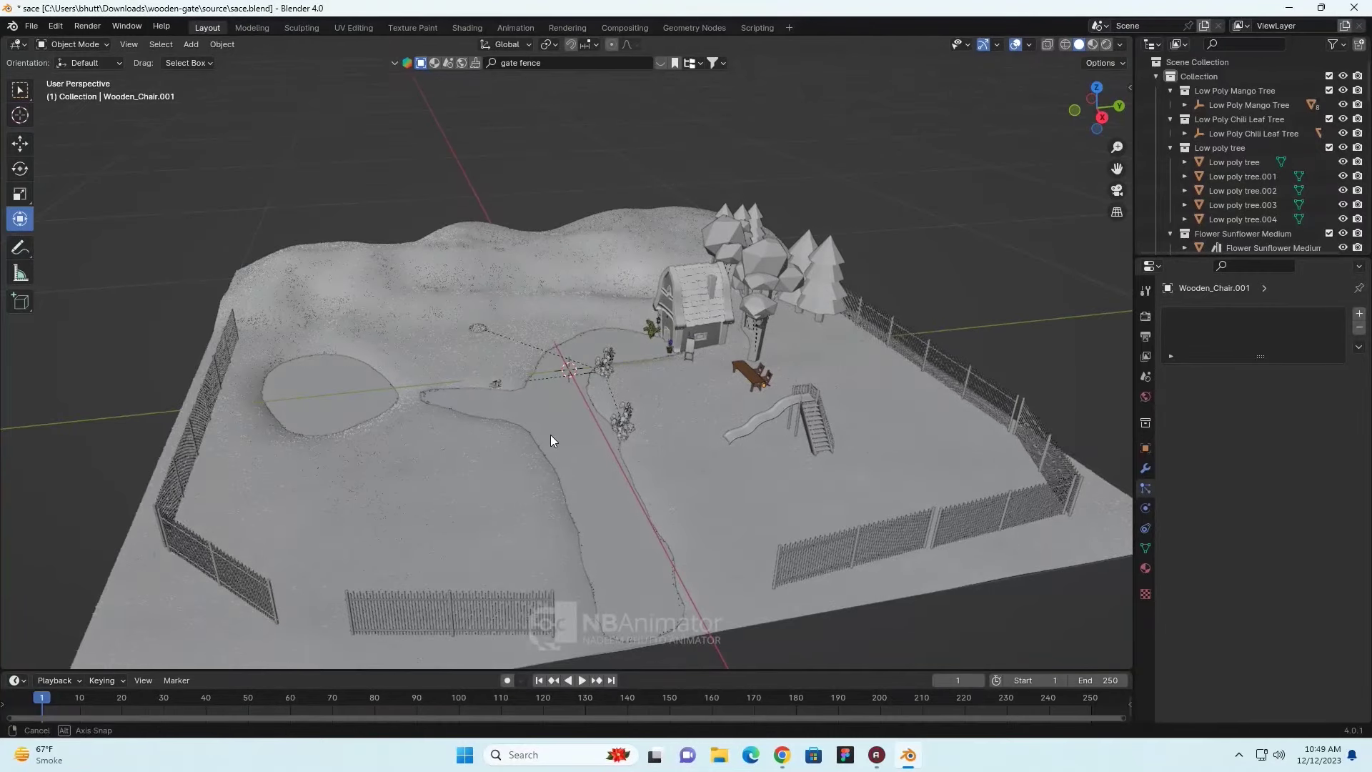
mouse_move(573, 284)
middle_mouse_down()
mouse_move(544, 263)
mouse_move(572, 286)
middle_mouse_up()
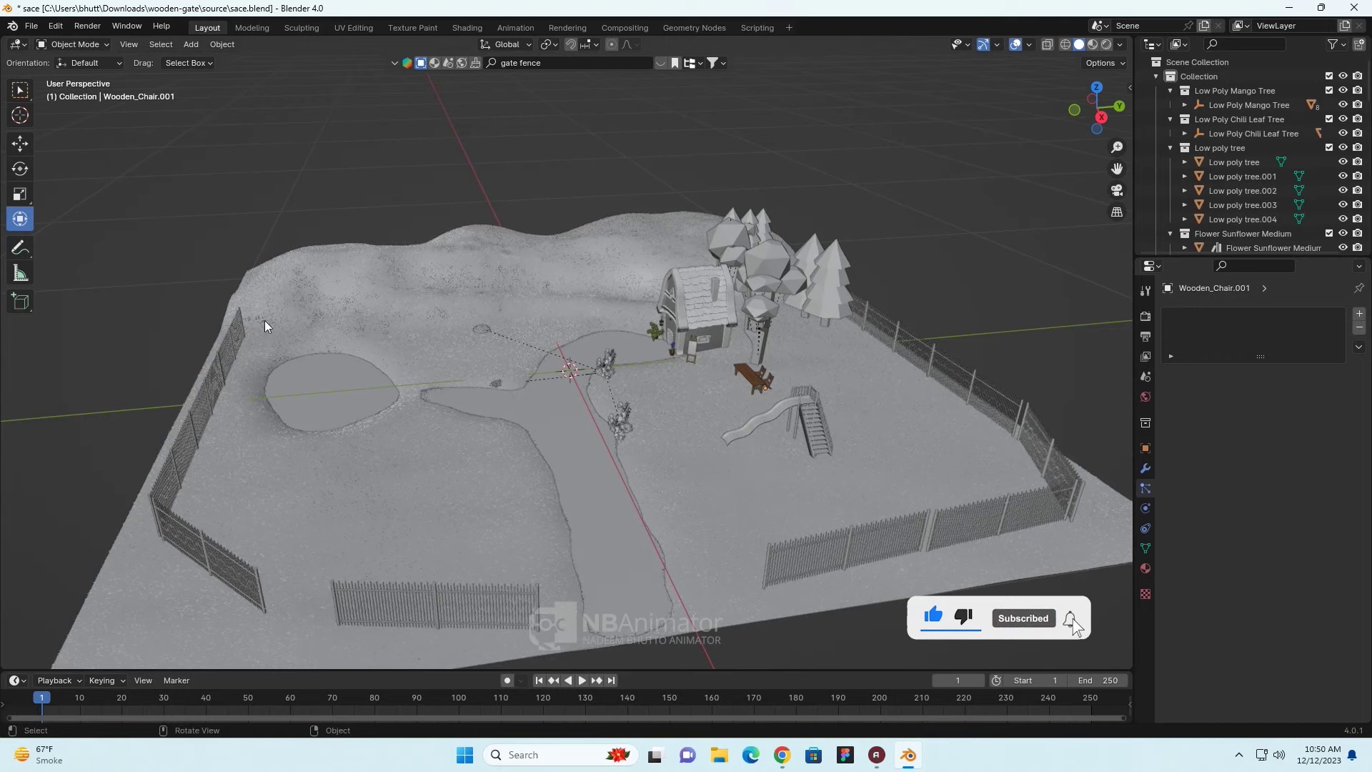
left_click(721, 756)
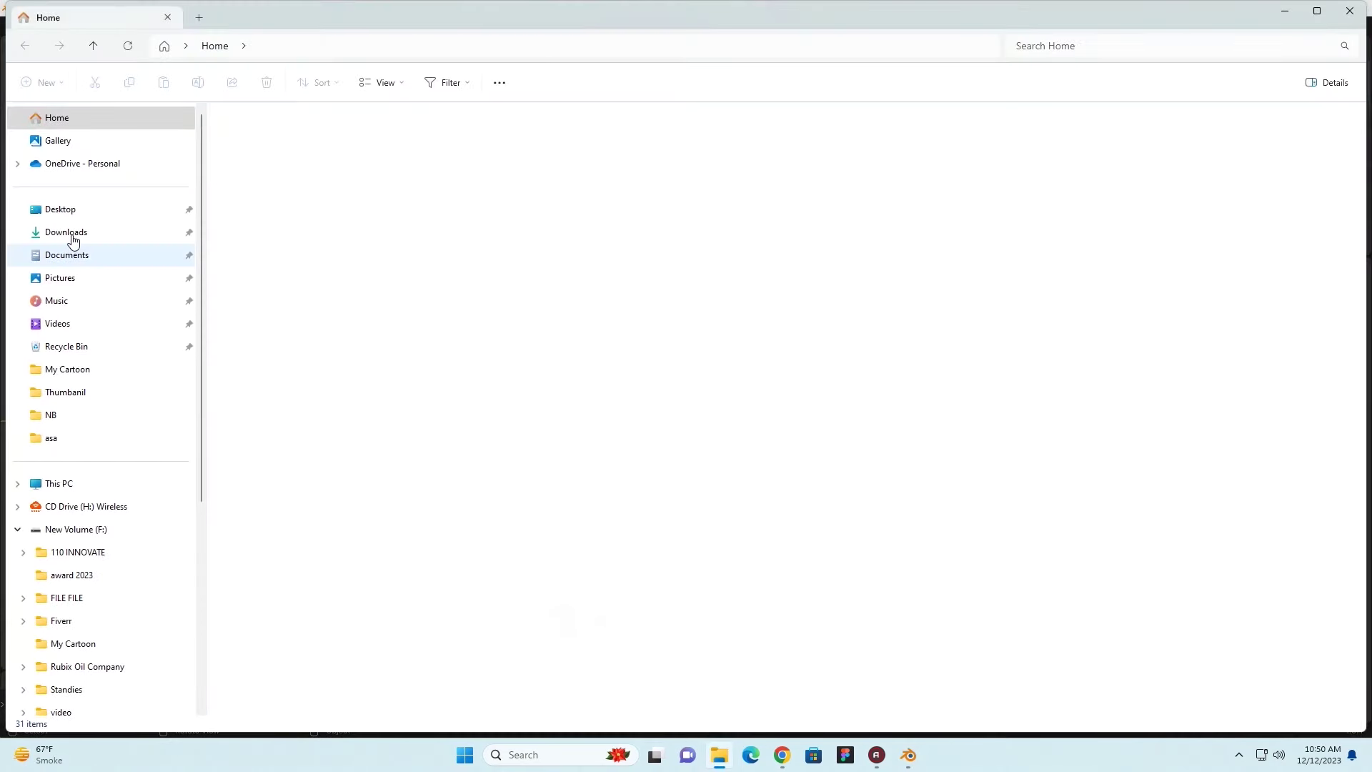
left_click(74, 237)
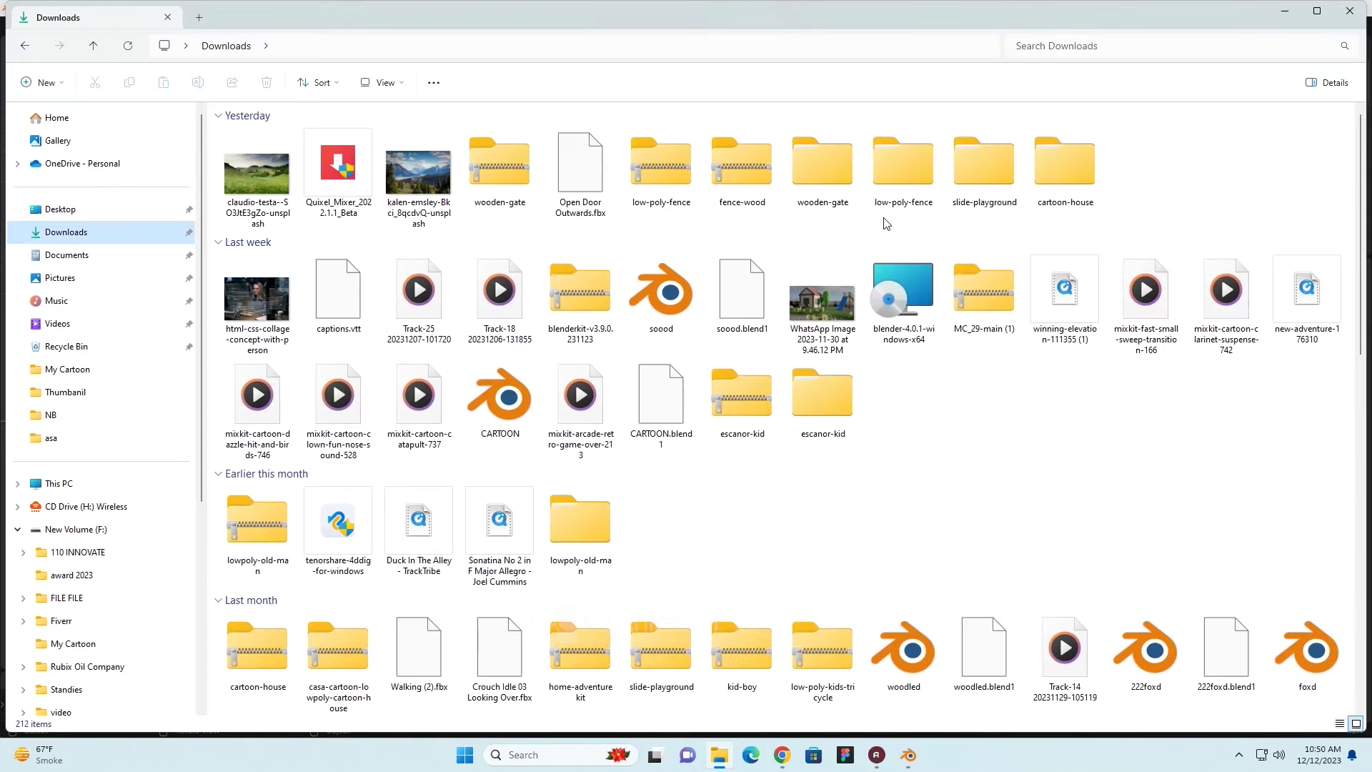
double_click(897, 180)
double_click(274, 175)
- Import the wooden-gate fence FBX from its source folder into the scene
left_click(1350, 11)
left_click(32, 26)
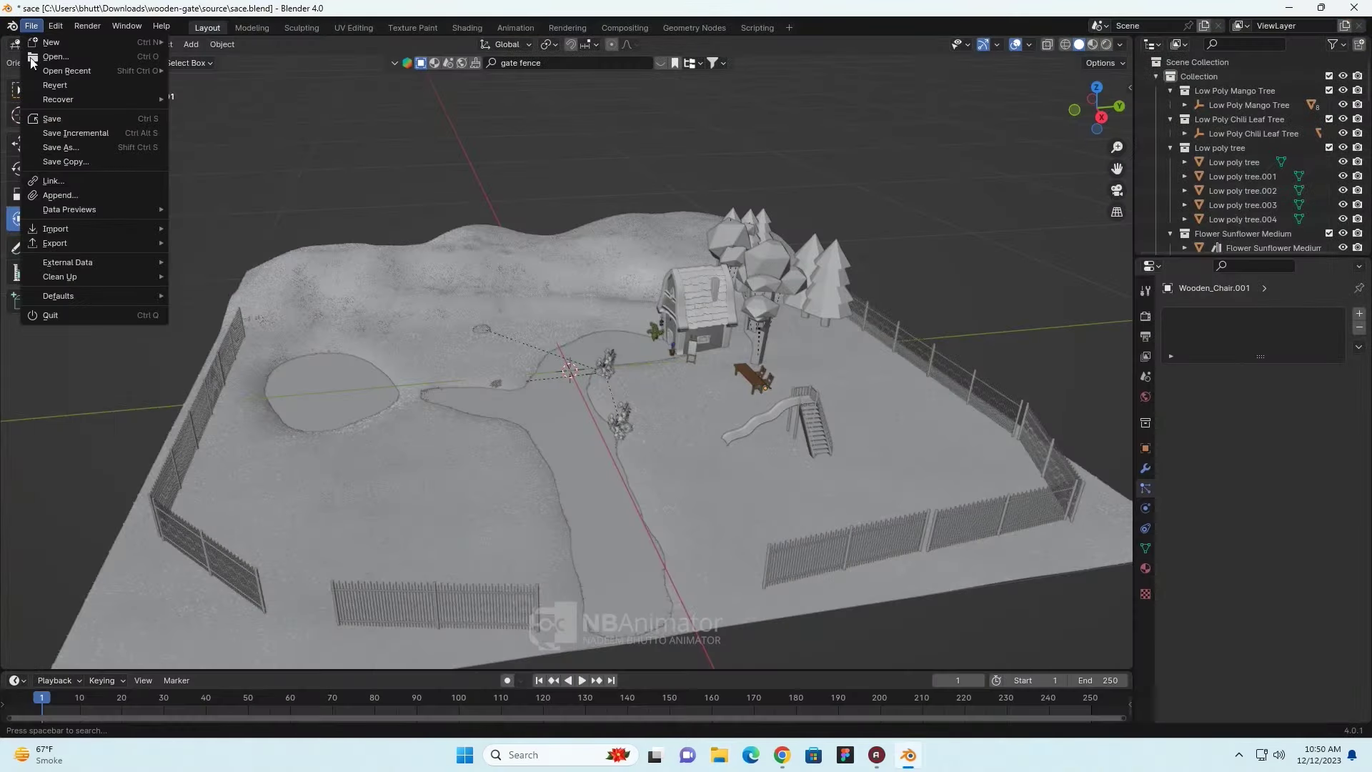
left_click(263, 372)
double_click(535, 279)
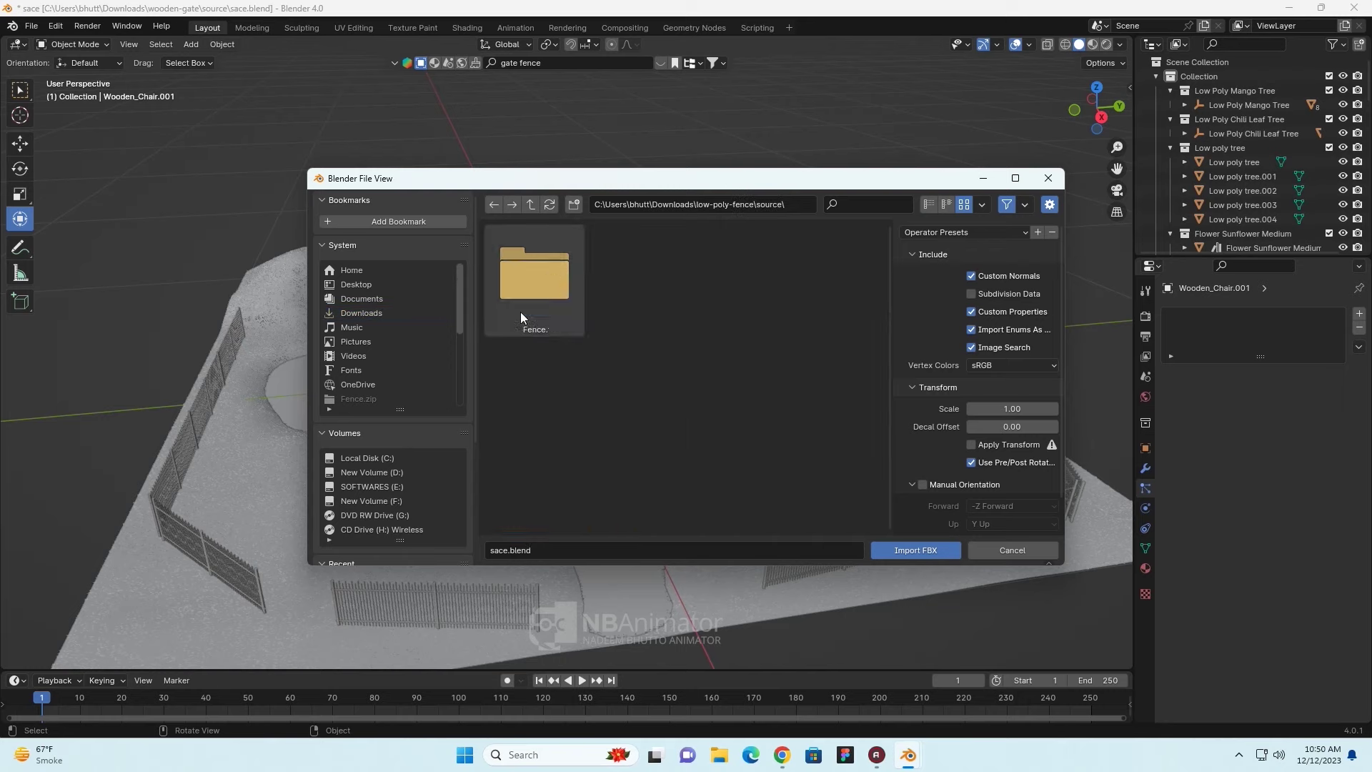
left_click(916, 549)
- Scale the imported gate down to 0.224 and move it along Y into the front fence gap
key("s")
left_click(850, 429)
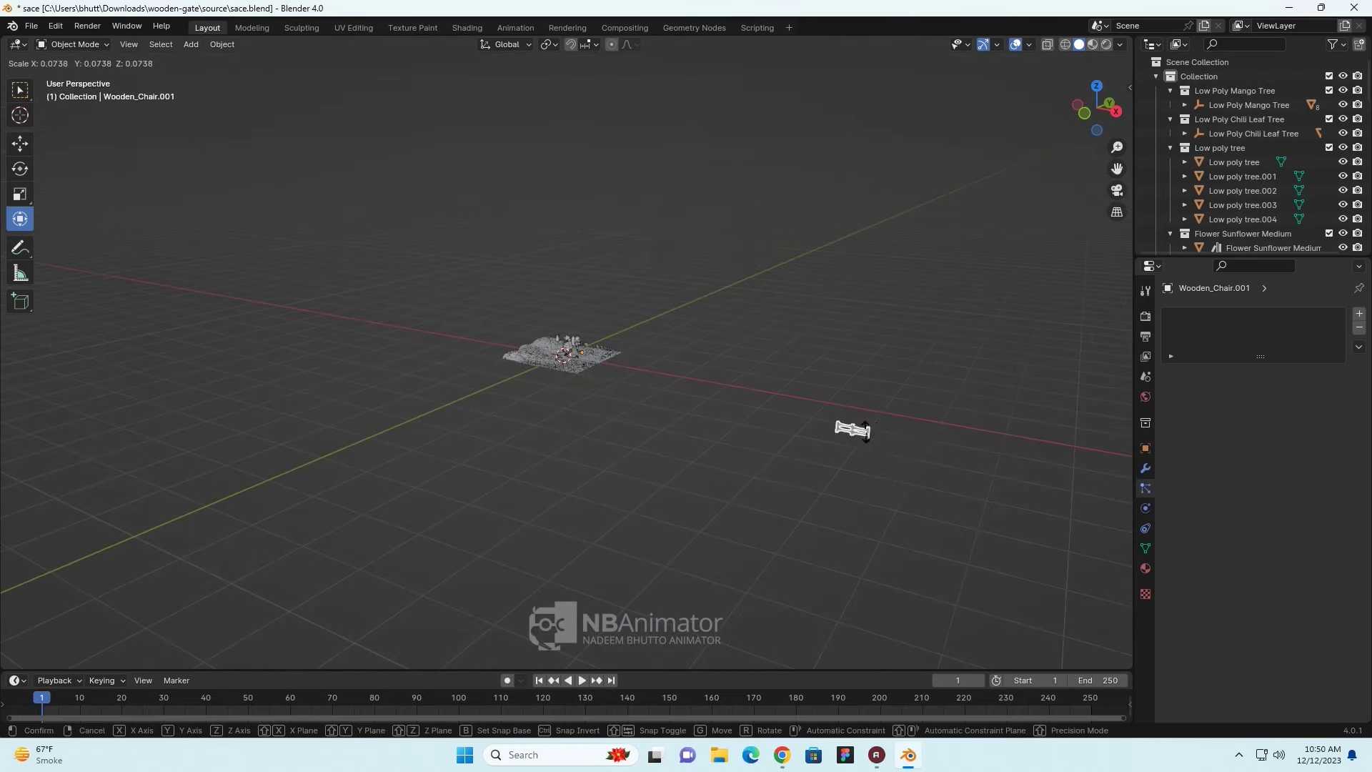
key("g")
key("y")
left_click(801, 501)
key("KP_Decimal")
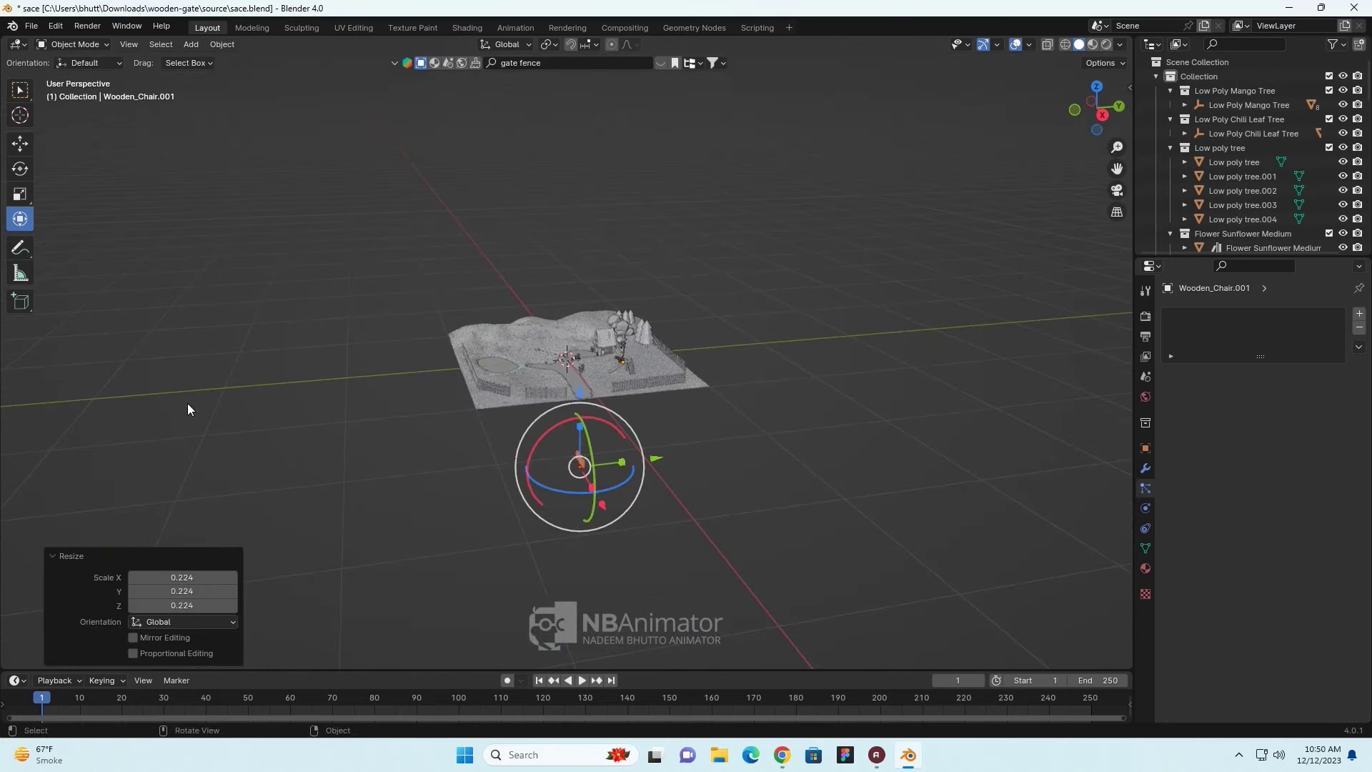
left_click(20, 142)
key("KP_7")
key("g")
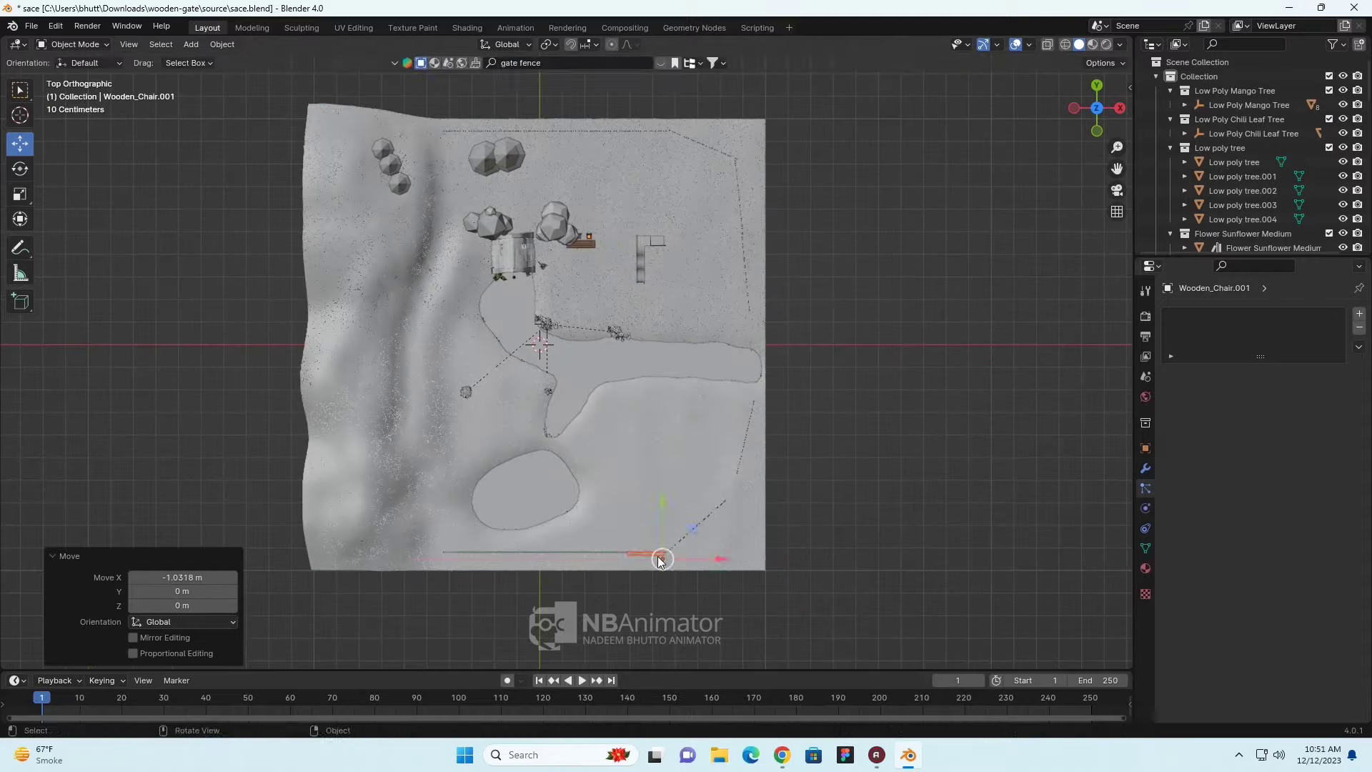
key("y")
- Lower the gate along Z by 0.458 m until it rests on the ground
left_click(651, 428)
middle_click_drag(651, 428, 522, 550)
key("g")
key("z")
left_click(444, 351)
scroll(724, 524, "up", 5)
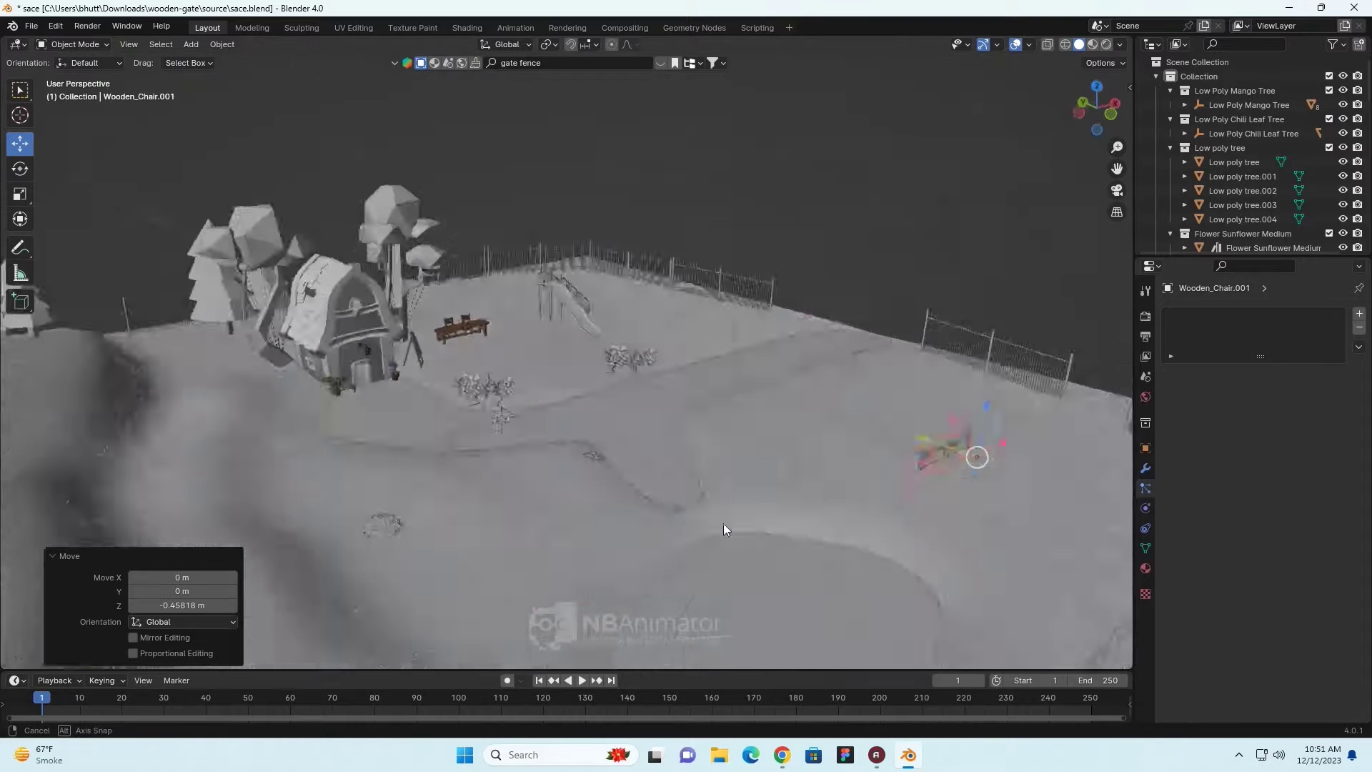
mouse_move(723, 524)
middle_mouse_down()
mouse_move(464, 473)
mouse_move(867, 454)
mouse_move(571, 566)
mouse_move(528, 518)
mouse_move(588, 497)
middle_mouse_up()
scroll(612, 617, "down", 2)
key("g")
key("z")
left_click(608, 586)
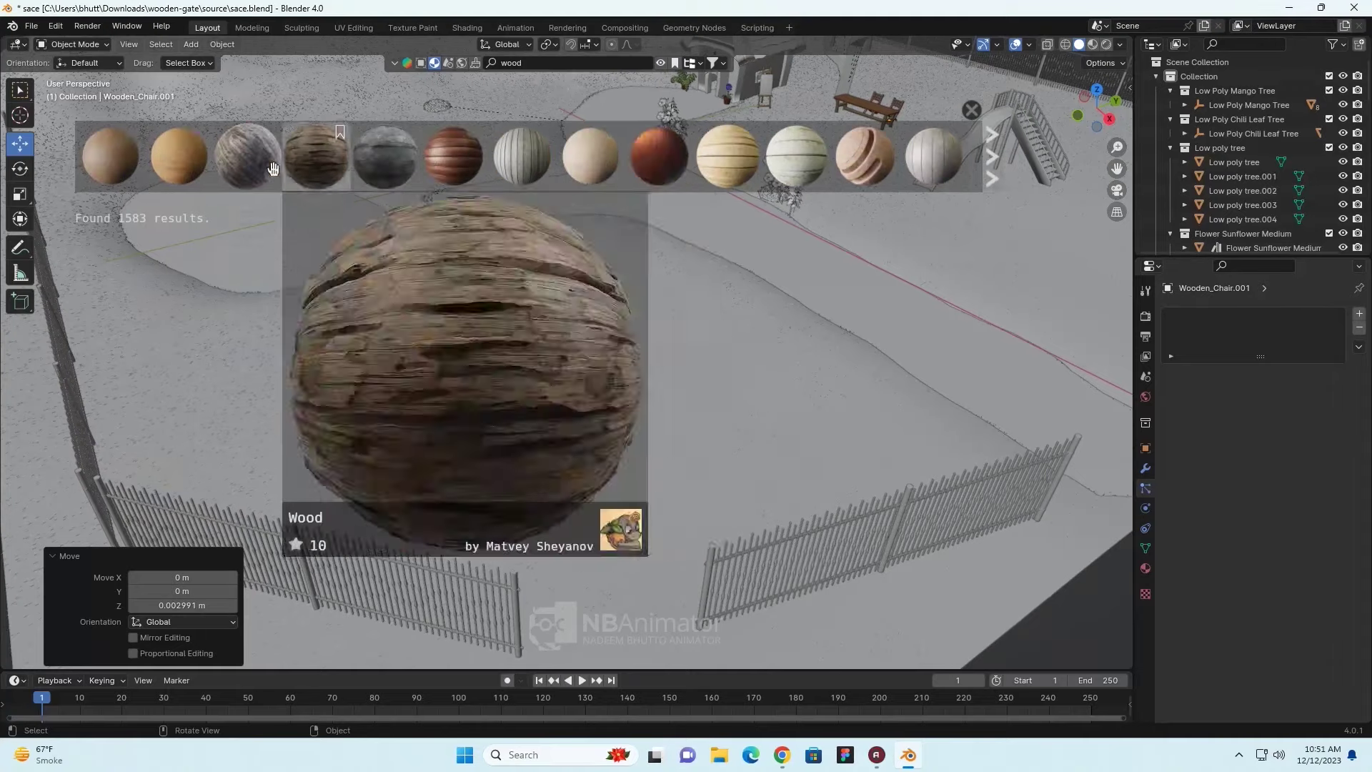
- Download the red-brown wood material and save the scene with Ctrl+S
left_click(660, 158)
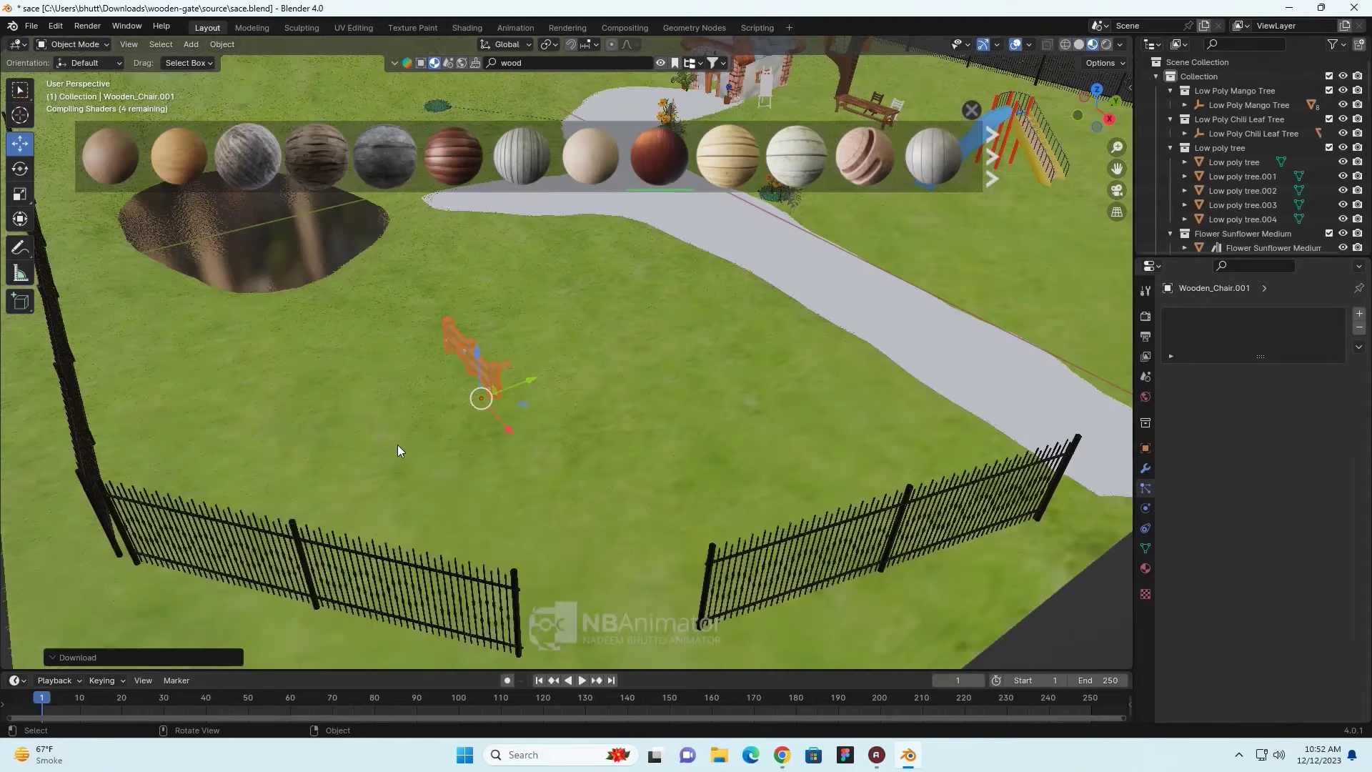
key("KP_Decimal")
left_click(972, 110)
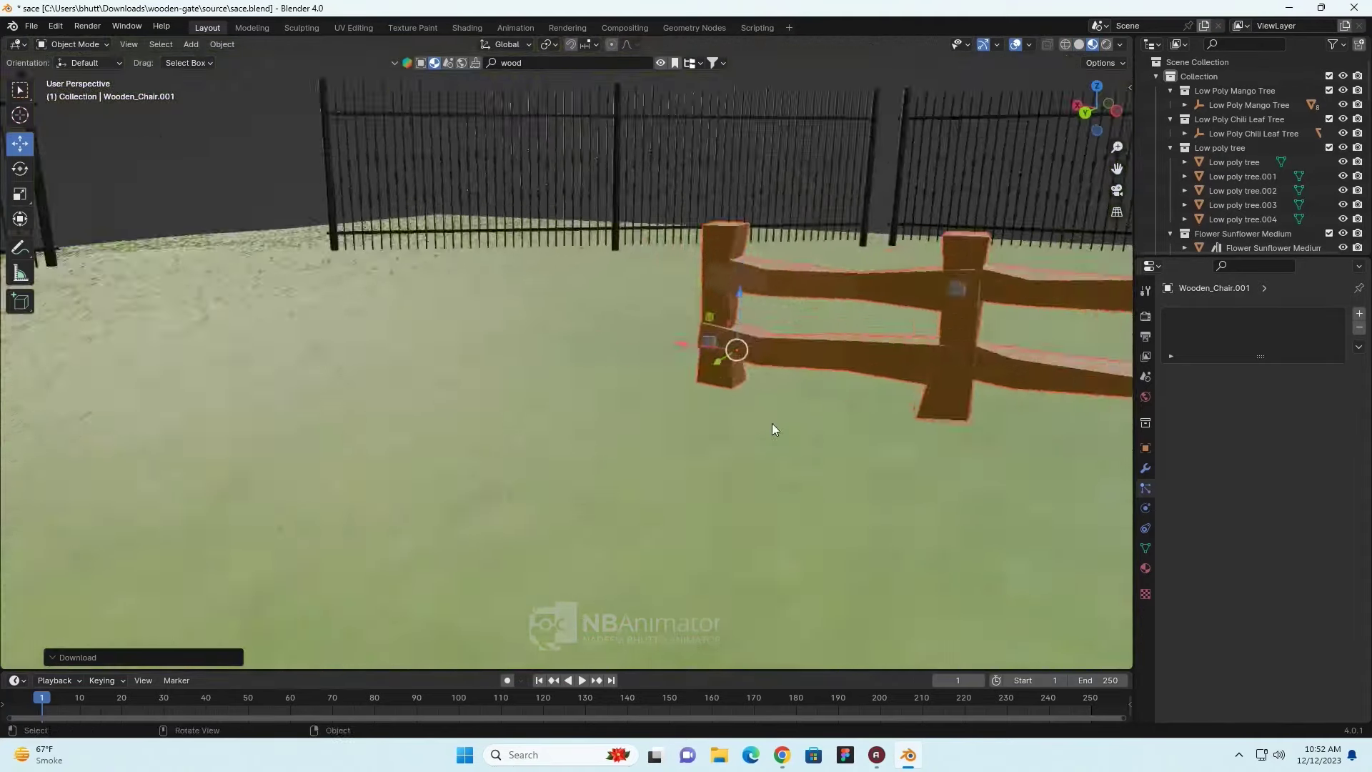
scroll(773, 429, "down", 3)
key("ctrl+s")
- Apply the first wood material from the browser to the fence
left_click(499, 68)
mouse_move(659, 155)
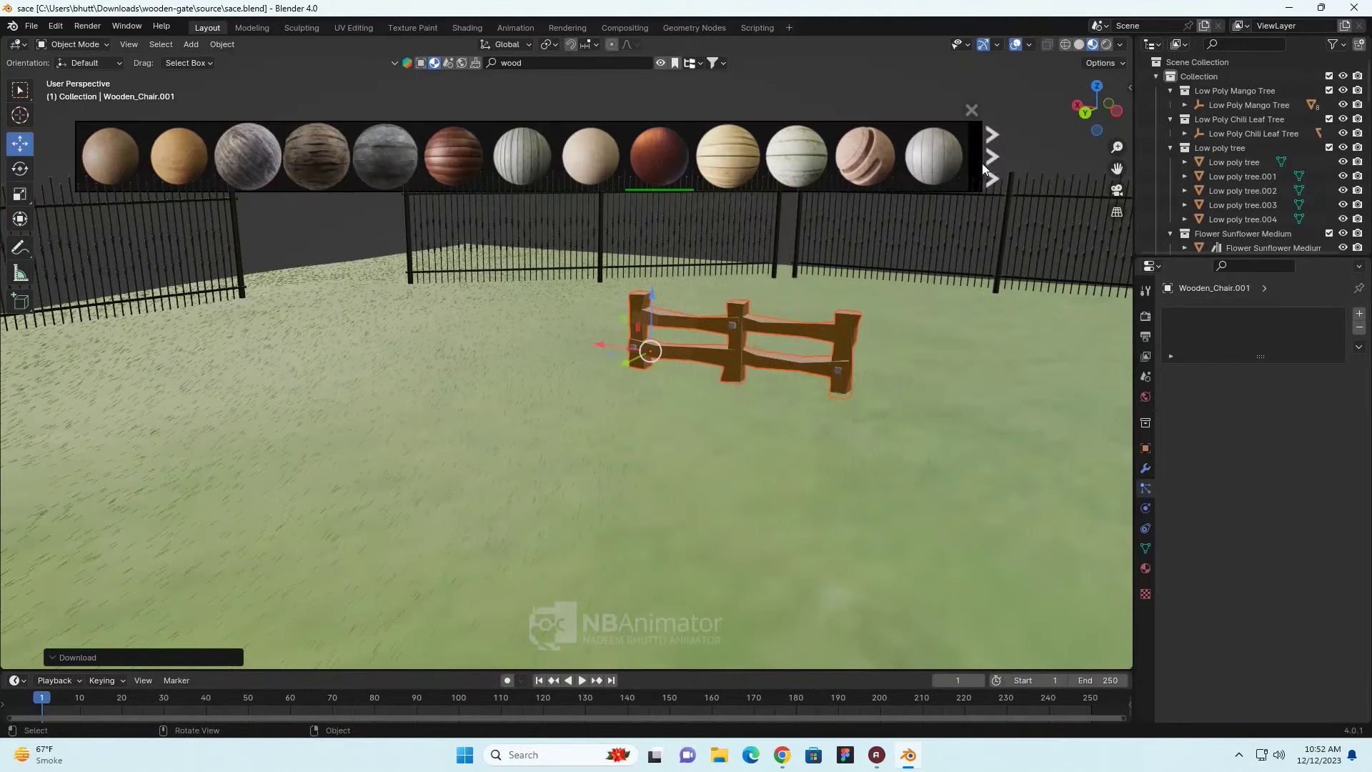
left_click_drag(111, 156, 772, 332)
scroll(772, 343, "up", 5)
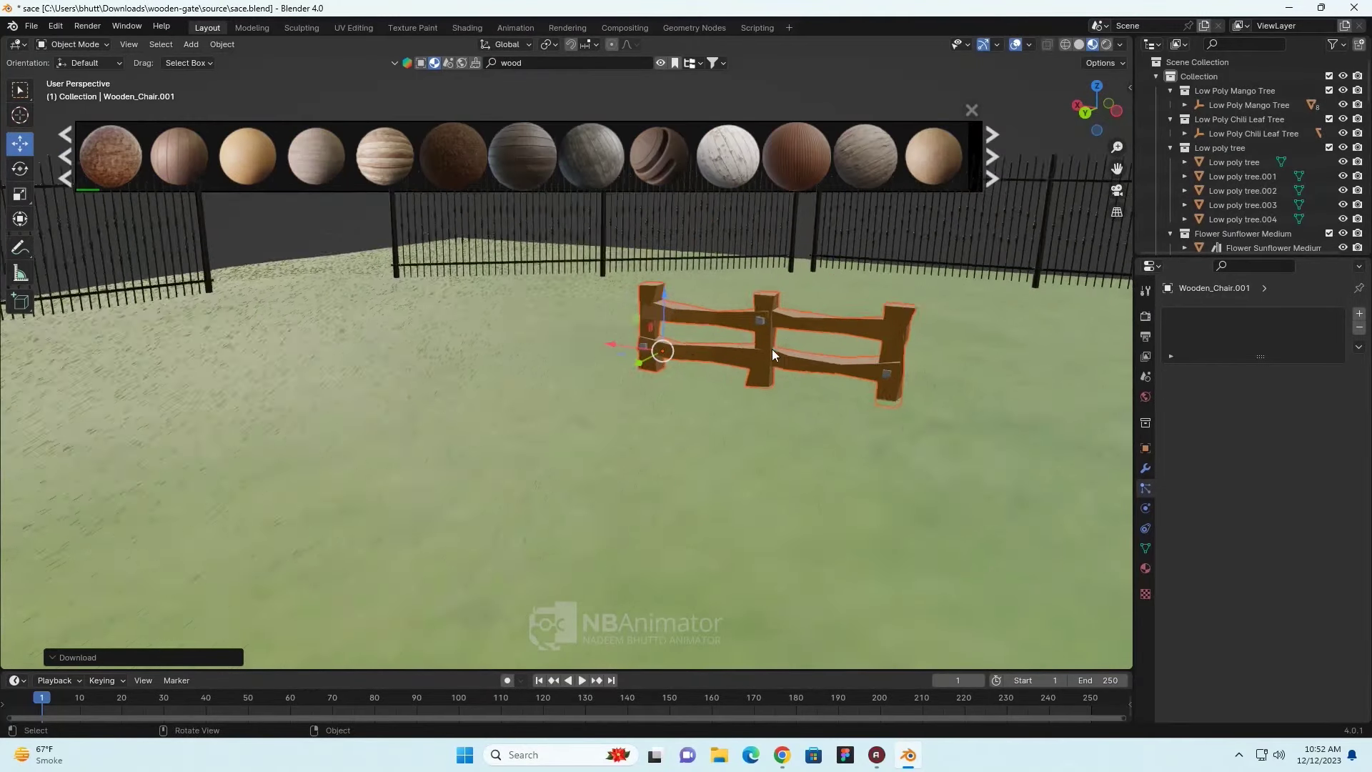
scroll(745, 381, "down", 3)
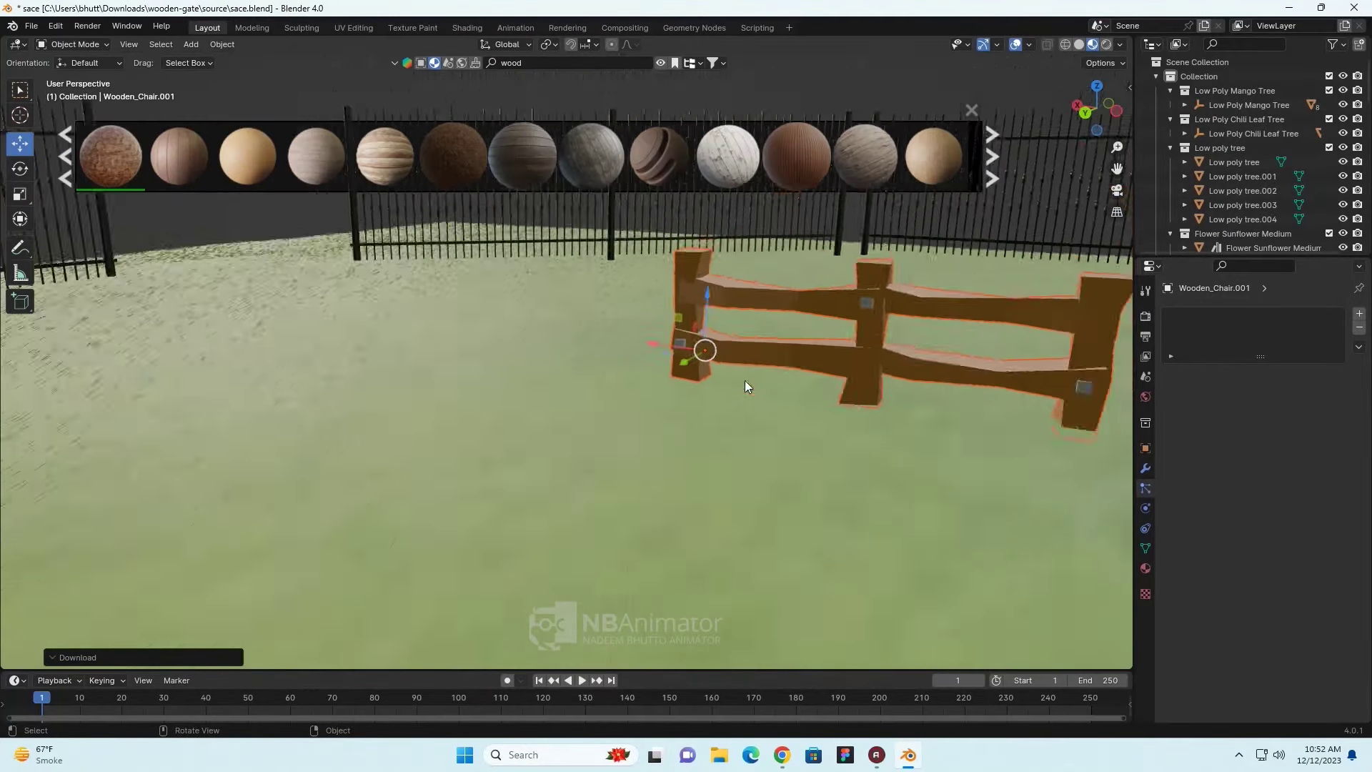
scroll(746, 381, "up", 3)
scroll(850, 407, "down", 5)
mouse_move(850, 408)
middle_mouse_down()
mouse_move(546, 454)
mouse_move(593, 467)
middle_mouse_up()
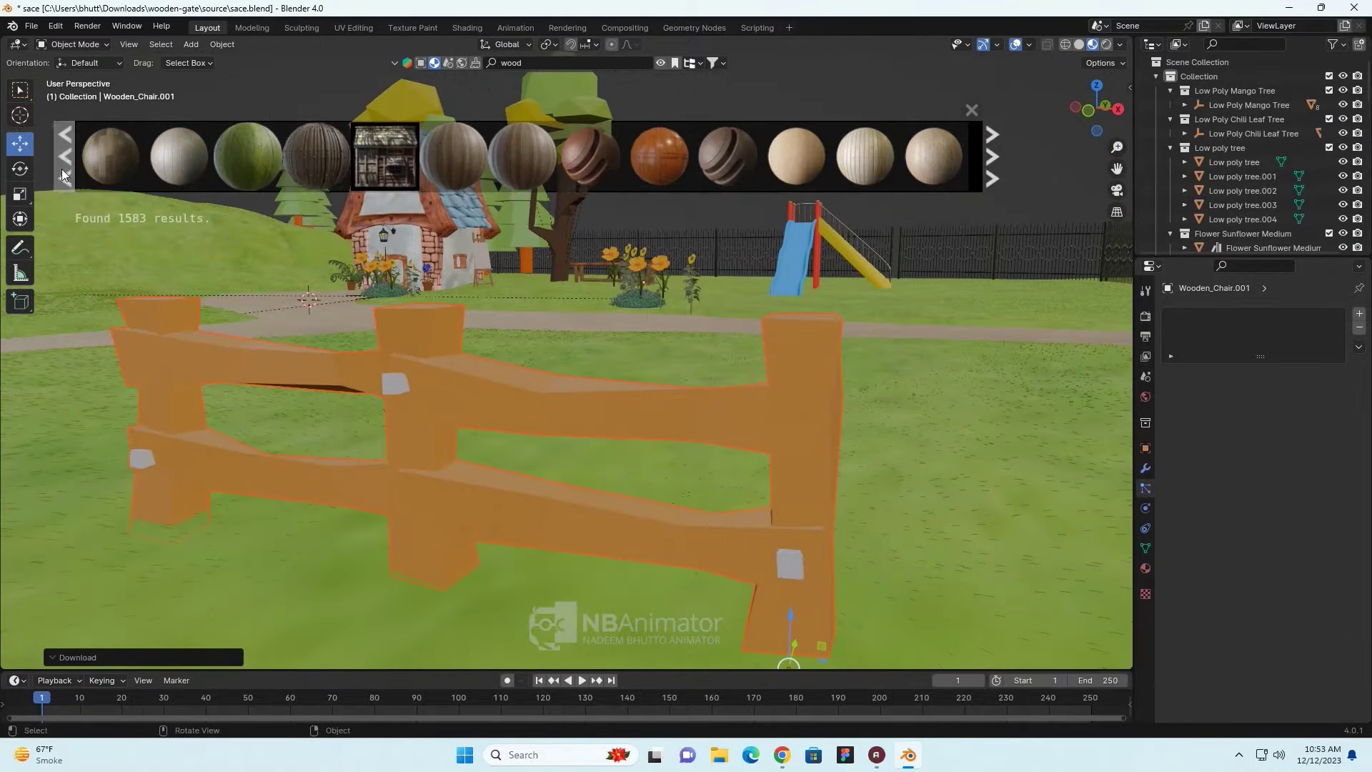
- Select the fence section and apply the Wood material from the previous material set
left_click(63, 168)
left_click(775, 435)
scroll(790, 476, "down", 5)
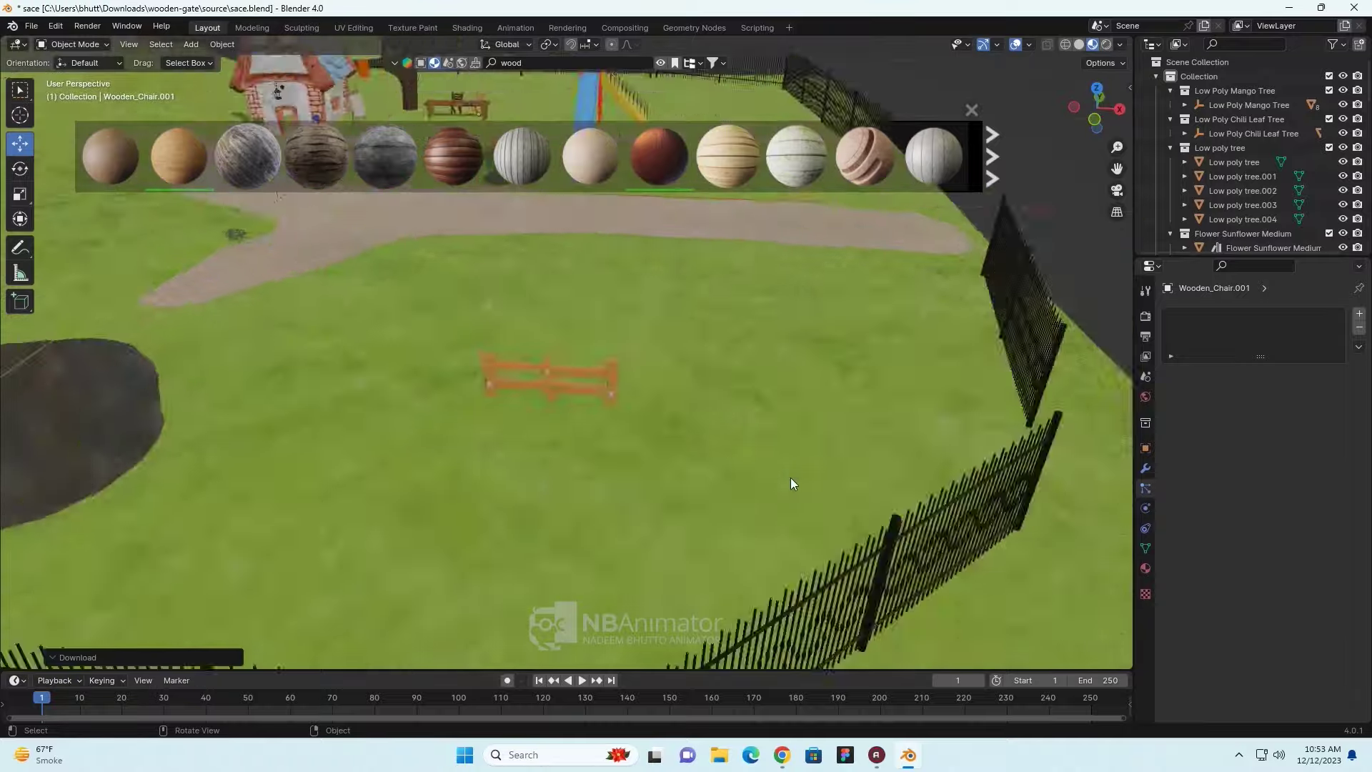
middle_click_drag(789, 478, 614, 454)
scroll(587, 272, "up", 3)
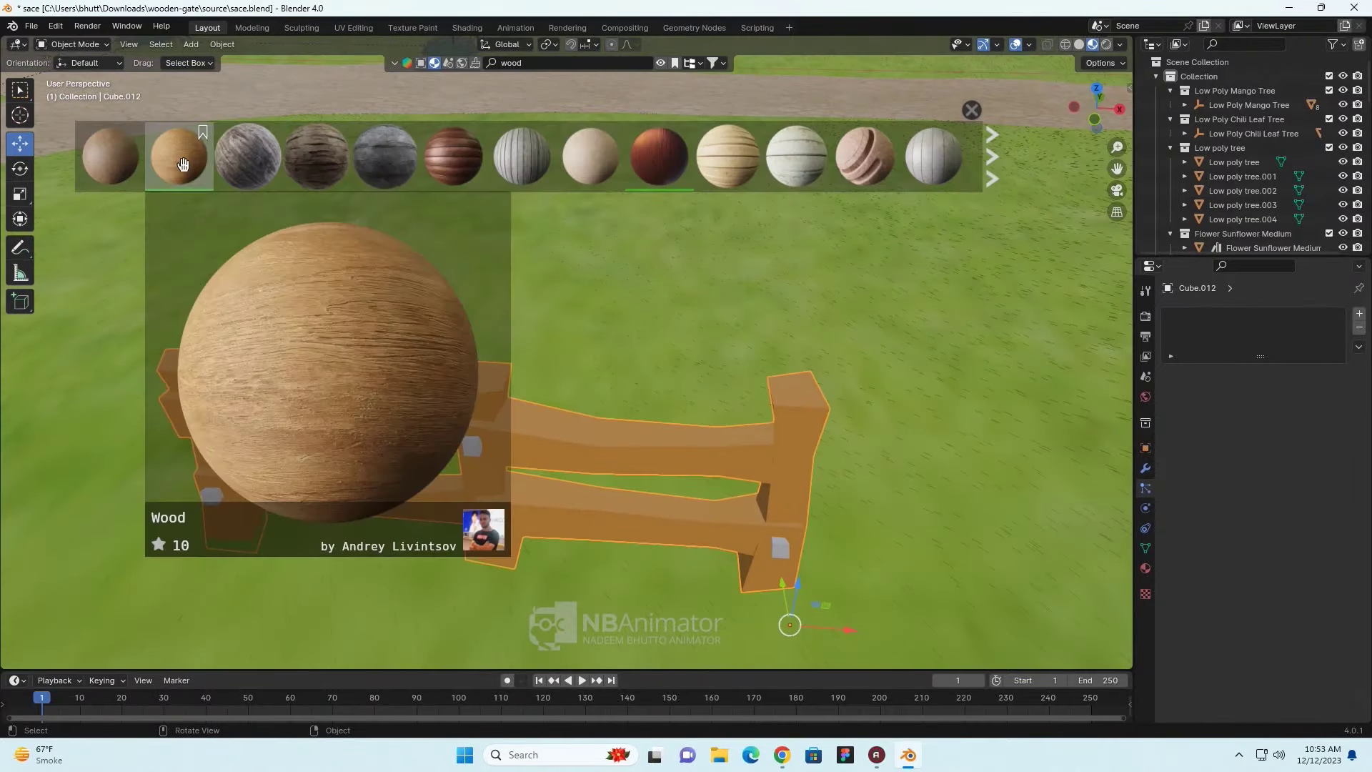
mouse_move(183, 154)
middle_mouse_down()
mouse_move(637, 465)
mouse_move(803, 532)
mouse_move(1035, 156)
mouse_move(854, 480)
mouse_move(584, 421)
middle_mouse_up()
- Shift the fence section along X, then add a copy on the left turned diagonally as a corner
scroll(584, 421, "up", 1)
key("g")
key("x")
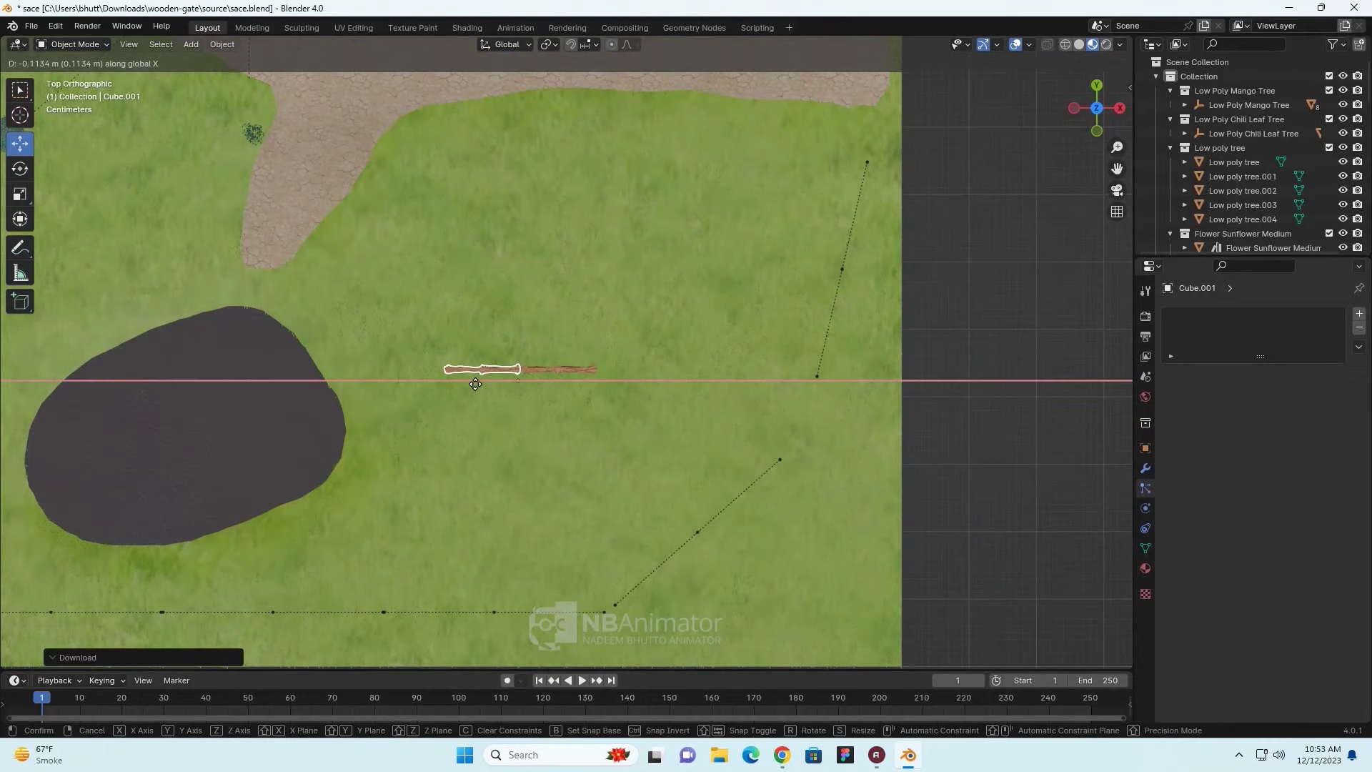
left_click(475, 380)
key("shift+d")
key("x")
left_click(395, 403)
key("shift+space")
key("t")
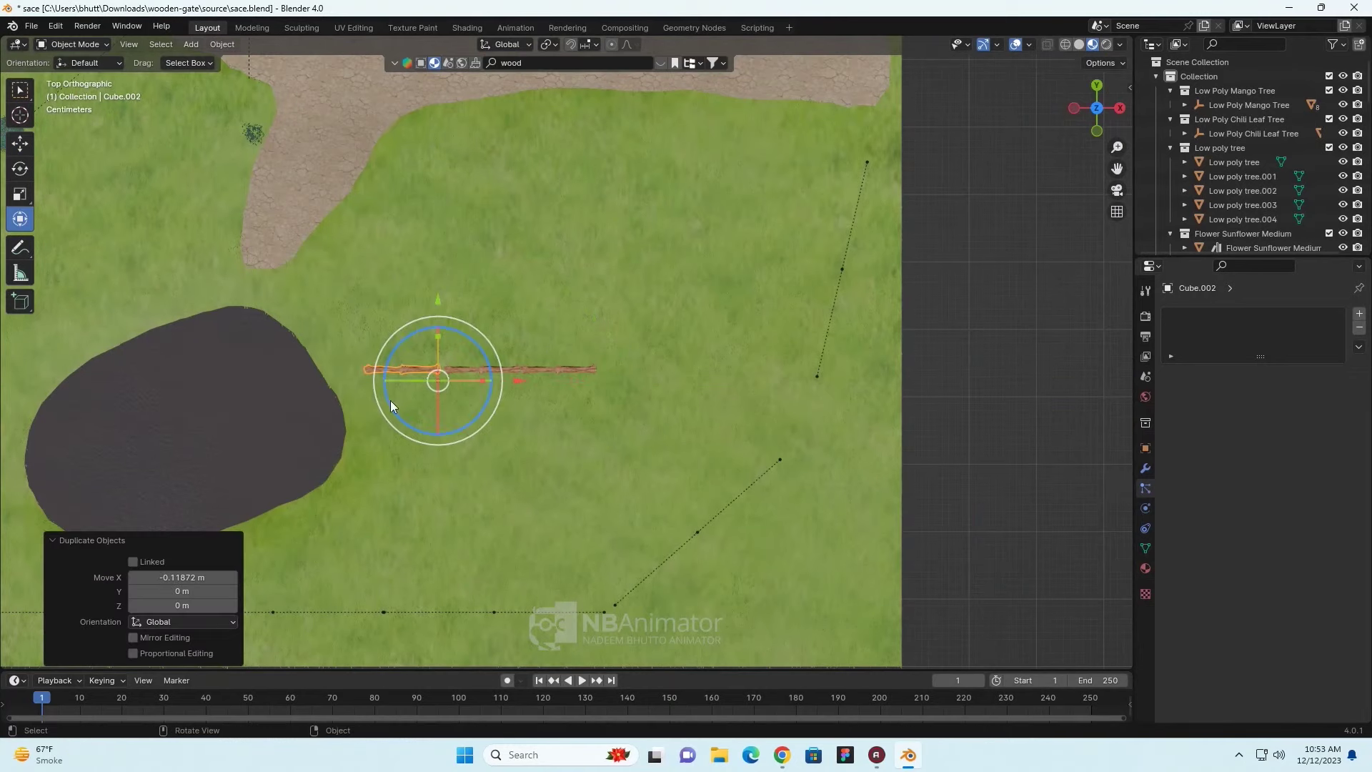
left_click_drag(391, 401, 432, 379)
left_click(432, 379)
left_click_drag(519, 378, 527, 378)
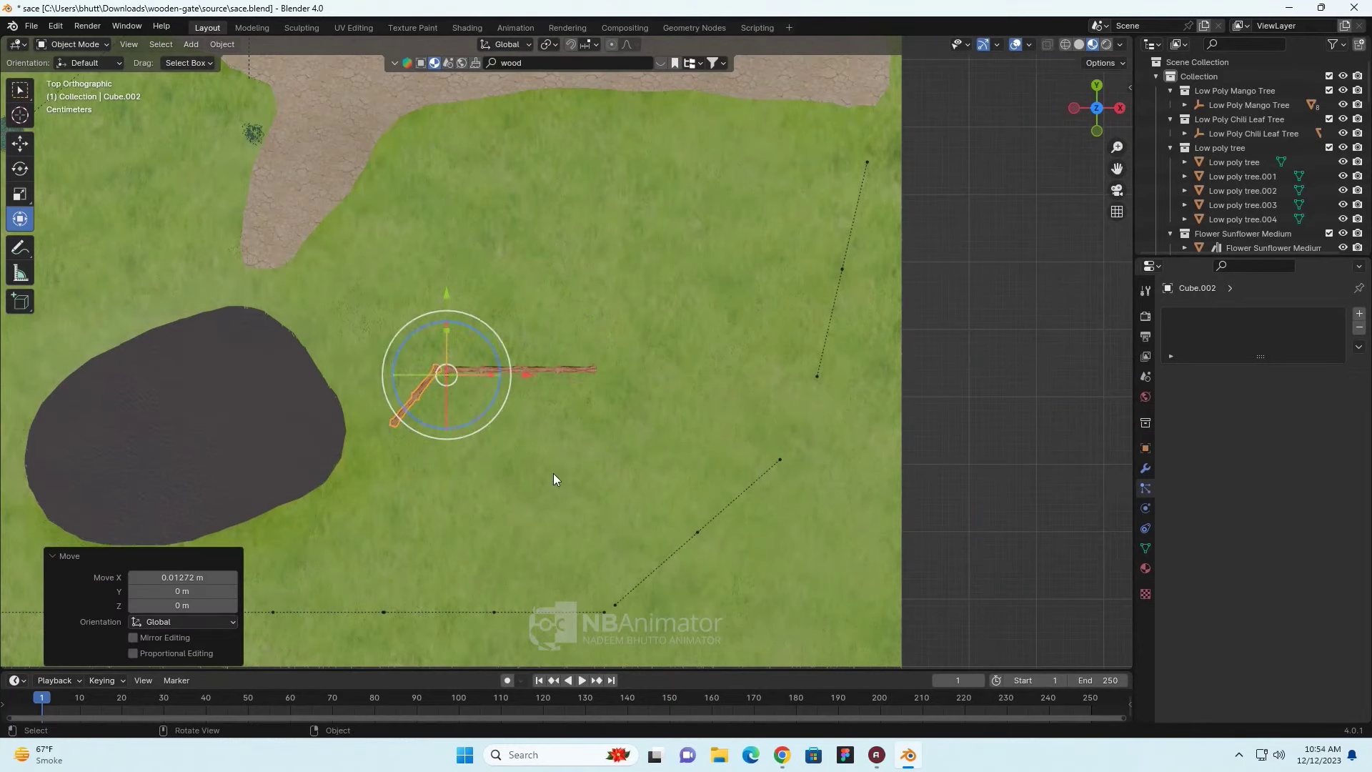
- Duplicate the straight fence section twice along X to extend the rail to the right
left_click(582, 371)
key("shift+d")
key("x")
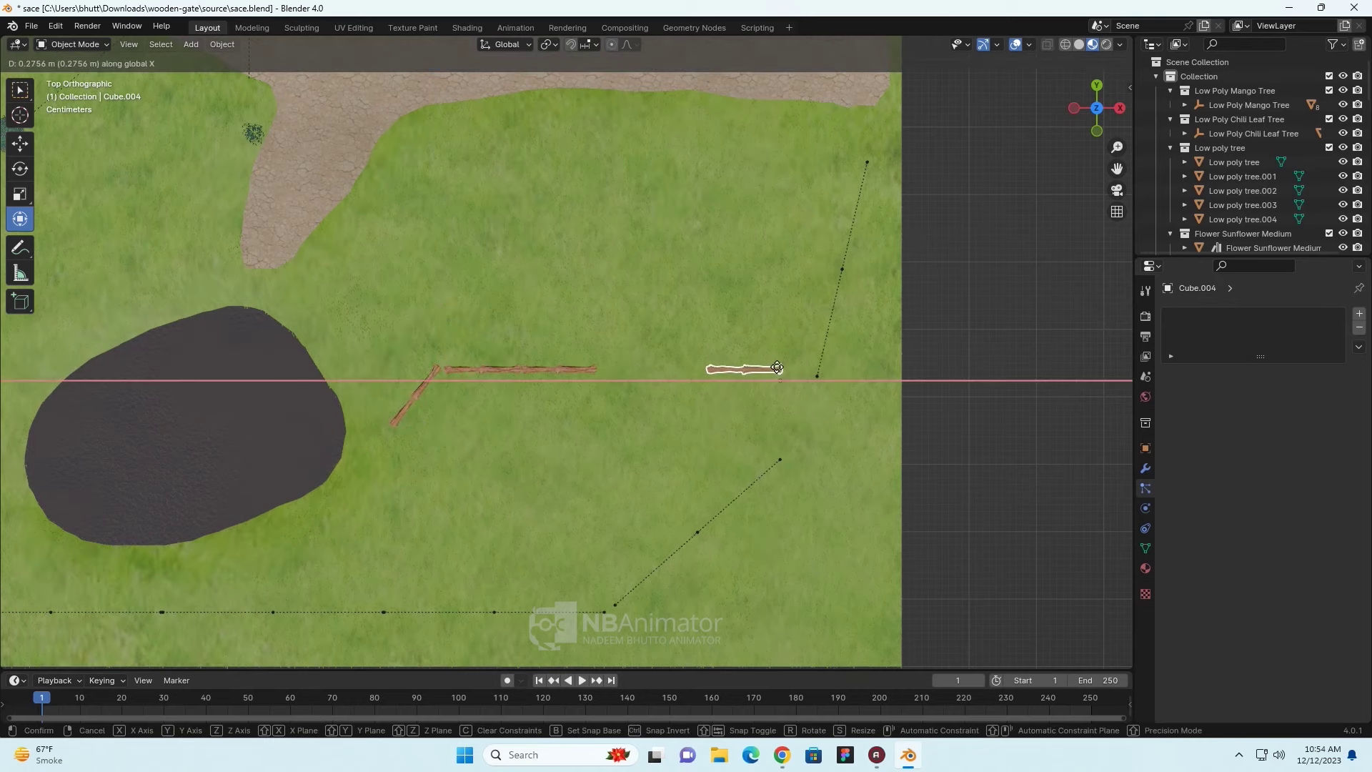
left_click(777, 368)
key("shift+d")
key("x")
left_click(715, 372)
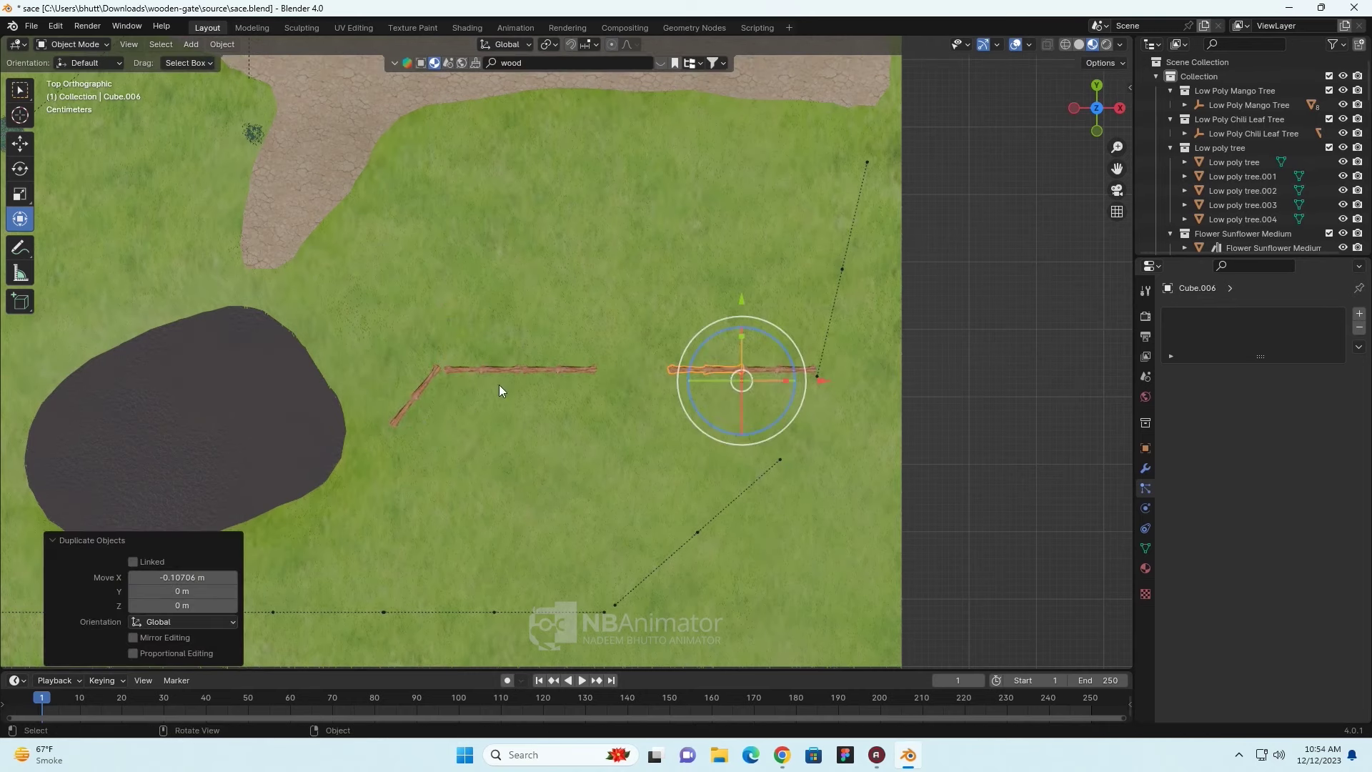
- Copy the diagonal section, rotate it vertical, and add two sections down the pen's left side
left_click(406, 408)
key("shift+d")
key("y")
left_click(438, 430)
key("r")
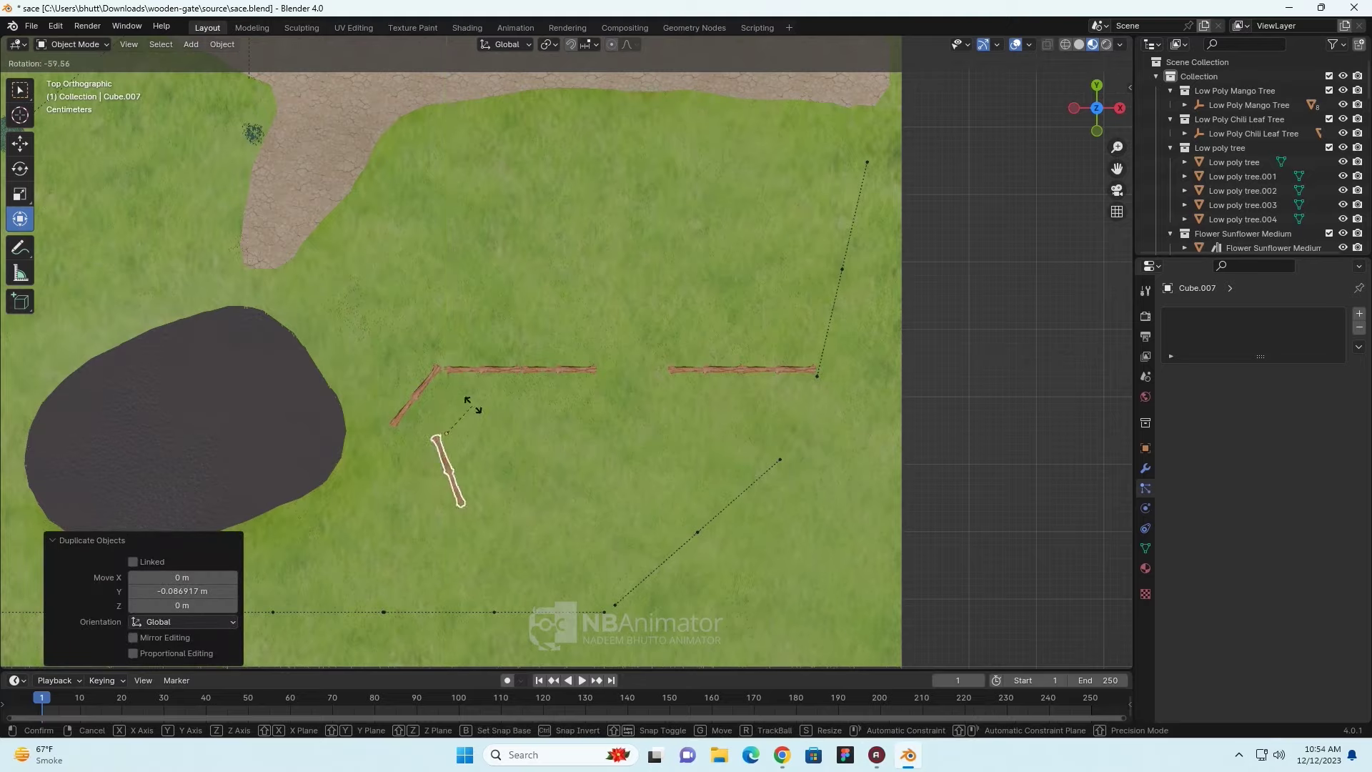
left_click(490, 471)
key("g")
key("x")
key("y")
left_click(450, 574)
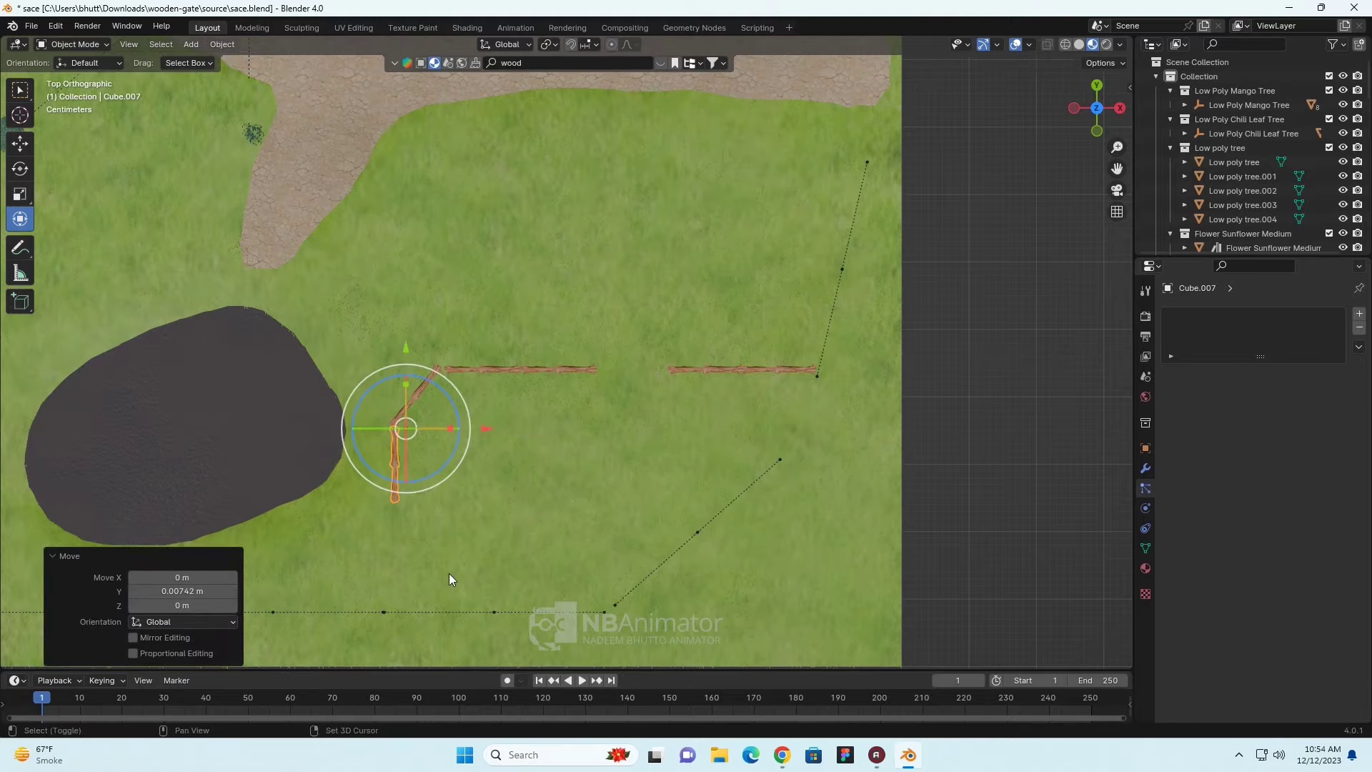
key("shift+d")
key("y")
left_click(455, 651)
mouse_move(454, 650)
middle_mouse_down()
mouse_move(826, 406)
mouse_move(626, 482)
mouse_move(573, 386)
mouse_move(468, 382)
mouse_move(902, 326)
mouse_move(884, 365)
mouse_move(806, 425)
mouse_move(696, 434)
mouse_move(739, 240)
middle_mouse_up()
- Save the scene and page through the BlenderKit 'animal' asset results
key("ctrl+s")
scroll(738, 241, "down", 3)
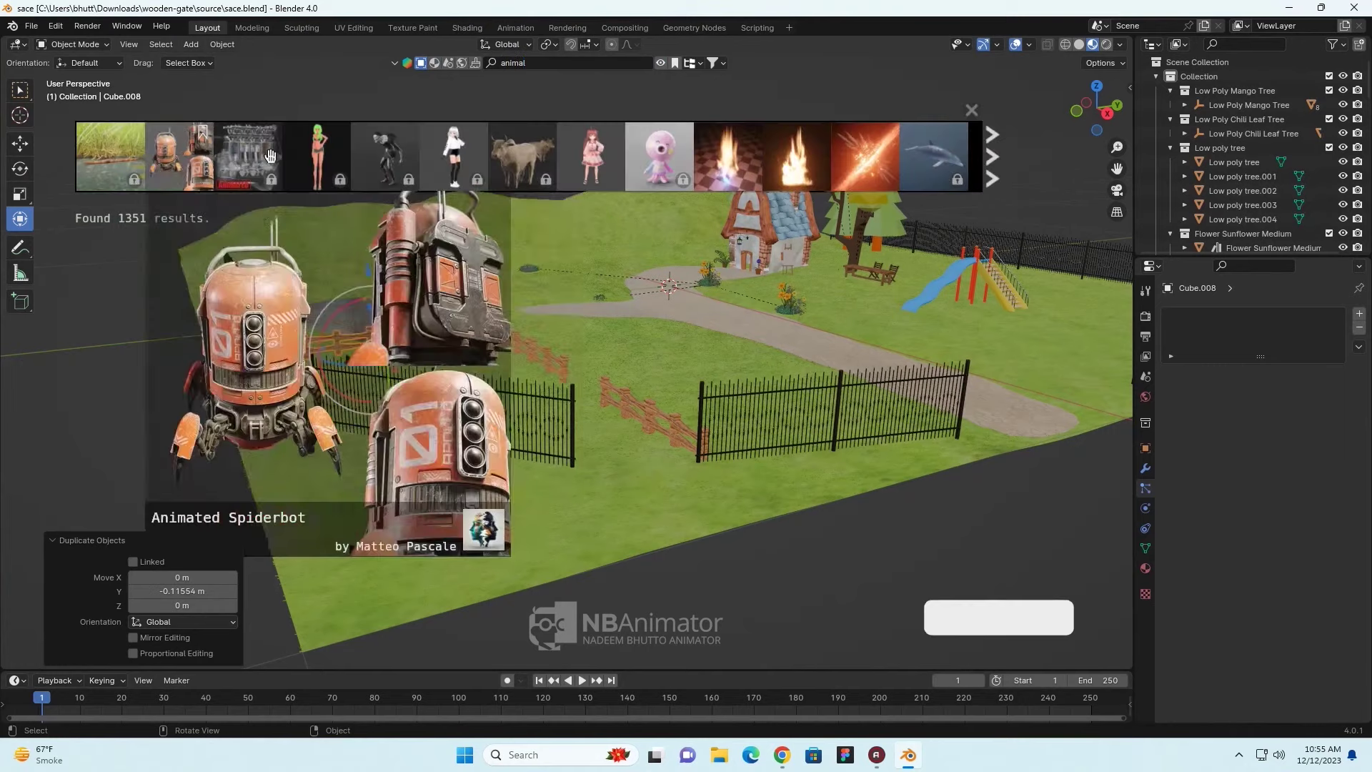
left_click(988, 175)
left_click(986, 172)
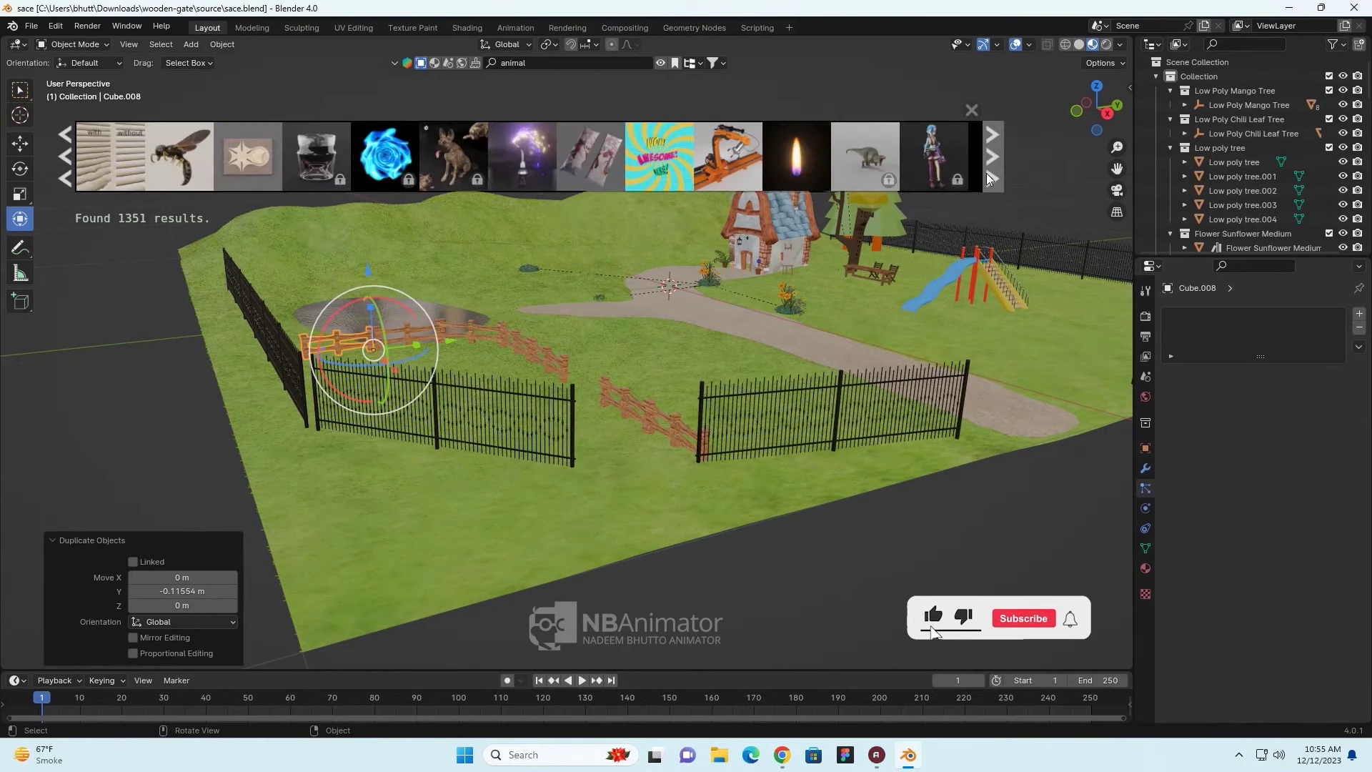
left_click(988, 173)
left_click(995, 155)
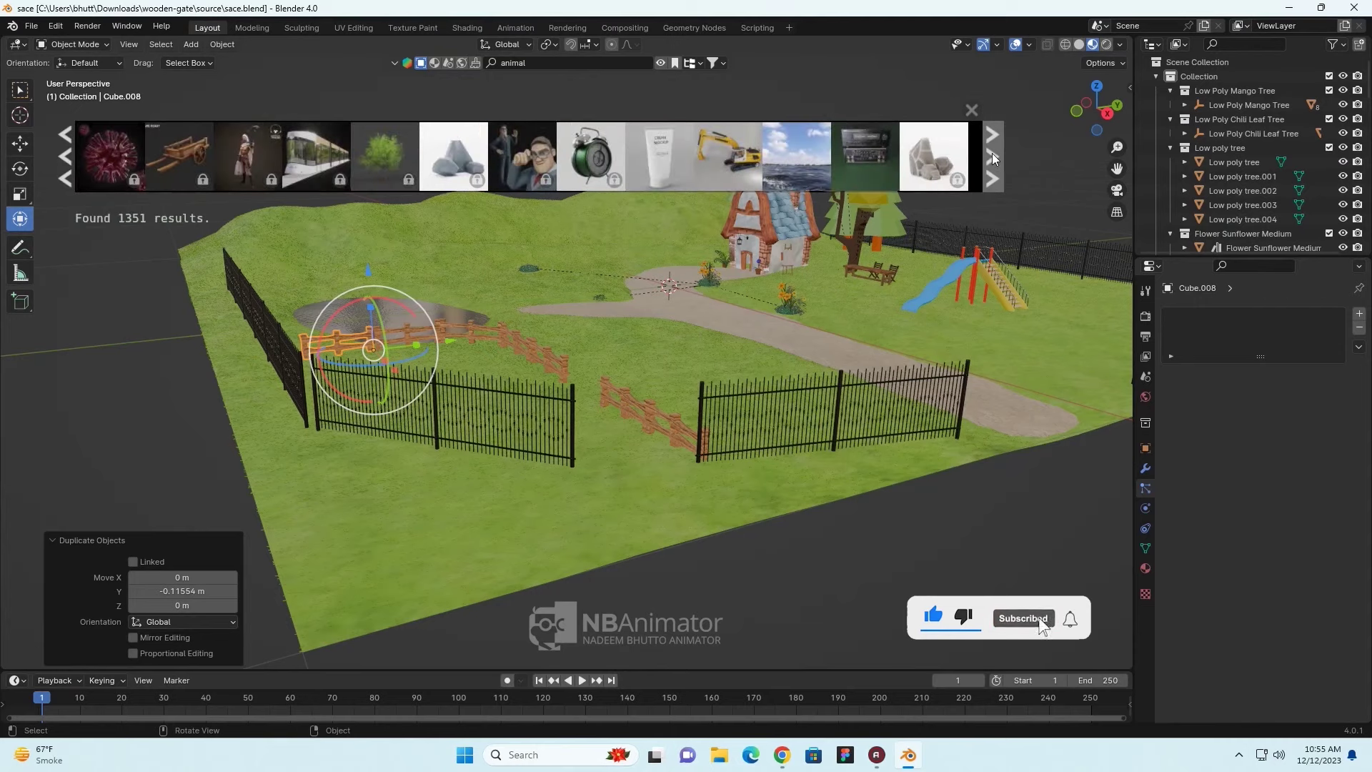
- Search BlenderKit for 'animal cow' and drag the Low poly COW model into the viewport
type(" cow")
key("Return")
mouse_move(522, 156)
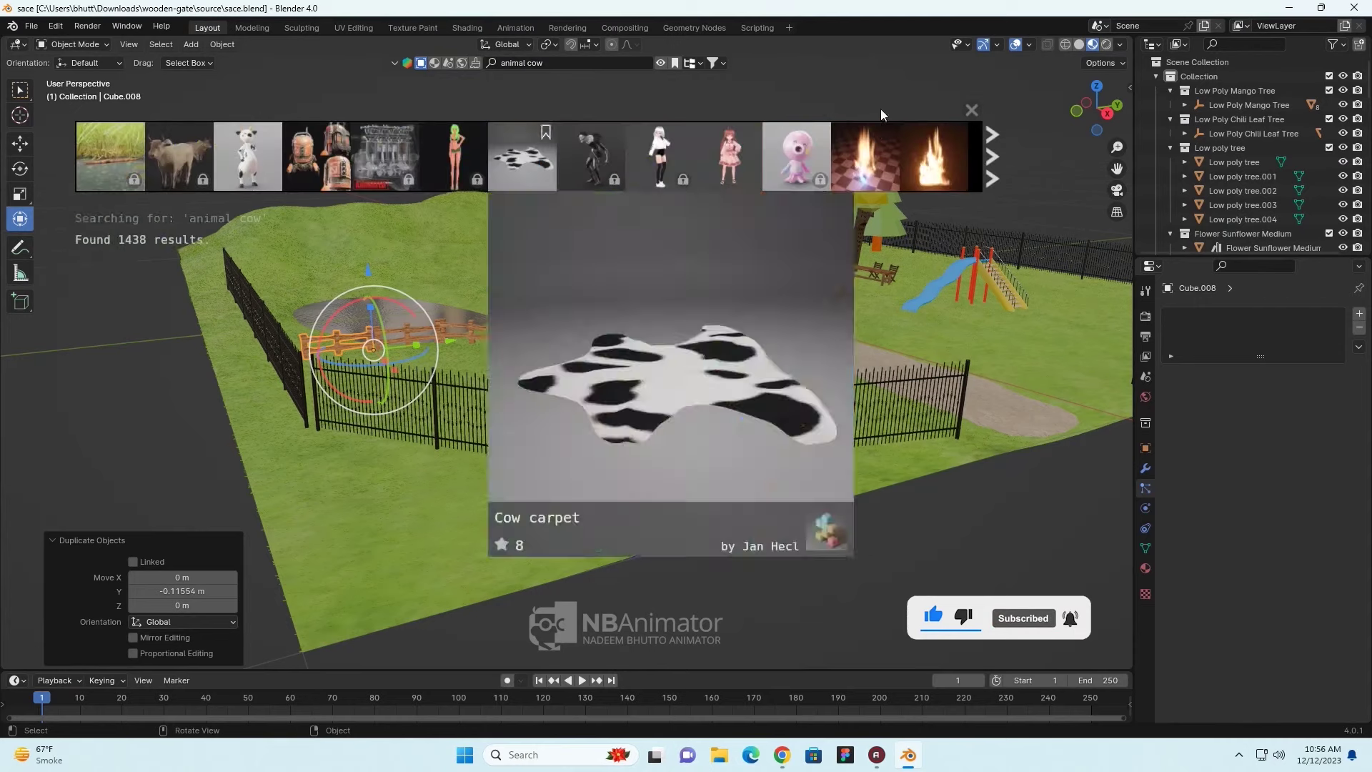
left_click(991, 164)
left_click(992, 164)
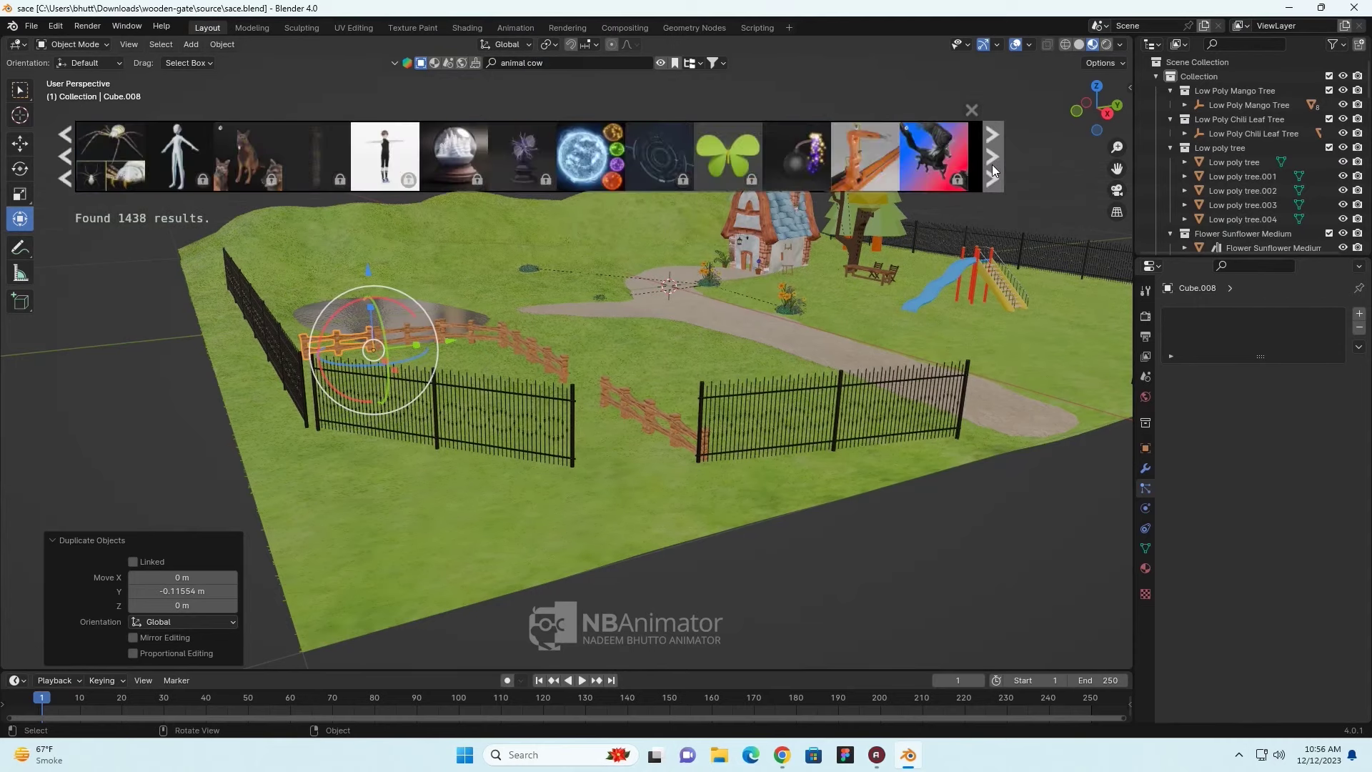
left_click(991, 164)
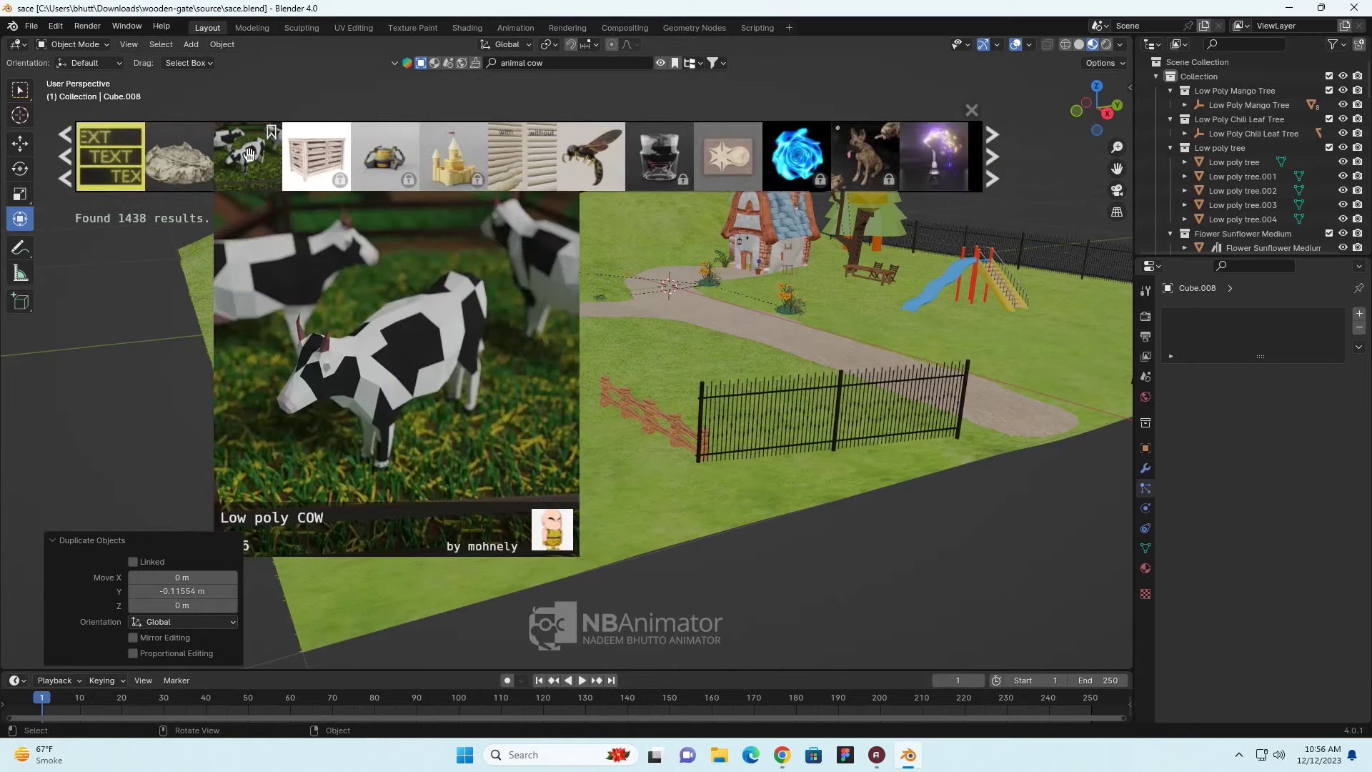
left_click_drag(243, 166, 811, 364)
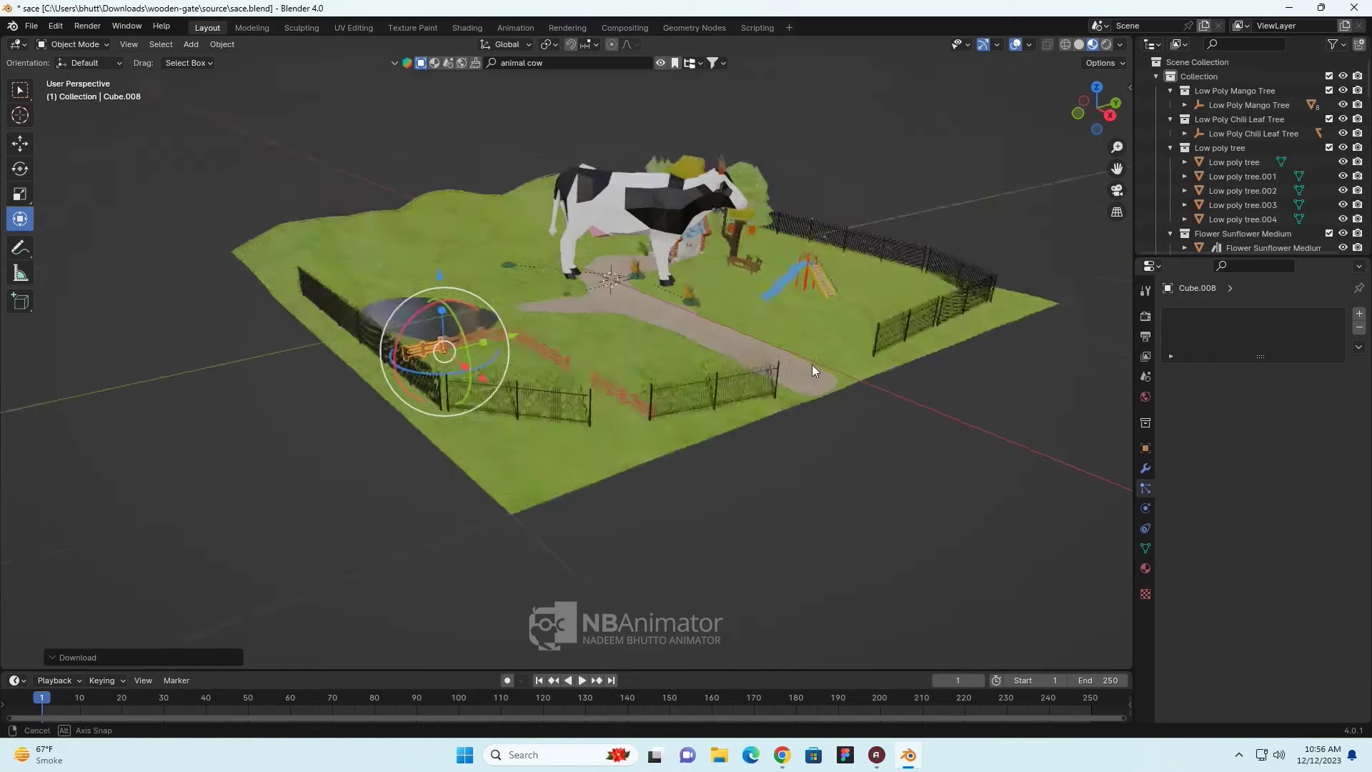
- Scale the cow down to 0.138 and switch to top view
key("s")
left_click(493, 358)
key("KP_Decimal")
middle_click_drag(882, 492, 855, 522)
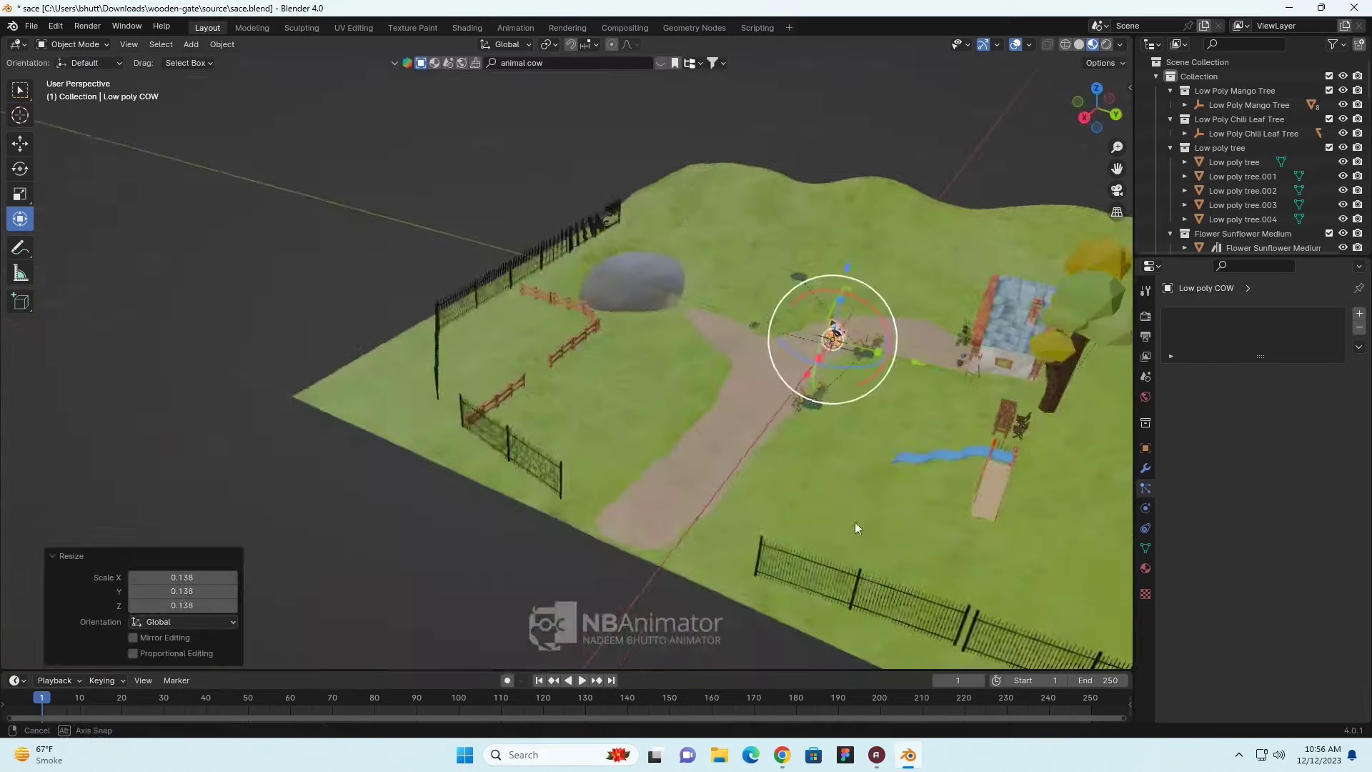
key("KP_7")
- Move the cow along Y and X so it stands inside the wooden pen
key("g")
key("y")
left_click(479, 515)
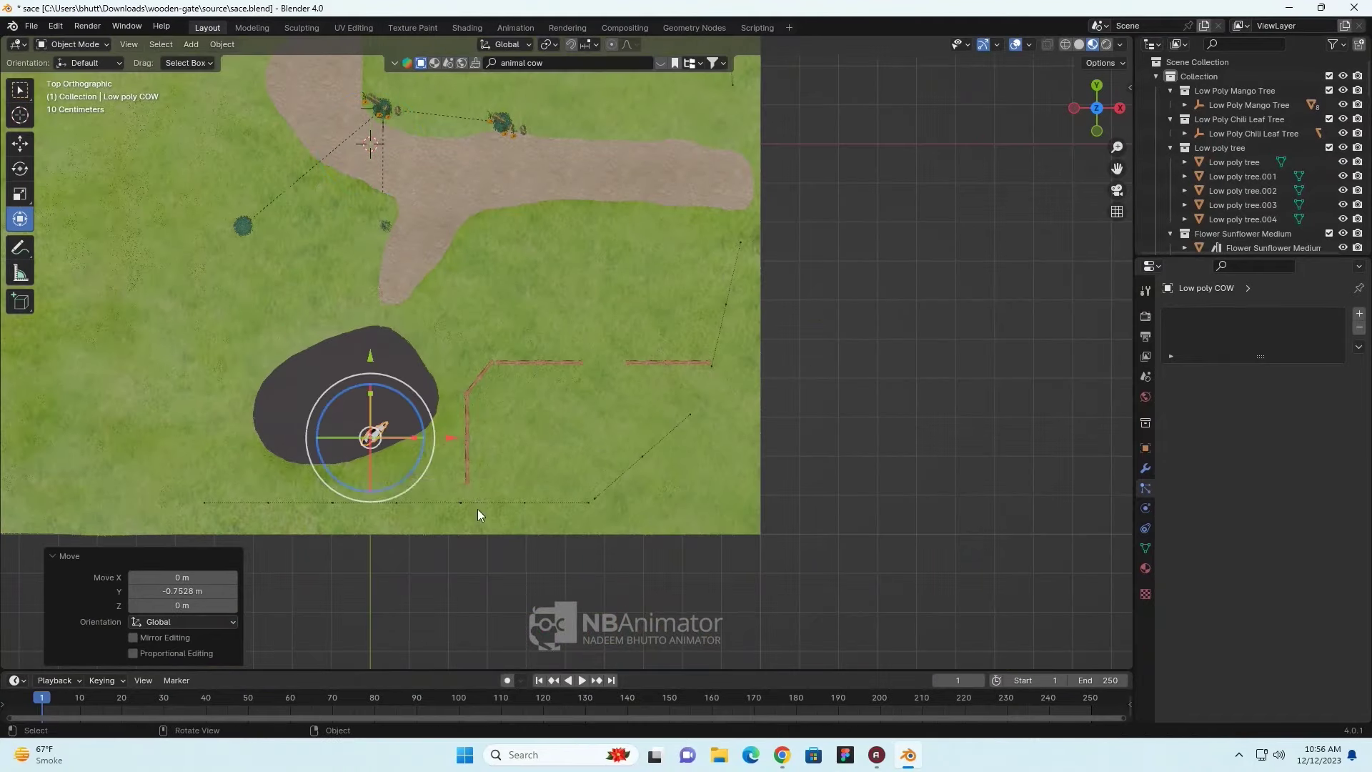
key("g")
key("x")
- Orbit and zoom around the pen to check the cow's placement among the fences
middle_click_drag(624, 450, 442, 348)
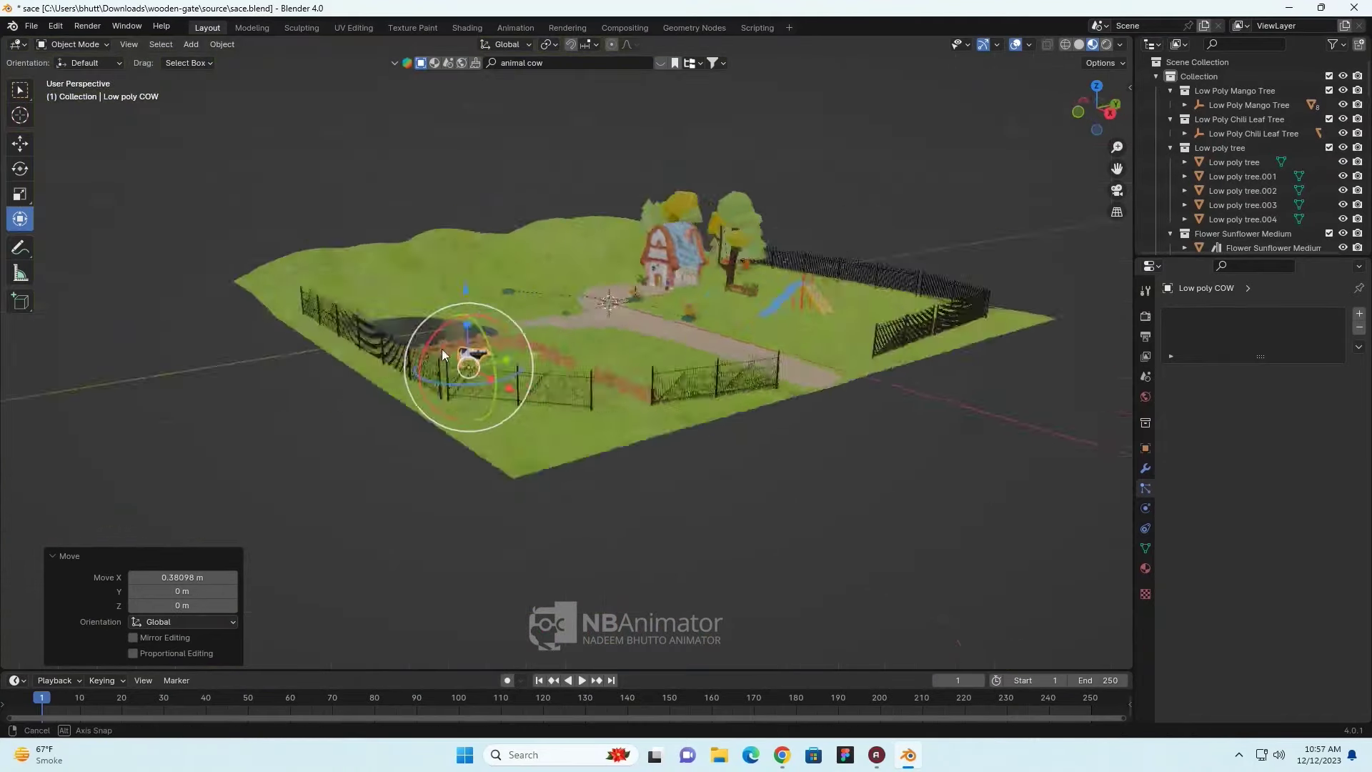
scroll(442, 348, "up", 5)
middle_click_drag(553, 384, 349, 377)
scroll(673, 371, "up", 3)
scroll(518, 472, "down", 2)
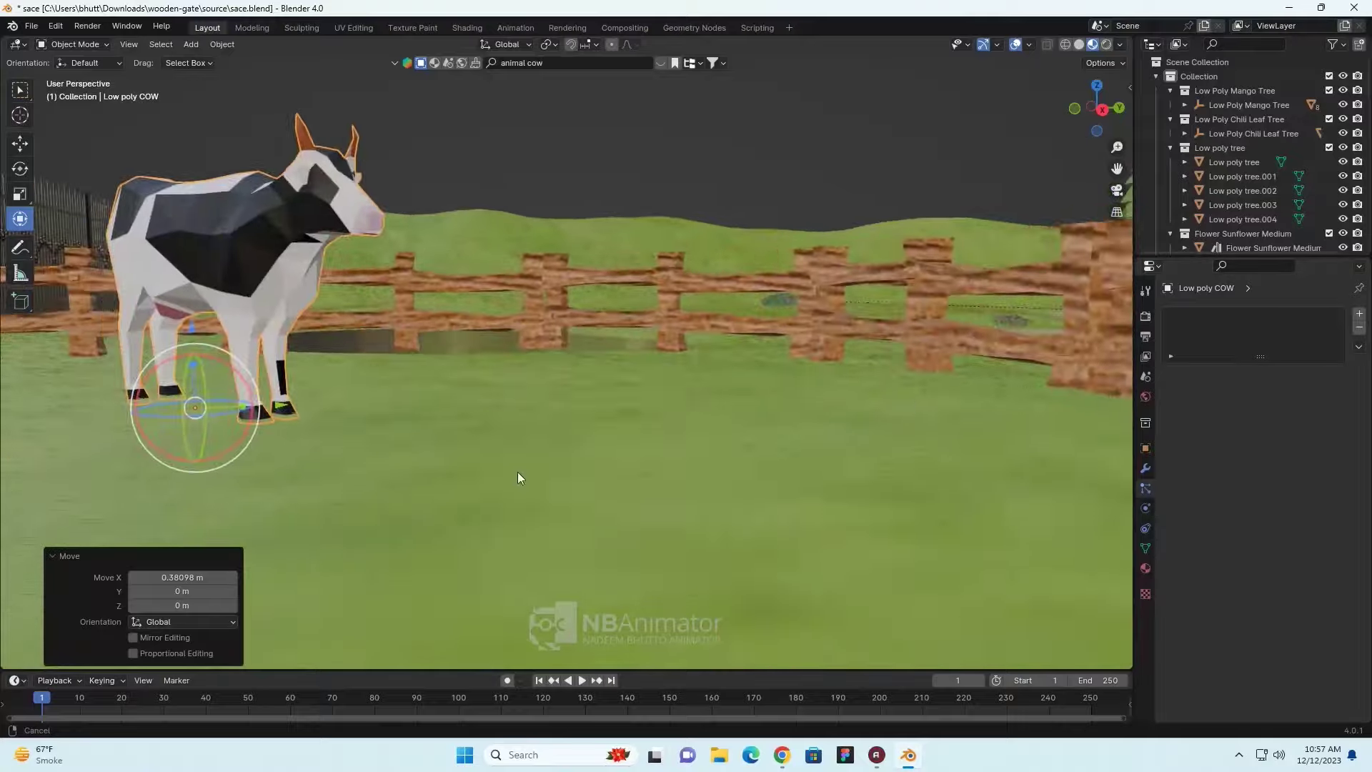
scroll(519, 472, "down", 2)
middle_click_drag(312, 503, 550, 460)
scroll(576, 318, "up", 1)
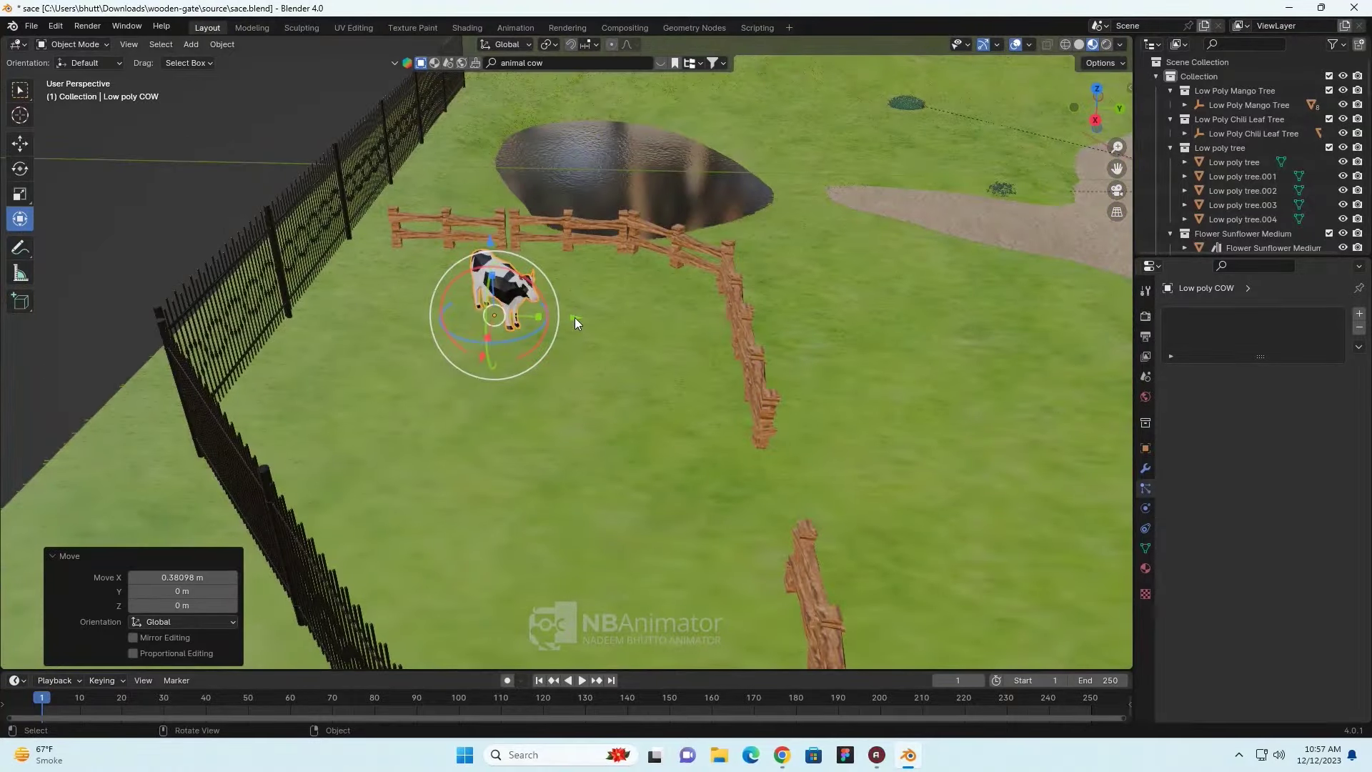
mouse_move(575, 318)
middle_mouse_down()
mouse_move(631, 475)
mouse_move(421, 473)
mouse_move(730, 462)
mouse_move(741, 484)
middle_mouse_up()
scroll(635, 474, "up", 2)
- Duplicate the cow and rotate the copy 69.7° about Z inside the pen
key("shift+d")
left_click(510, 321)
key("r")
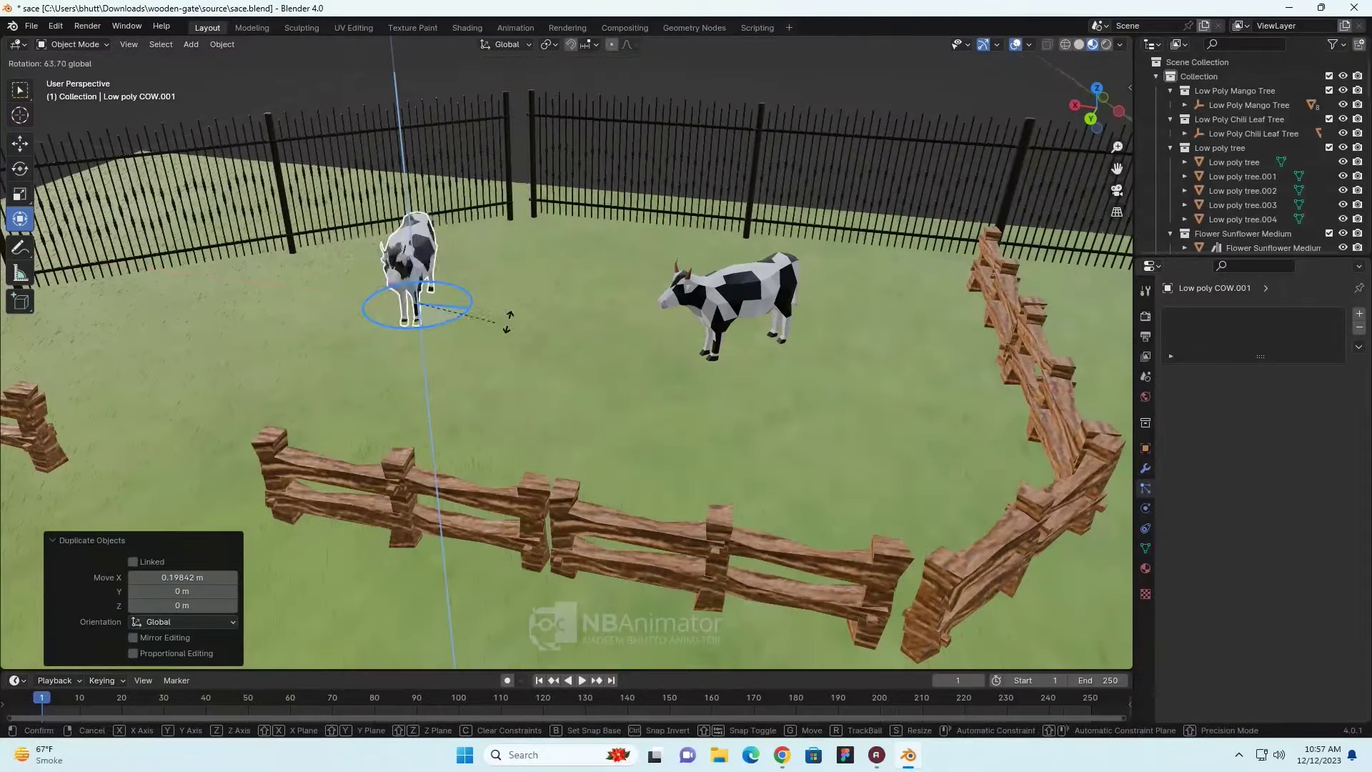
left_click(509, 321)
mouse_move(509, 321)
middle_mouse_down()
mouse_move(776, 429)
mouse_move(721, 455)
middle_mouse_up()
scroll(733, 467, "down", 3)
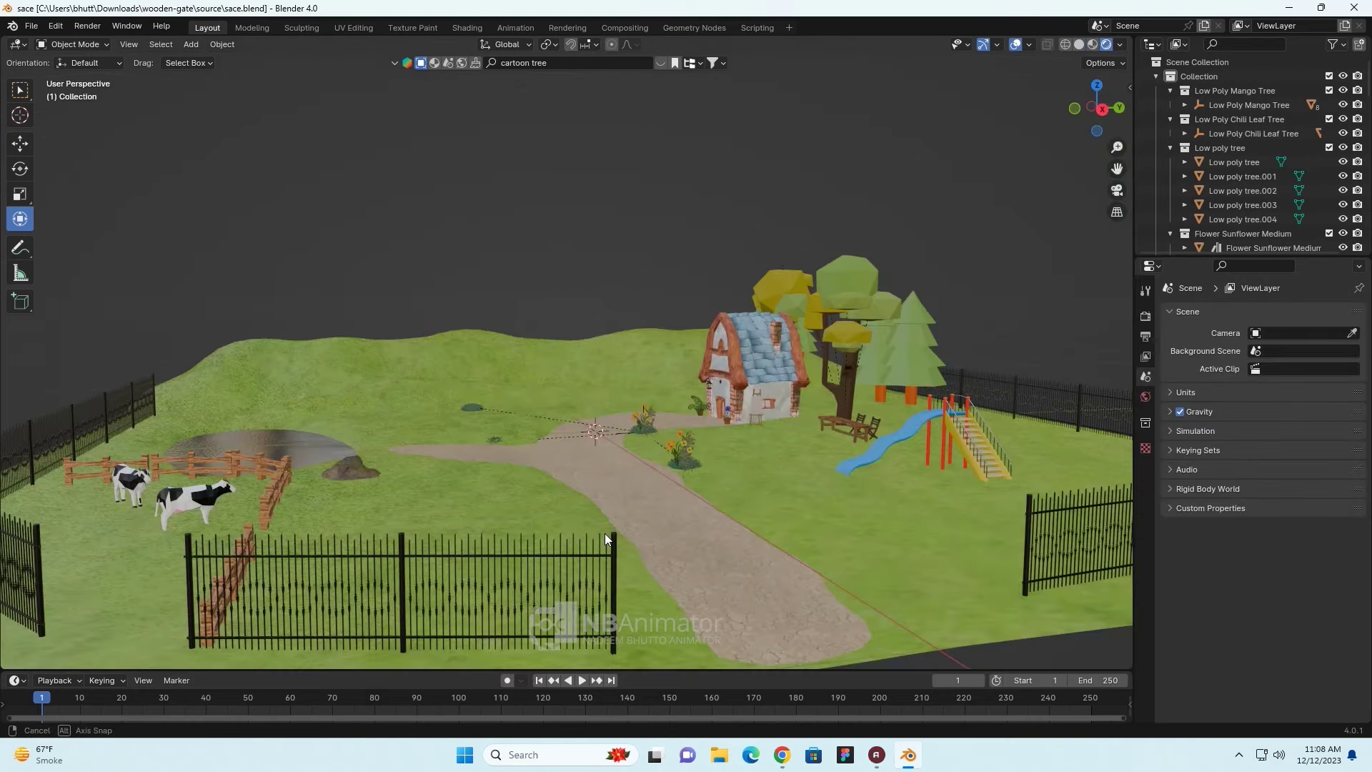
middle_click_drag(605, 533, 572, 519)
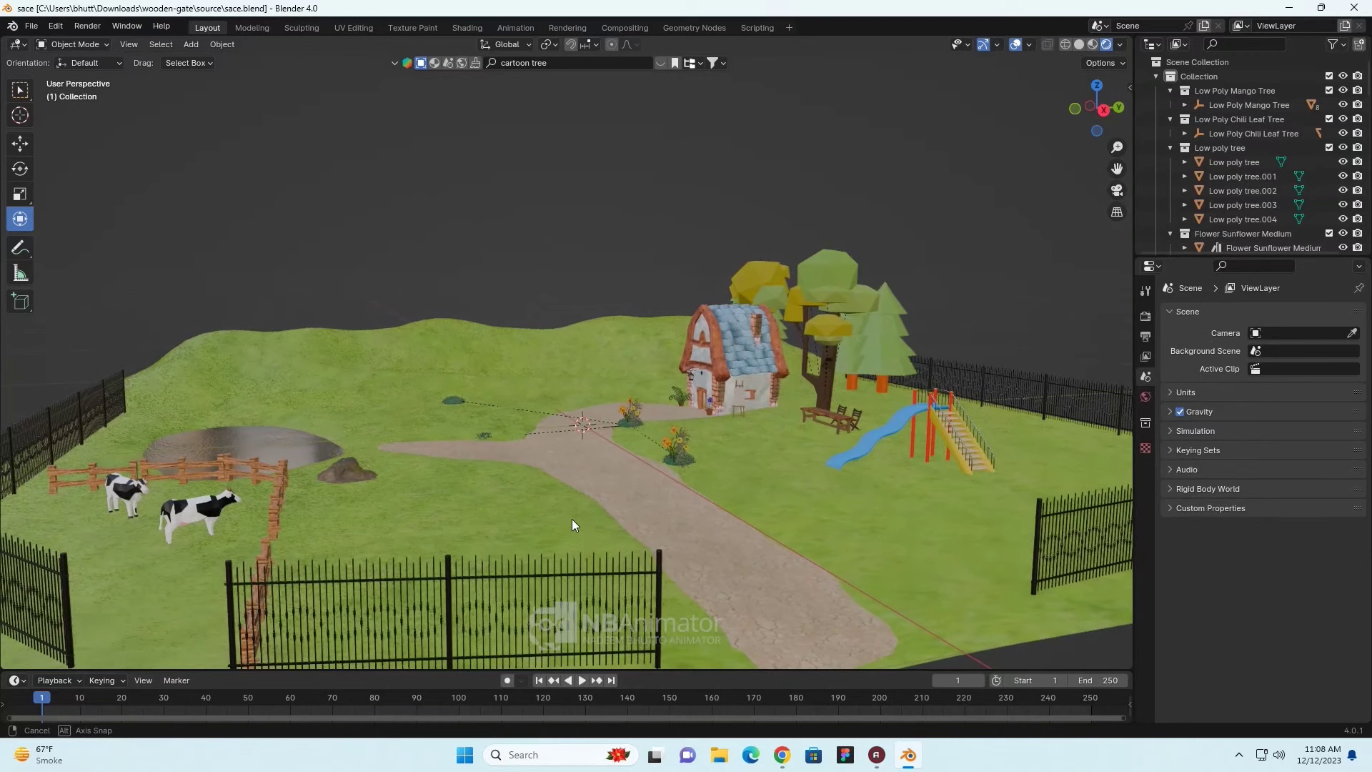
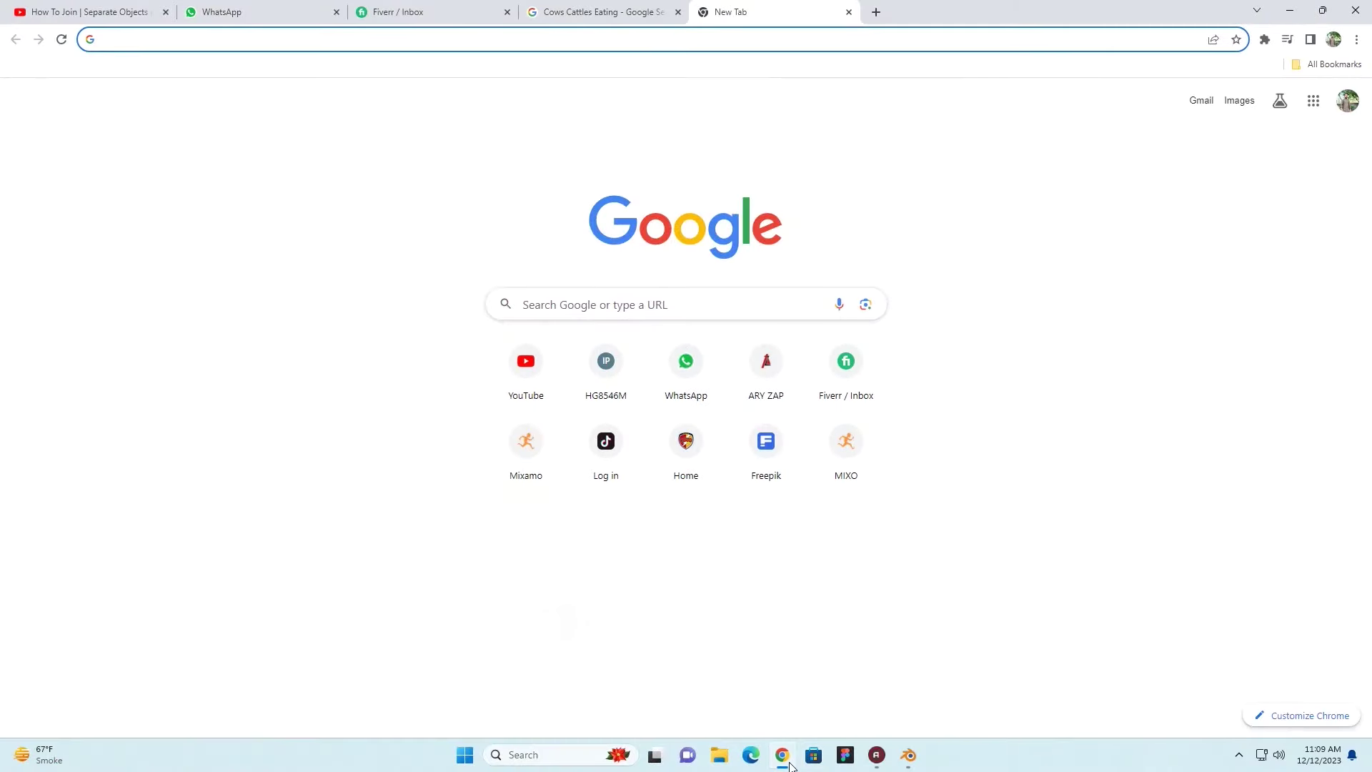
- Search Google for 'cartoon background images tree mountain'
left_click(790, 766)
left_click(782, 765)
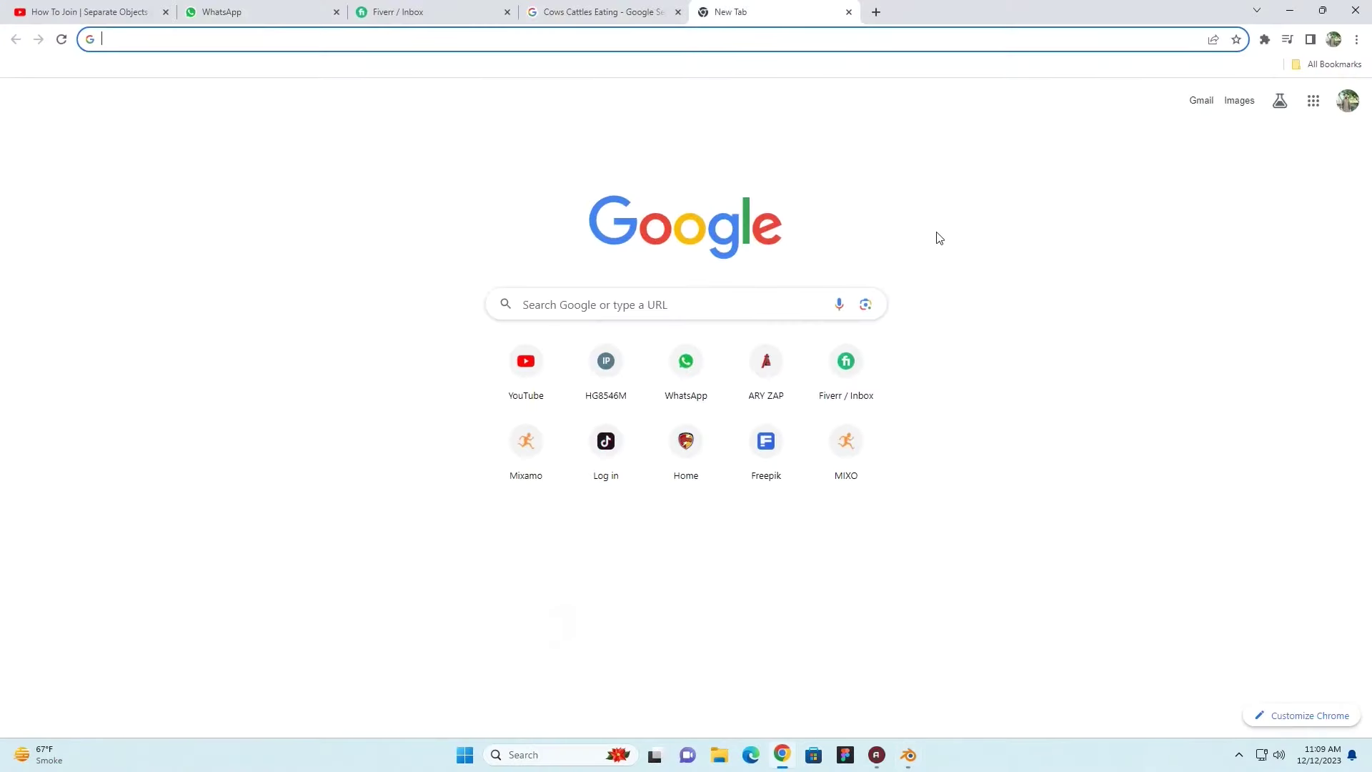
left_click(418, 44)
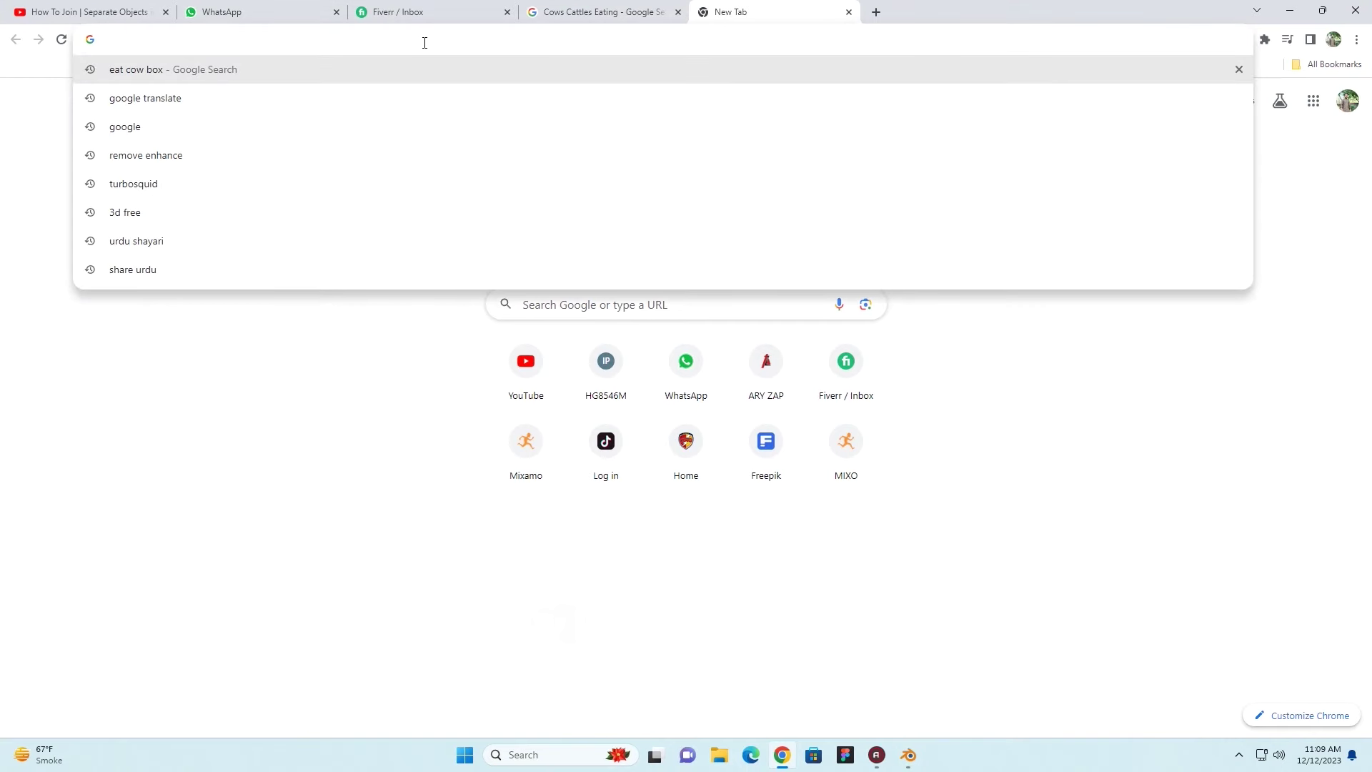
type("car")
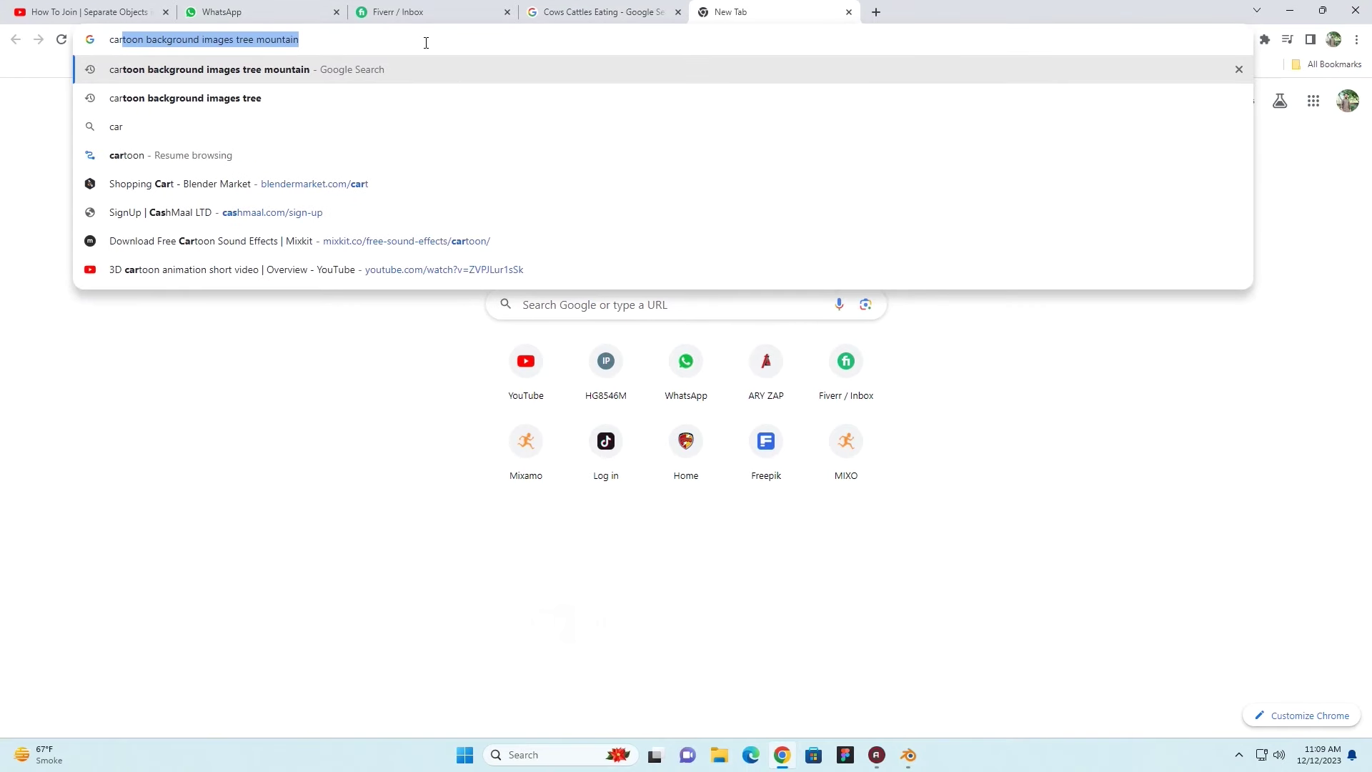
type("t")
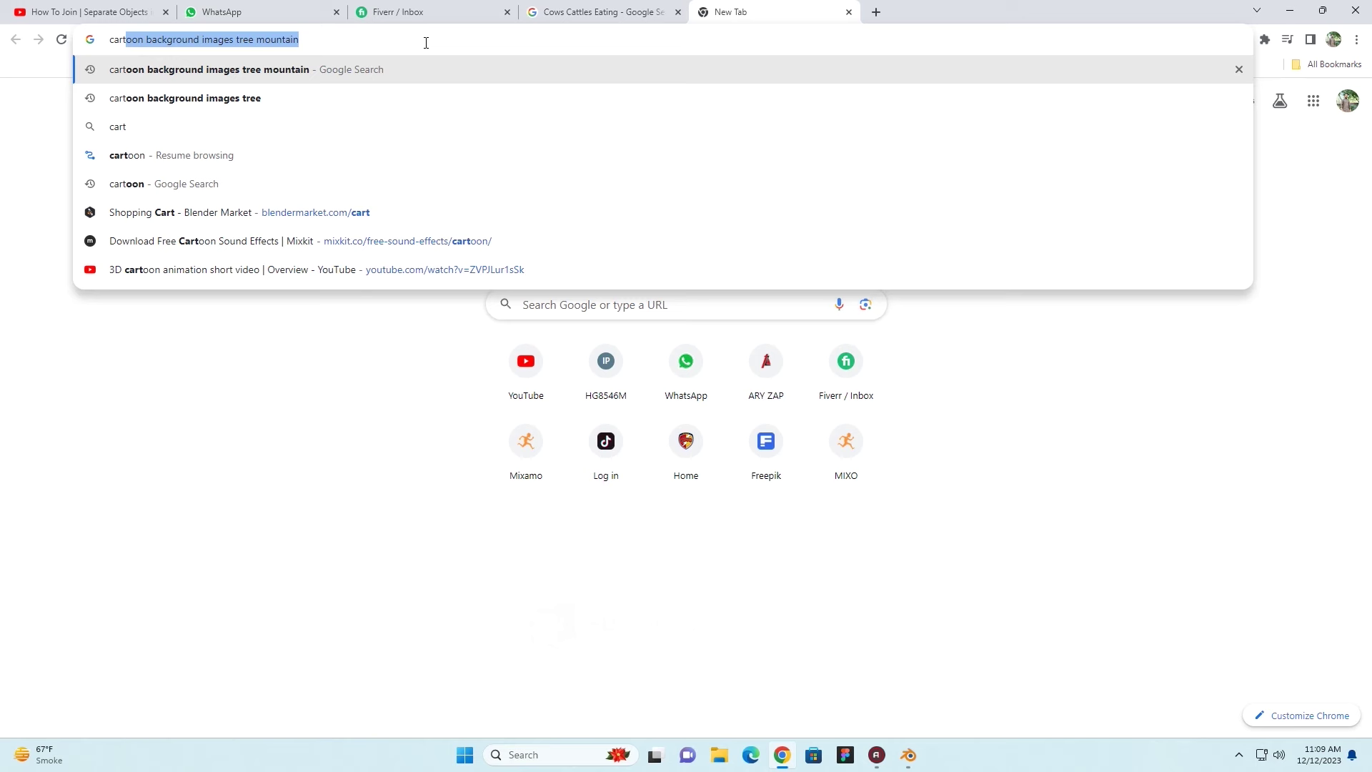
key("Return")
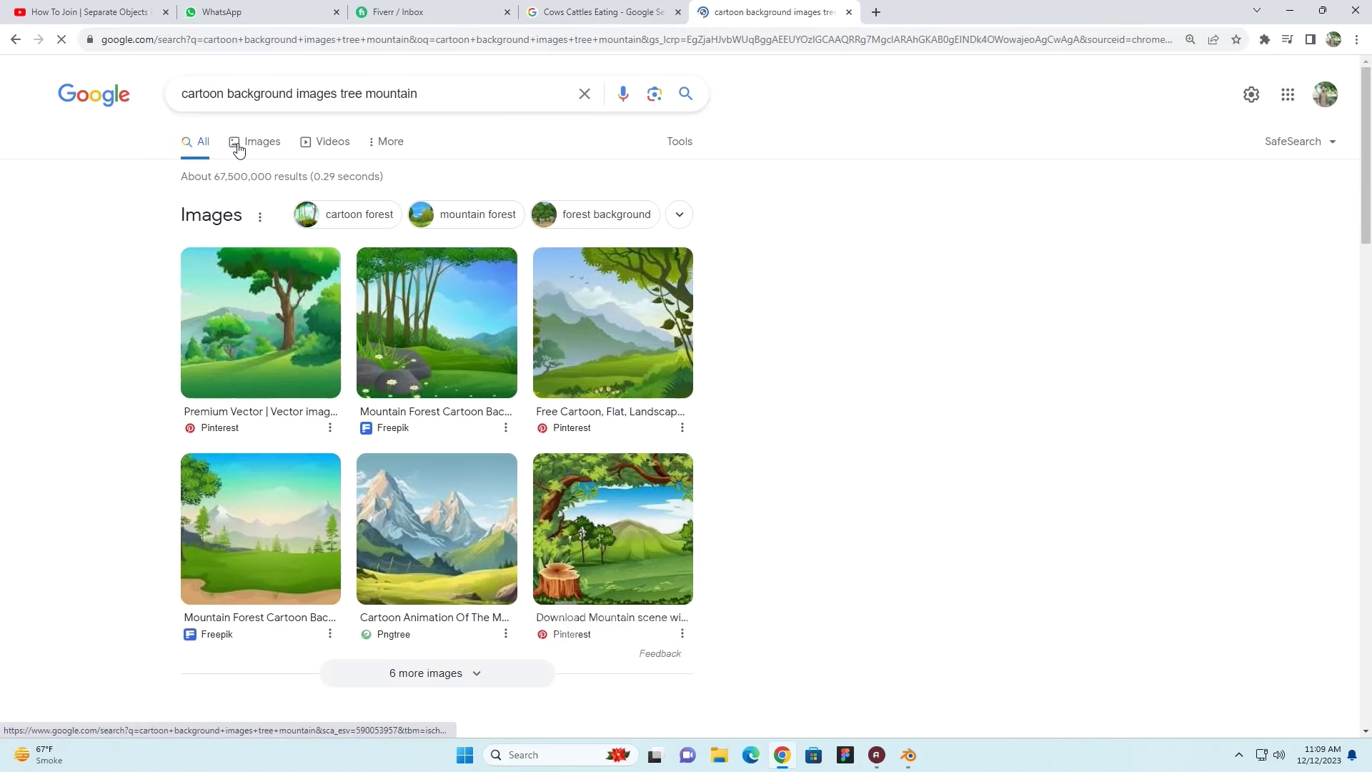
- Filter to image results and preview the Pngtree cartoon mountains-and-trees picture
left_click(239, 148)
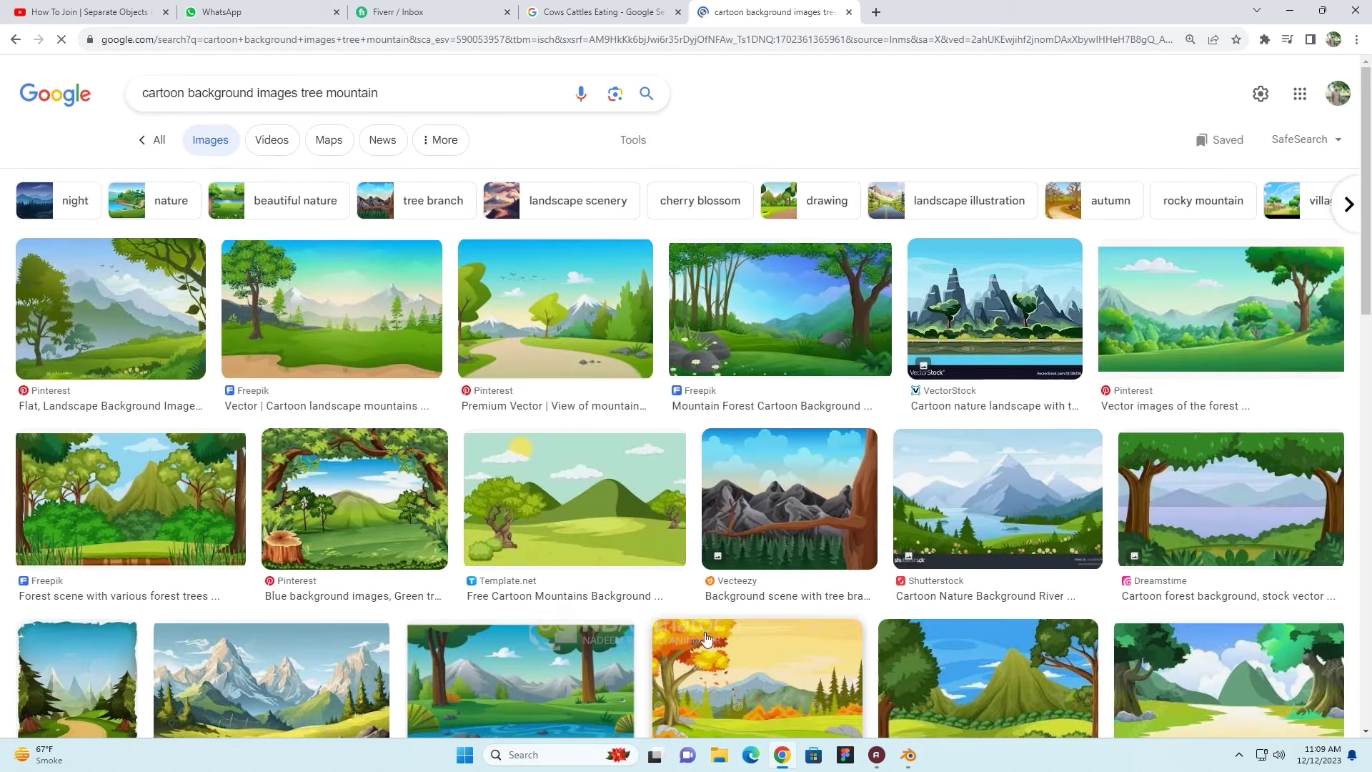
scroll(413, 487, "down", 1)
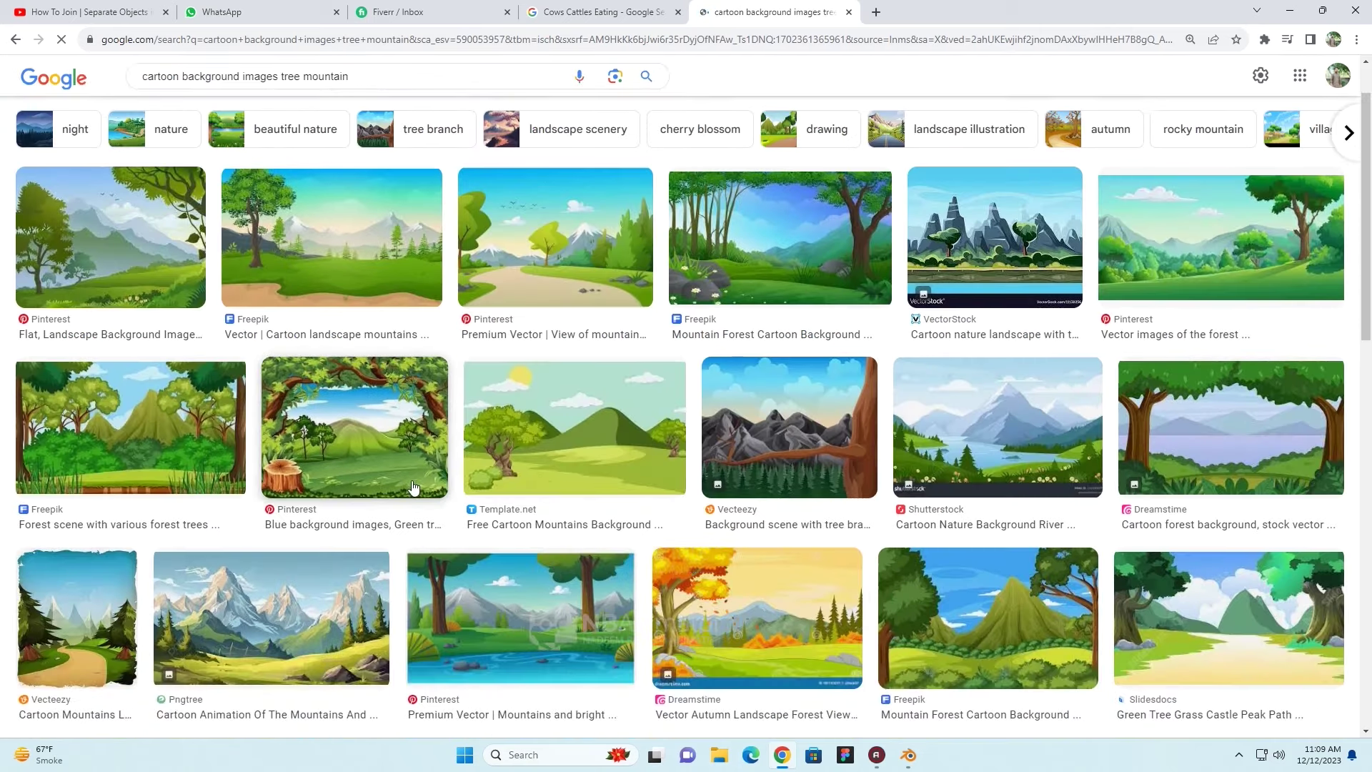
scroll(413, 487, "down", 1)
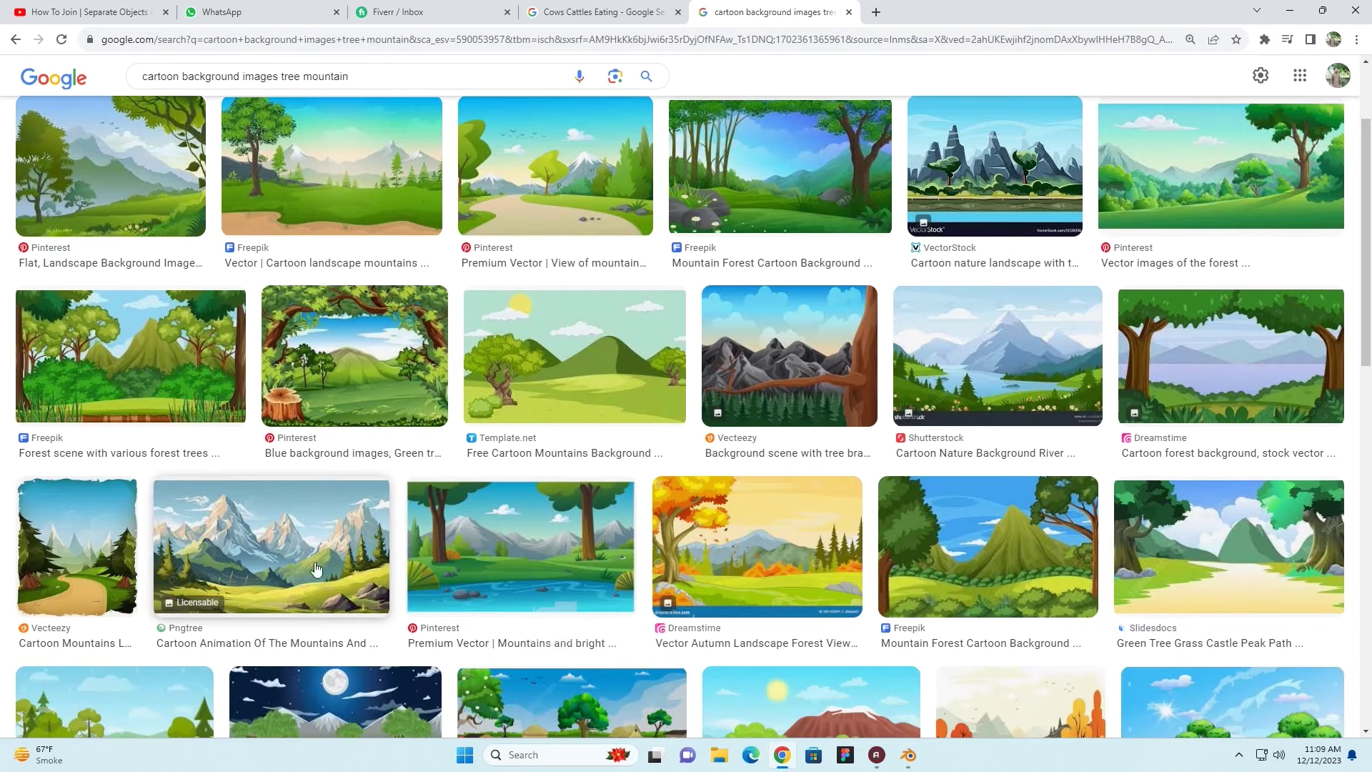
left_click(287, 572)
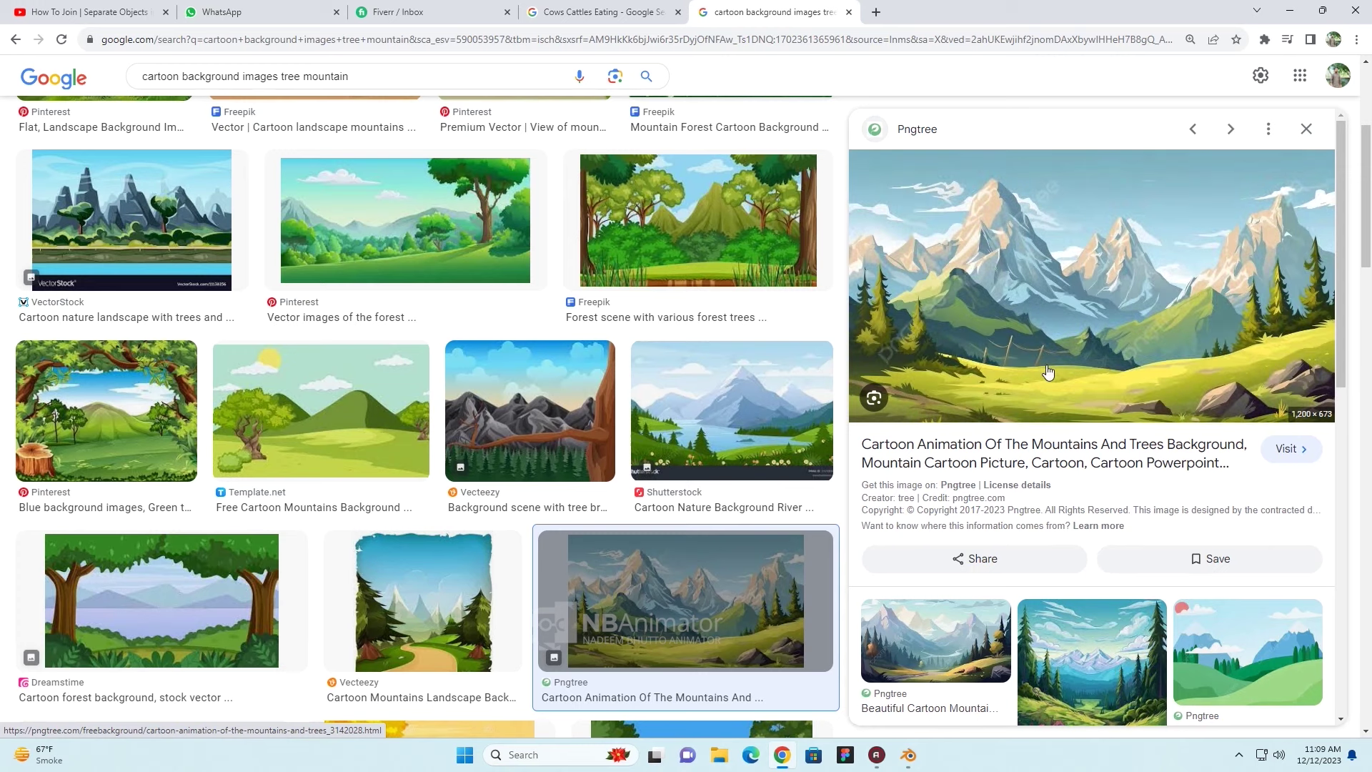
- Save the Pngtree mountains image to the Desktop as a JPEG, then return to Blender
right_click(1047, 367)
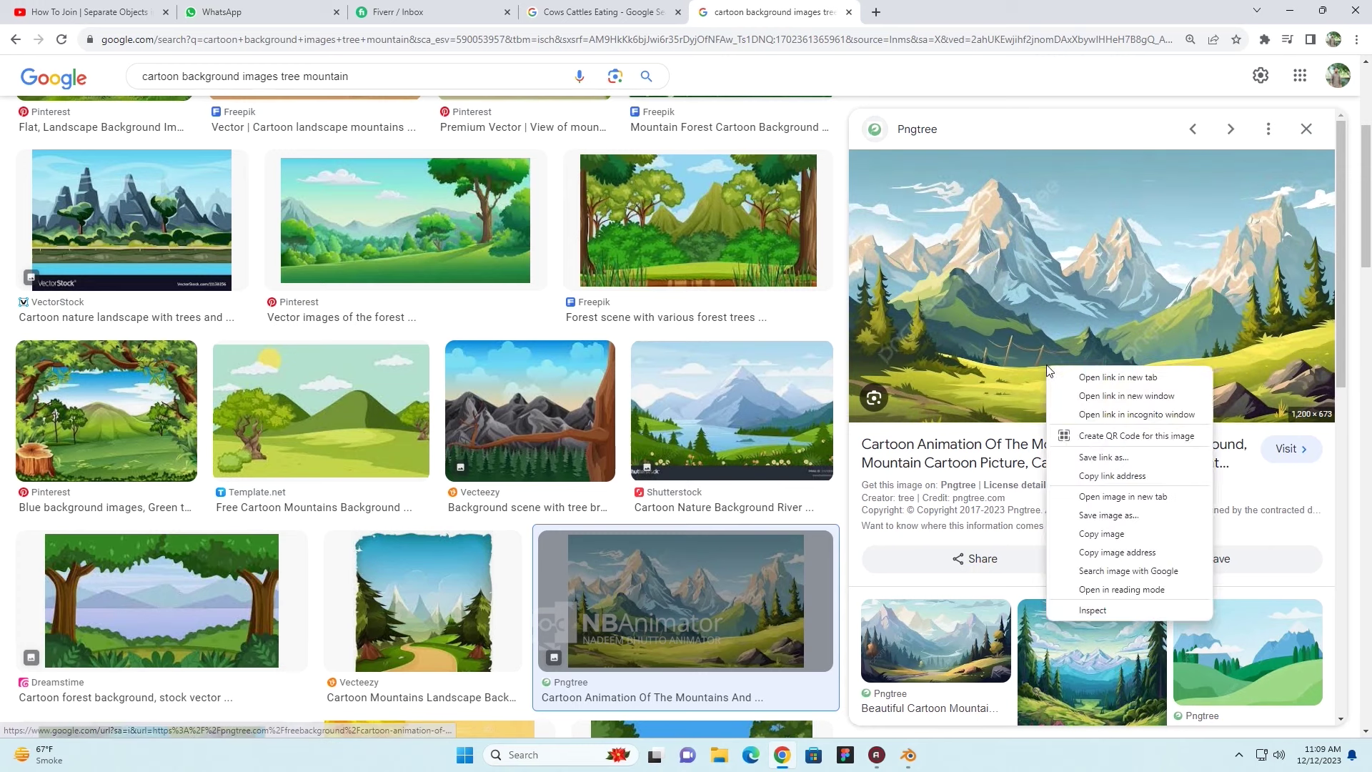
left_click(1131, 518)
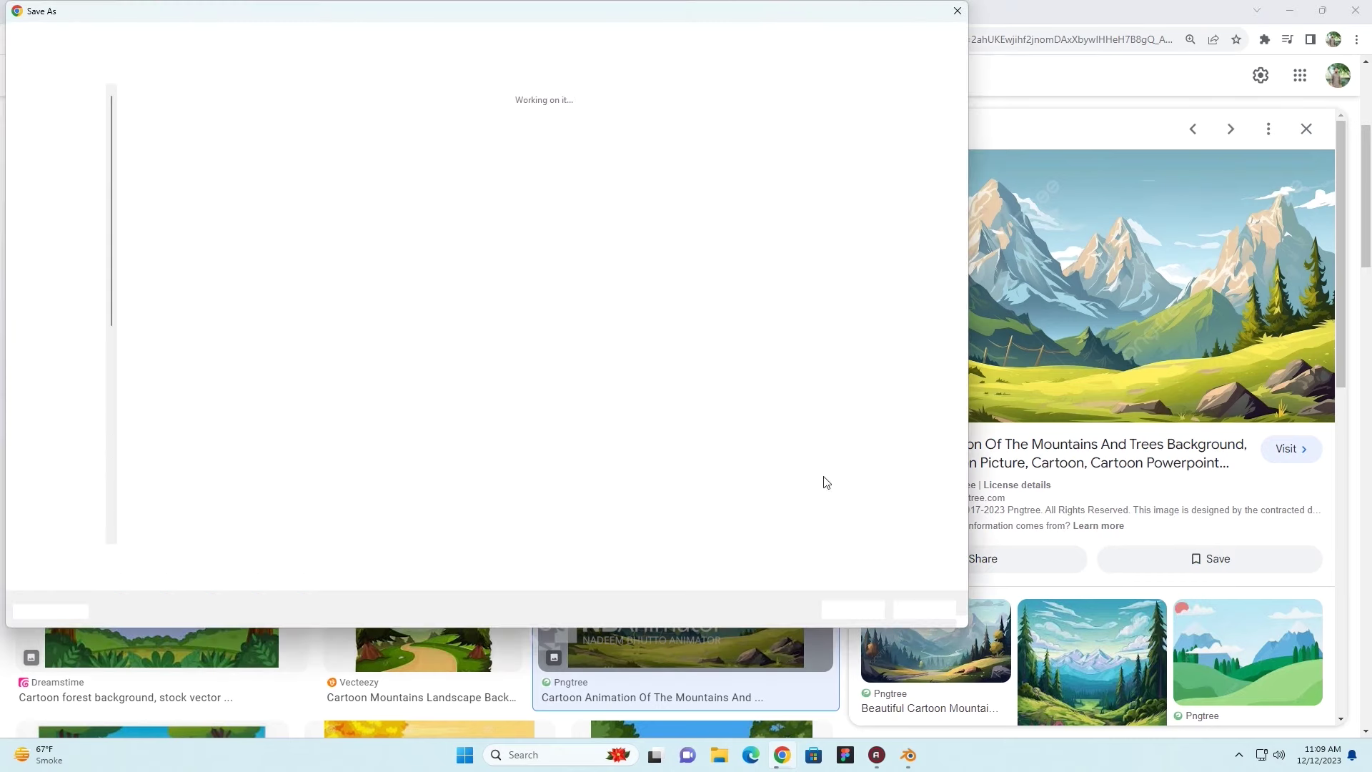
left_click(61, 190)
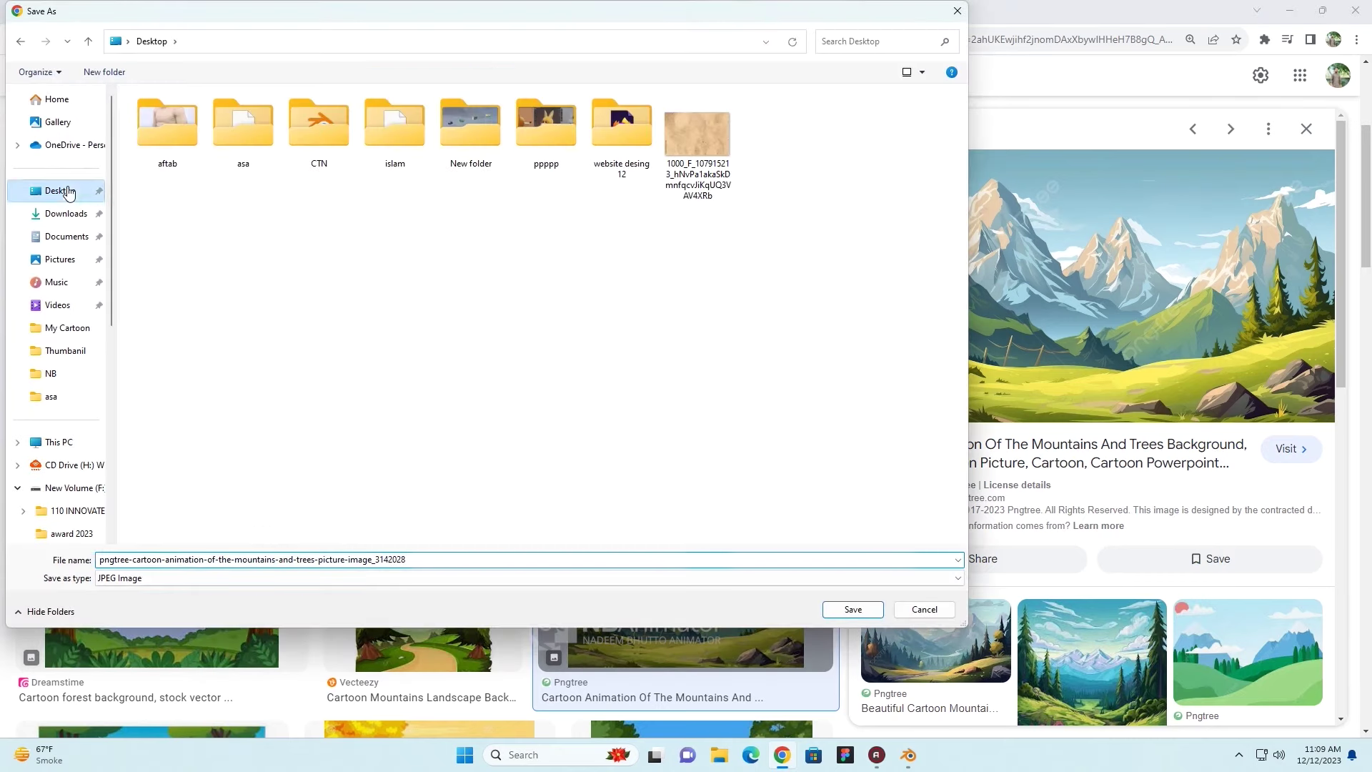
left_click(841, 620)
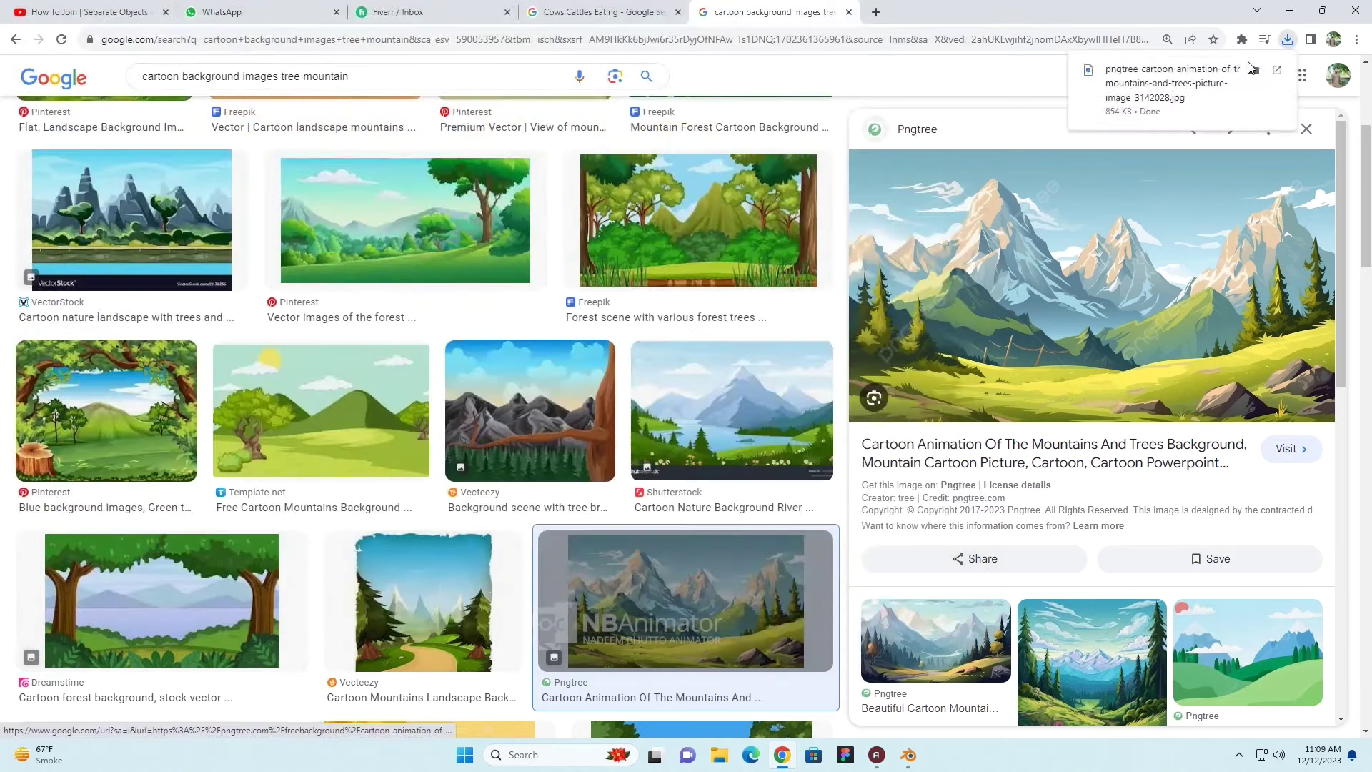
left_click(908, 756)
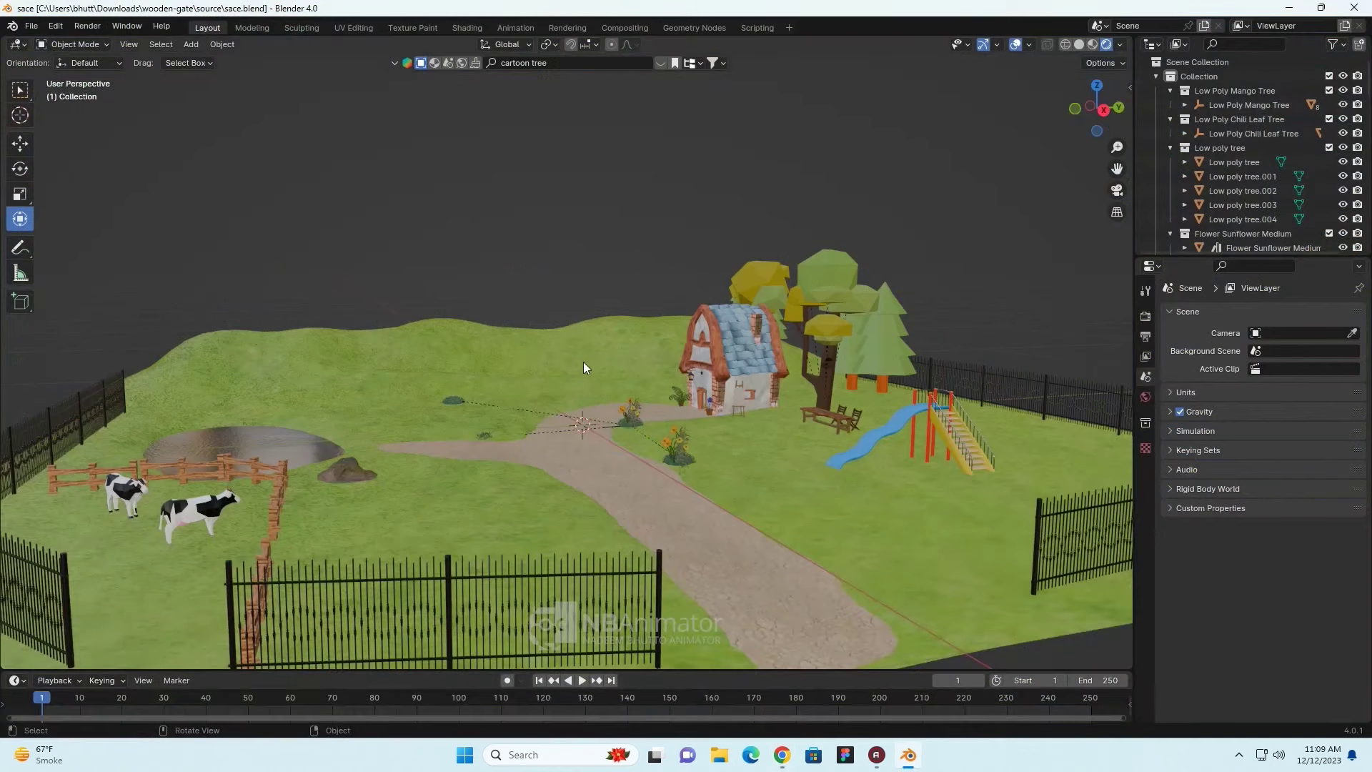
- Add a mesh plane and raise it 0.5114 m above the farm
scroll(589, 361, "down", 5)
mouse_move(589, 362)
middle_mouse_down()
mouse_move(601, 410)
mouse_move(589, 405)
middle_mouse_up()
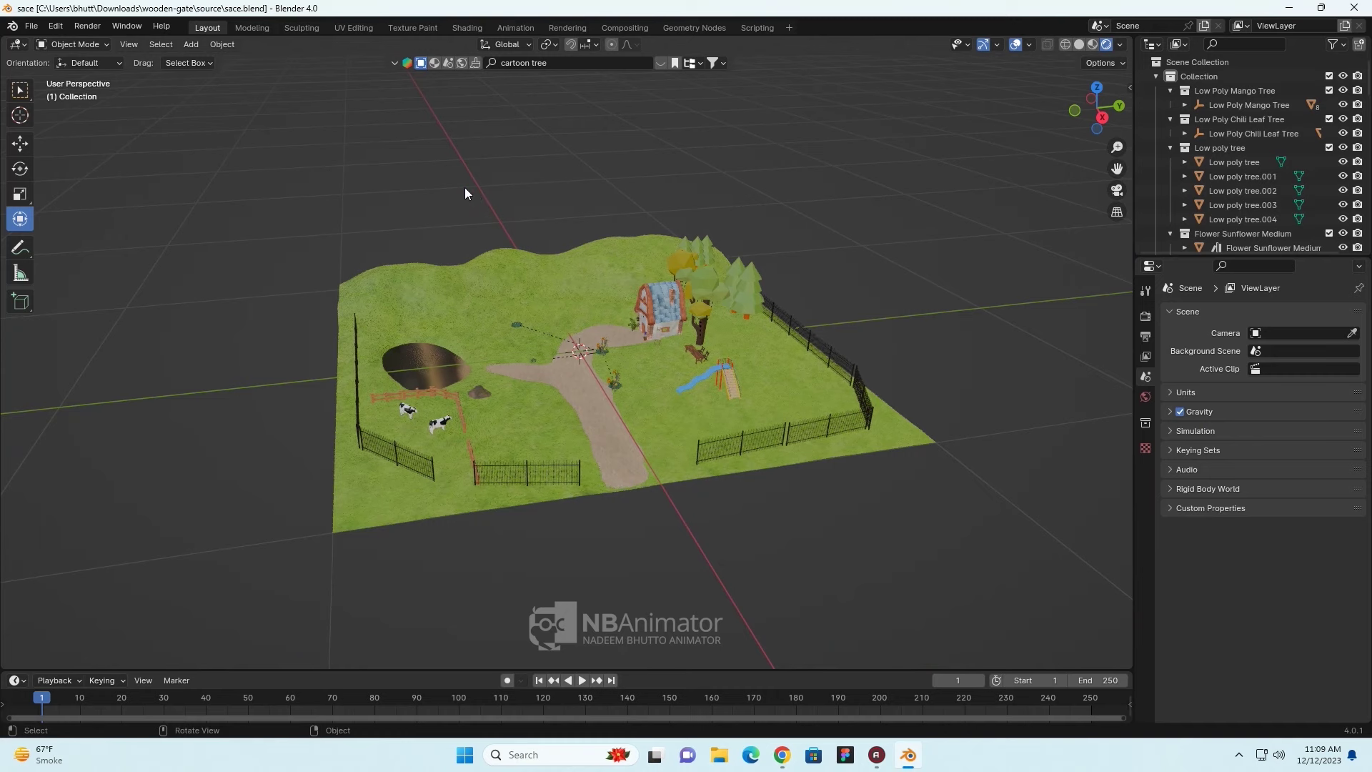
key("shift+a")
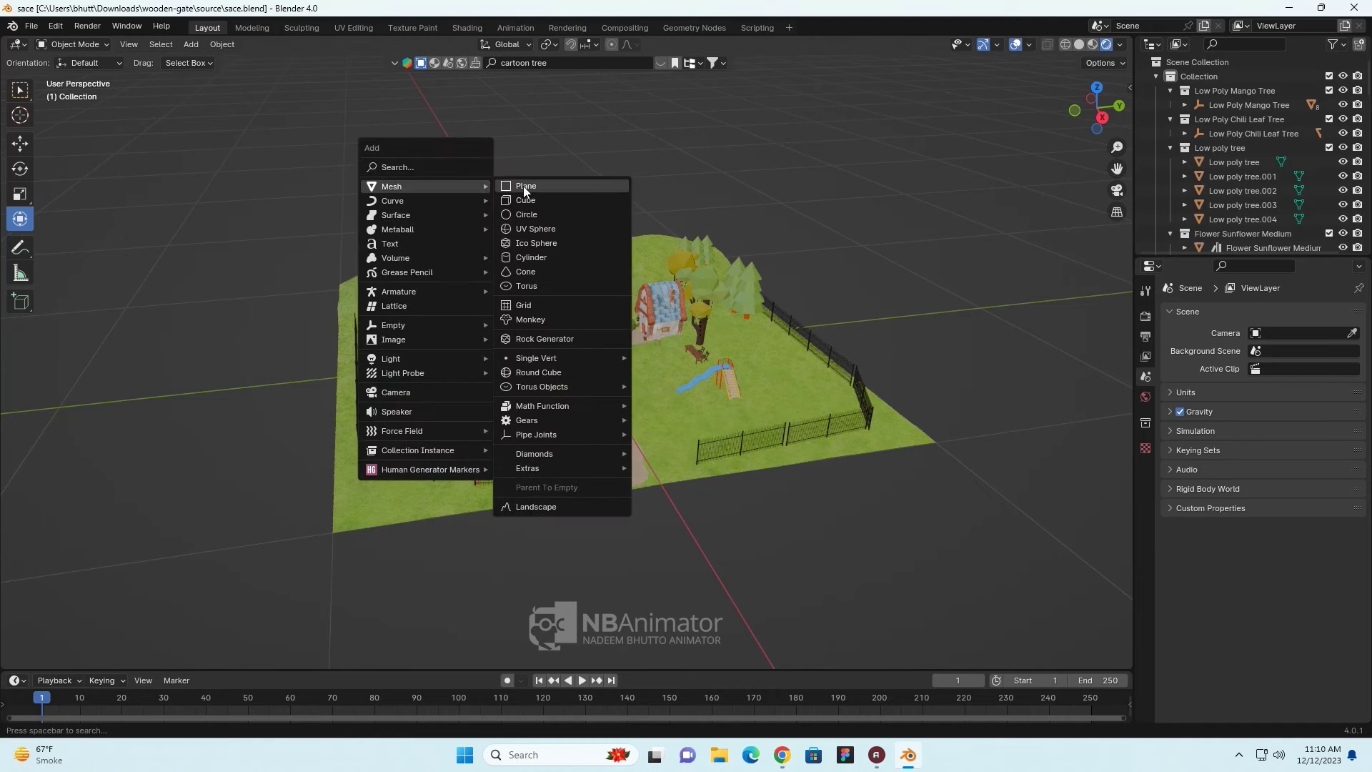
left_click(524, 186)
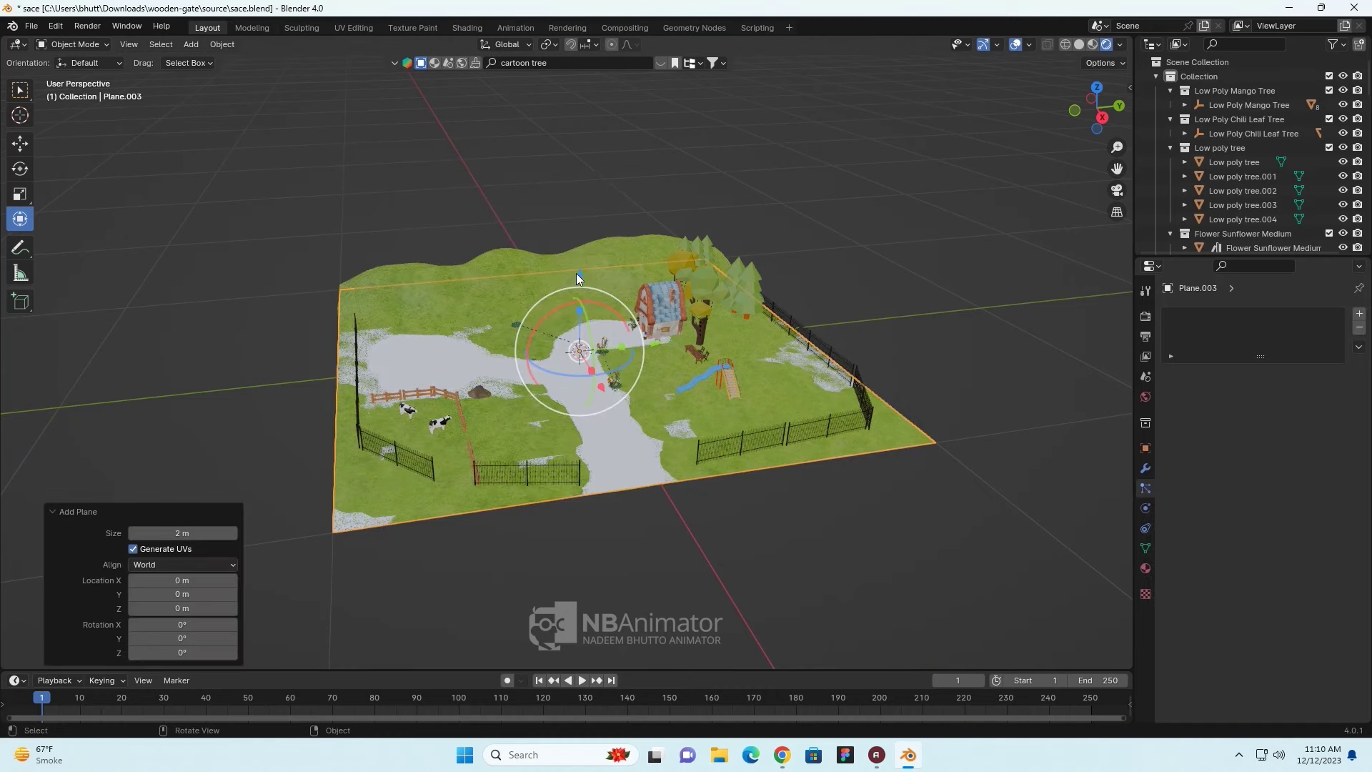
left_click_drag(576, 273, 576, 158)
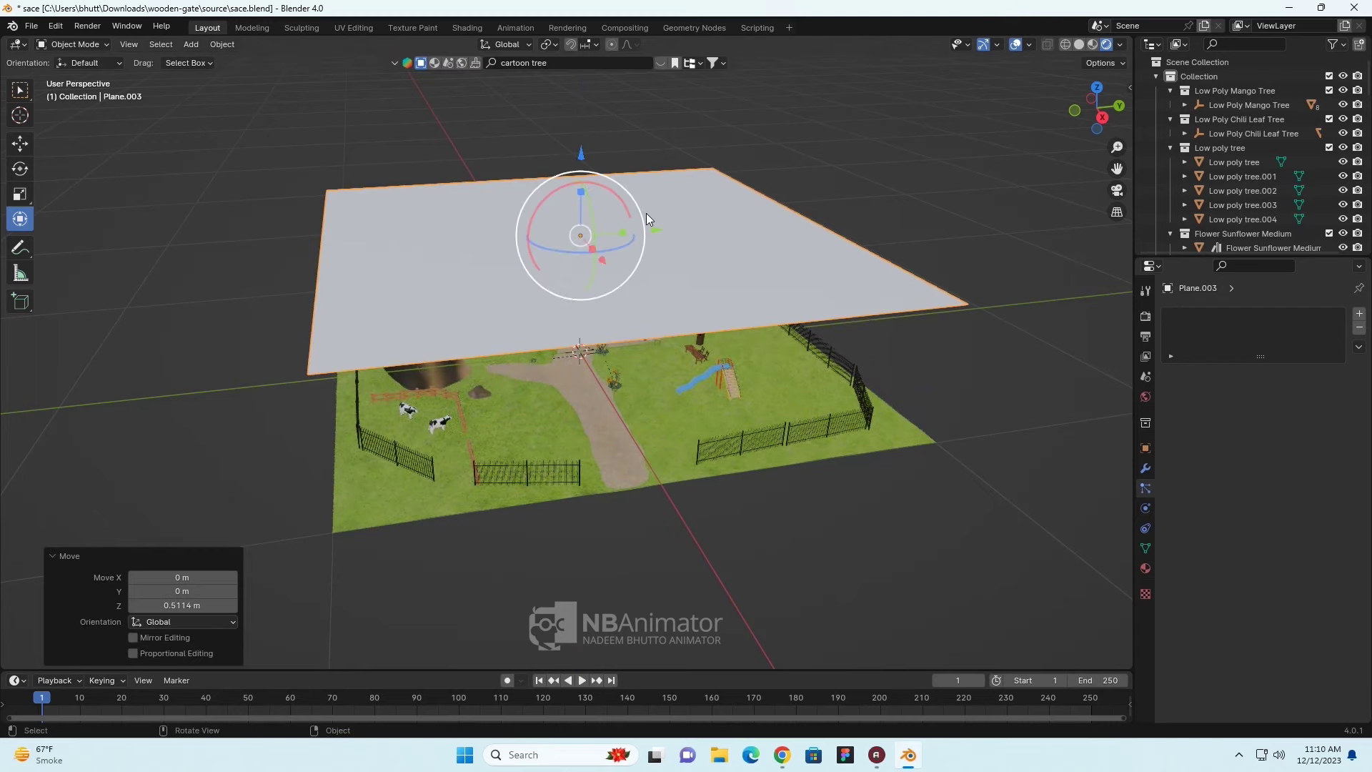
- Rotate the plane 89.6° upright in right-side view and begin a Y-axis move
key("KP_3")
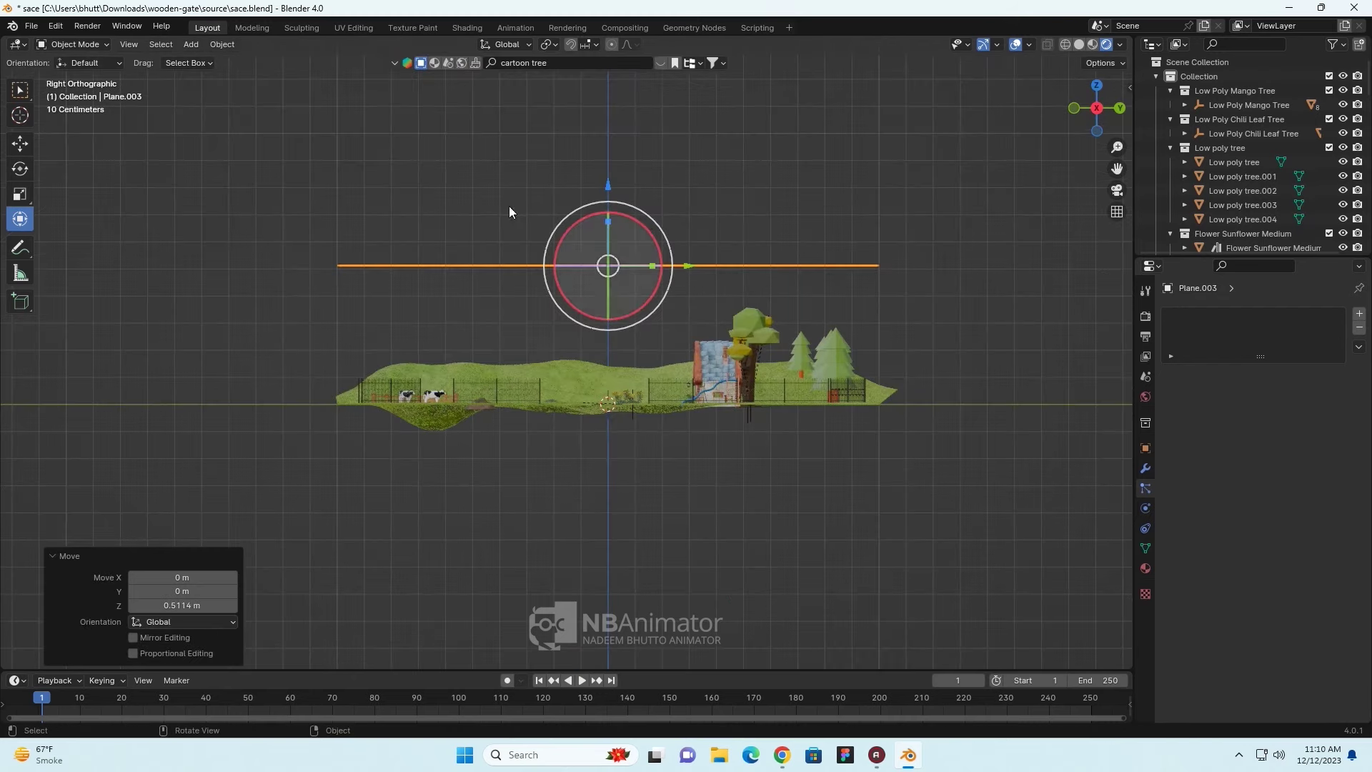
left_click(27, 147)
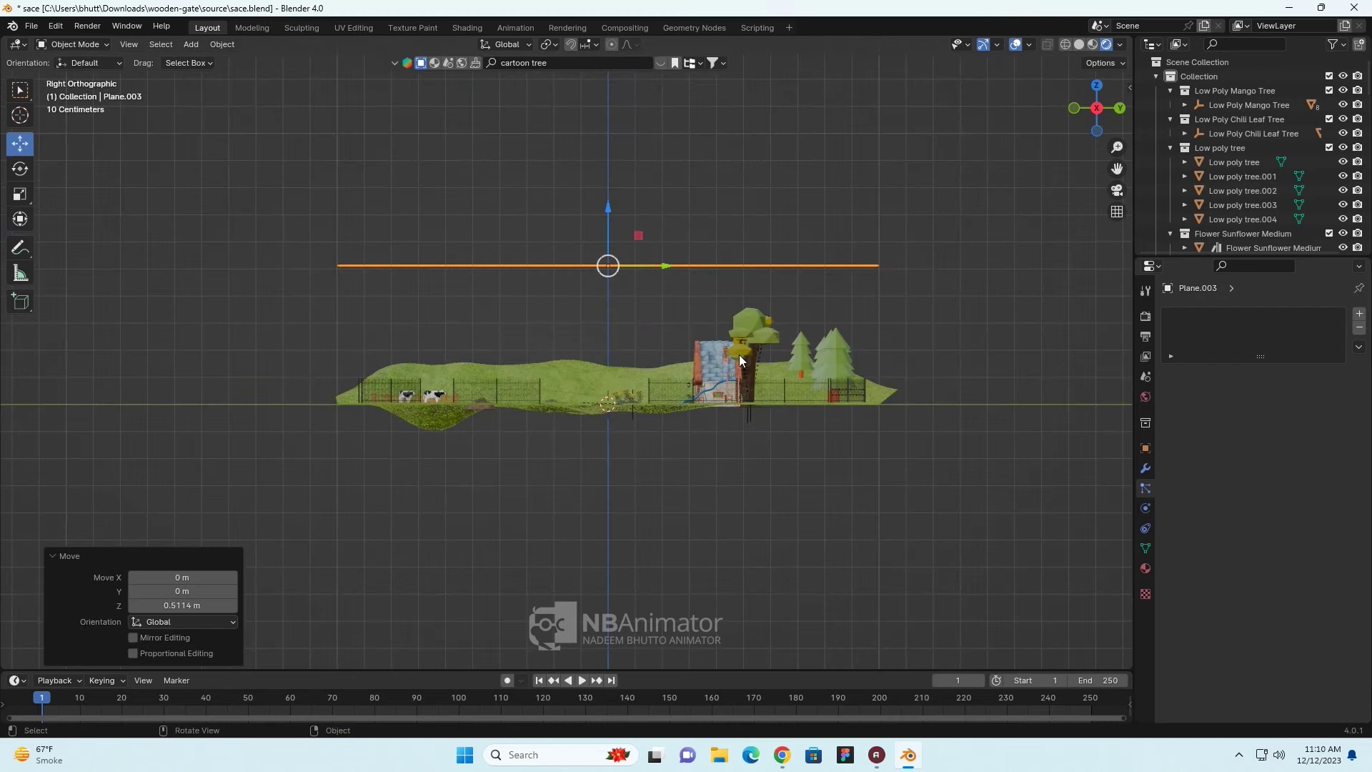
key("r")
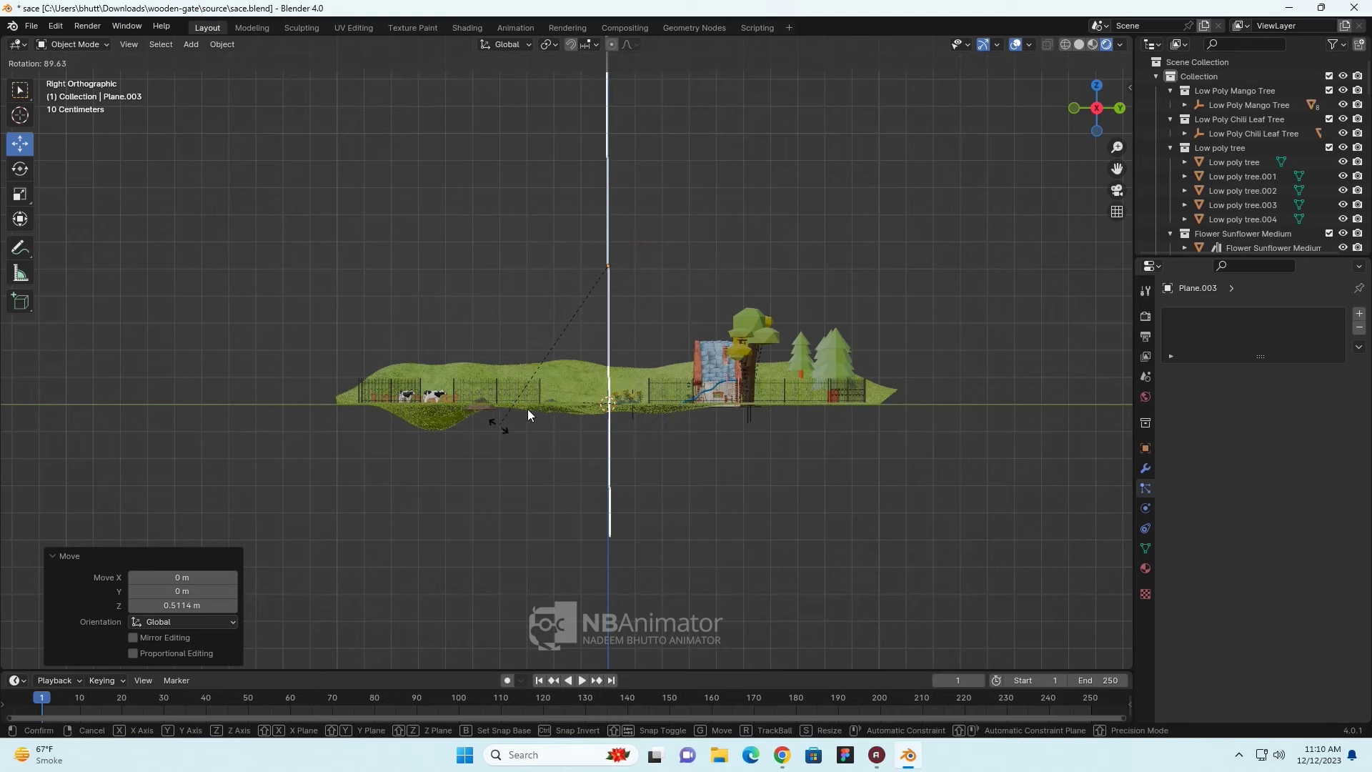
left_click(528, 410)
key("g")
key("y")
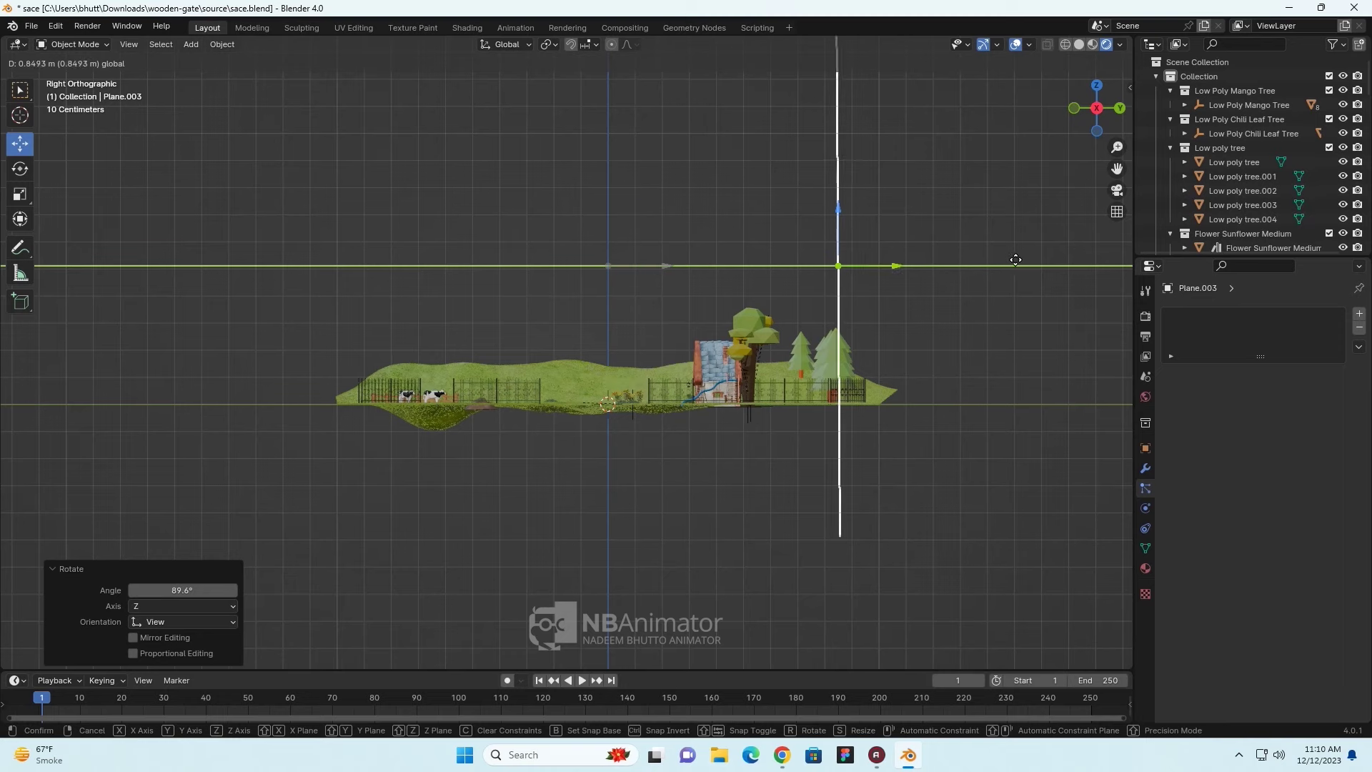
- Place the backdrop 1.25 m along Y and slide it left along X
left_click(1003, 262)
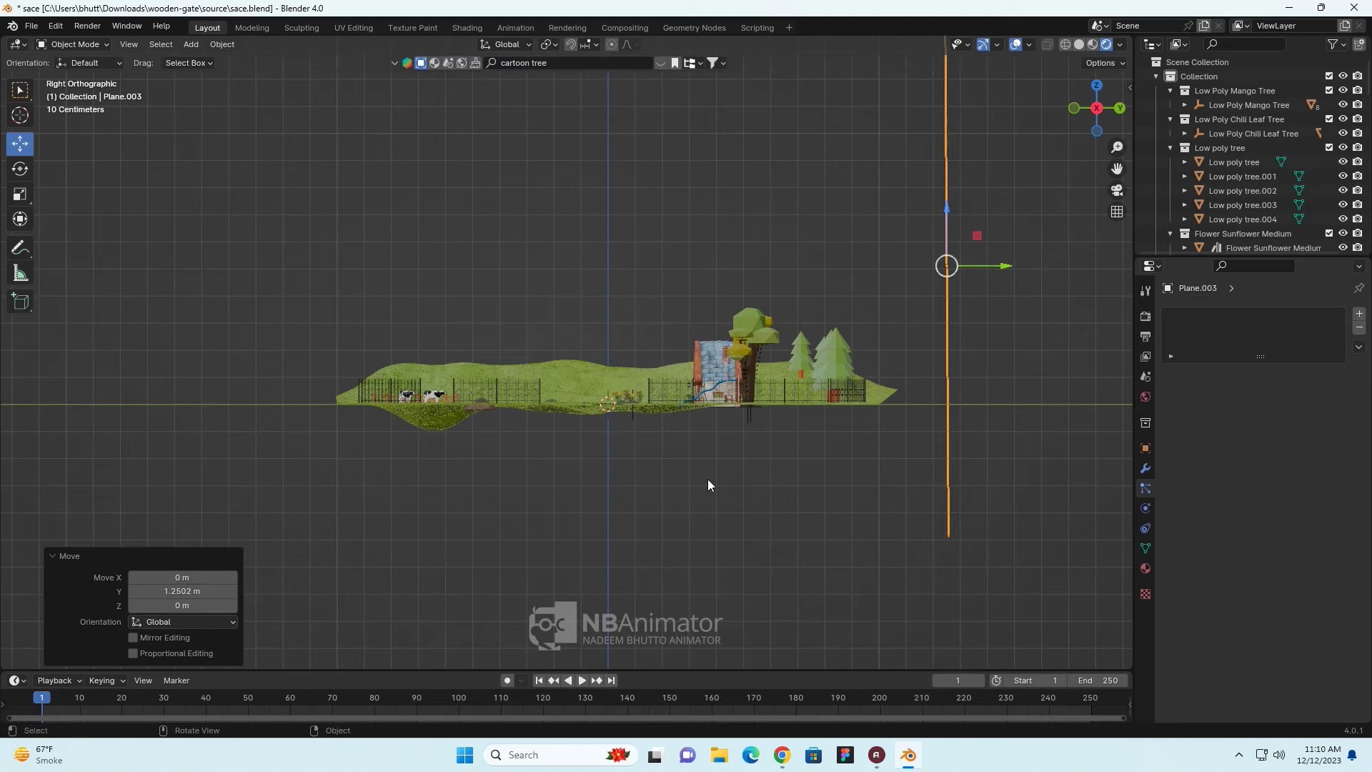
mouse_move(708, 478)
middle_mouse_down()
mouse_move(904, 492)
mouse_move(722, 497)
middle_mouse_up()
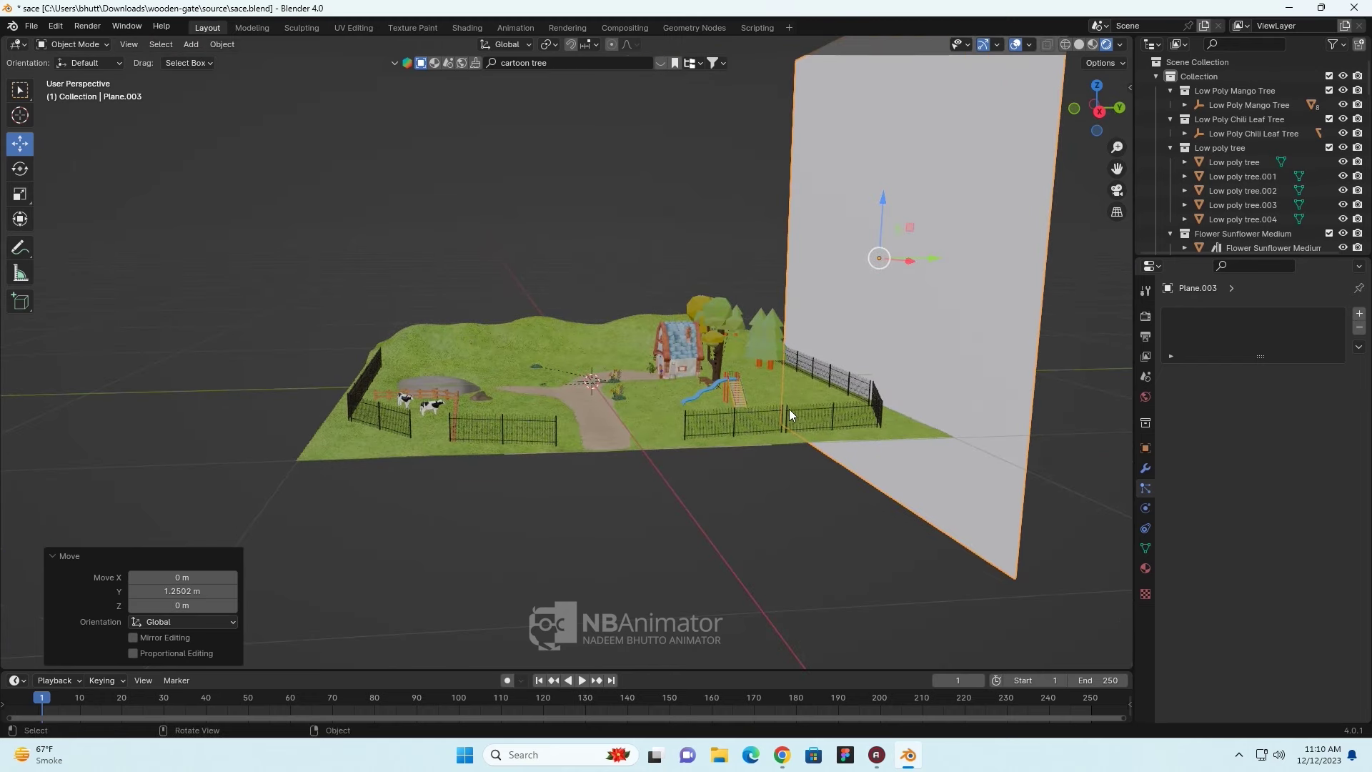
middle_click_drag(789, 409, 896, 394)
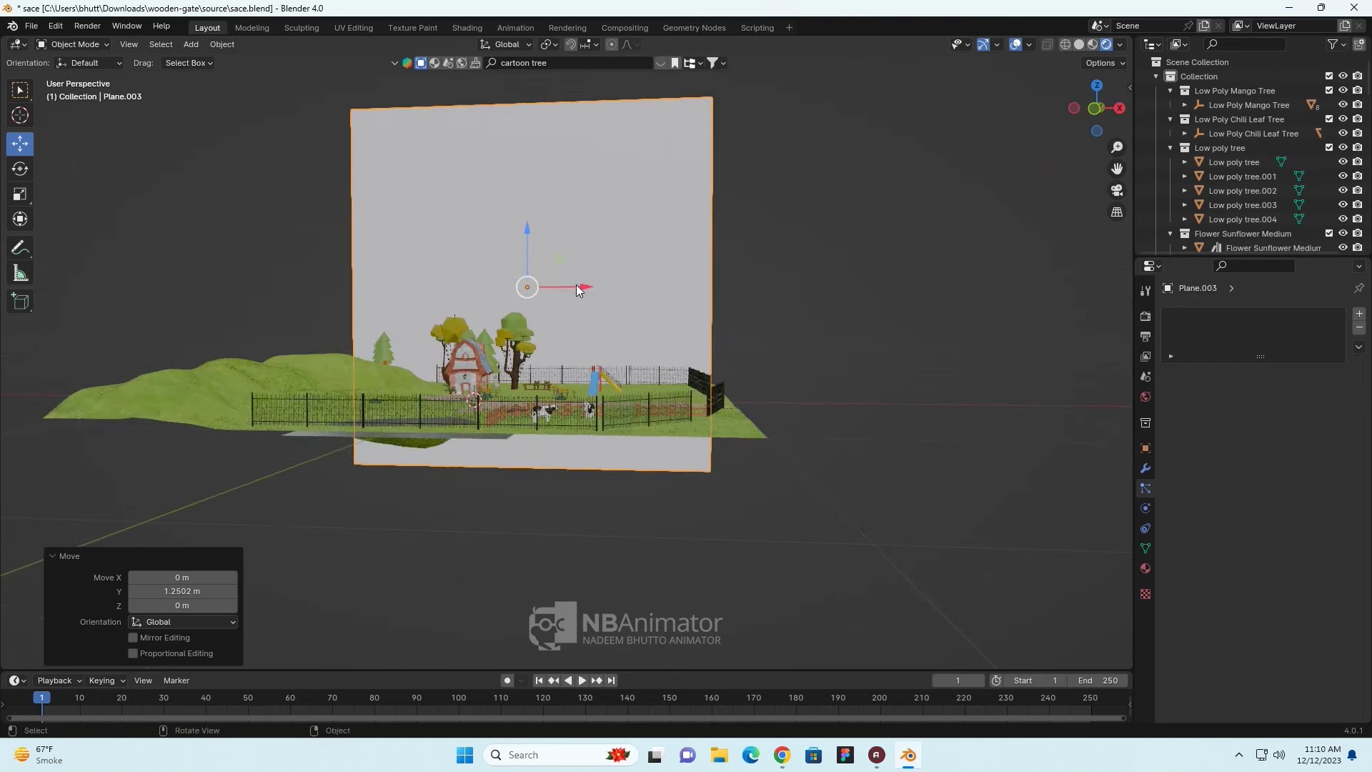
left_click_drag(577, 288, 225, 306)
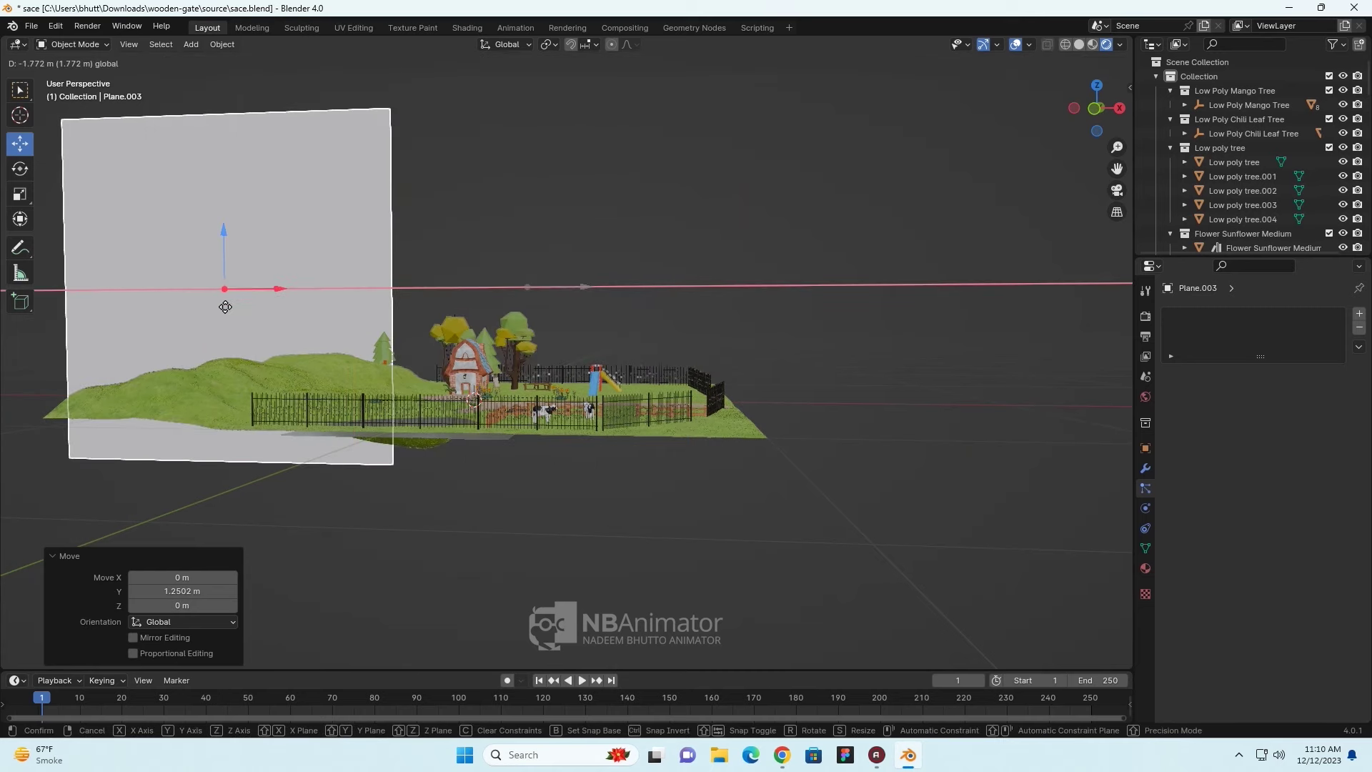
left_click_drag(226, 307, 178, 309)
key("KP_5")
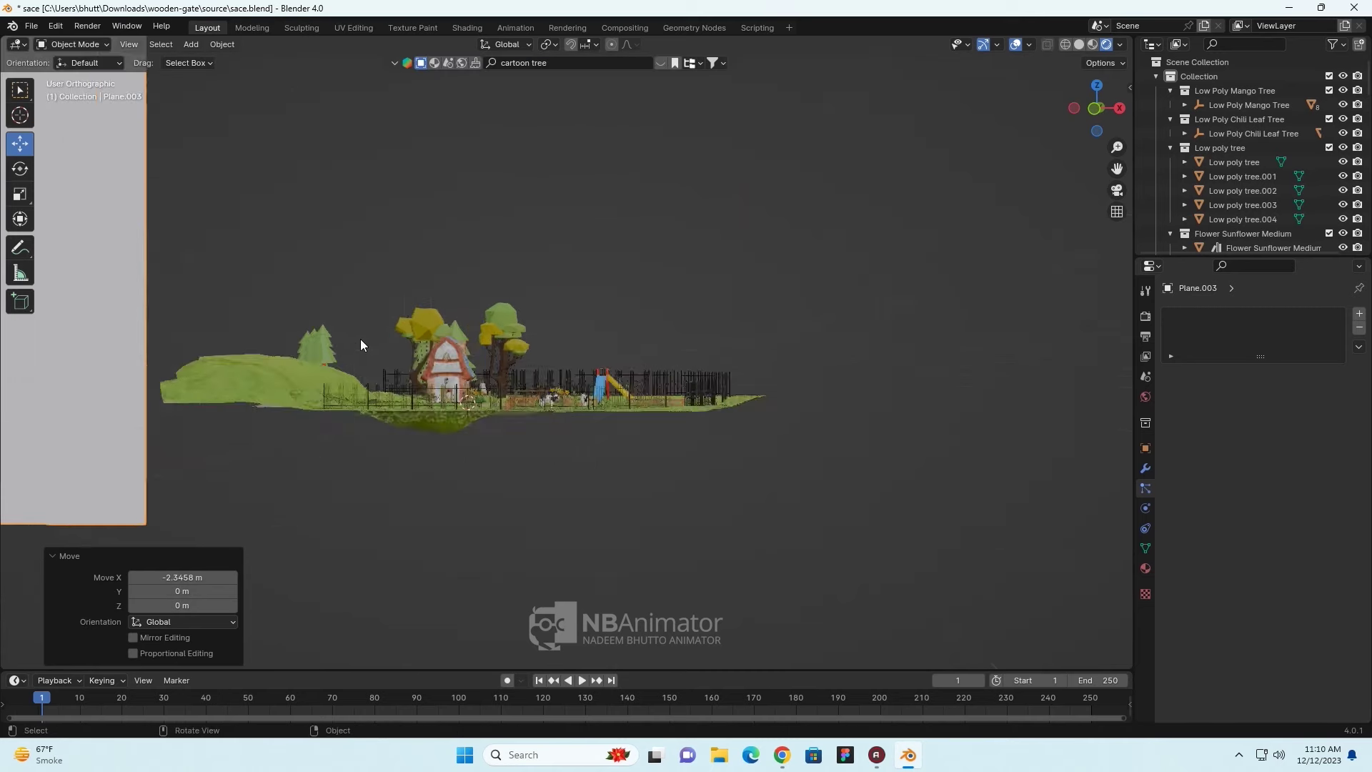
- Rotate the backdrop exactly 90° about Z in Right Orthographic view
key("KP_3")
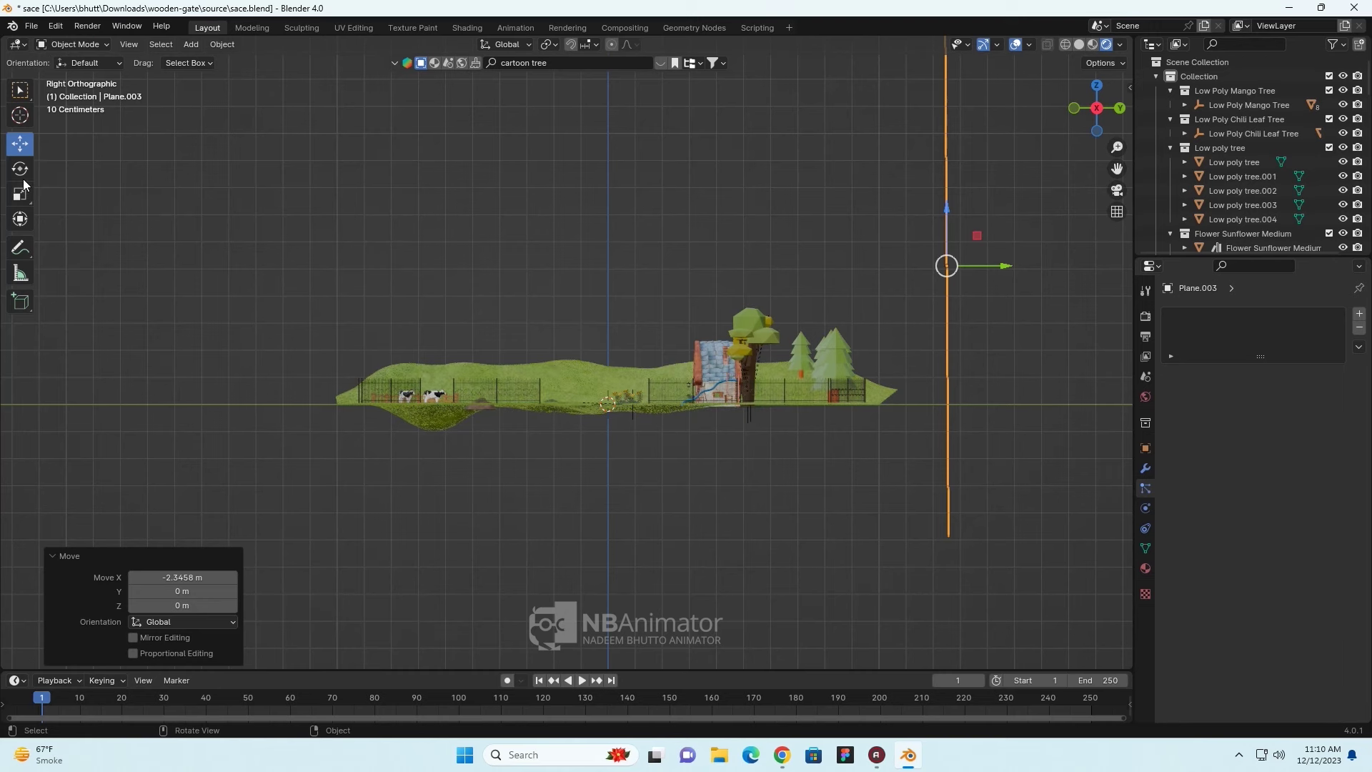
left_click(20, 227)
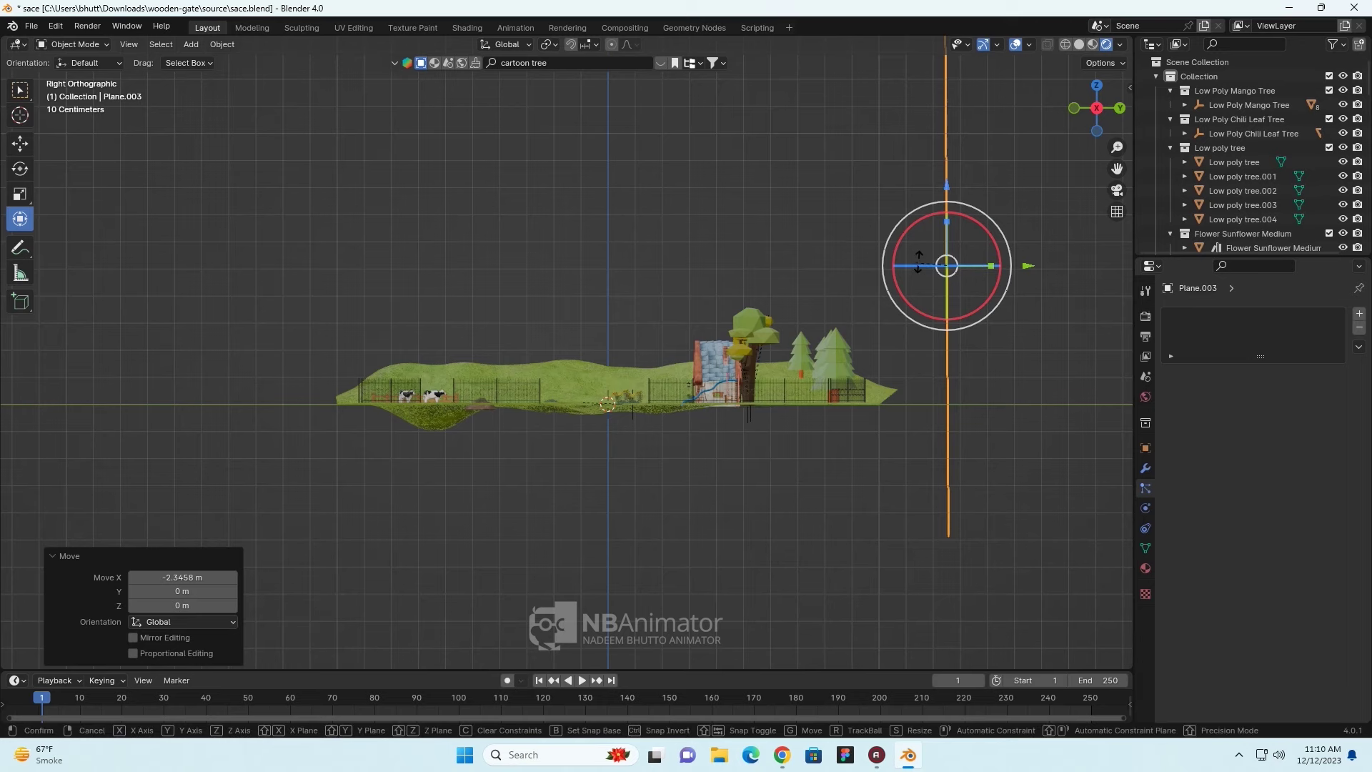
left_click_drag(911, 265, 977, 260)
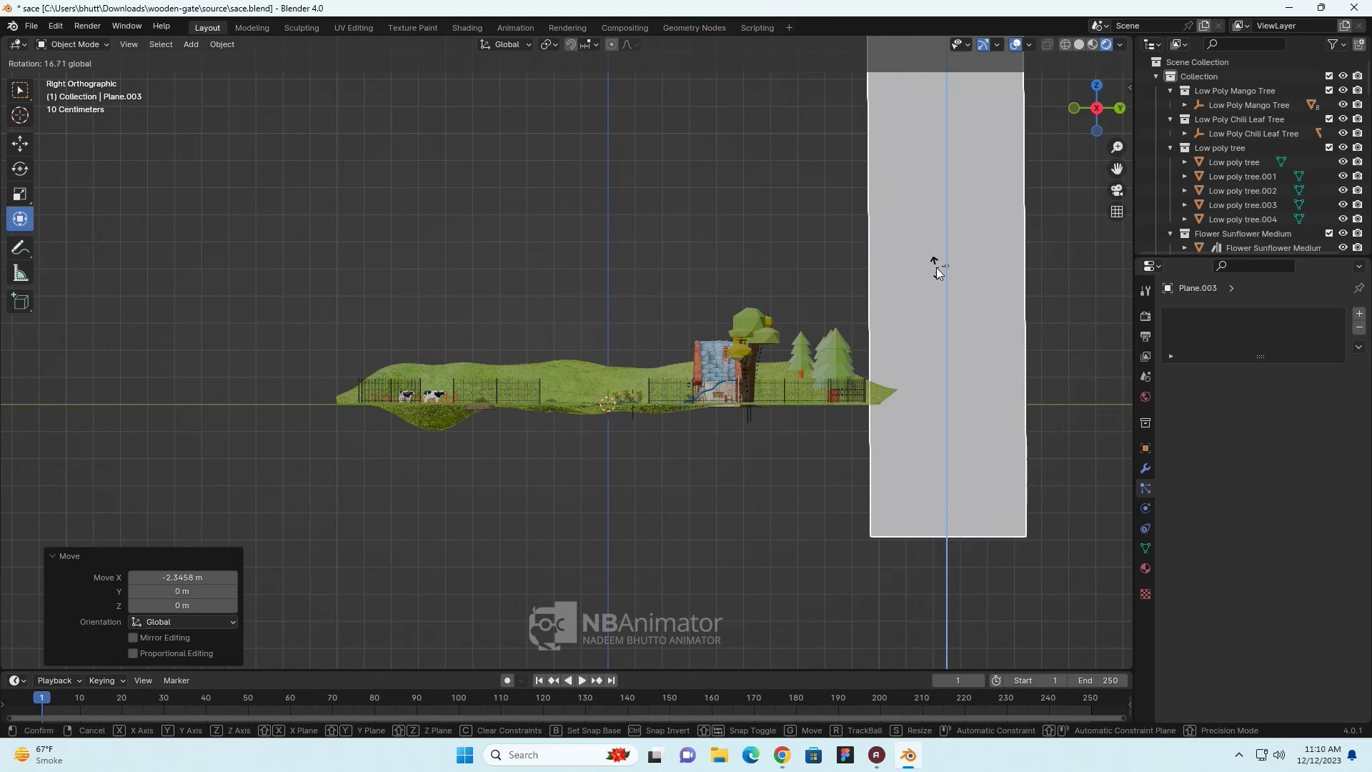
left_click(936, 267)
left_click(191, 591)
type("90")
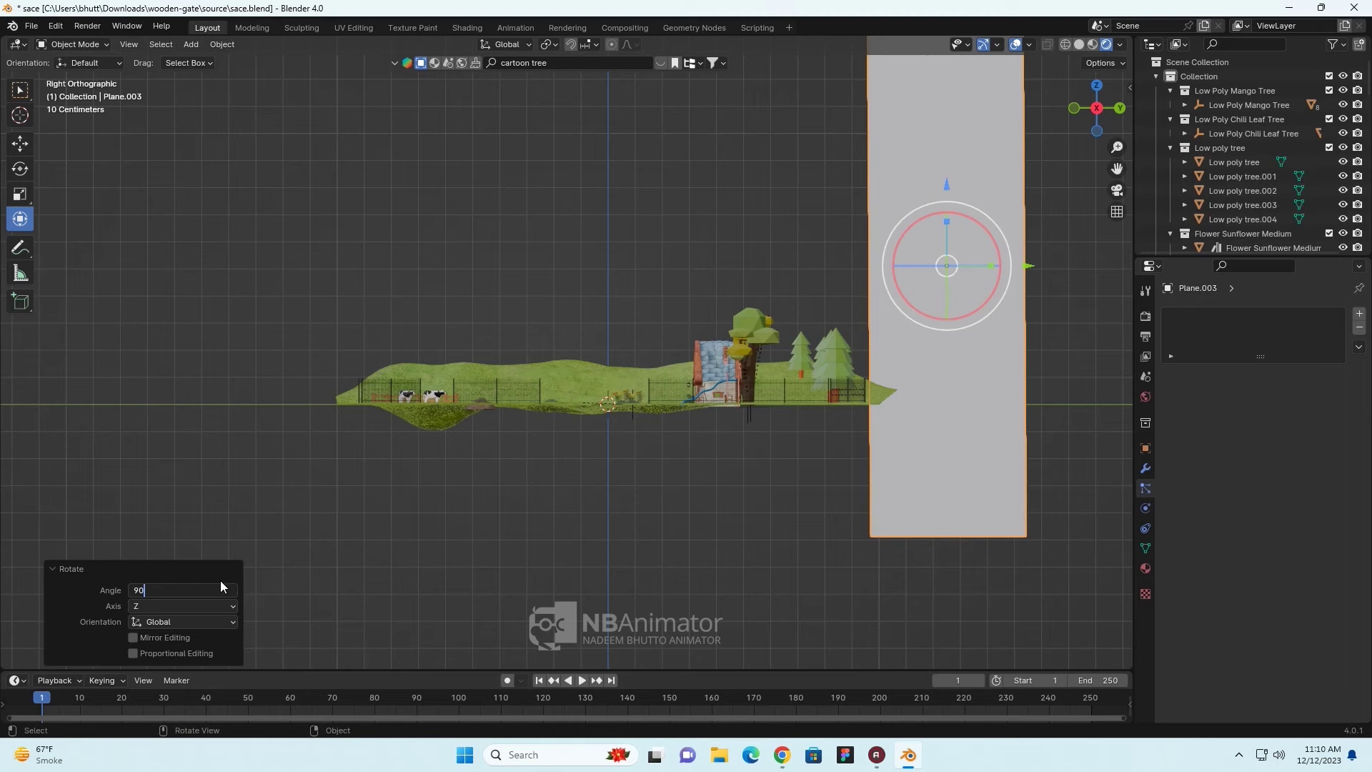
key("Return")
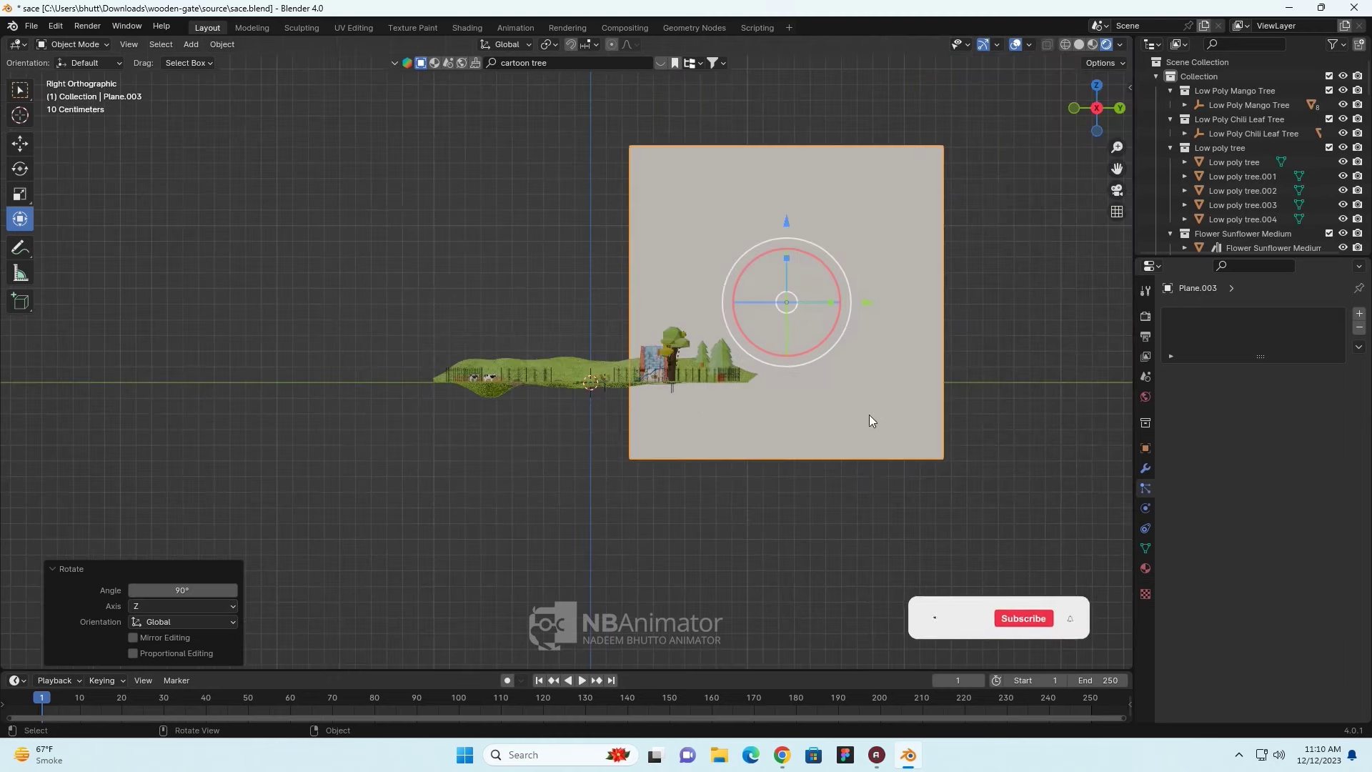
- Slide the backdrop -1.2306 m along Y behind the farm
mouse_move(868, 303)
left_mouse_down()
mouse_move(632, 302)
mouse_move(662, 306)
left_mouse_up()
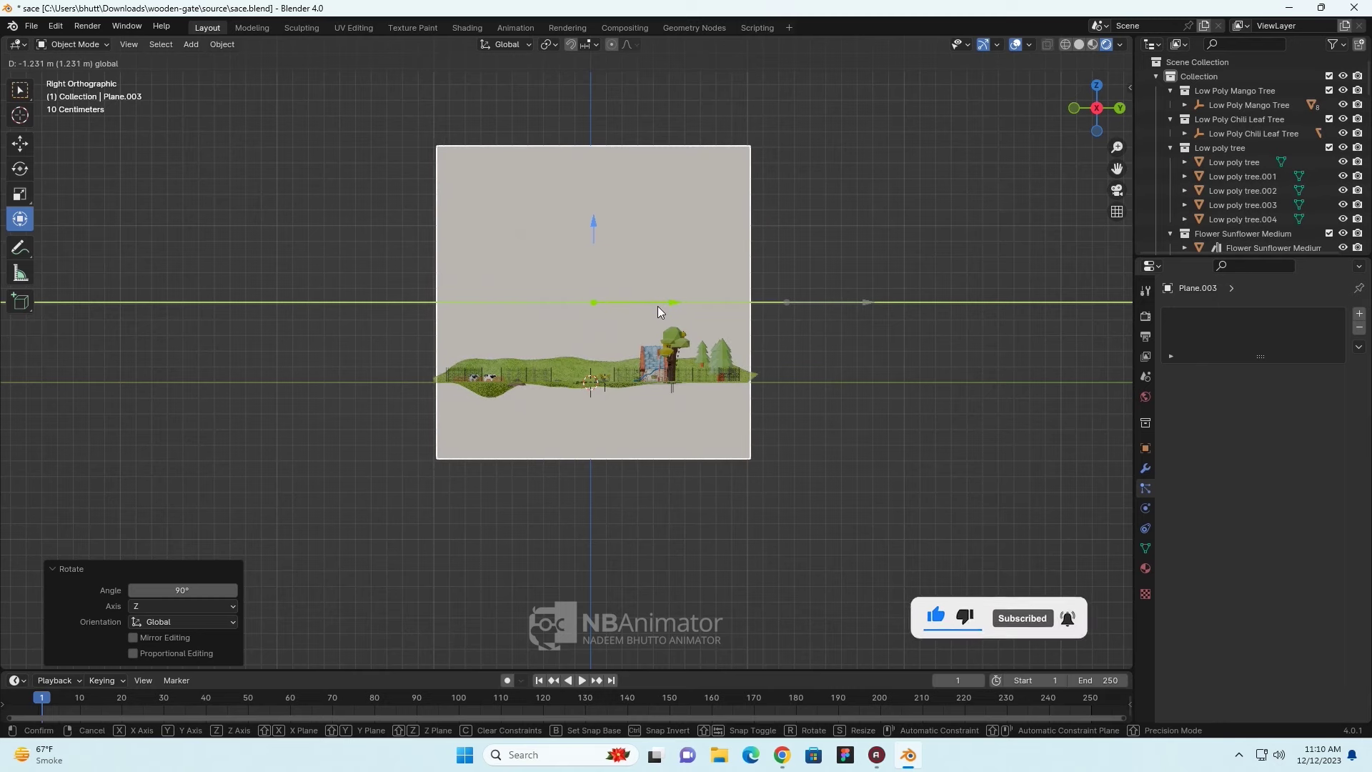
left_click_drag(663, 306, 658, 306)
scroll(816, 418, "up", 5)
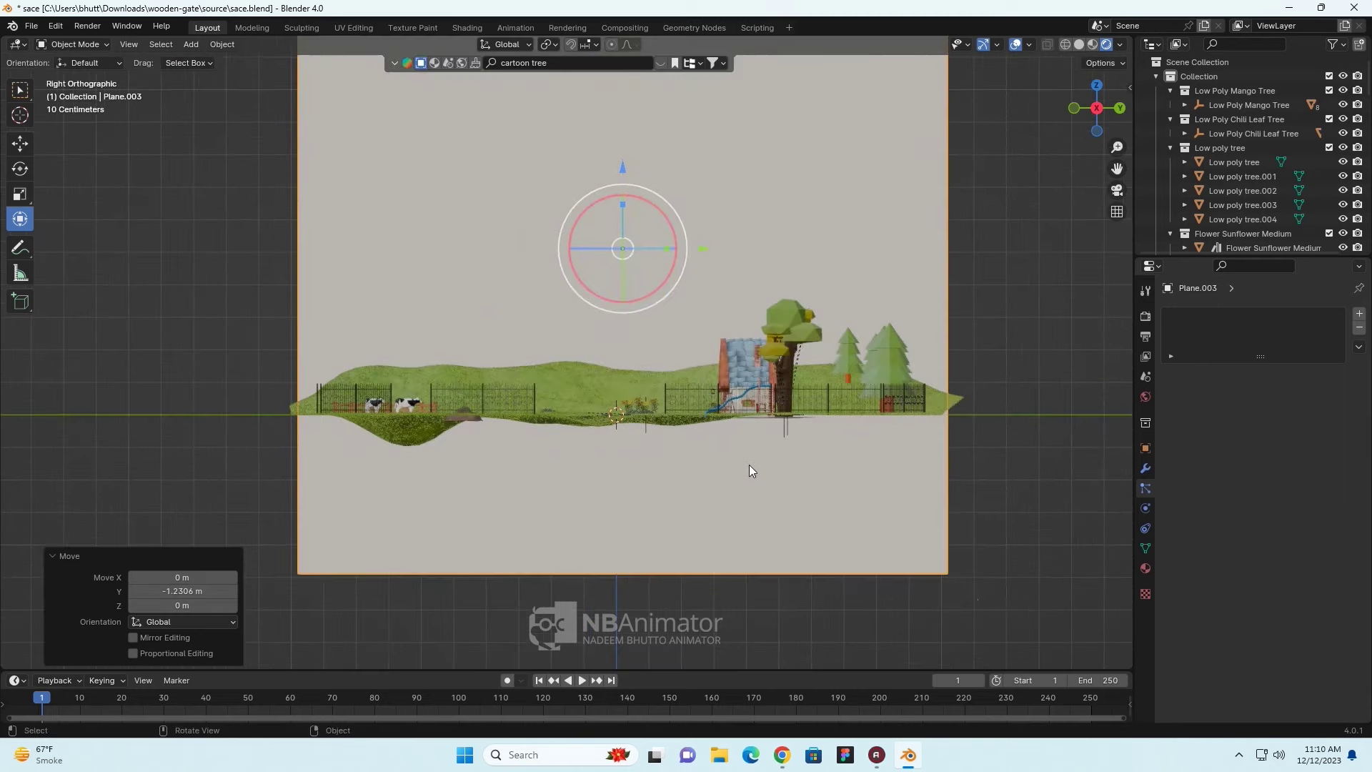
- Orbit into User Perspective to check the upright blank backdrop behind the fenced farm
mouse_move(749, 465)
middle_mouse_down()
mouse_move(834, 483)
mouse_move(829, 563)
mouse_move(717, 489)
mouse_move(689, 453)
mouse_move(742, 462)
mouse_move(737, 476)
middle_mouse_up()
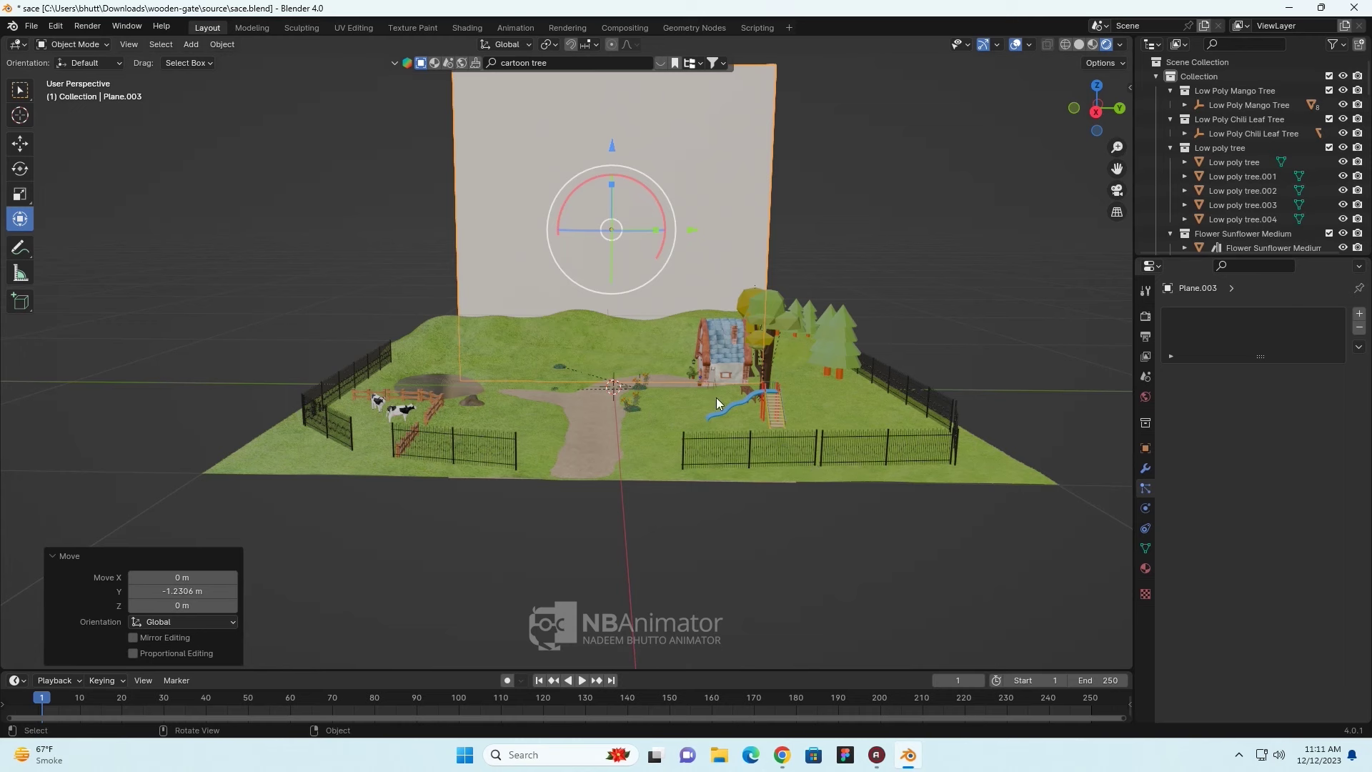
- Create a plane material with an Image Texture base color using the Desktop Pngtree mountains JPEG
left_click(1146, 569)
left_click(1300, 377)
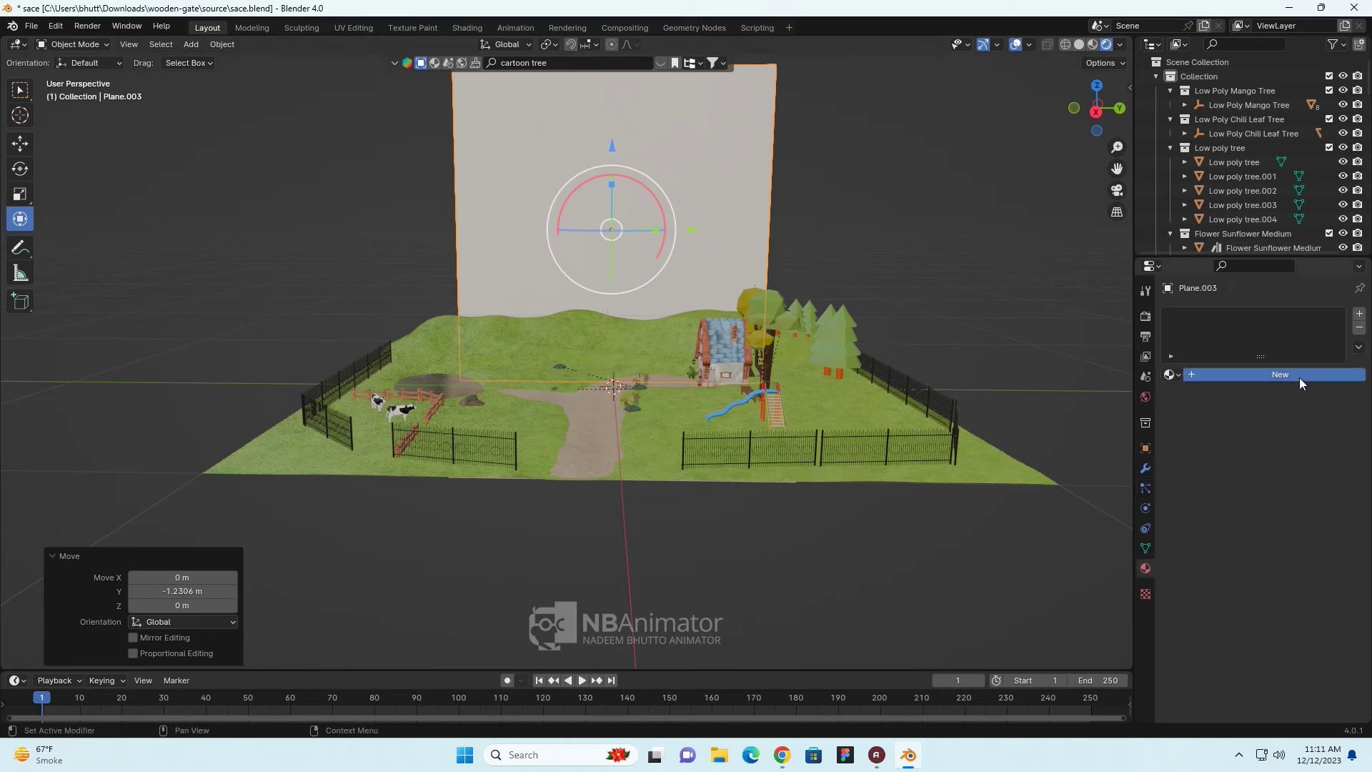
left_click(1249, 491)
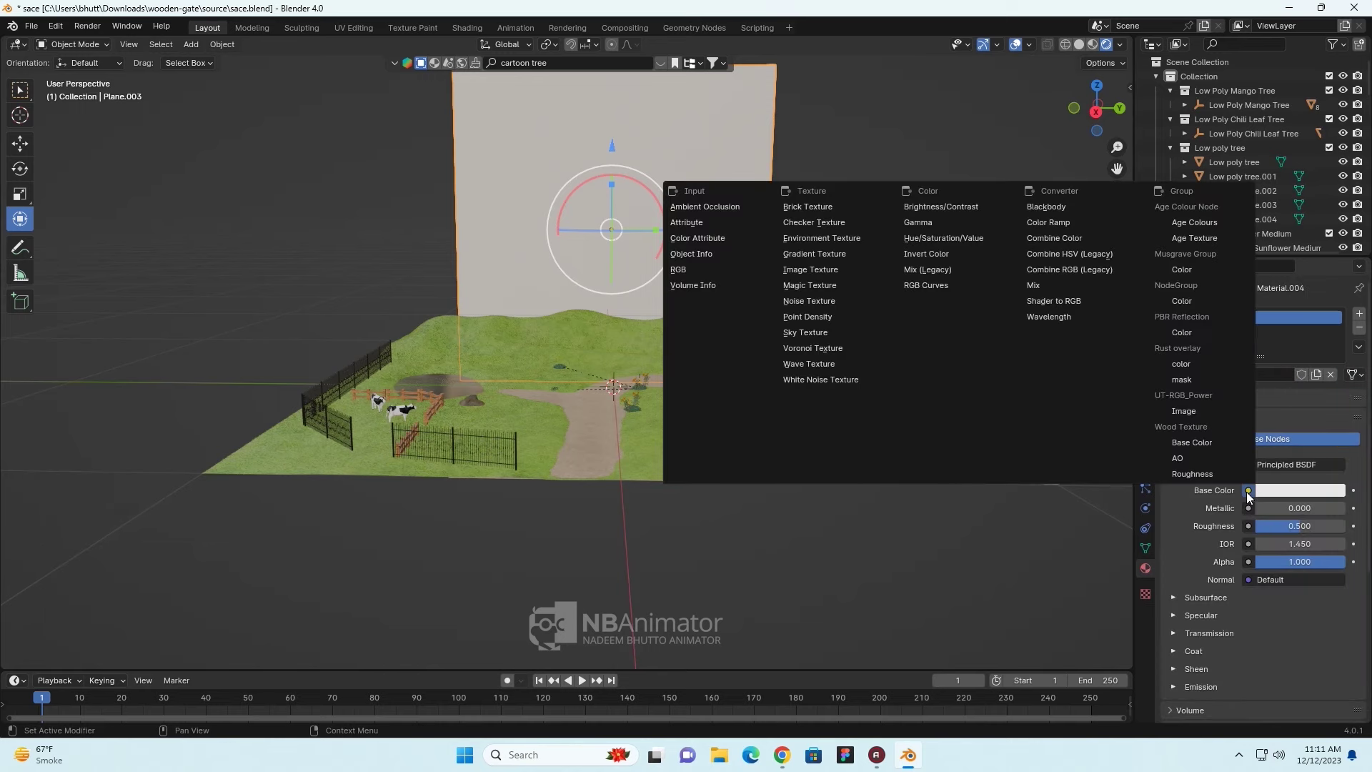
left_click(806, 269)
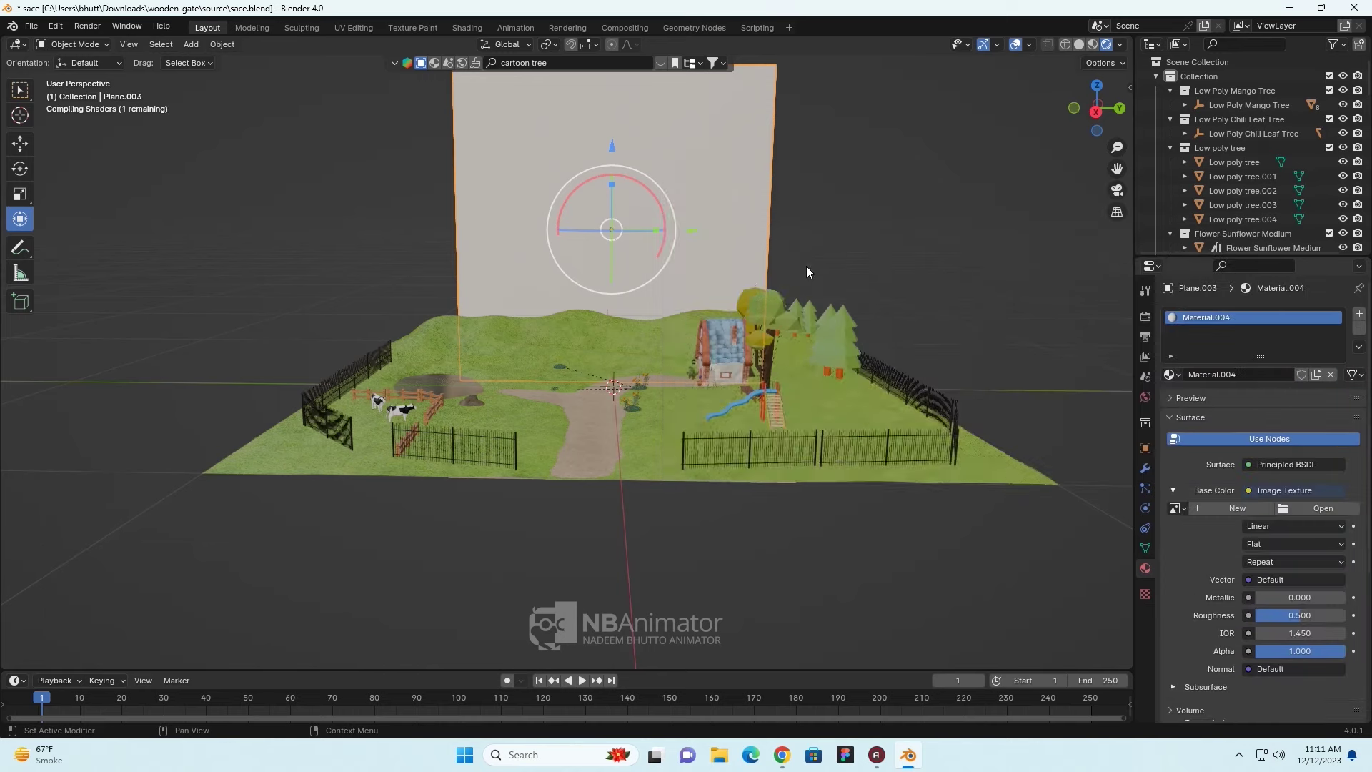
left_click(1343, 515)
left_click(361, 285)
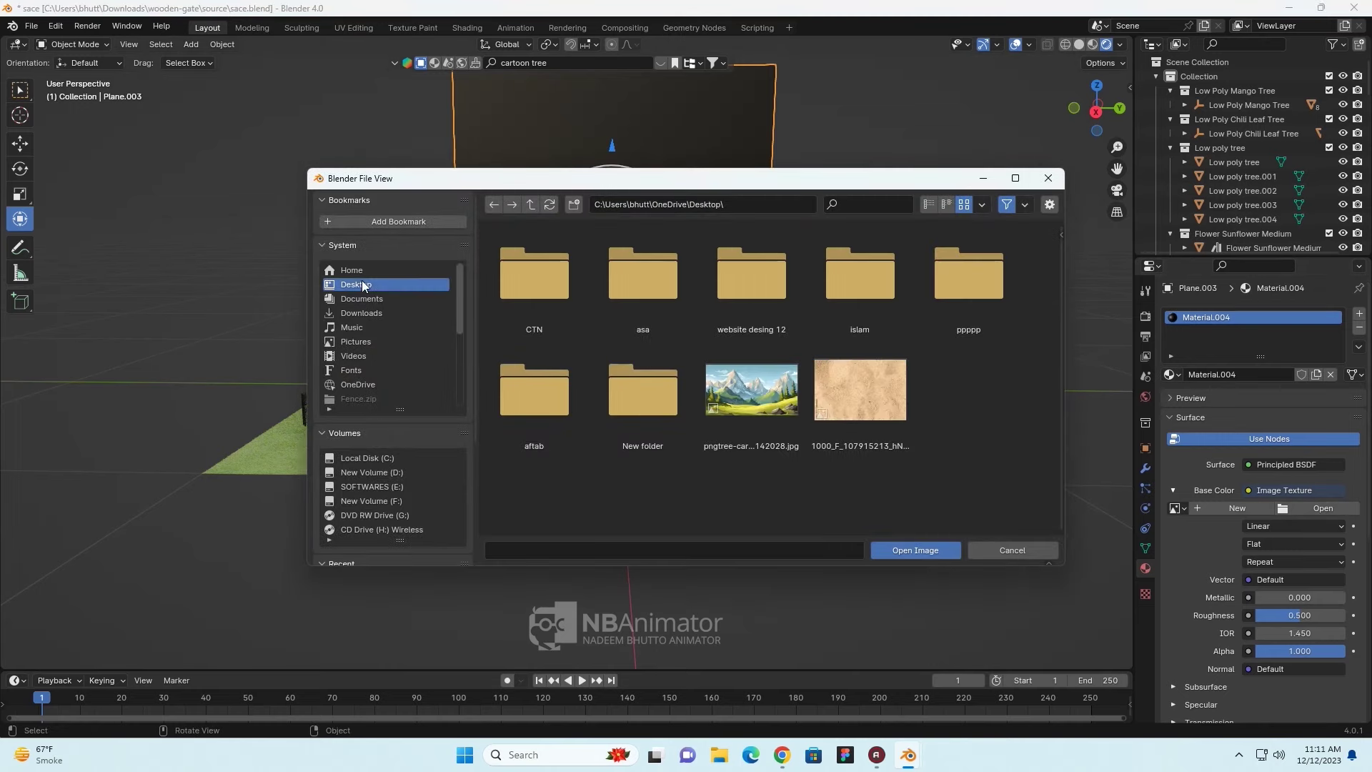
left_click(751, 389)
left_click(895, 552)
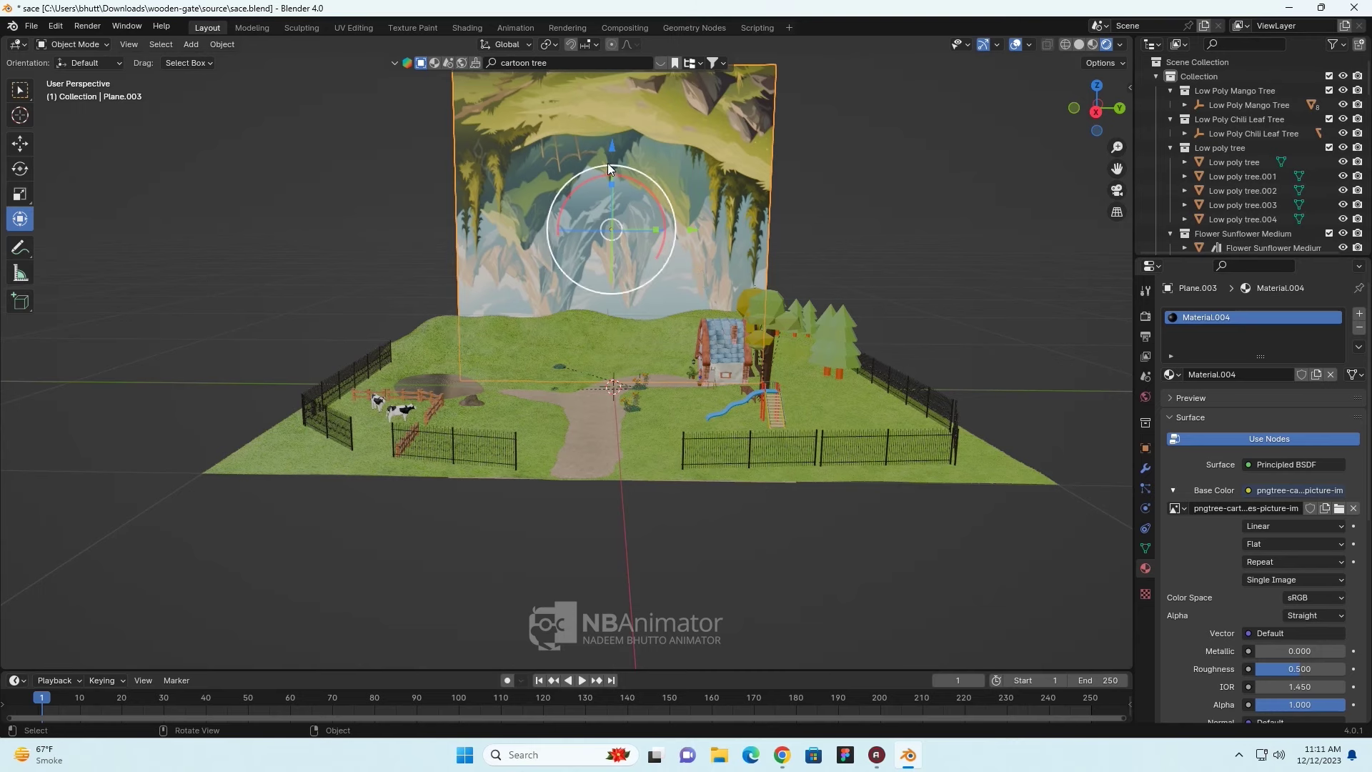
- Rotate the backdrop -180° about X in Right Orthographic, then orbit back to perspective
key("KP_3")
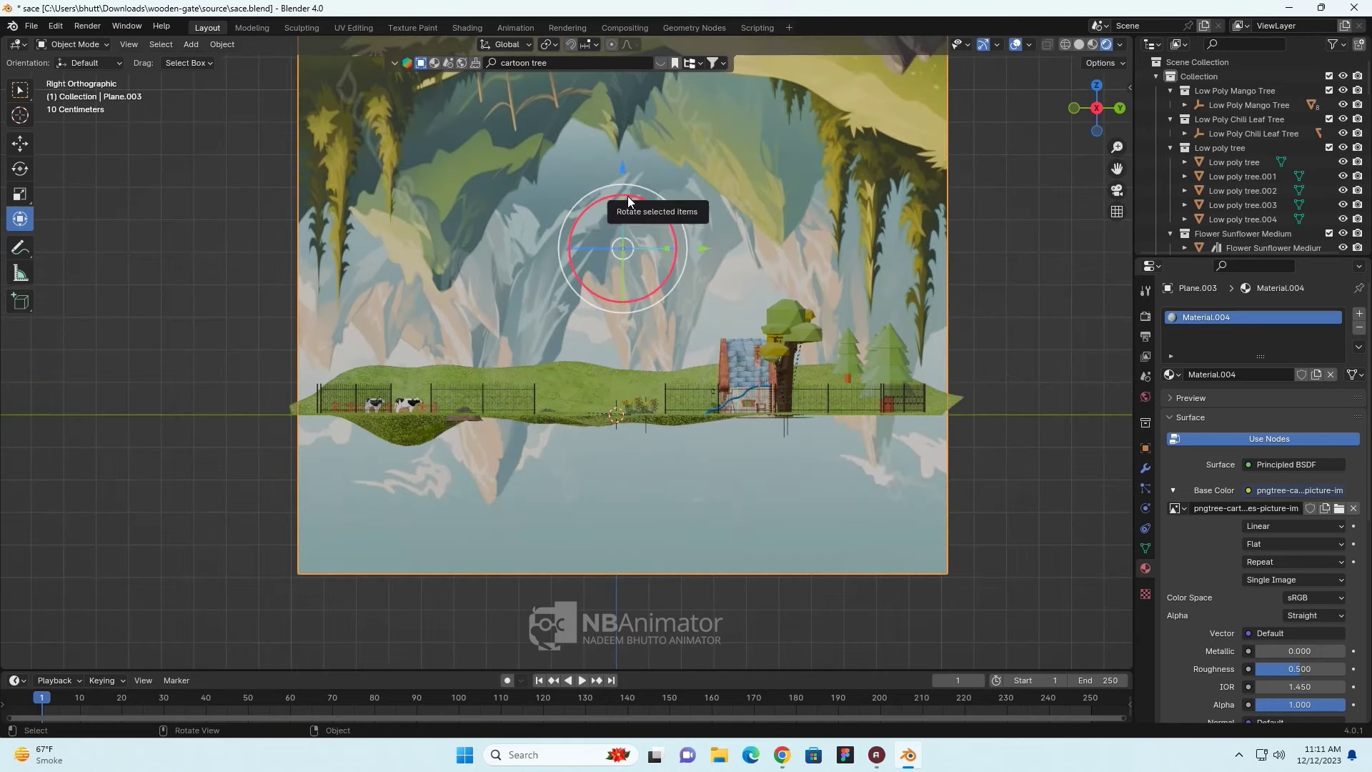
mouse_move(630, 196)
left_mouse_down()
mouse_move(647, 204)
mouse_move(618, 289)
left_mouse_up()
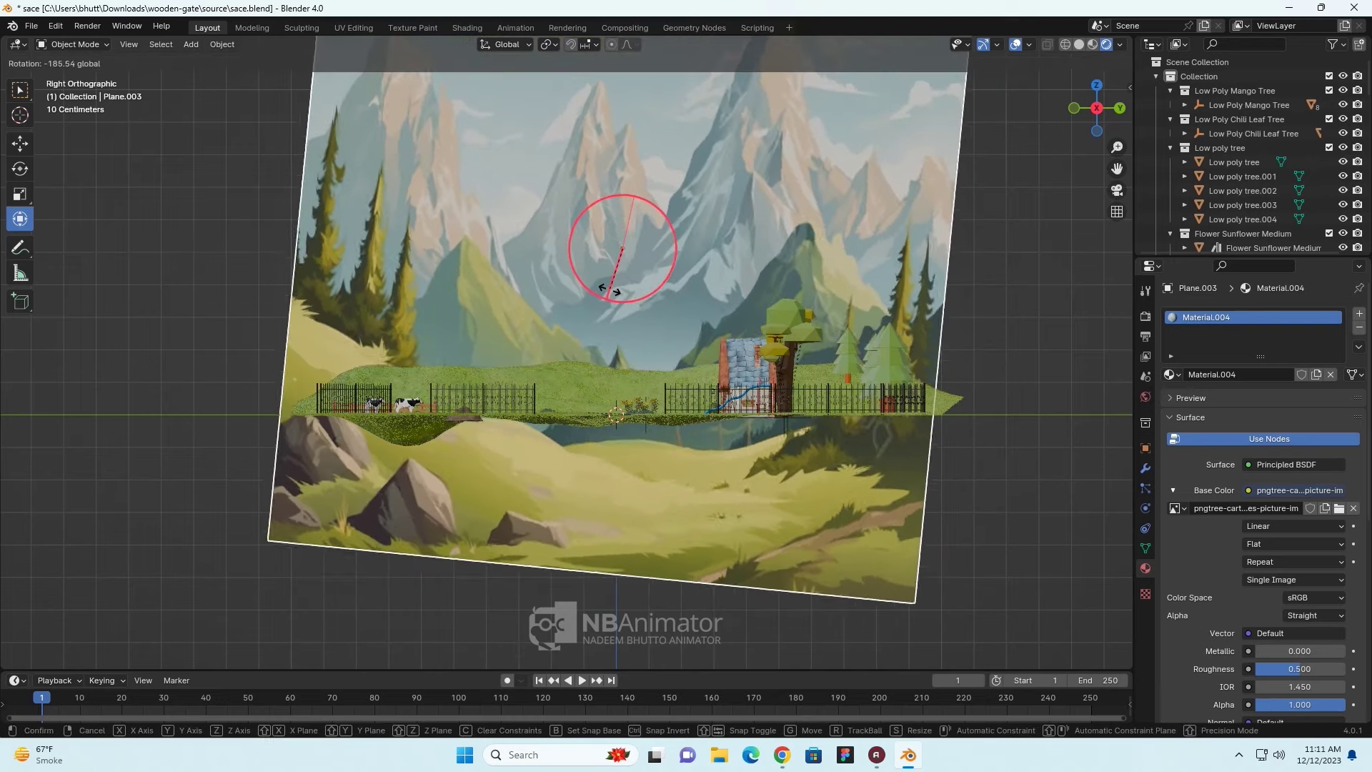
left_click_drag(617, 290, 615, 289)
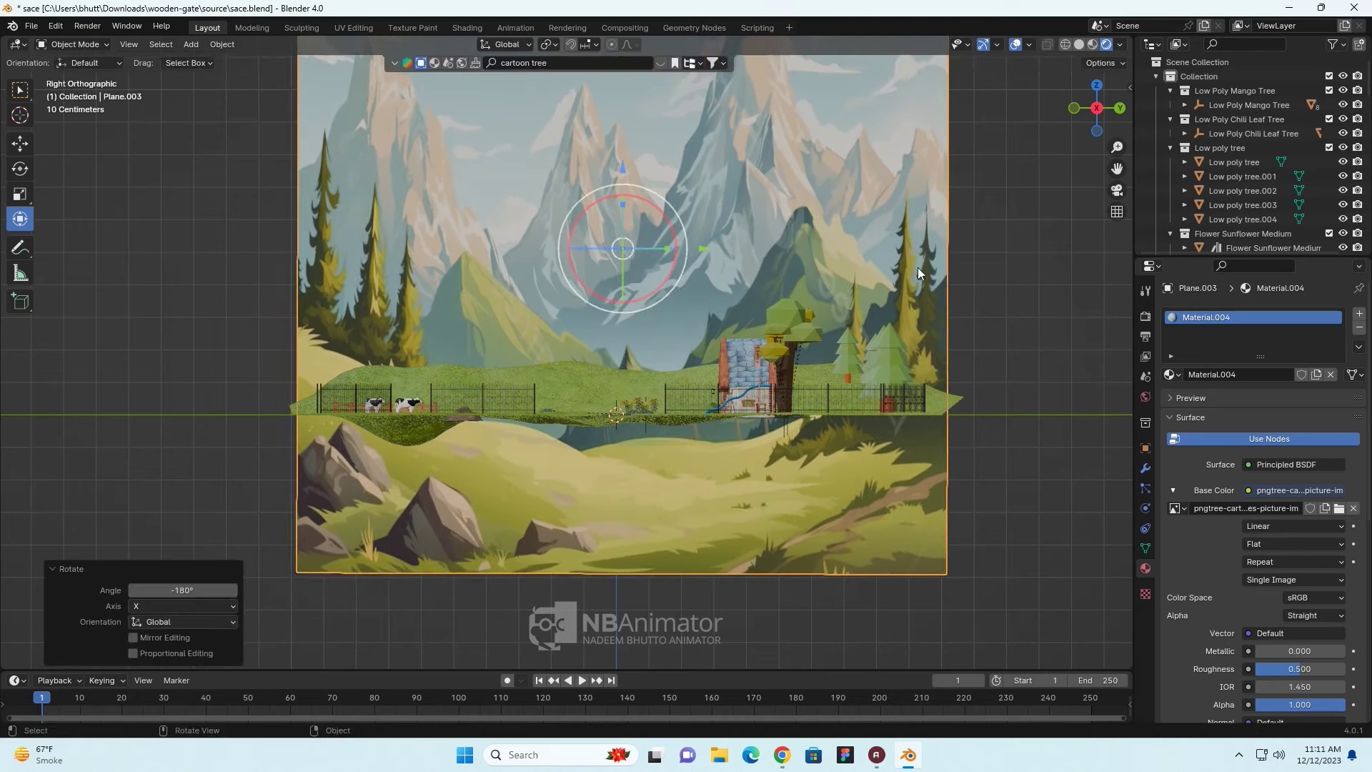
scroll(757, 289, "up", 2)
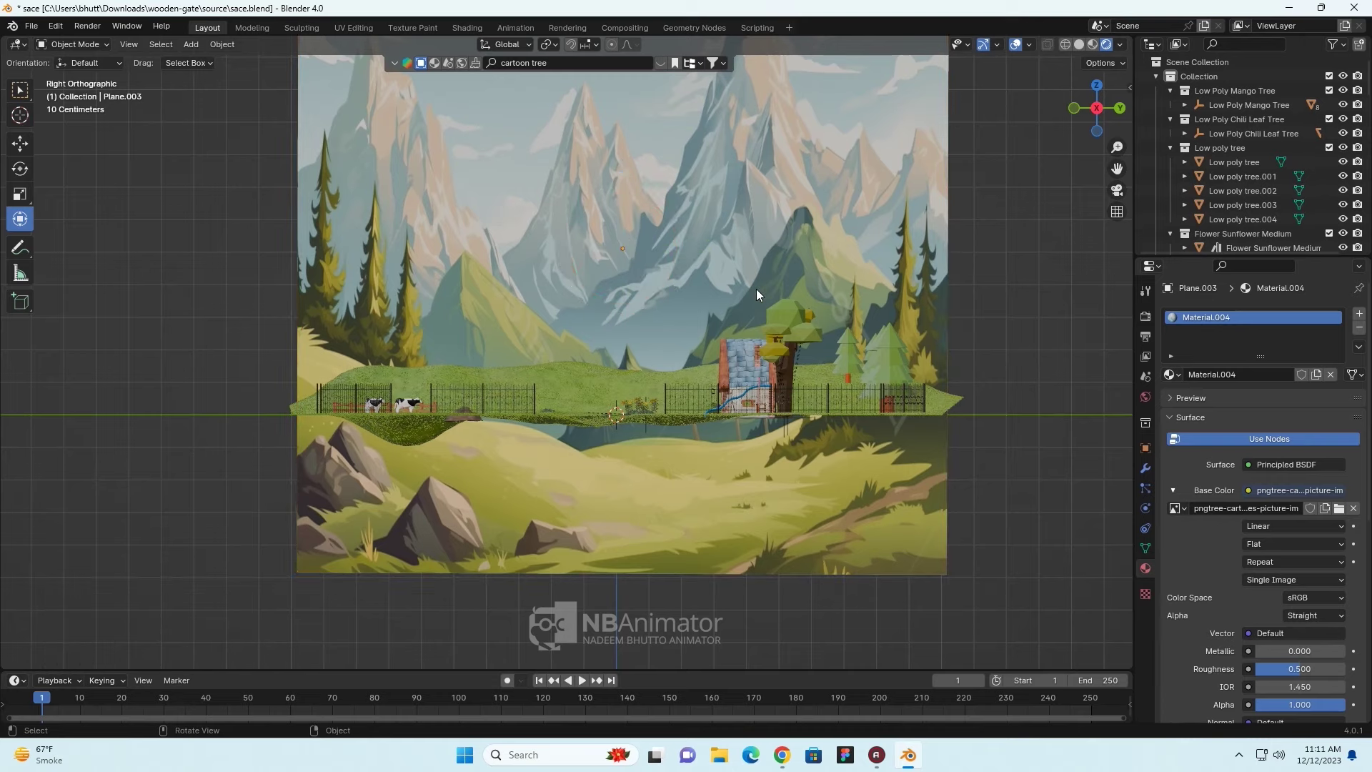
scroll(756, 289, "up", 3)
mouse_move(735, 293)
middle_mouse_down()
mouse_move(790, 326)
mouse_move(729, 255)
middle_mouse_up()
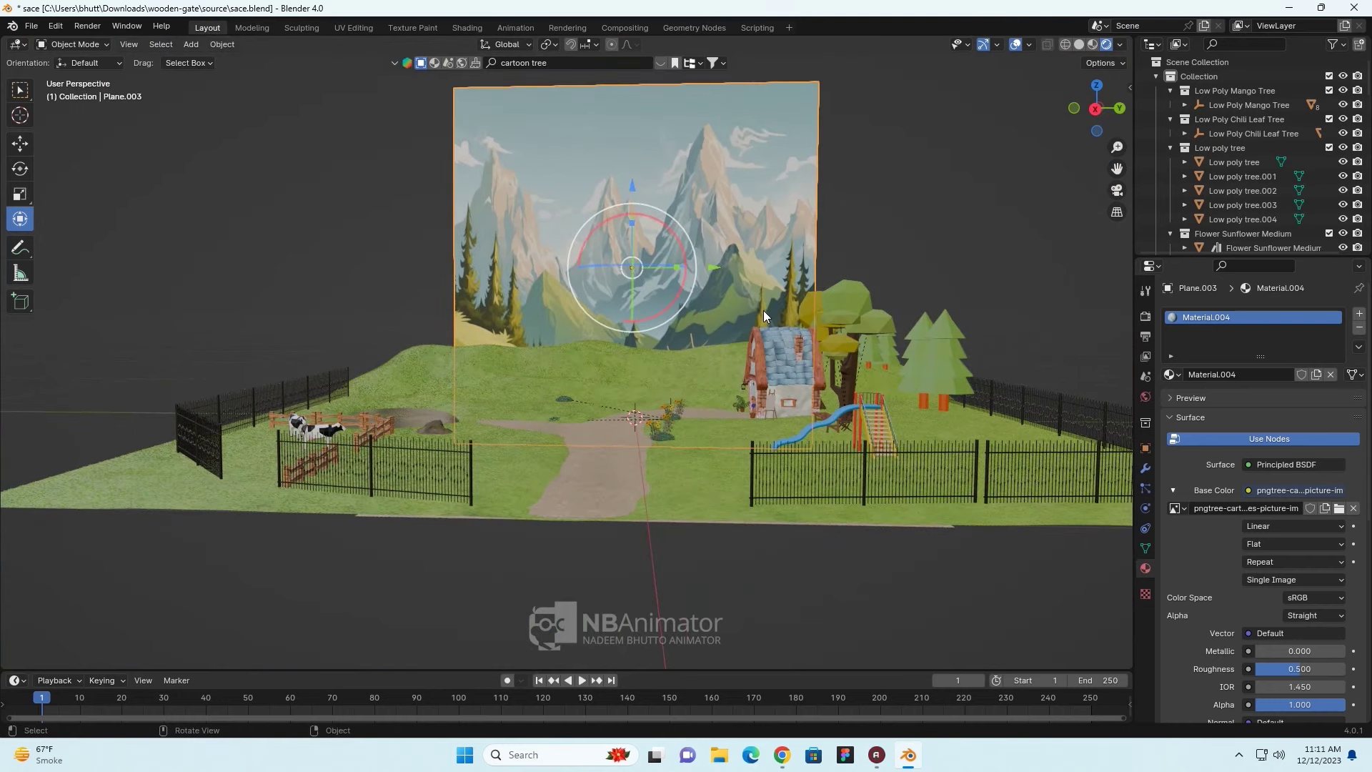
- Narrow the backdrop along X and widen it 3.646× along Y
key("s")
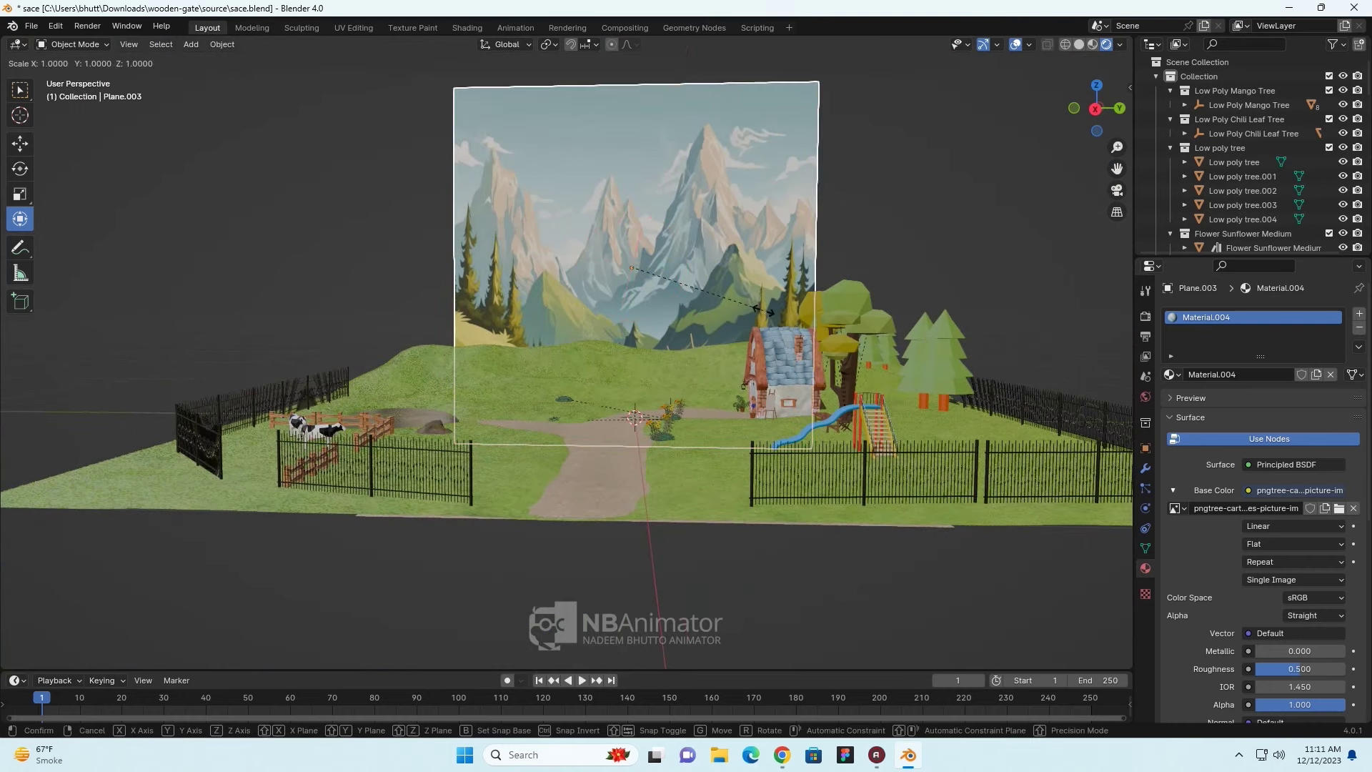
key("x")
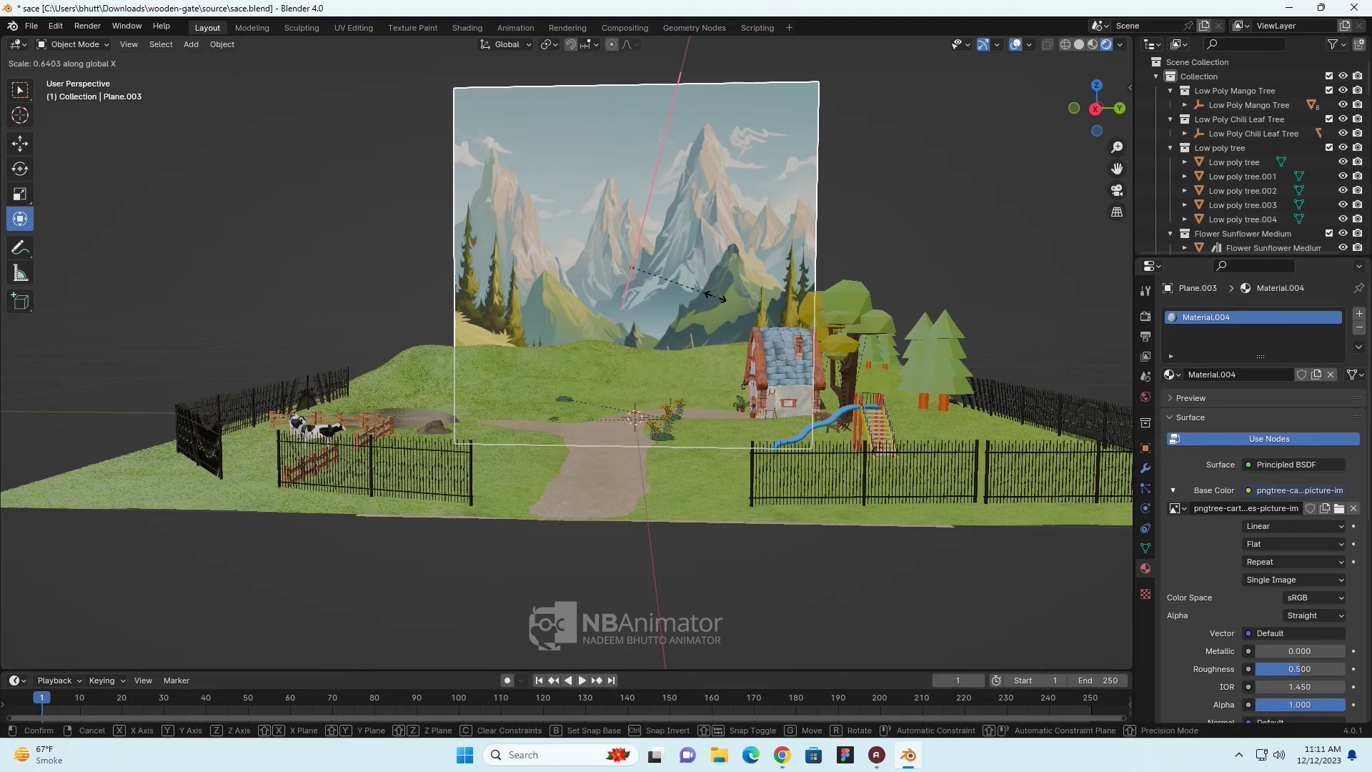
left_click(717, 296)
middle_click_drag(751, 280, 723, 284)
key("s")
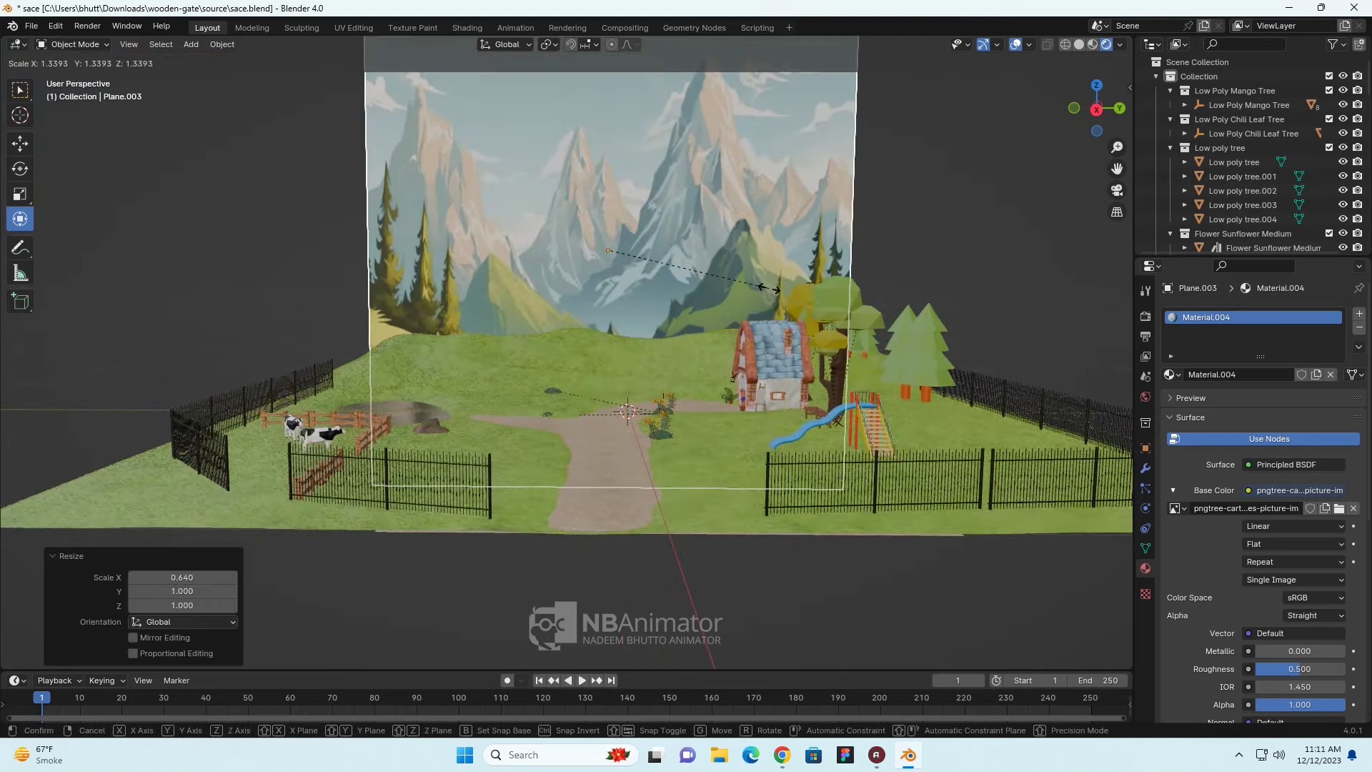
key("y")
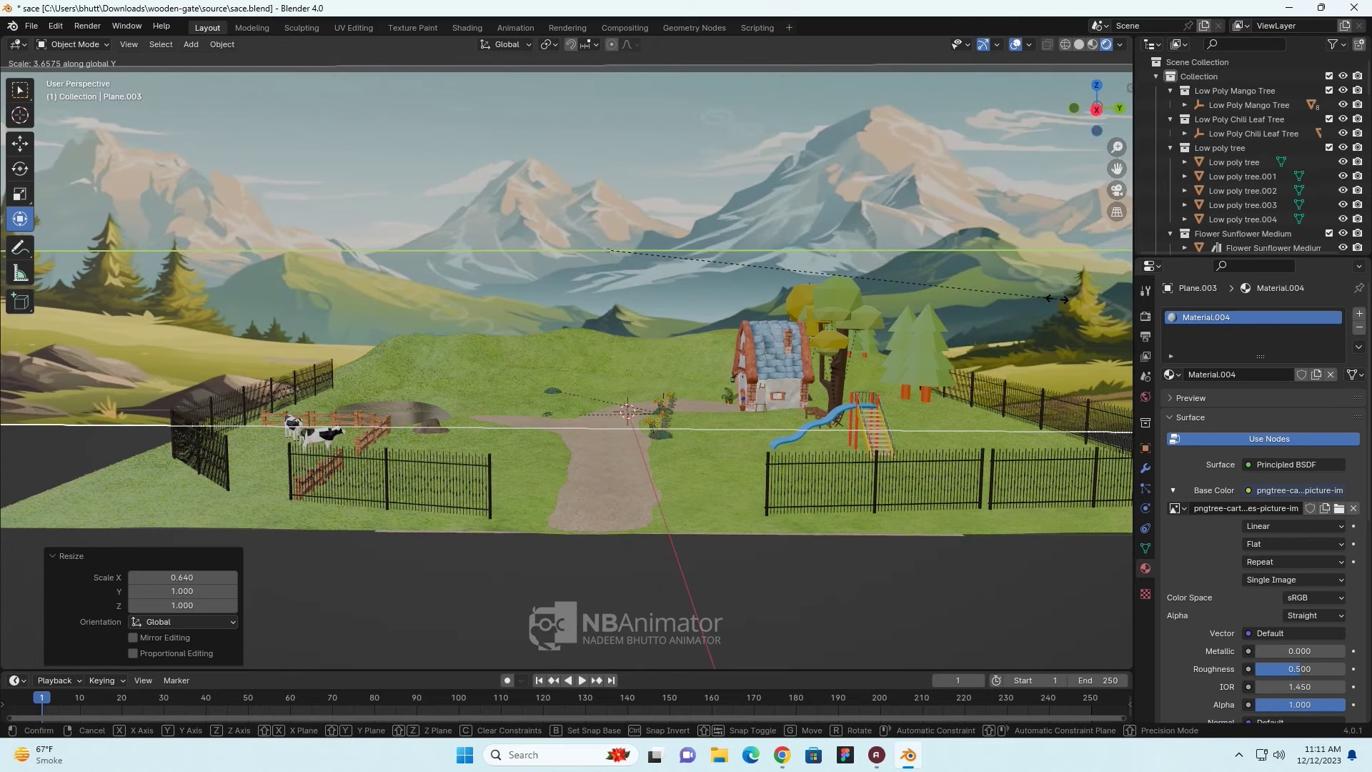
left_click(1055, 298)
scroll(860, 311, "down", 2)
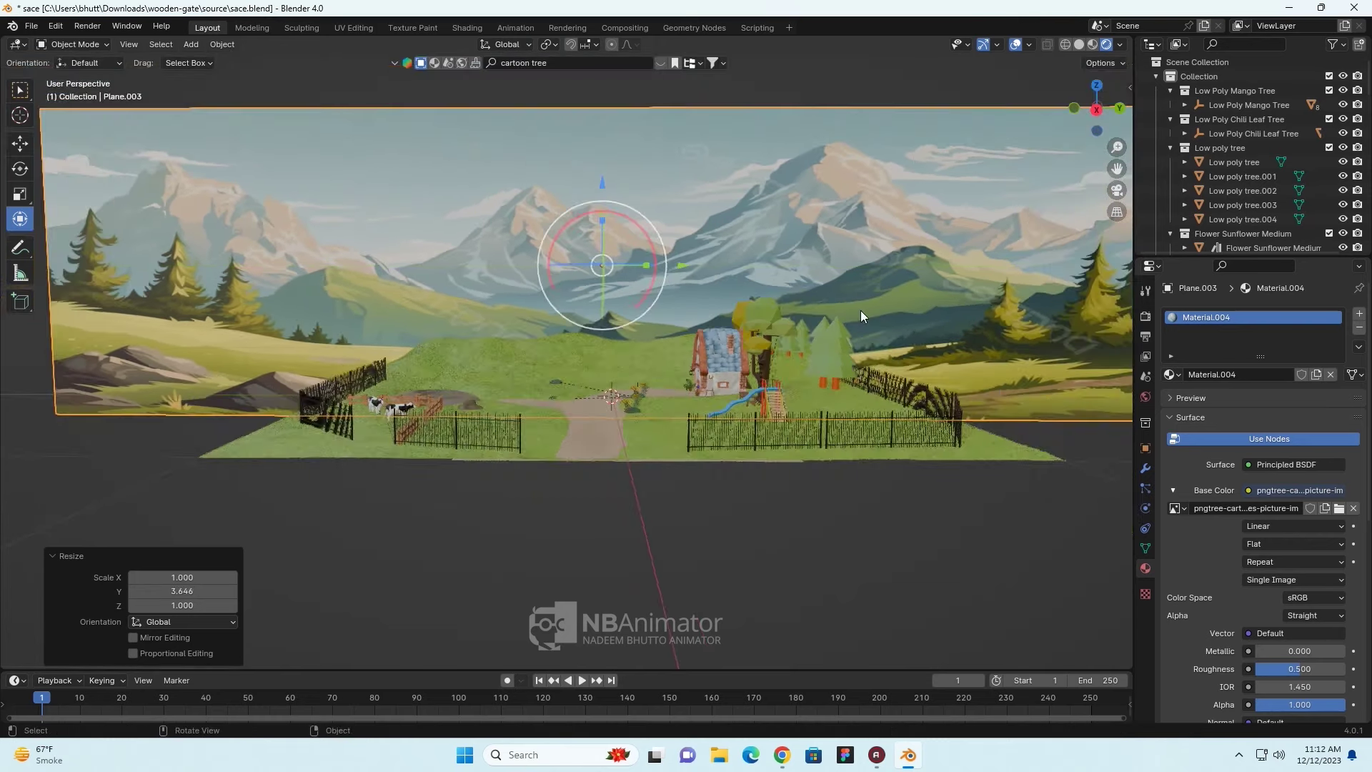
scroll(860, 310, "down", 2)
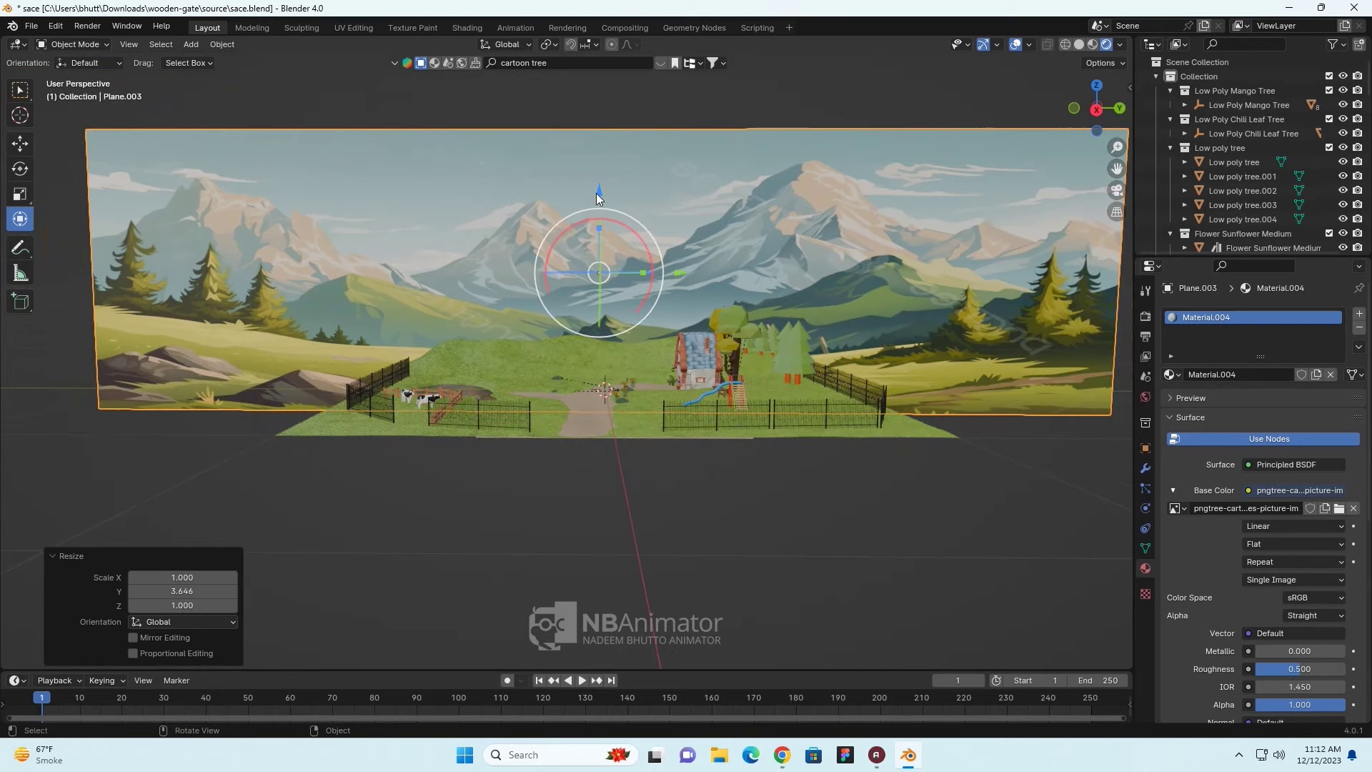
- Stretch the backdrop 2.122× along Z and raise it 0.416 m
key("s")
key("z")
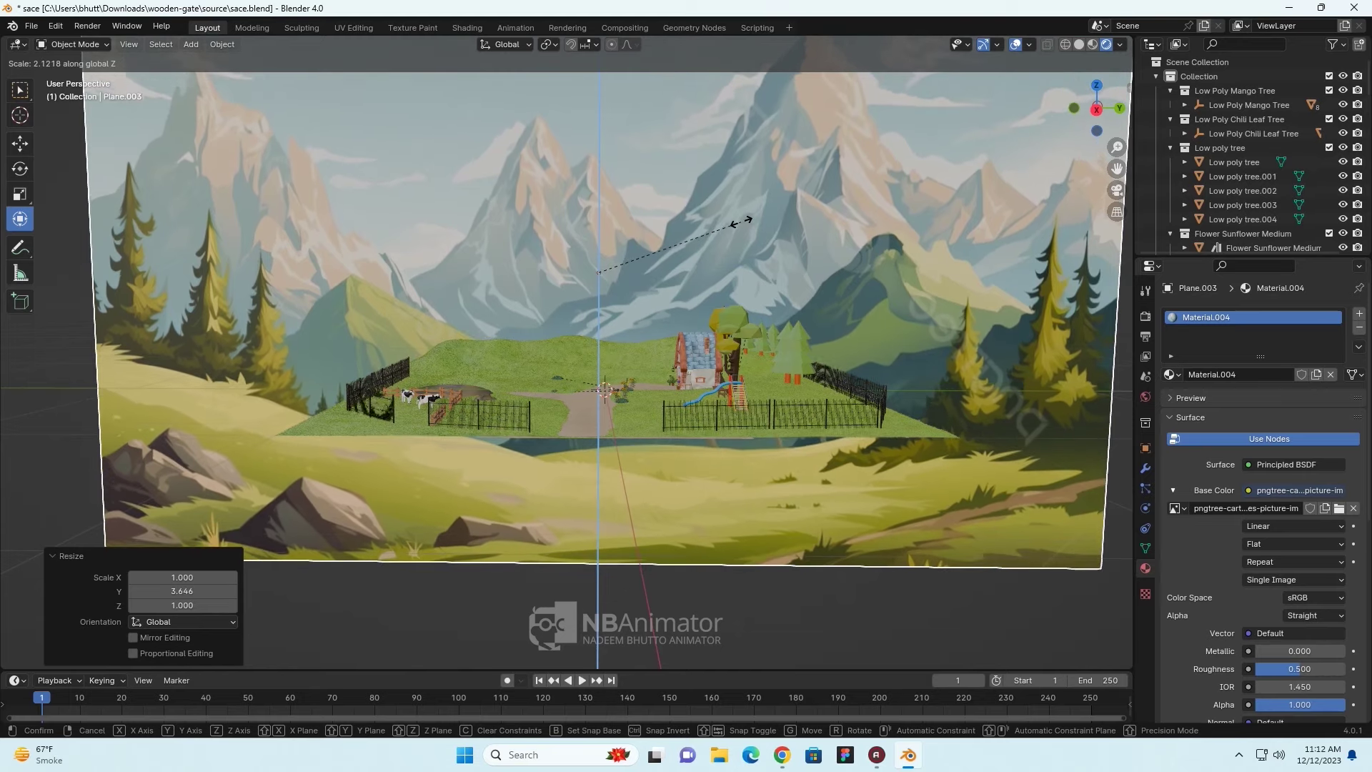
left_click(741, 221)
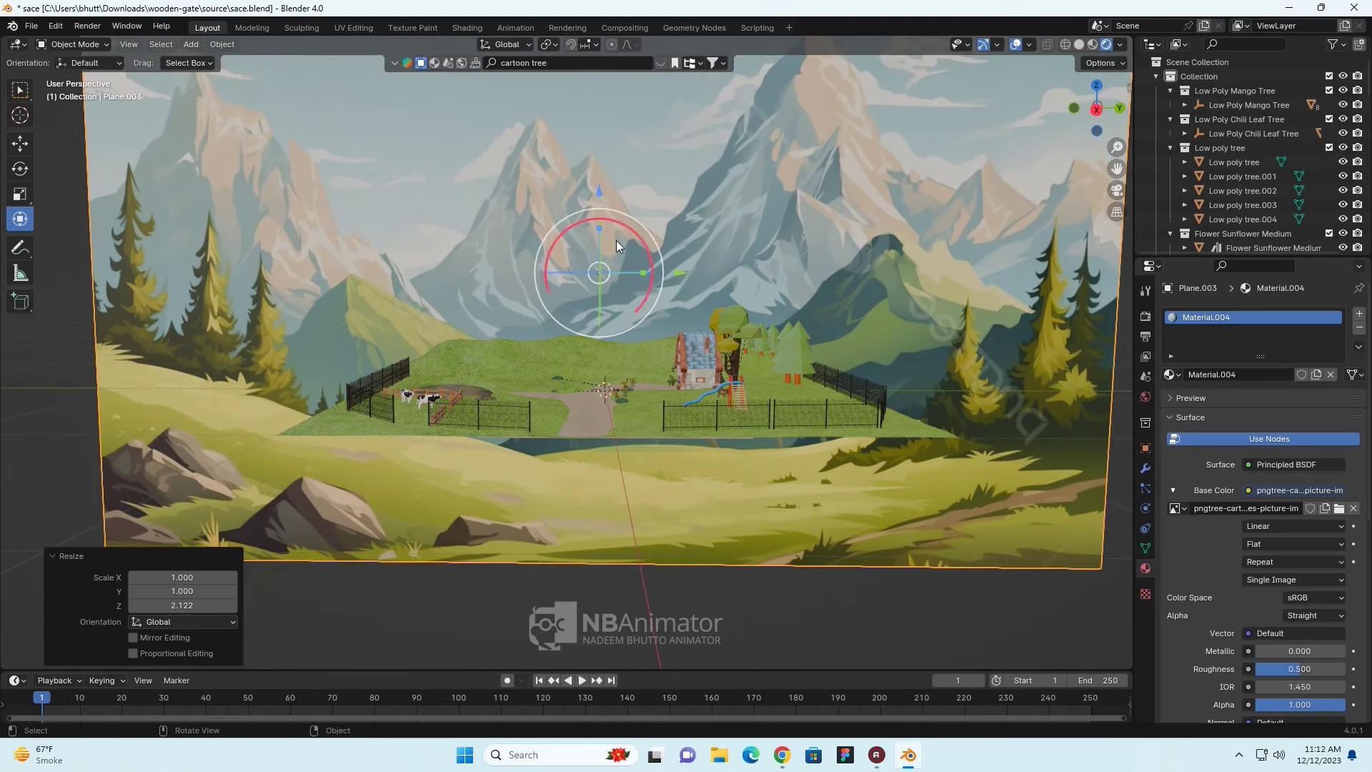
left_click_drag(603, 191, 617, 124)
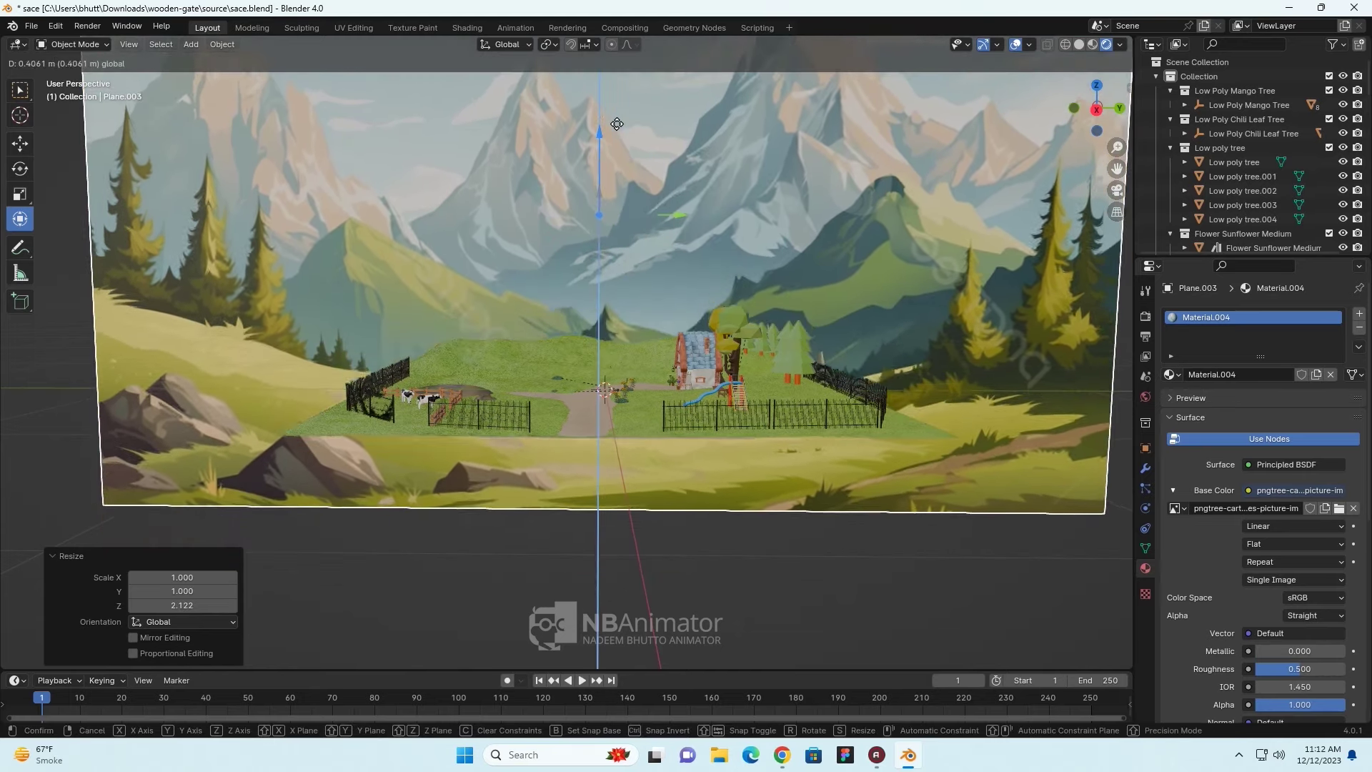
left_click(765, 405)
middle_click_drag(765, 405, 907, 492)
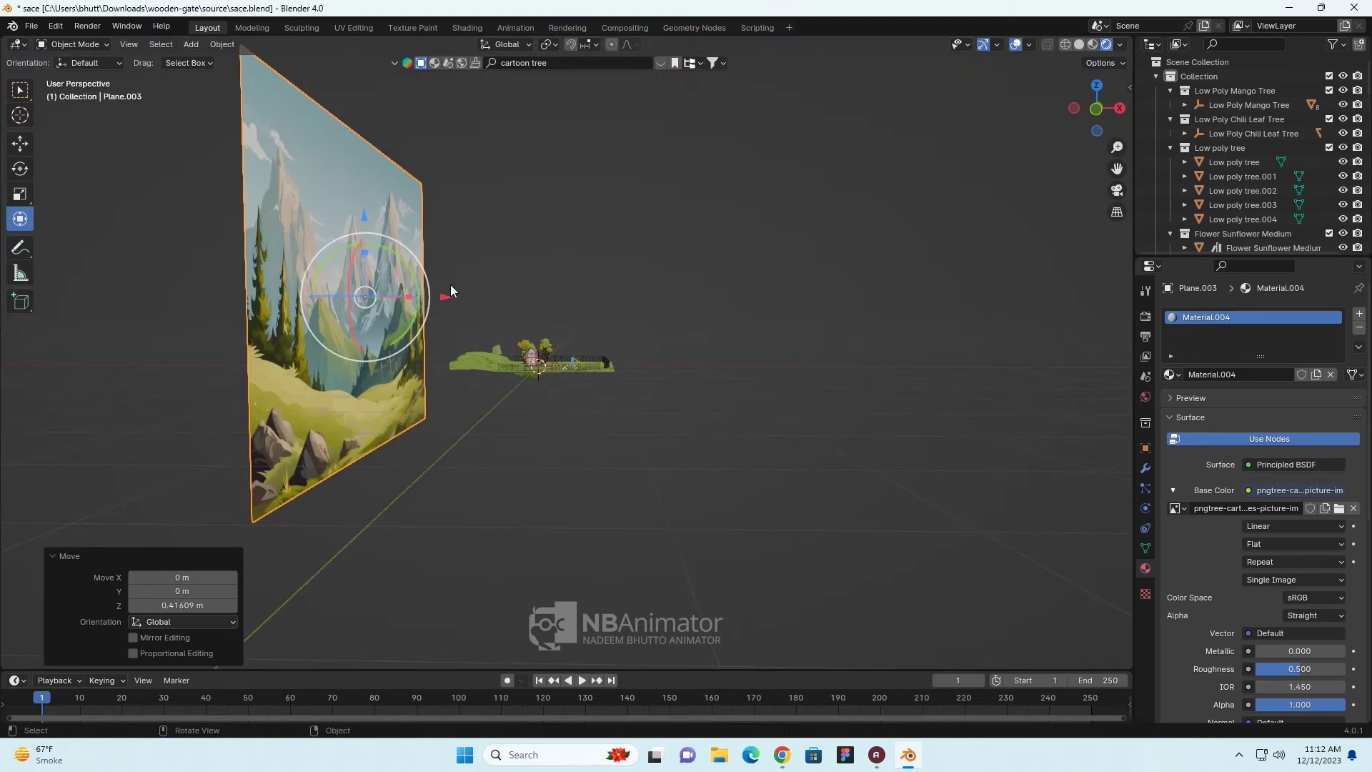
- Push the backdrop about -3.1 m along X behind the farm
left_click_drag(437, 298, 213, 298)
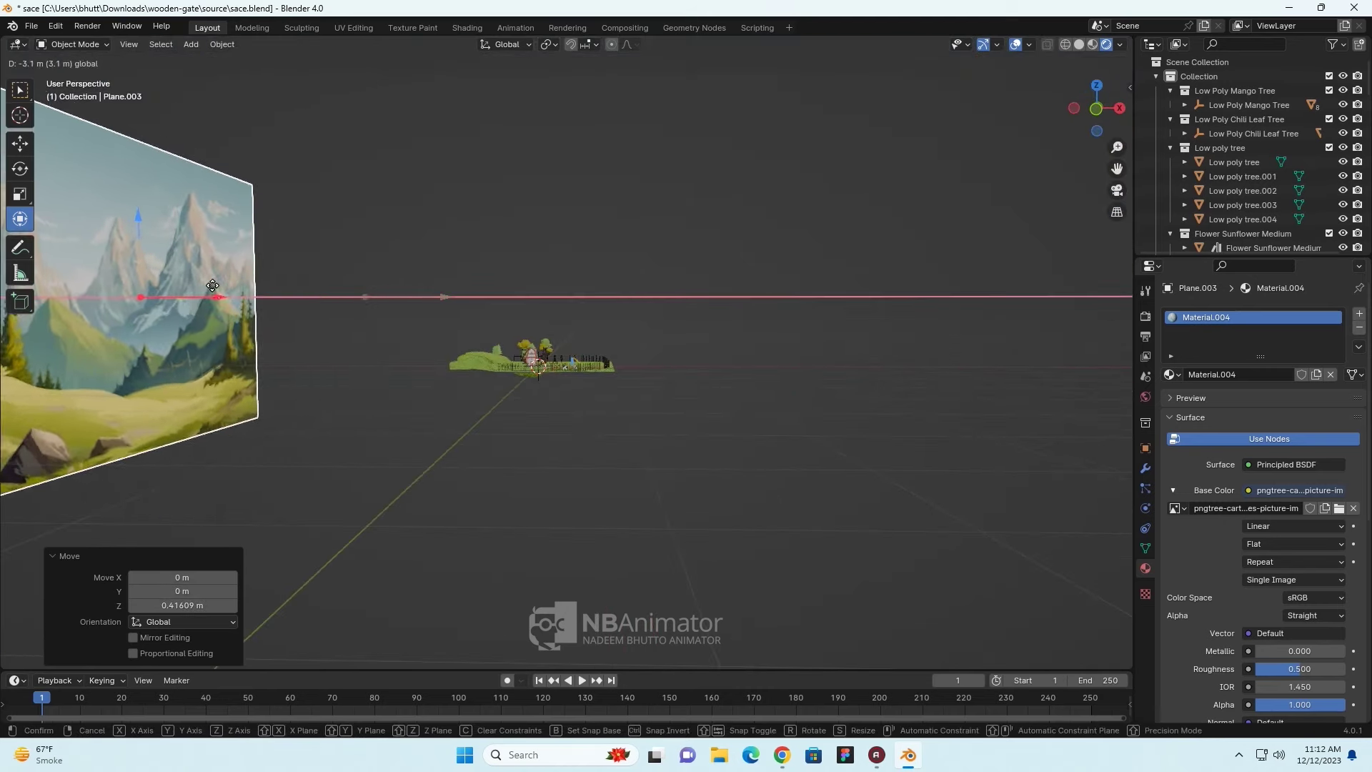
left_click(830, 525)
mouse_move(831, 525)
middle_mouse_down()
mouse_move(635, 526)
mouse_move(676, 531)
middle_mouse_up()
scroll(676, 531, "up", 2)
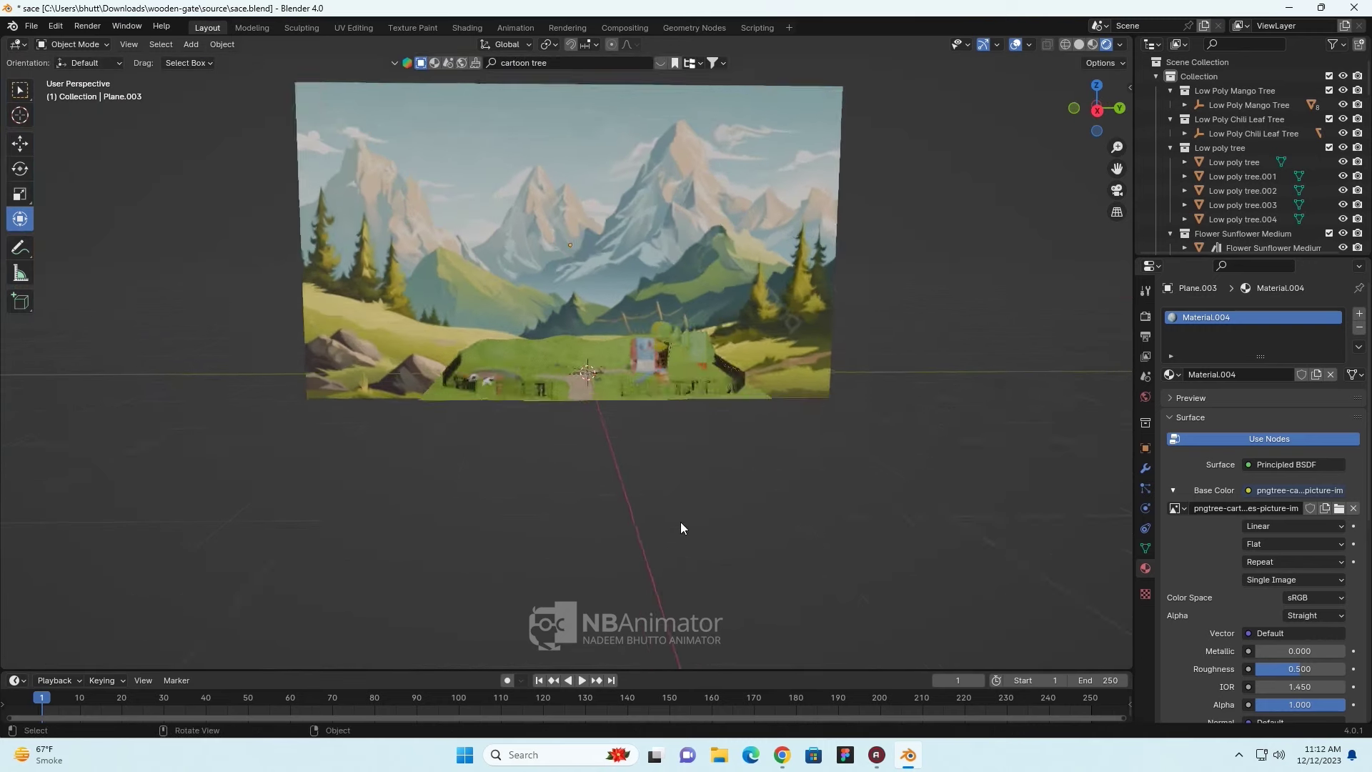
scroll(680, 522, "up", 2)
scroll(681, 520, "up", 3)
mouse_move(768, 539)
middle_mouse_down()
mouse_move(771, 525)
mouse_move(852, 534)
mouse_move(745, 536)
middle_mouse_up()
scroll(756, 542, "up", 3)
scroll(757, 542, "up", 2)
scroll(756, 541, "up", 2)
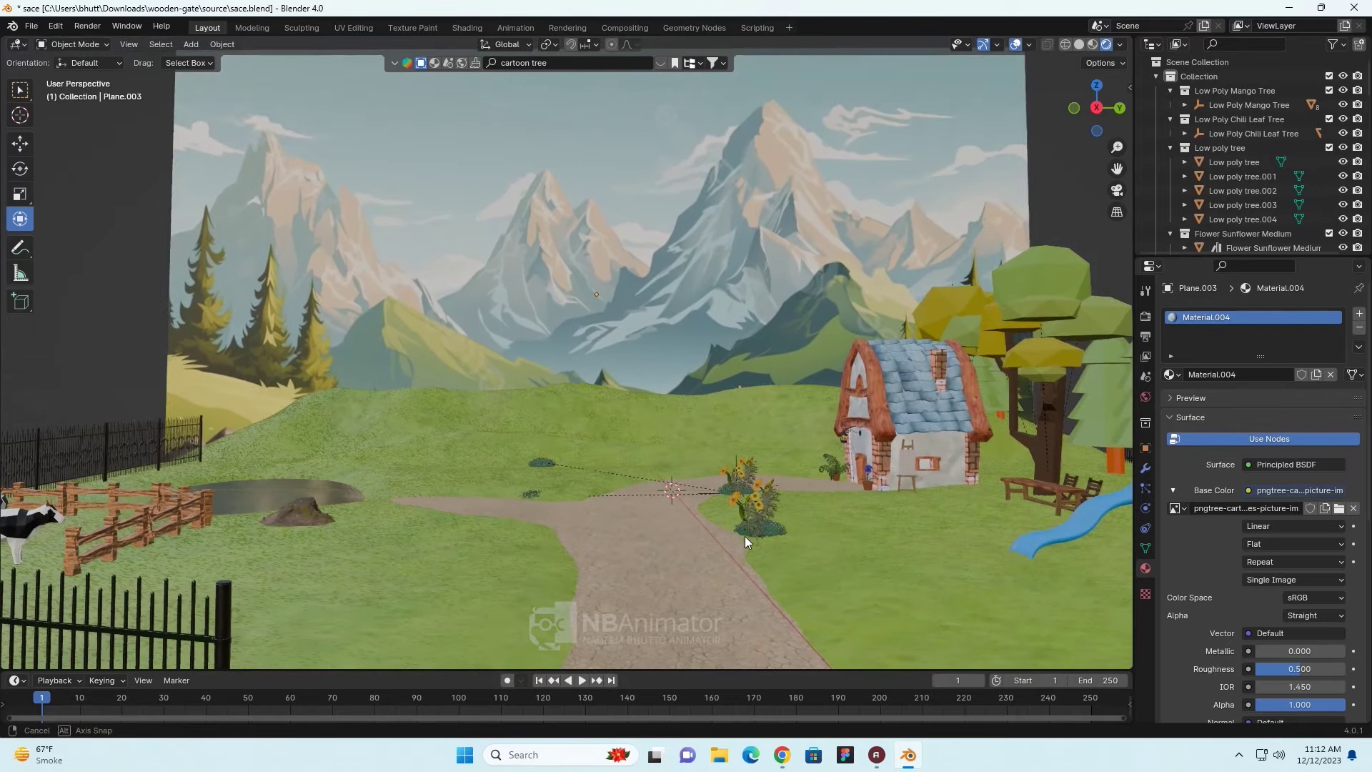
- Lower the backdrop 0.255 m and shift it 0.471 m along Y behind the fence
left_click(738, 332)
left_click_drag(594, 213, 599, 256)
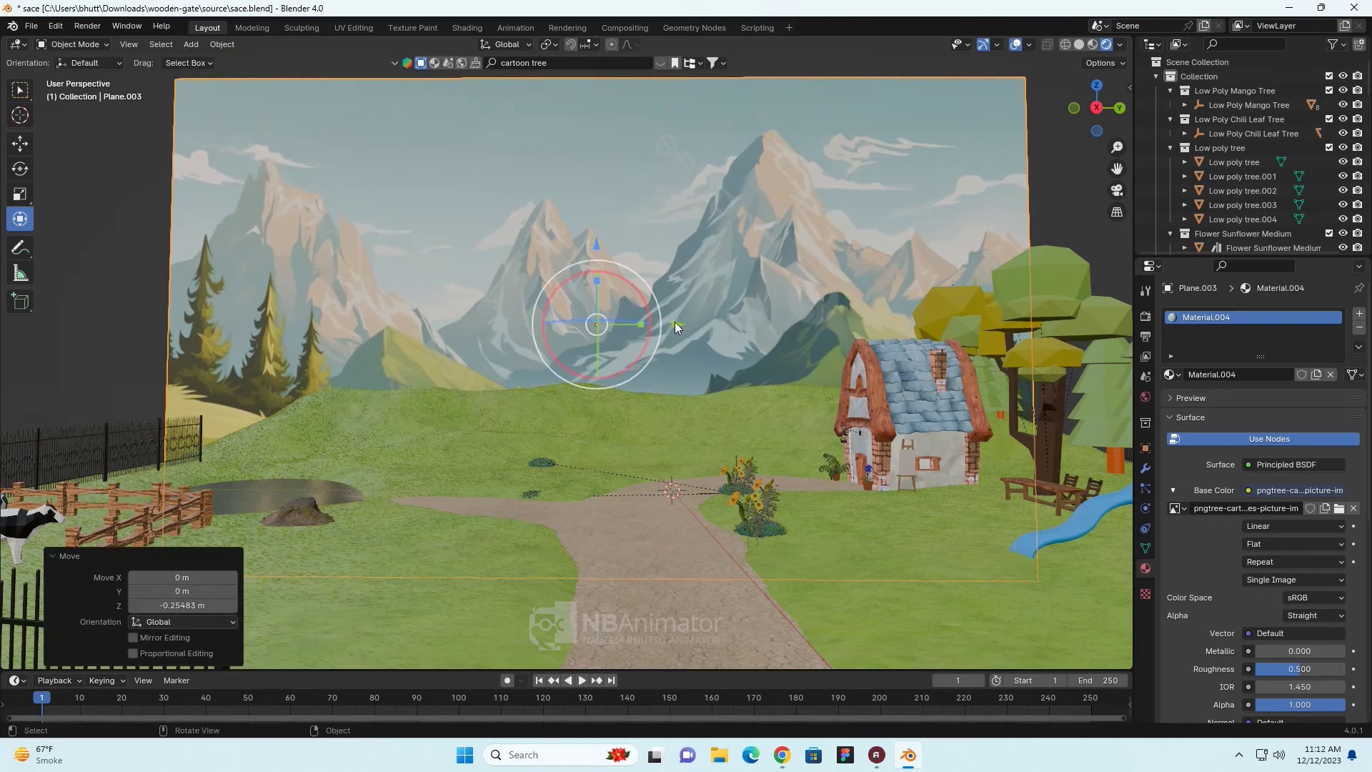
left_click_drag(675, 322, 735, 329)
scroll(809, 396, "up", 2)
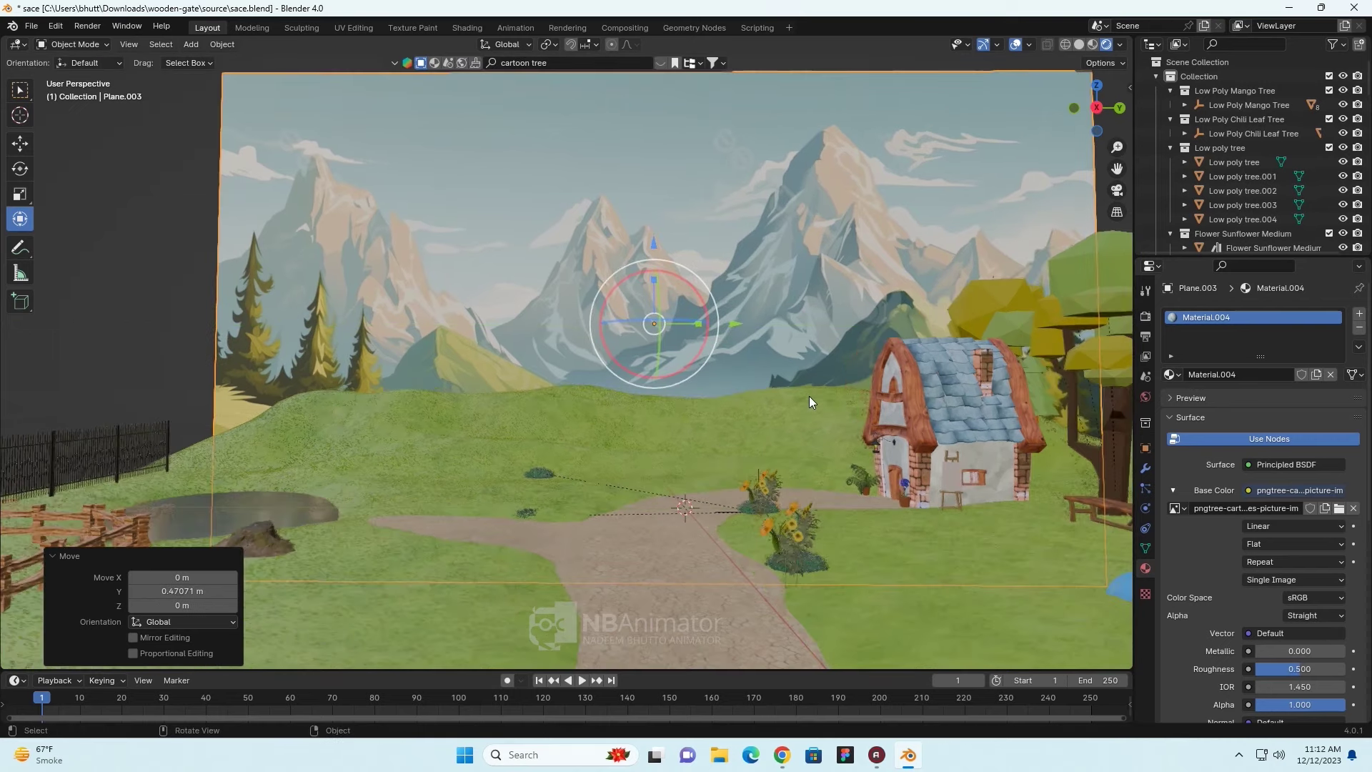
scroll(810, 396, "up", 1)
scroll(828, 402, "up", 2)
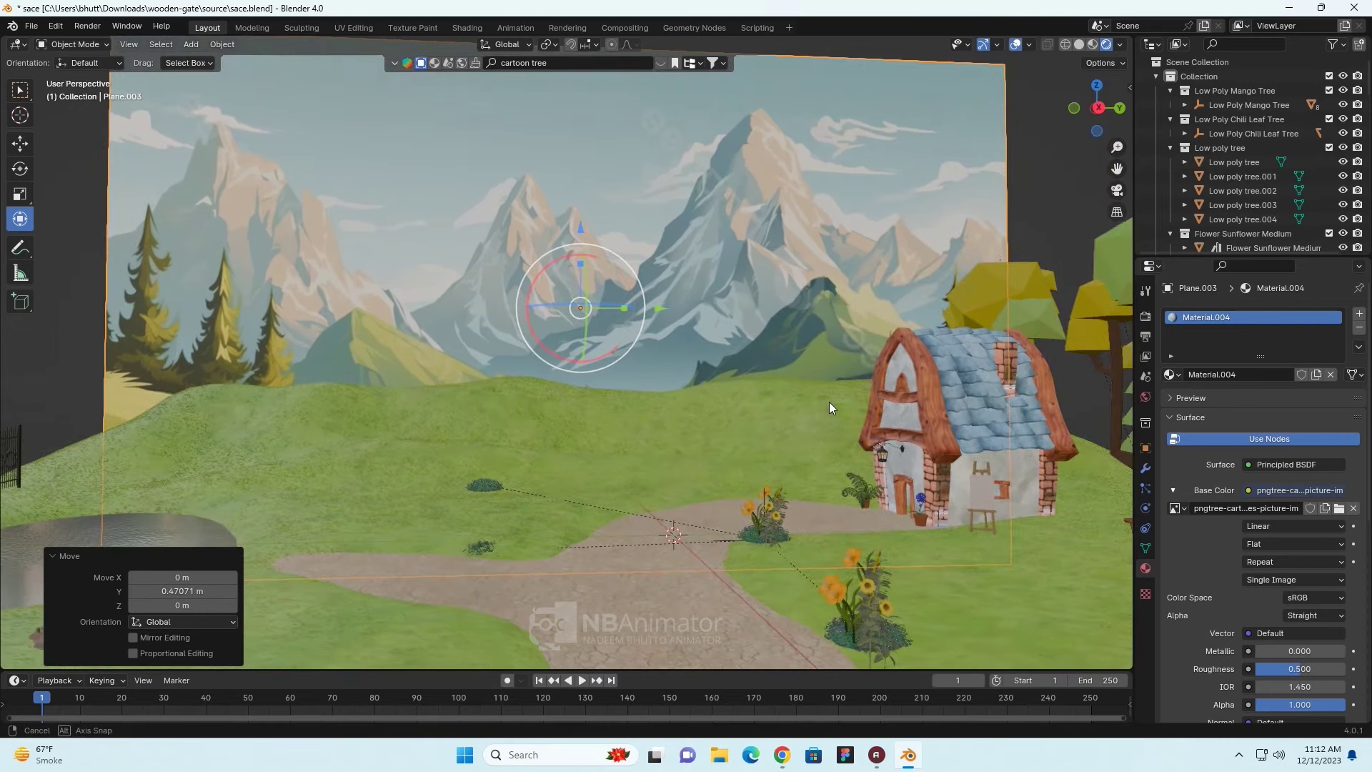
scroll(829, 402, "down", 2)
scroll(829, 402, "down", 2)
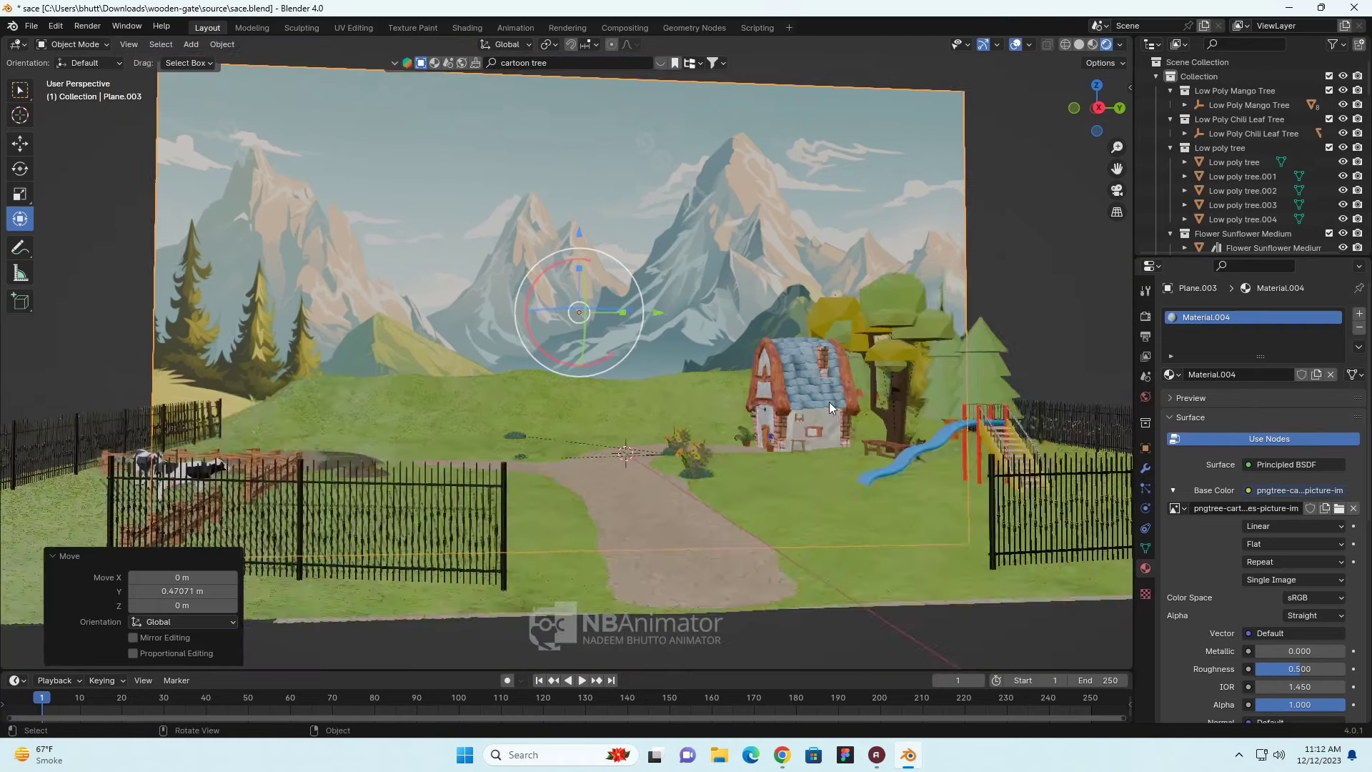
scroll(829, 402, "down", 2)
middle_click_drag(816, 391, 817, 406)
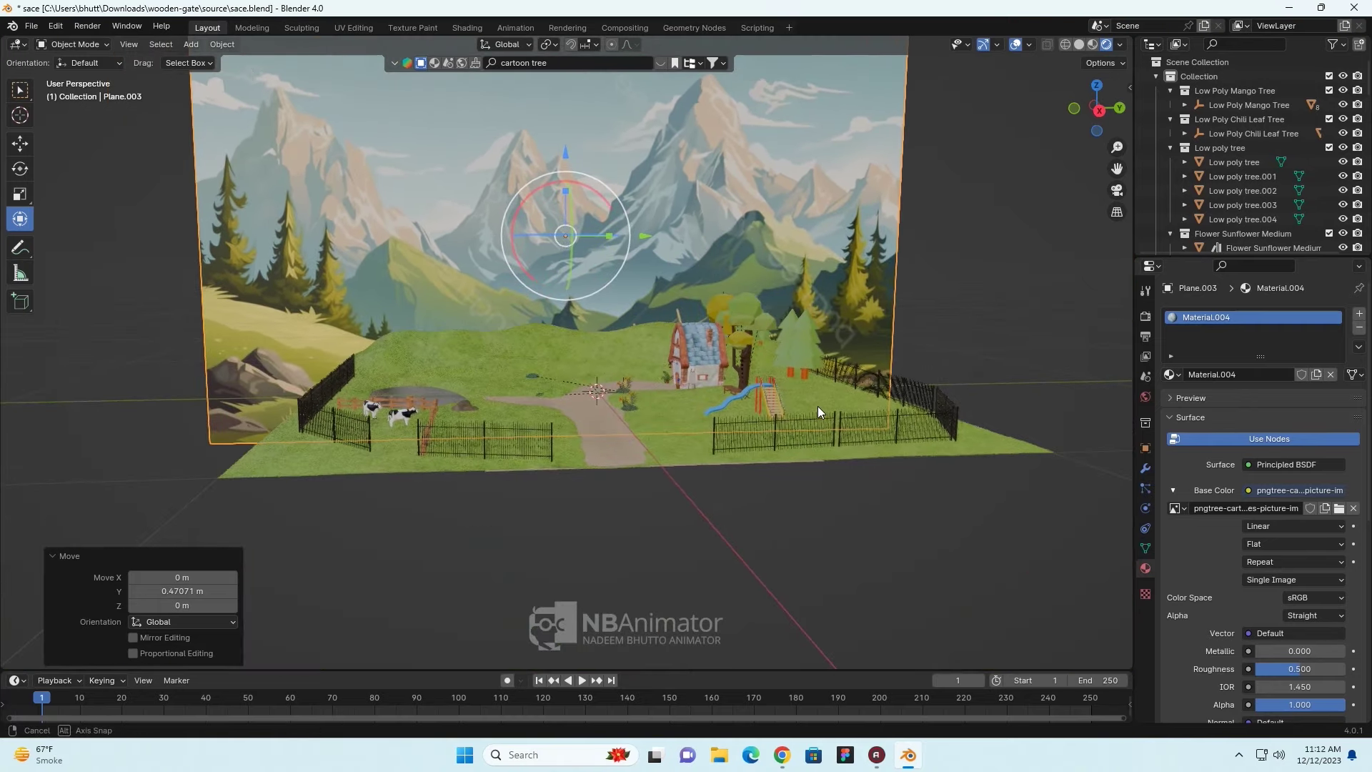
- Switch the asset search to HDRI and page through the available environments
left_click(435, 63)
left_click(460, 65)
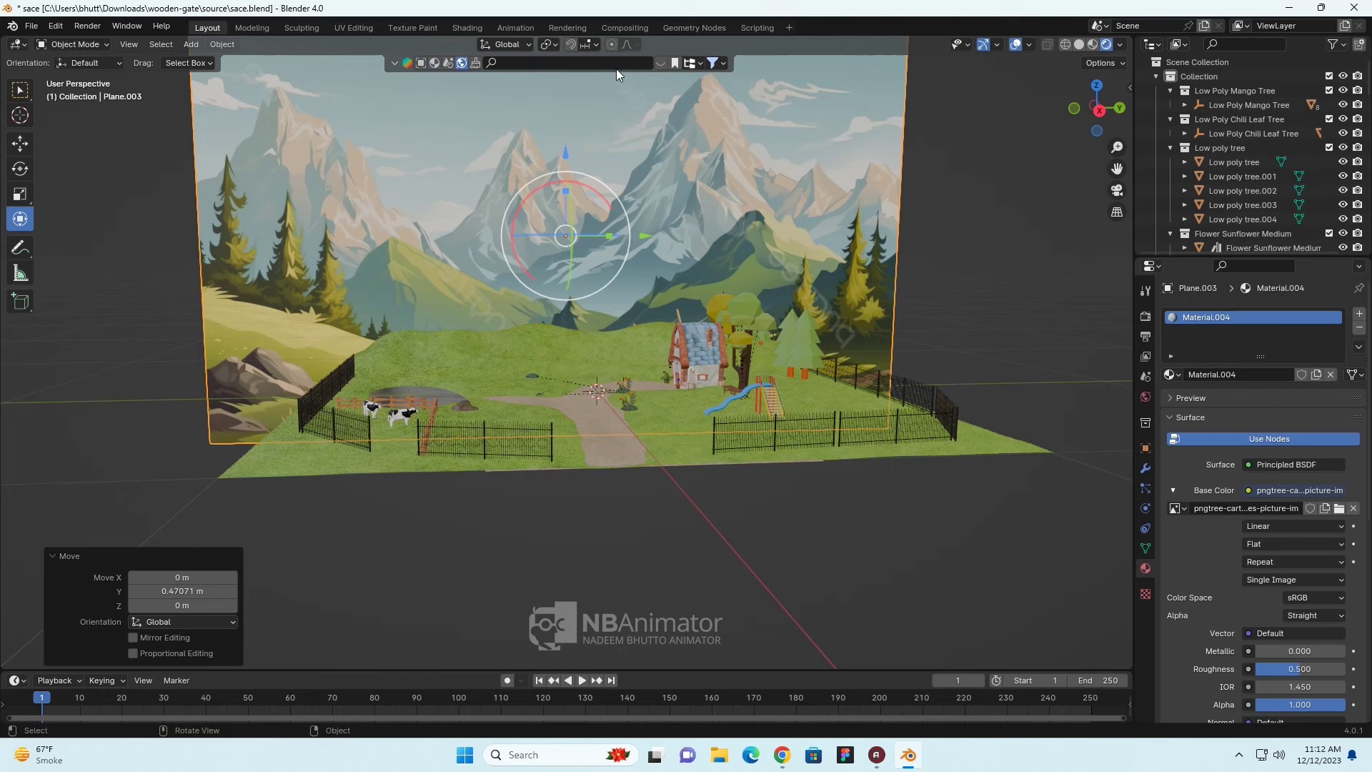
left_click(661, 64)
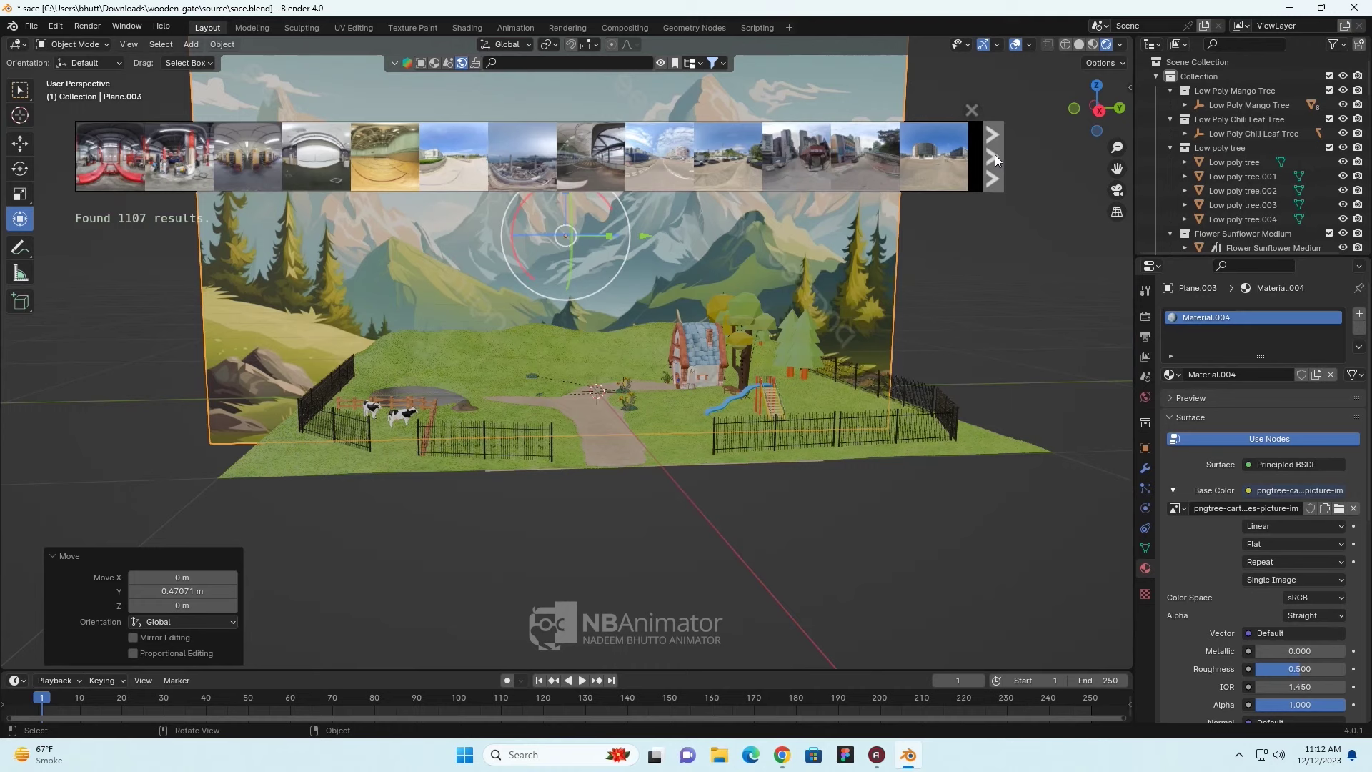
left_click(995, 155)
left_click(995, 156)
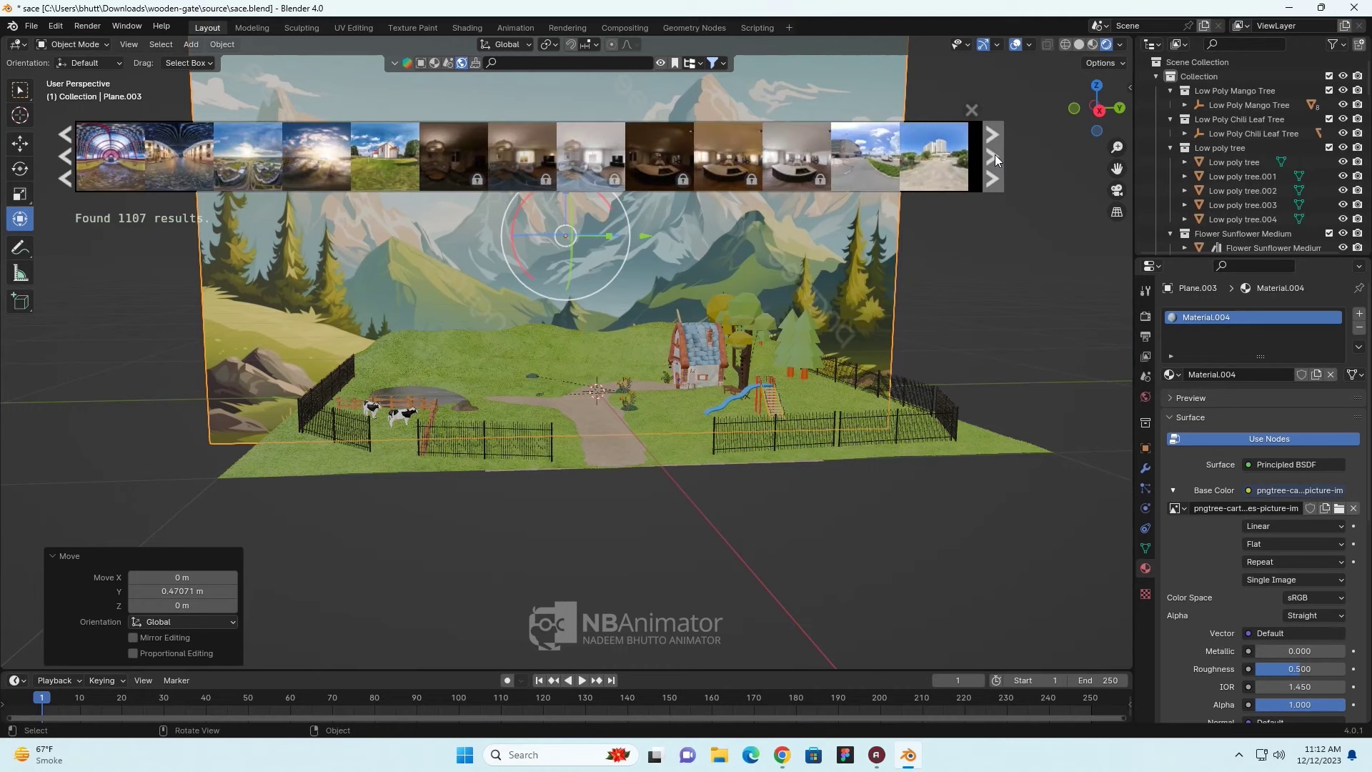
left_click(995, 156)
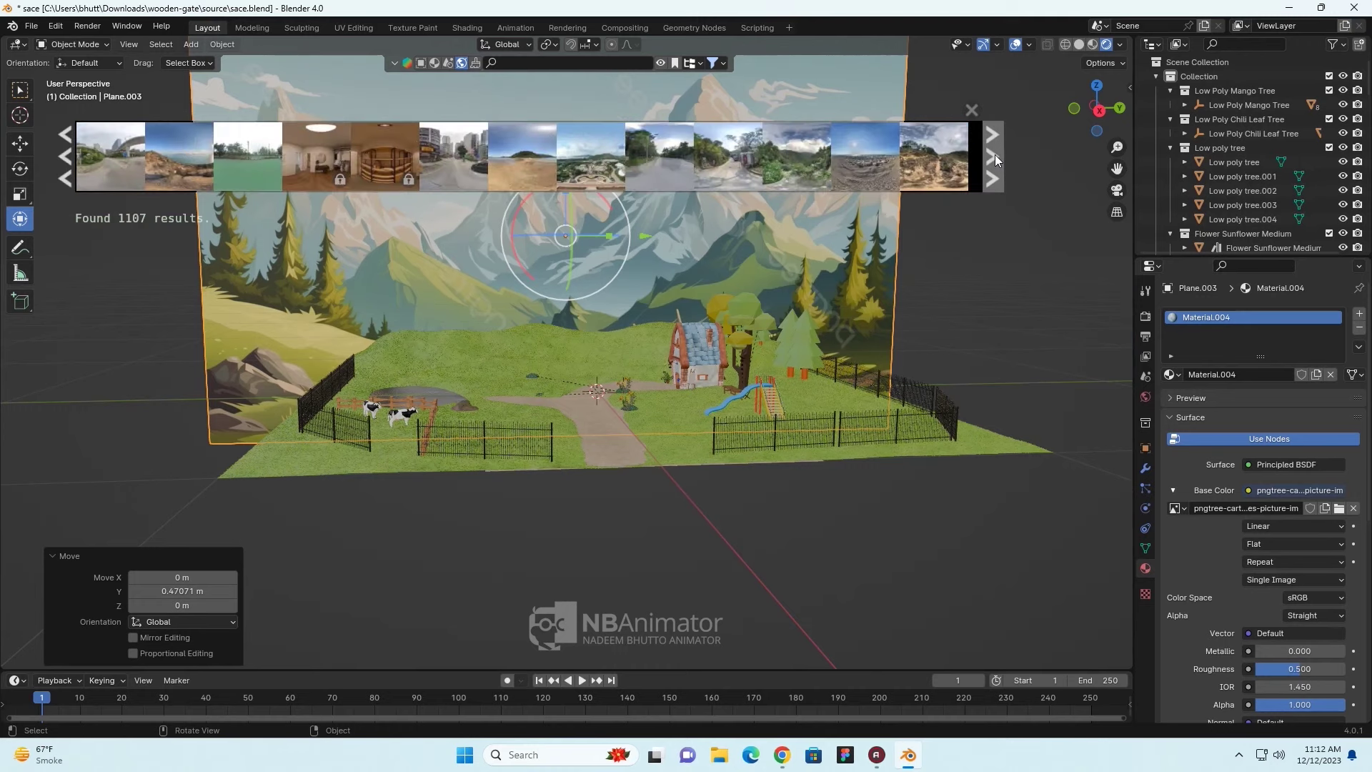
left_click(995, 156)
left_click(995, 156)
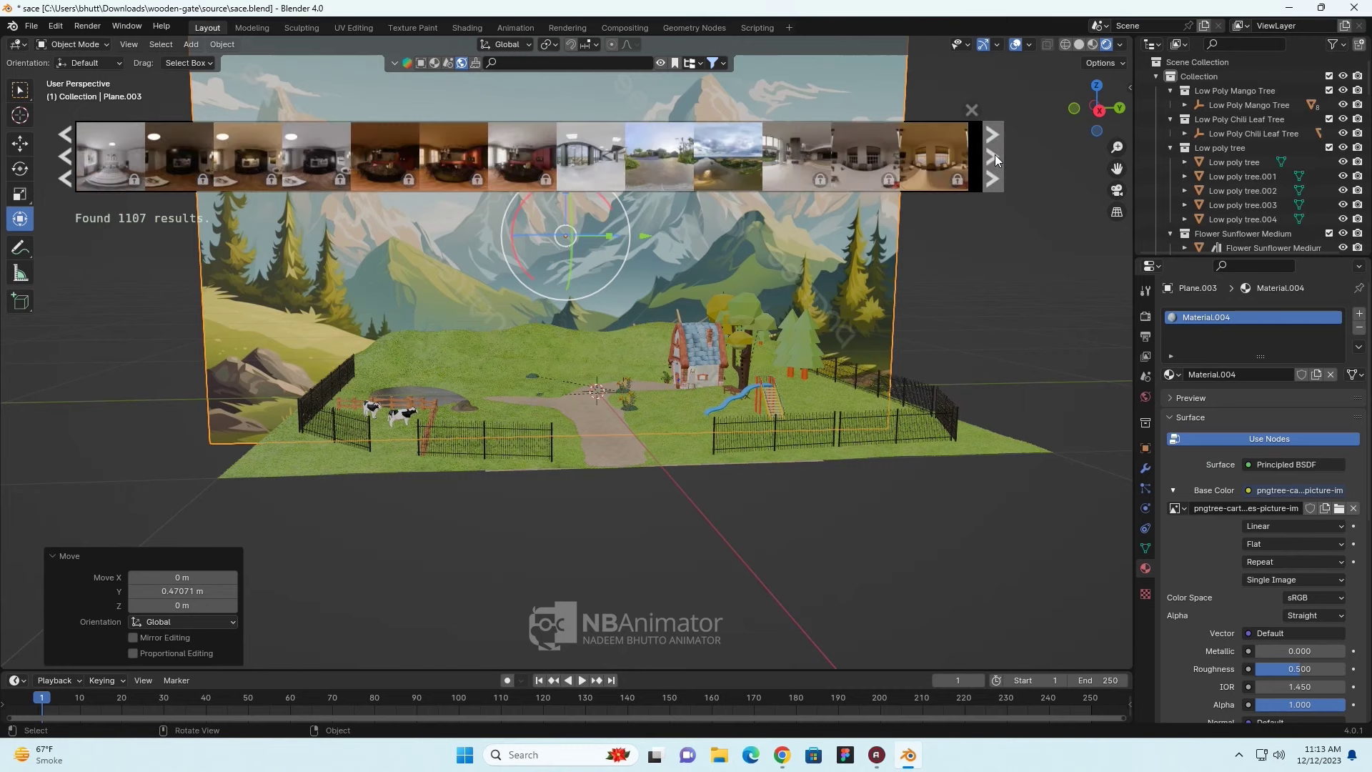
left_click(995, 156)
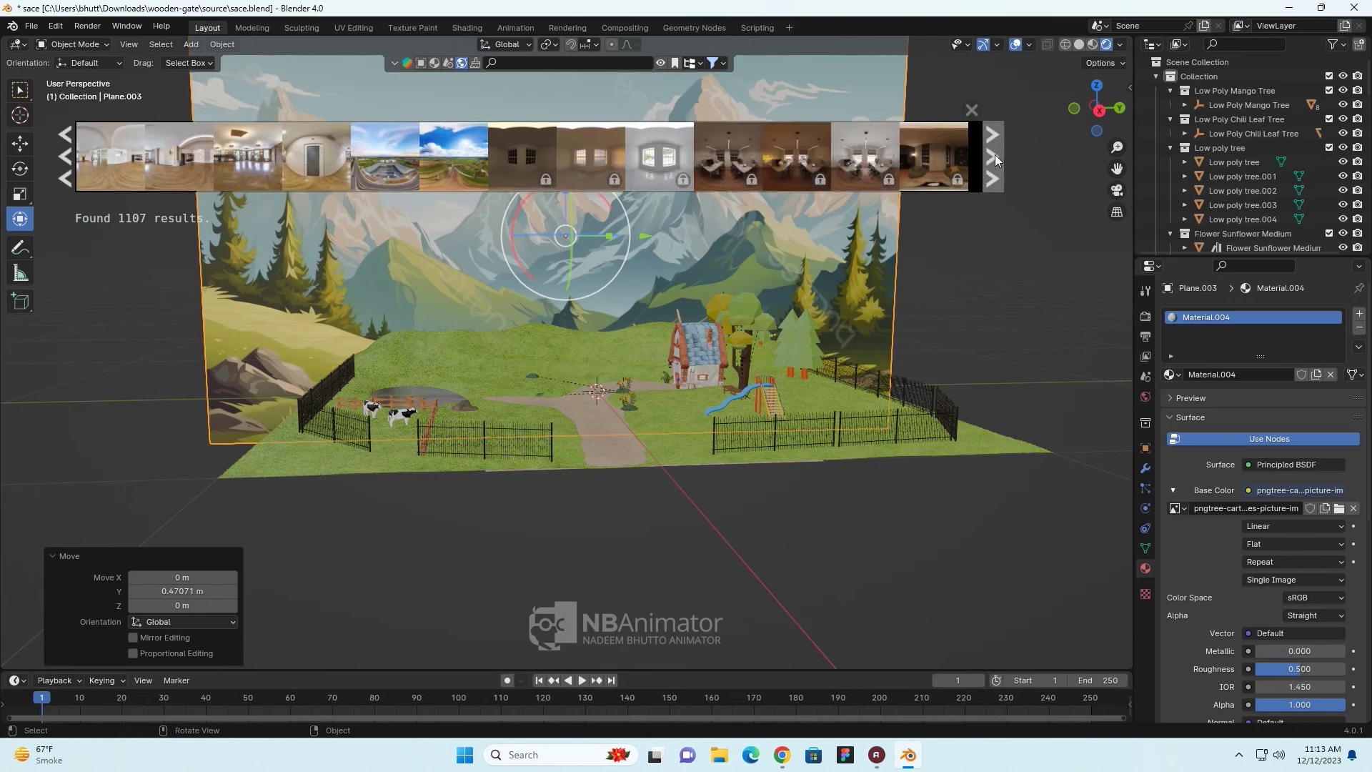
left_click(995, 156)
left_click(995, 156)
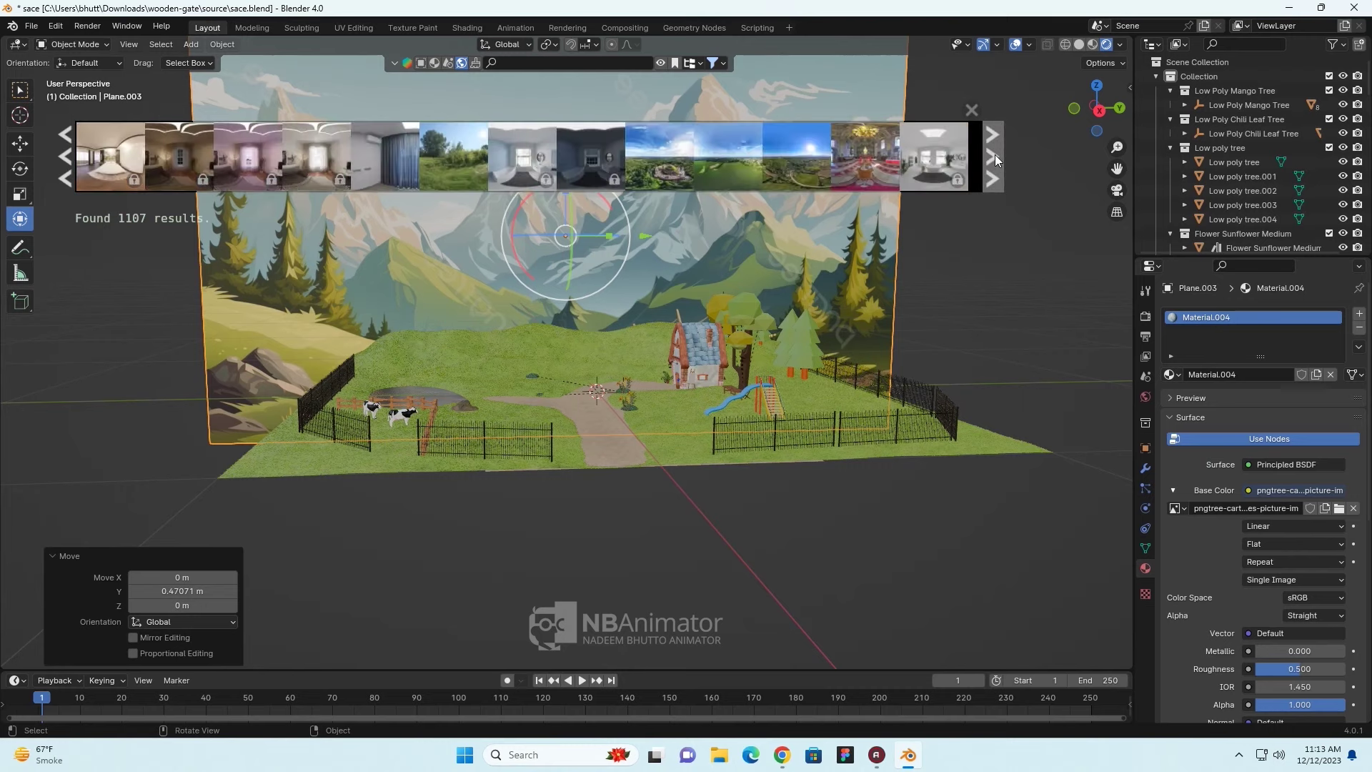
left_click(995, 156)
left_click(995, 156)
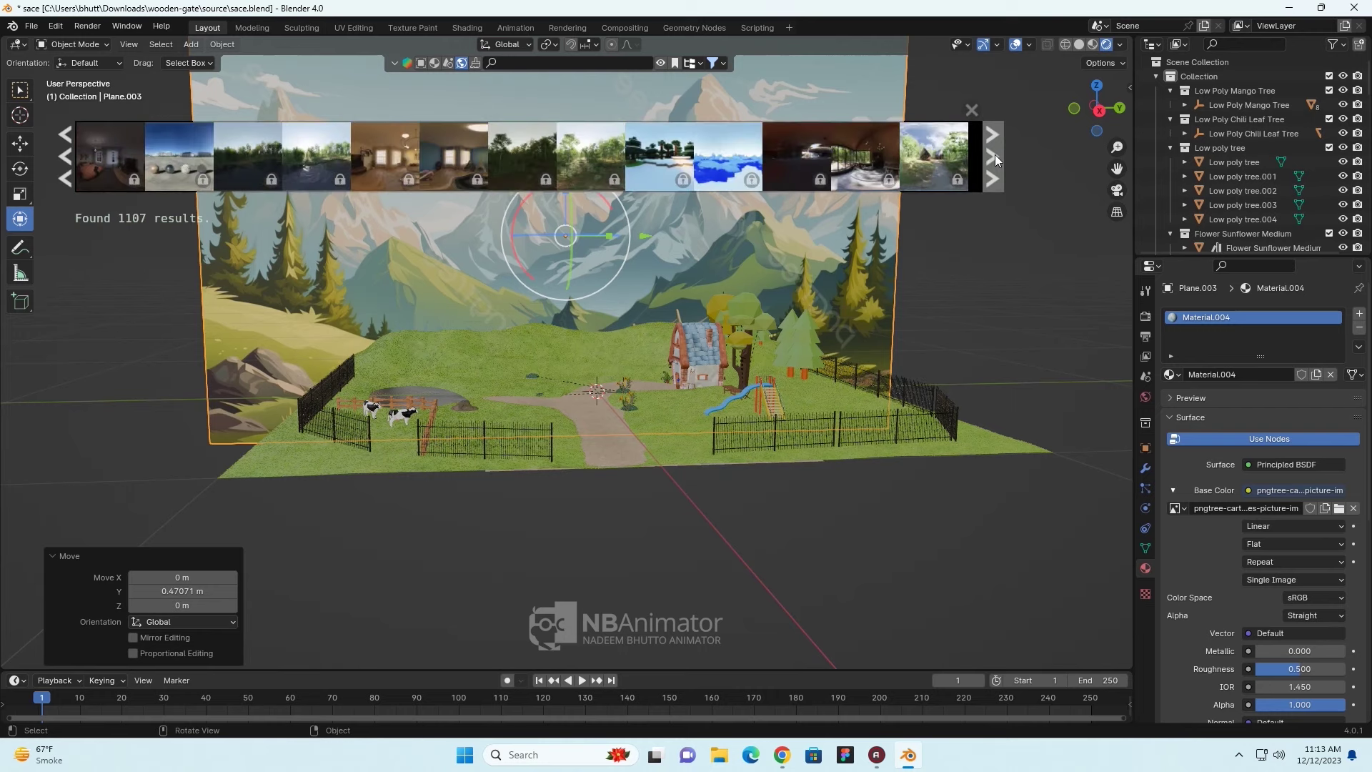
left_click(995, 156)
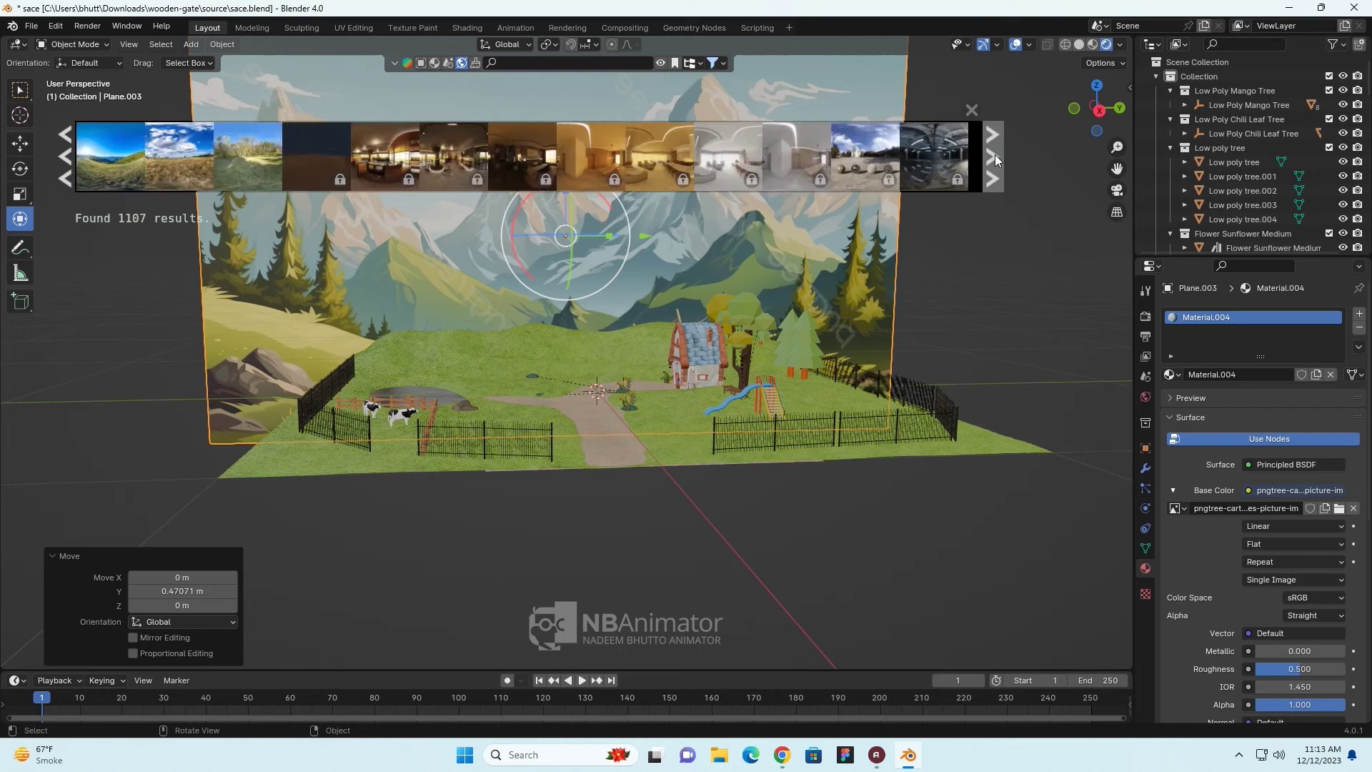
left_click(995, 156)
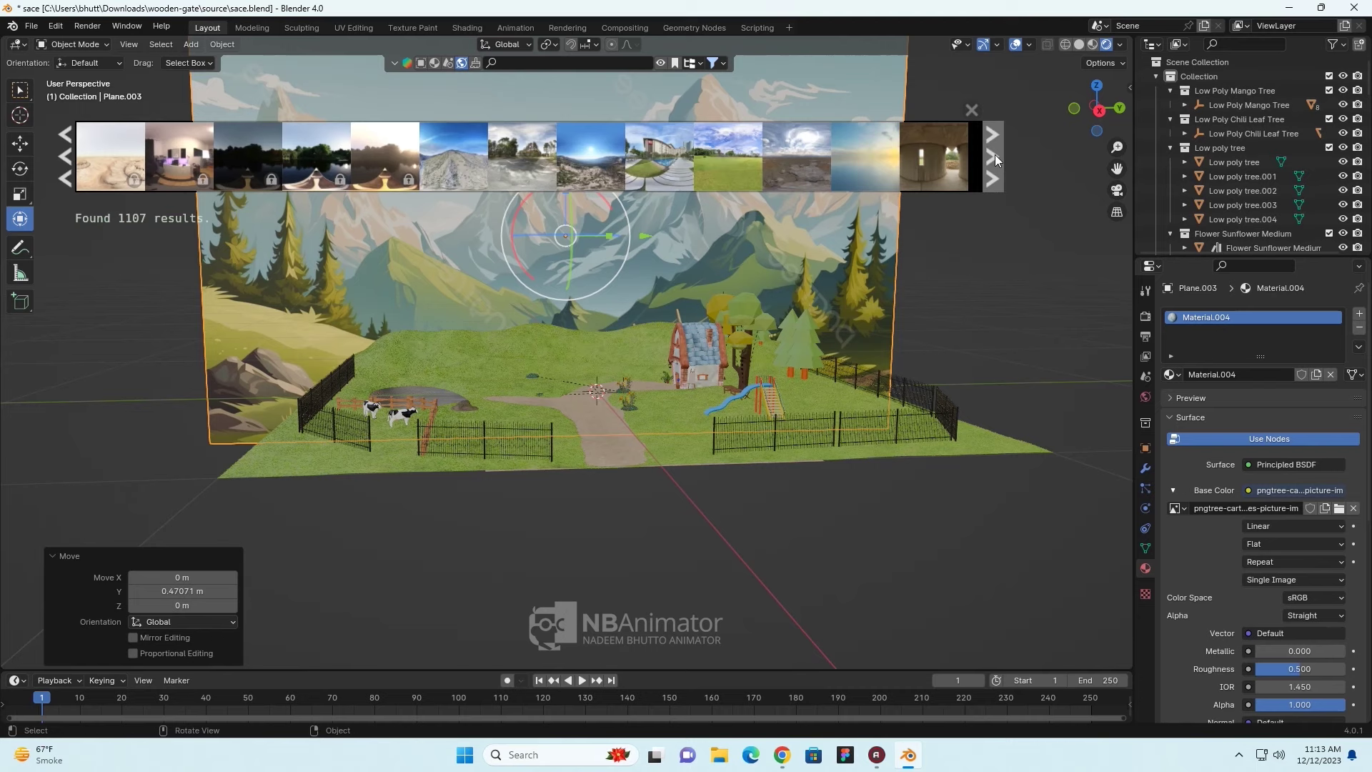
- Download the Wasteland Clouds (Pure Sky) HDRI at 1024 resolution and close the results
left_click(856, 159)
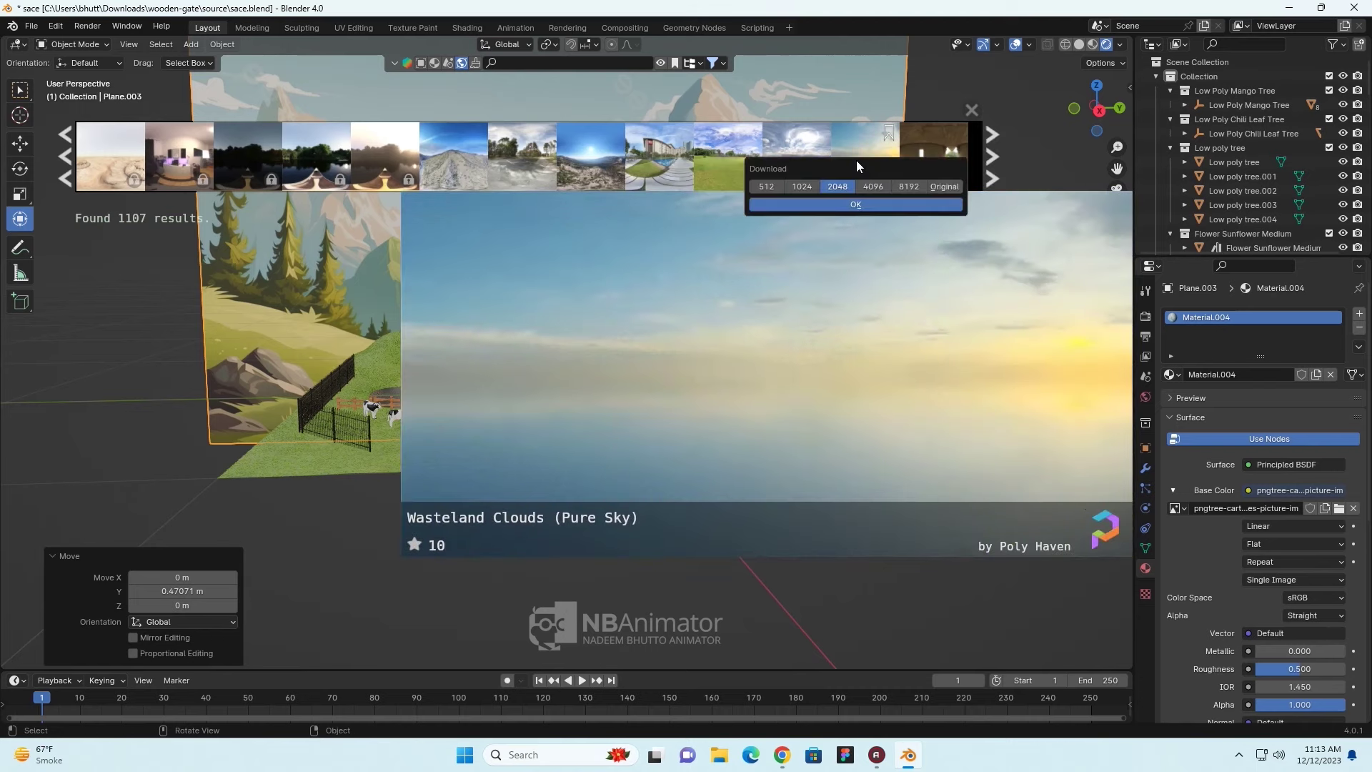
left_click(819, 204)
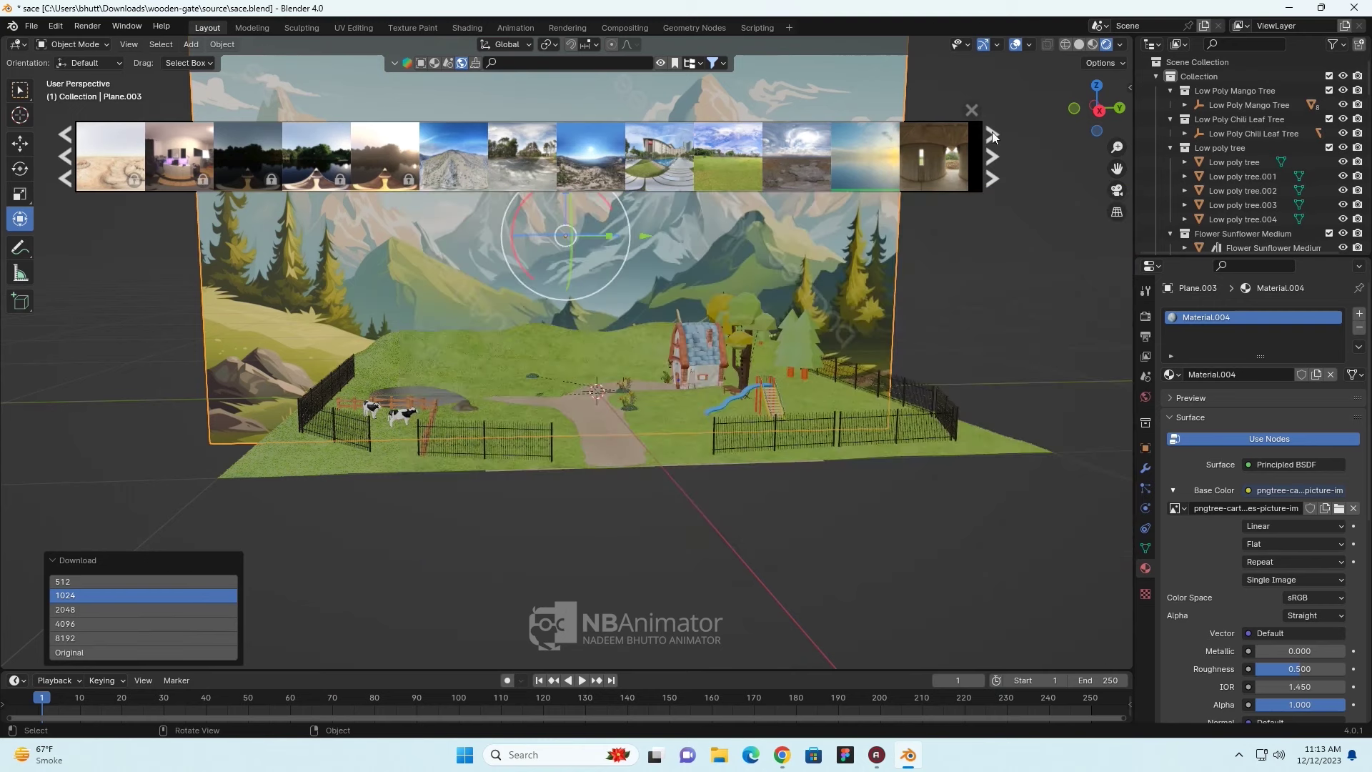
left_click(972, 111)
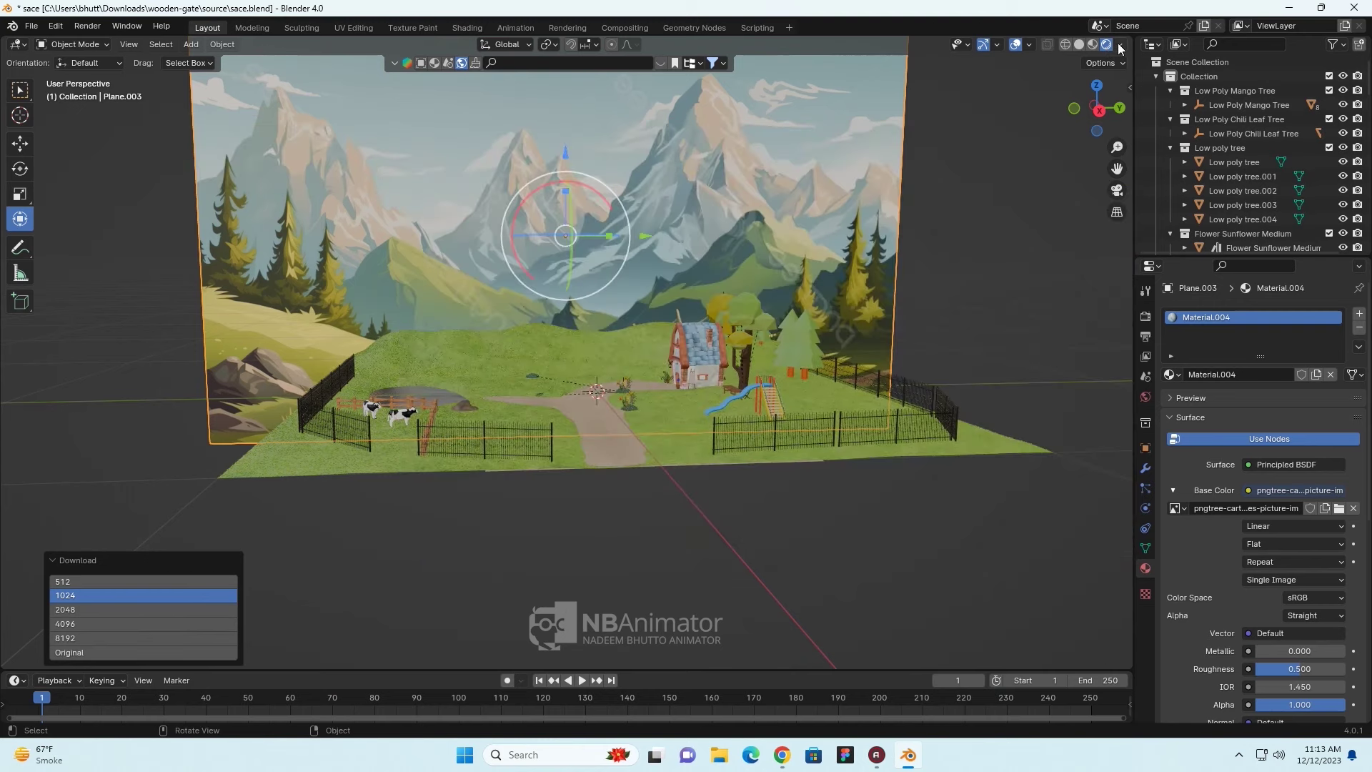
- Enable Scene World in viewport shading so the Wasteland Clouds sky surrounds the farm
left_click(1121, 46)
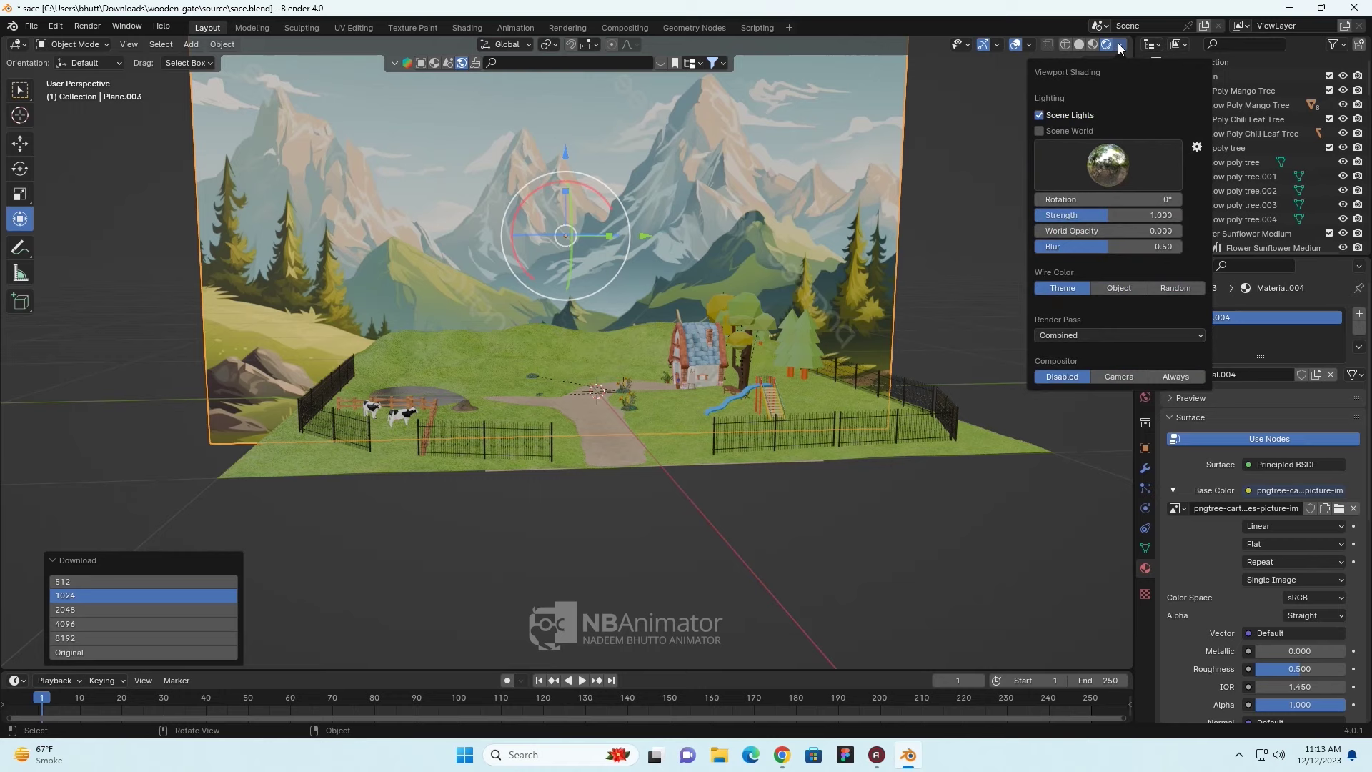
left_click(1040, 131)
middle_click_drag(791, 444, 781, 453)
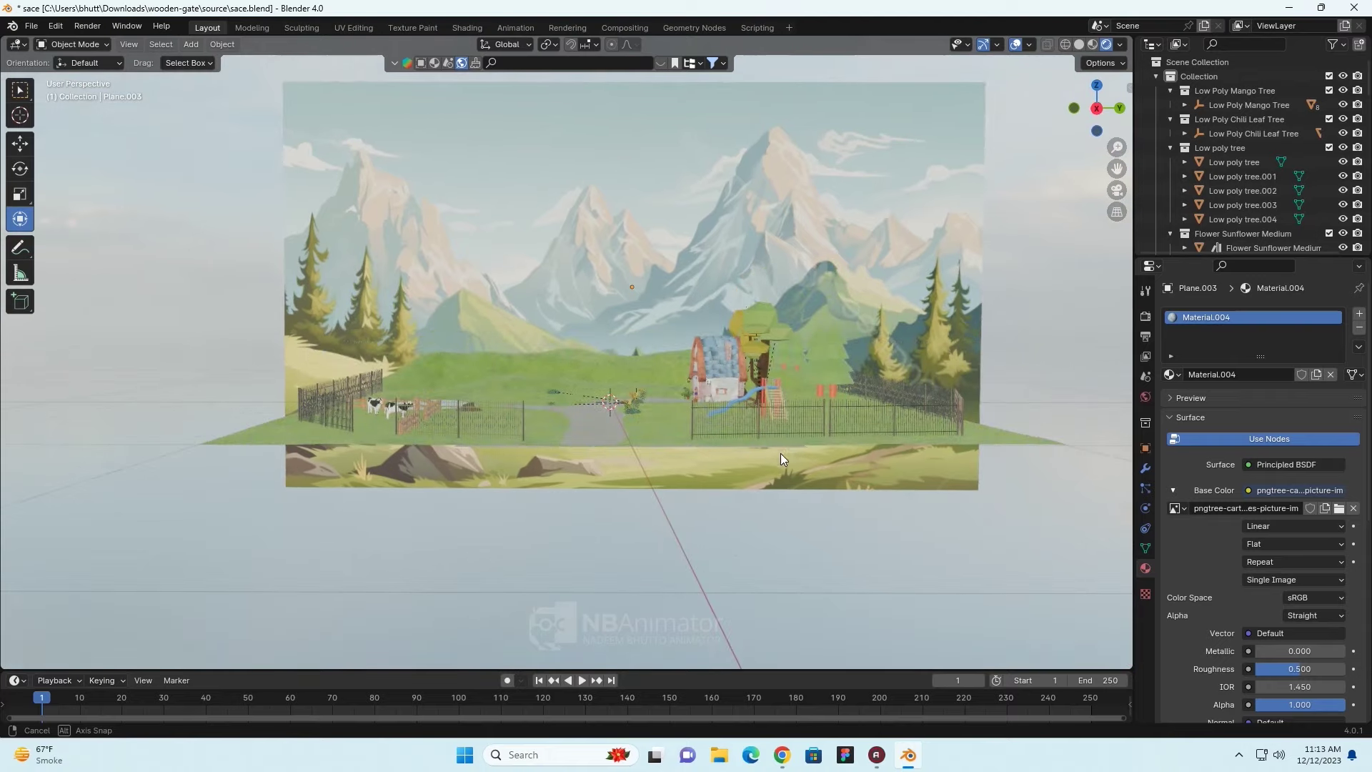
scroll(792, 447, "up", 5)
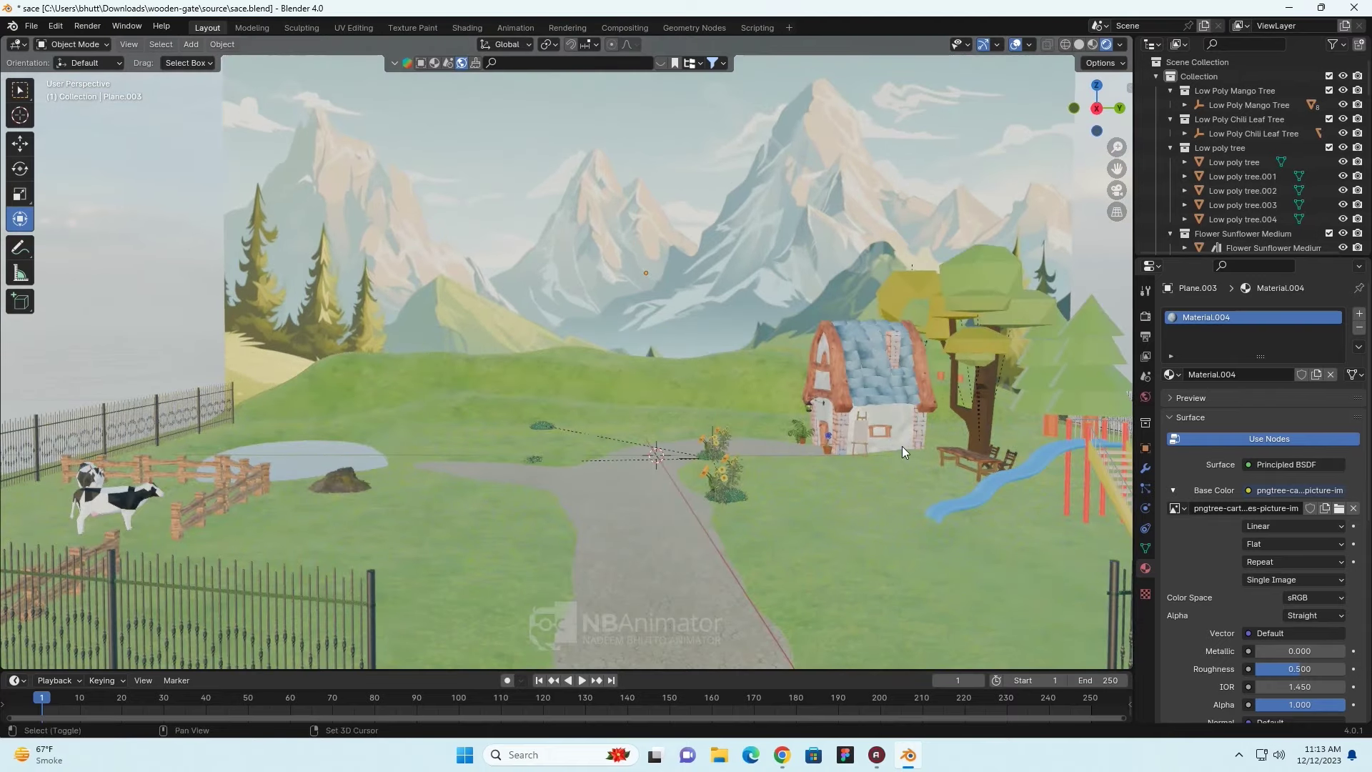
mouse_move(902, 446)
middle_mouse_down()
mouse_move(726, 430)
mouse_move(573, 440)
mouse_move(675, 440)
mouse_move(672, 480)
mouse_move(795, 466)
mouse_move(645, 467)
middle_mouse_up()
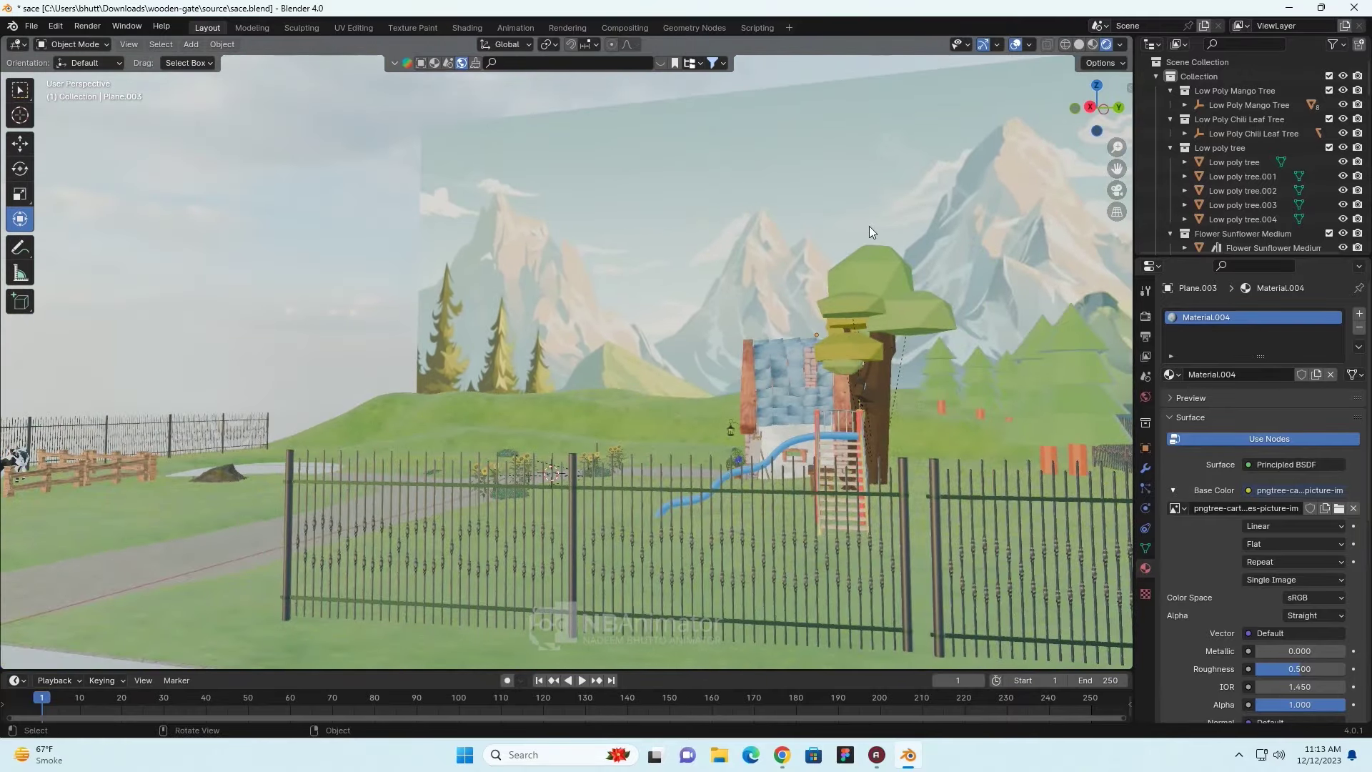
scroll(743, 242, "up", 5)
- Inspect the scene under the sky, then select the mountain backdrop plane in top view
middle_click_drag(744, 241, 737, 246)
scroll(735, 241, "down", 4)
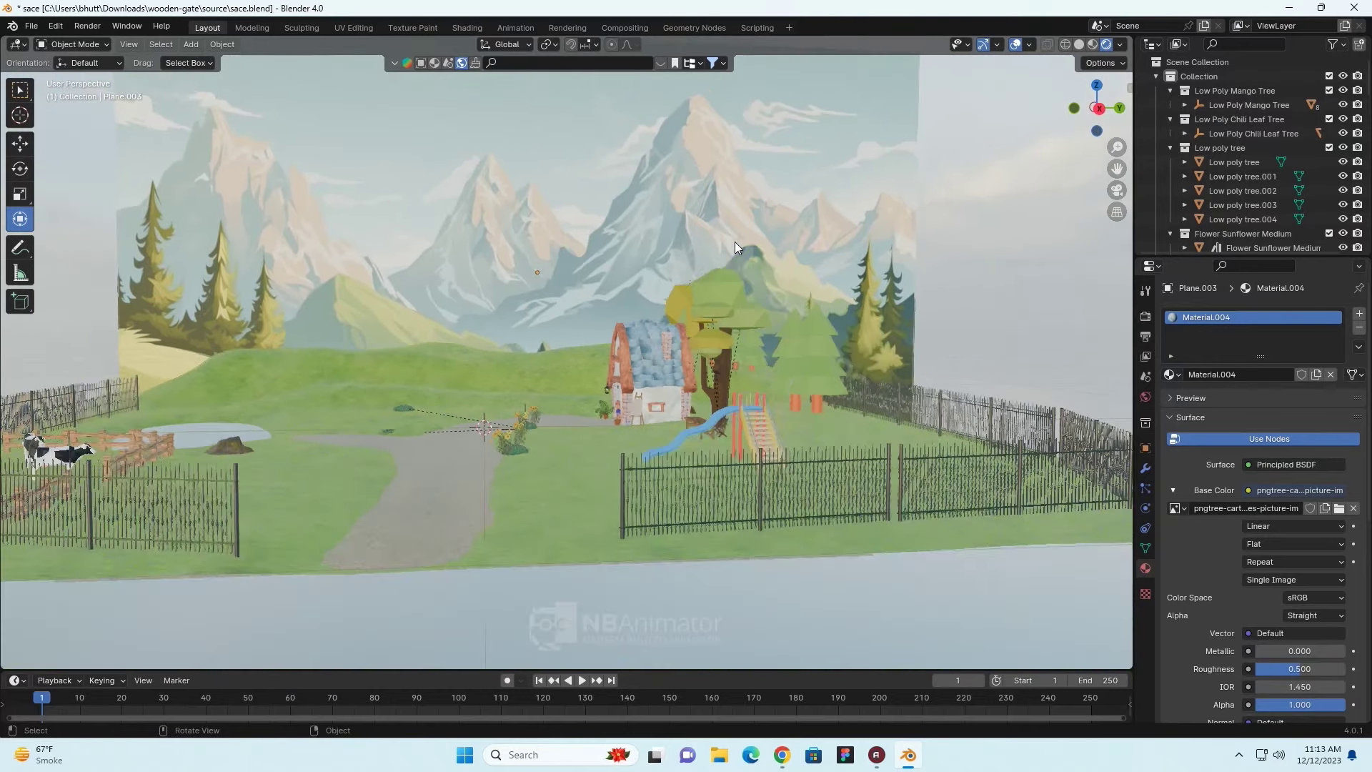
scroll(629, 332, "up", 3)
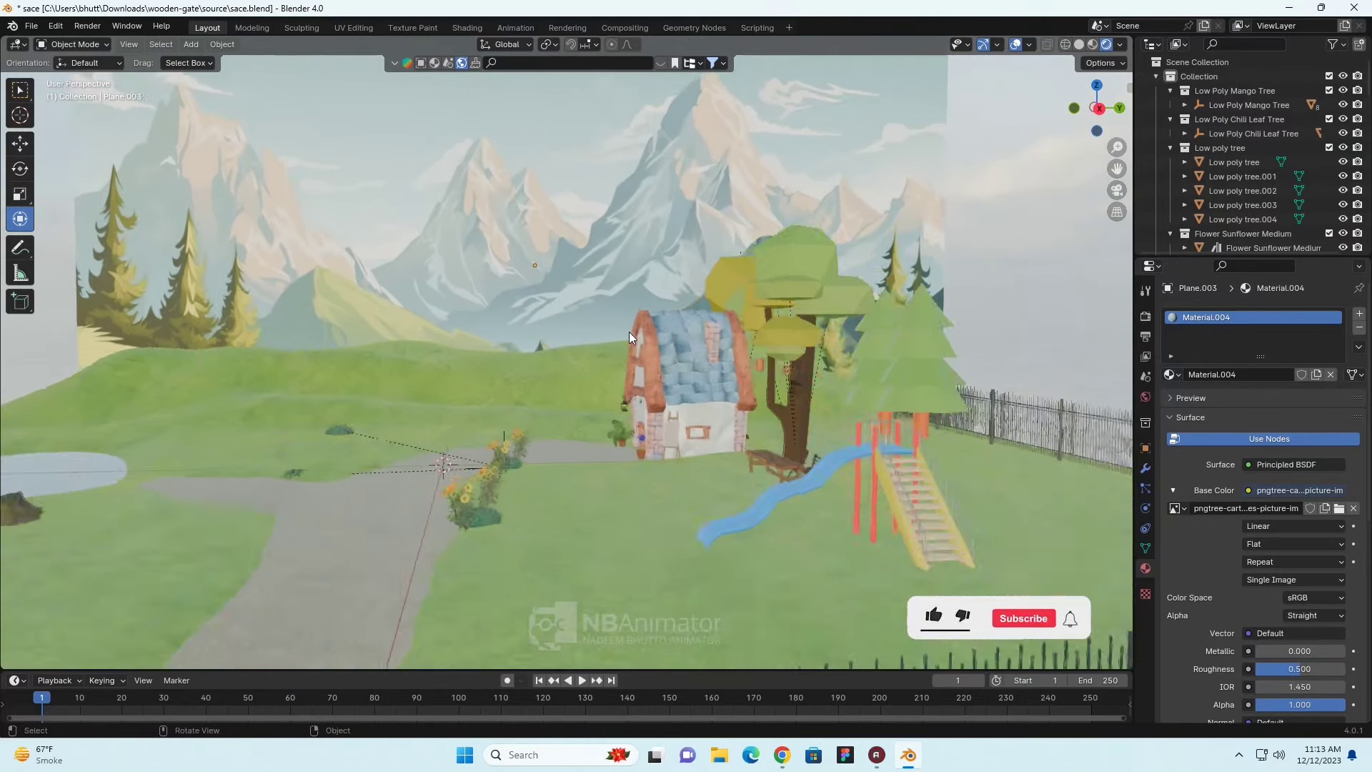
mouse_move(629, 332)
middle_mouse_down()
mouse_move(612, 338)
mouse_move(652, 339)
middle_mouse_up()
scroll(629, 331, "down", 3)
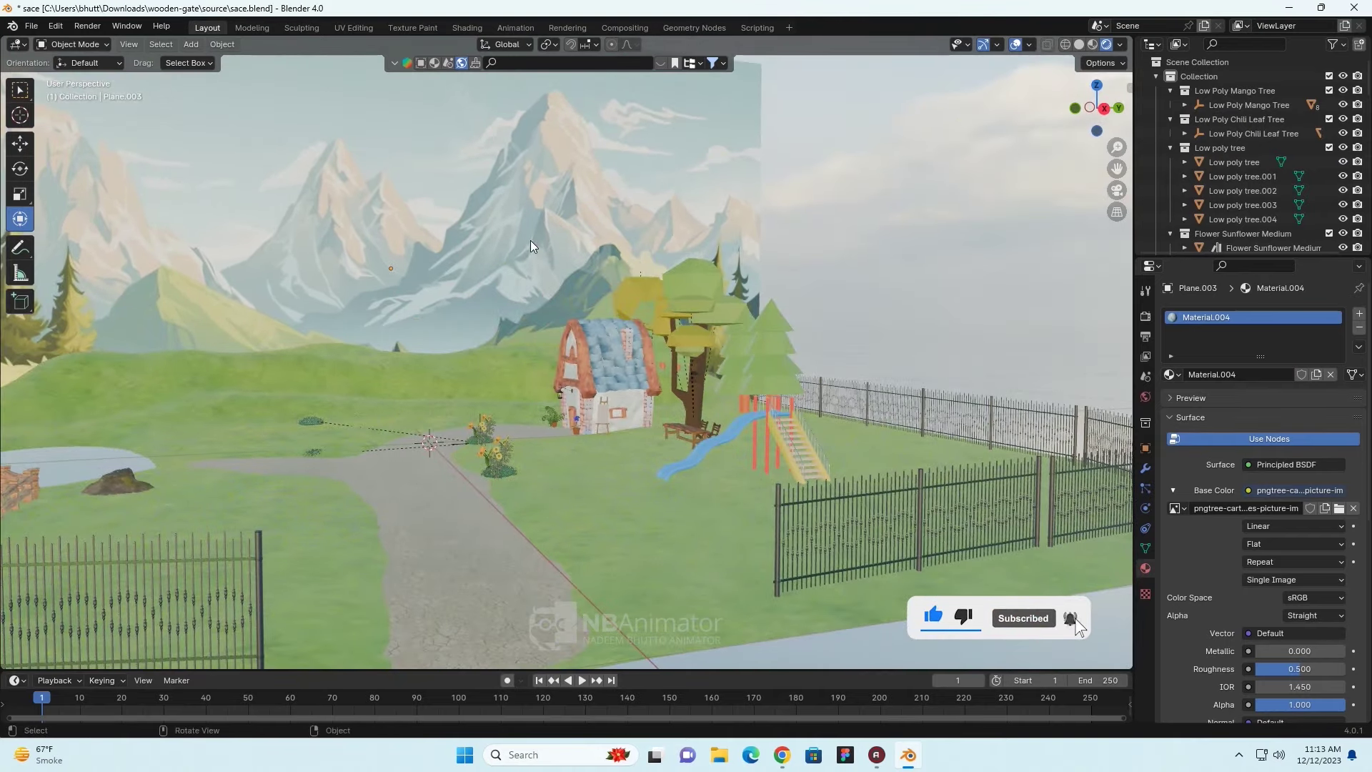
left_click(627, 218)
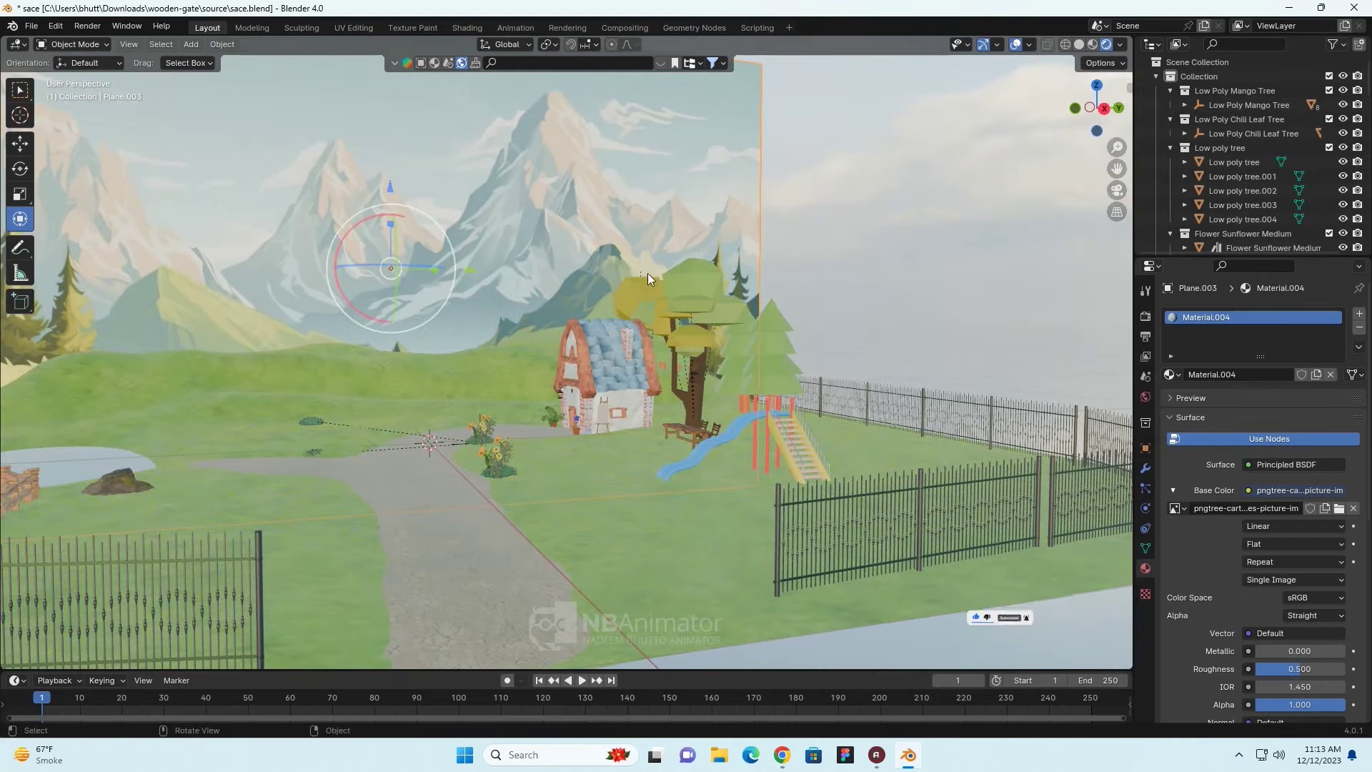
key("KP_7")
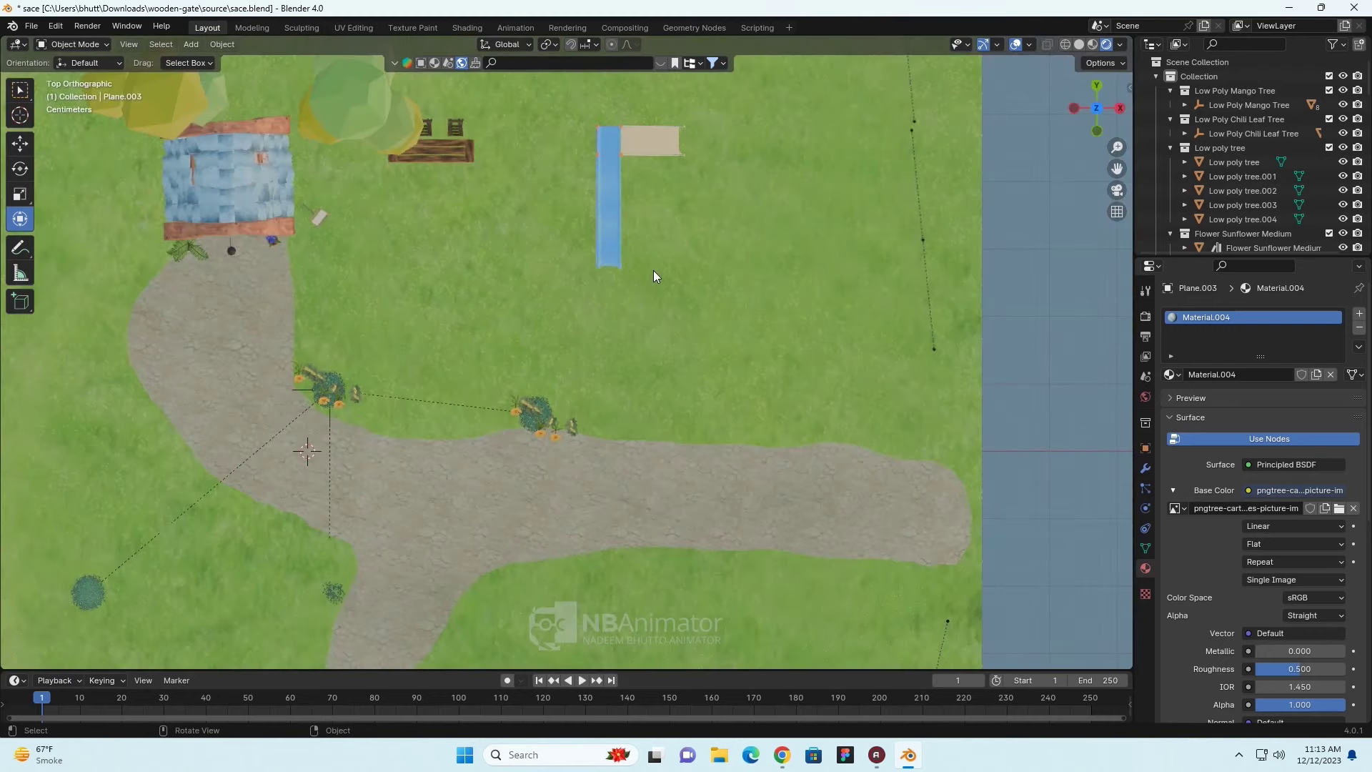
- Rotate the mountain backdrop plane -29.5° about Z and check its angle from top view
scroll(653, 276, "down", 5)
scroll(654, 276, "down", 4)
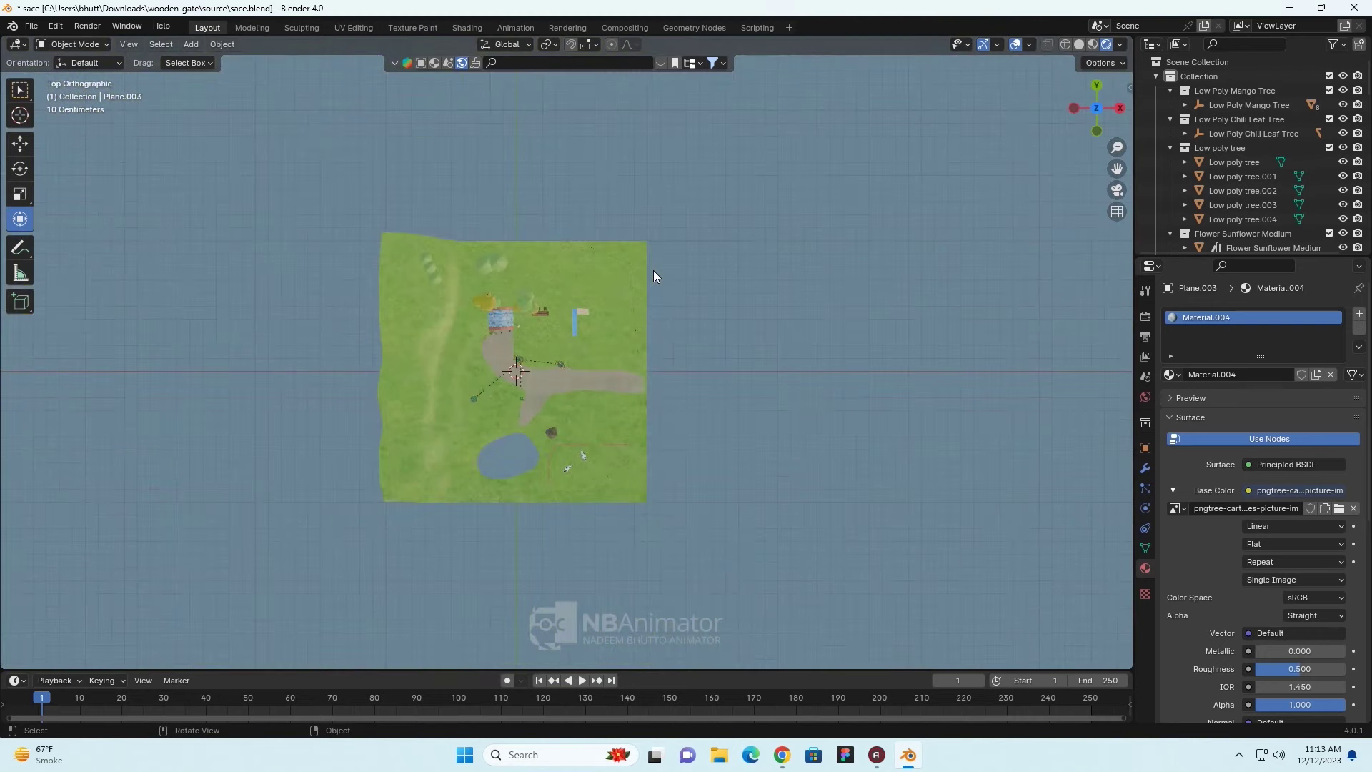
scroll(653, 277, "down", 1)
mouse_move(654, 271)
middle_mouse_down()
mouse_move(642, 343)
mouse_move(644, 326)
middle_mouse_up()
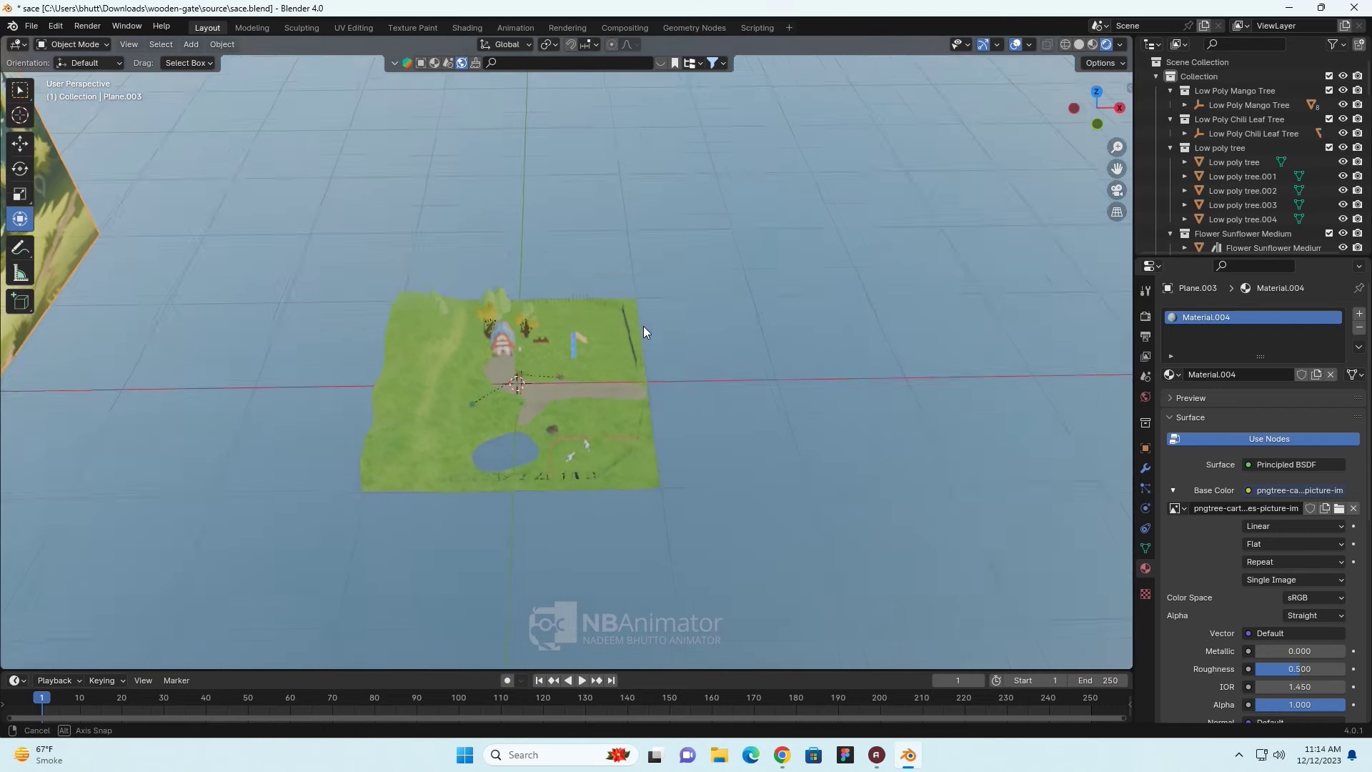
scroll(643, 319, "down", 5)
scroll(644, 329, "down", 3)
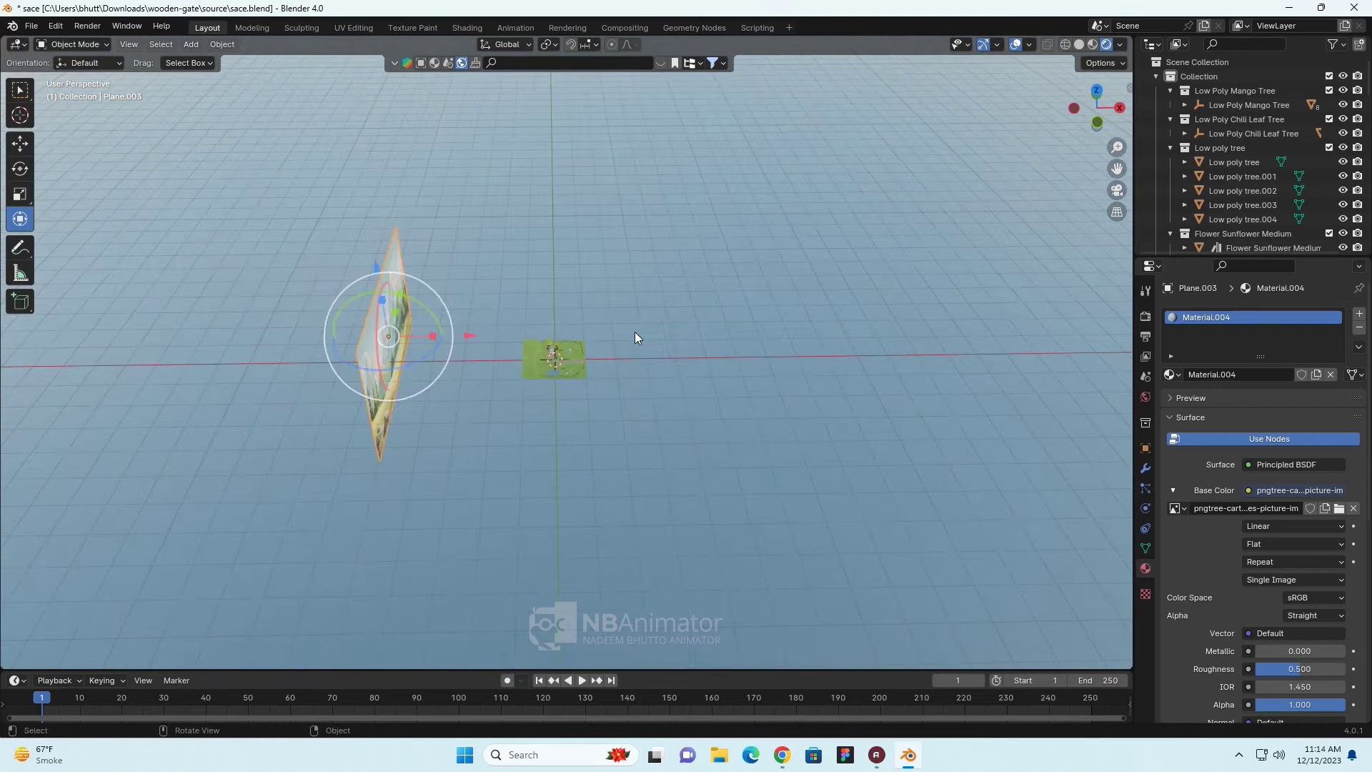
left_click_drag(429, 349, 400, 357)
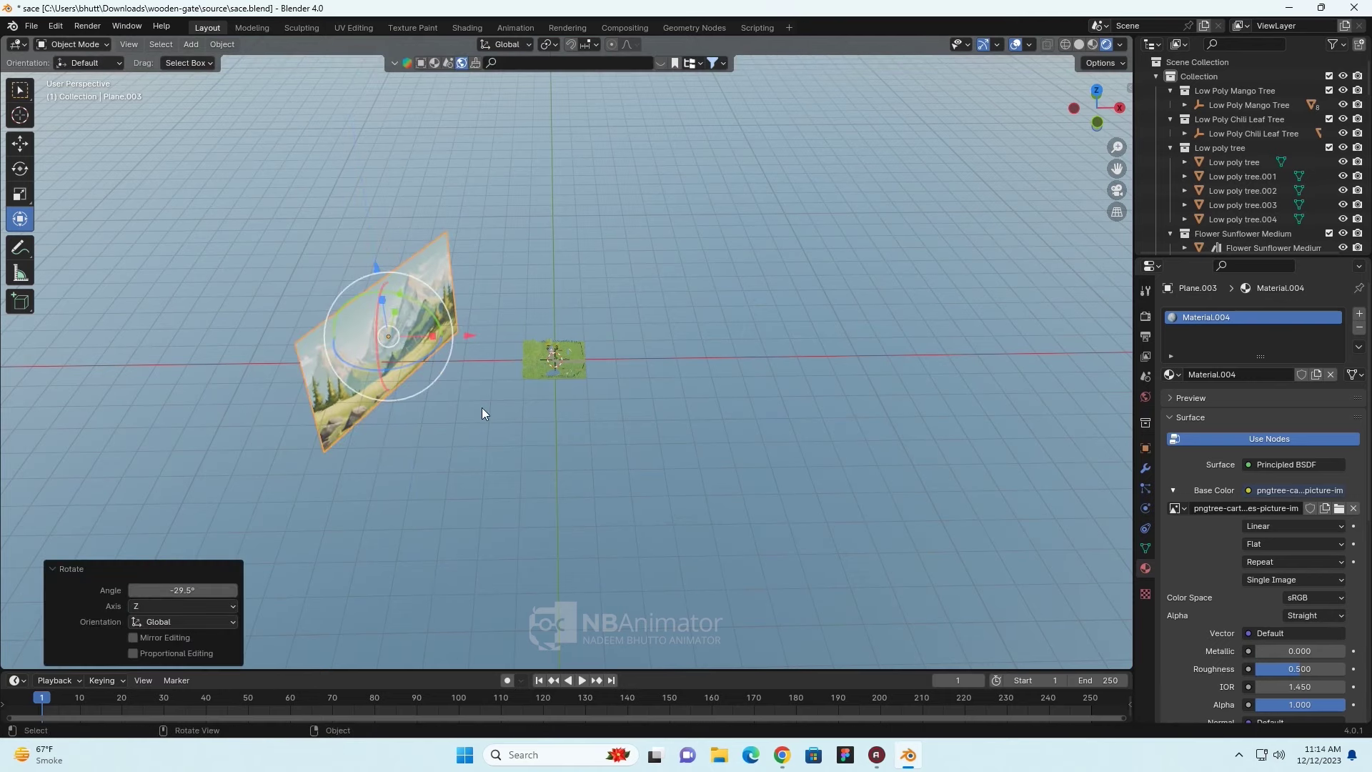
mouse_move(582, 412)
middle_mouse_down()
mouse_move(598, 469)
mouse_move(606, 456)
middle_mouse_up()
key("KP_7")
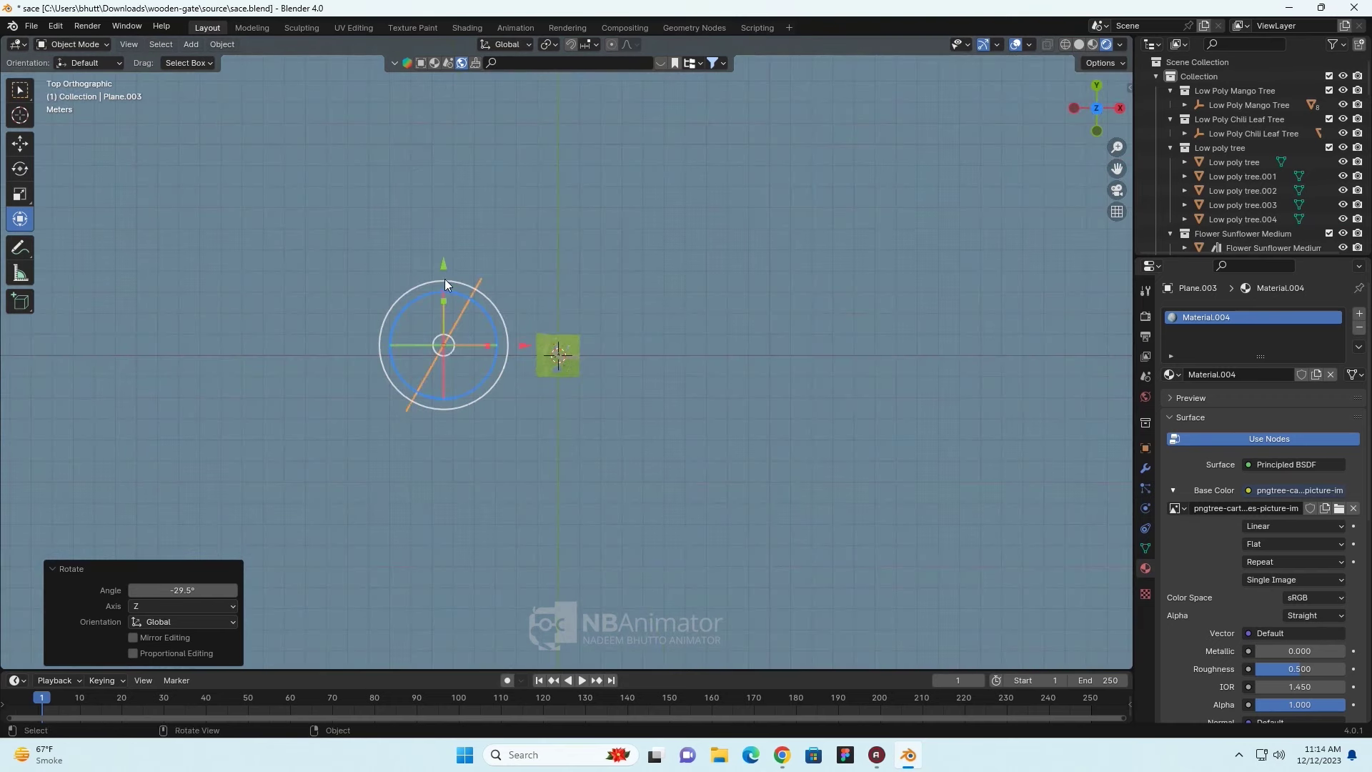
- Move the backdrop -3.1493 m along Y and -1.1175 m along X behind the farm
mouse_move(443, 266)
left_mouse_down()
mouse_move(503, 176)
mouse_move(514, 263)
mouse_move(603, 318)
left_mouse_up()
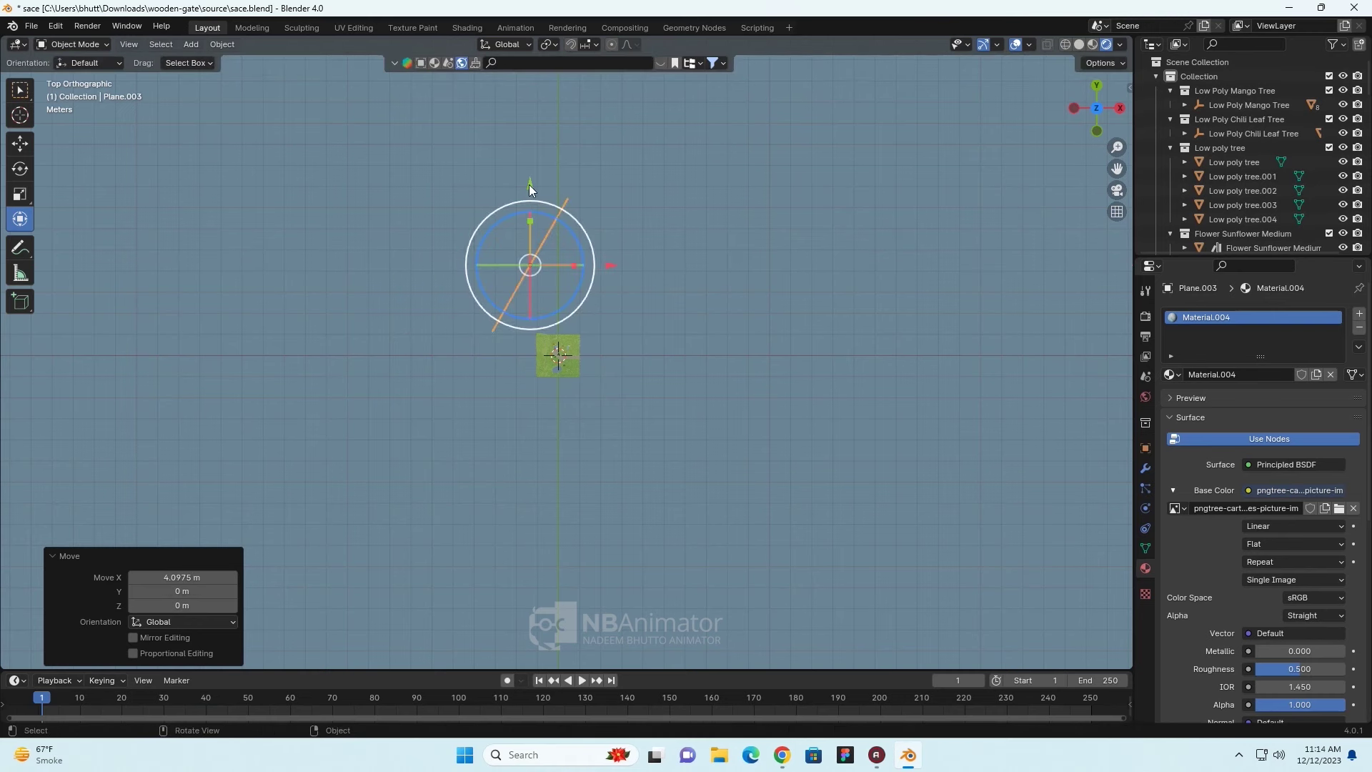
mouse_move(529, 188)
left_mouse_down()
mouse_move(490, 273)
mouse_move(500, 280)
left_mouse_up()
left_click_drag(608, 330, 580, 331)
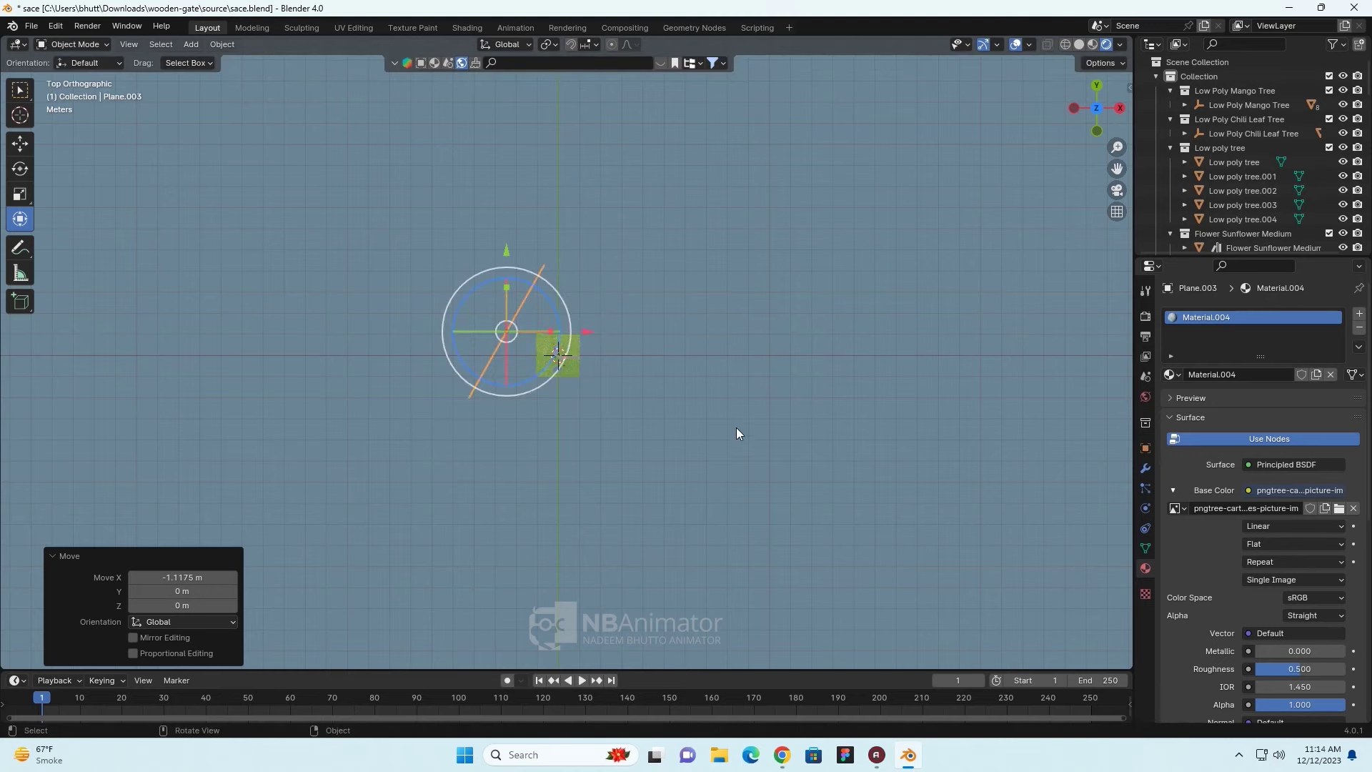
middle_click_drag(736, 432, 599, 275)
scroll(649, 363, "up", 5)
- Inspect the repositioned backdrop from ground level, then return to Chrome's cartoon mountain image results
scroll(654, 378, "up", 3)
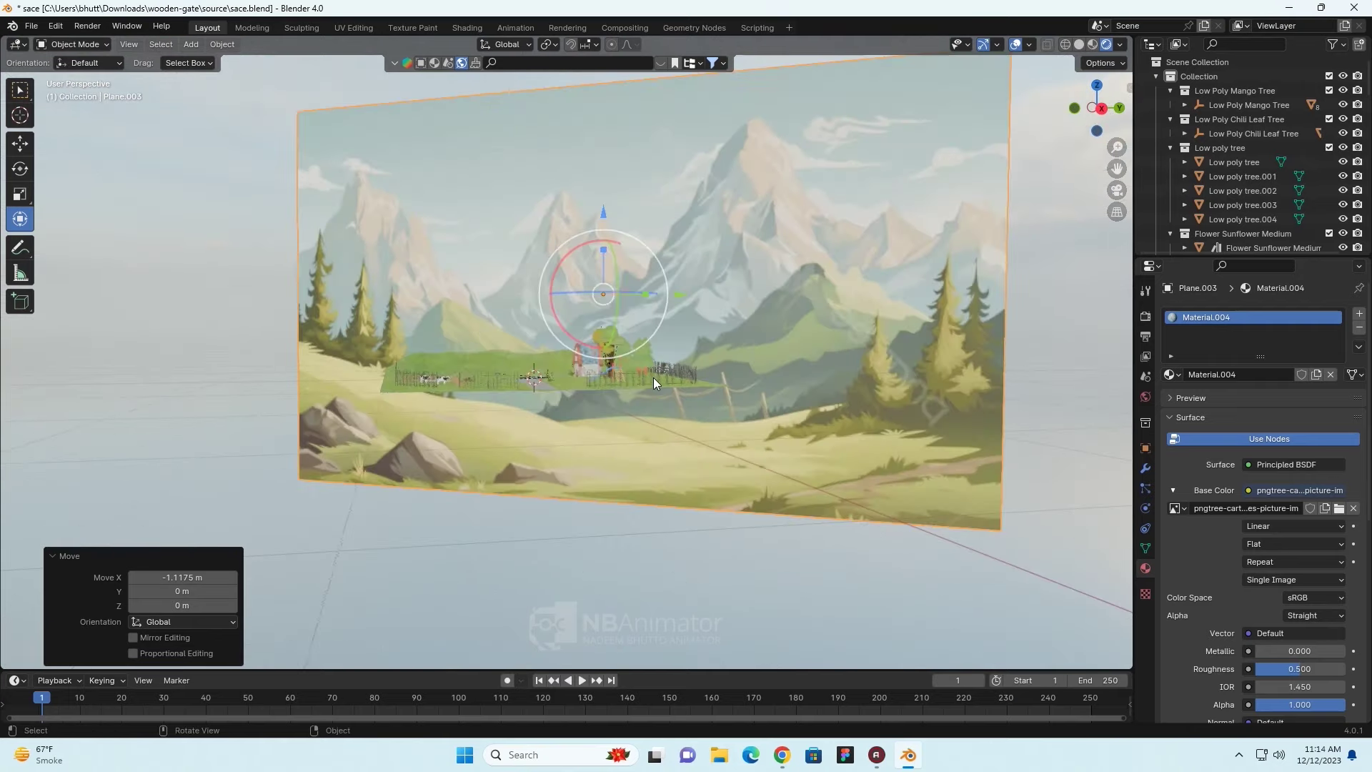
scroll(653, 378, "up", 3)
scroll(653, 377, "up", 2)
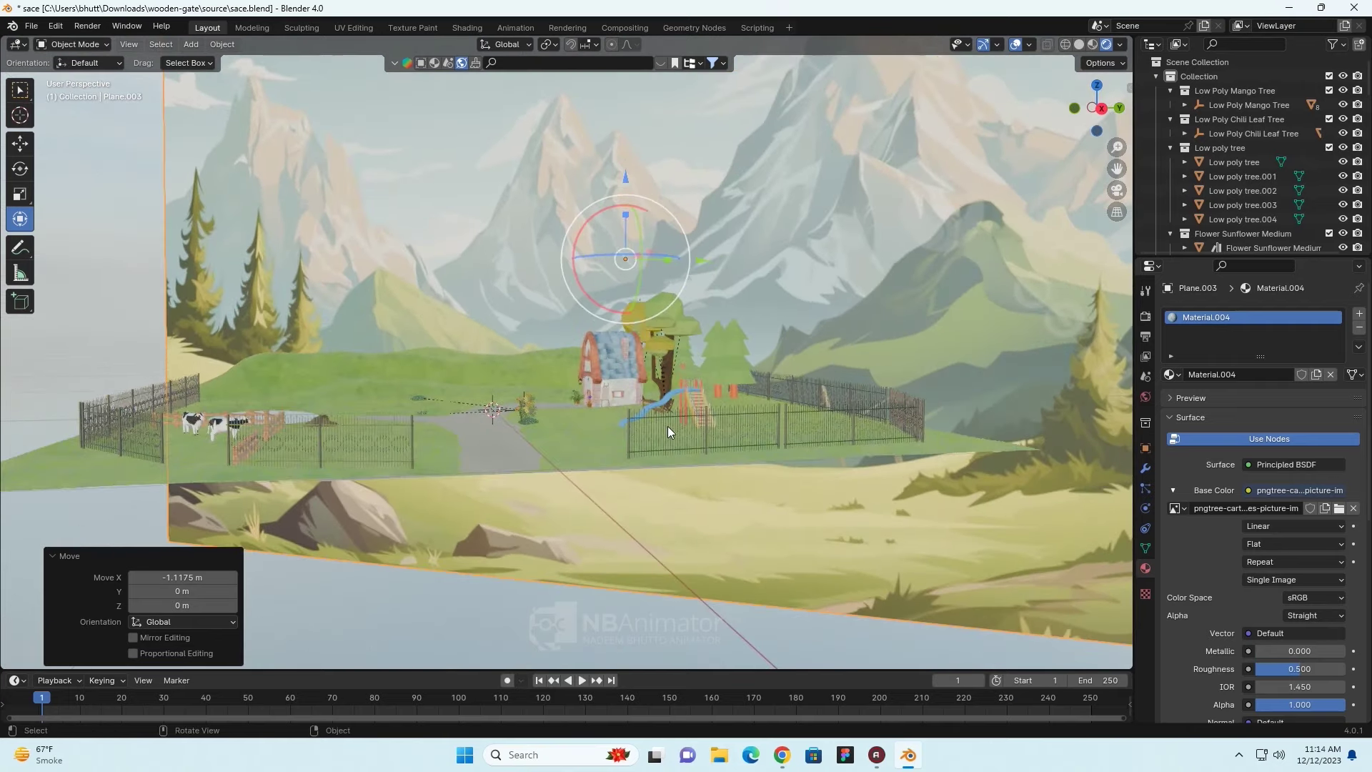
scroll(668, 427, "up", 1)
middle_click_drag(669, 426, 601, 443)
scroll(601, 443, "up", 2)
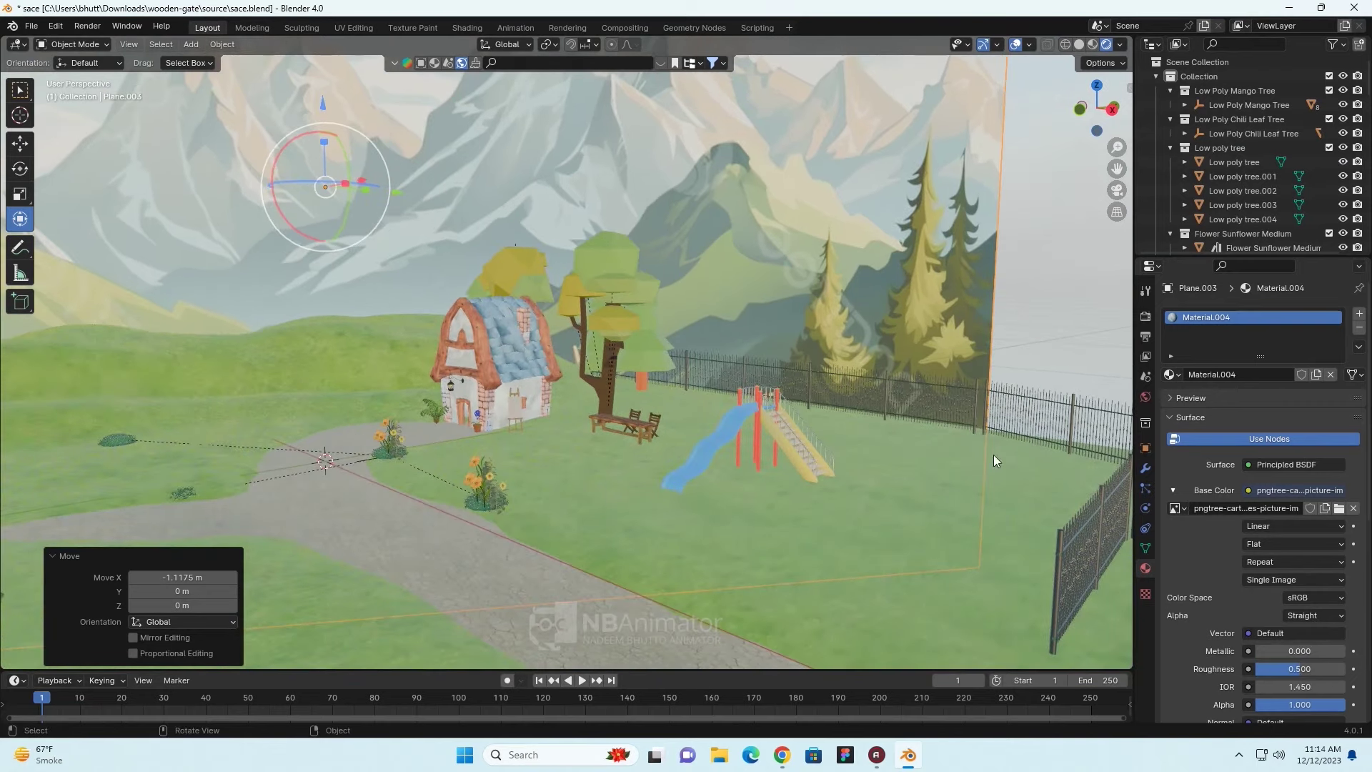
mouse_move(522, 476)
middle_mouse_down()
mouse_move(596, 392)
mouse_move(563, 399)
middle_mouse_up()
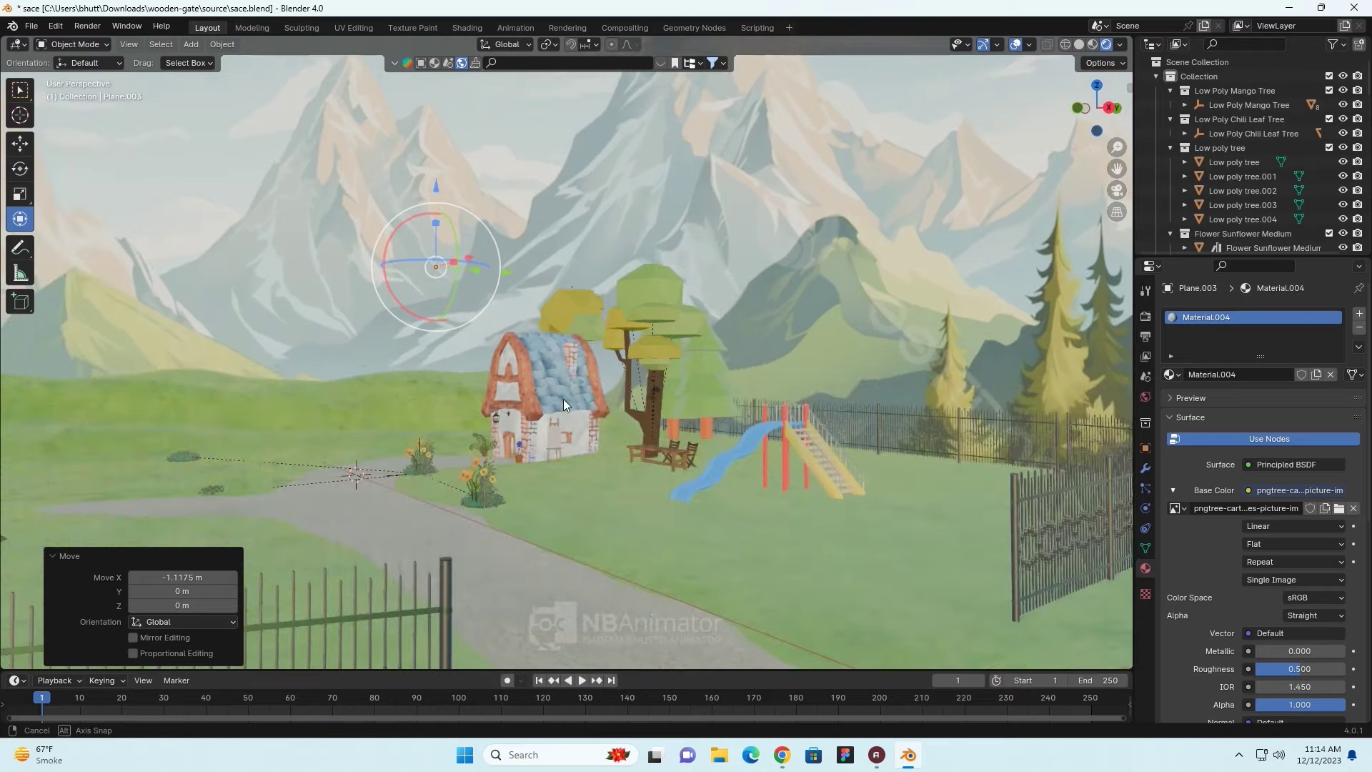
left_click(781, 762)
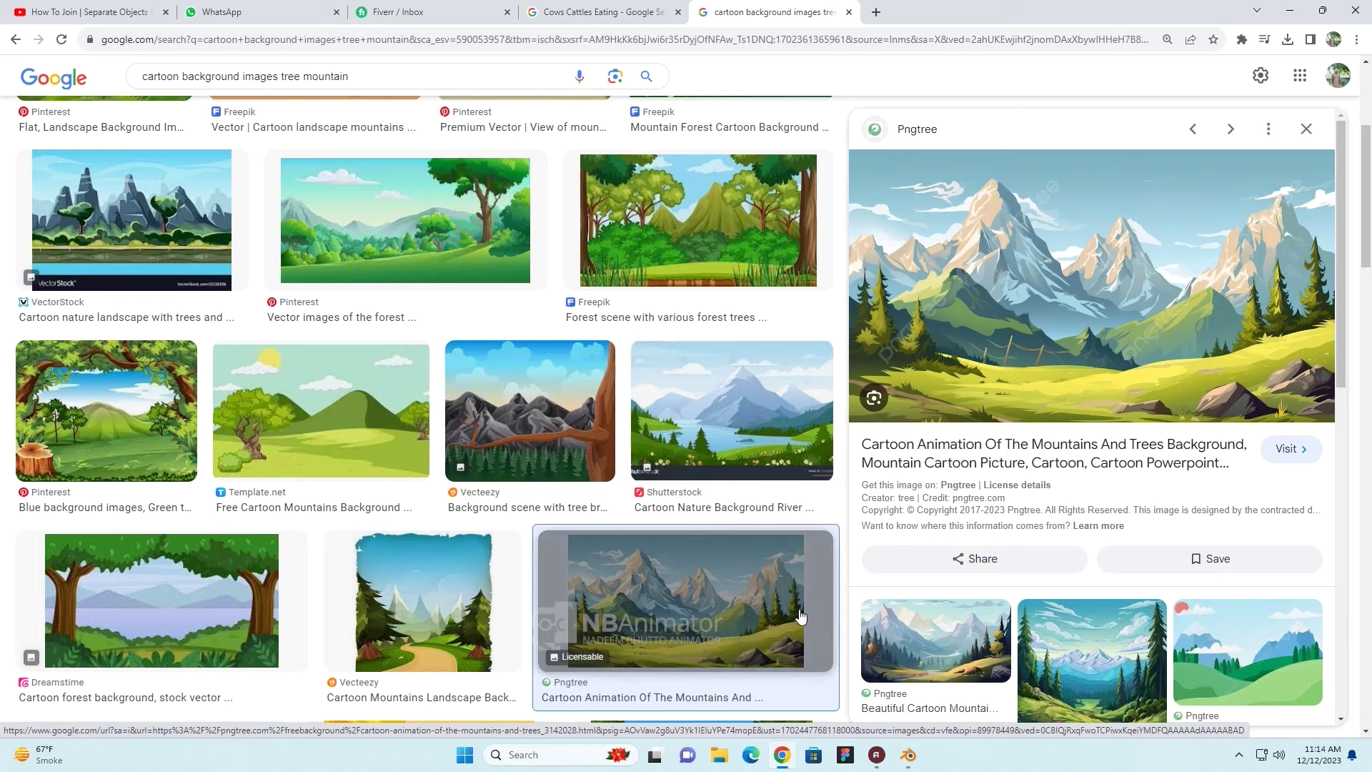
scroll(687, 572, "down", 4)
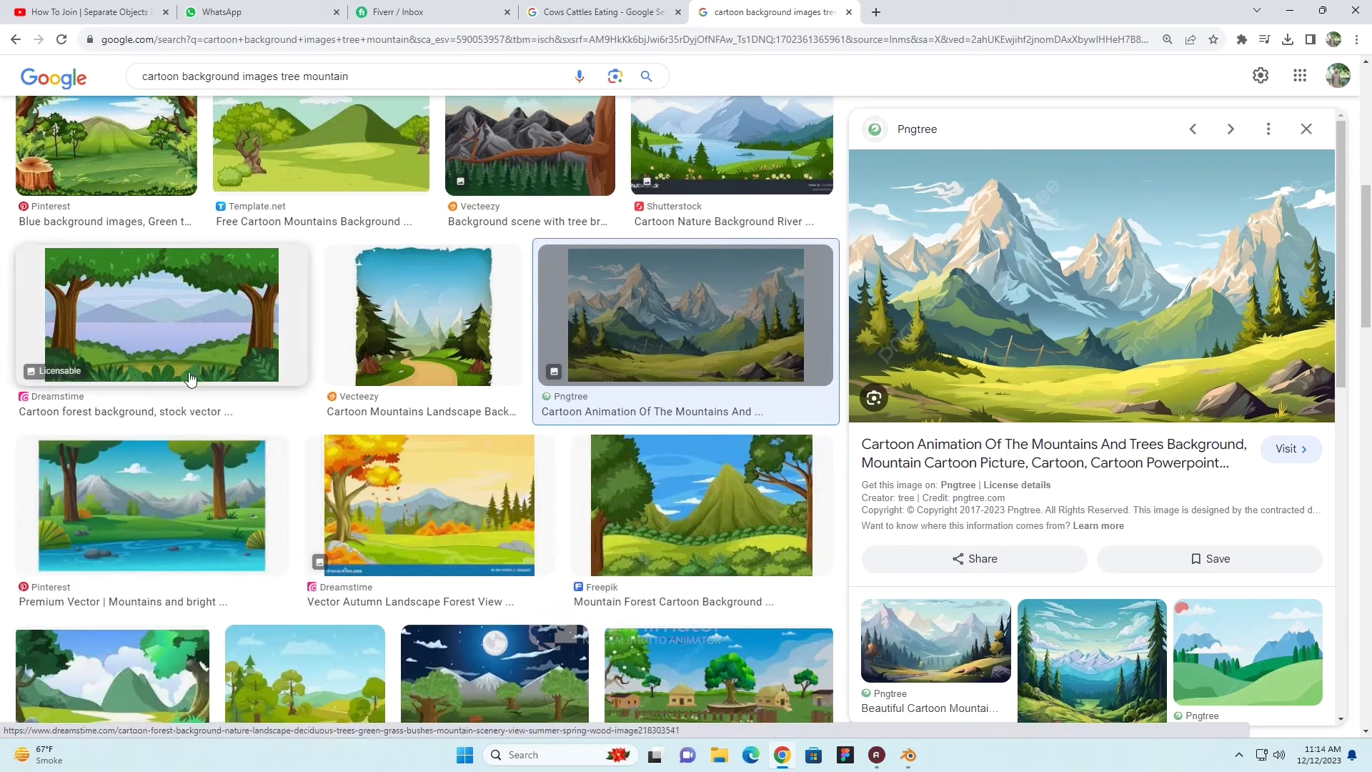